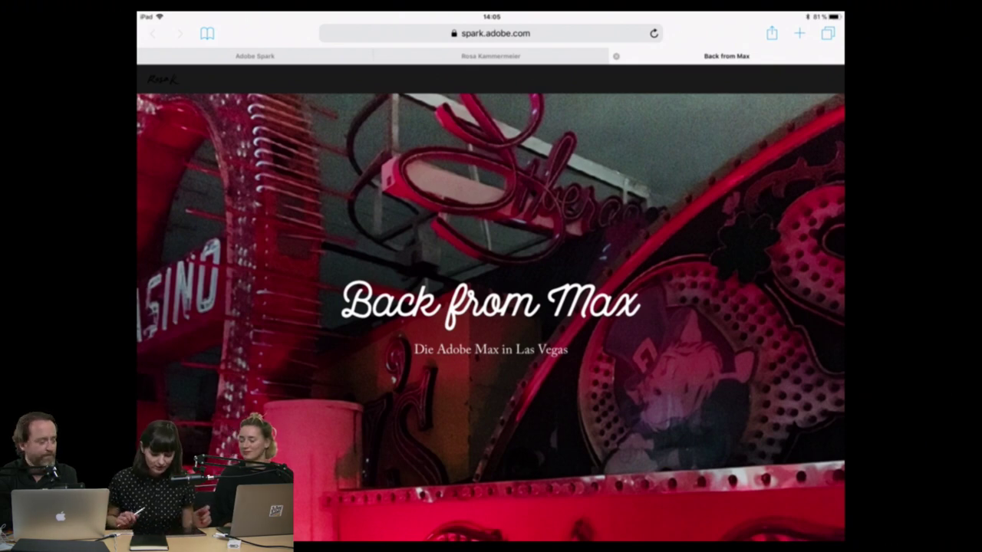
Scroll past the Las Vegas Strip and Venetian lobby photos until the keynote hall photo fills the screen.
scroll(491, 307, "down", 10)
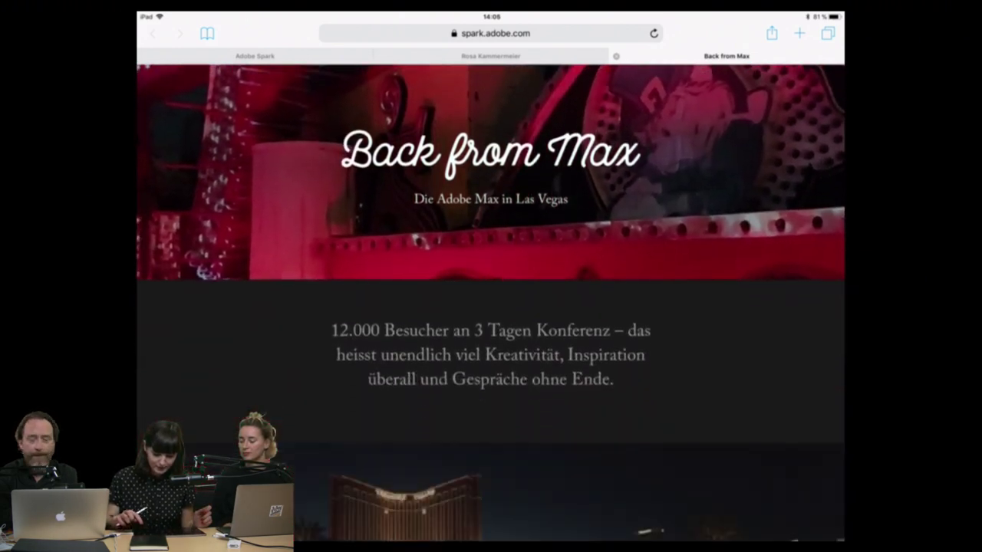
scroll(491, 307, "up", 4)
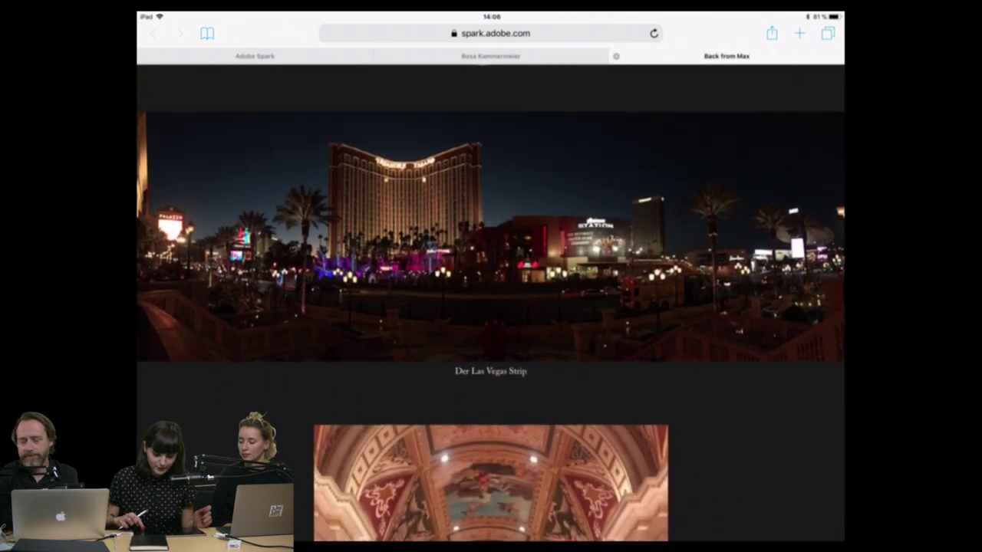
scroll(491, 307, "down", 5)
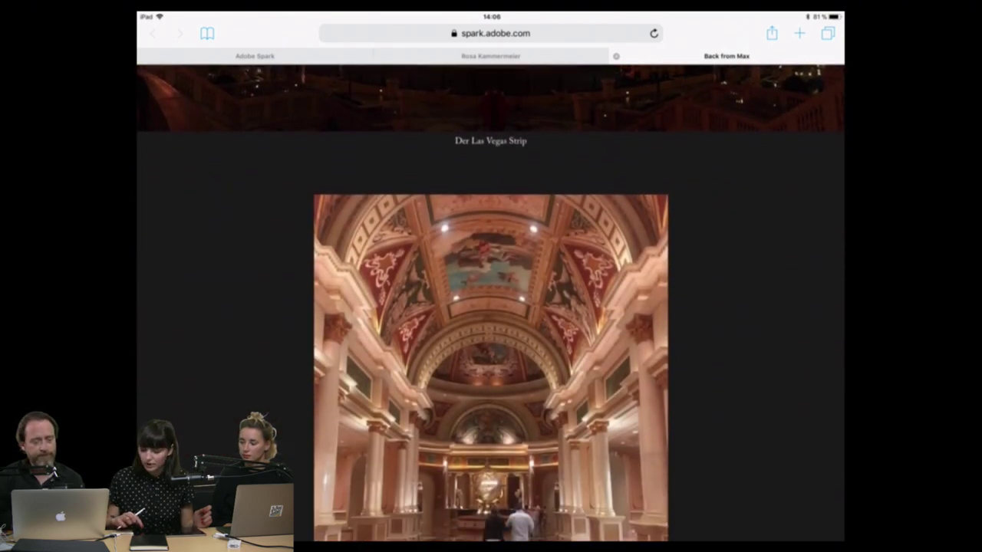
scroll(491, 307, "up", 3)
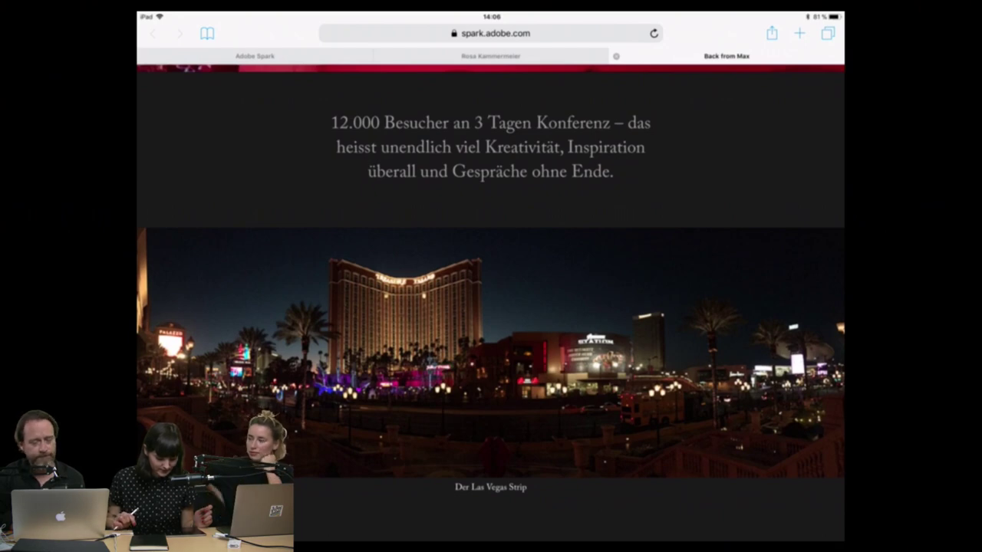
scroll(491, 306, "down", 2)
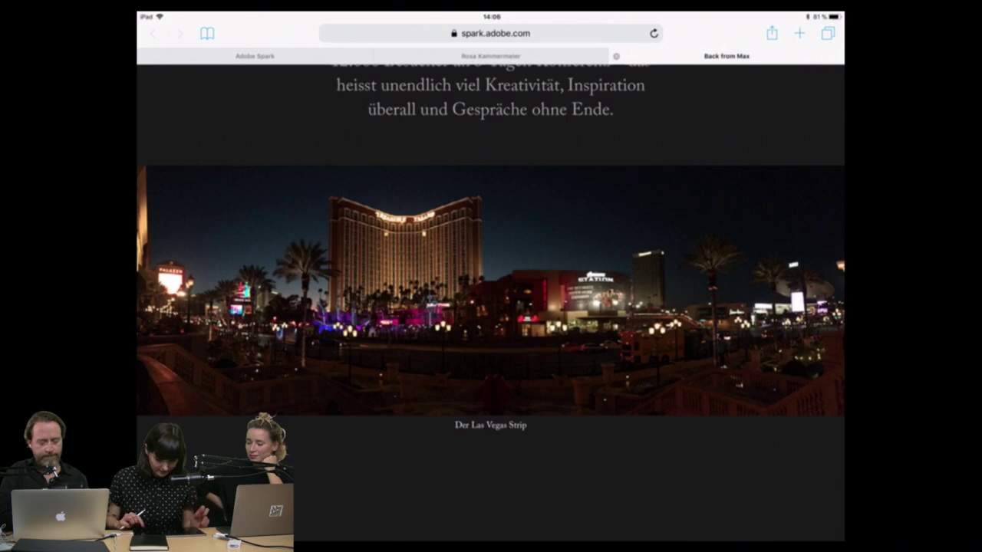
scroll(491, 306, "down", 5)
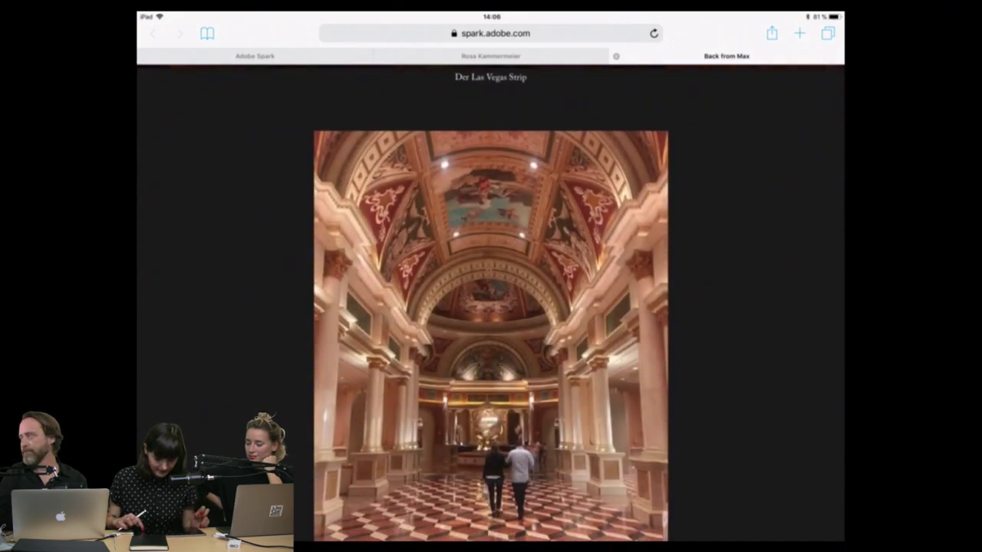
scroll(491, 307, "down", 1)
scroll(491, 307, "up", 2)
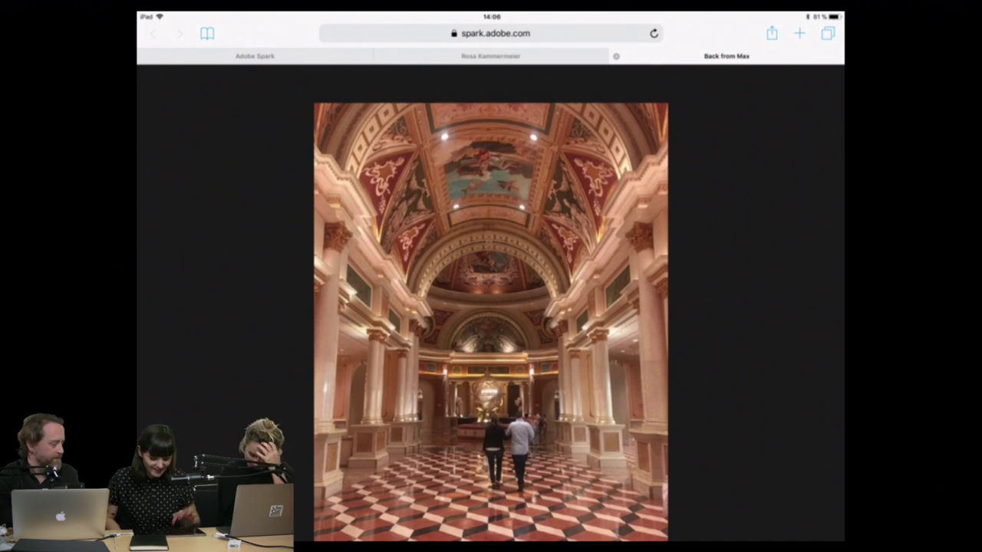
scroll(491, 307, "down", 10)
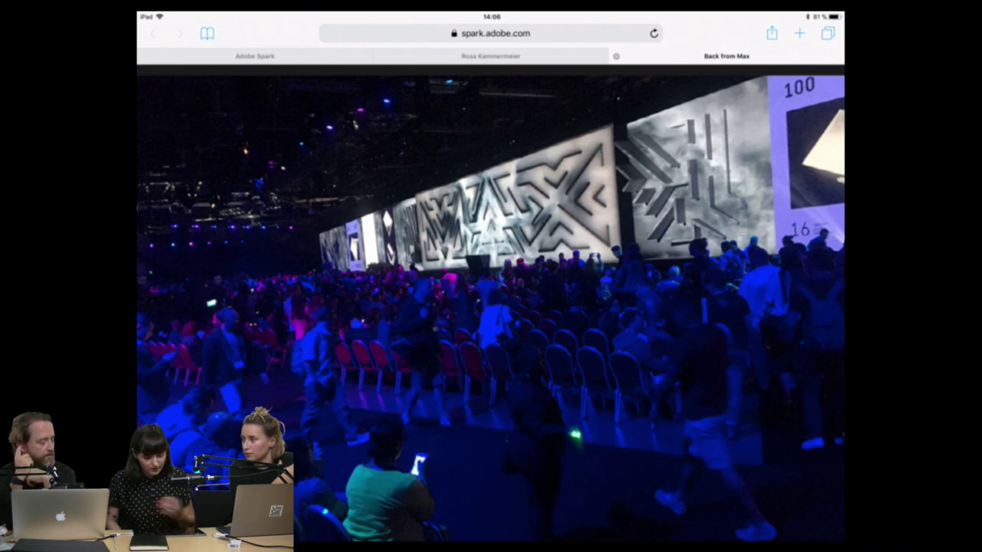
Scroll down past the booth photos to the Walk of Happiness lettering photos.
scroll(491, 307, "down", 5)
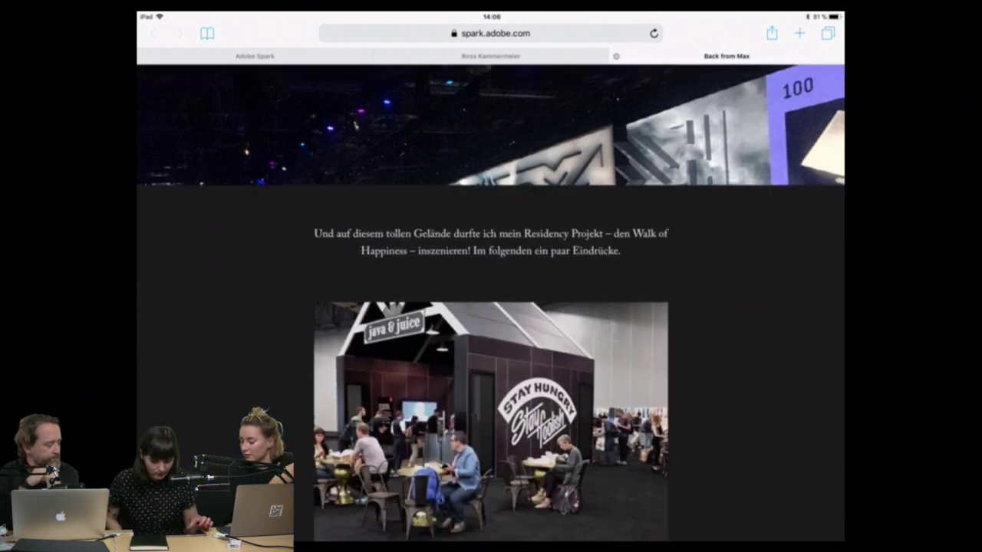
scroll(491, 307, "up", 5)
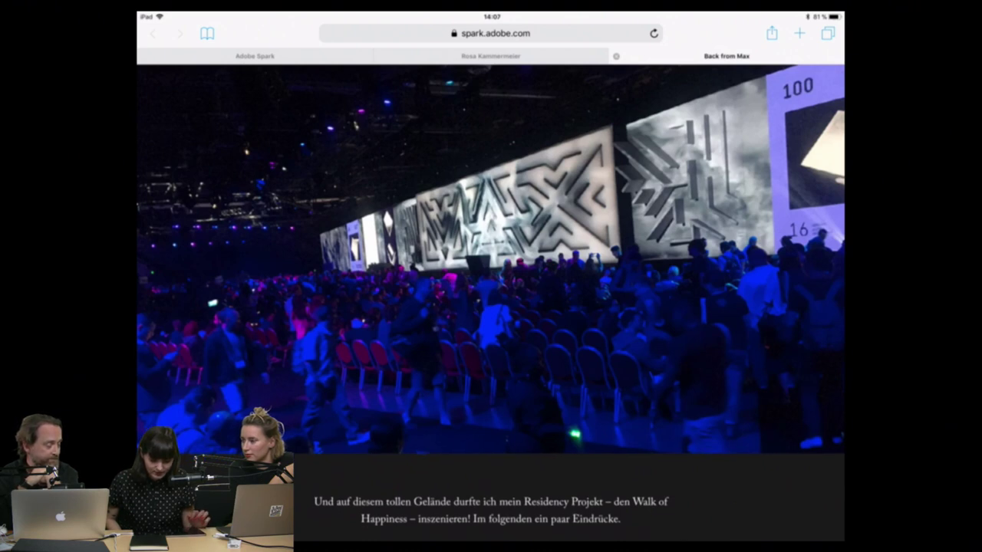
scroll(491, 307, "down", 2)
scroll(491, 307, "down", 3)
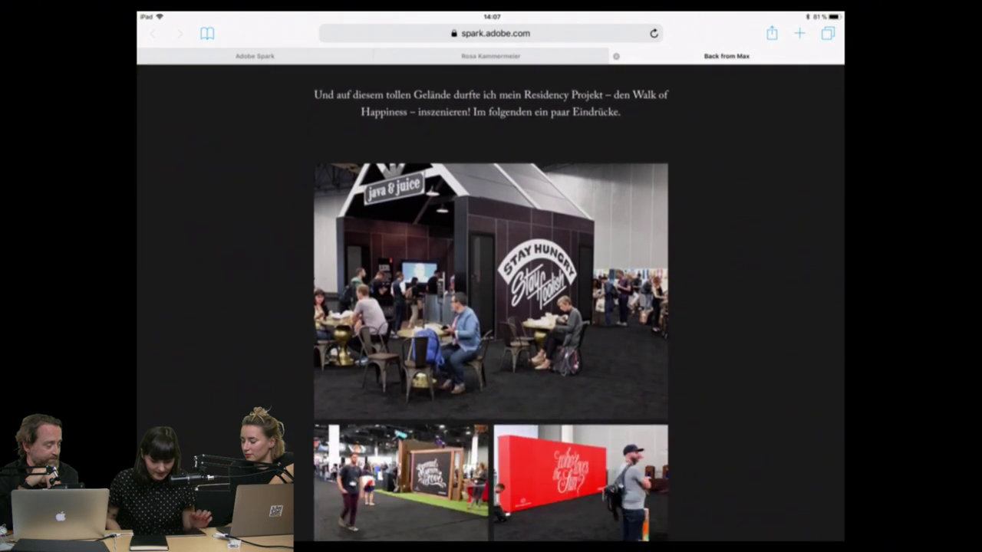
scroll(491, 306, "down", 2)
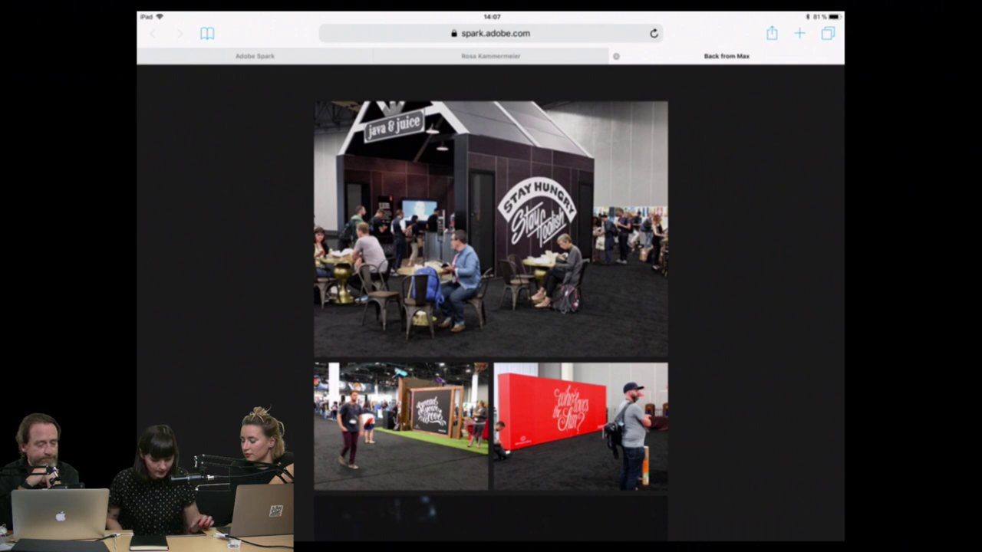
scroll(491, 307, "up", 2)
scroll(491, 307, "down", 2)
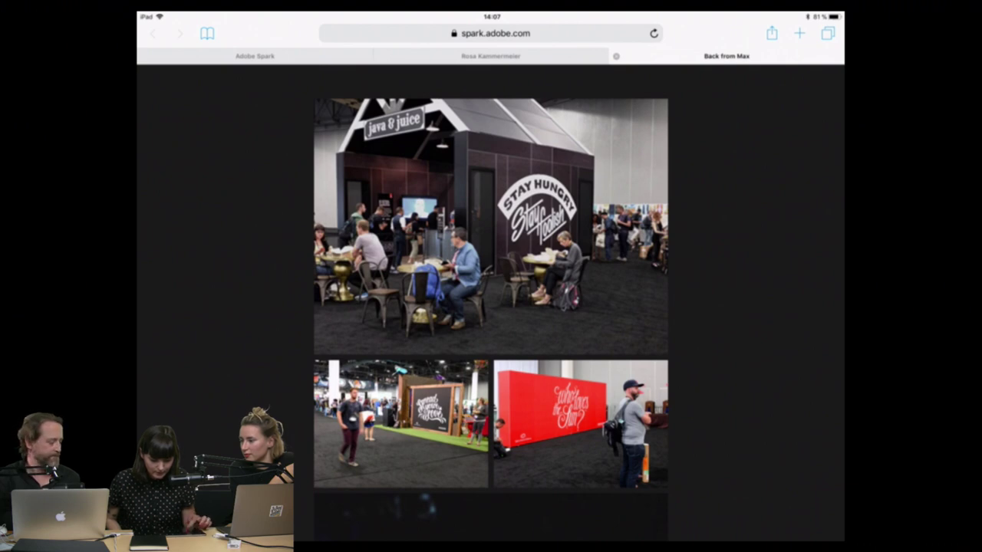
Continue down to the 'no time for closed minds' Adobe banner photo and the seven-stations caption.
scroll(491, 303, "down", 3)
scroll(491, 303, "down", 2)
scroll(491, 303, "up", 2)
scroll(491, 302, "down", 7)
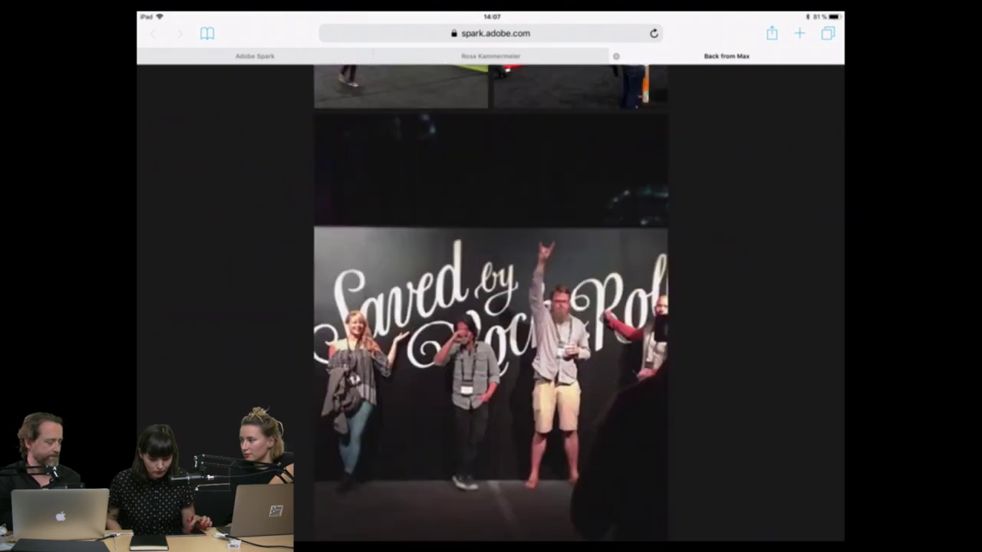
scroll(491, 307, "down", 3)
scroll(490, 306, "up", 1)
scroll(491, 306, "down", 1)
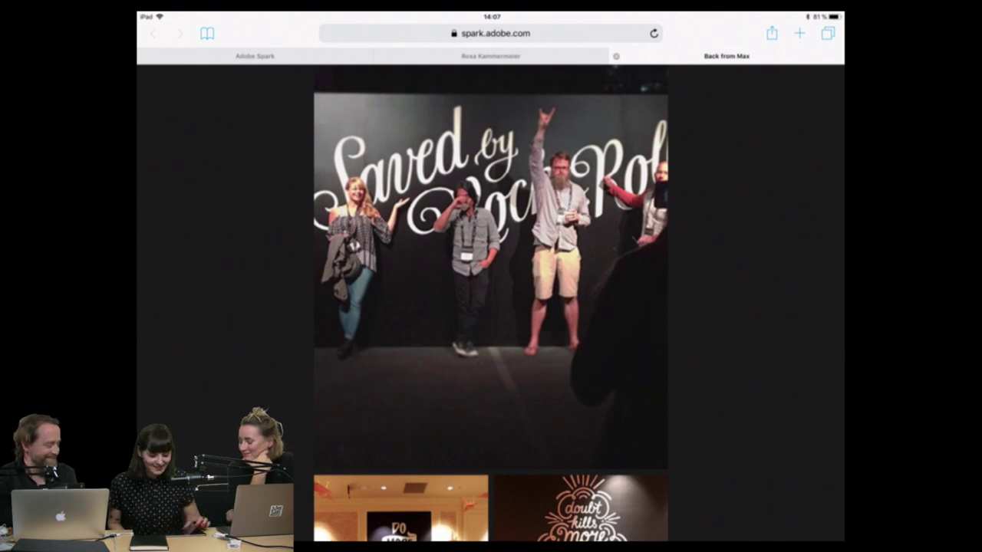
scroll(491, 303, "down", 5)
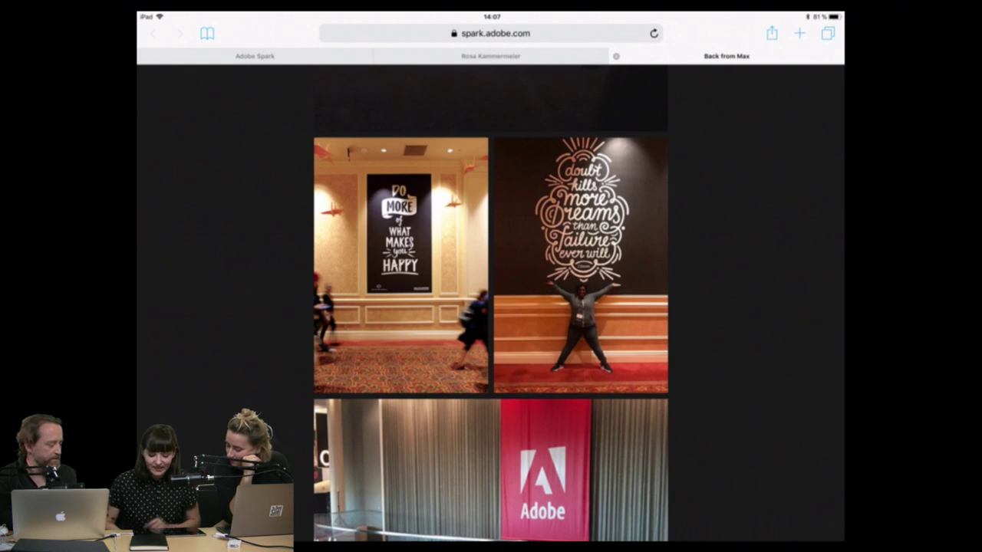
scroll(491, 303, "down", 5)
scroll(491, 303, "down", 2)
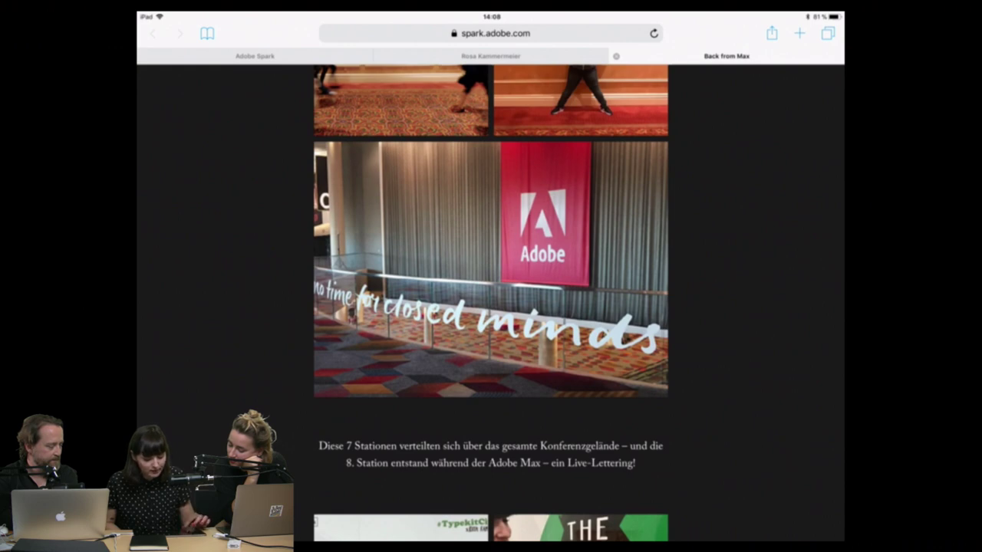
Scroll down to view the FUTURE live-lettering mural photos.
scroll(491, 303, "down", 5)
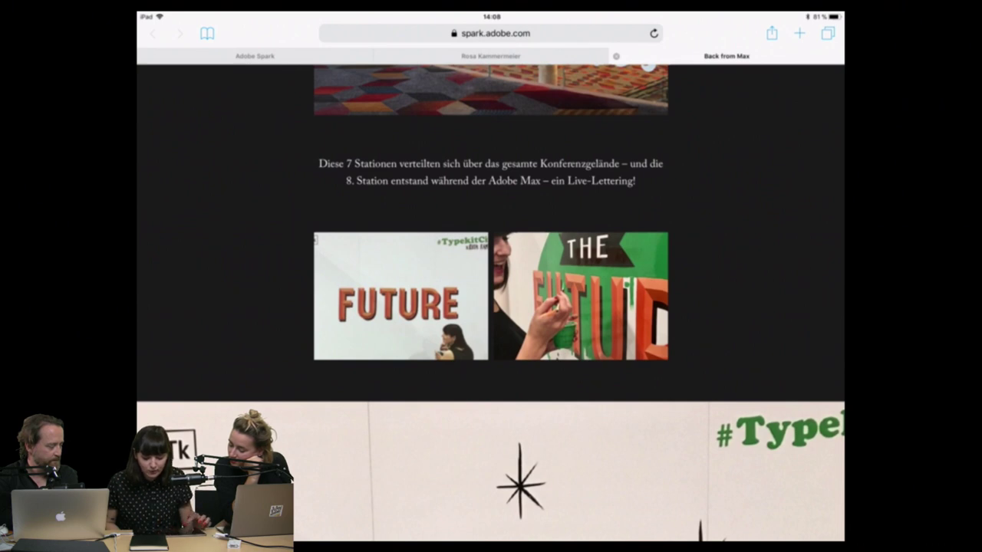
scroll(490, 303, "down", 4)
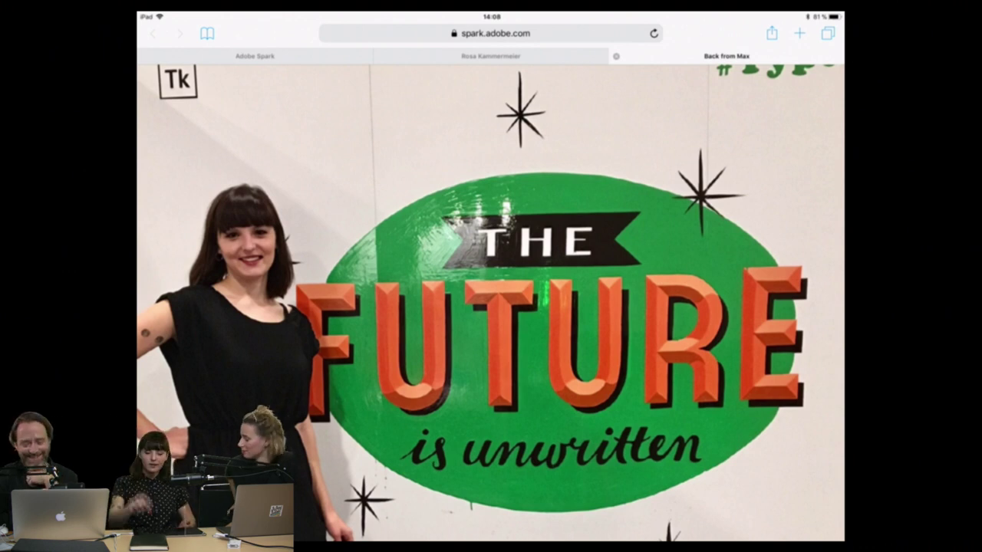
scroll(491, 303, "up", 5)
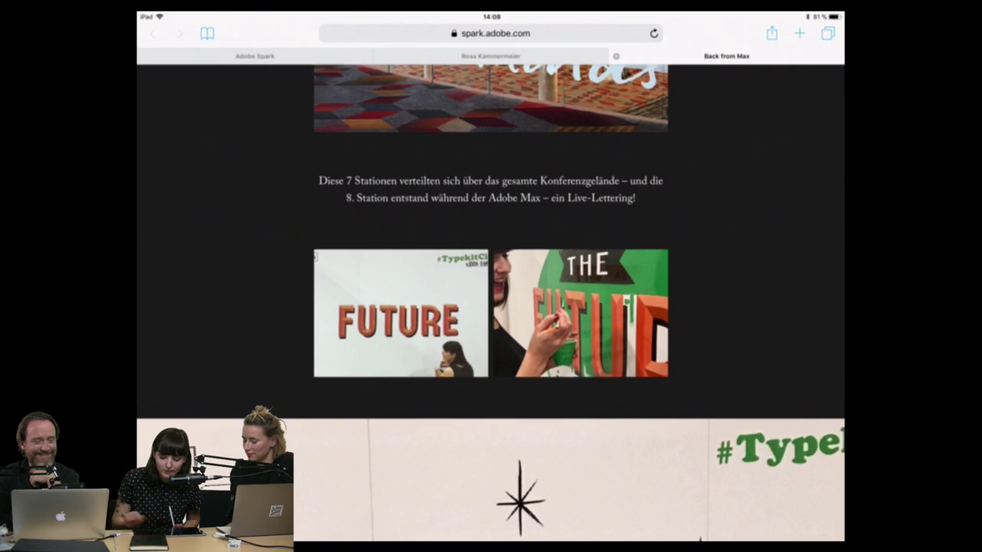
scroll(491, 303, "down", 10)
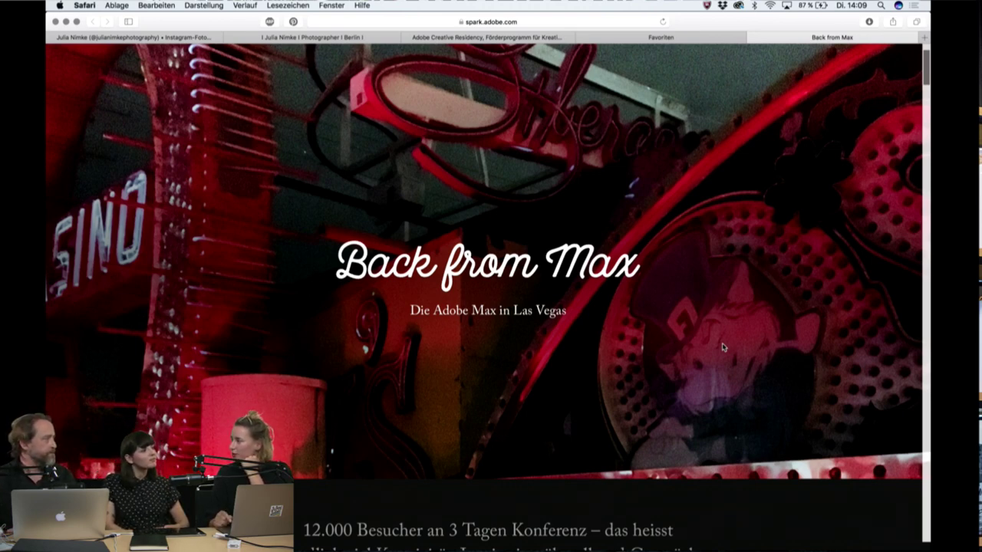
scroll(721, 347, "up", 2)
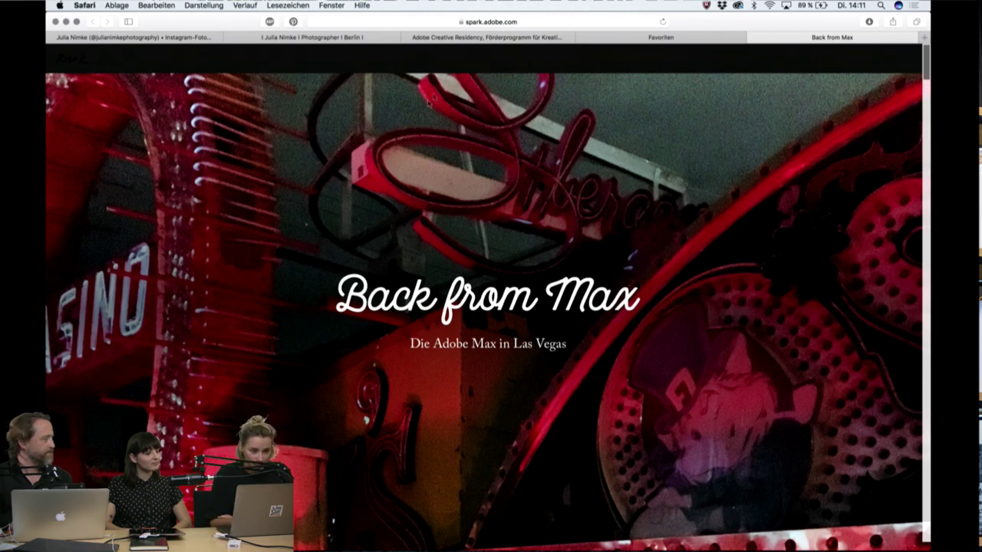
Move from the Adobe Creative Residency tab to the photographer's Instagram profile tab.
left_click(480, 39)
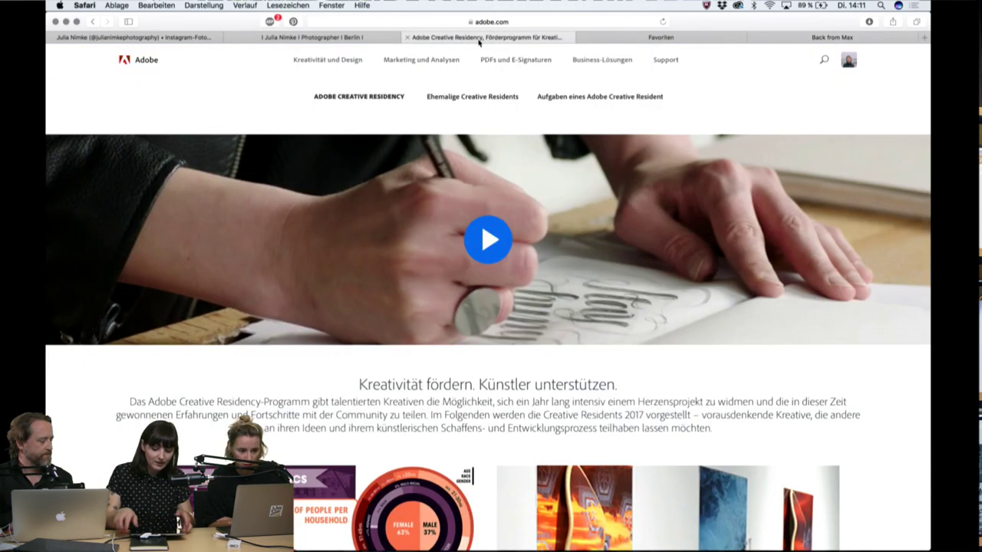
left_click(203, 38)
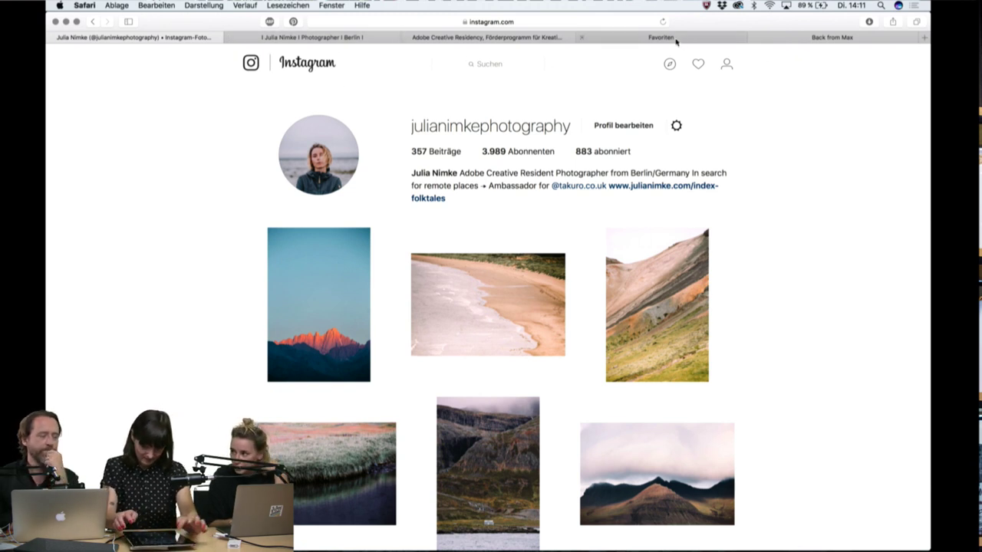
Search Instagram for 'creativeresidency', open the hashtag page and browse its grid.
left_click(479, 63)
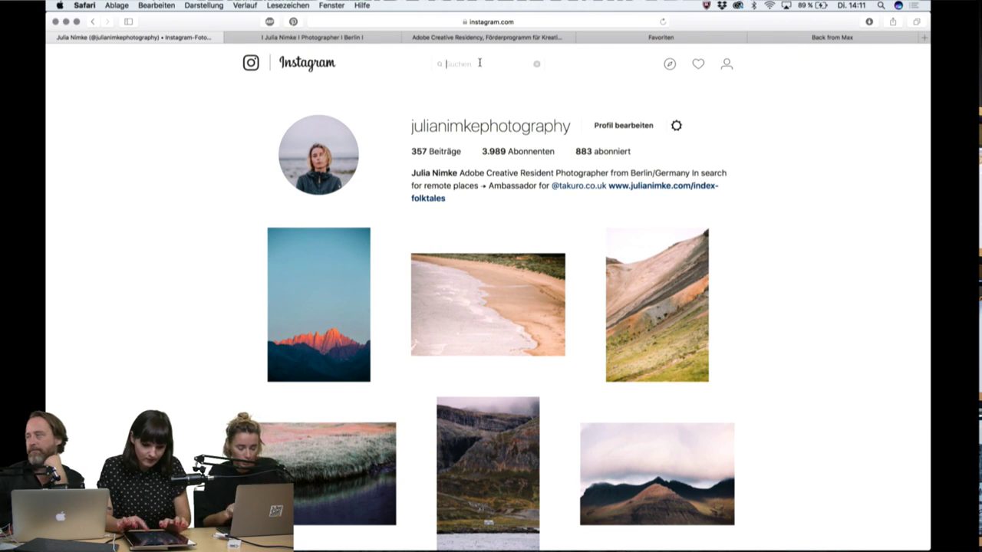
type("creative")
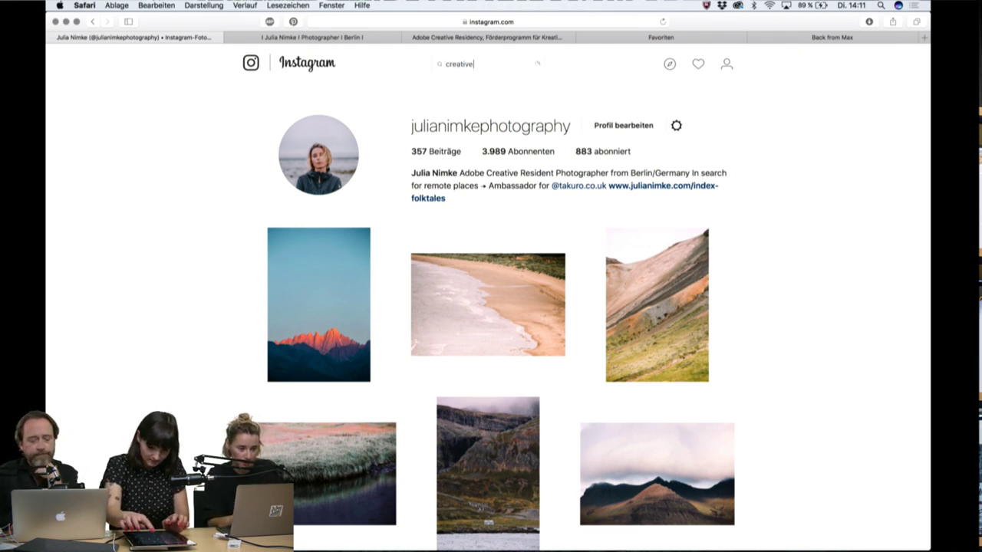
type("residency")
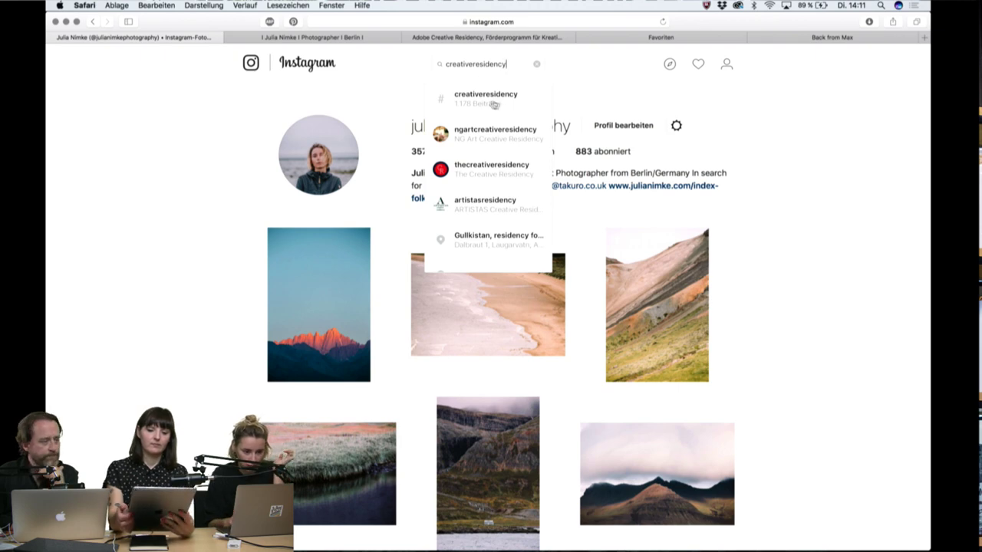
left_click(519, 107)
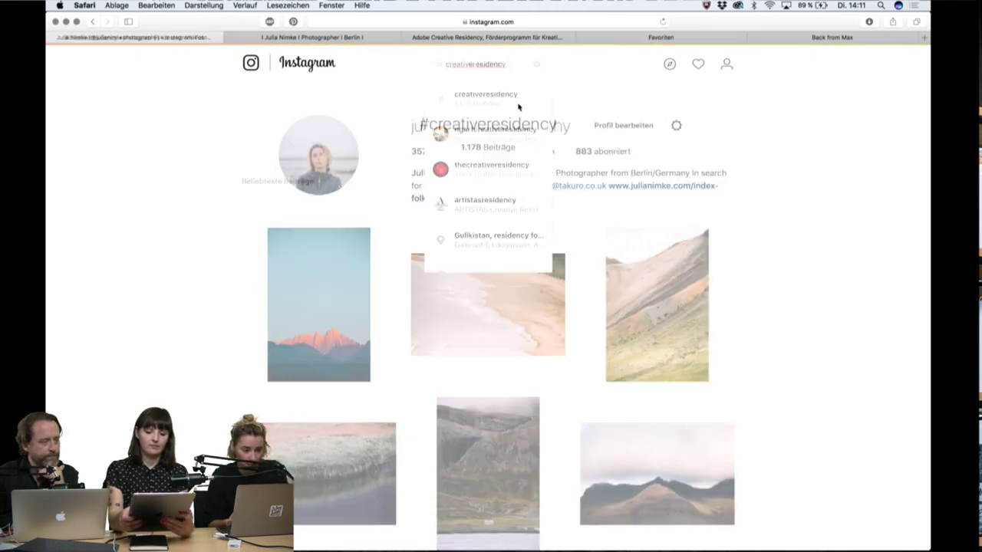
scroll(141, 336, "down", 1)
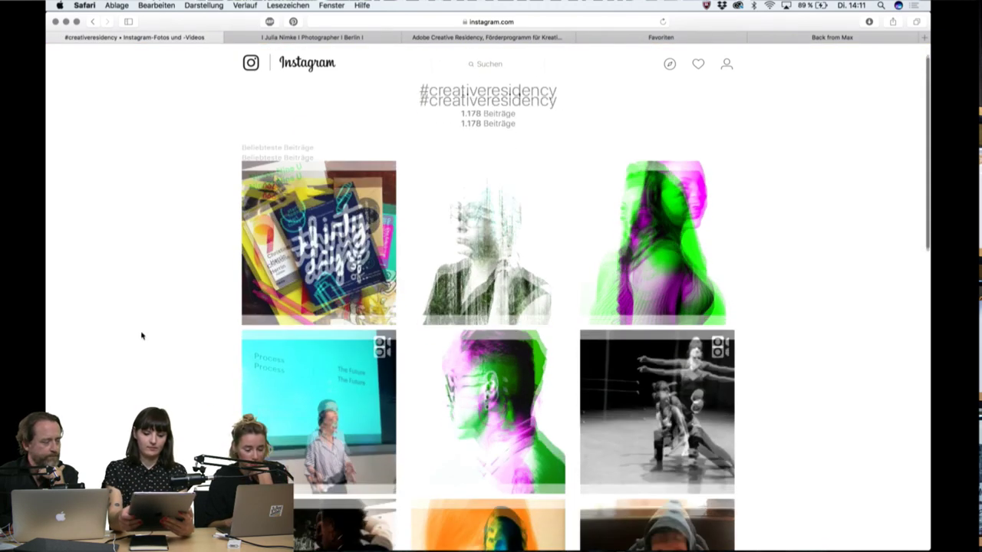
scroll(142, 335, "down", 2)
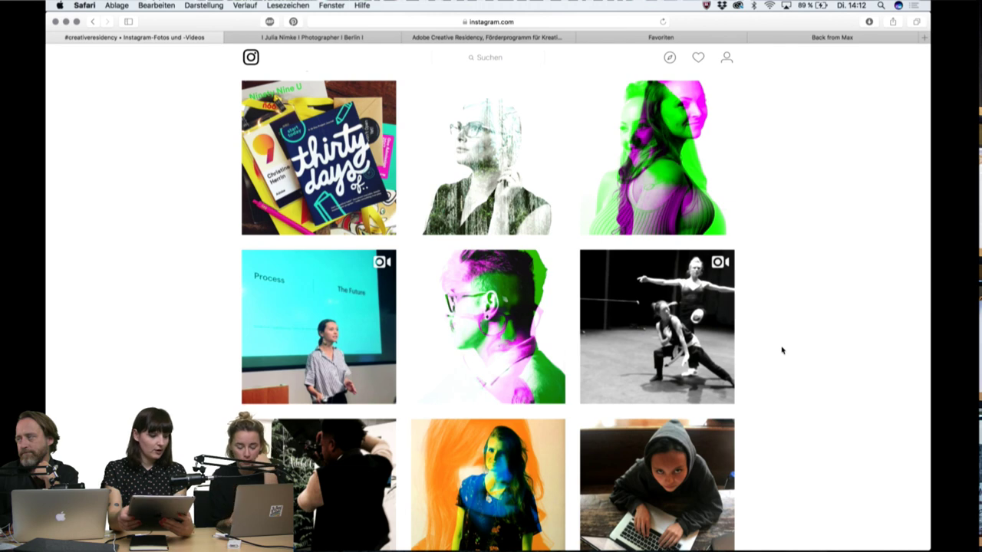
scroll(782, 350, "down", 1)
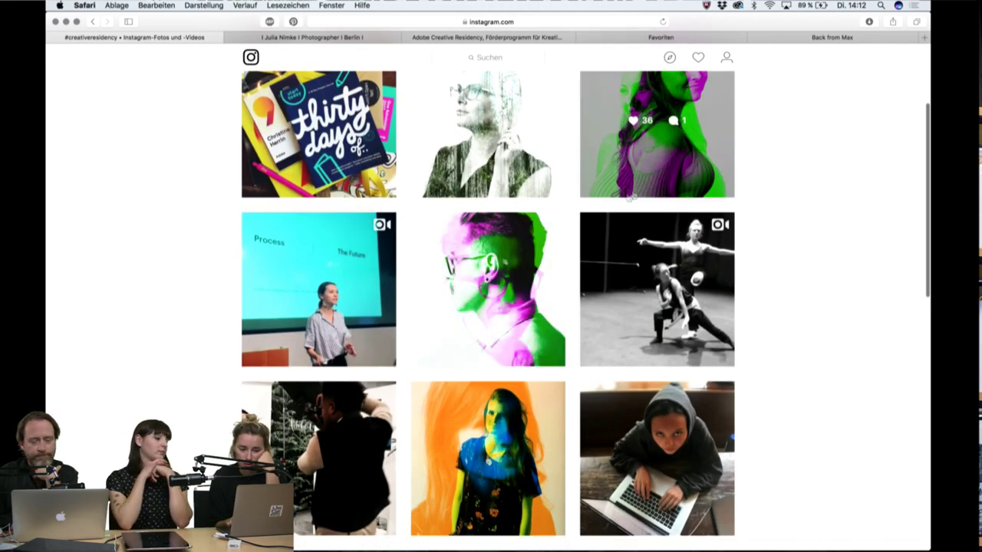
scroll(764, 338, "up", 2)
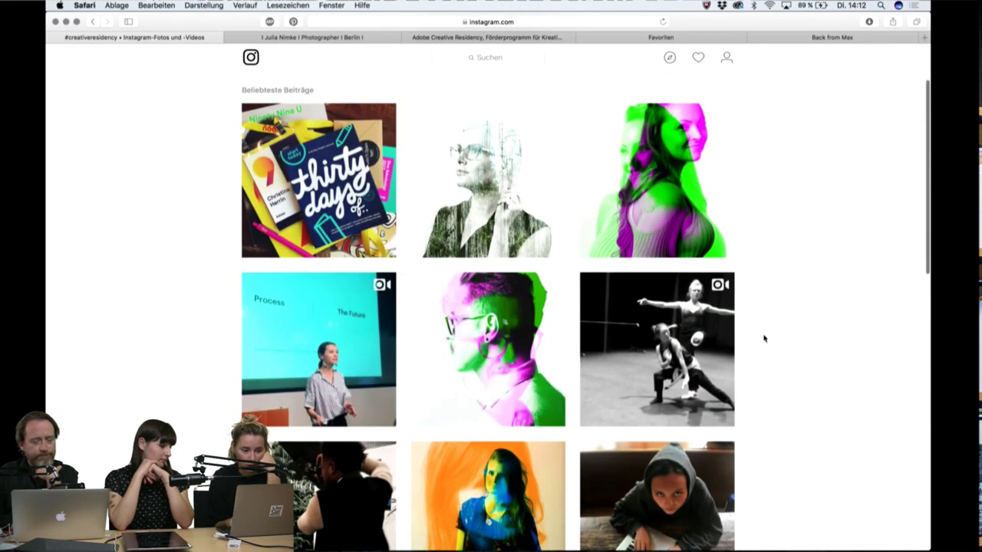
View the forest double-exposure portrait post, close it, and scroll into the newest posts.
left_click(482, 238)
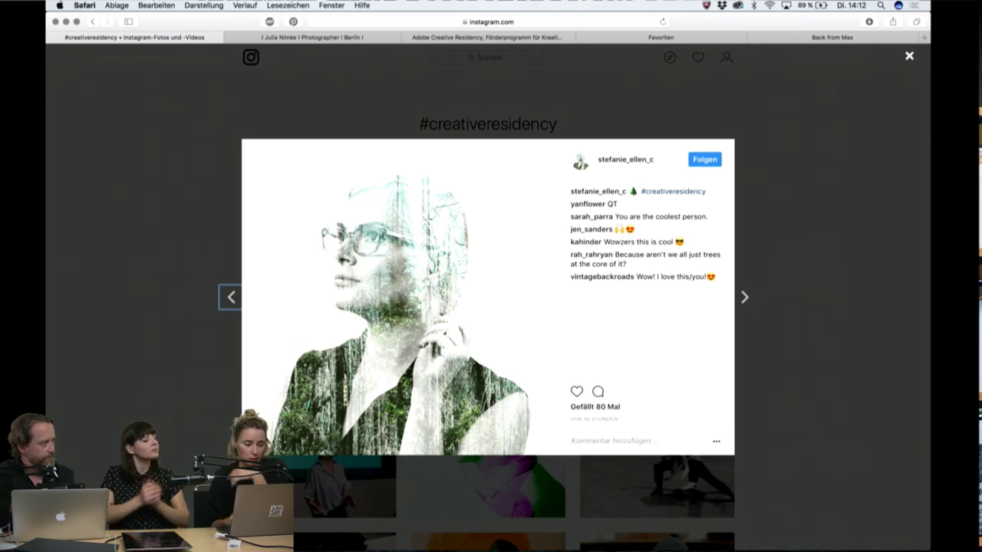
left_click(192, 411)
scroll(193, 411, "down", 3)
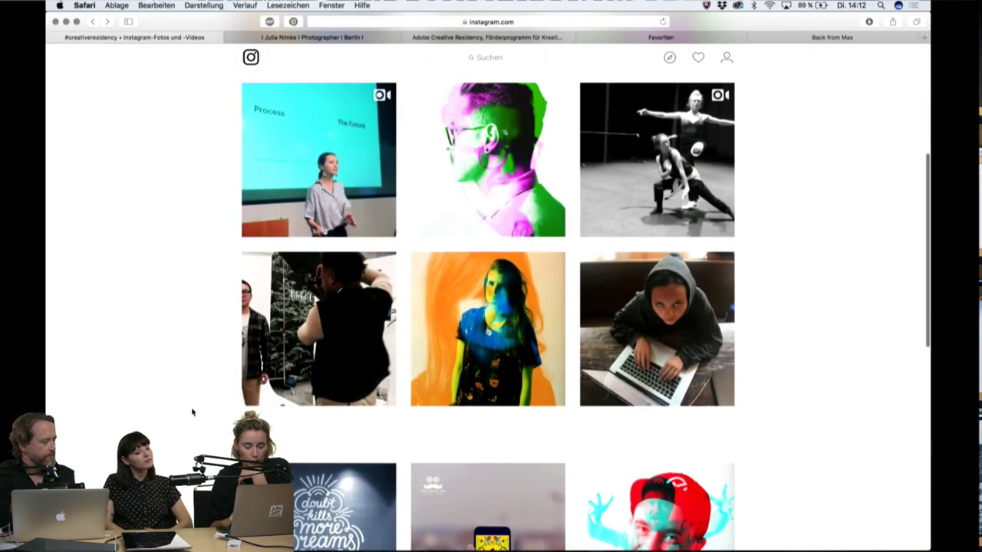
scroll(192, 412, "down", 3)
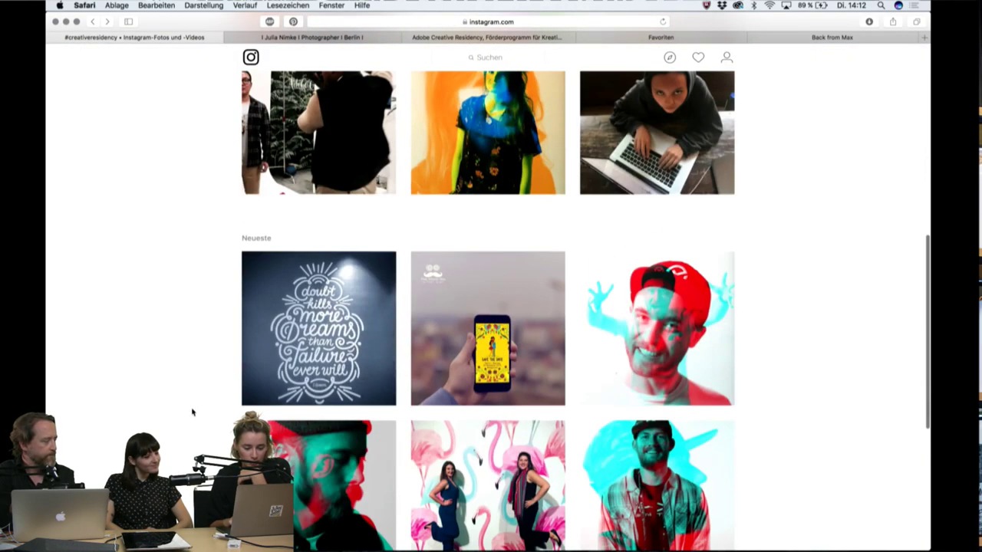
scroll(192, 412, "down", 3)
mouse_move(656, 297)
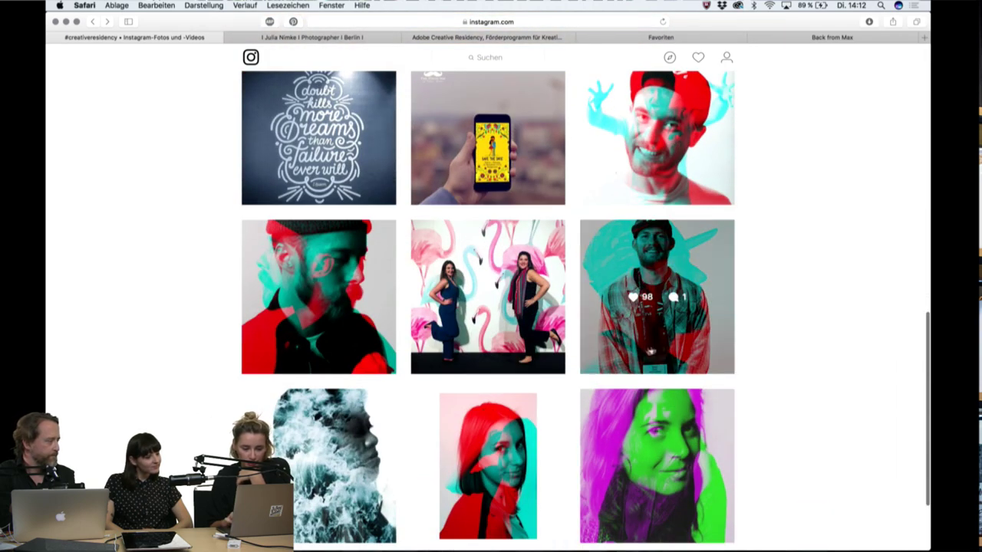
left_click(694, 276)
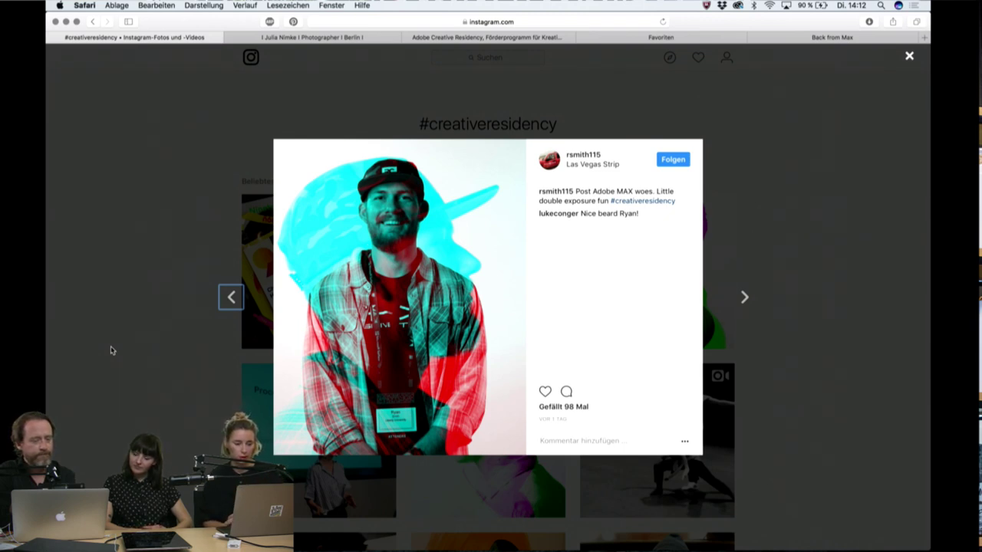
left_click(110, 350)
scroll(110, 350, "down", 5)
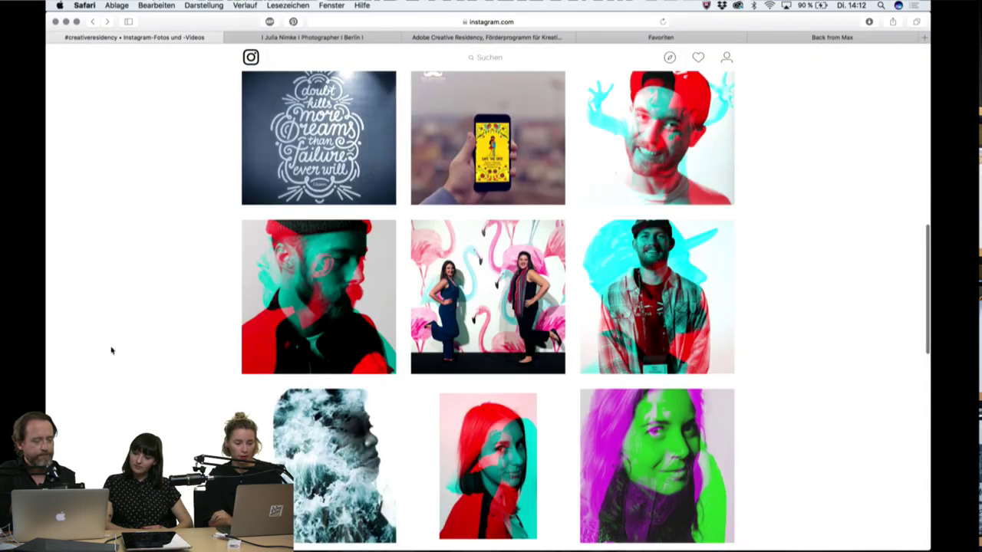
scroll(144, 418, "down", 5)
scroll(145, 418, "down", 1)
scroll(144, 419, "down", 5)
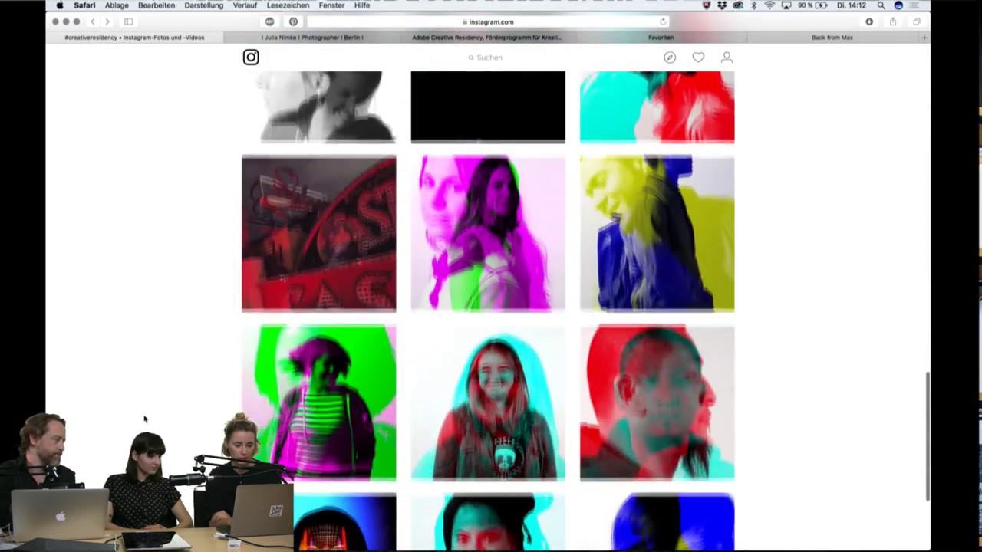
scroll(144, 419, "down", 2)
scroll(144, 418, "down", 2)
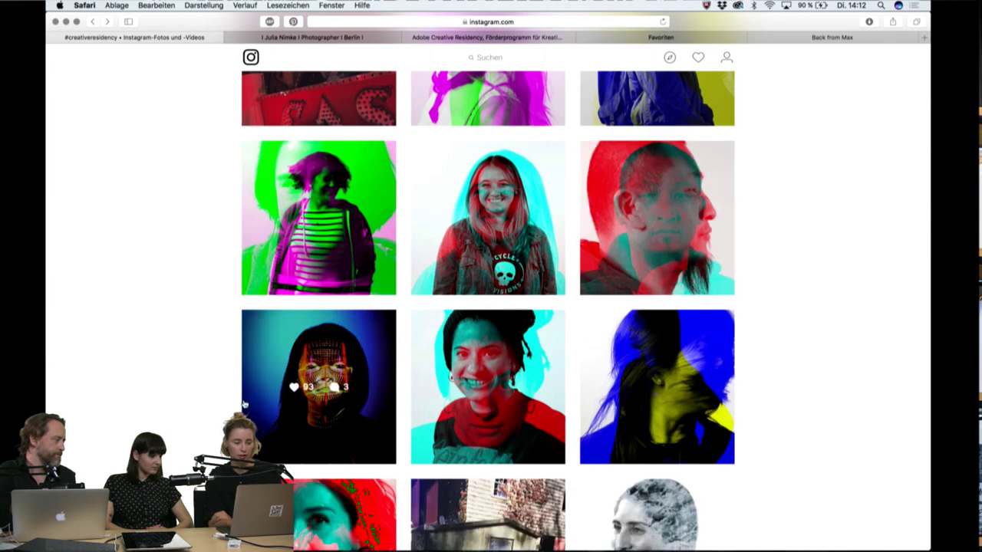
scroll(295, 372, "down", 3)
scroll(295, 372, "down", 2)
scroll(488, 306, "down", 3)
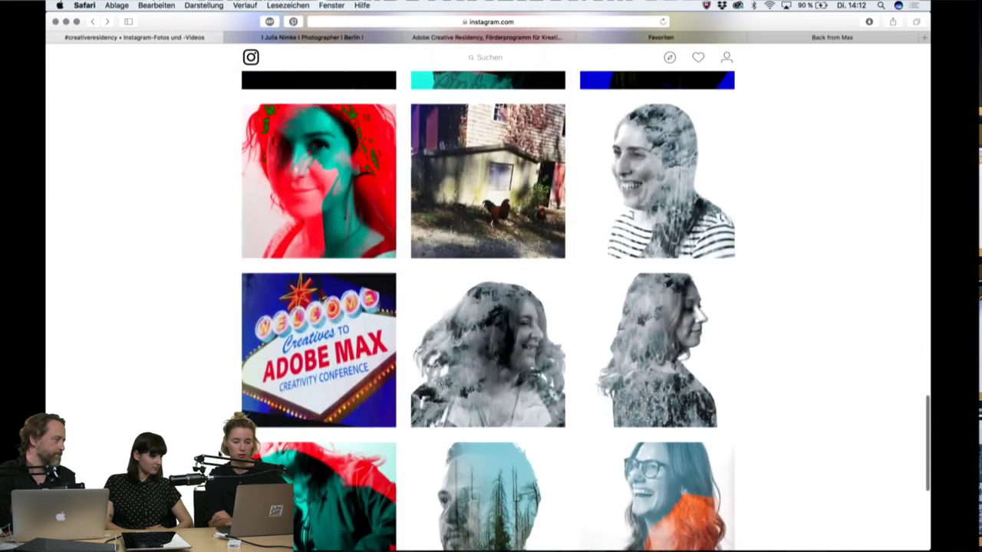
scroll(488, 306, "down", 3)
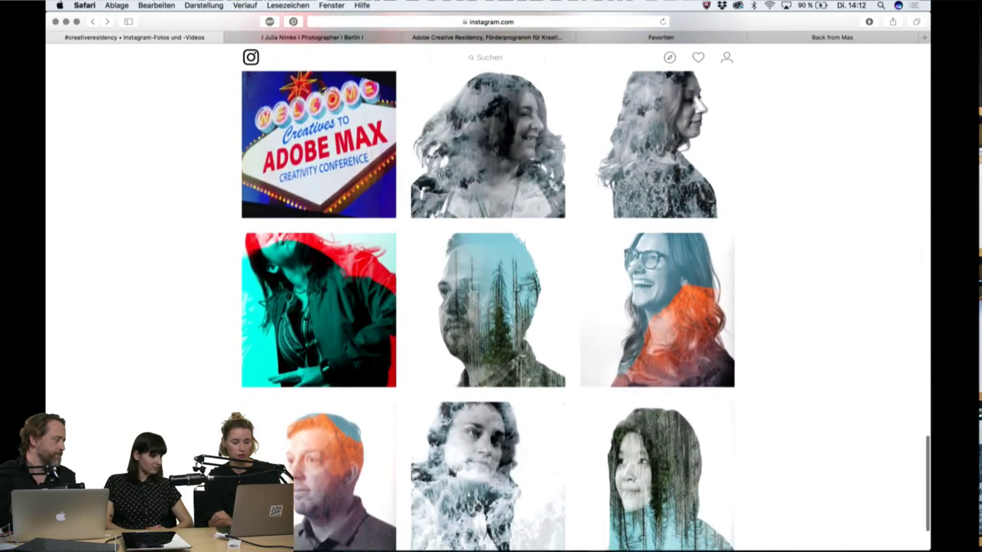
View and close the orange-haired man's and the woman's forest double-exposure portraits.
left_click(357, 506)
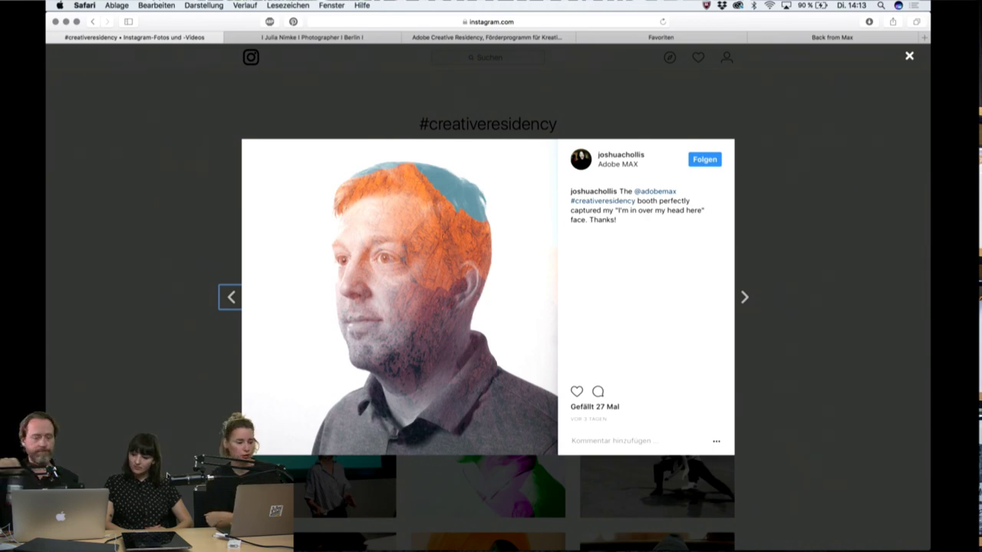
key("Escape")
scroll(821, 492, "down", 2)
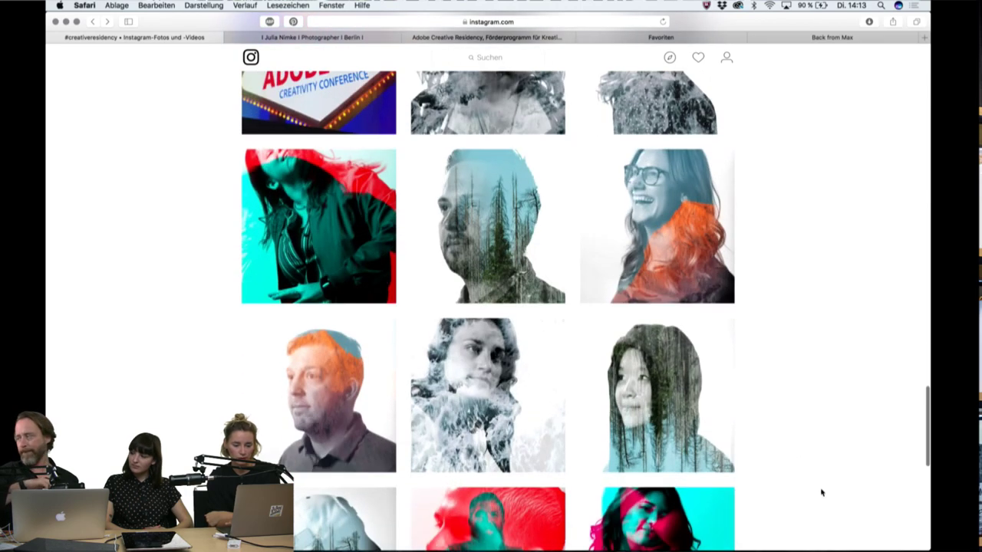
left_click(488, 395)
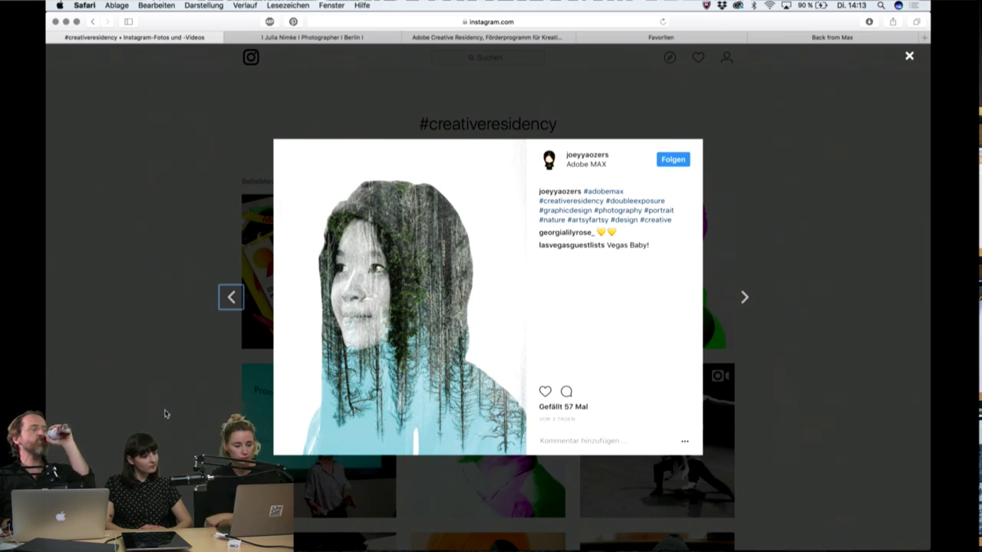
left_click(164, 414)
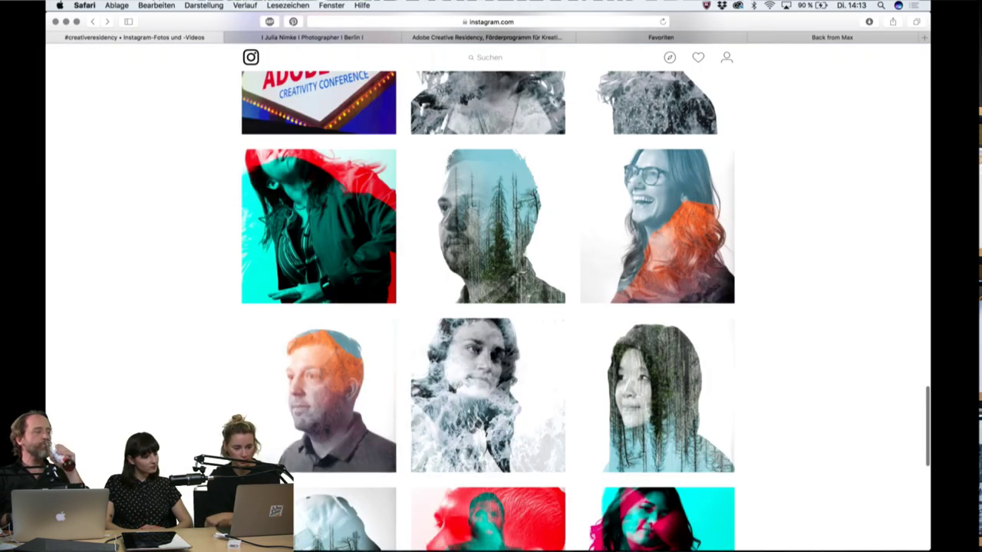
Scroll further, view the man's wave double-exposure portrait, then scroll down another row.
scroll(487, 306, "down", 3)
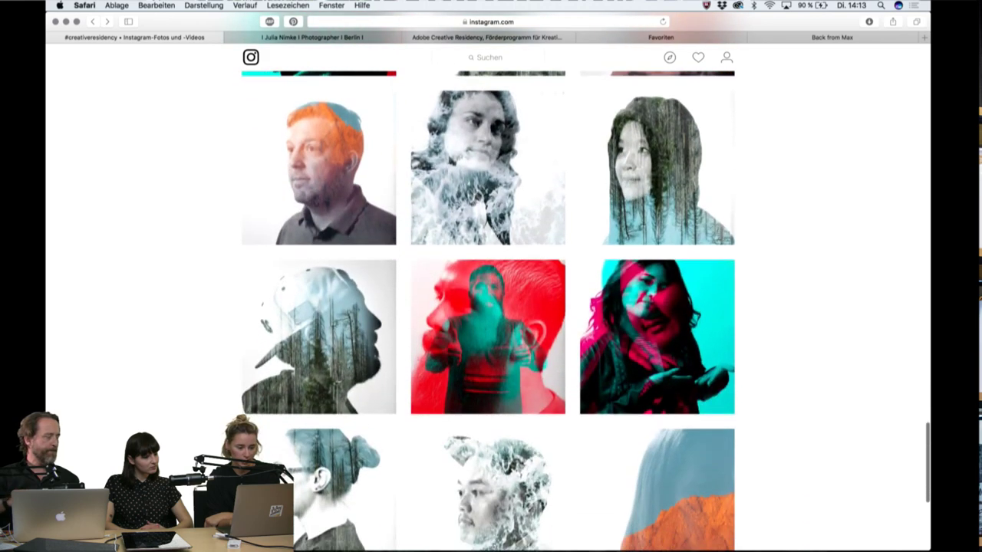
scroll(488, 307, "down", 3)
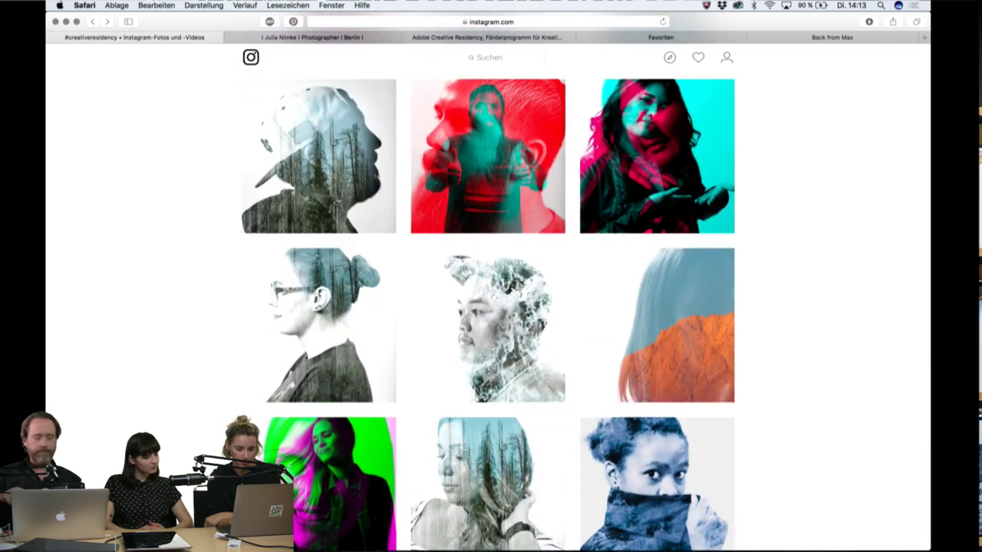
left_click(533, 380)
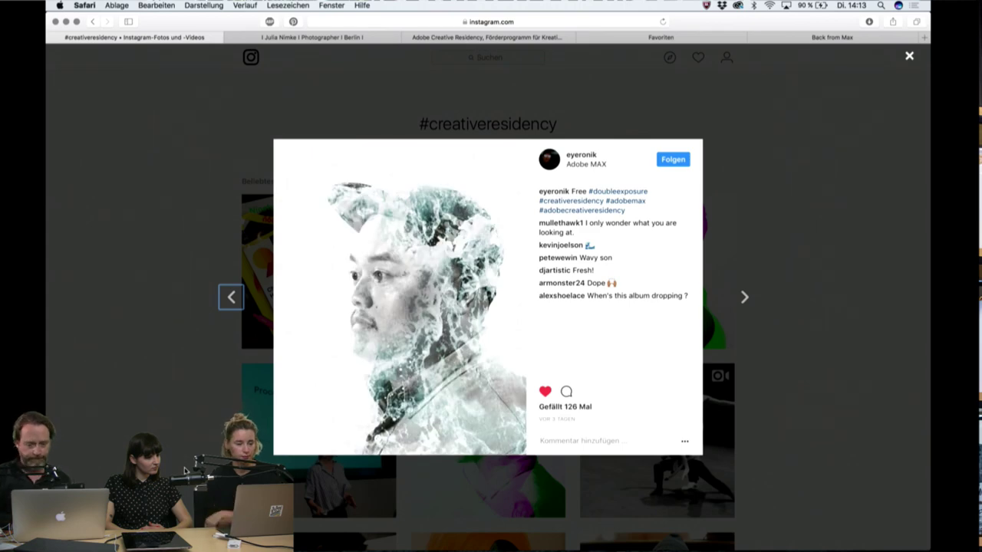
left_click(173, 421)
scroll(822, 445, "down", 2)
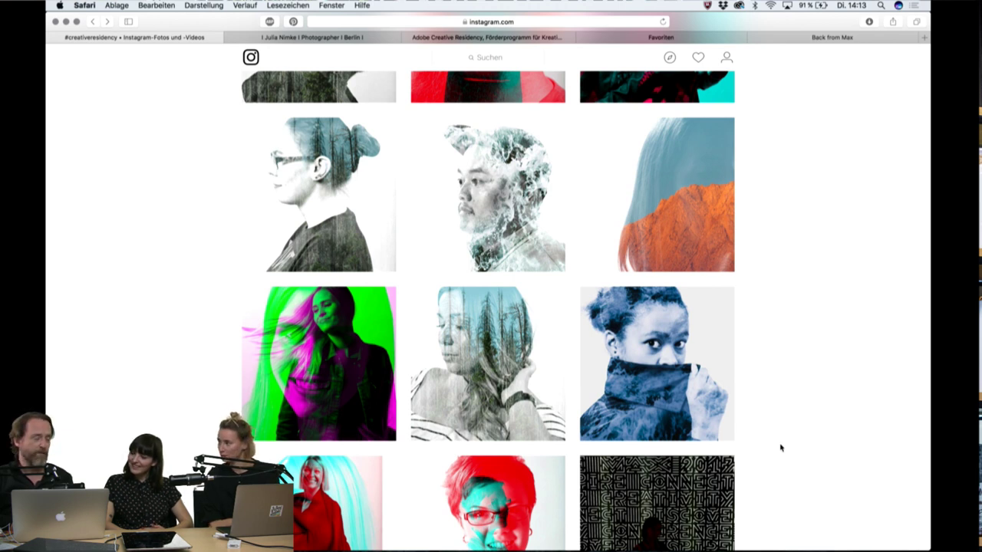
scroll(780, 448, "down", 3)
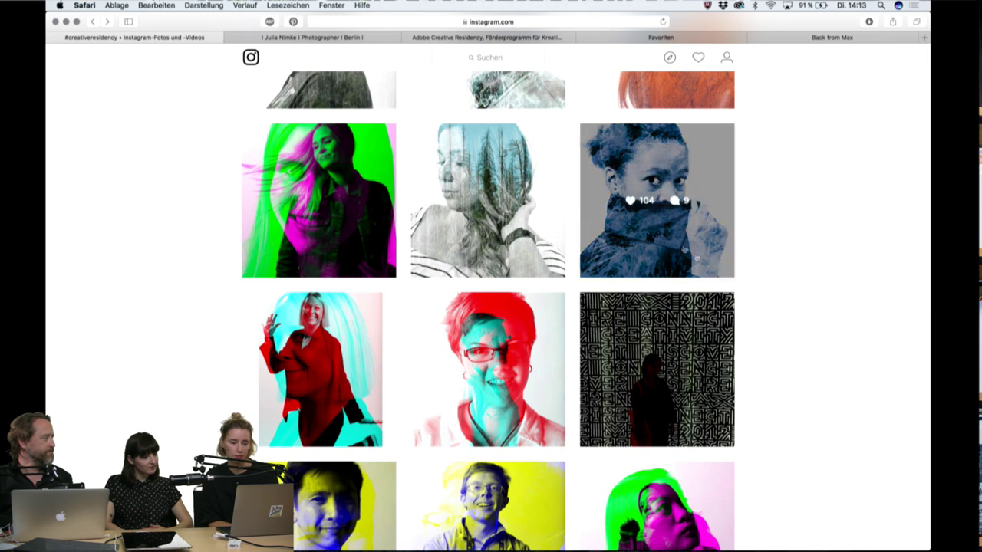
left_click(503, 239)
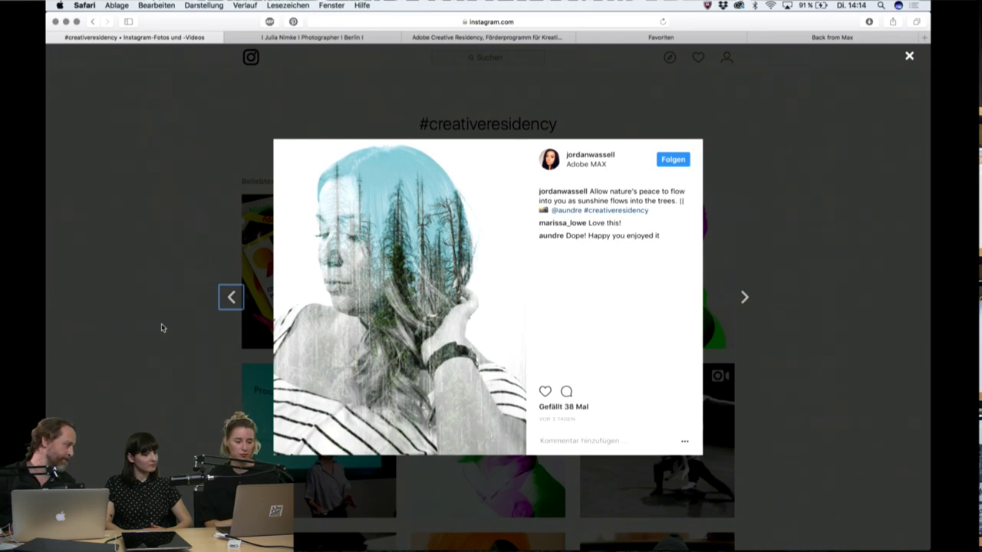
left_click(162, 327)
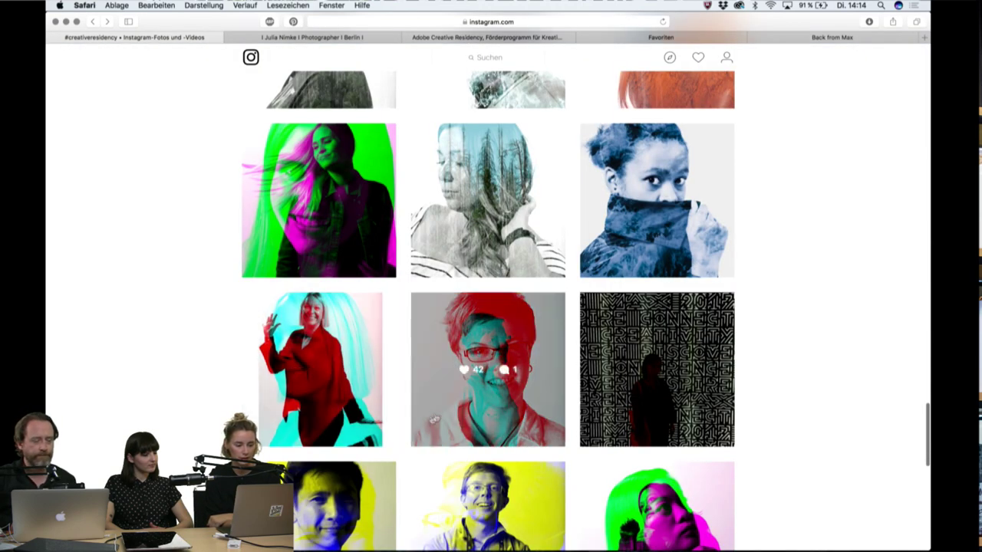
left_click(471, 260)
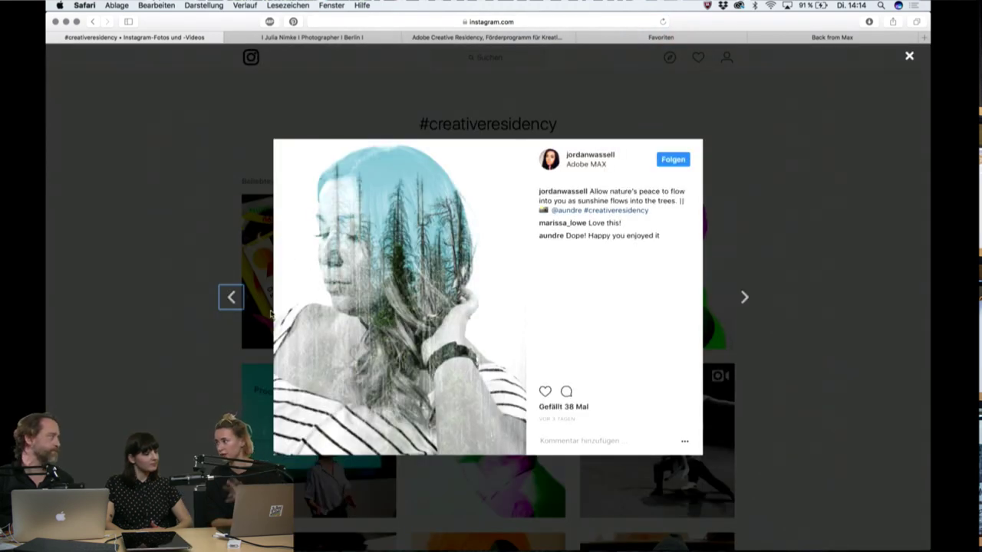
left_click(172, 399)
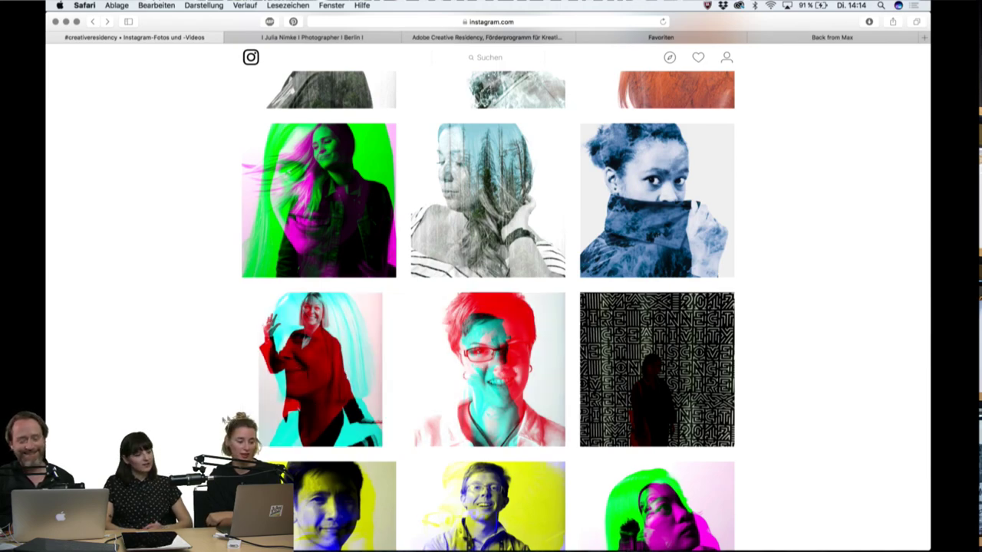
Scroll down through the colour-split portrait posts in the hashtag grid.
scroll(218, 423, "down", 2)
scroll(219, 423, "down", 2)
scroll(219, 423, "down", 2)
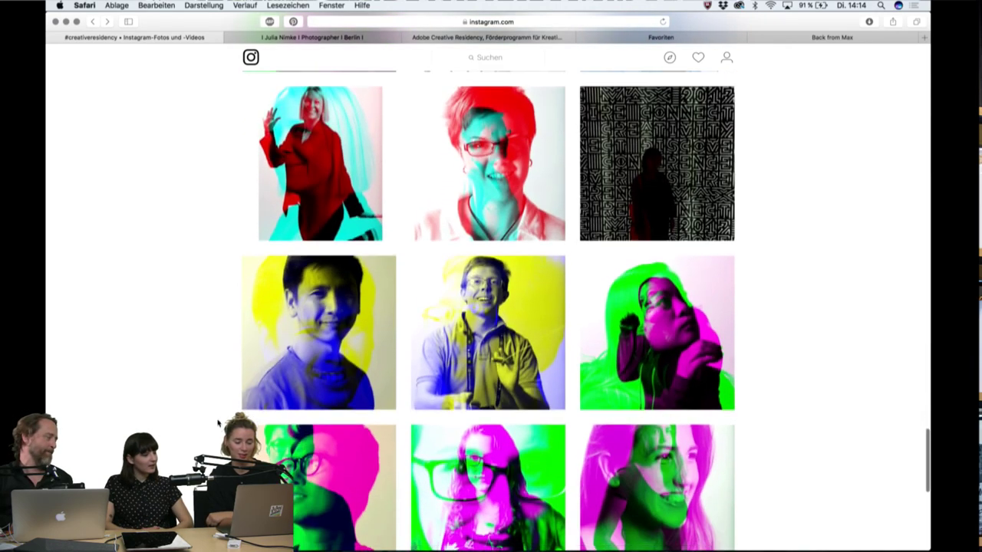
scroll(218, 423, "down", 1)
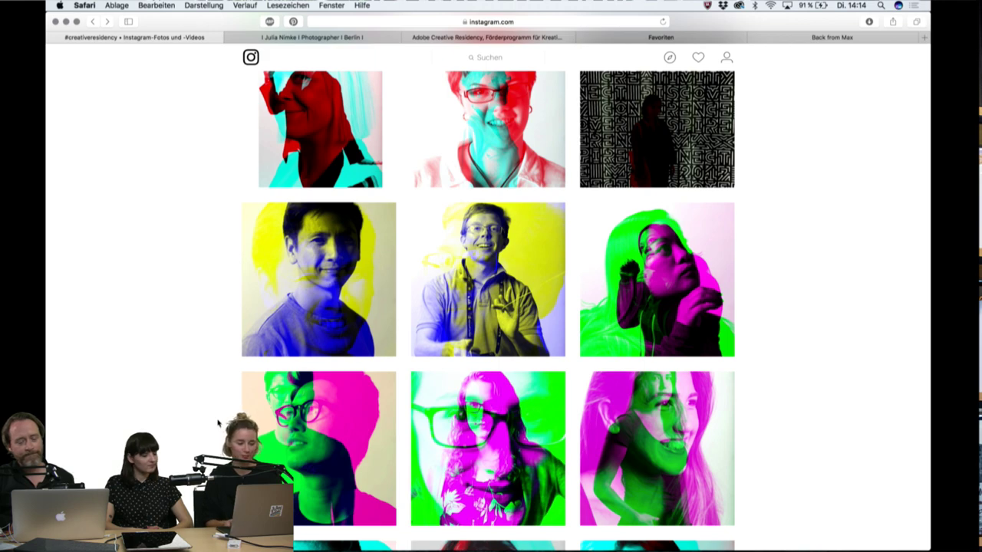
scroll(218, 423, "down", 5)
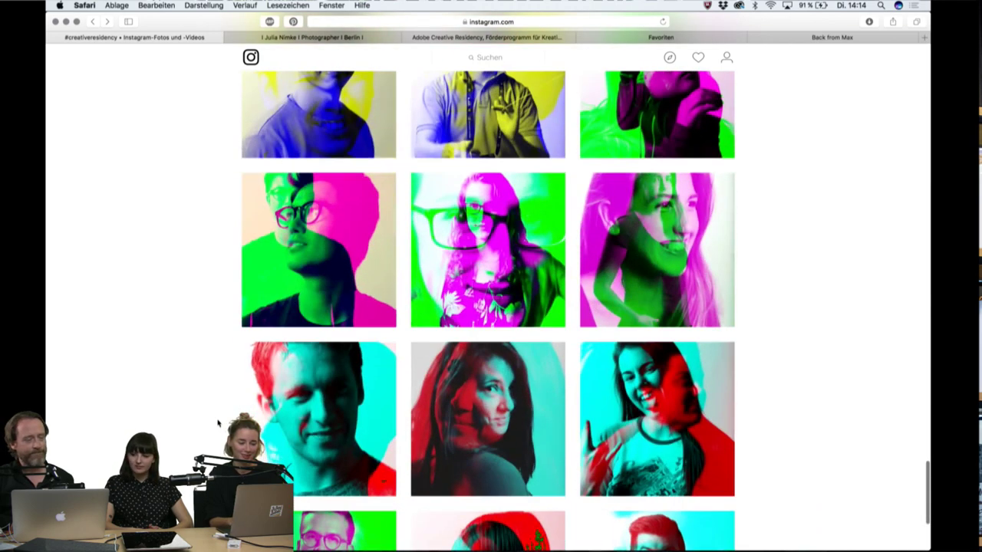
scroll(218, 423, "down", 4)
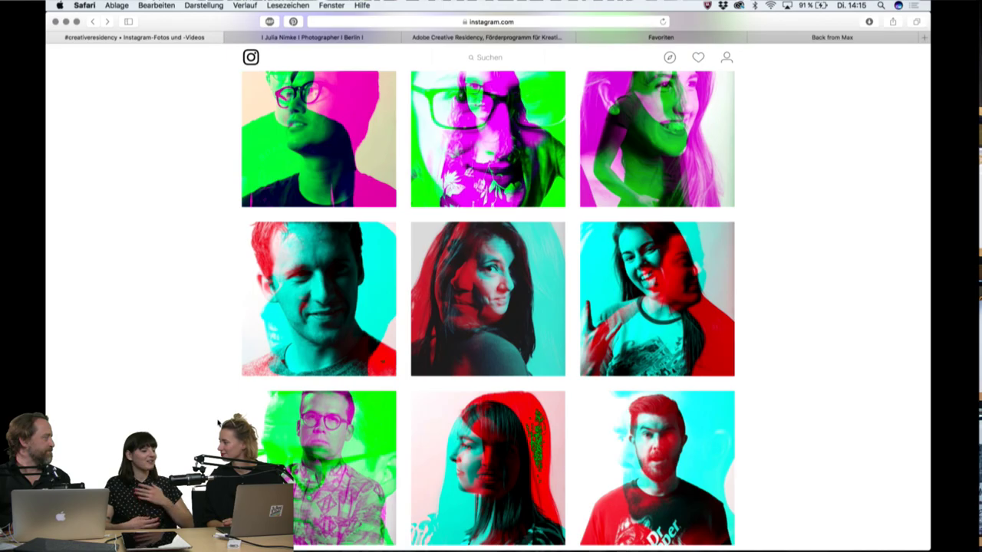
scroll(218, 422, "down", 10)
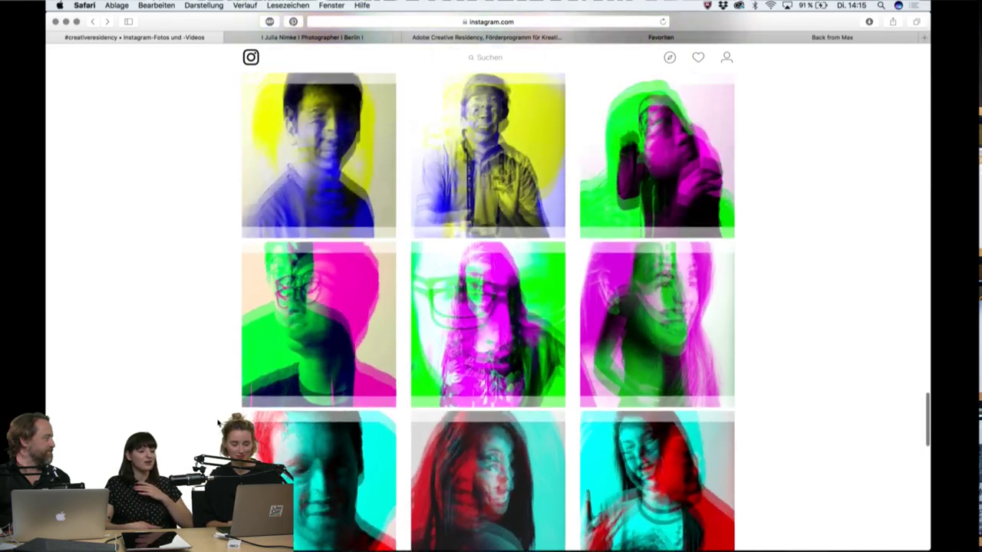
scroll(218, 422, "down", 10)
Scroll back up past Neueste to the Beliebteste Beiträge section at the top.
scroll(218, 423, "up", 10)
scroll(218, 422, "up", 10)
scroll(217, 422, "up", 2)
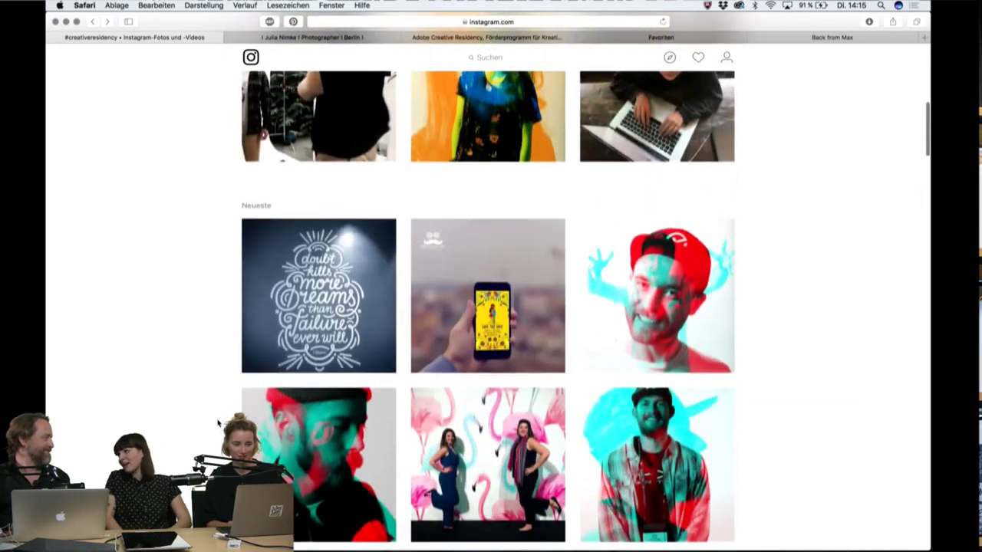
scroll(218, 422, "up", 5)
scroll(218, 423, "up", 2)
scroll(217, 423, "up", 2)
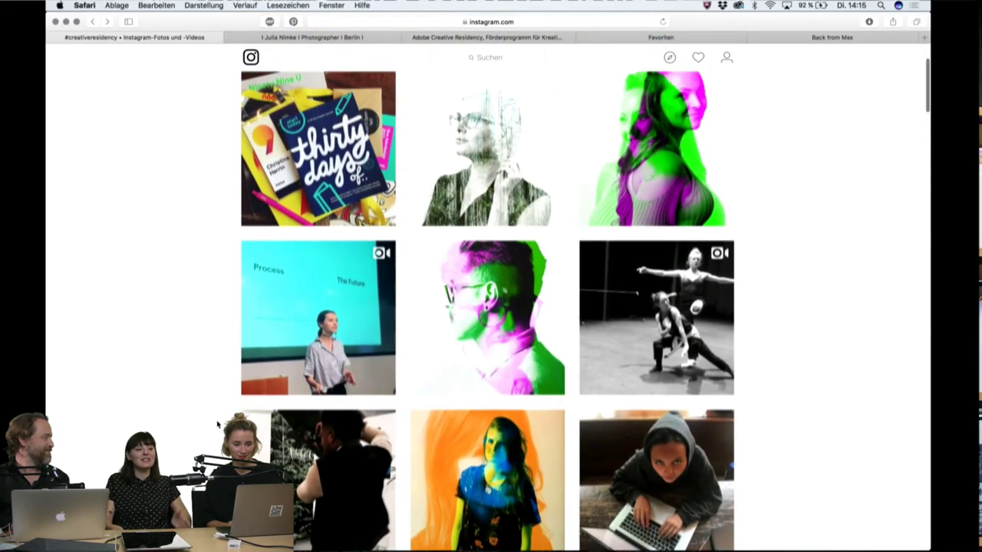
scroll(218, 422, "up", 1)
scroll(218, 422, "down", 1)
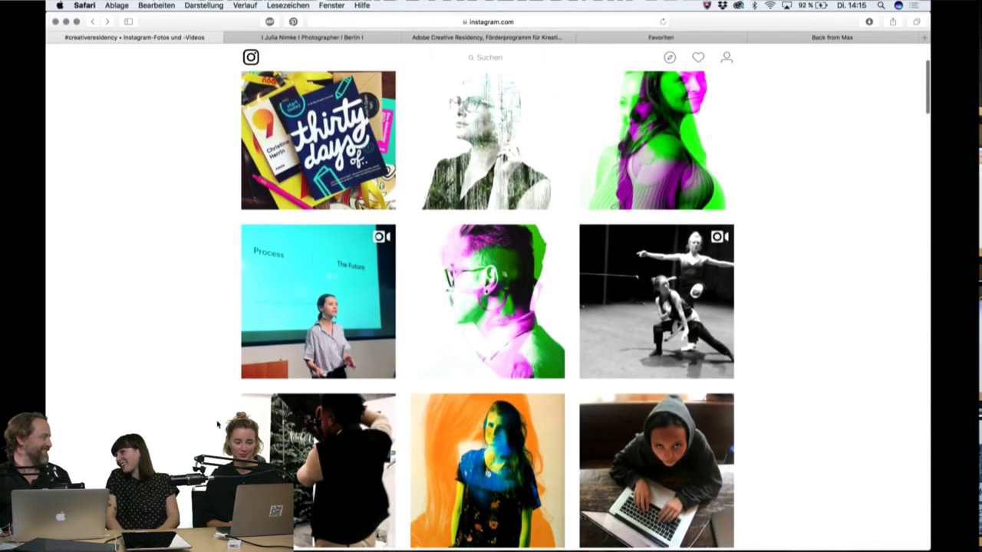
scroll(217, 422, "up", 1)
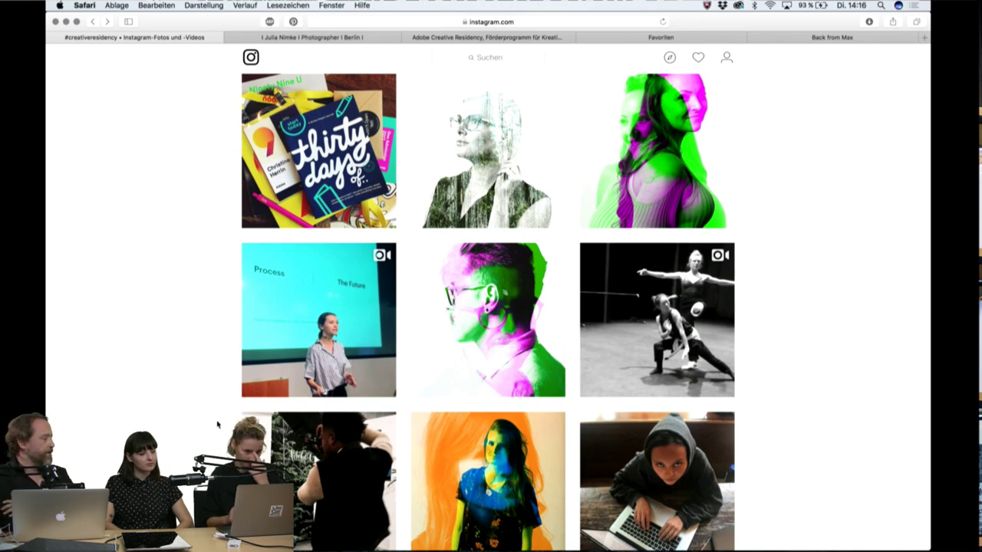
Go to the julianimke.com tab, enter via VISIT, and open the FOLK TALES project page.
left_click(283, 42)
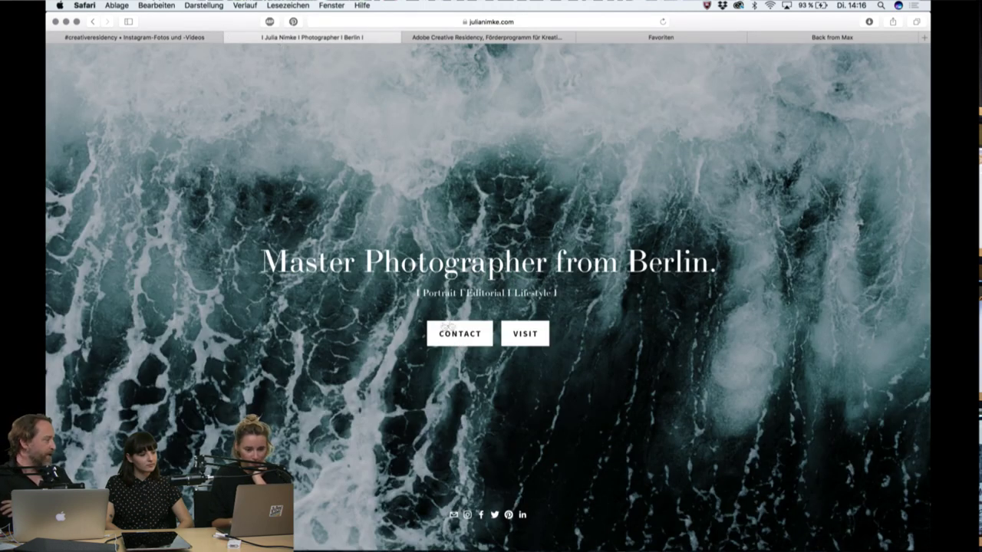
left_click(479, 334)
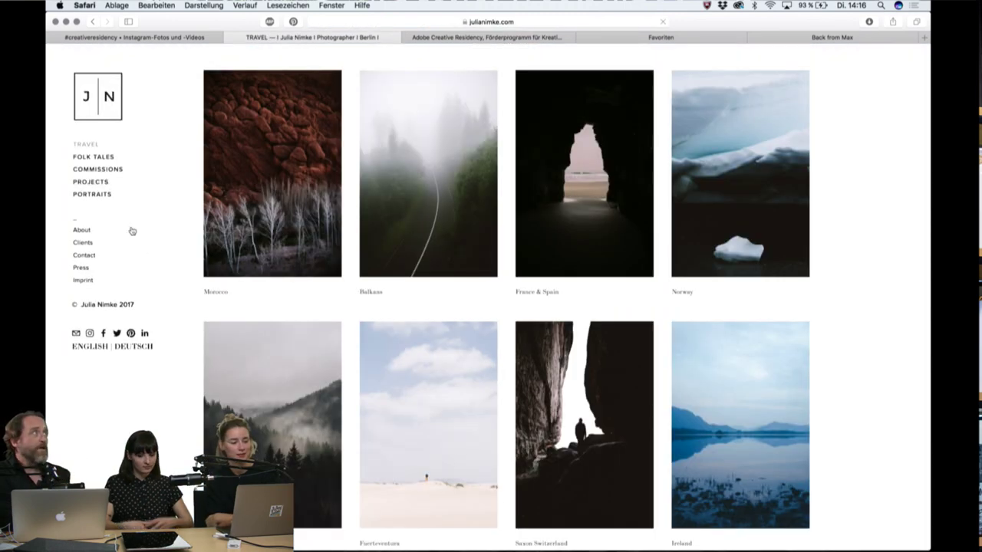
left_click(102, 158)
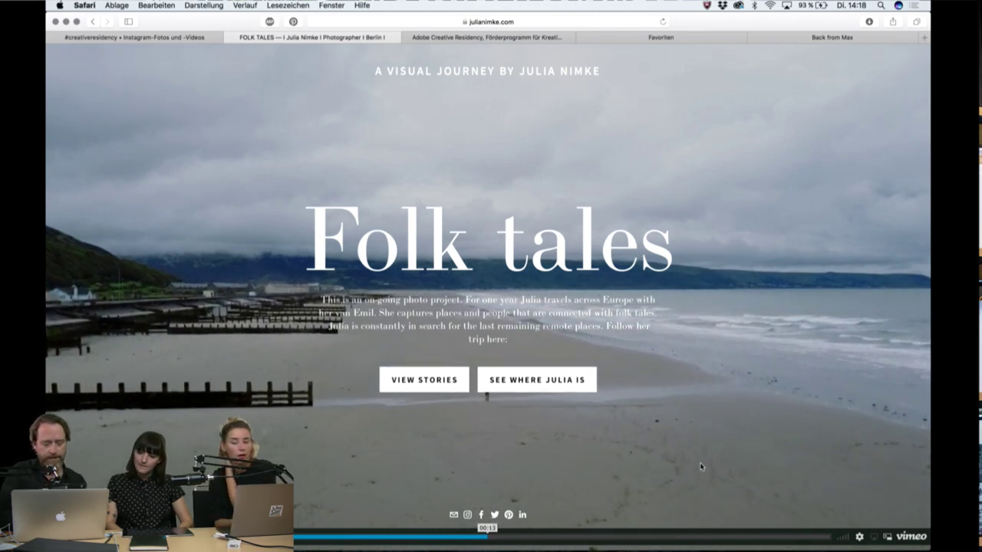
left_click(487, 22)
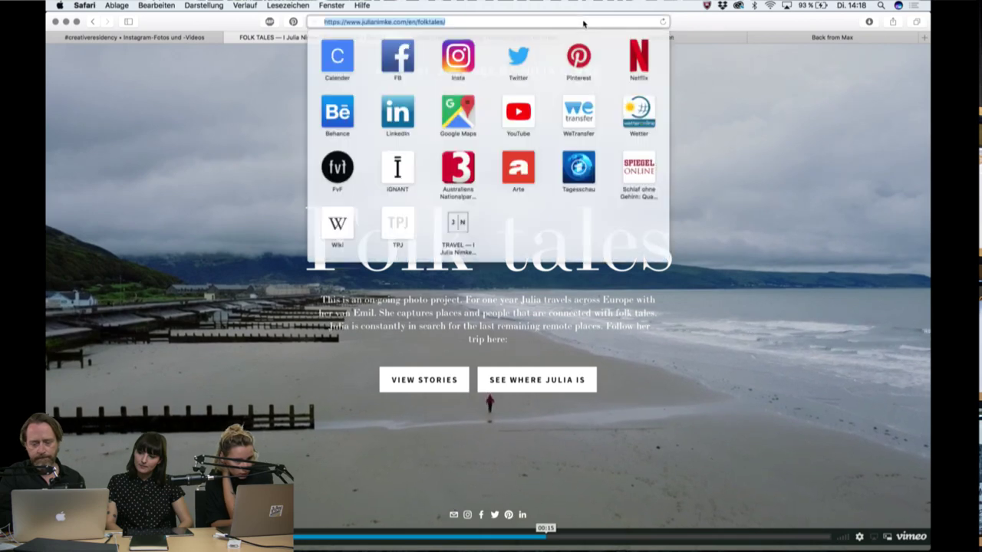
left_click(487, 21)
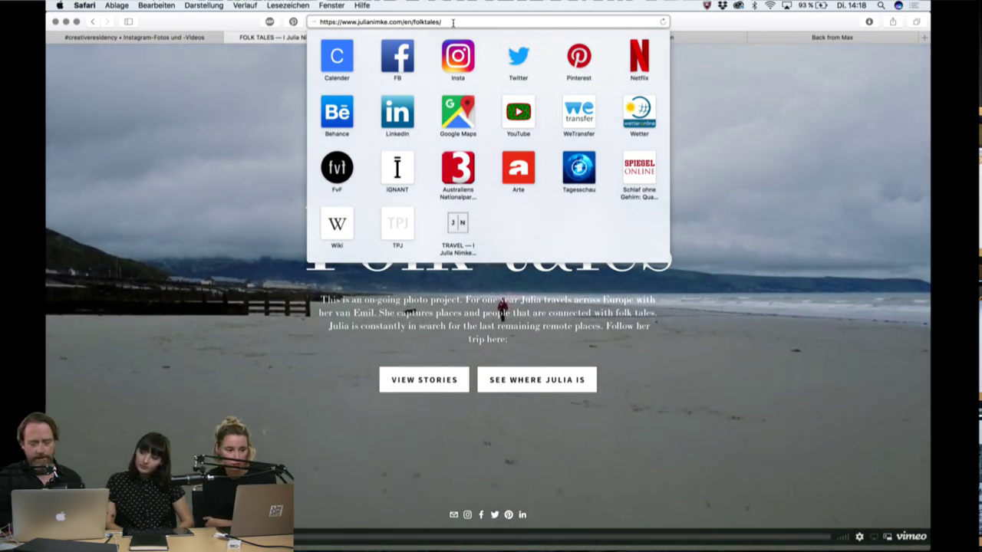
left_click(664, 288)
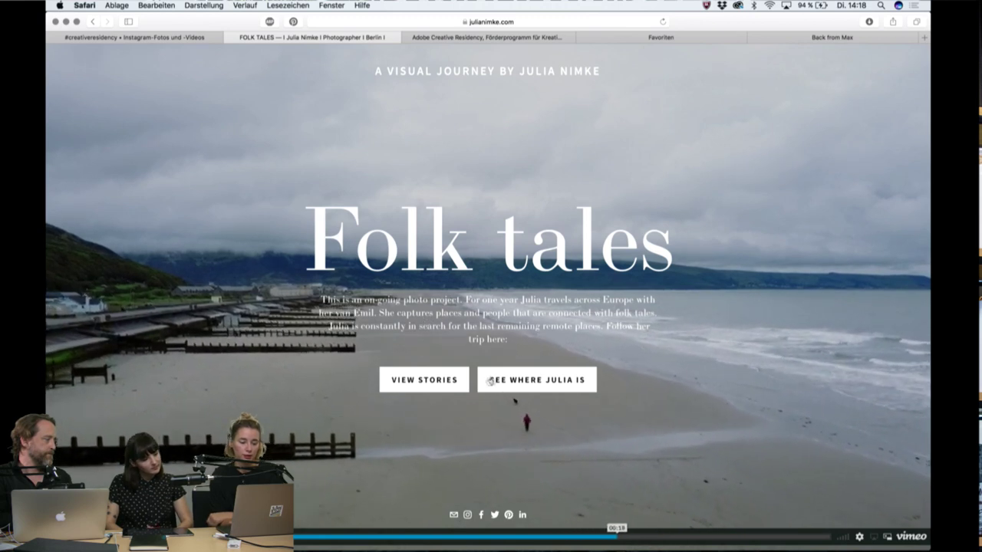
Open the Folk tales story index and choose the Sächsische Schweiz story.
left_click(432, 385)
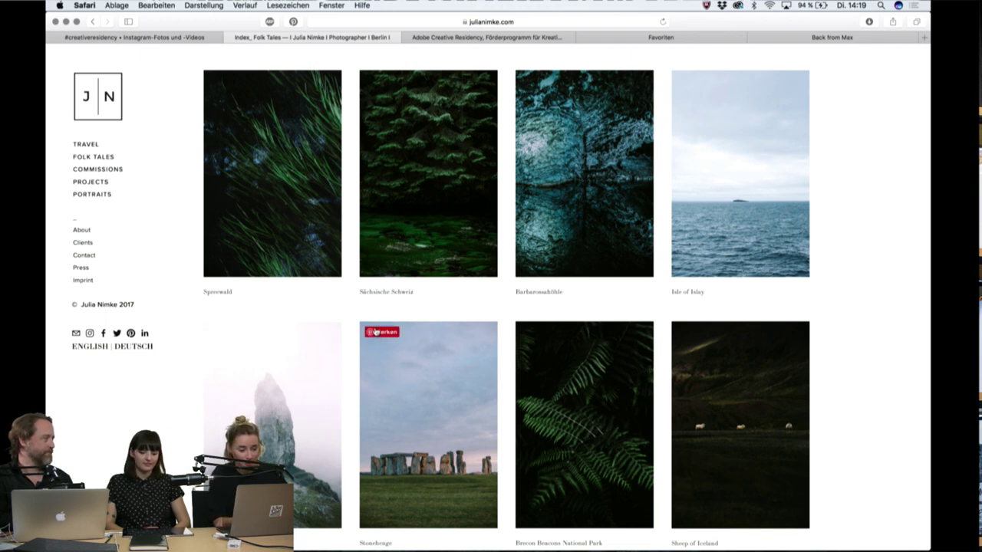
mouse_move(263, 243)
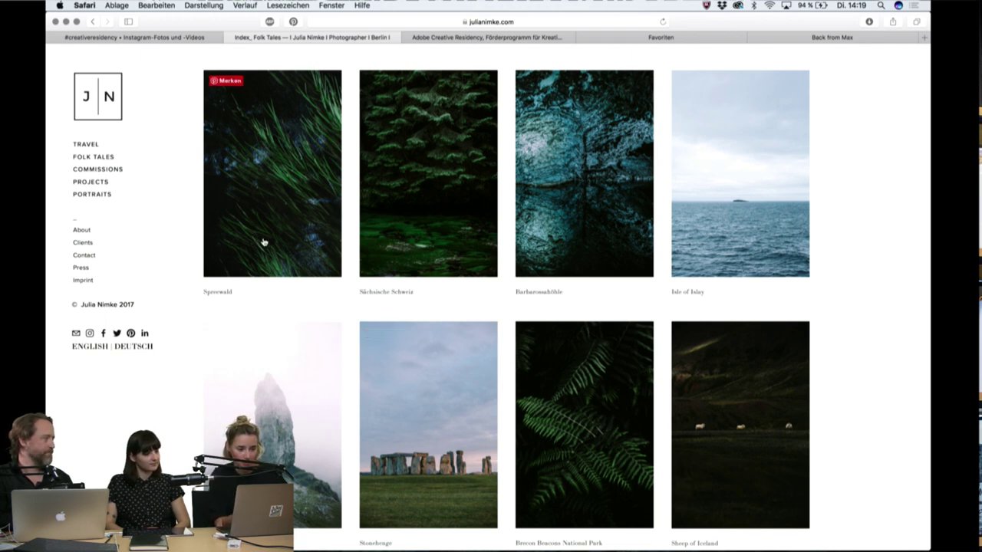
left_click(414, 218)
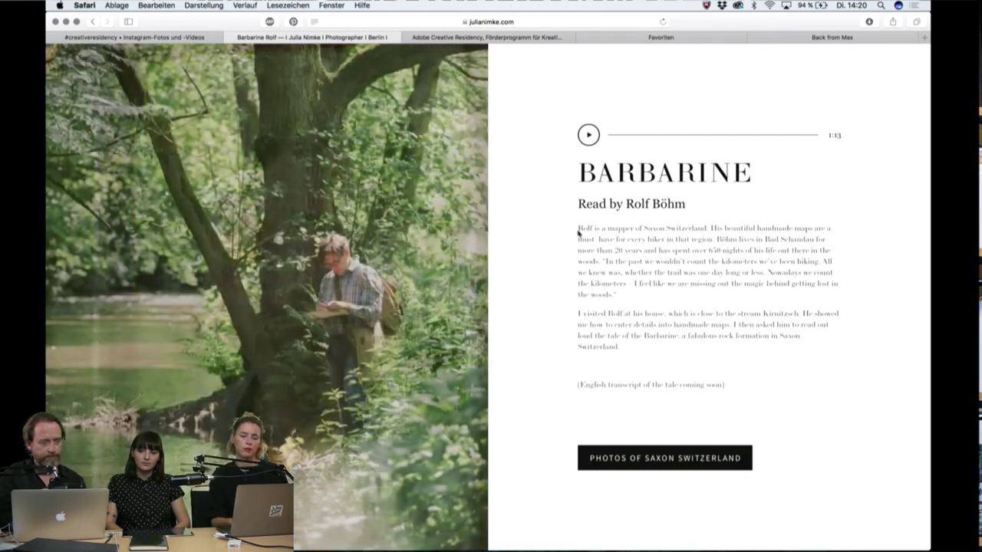
Select and deselect the Rolf paragraph, then briefly play the Barbarine reading louder and pause.
left_click_drag(579, 228, 646, 294)
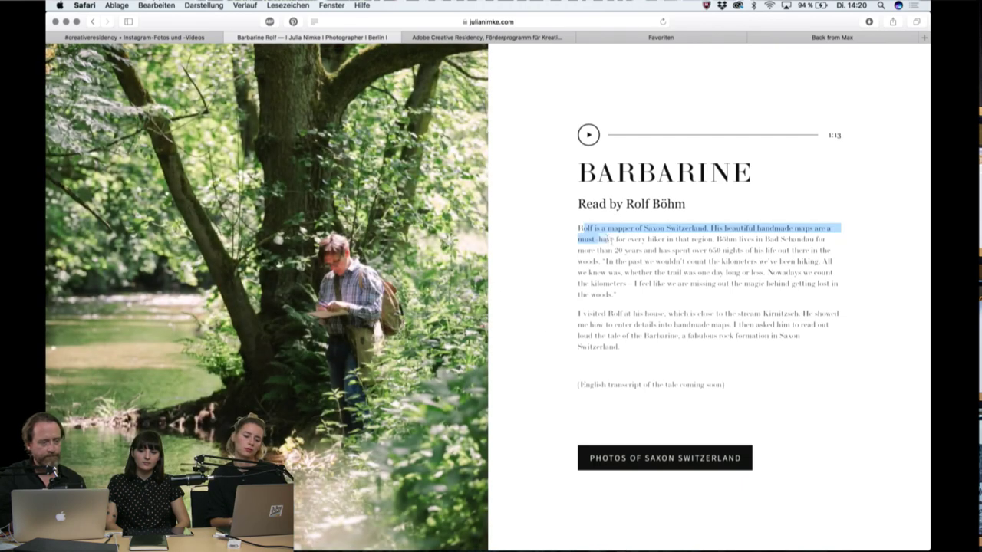
left_click(649, 303)
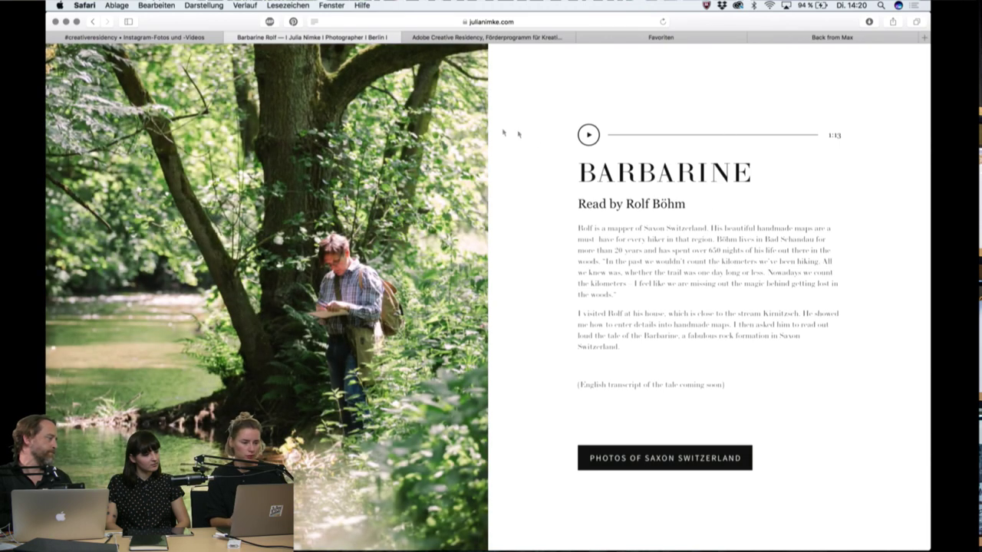
left_click(590, 137)
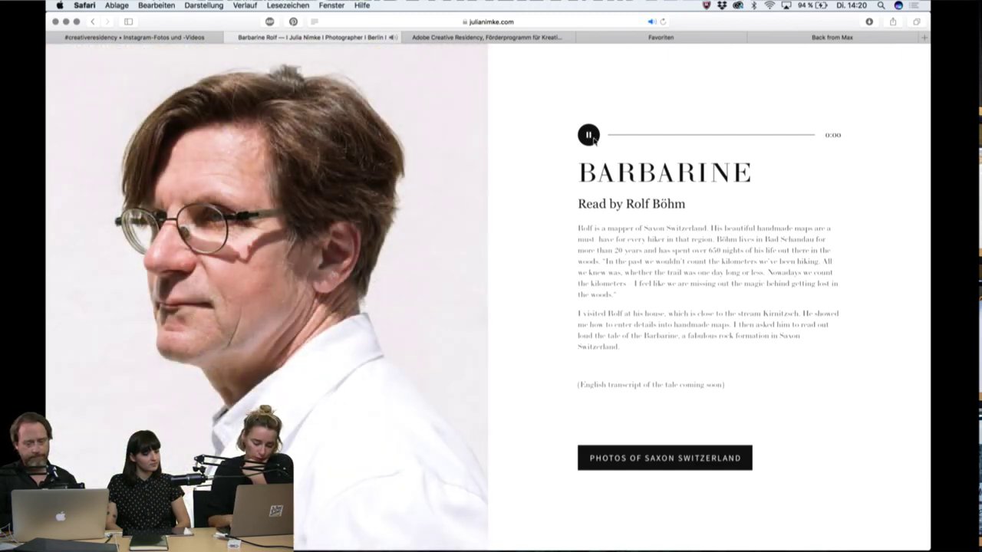
key("XF86AudioRaiseVolume")
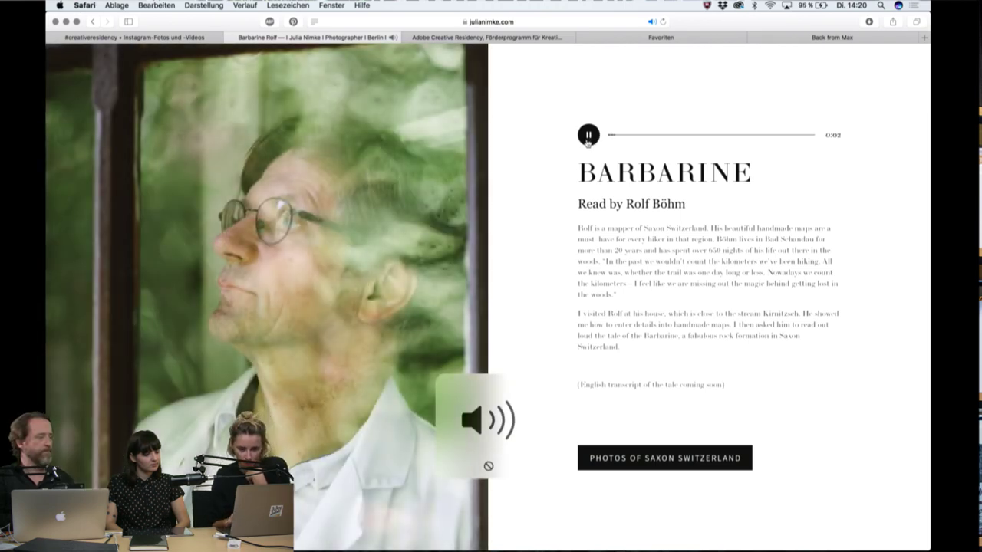
left_click(588, 136)
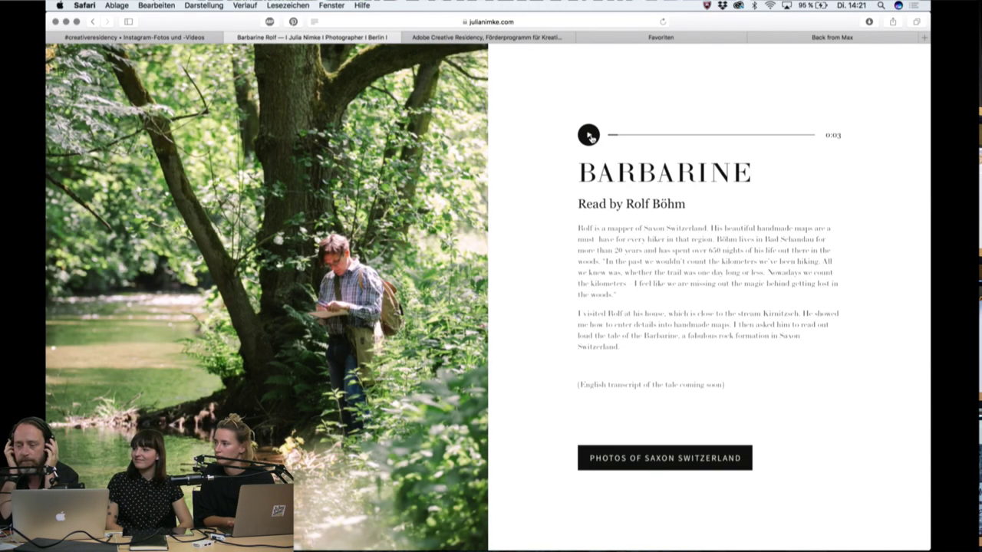
Resume the Barbarine reading, turn the volume nearly to full, and stop it at 0:37.
left_click(588, 135)
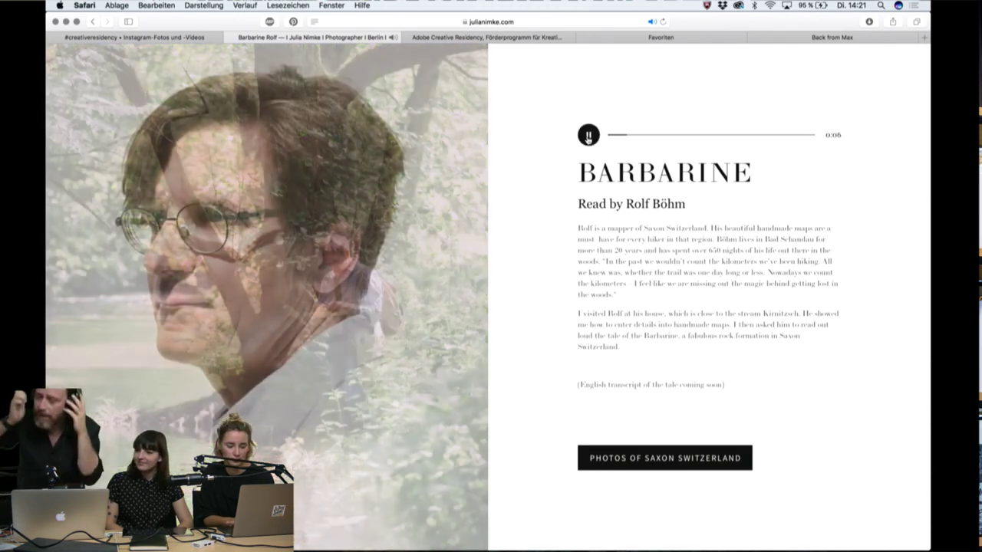
key("XF86AudioRaiseVolume")
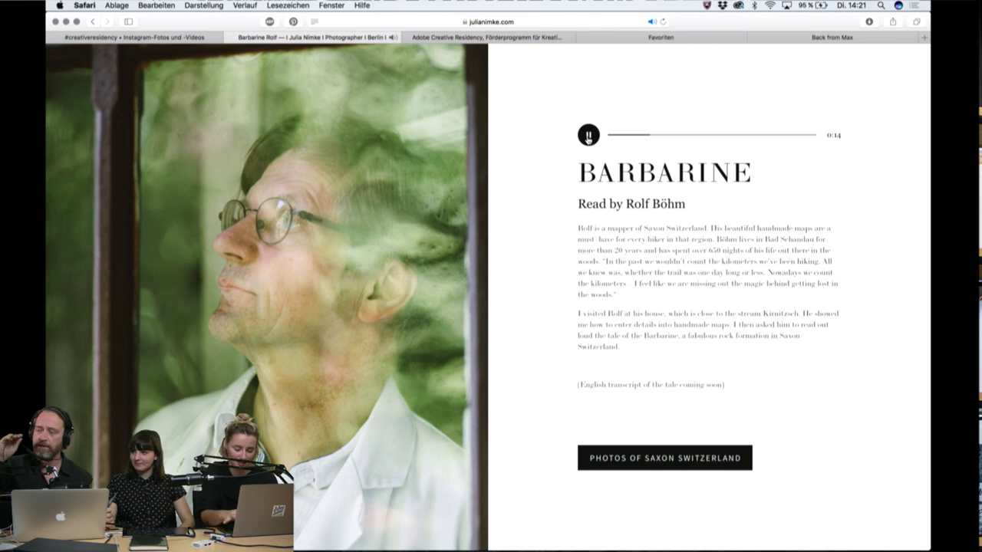
key("XF86AudioRaiseVolume")
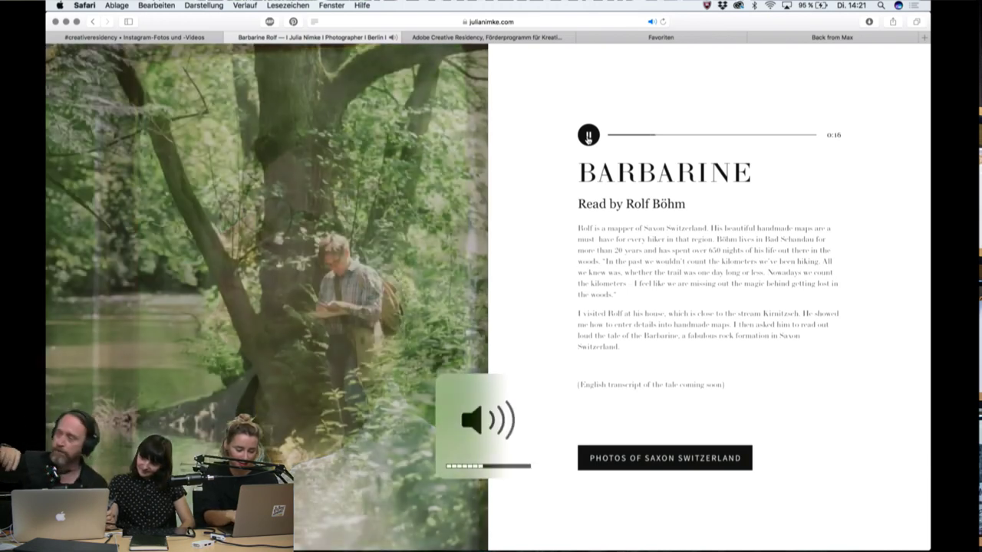
key("XF86AudioRaiseVolume")
key("XF86AudioRaiseVolume")
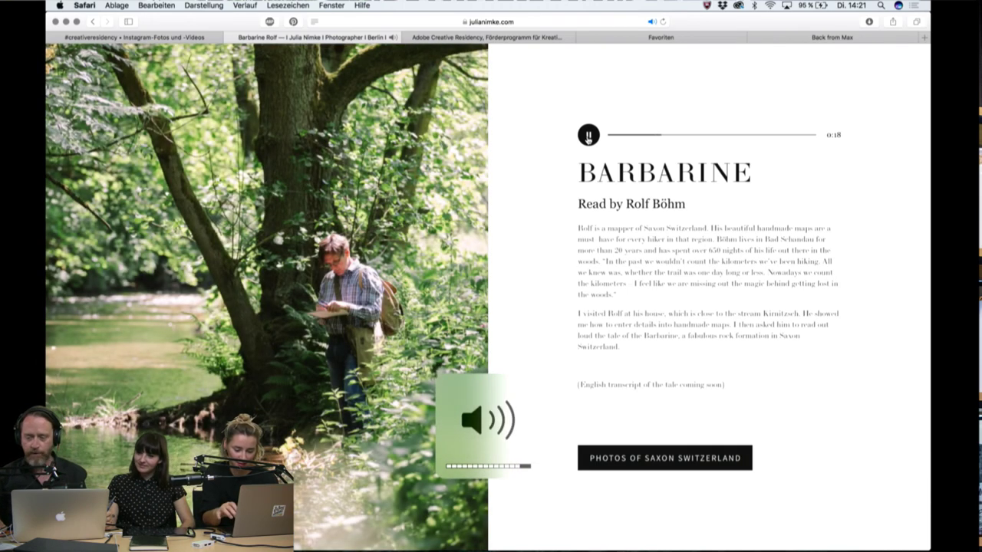
key("XF86AudioRaiseVolume")
key("XF86AudioRaiseVolume")
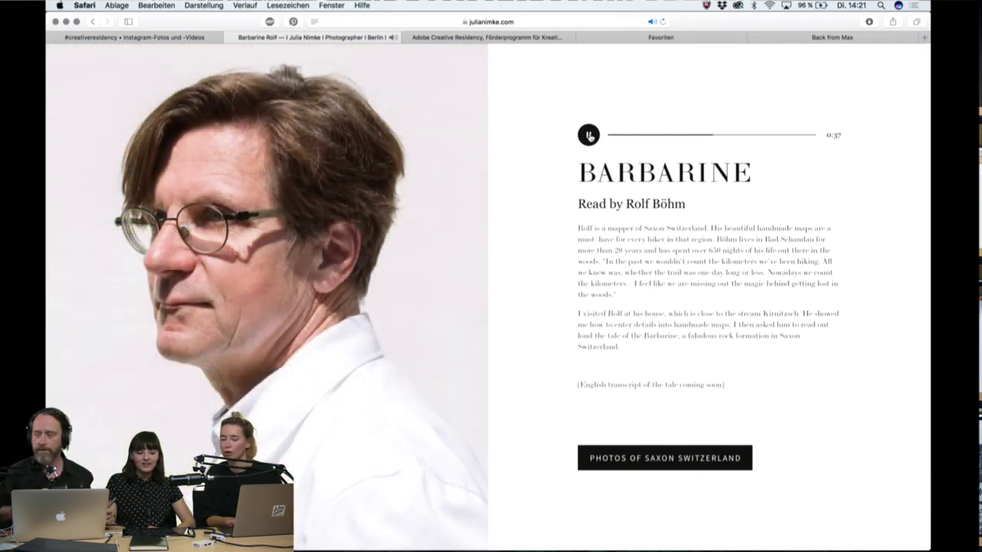
left_click(588, 136)
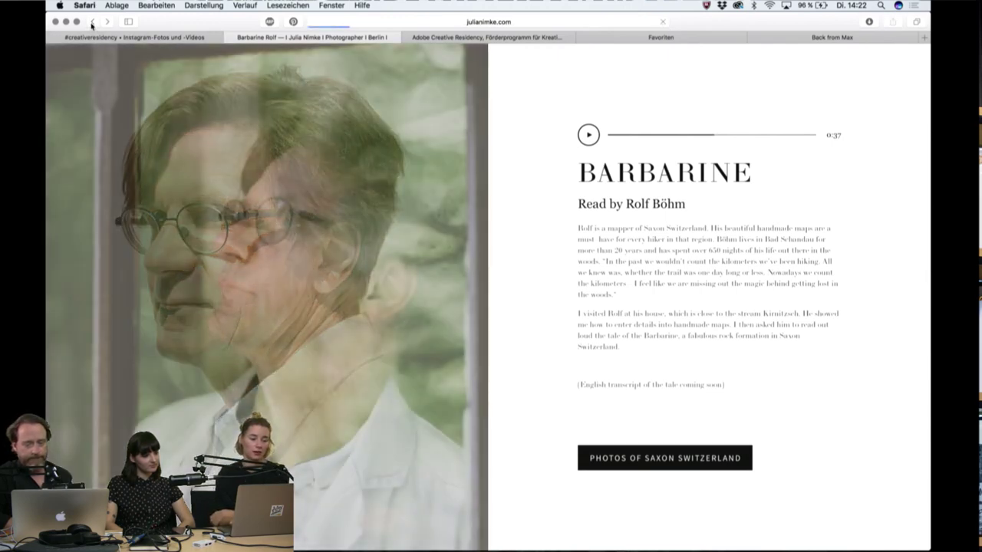
Go back to the Folk Tales index and open the Isle of Islay 'Ardbeg Distillery' story.
left_click(92, 22)
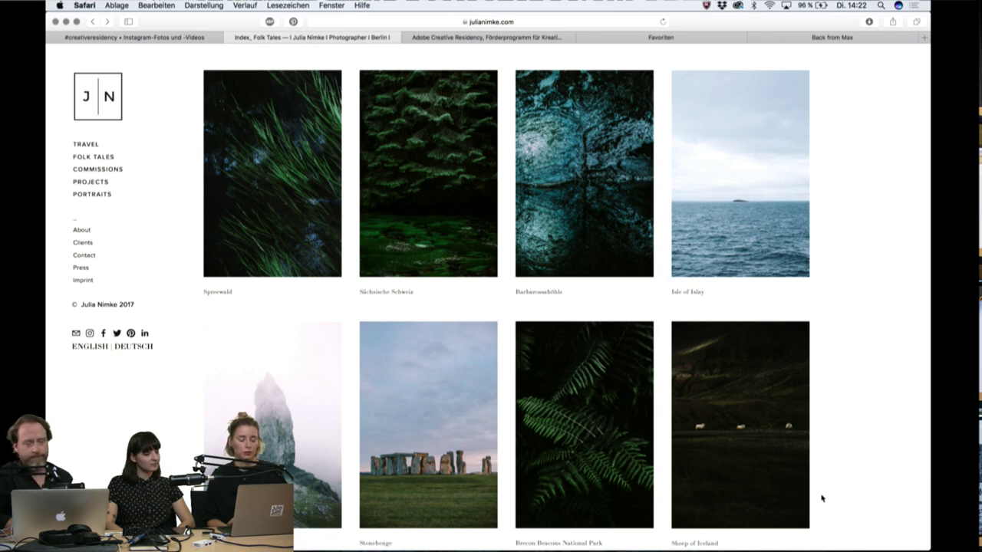
mouse_move(740, 174)
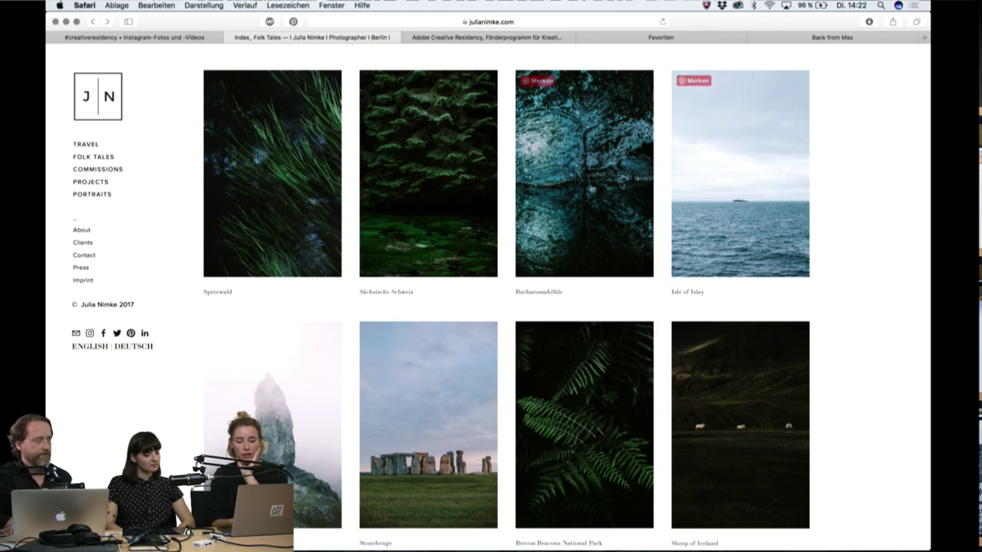
left_click(748, 244)
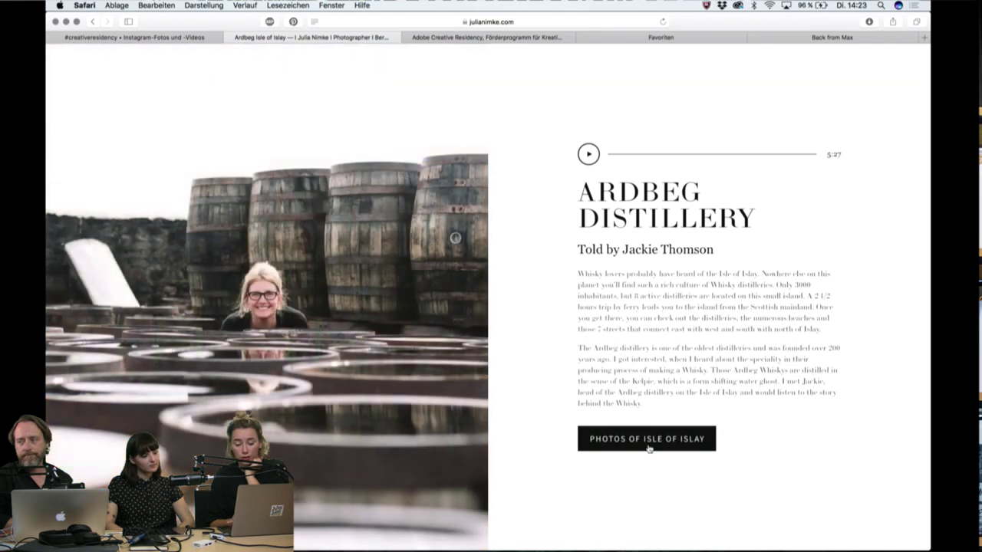
Open the PHOTOS OF ISLE OF ISLAY gallery, starting with the ocean waves photo.
left_click(648, 446)
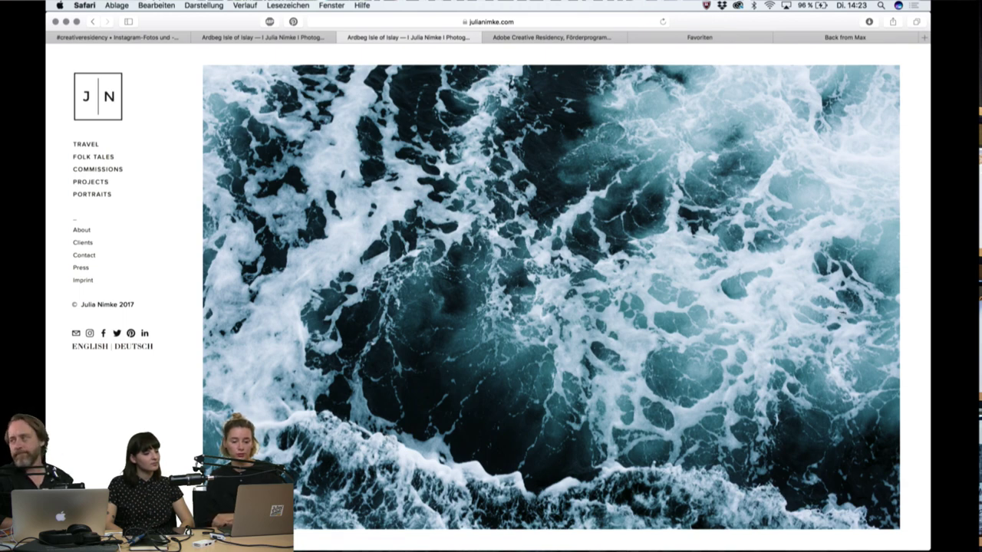
Advance through eleven Islay photos one by one, then switch to the thumbnail grid view.
left_click(845, 317)
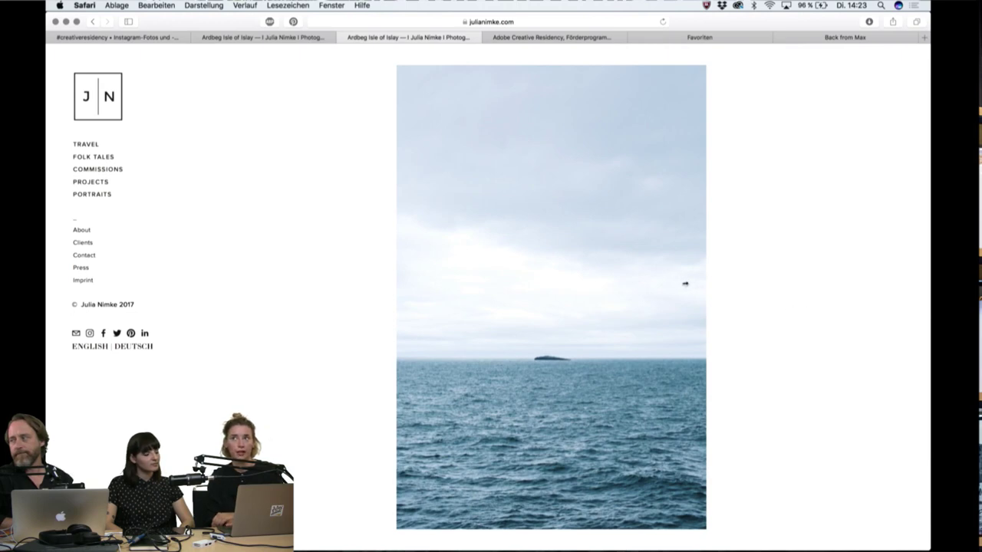
left_click(686, 284)
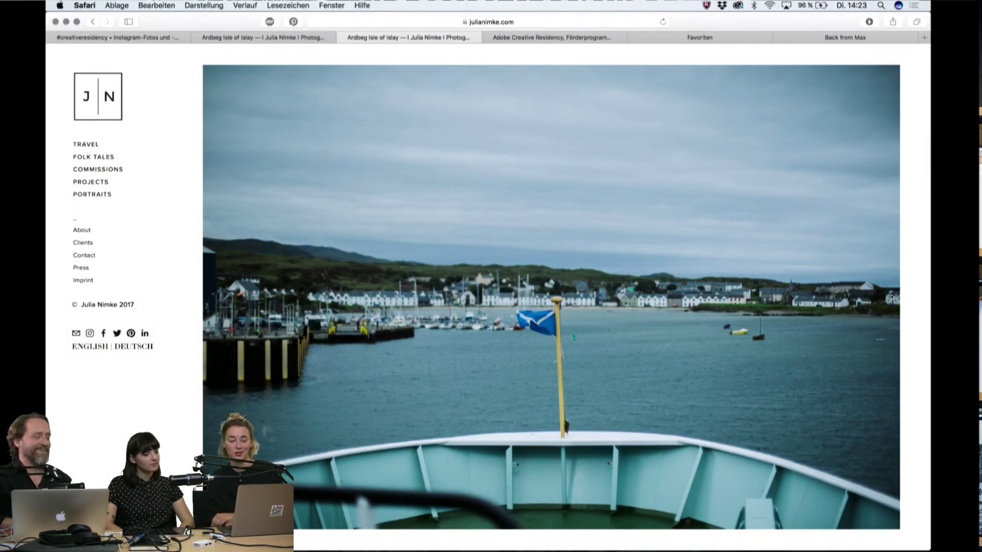
left_click(890, 300)
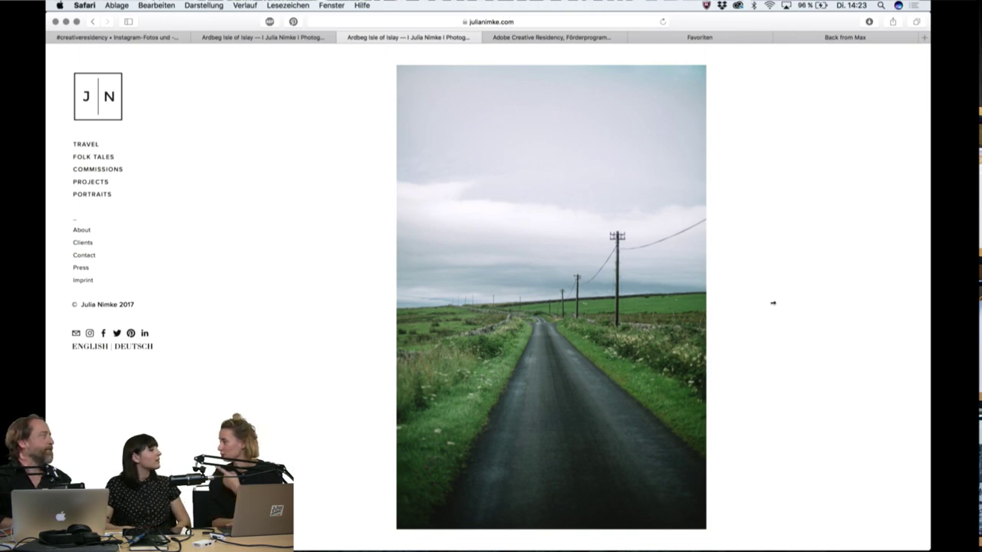
left_click(772, 304)
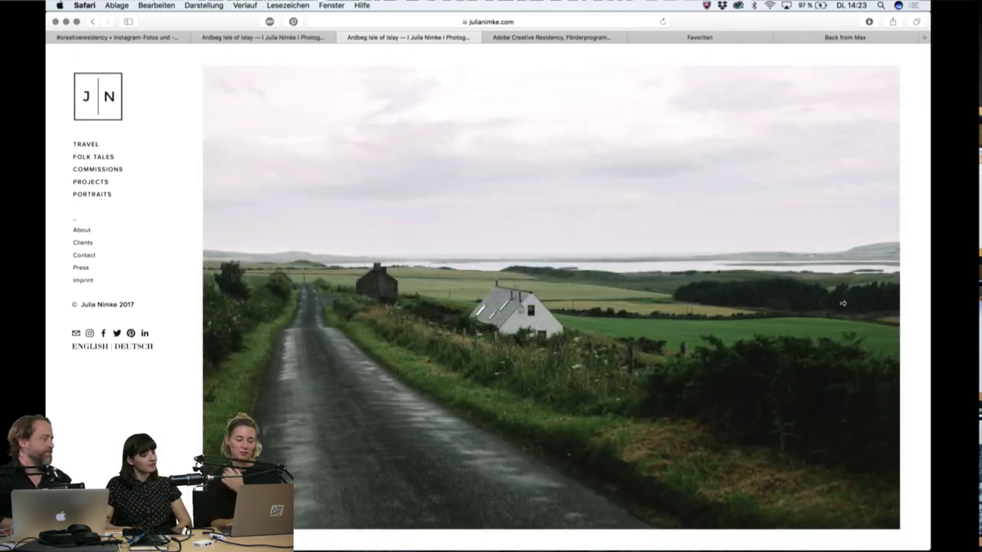
left_click(853, 290)
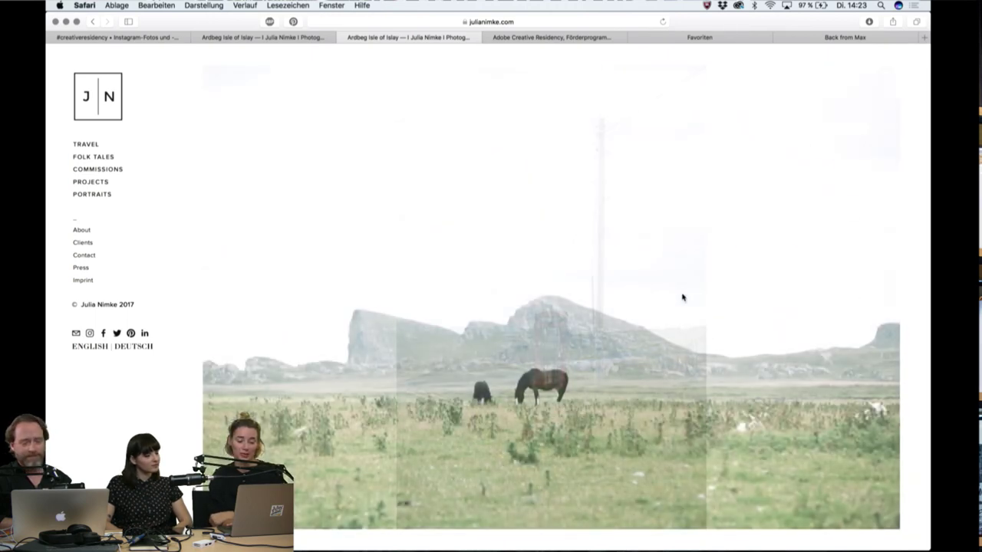
left_click(682, 293)
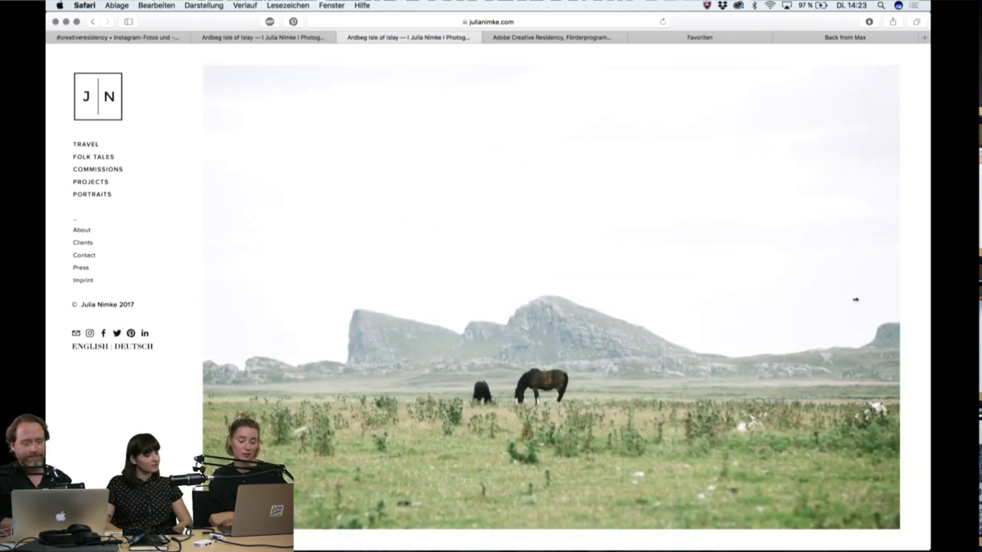
left_click(855, 300)
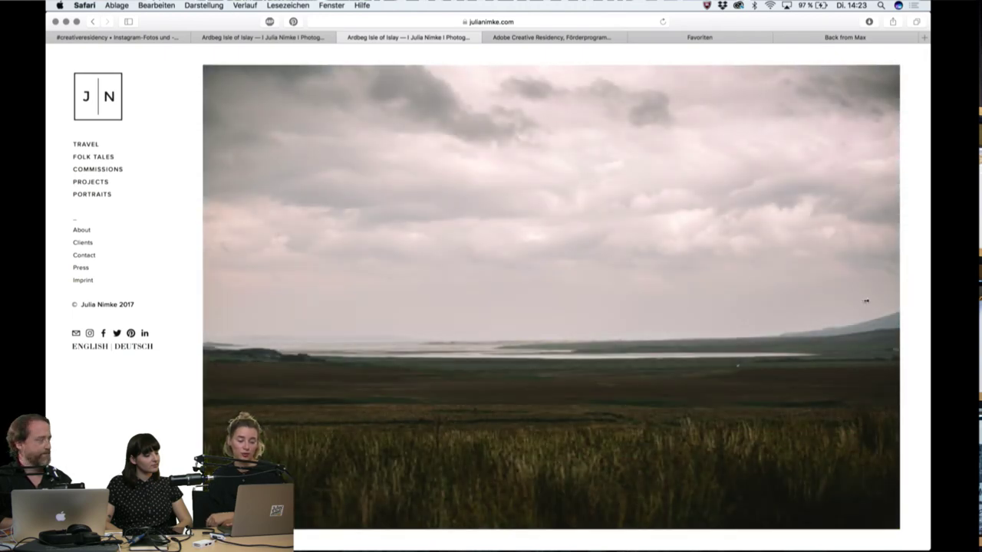
left_click(866, 301)
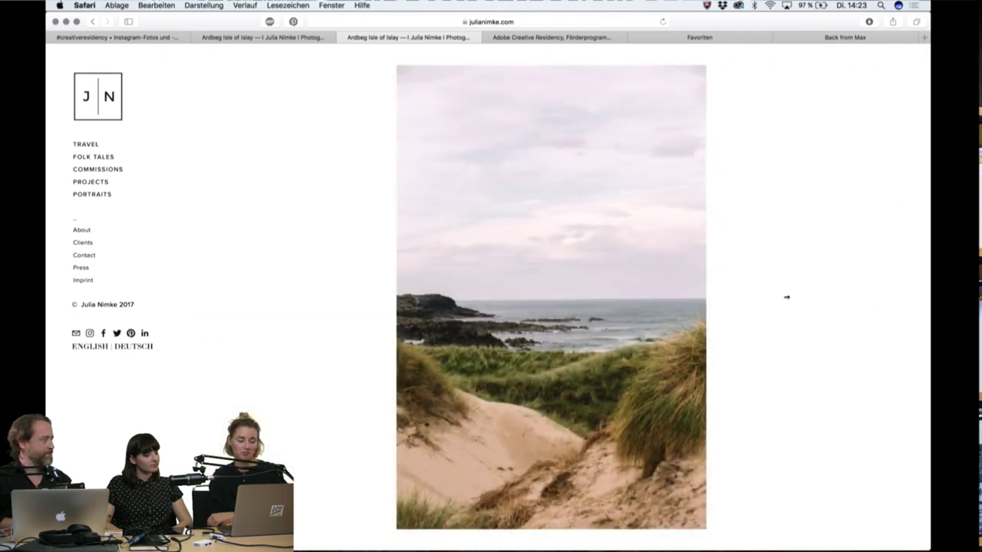
left_click(677, 298)
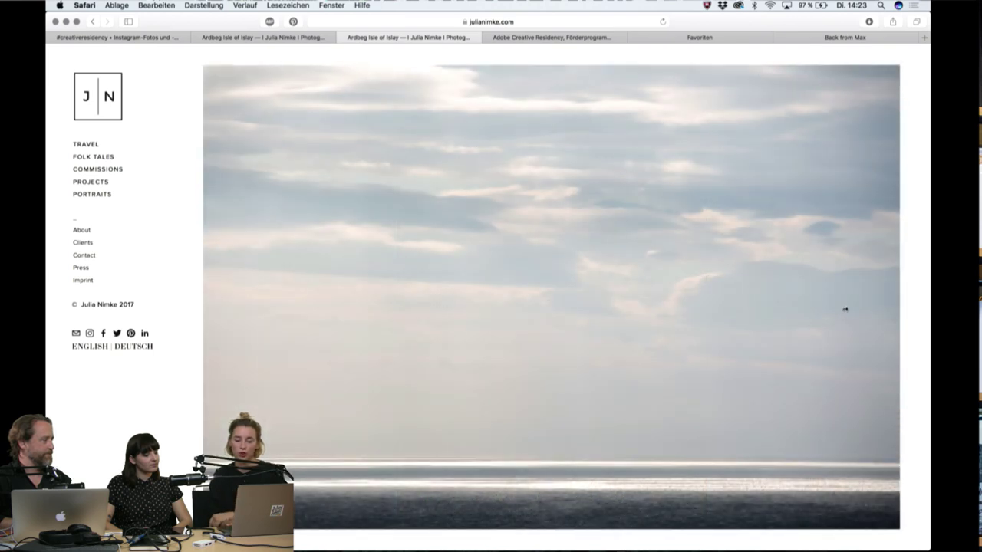
left_click(844, 309)
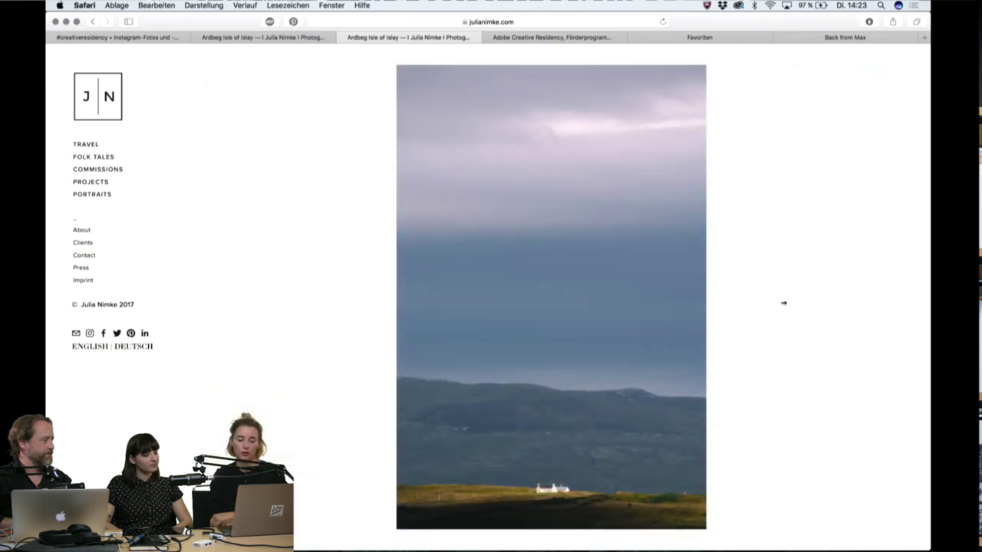
left_click(783, 302)
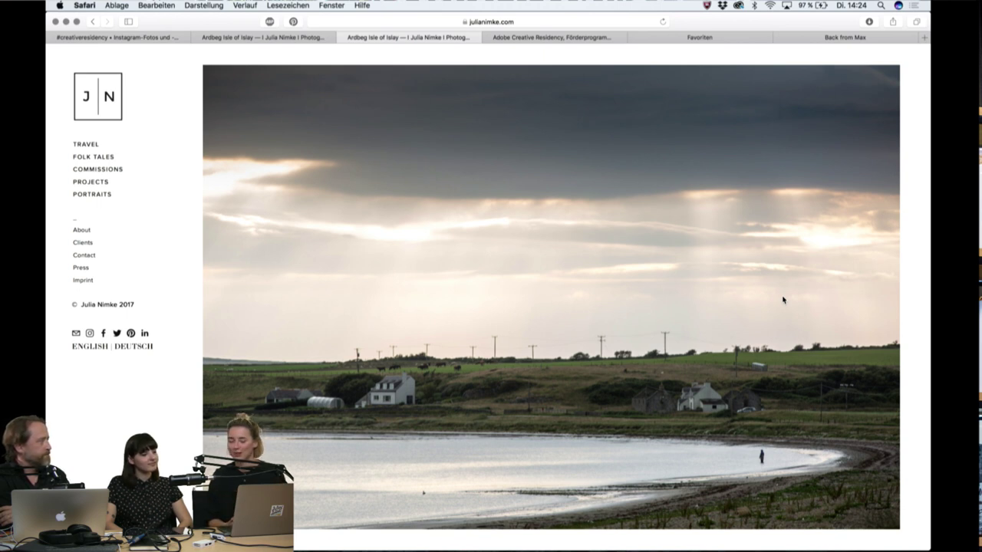
left_click(566, 178)
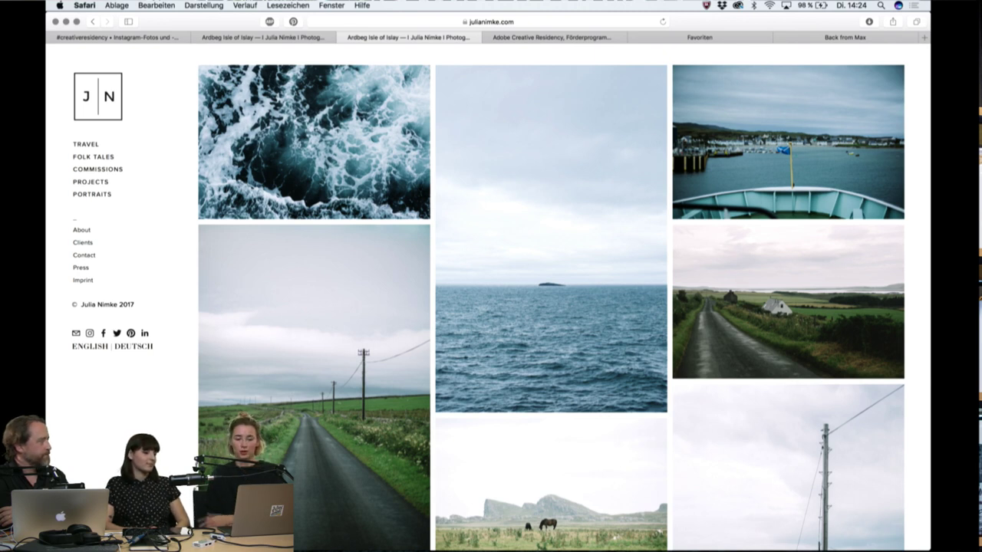
Scroll through the Islay photo grid to see the red phone box and sand dune shots.
scroll(187, 458, "down", 1)
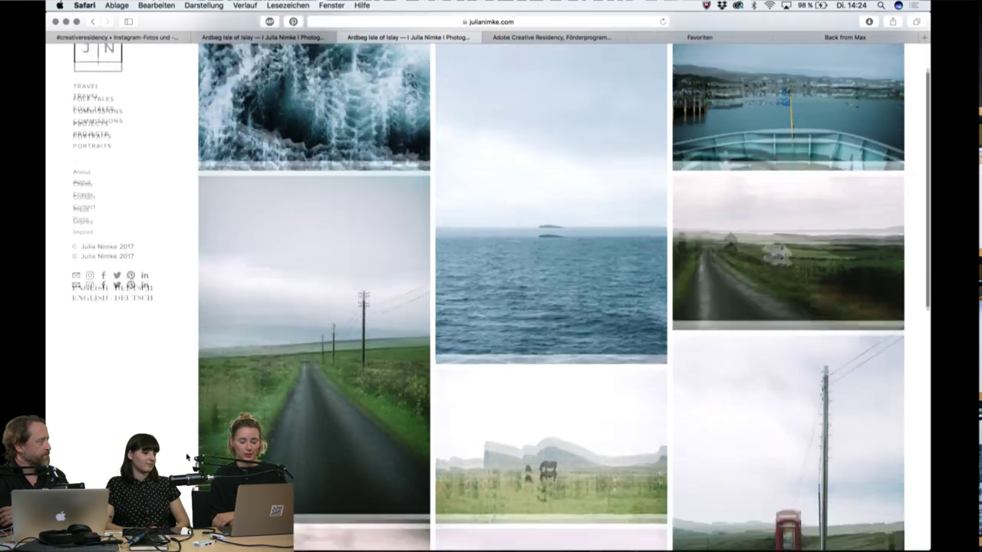
scroll(186, 458, "down", 3)
scroll(187, 458, "down", 2)
scroll(187, 457, "down", 1)
scroll(186, 457, "down", 2)
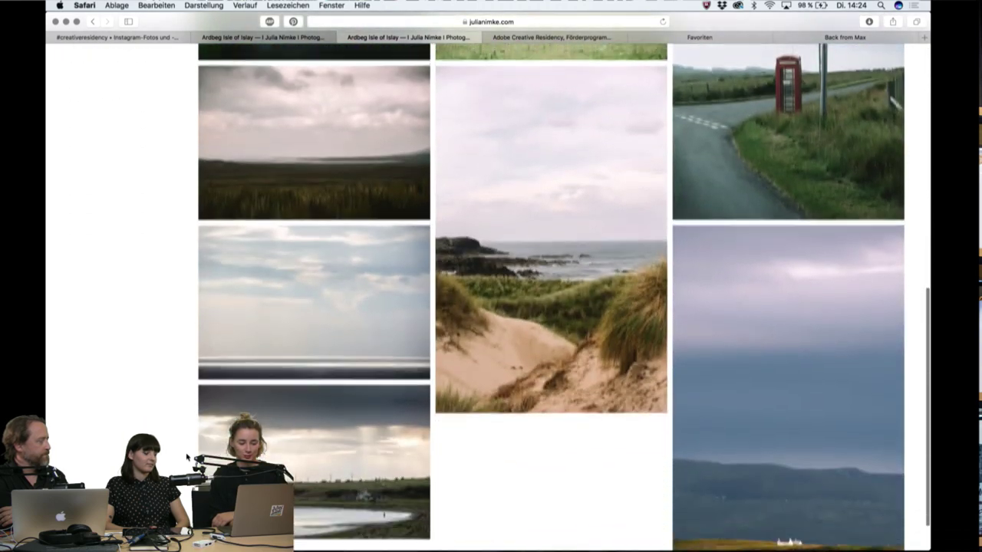
scroll(187, 458, "up", 1)
scroll(186, 458, "up", 2)
scroll(187, 458, "up", 1)
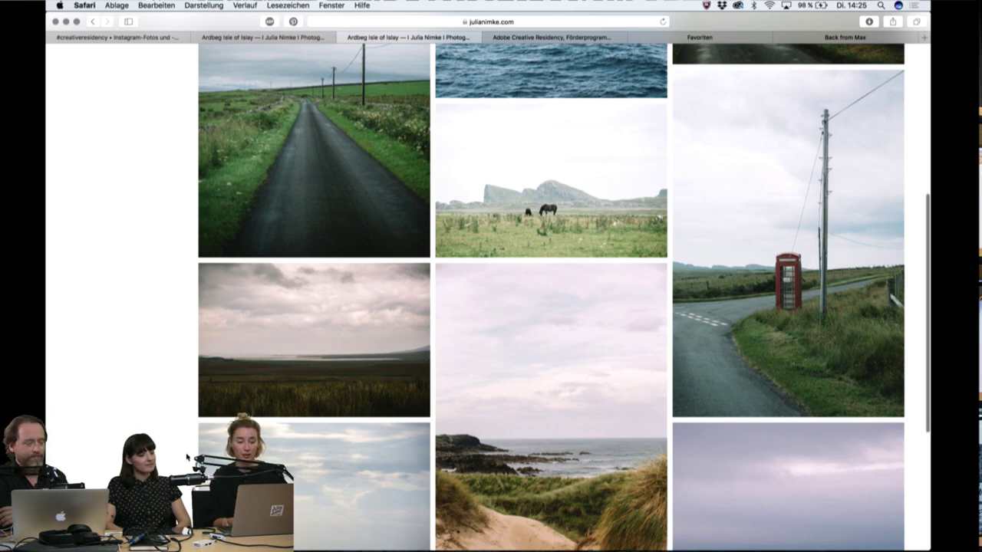
scroll(187, 458, "up", 2)
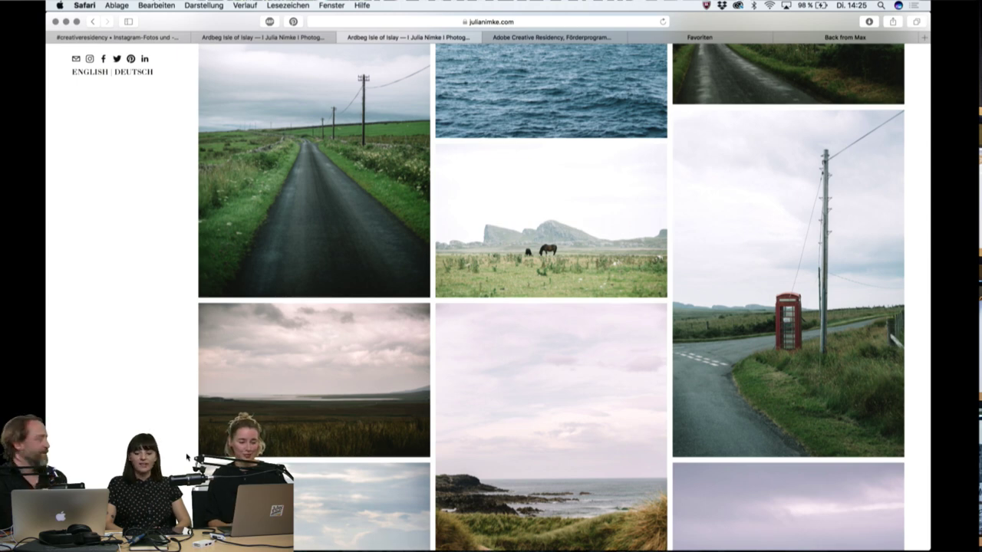
scroll(187, 458, "down", 5)
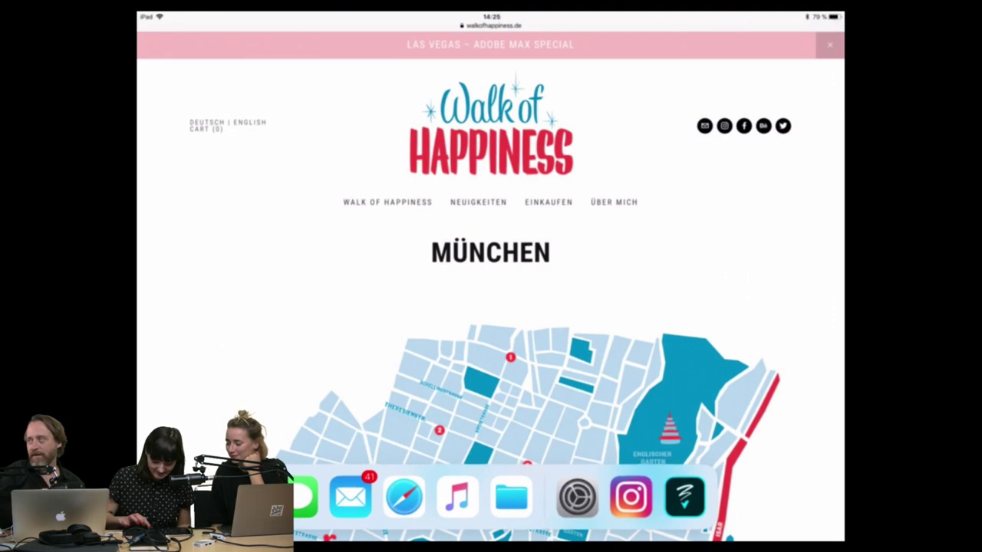
Scroll on the iPad past the München map to the '10 Stationen' list of shops.
scroll(490, 307, "up", 1)
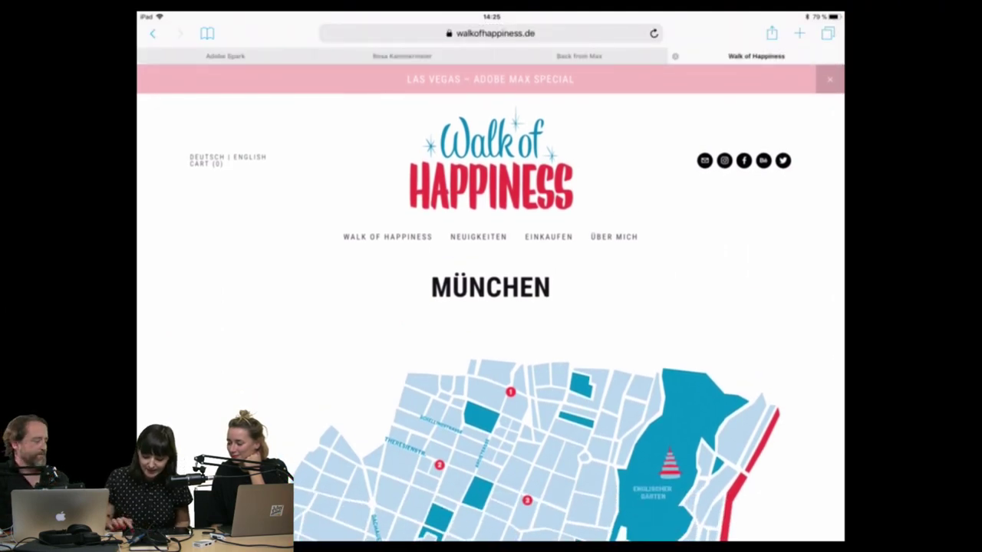
scroll(491, 306, "down", 1)
scroll(491, 307, "up", 1)
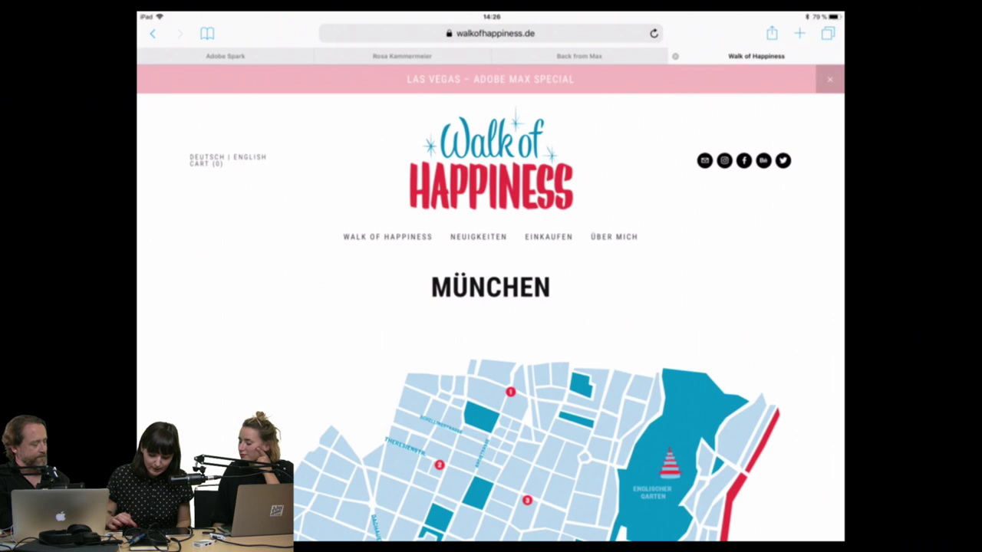
scroll(491, 307, "down", 3)
scroll(491, 307, "up", 3)
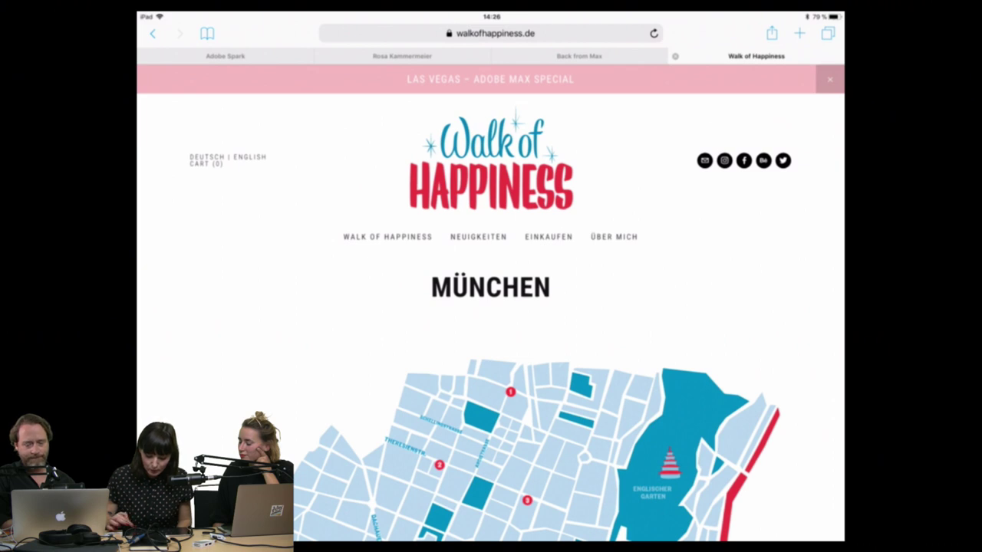
scroll(490, 307, "down", 5)
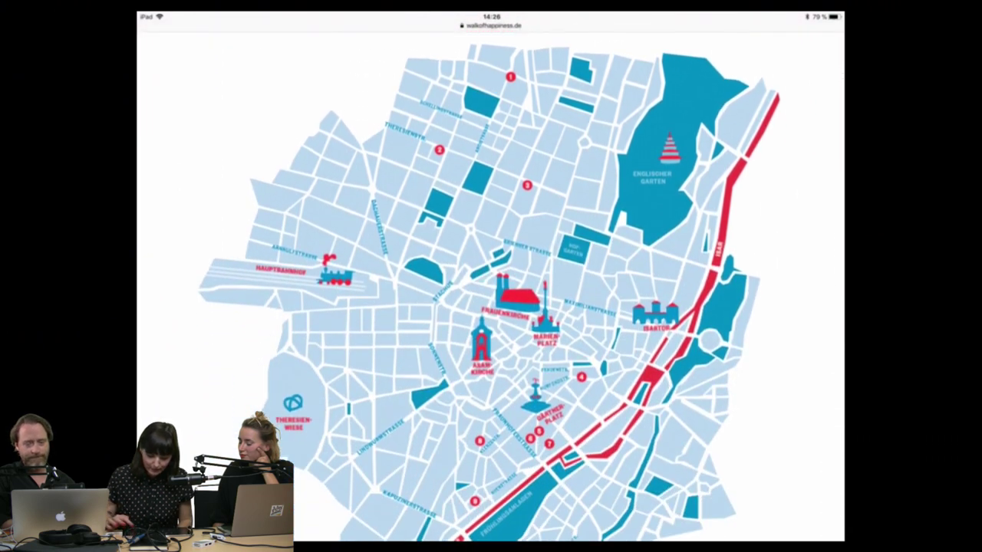
scroll(490, 307, "down", 2)
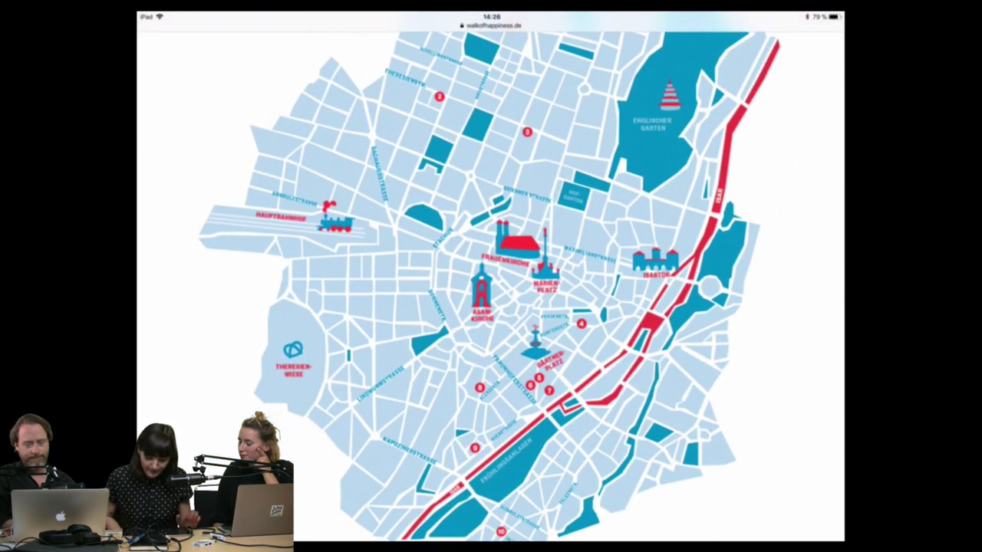
scroll(491, 307, "up", 2)
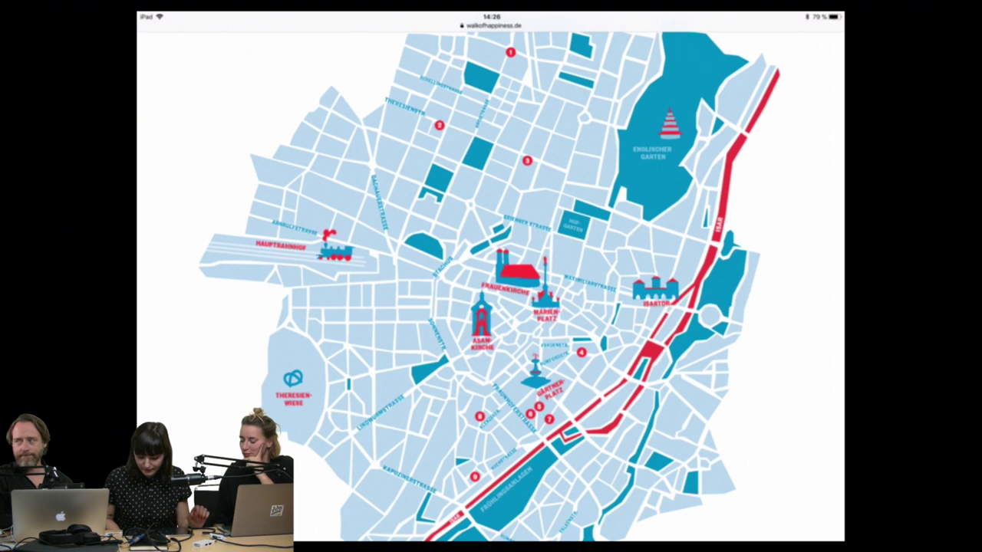
scroll(491, 276, "down", 1)
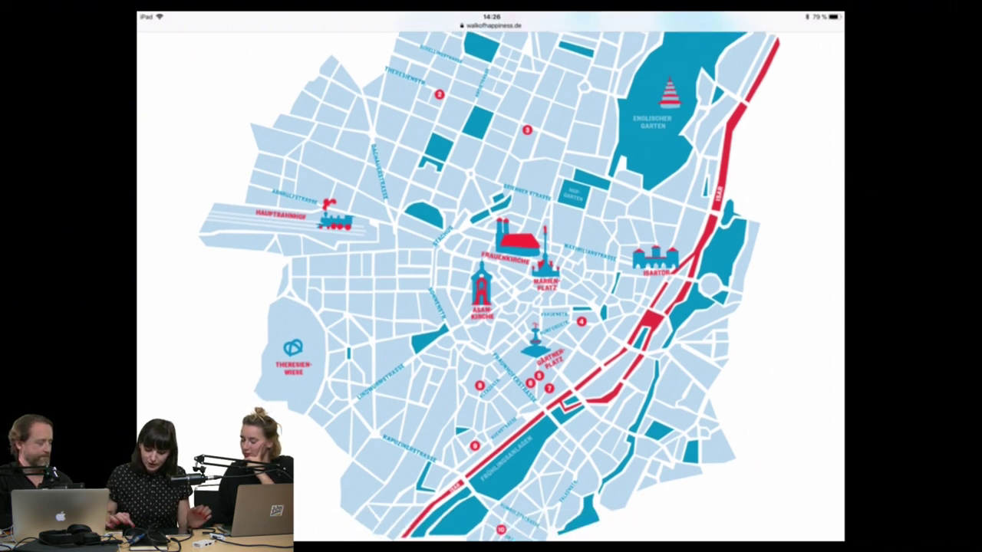
scroll(491, 276, "down", 10)
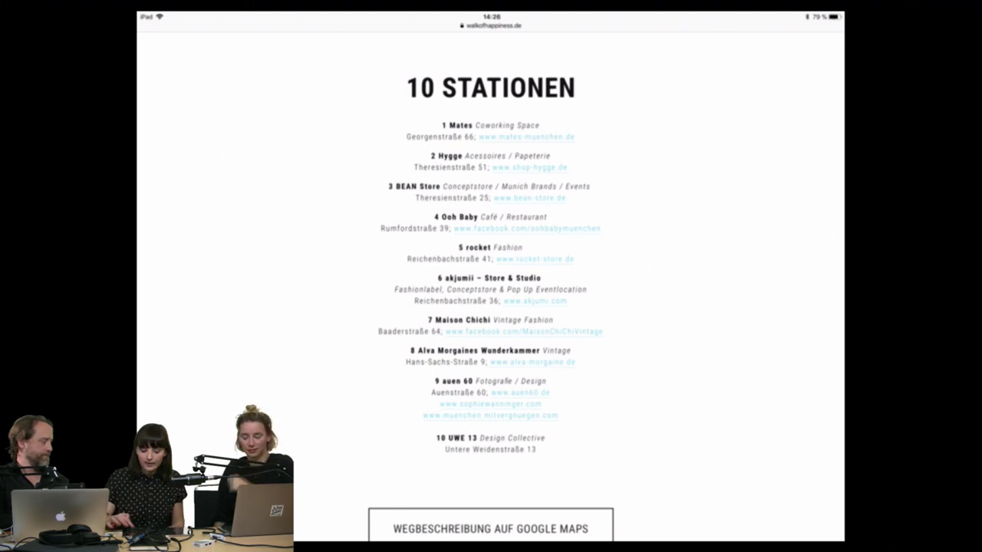
Scroll past the Design-Tour text and ZUM GEWINNSPIEL button to the lettered shop-window photo grid.
scroll(491, 276, "down", 10)
scroll(491, 276, "down", 3)
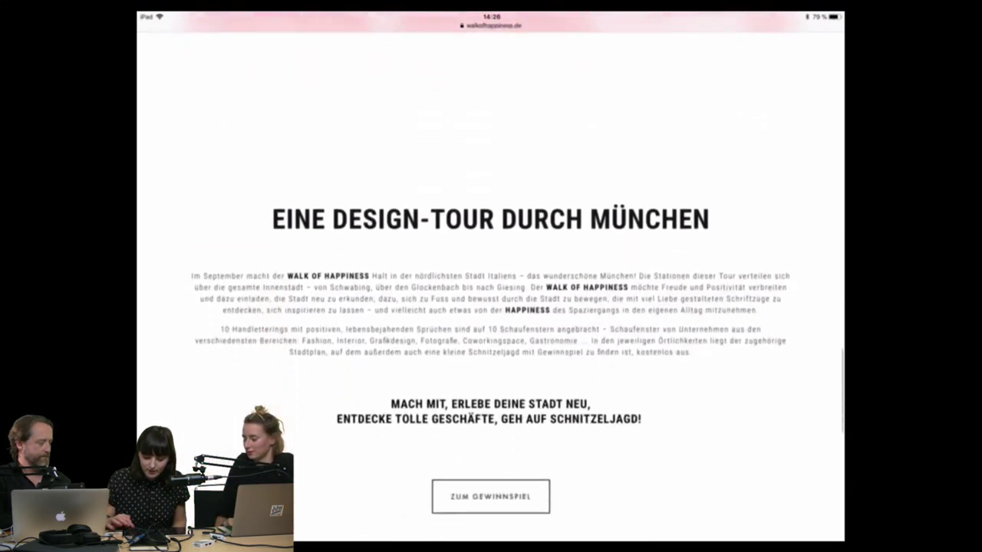
scroll(490, 276, "down", 5)
scroll(491, 276, "down", 2)
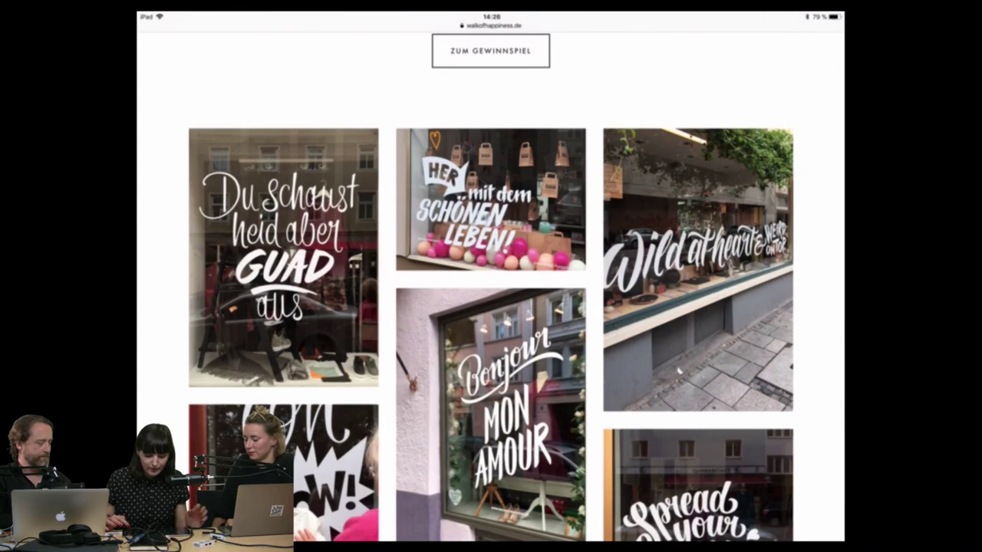
scroll(491, 276, "down", 1)
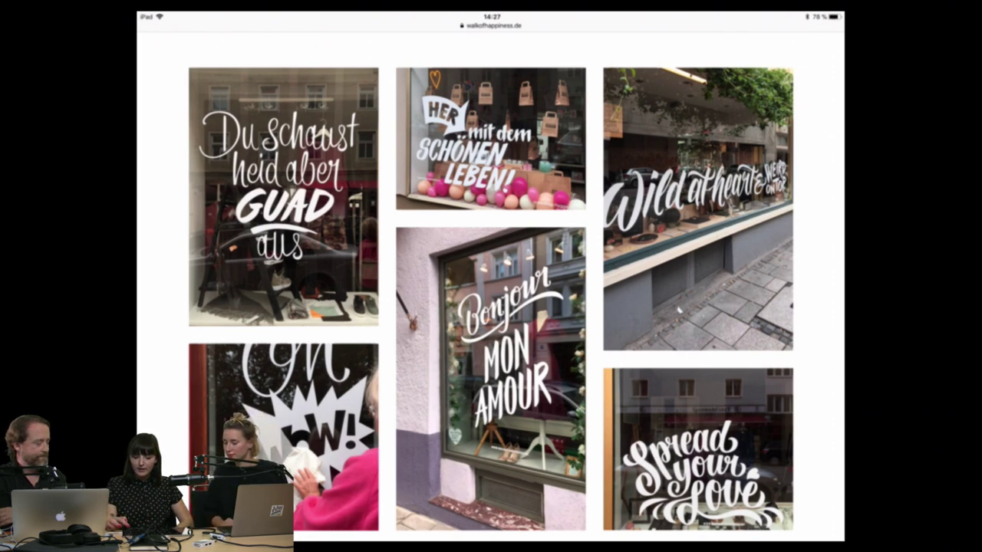
scroll(515, 291, "down", 1)
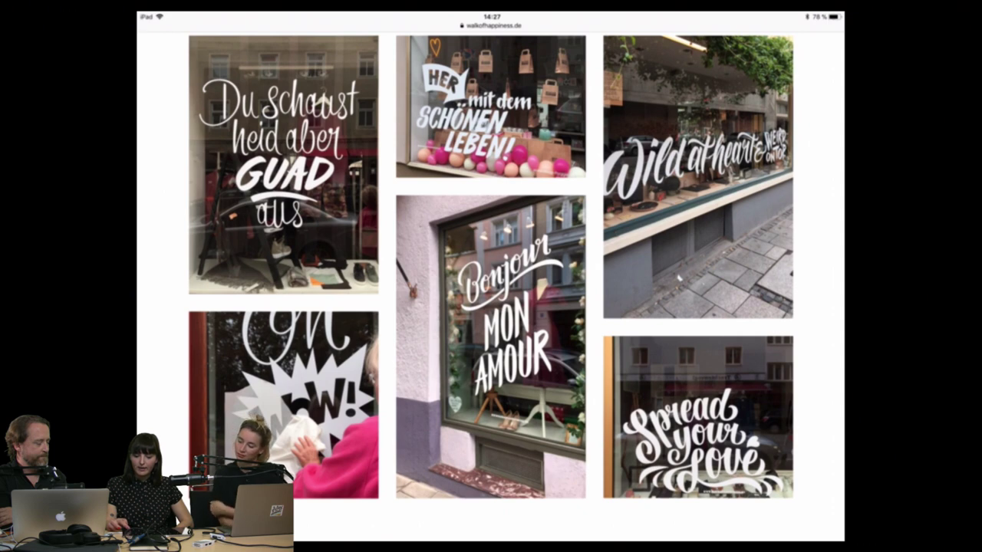
scroll(516, 281, "up", 1)
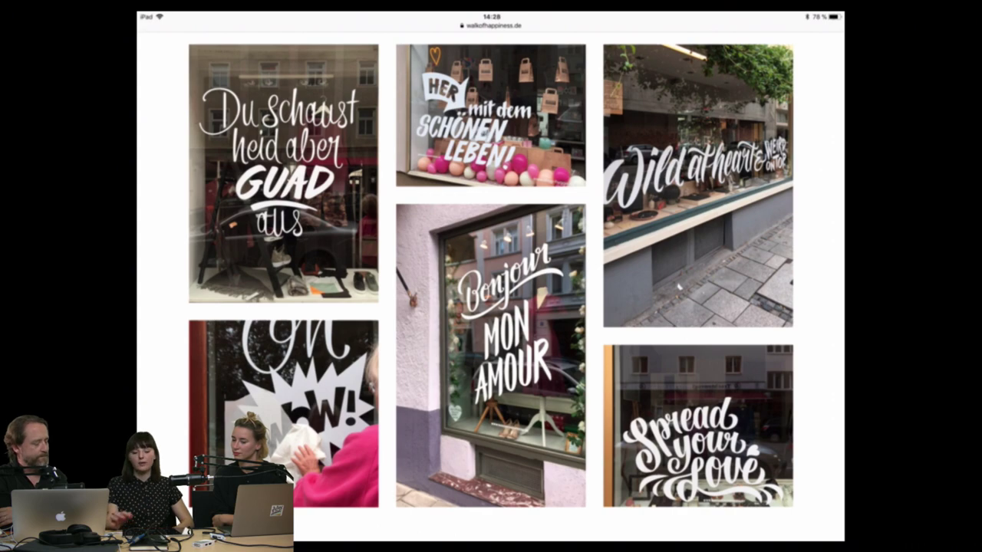
Scroll back up past the stations list and map to the header and 'München' title.
scroll(491, 277, "up", 5)
scroll(491, 307, "up", 5)
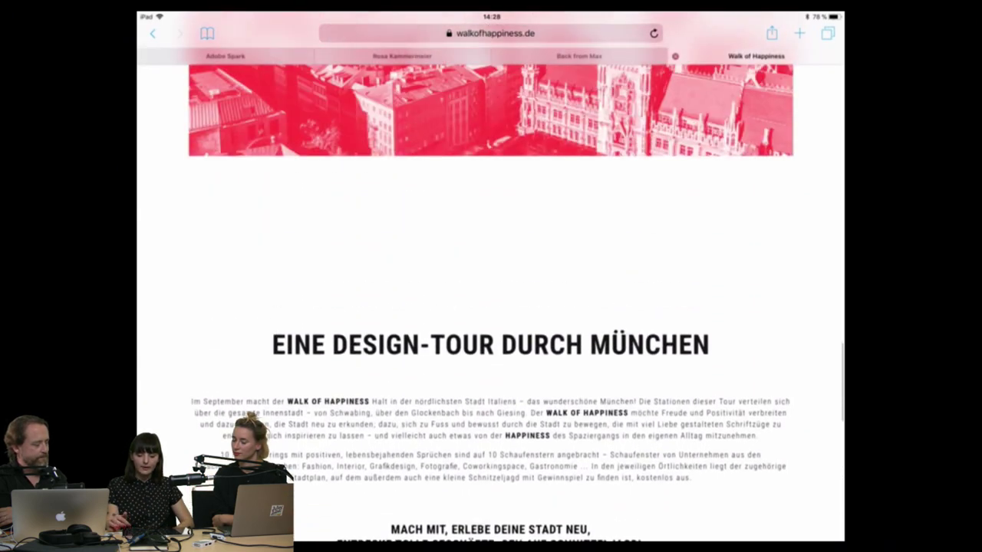
scroll(491, 306, "down", 15)
scroll(491, 307, "up", 10)
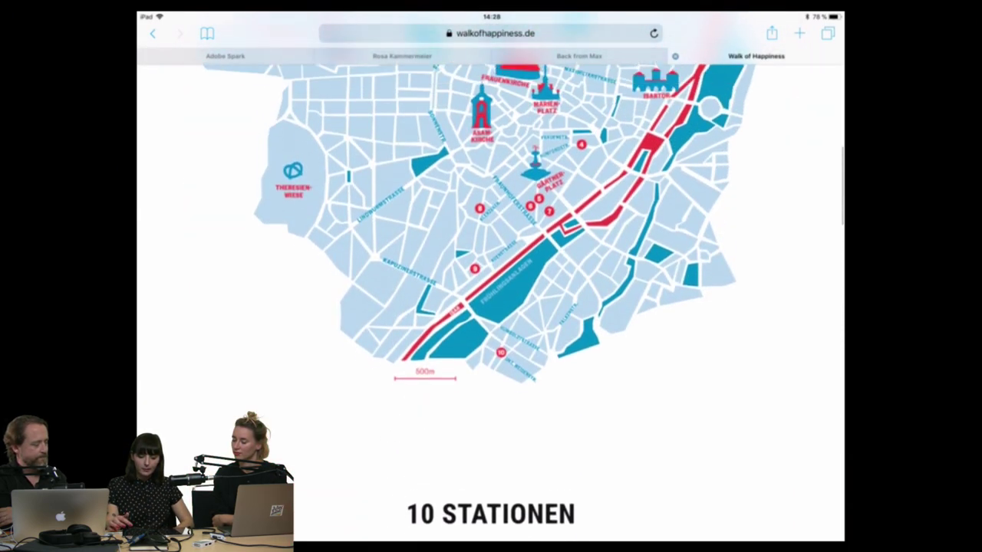
scroll(490, 306, "up", 3)
scroll(491, 307, "down", 1)
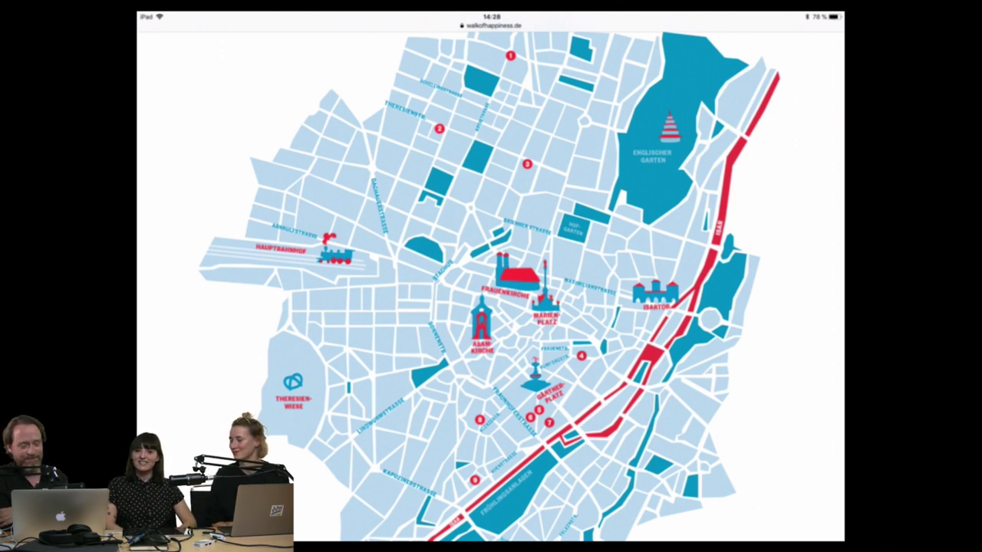
scroll(491, 307, "up", 3)
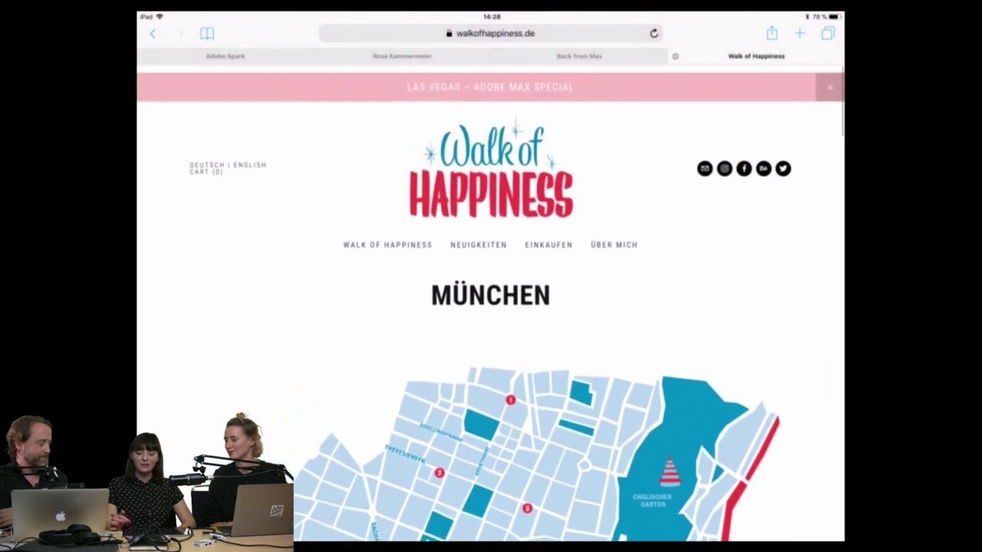
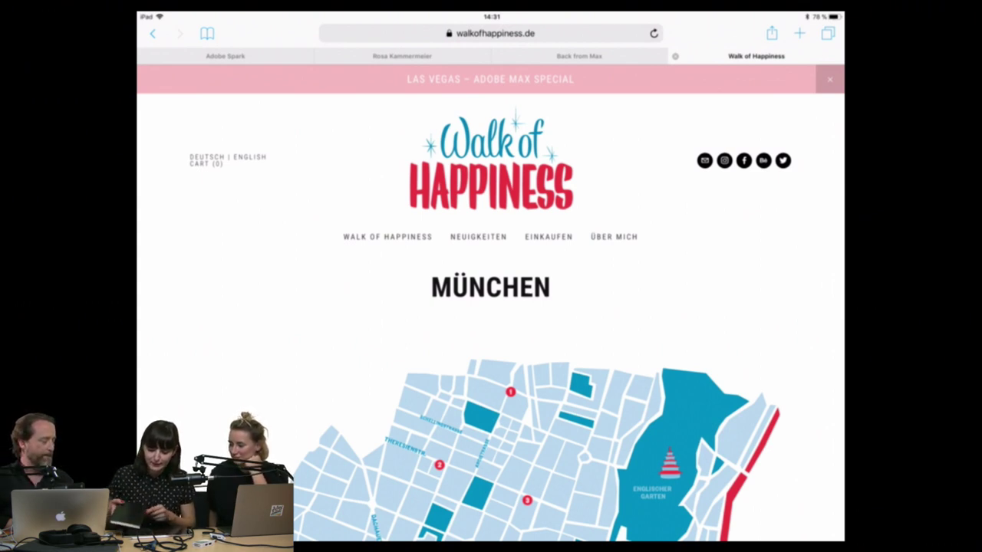
Switch Safari to the 'Back from Max' tab.
left_click(579, 56)
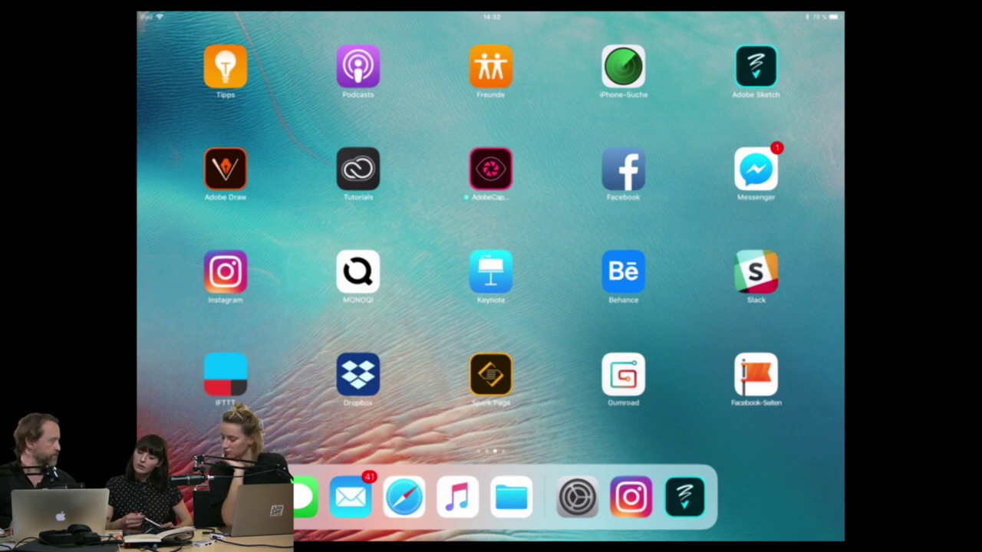
In Adobe Sketch, close the scribble drawing and start a new sketch from Projekte.
left_click(756, 67)
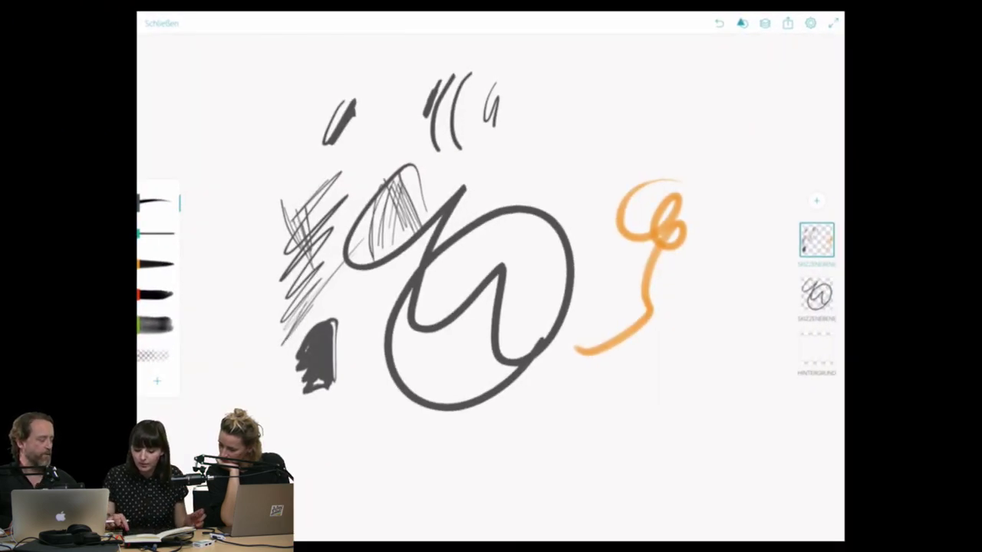
left_click(161, 23)
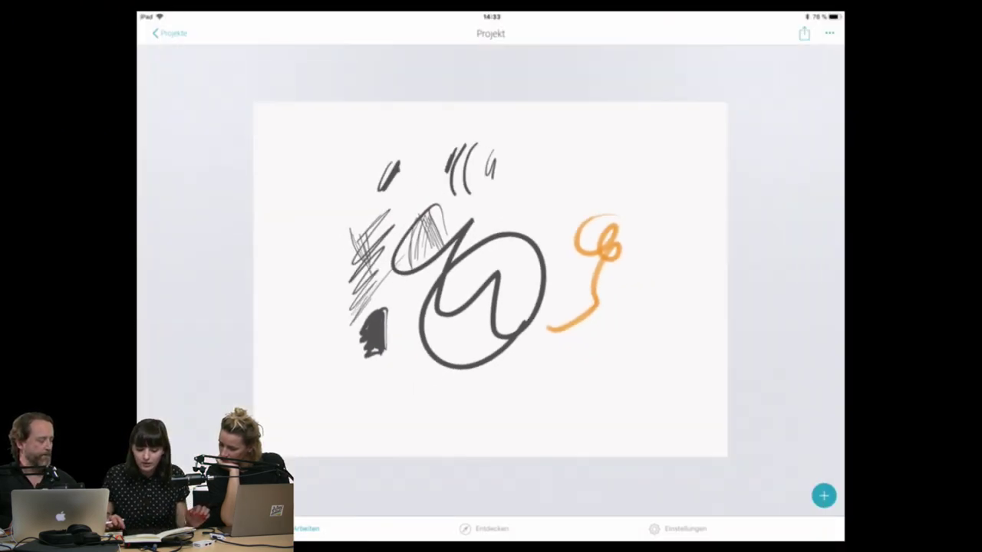
left_click(169, 33)
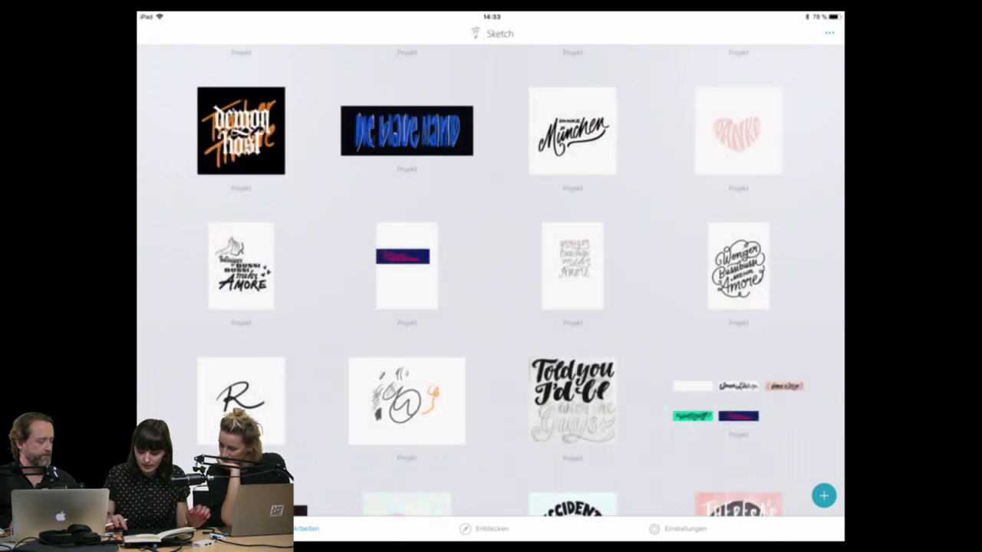
left_click(829, 33)
left_click(714, 64)
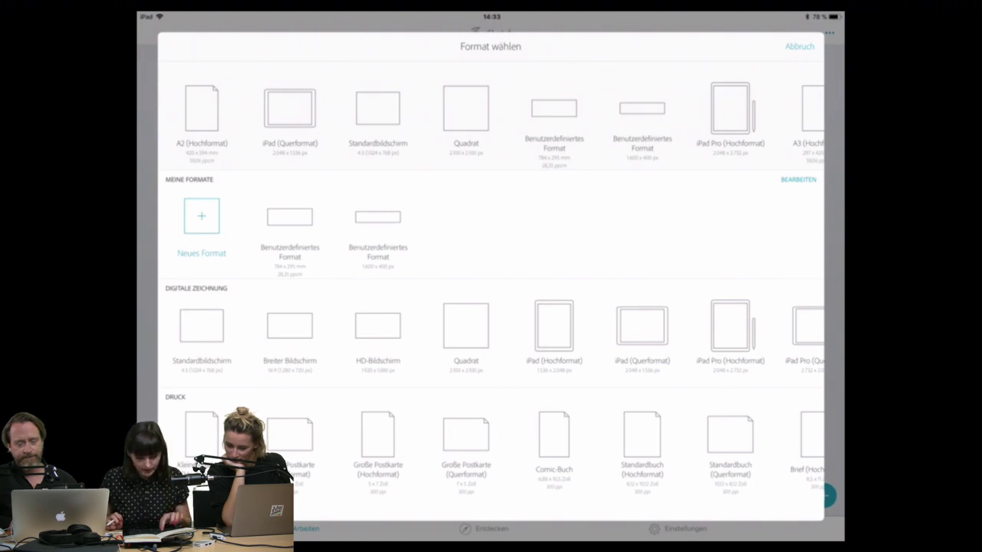
Choose the Quadrat format for a blank square canvas.
left_click(466, 108)
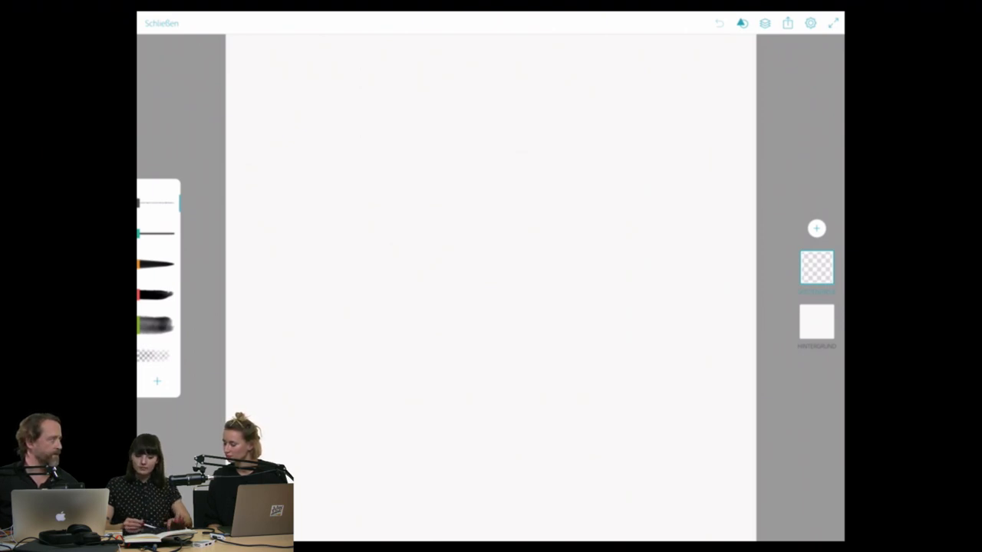
Pencil a faint vertical stroke with a crossbar at the canvas's upper left.
left_click_drag(460, 269, 537, 307)
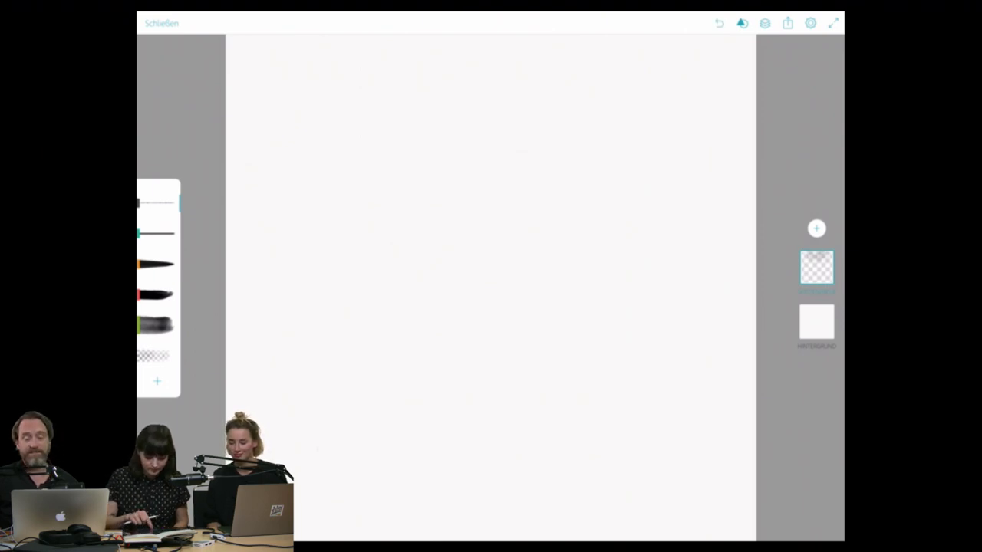
left_click_drag(490, 540, 491, 468)
left_click_drag(491, 506, 490, 291)
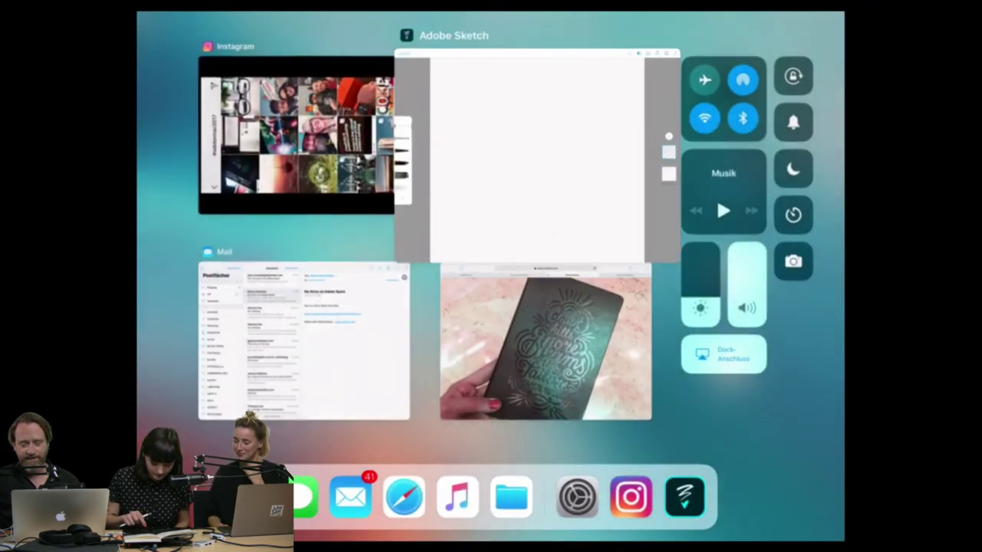
left_click(536, 153)
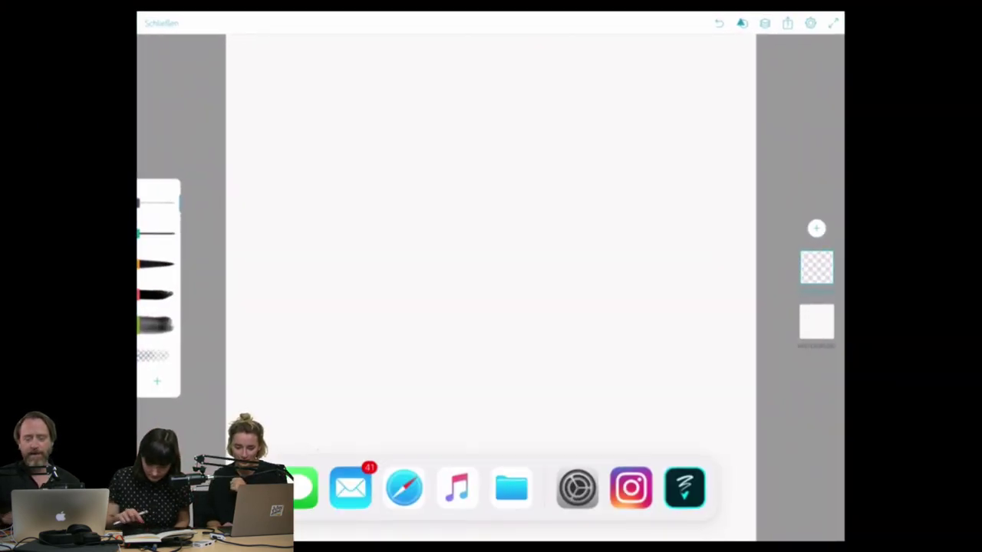
left_click_drag(491, 507, 491, 292)
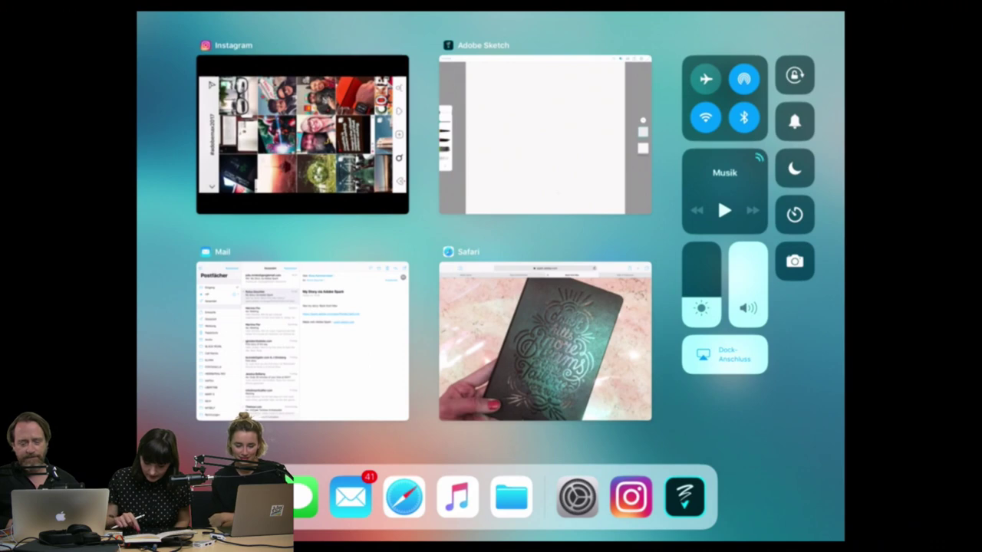
left_click(544, 134)
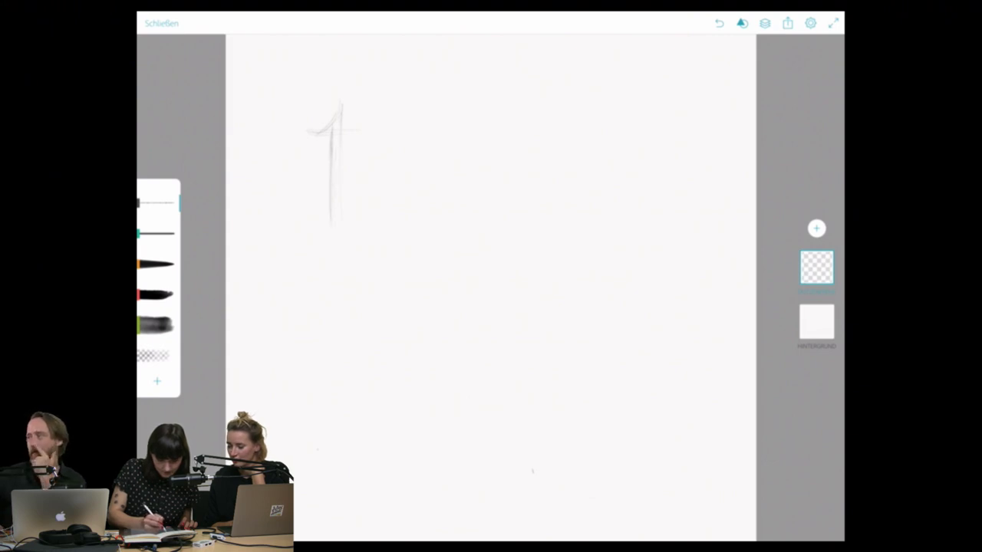
Pencil the letters after the t to spell 'trick' across the top of the canvas.
left_click_drag(331, 192, 369, 190)
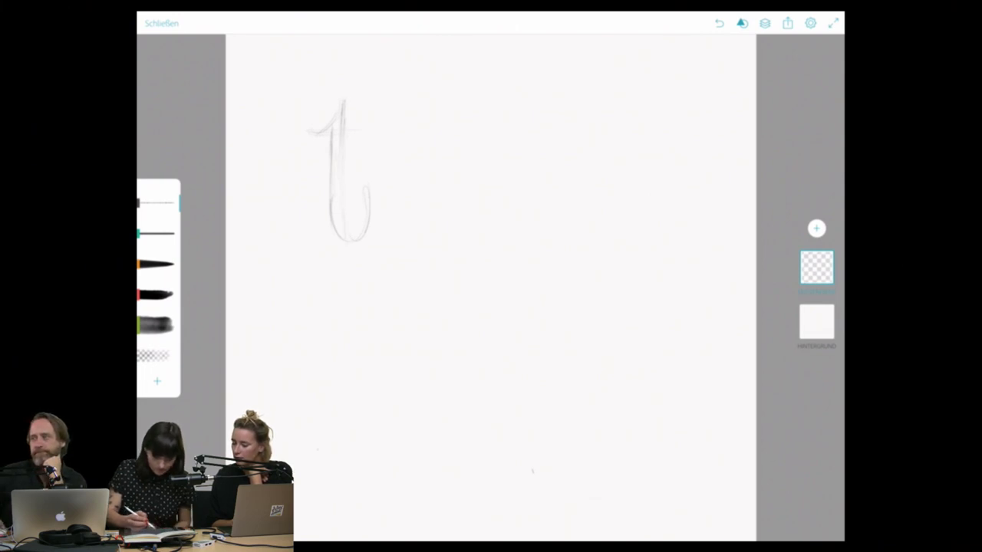
left_click_drag(394, 146, 391, 234)
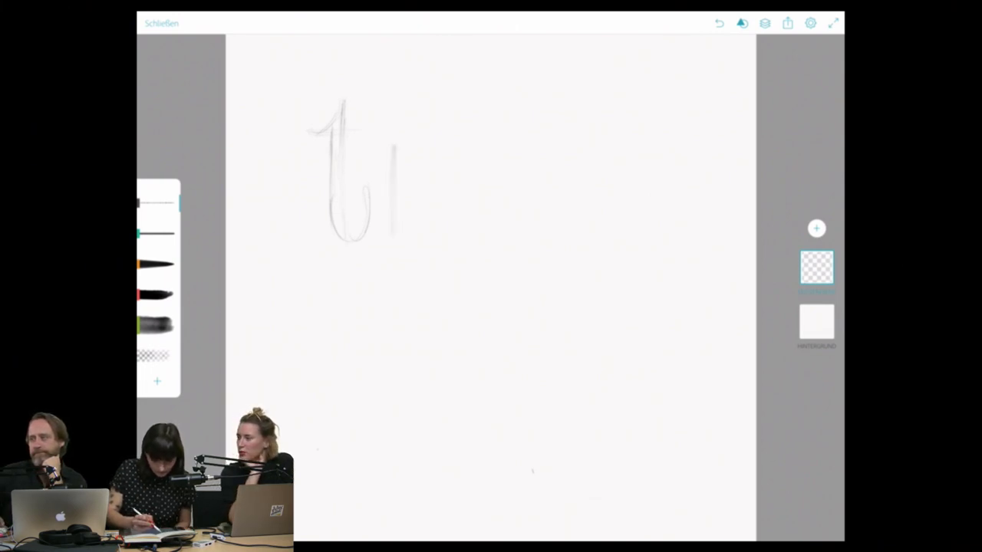
left_click_drag(438, 158, 439, 184)
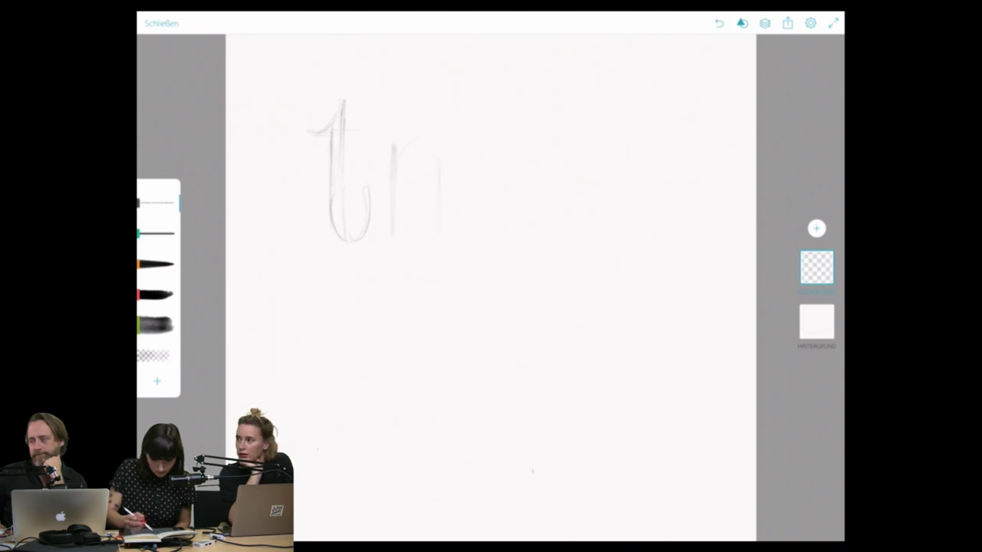
left_click_drag(485, 151, 509, 153)
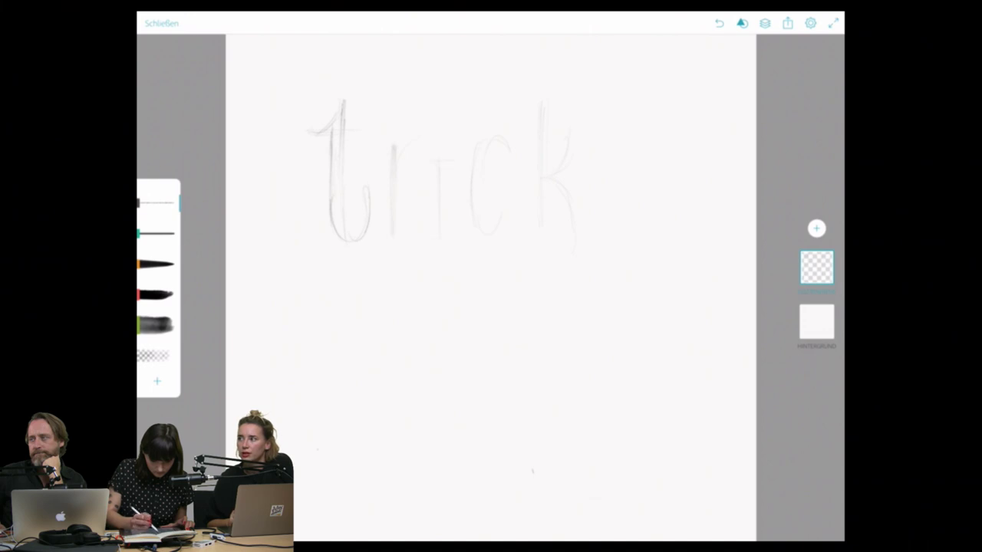
Add a new Skizzenebene and pencil a small 'or' under 'trick'.
left_click(816, 228)
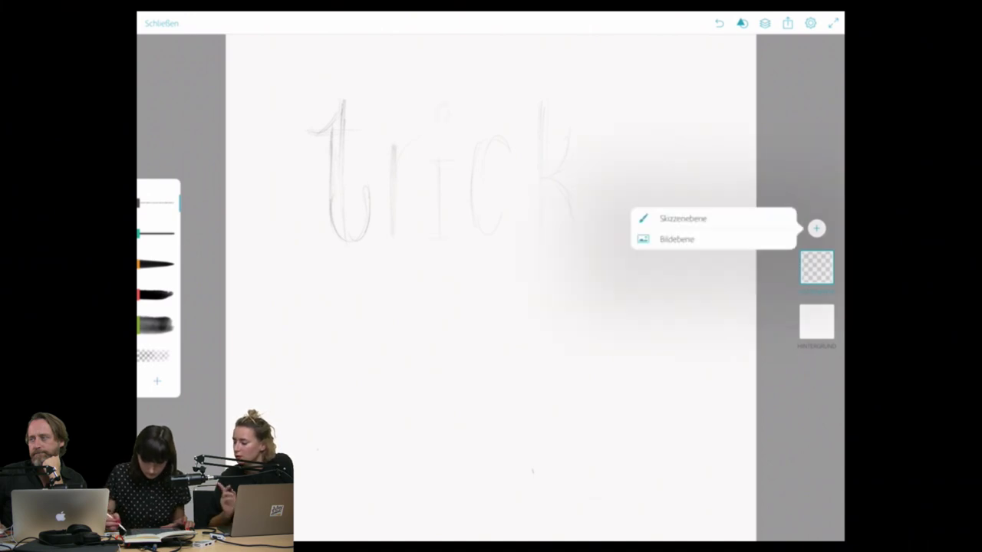
left_click(682, 218)
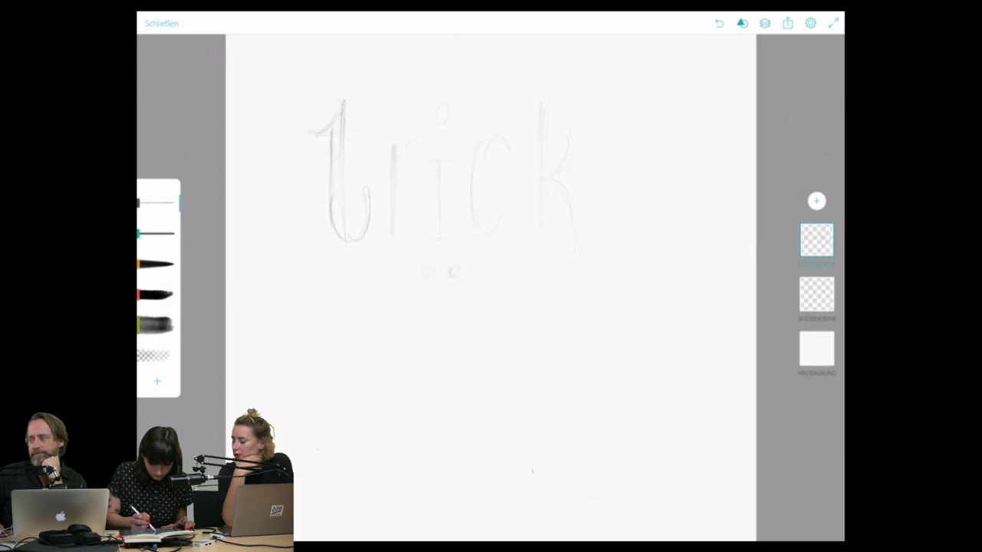
mouse_move(451, 272)
left_mouse_down()
mouse_move(461, 277)
mouse_move(428, 267)
left_mouse_up()
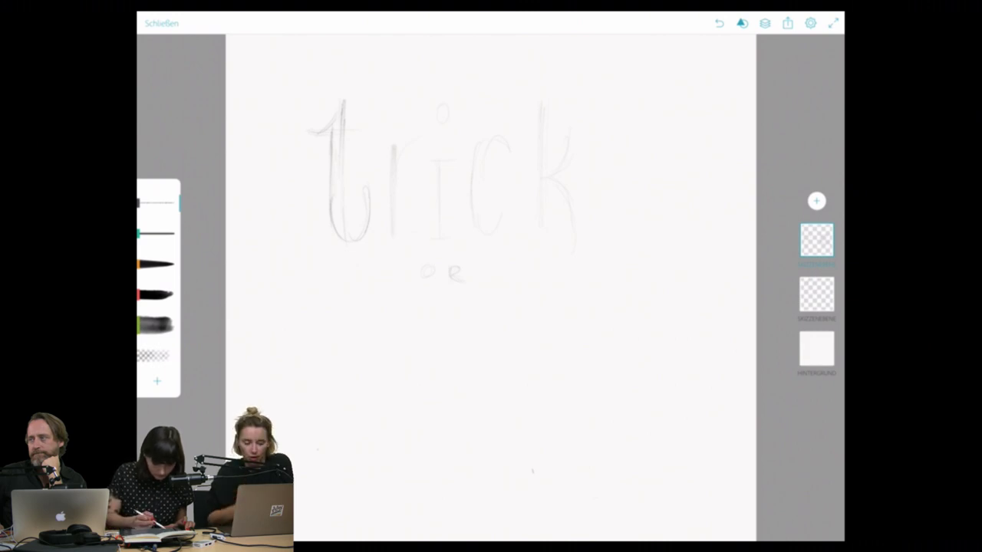
Pencil the word 'treat' below 'or', undoing one misplaced stroke.
left_click_drag(336, 290, 341, 342)
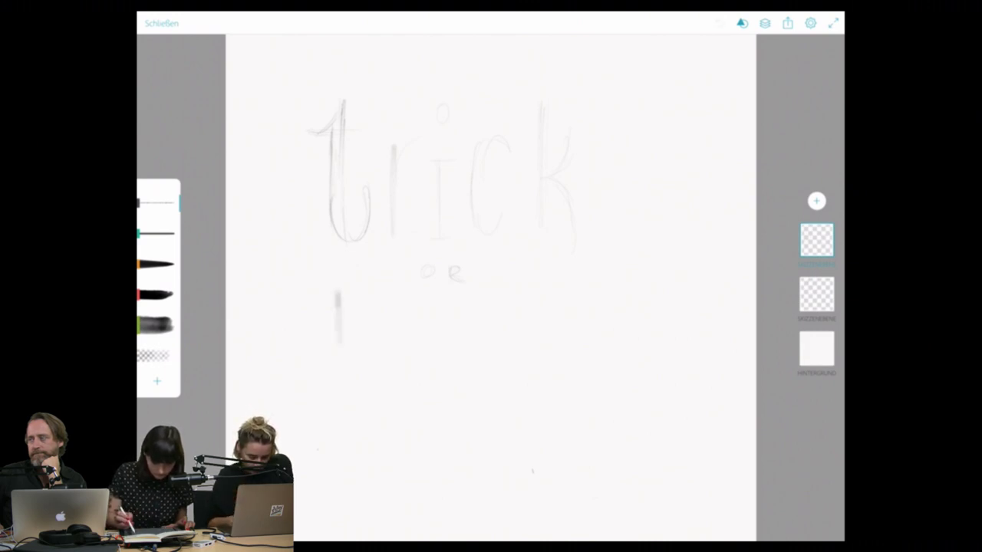
key("ctrl+z")
left_click_drag(332, 286, 349, 327)
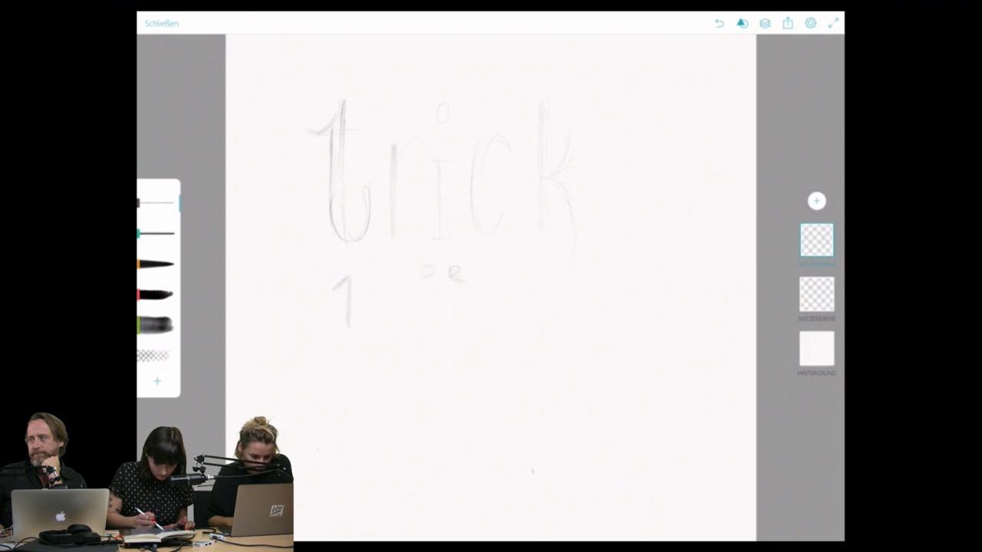
mouse_move(335, 287)
left_mouse_down()
mouse_move(338, 357)
mouse_move(370, 348)
left_mouse_up()
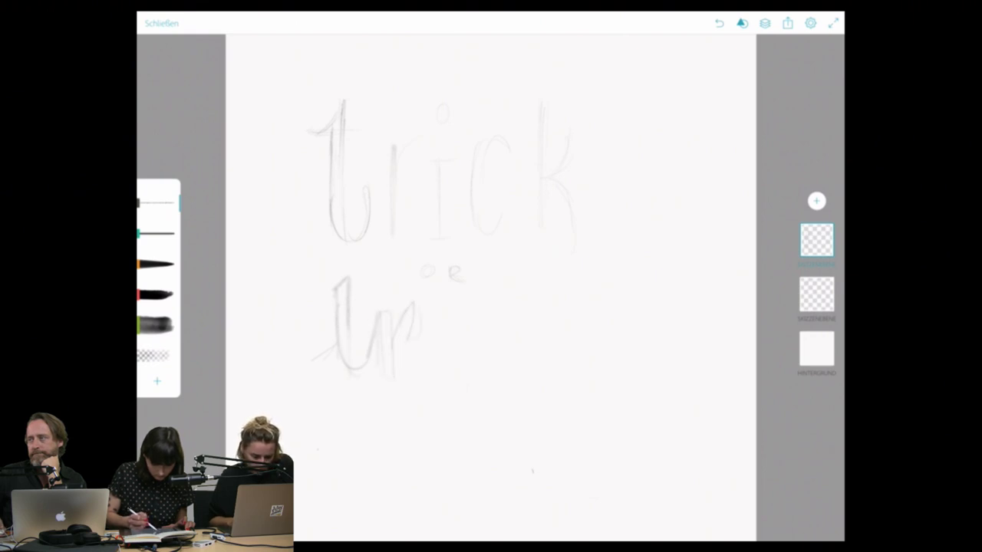
left_click_drag(437, 319, 431, 370)
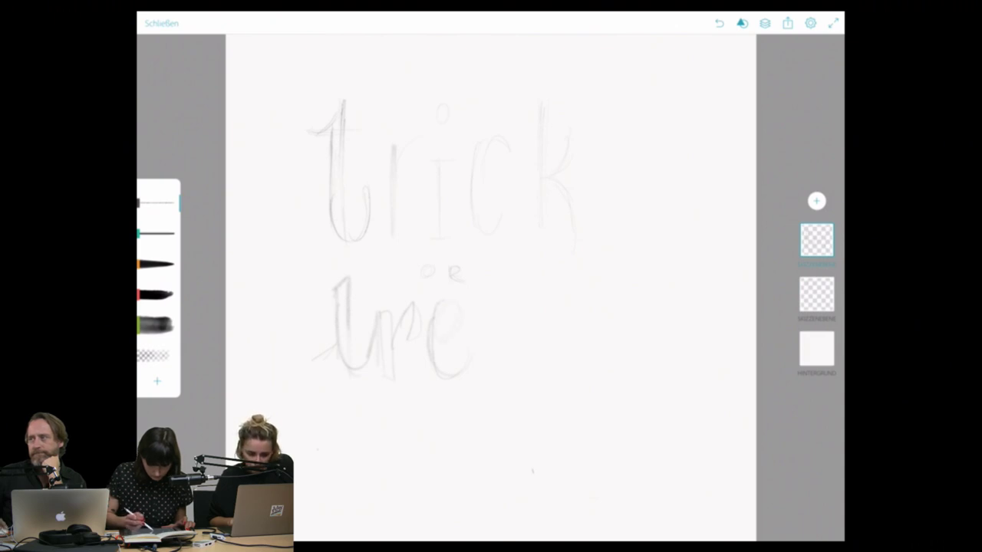
mouse_move(494, 309)
left_mouse_down()
mouse_move(486, 357)
mouse_move(507, 373)
left_mouse_up()
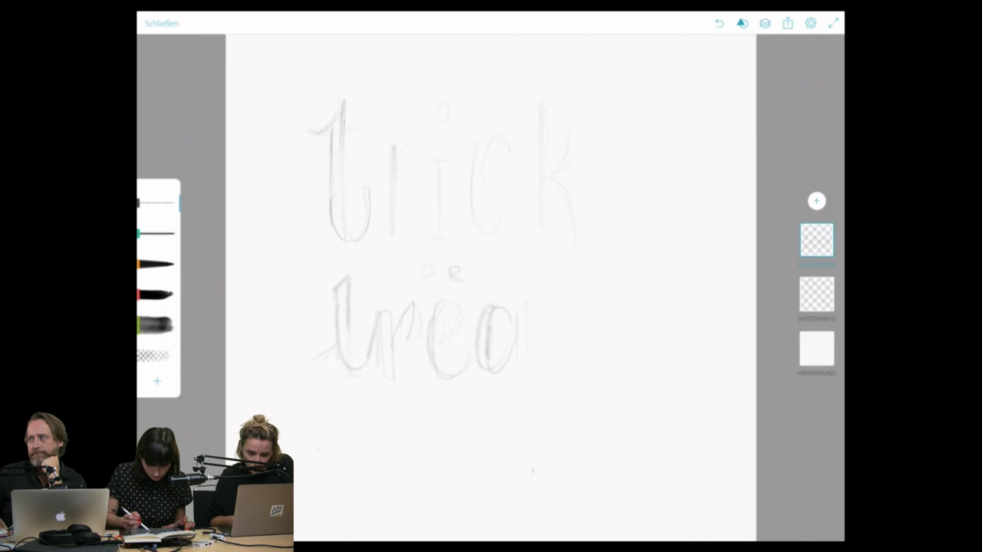
left_click_drag(559, 272, 558, 361)
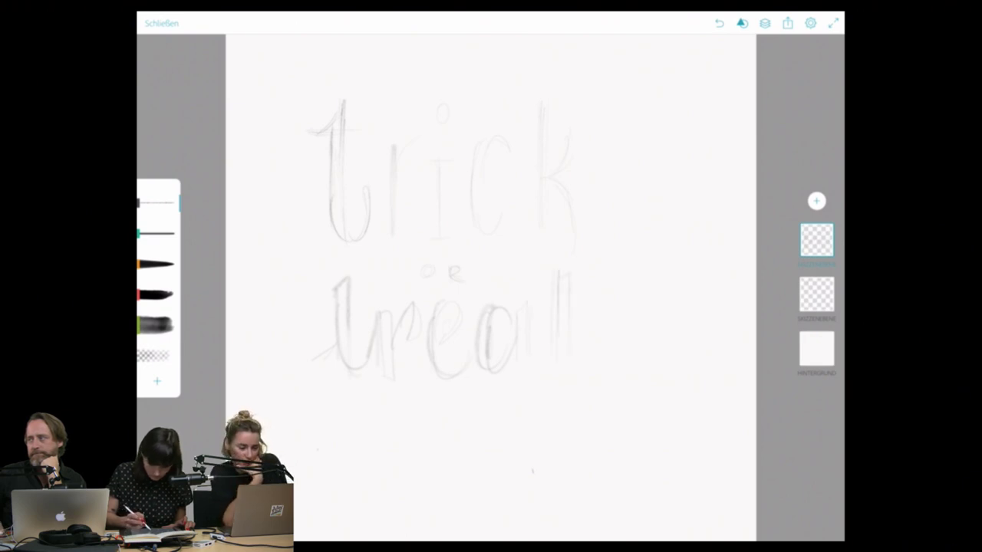
left_click_drag(511, 319, 511, 353)
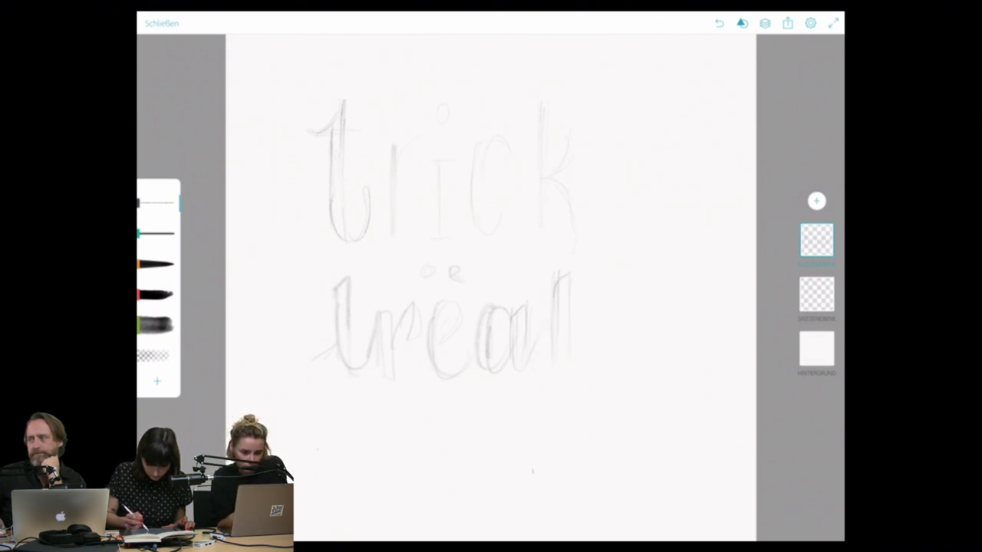
left_click_drag(547, 301, 547, 328)
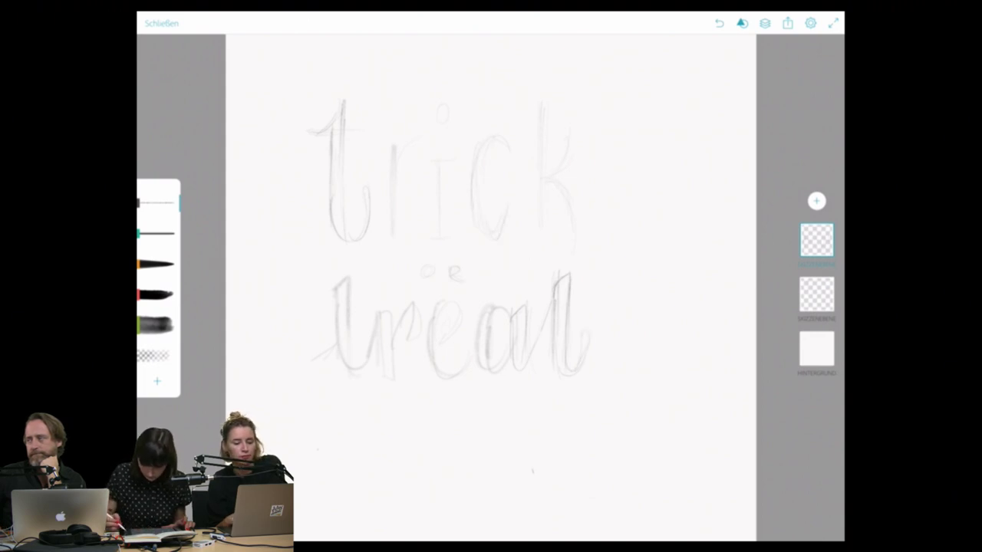
Delete the empty top layer via its options, then switch to the Instagram tab.
left_click(816, 240)
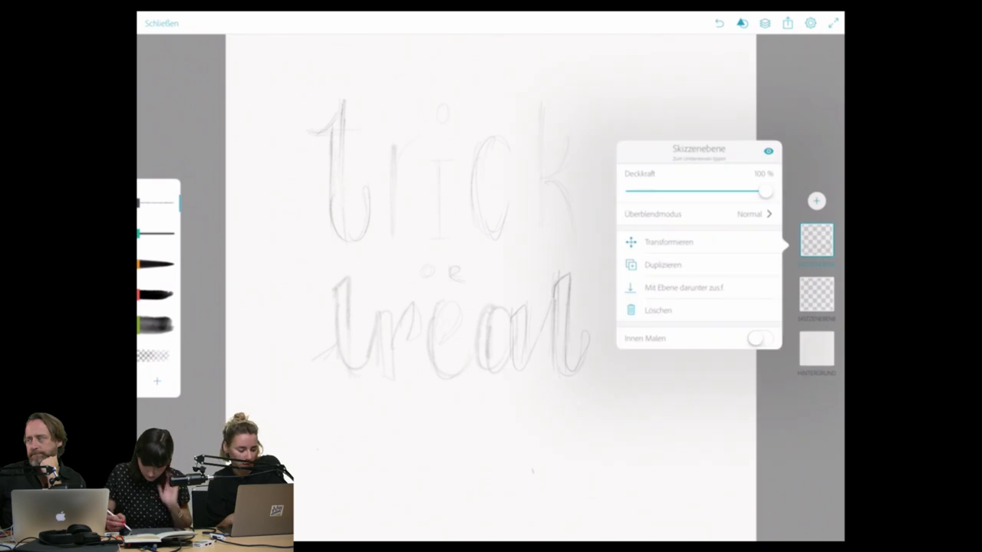
left_click(652, 309)
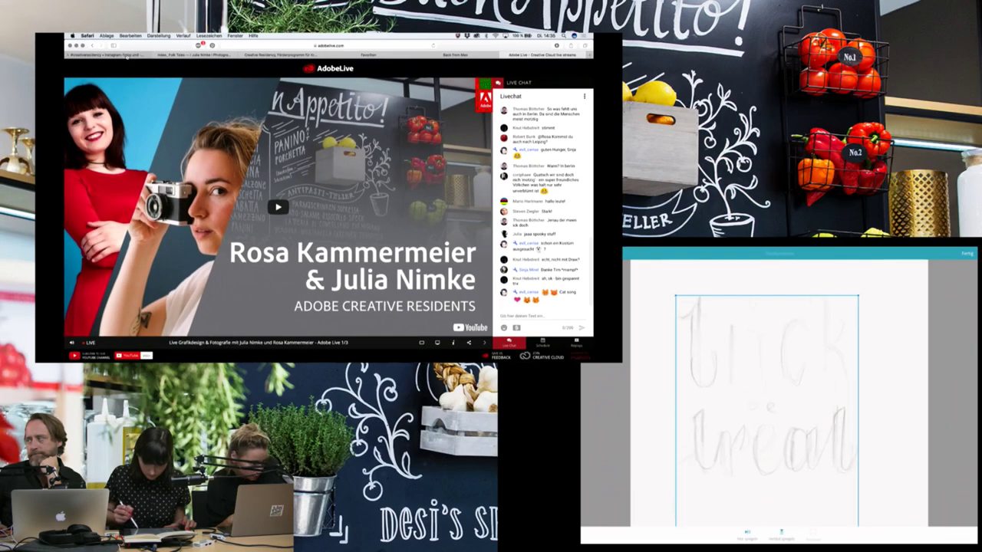
left_click(125, 55)
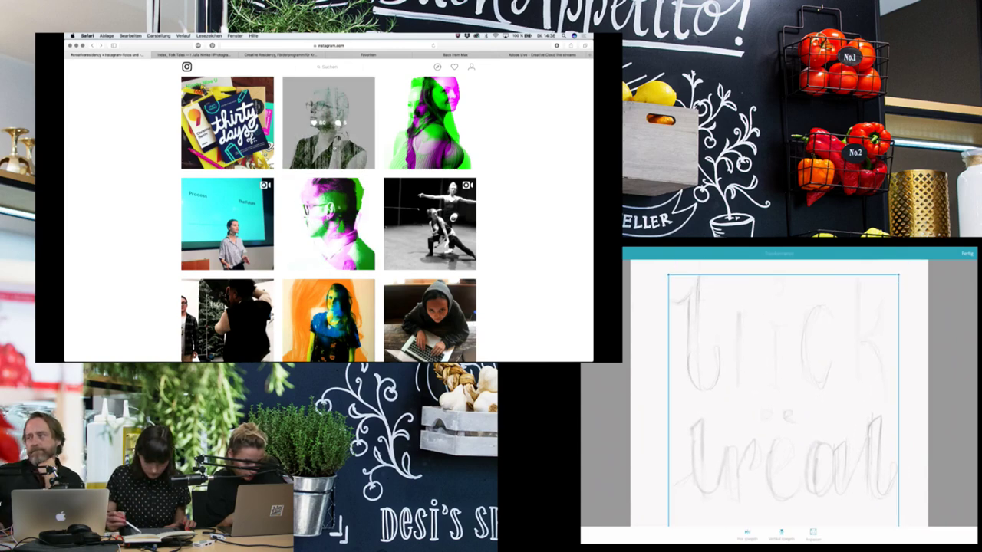
Browse two #creativeresidency Instagram posts, then bring Lightroom to the front.
left_click(333, 147)
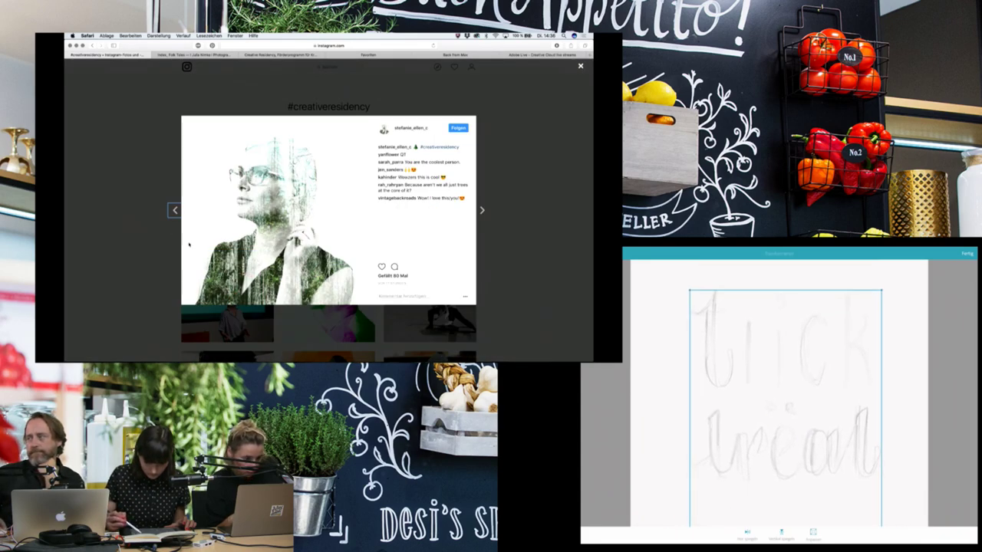
left_click(152, 299)
scroll(153, 287, "down", 3)
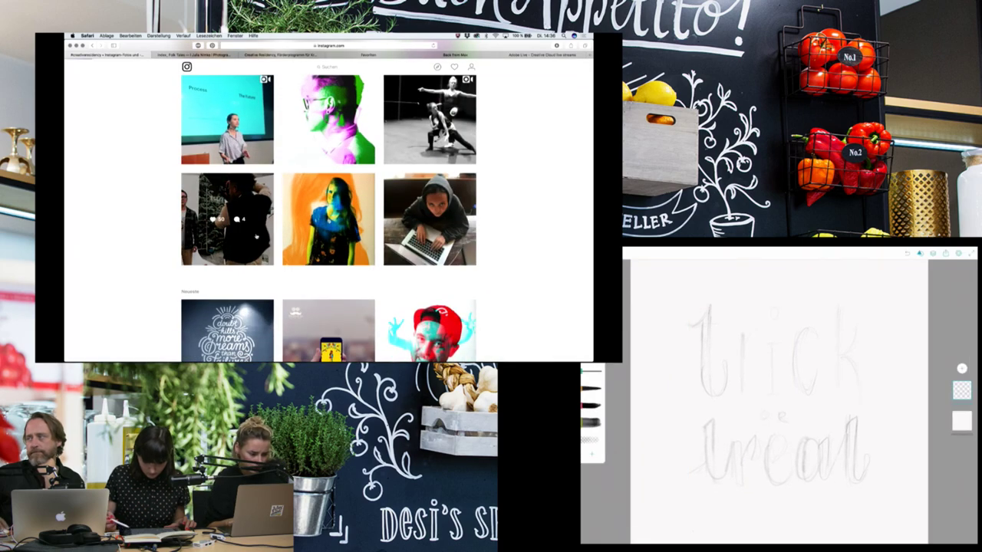
left_click(187, 210)
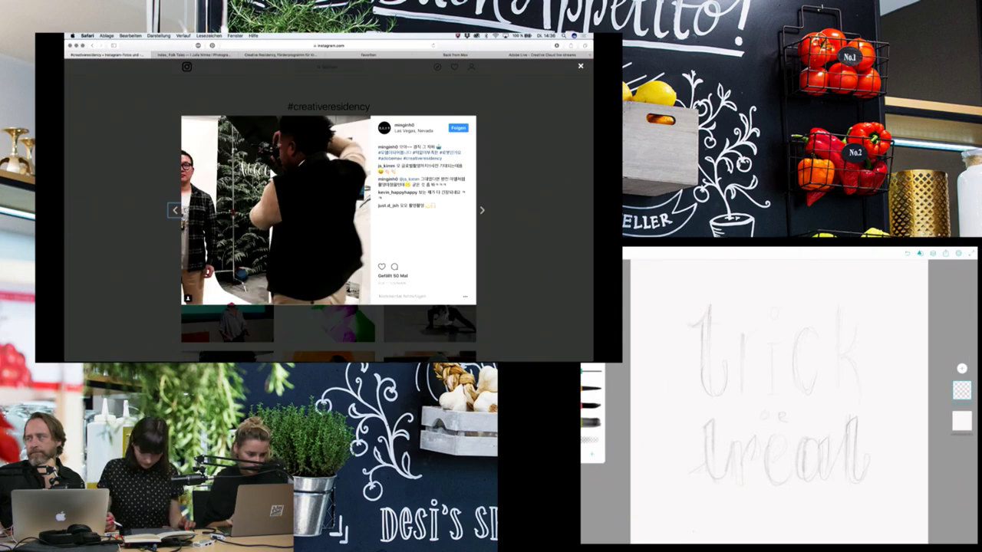
left_click(149, 172)
scroll(148, 172, "up", 5)
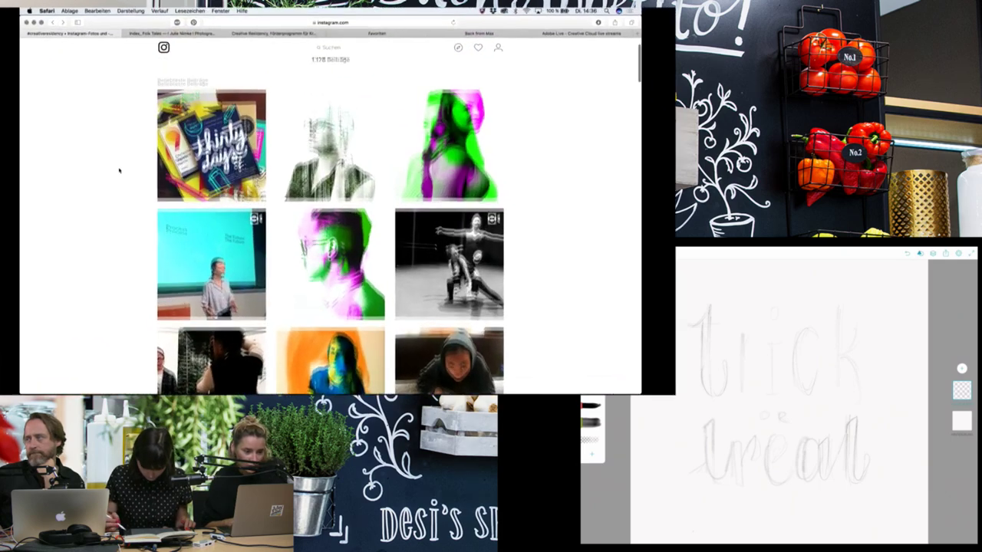
left_click(377, 394)
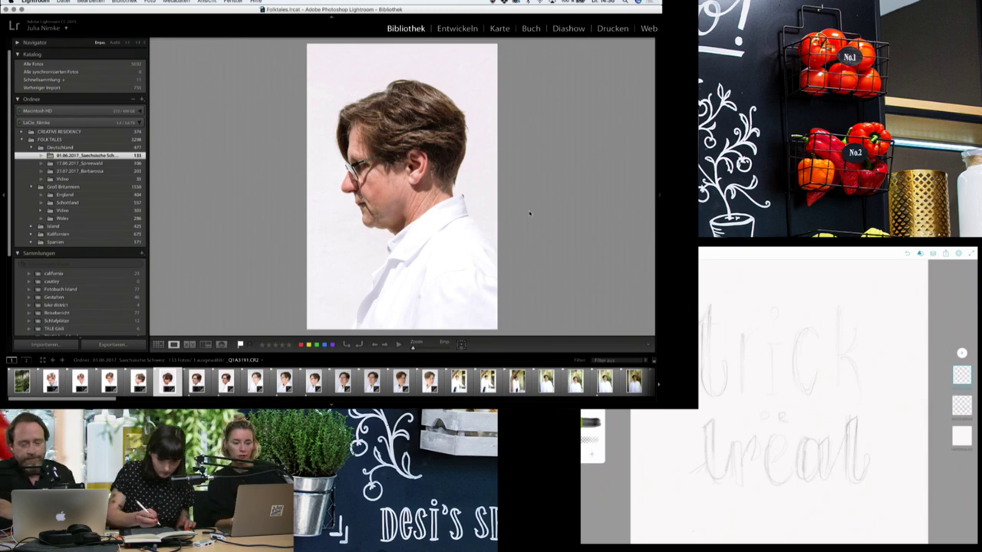
Export the profile portrait as a full-size JPEG into a doubleexposures_photoshop subfolder.
key("super+shift+e")
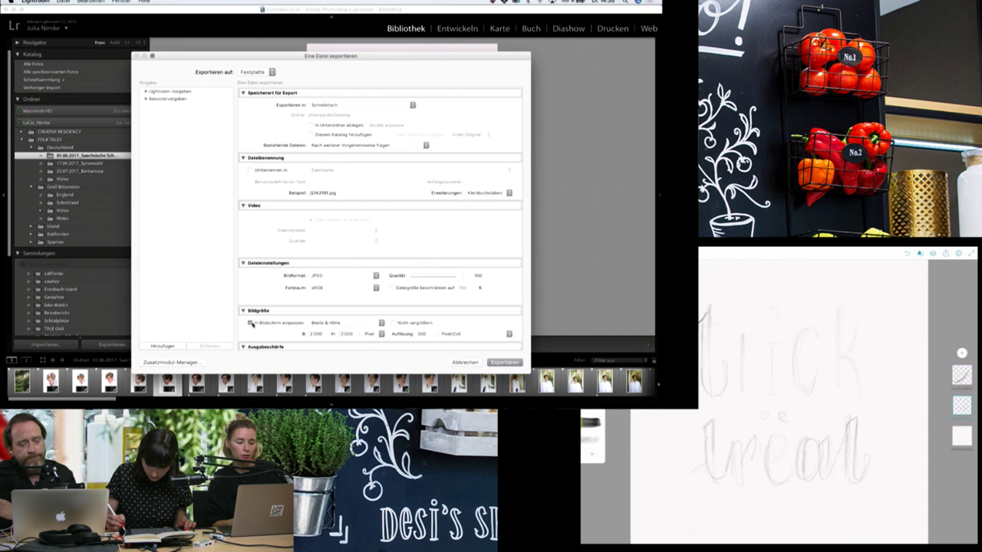
left_click(250, 323)
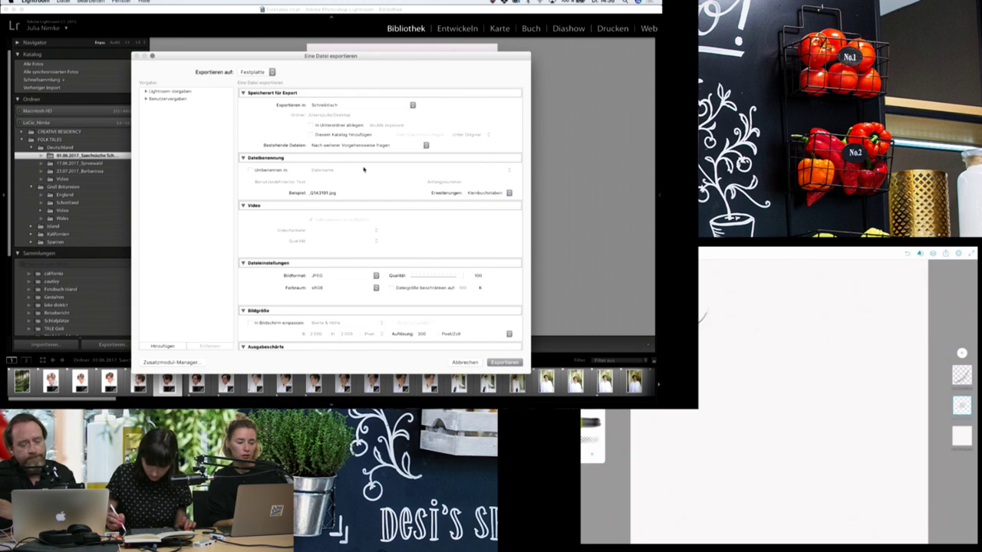
left_click(311, 125)
type("desi_expo")
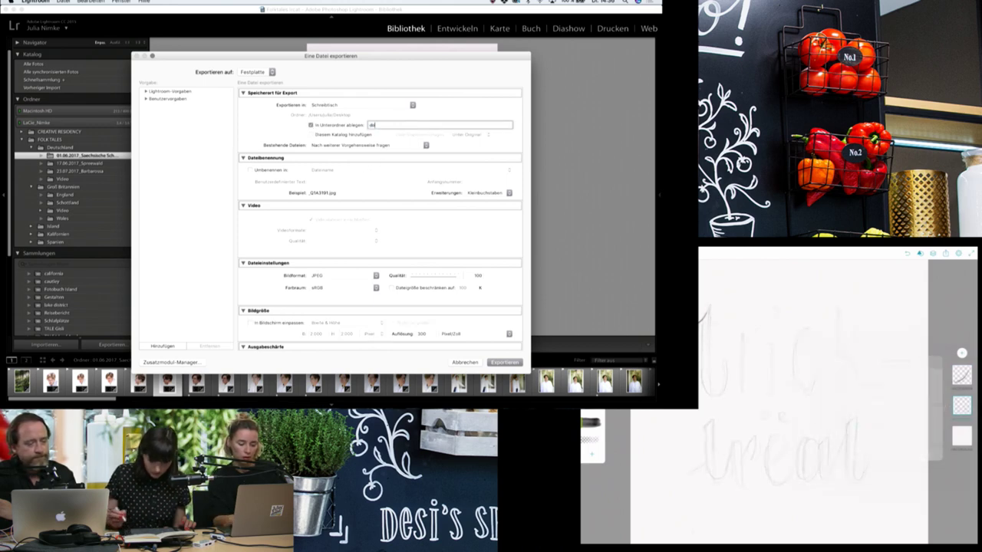
type("sures_pho")
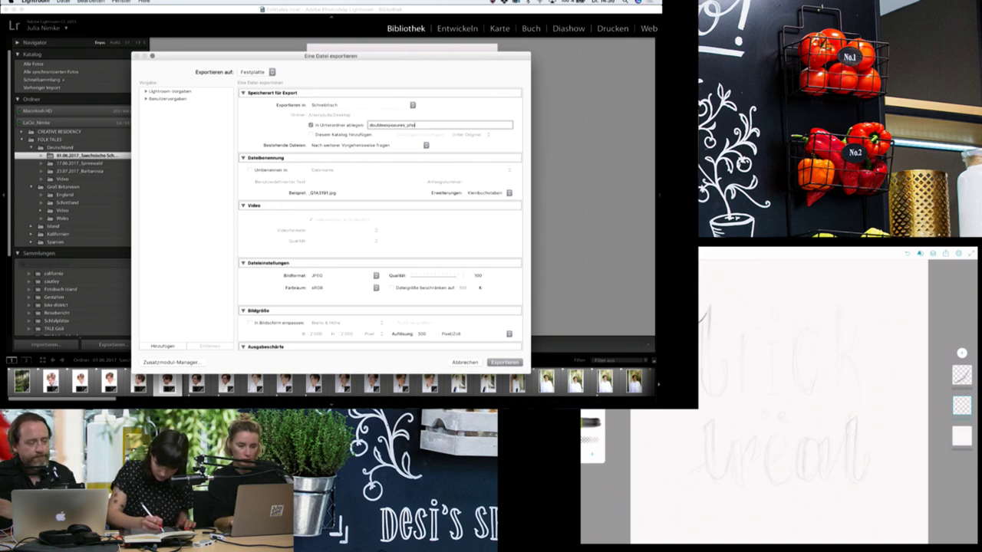
type("toshop")
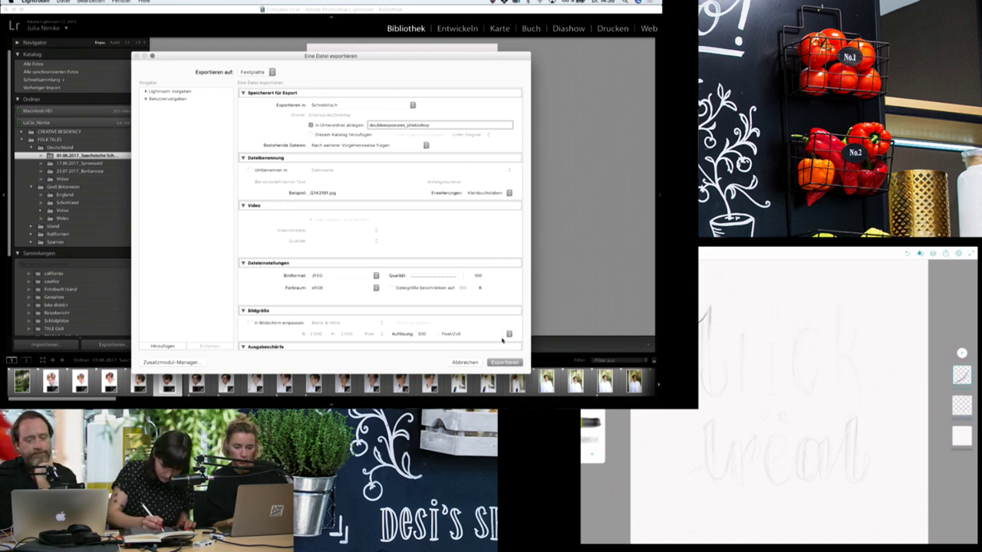
left_click(506, 362)
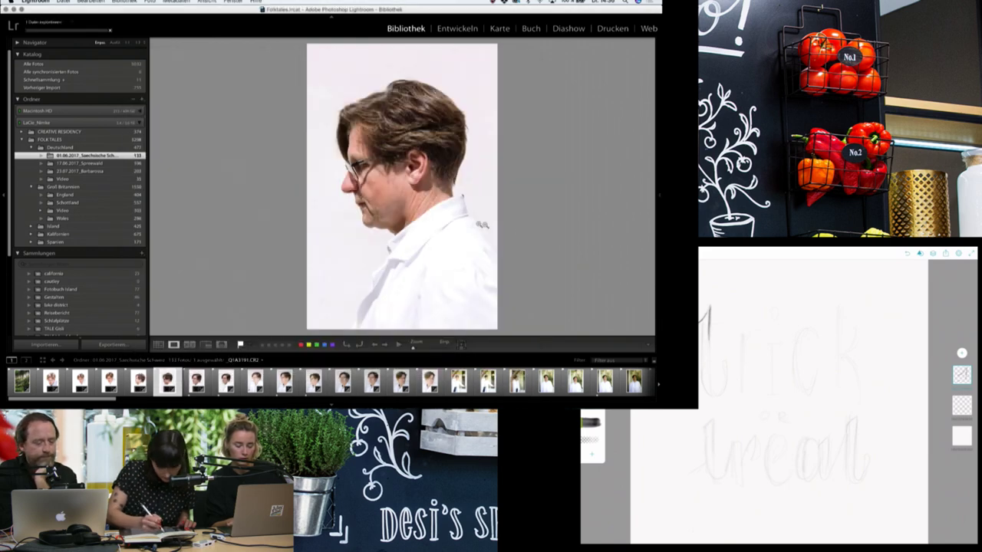
Pick the seventh portrait from the grid and export it with the same settings.
key("g")
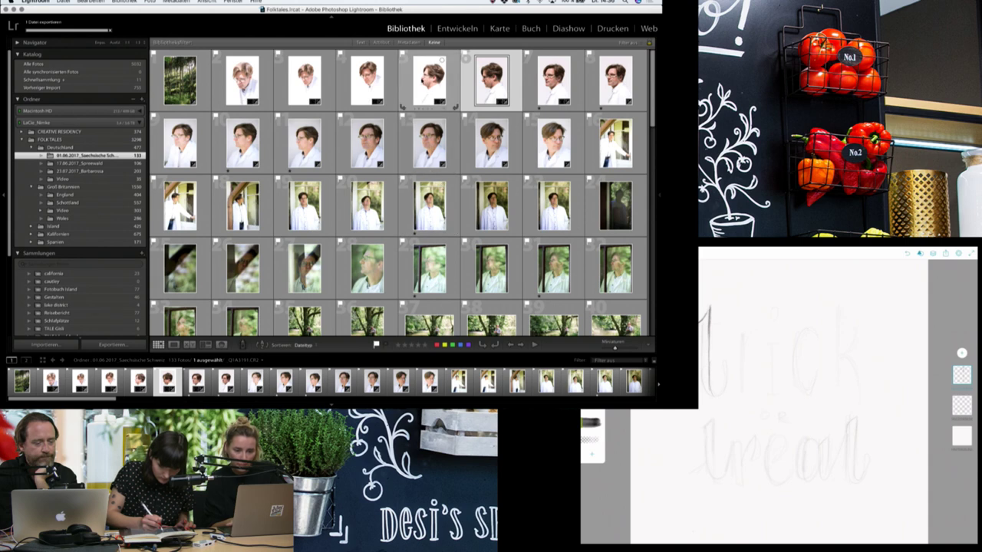
double_click(553, 86)
key("Right")
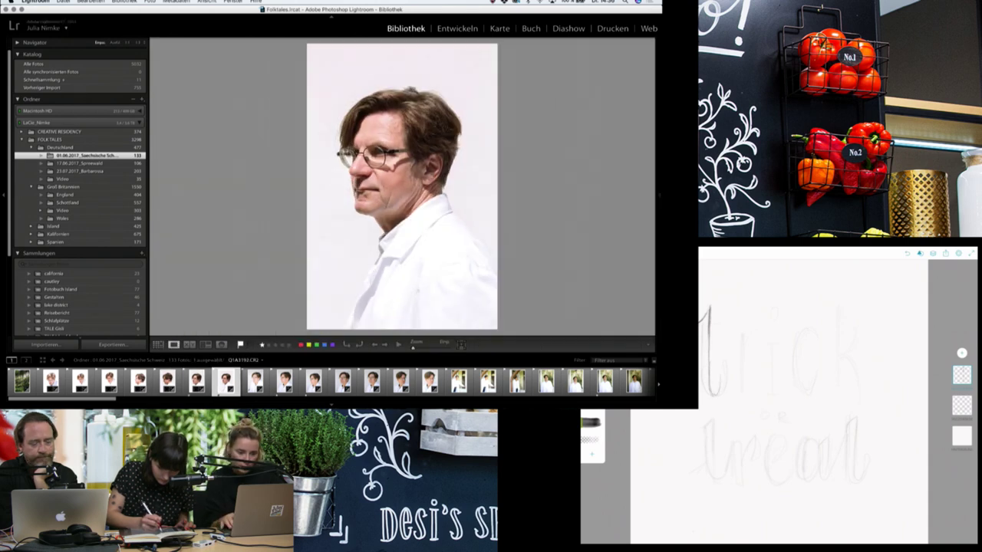
key("Left")
key("ctrl+shift+e")
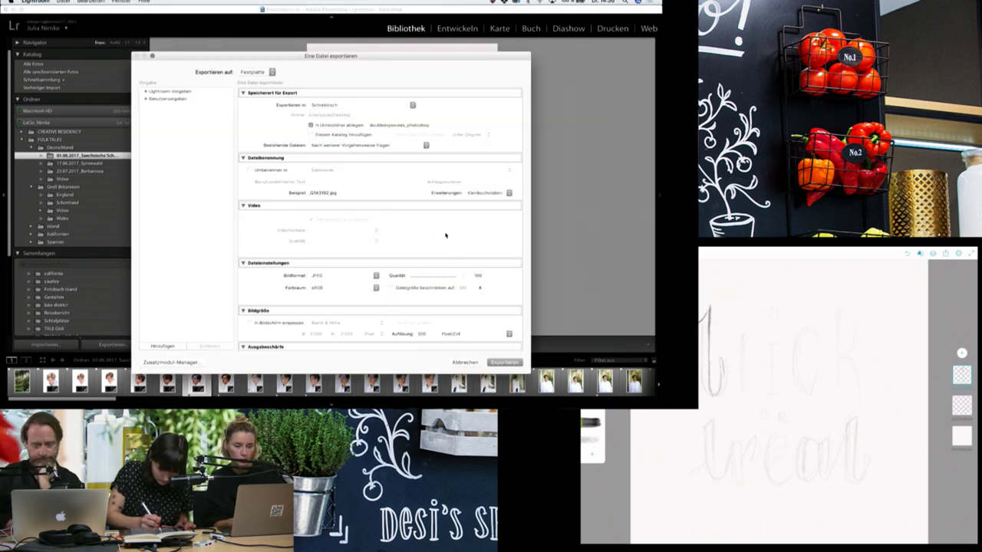
left_click(505, 362)
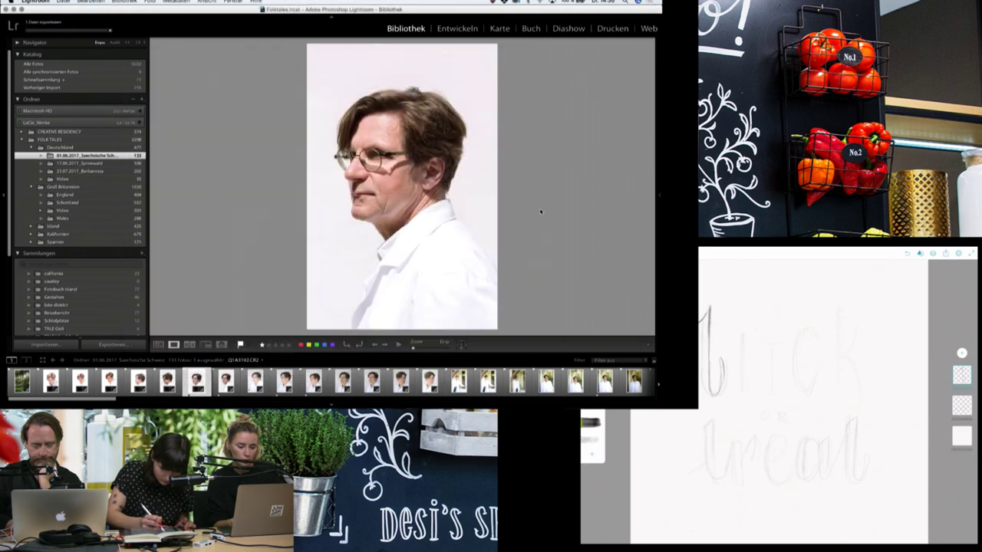
Browse the grid and reopen the exported profile portrait large.
key("g")
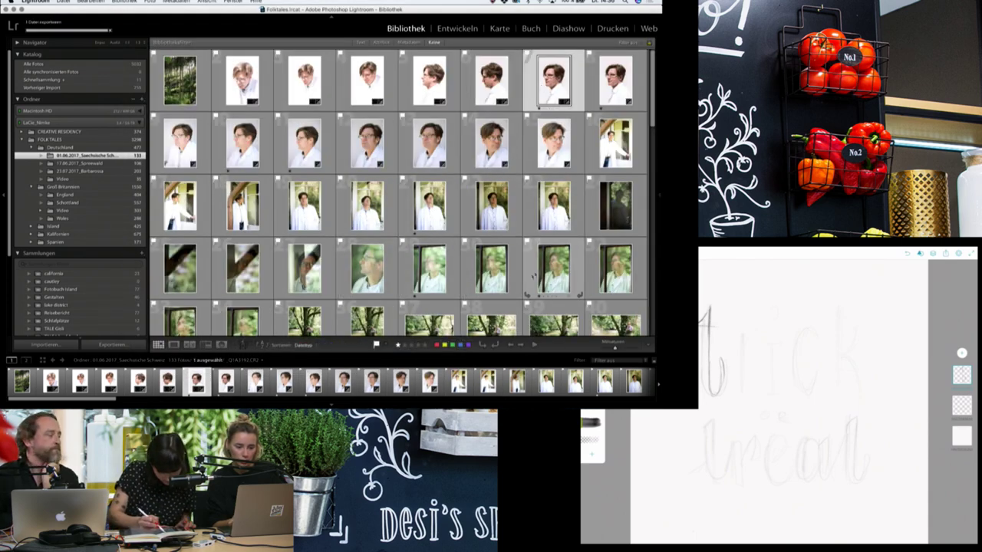
double_click(552, 206)
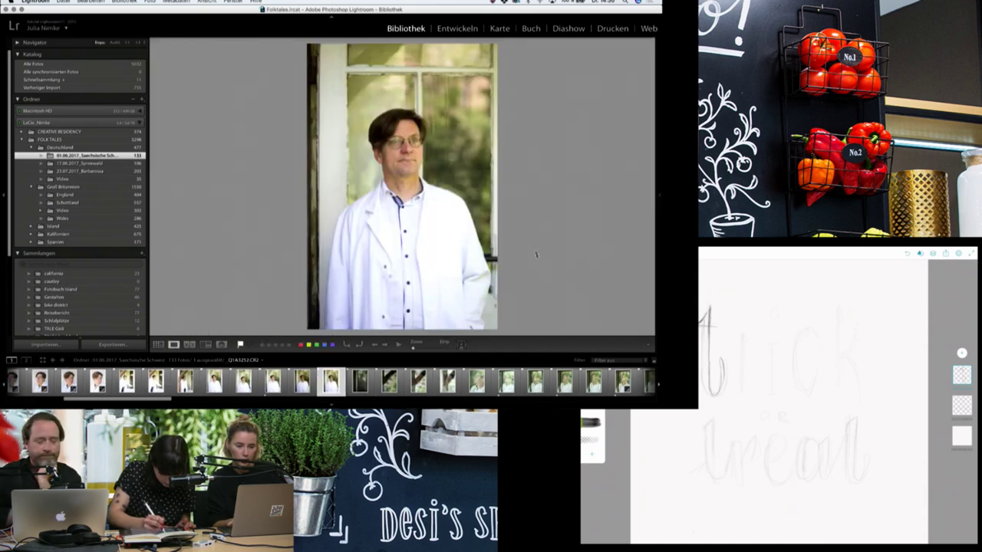
key("g")
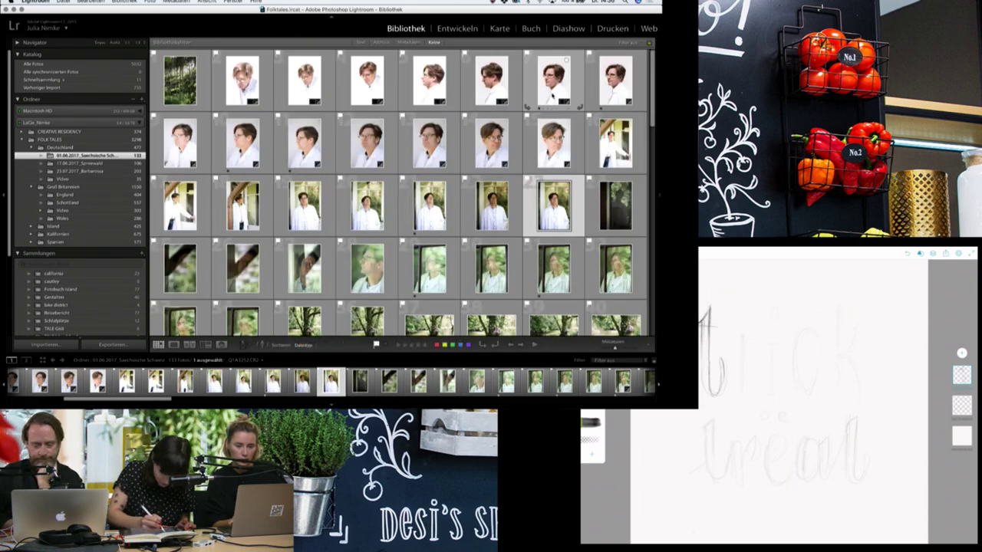
double_click(535, 147)
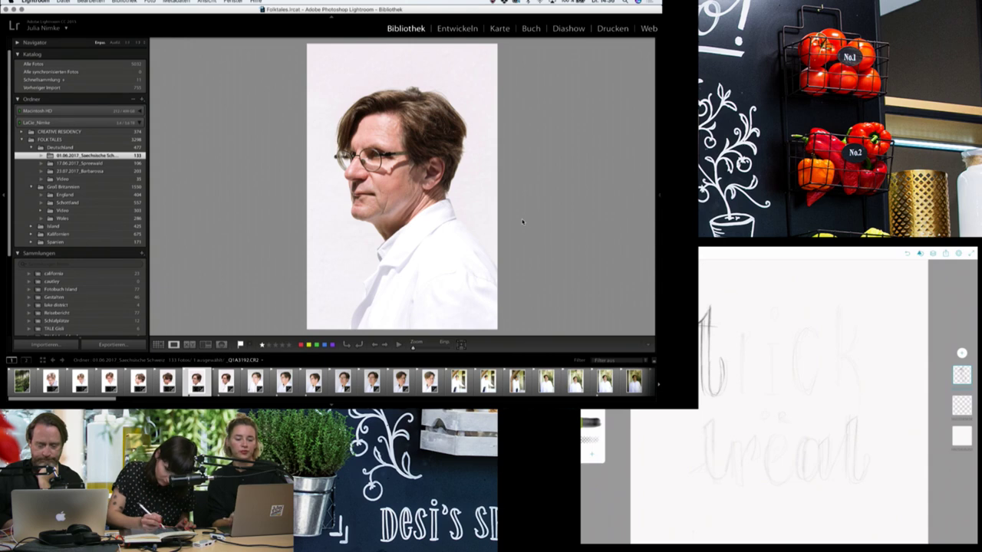
View the double-exposure portrait post on Instagram, then return to Lightroom.
left_click(210, 391)
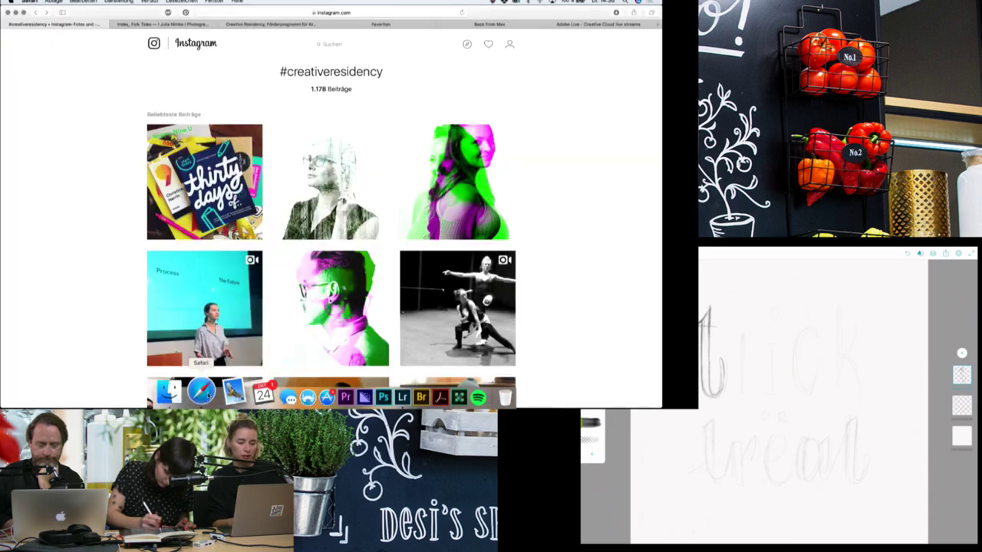
left_click(340, 181)
mouse_move(372, 390)
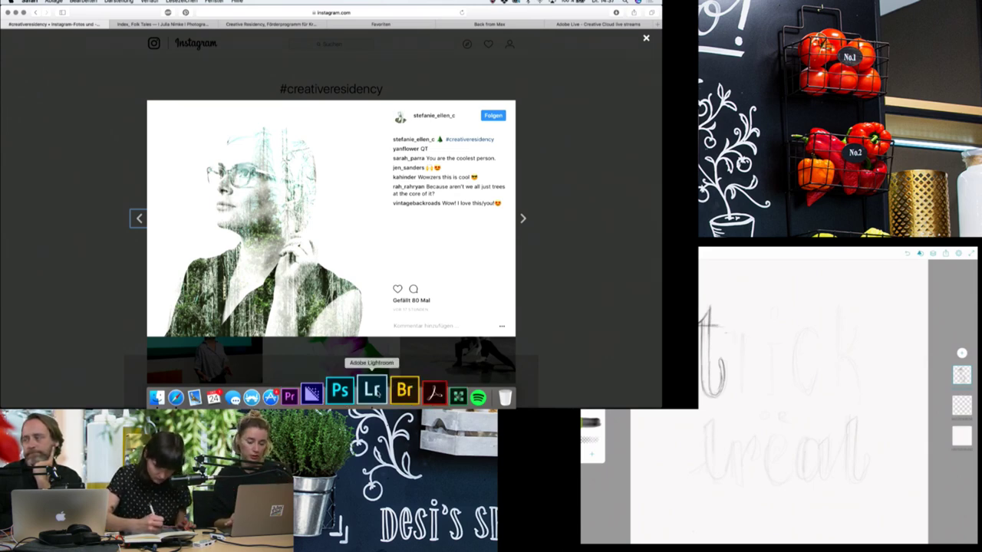
left_click(373, 391)
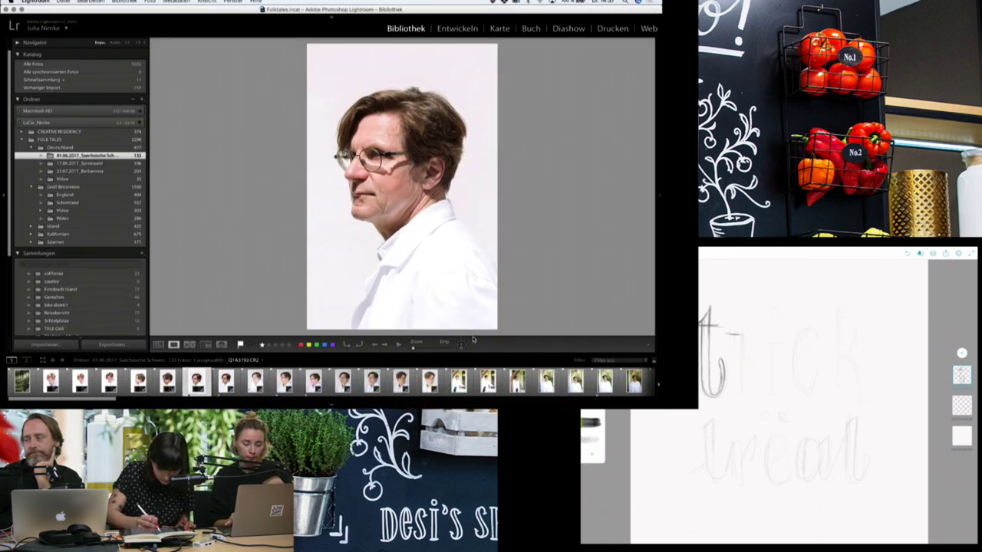
Export the laughing woman's portrait from 17.06.2017_Spreewald with the same JPEG settings.
key("g")
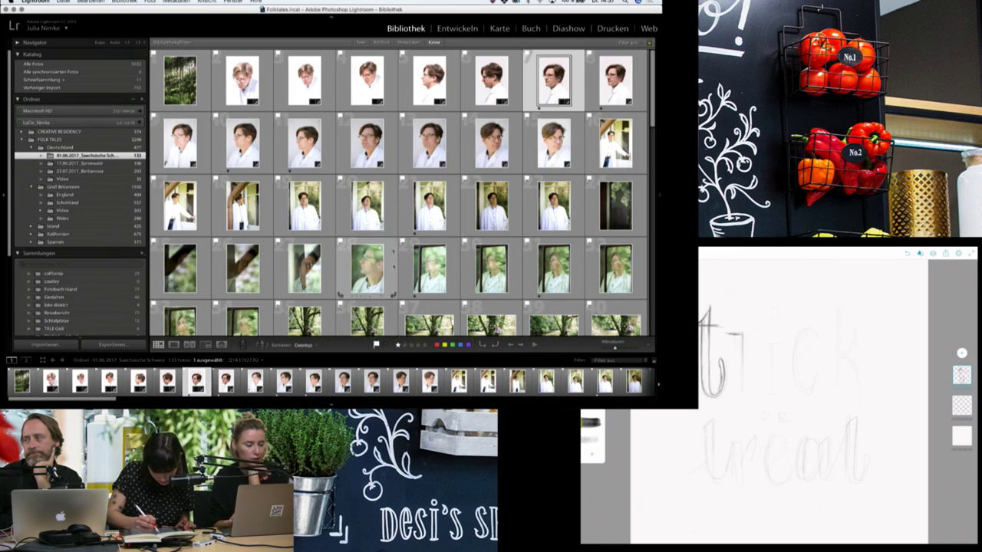
left_click(115, 163)
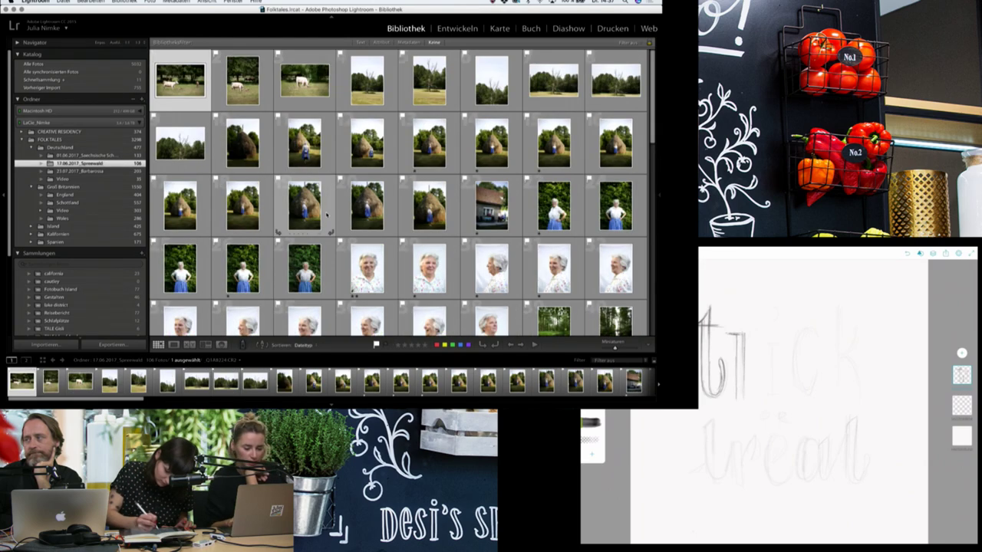
scroll(399, 209, "down", 5)
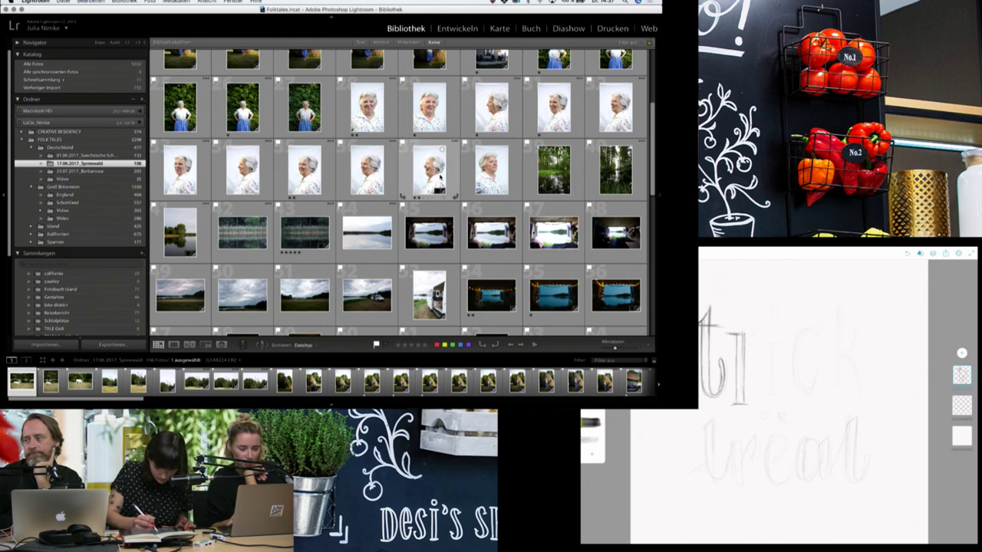
double_click(439, 176)
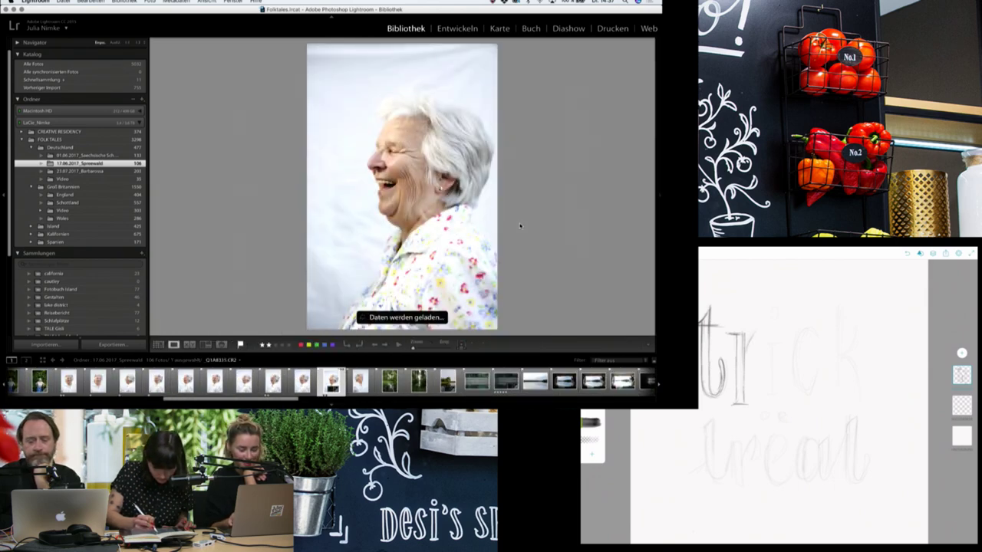
key("ctrl+shift+e")
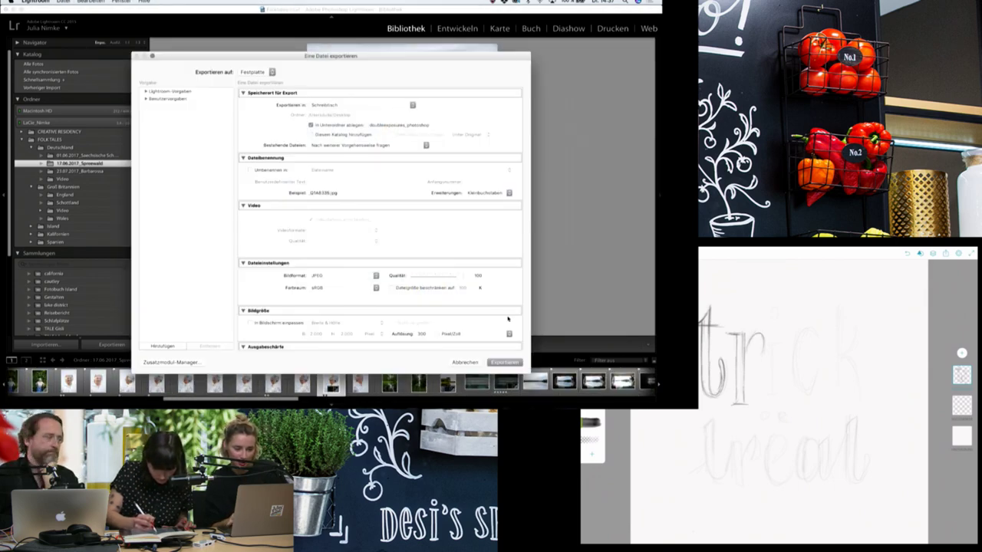
left_click(501, 362)
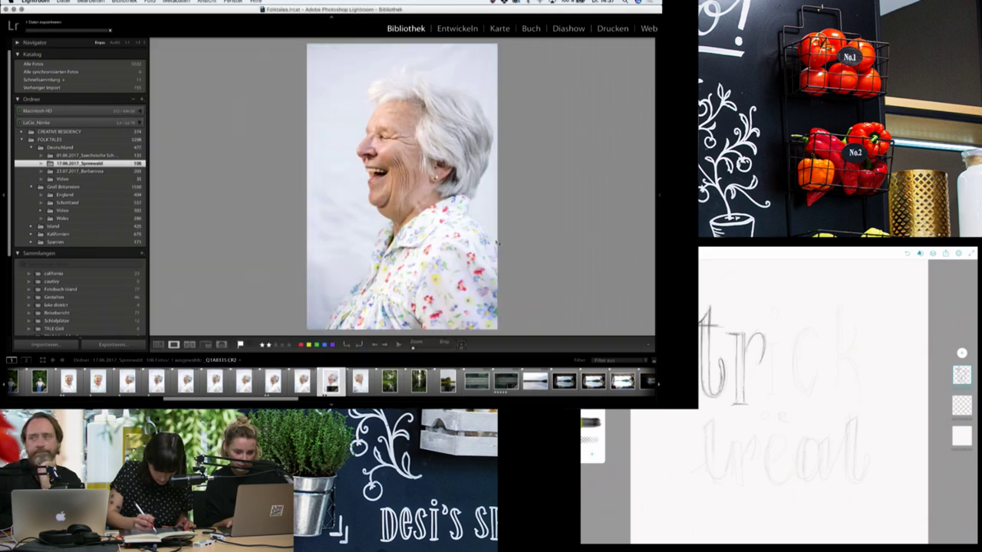
key("g")
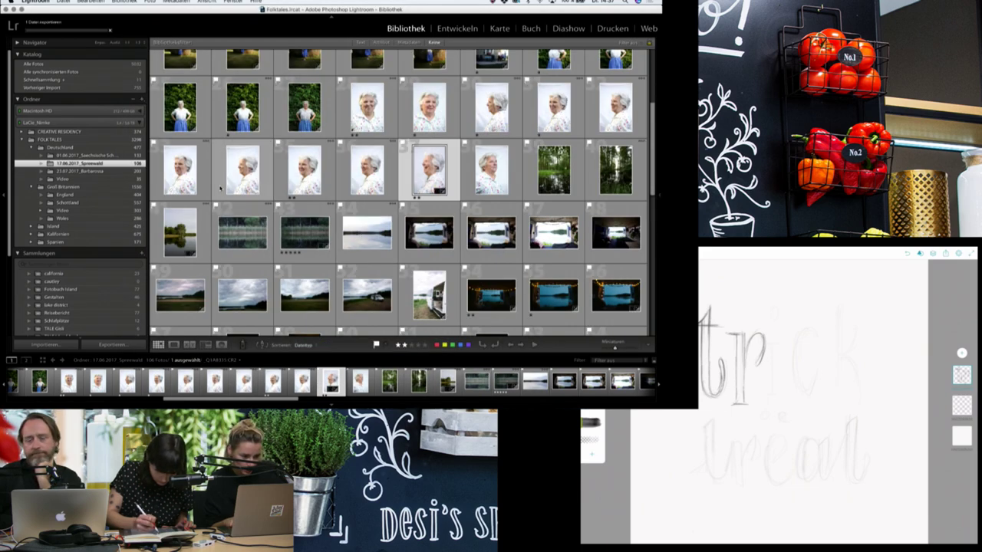
Export the tilted-head portrait the same way and return to Grid view.
double_click(323, 176)
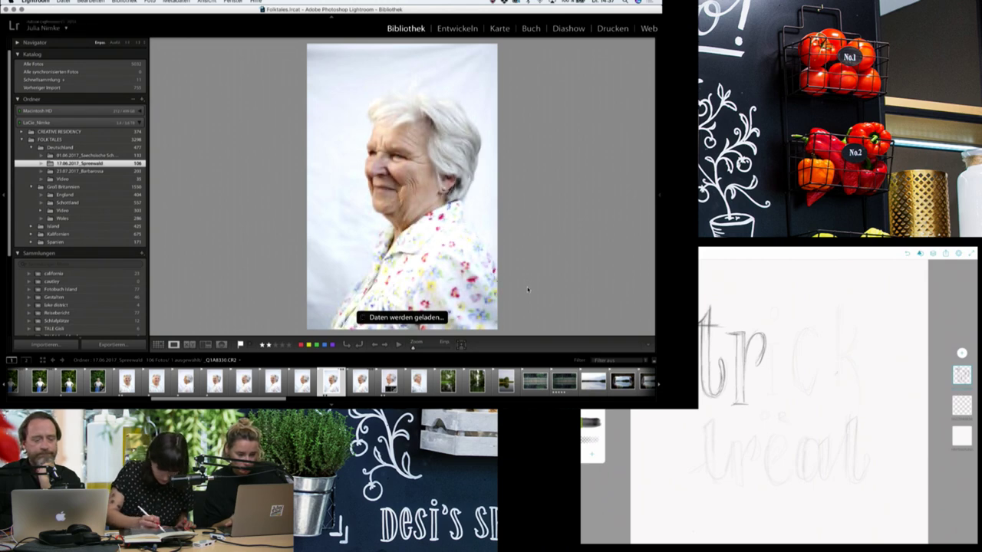
key("super+shift+e")
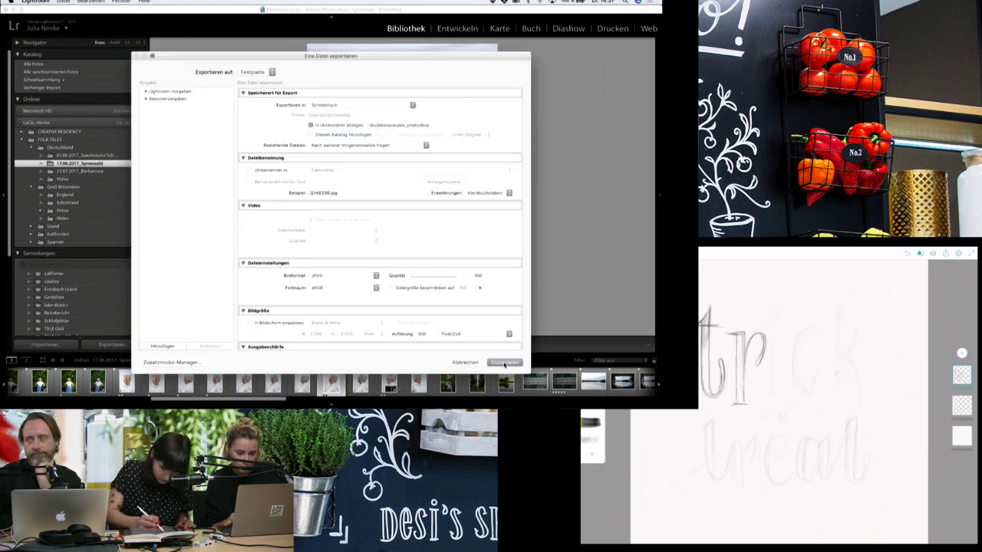
left_click(504, 362)
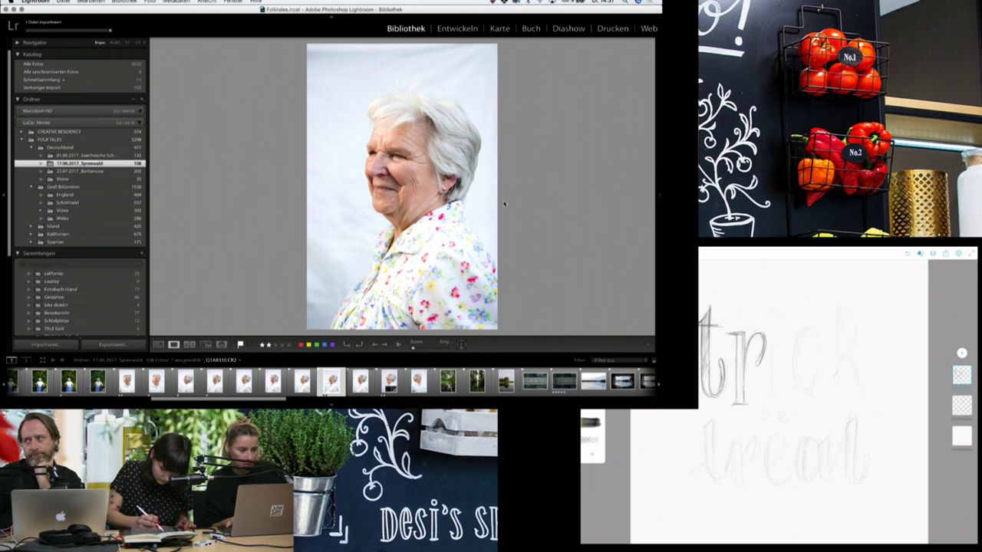
key("g")
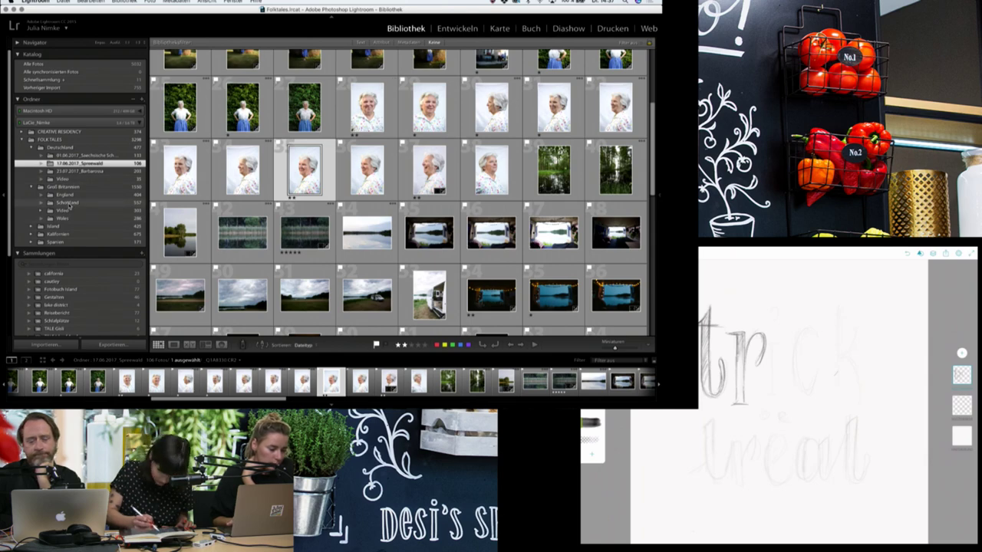
Export the Schottland portrait of the blonde woman in glasses as a JPEG to doubleexposures_photoshop.
left_click(70, 203)
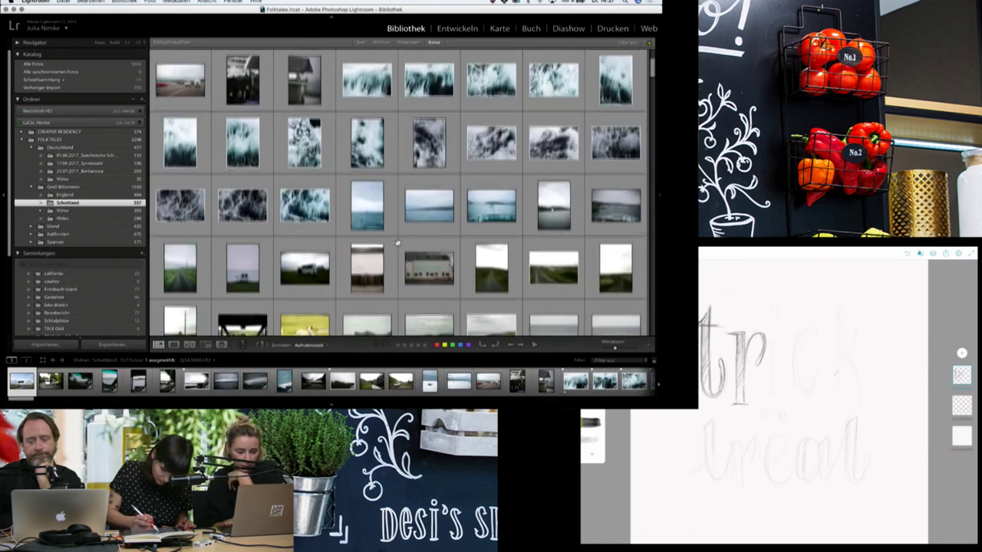
scroll(397, 244, "down", 5)
scroll(398, 243, "down", 5)
scroll(397, 243, "down", 5)
scroll(397, 243, "down", 5)
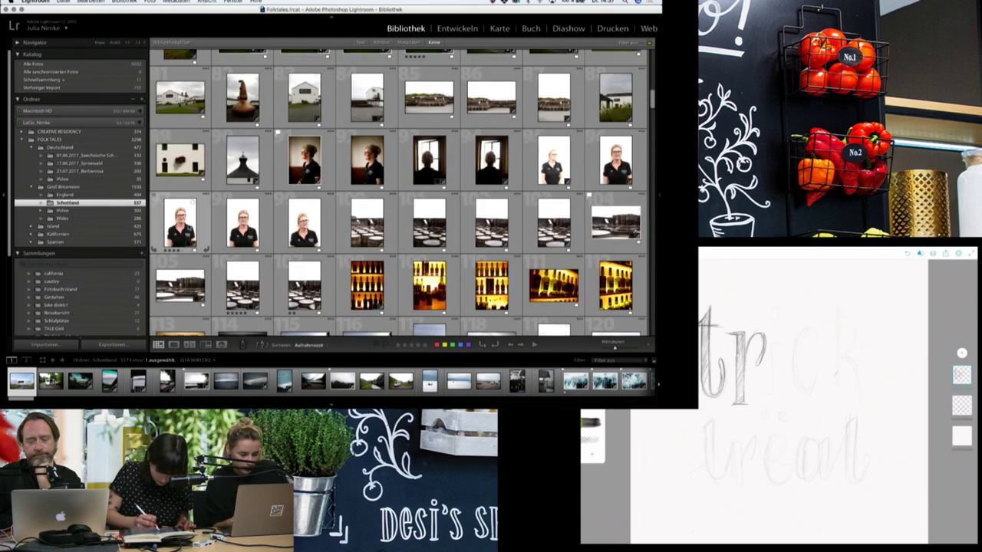
left_click(188, 232)
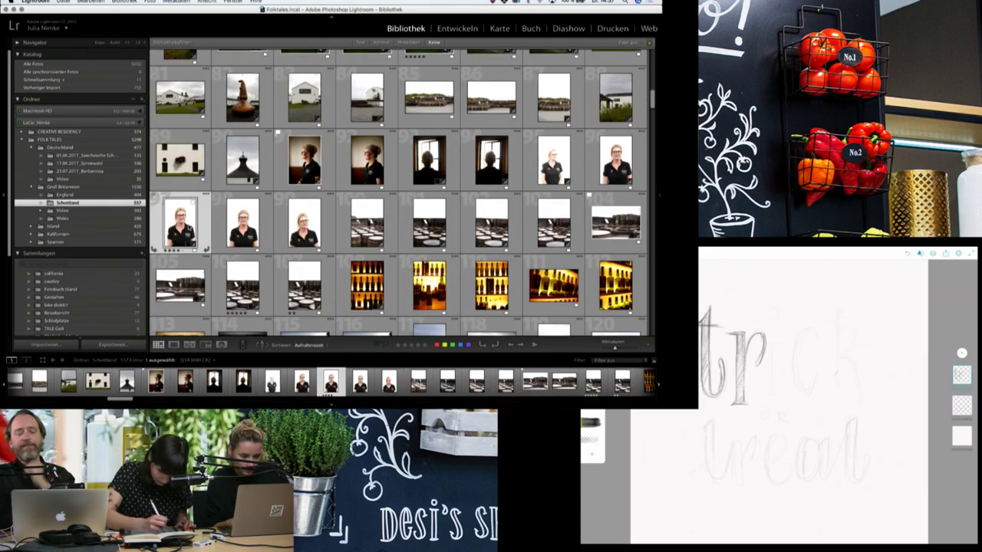
mouse_move(304, 223)
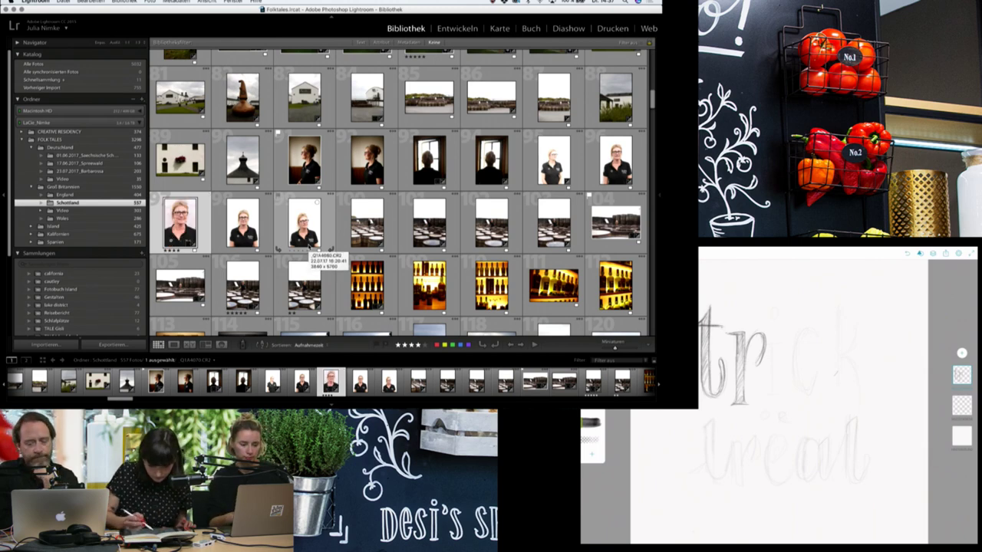
key("e")
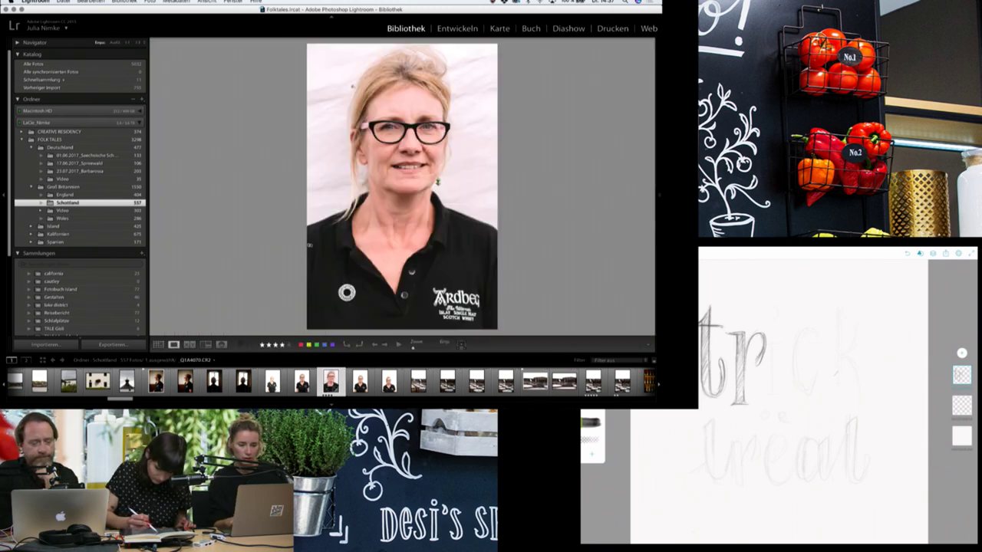
key("ctrl+shift+e")
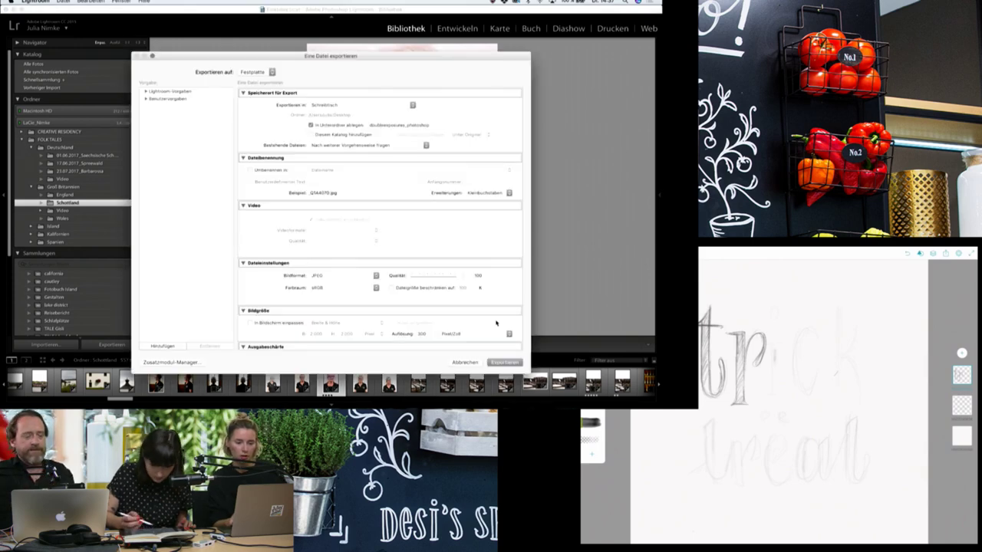
left_click(504, 362)
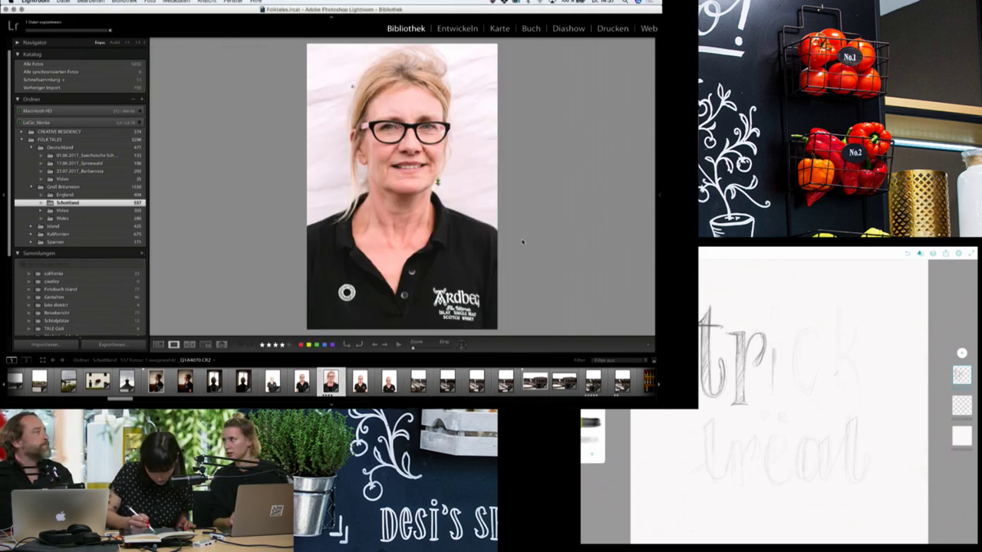
key("g")
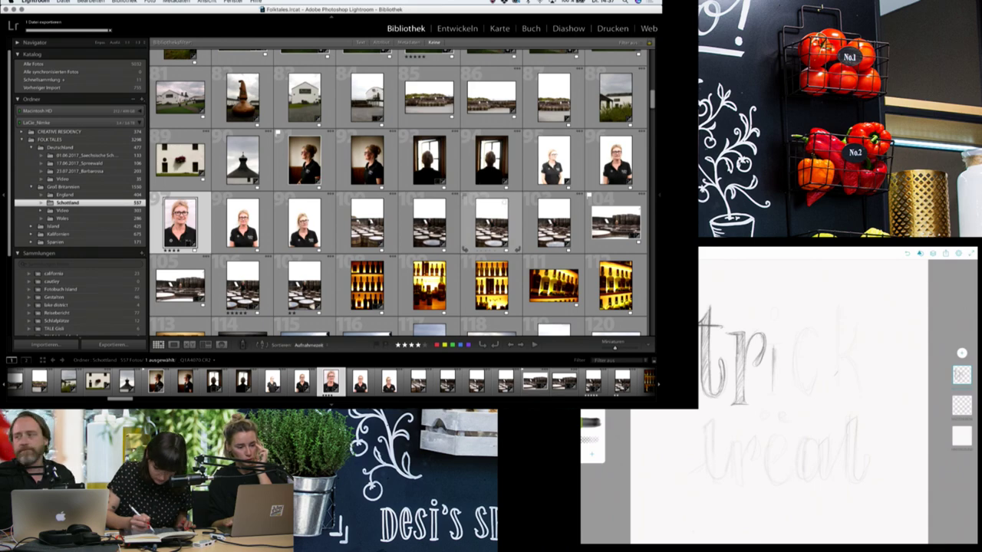
Scroll further down the current folder's thumbnail grid.
scroll(448, 258, "down", 2)
scroll(448, 258, "down", 5)
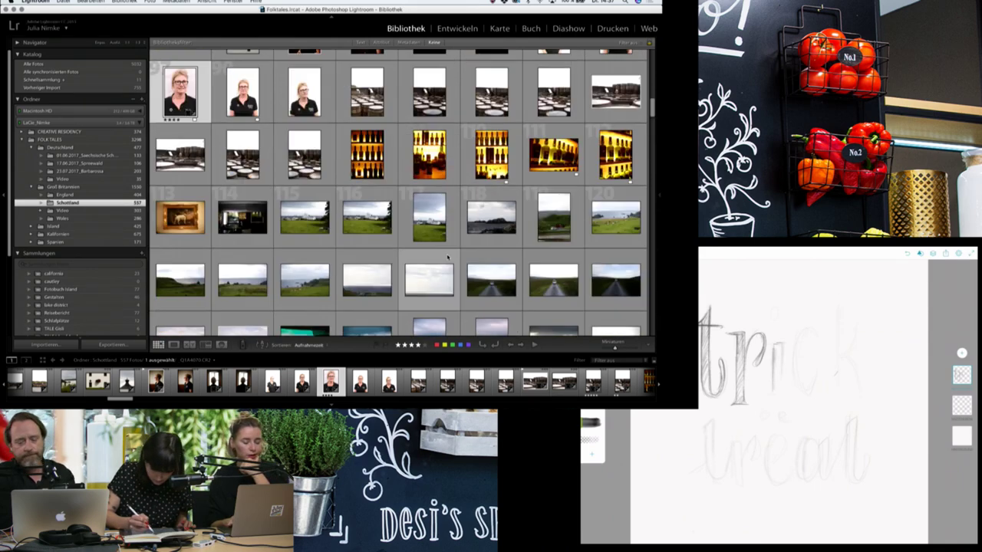
scroll(387, 276, "down", 5)
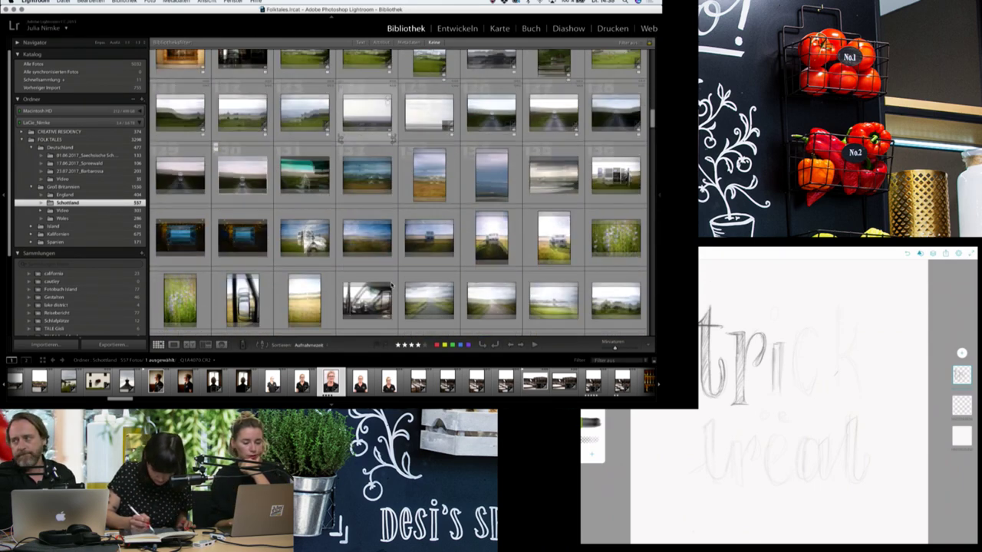
scroll(389, 286, "down", 3)
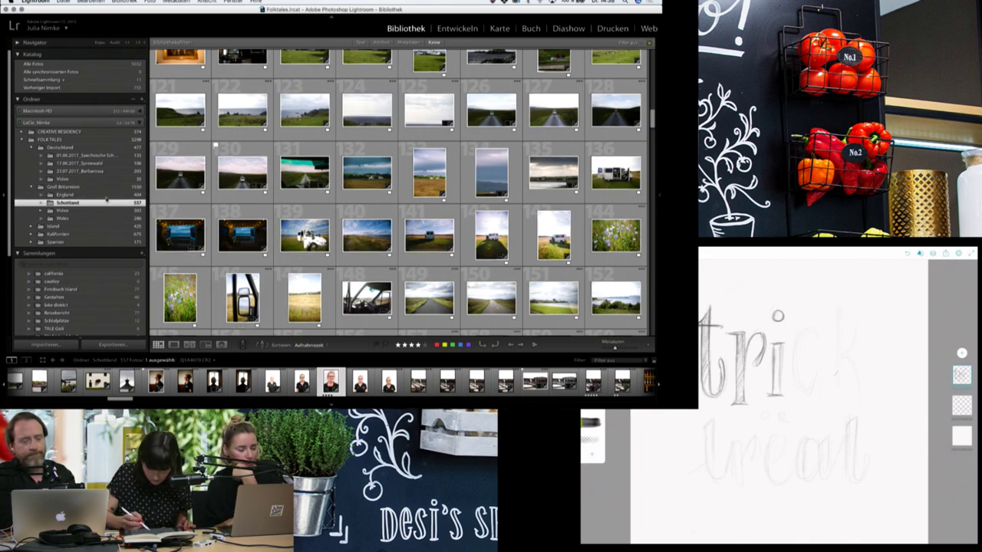
Show the England folder and browse down through its photos.
left_click(116, 195)
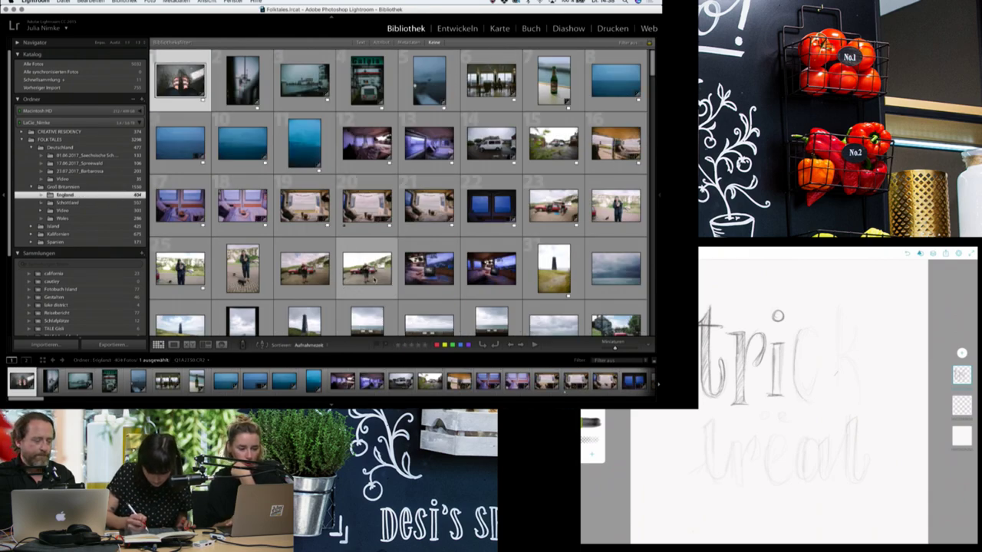
scroll(374, 281, "down", 3)
scroll(374, 281, "down", 2)
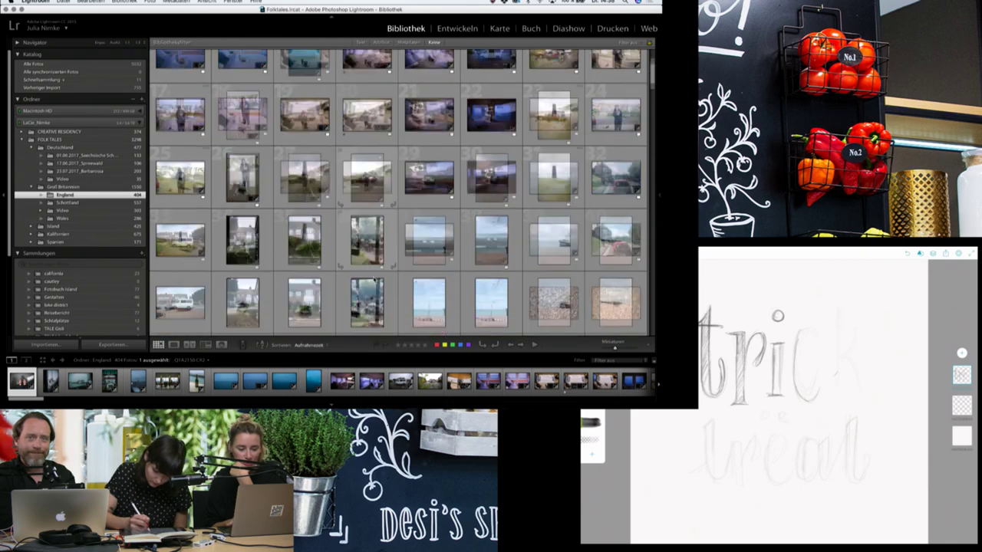
scroll(375, 281, "down", 3)
scroll(374, 281, "down", 3)
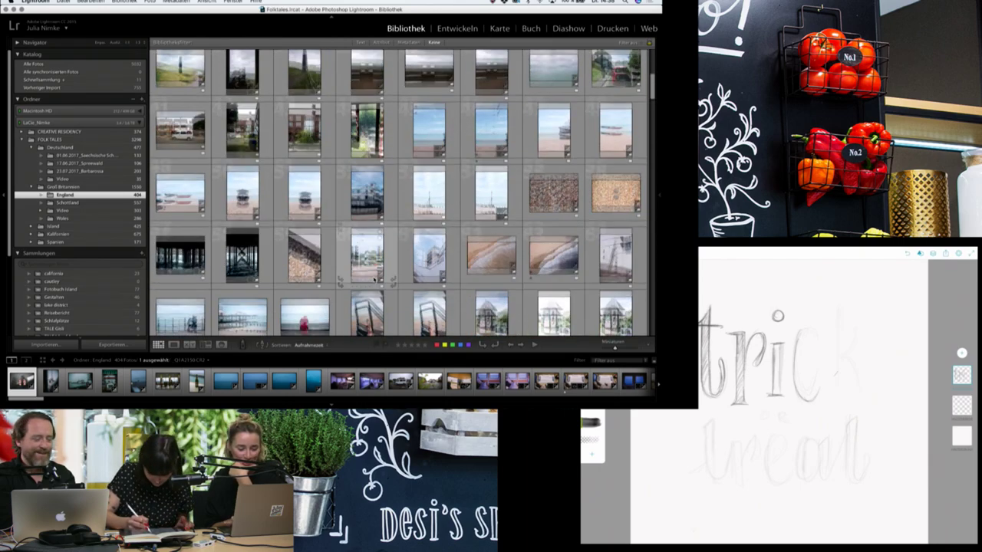
scroll(374, 281, "down", 3)
scroll(374, 281, "down", 3)
scroll(374, 281, "down", 3)
scroll(374, 281, "down", 3)
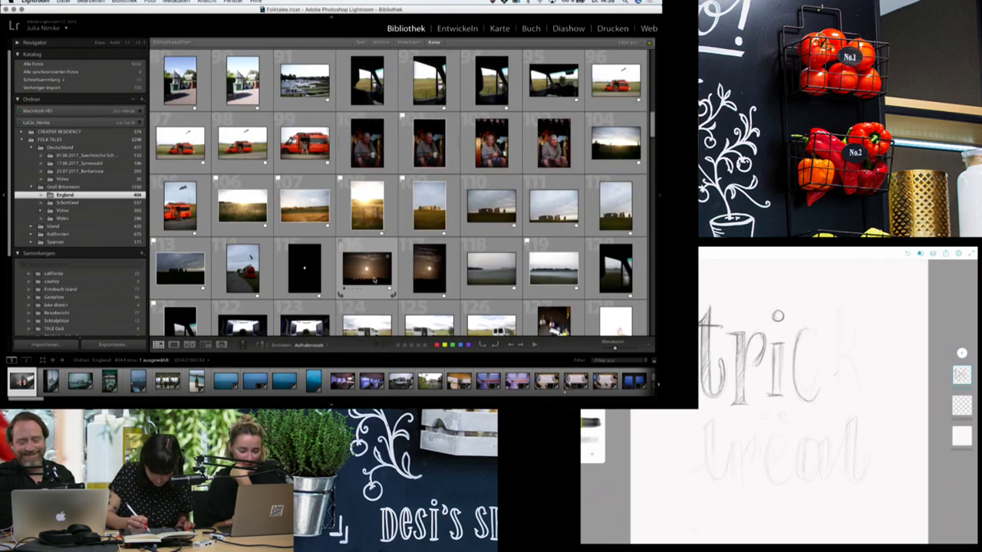
scroll(374, 281, "down", 3)
scroll(368, 269, "down", 3)
scroll(368, 268, "down", 3)
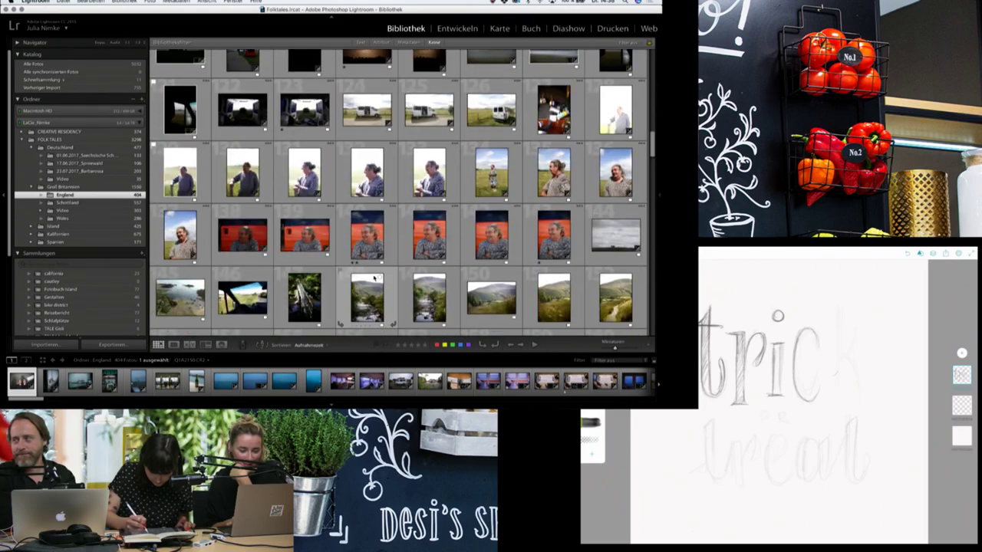
scroll(368, 268, "down", 2)
scroll(368, 268, "down", 2)
scroll(375, 277, "down", 2)
scroll(375, 276, "down", 2)
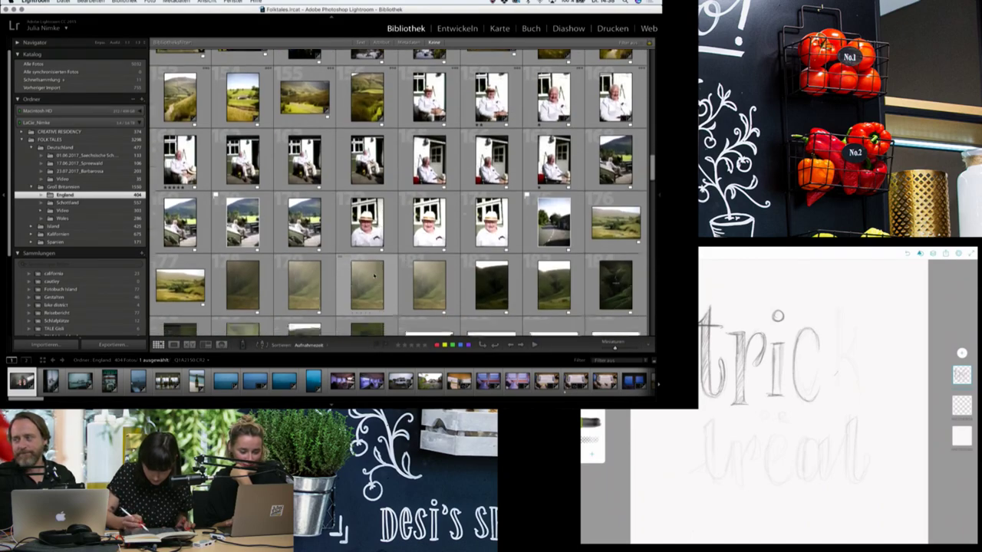
scroll(374, 276, "down", 2)
scroll(375, 276, "down", 2)
scroll(374, 275, "down", 2)
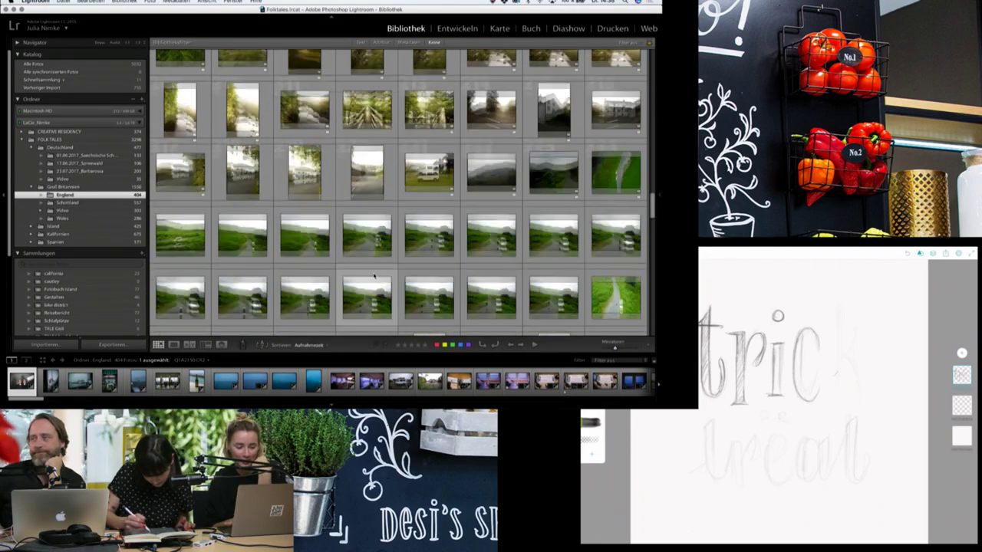
scroll(375, 274, "down", 2)
scroll(374, 274, "down", 2)
scroll(374, 274, "down", 2)
scroll(374, 275, "down", 2)
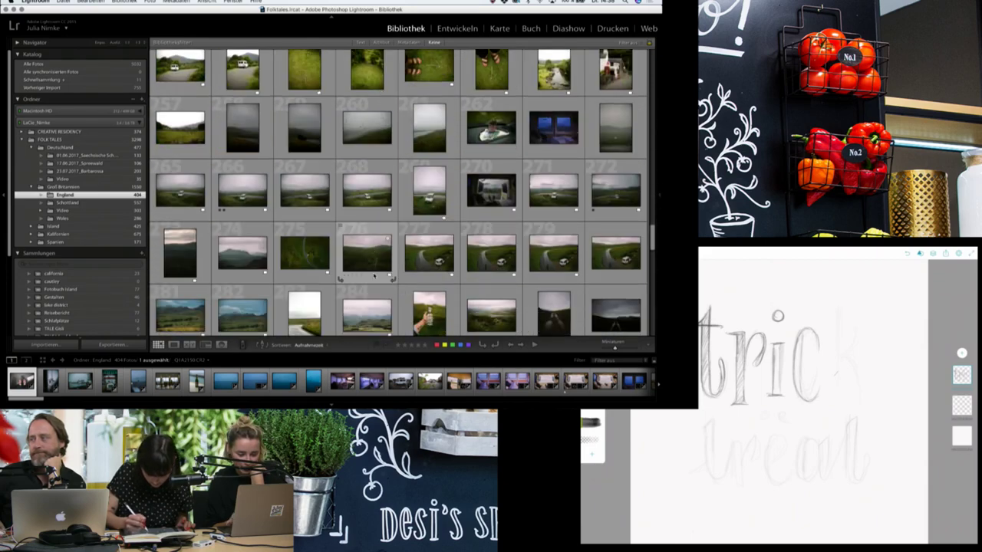
scroll(374, 275, "down", 2)
scroll(374, 275, "down", 2)
scroll(374, 274, "down", 2)
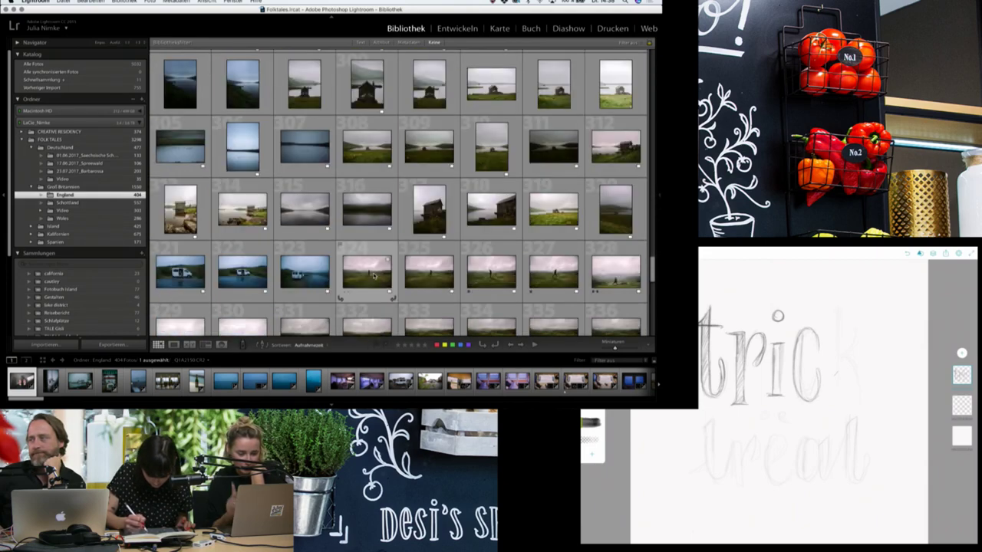
scroll(374, 274, "down", 2)
scroll(374, 274, "down", 2)
scroll(374, 274, "down", 2)
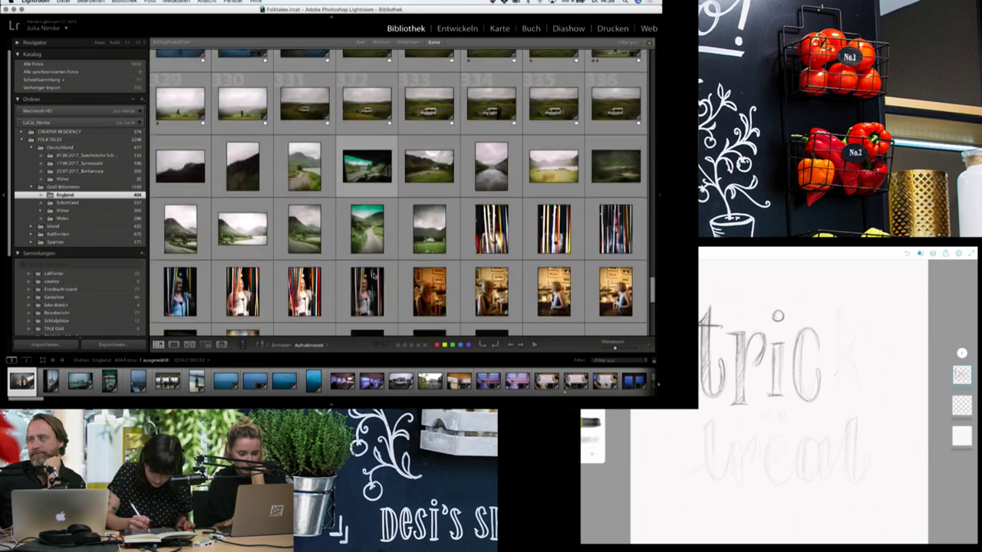
scroll(375, 275, "down", 2)
scroll(374, 275, "down", 2)
scroll(375, 275, "down", 2)
scroll(374, 275, "down", 2)
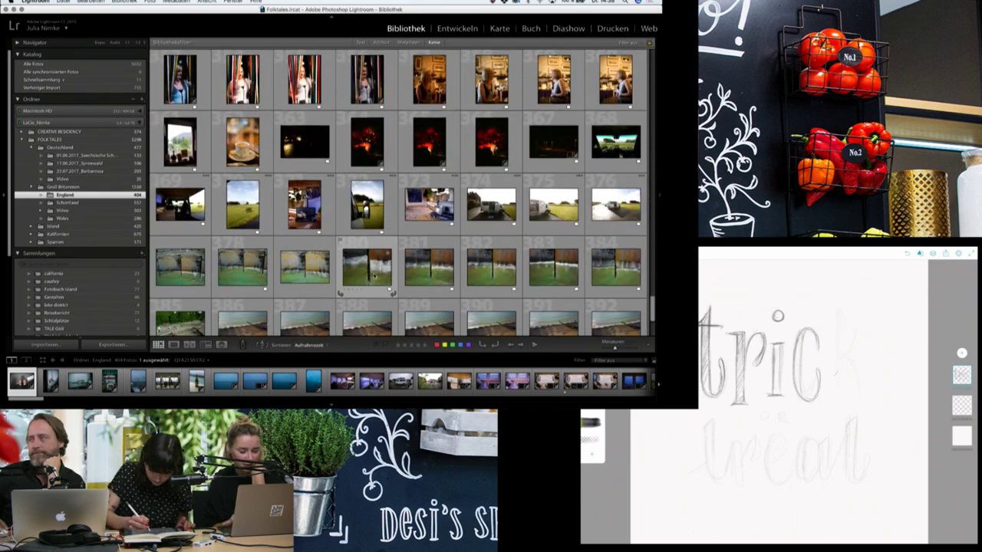
scroll(374, 275, "down", 2)
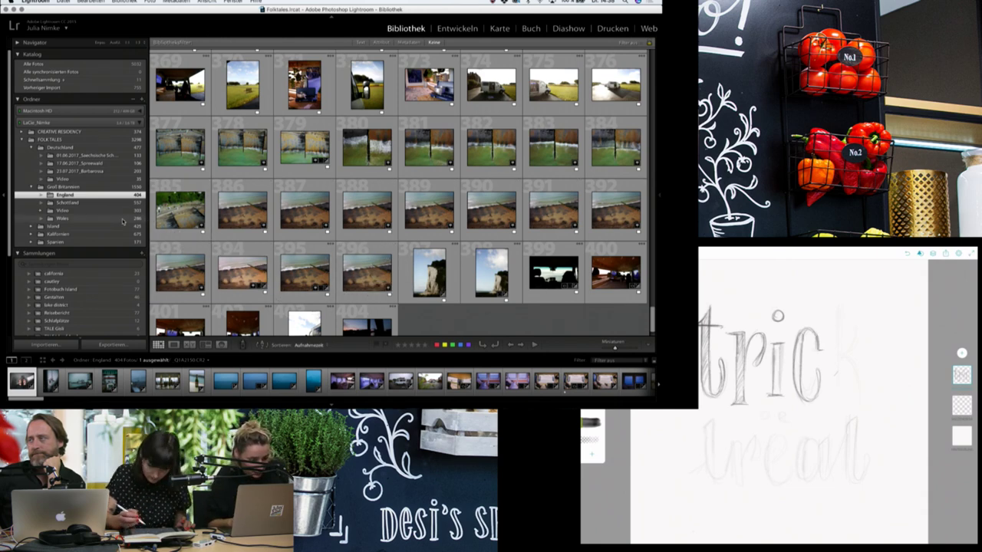
Show the Wales folder's 286 photos and scroll down to its final sunset beach shots.
left_click(77, 219)
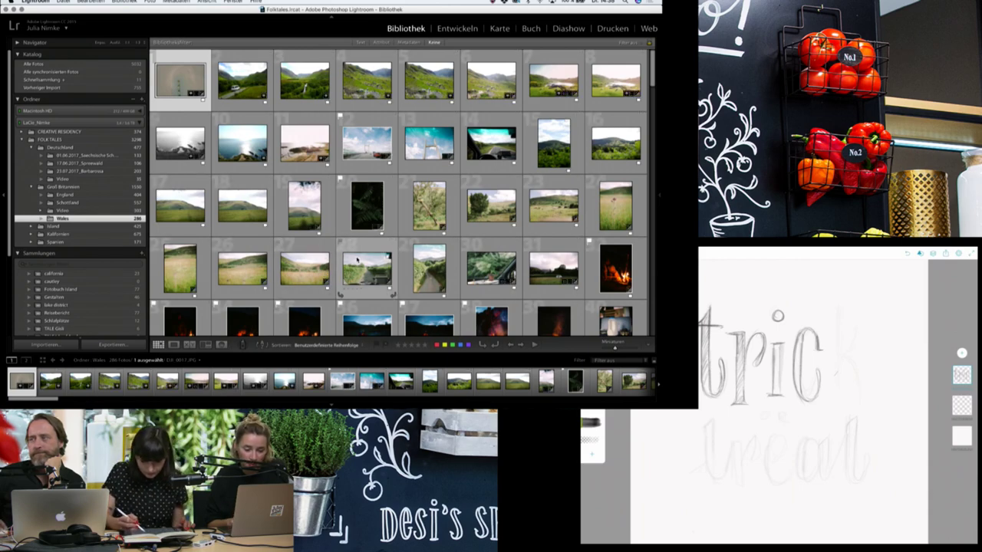
scroll(357, 260, "down", 3)
scroll(356, 260, "down", 2)
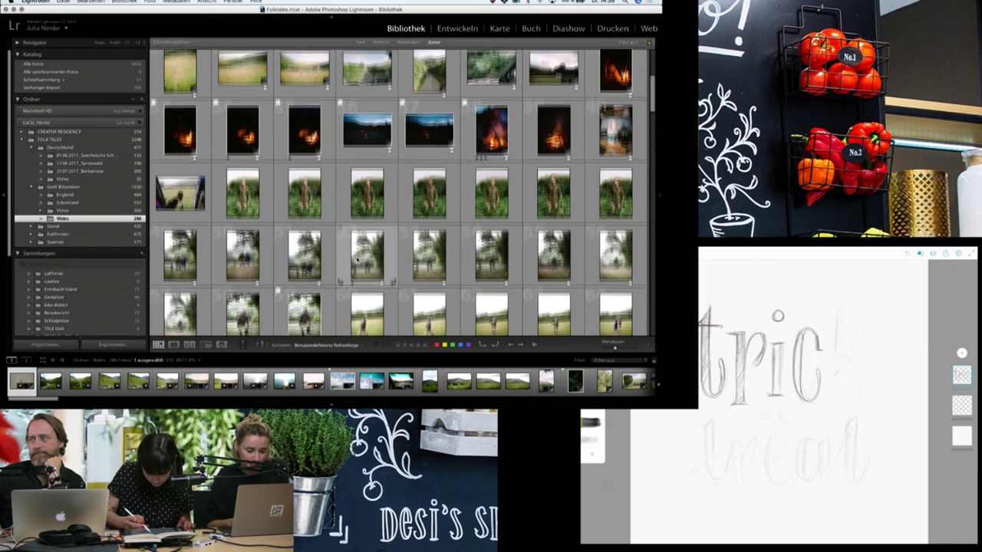
scroll(356, 261, "down", 3)
scroll(357, 261, "down", 2)
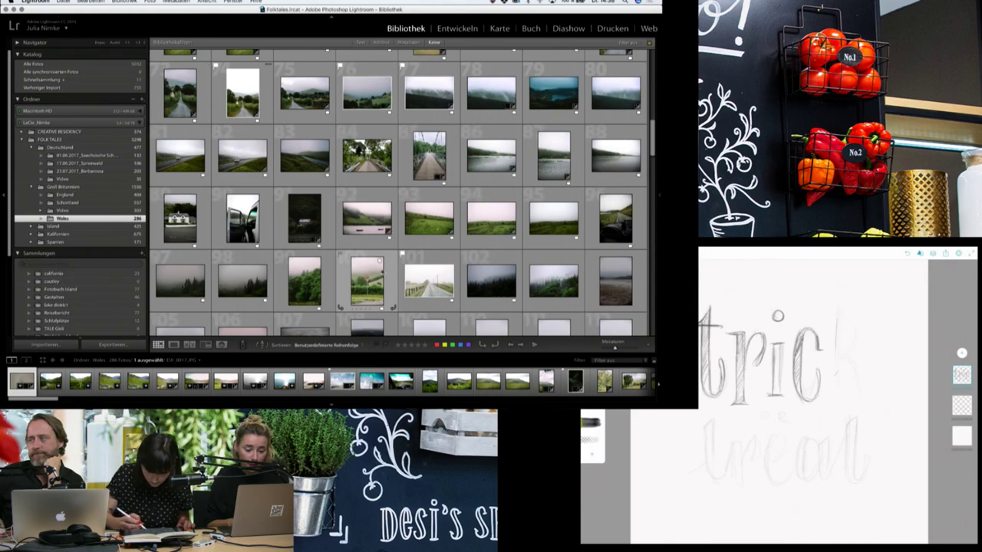
scroll(375, 268, "down", 2)
scroll(391, 274, "down", 2)
scroll(391, 274, "down", 2)
scroll(391, 276, "down", 2)
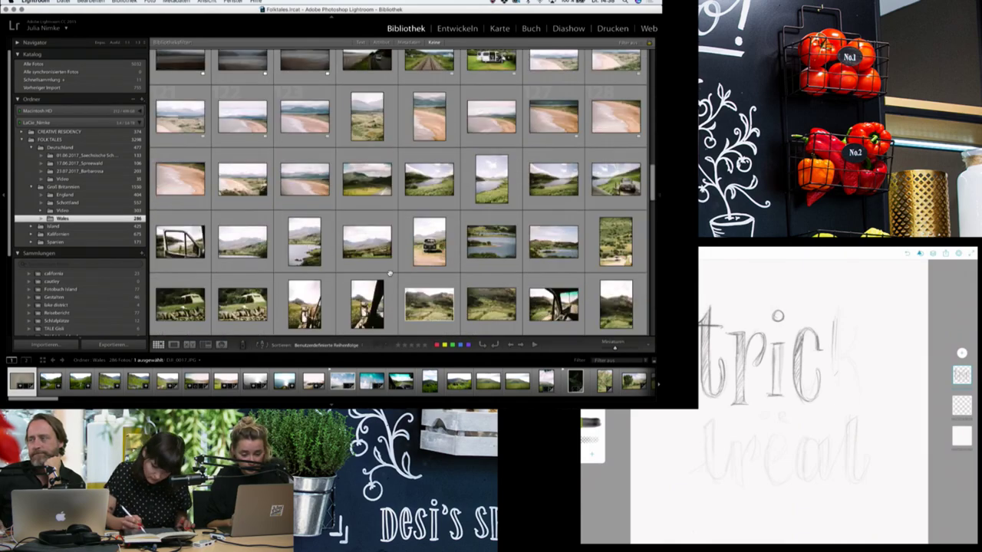
scroll(392, 284, "down", 2)
scroll(391, 295, "down", 2)
scroll(392, 299, "down", 2)
scroll(391, 291, "down", 2)
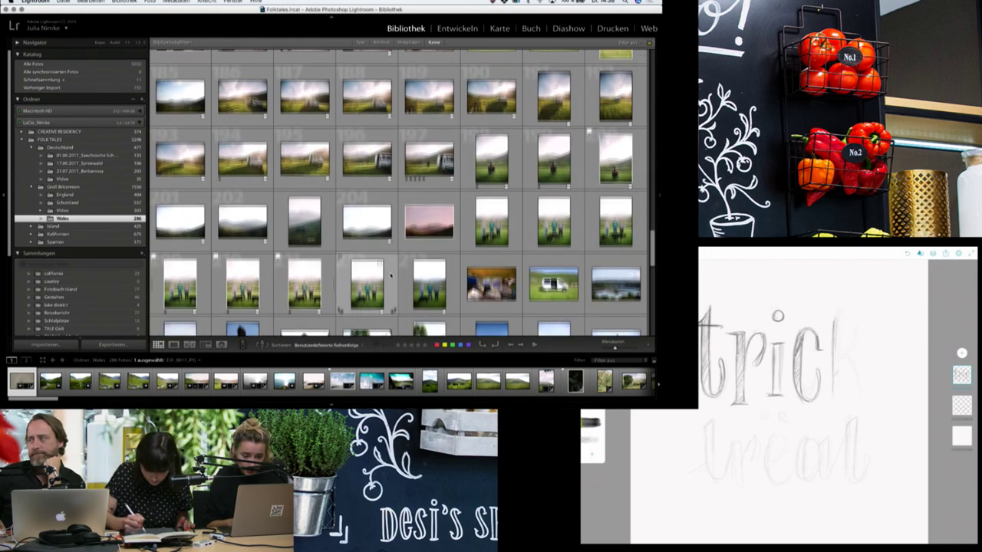
scroll(390, 282, "down", 2)
scroll(390, 277, "down", 1)
scroll(390, 277, "down", 1)
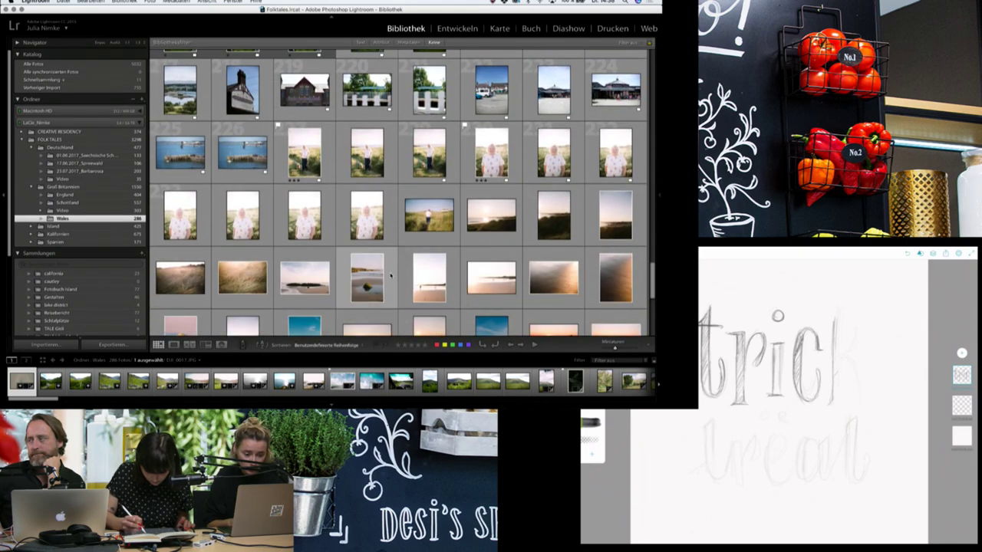
scroll(390, 276, "down", 1)
scroll(391, 274, "down", 1)
scroll(390, 277, "down", 3)
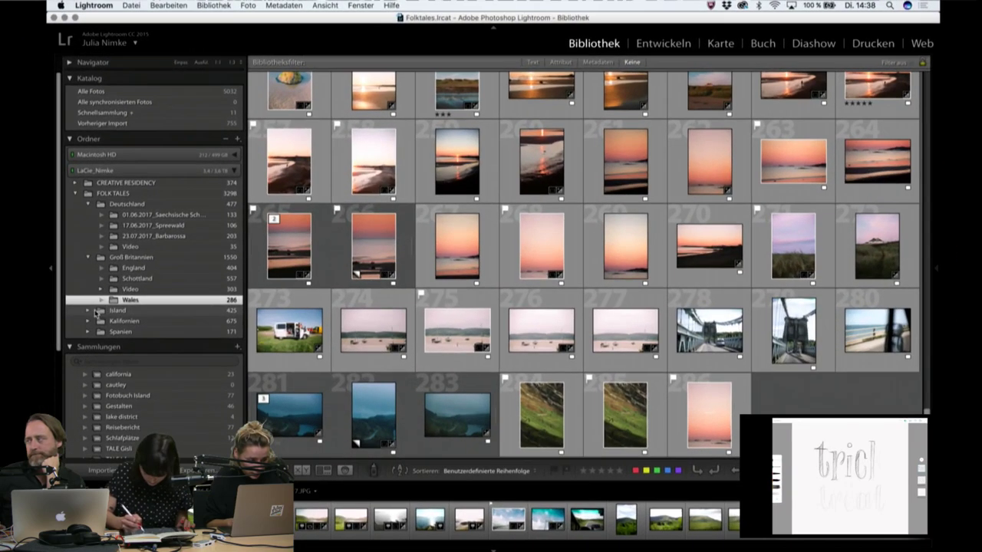
Show and expand the Island folder, then scroll down to the bearded man's portraits.
left_click(87, 311)
left_click(167, 310)
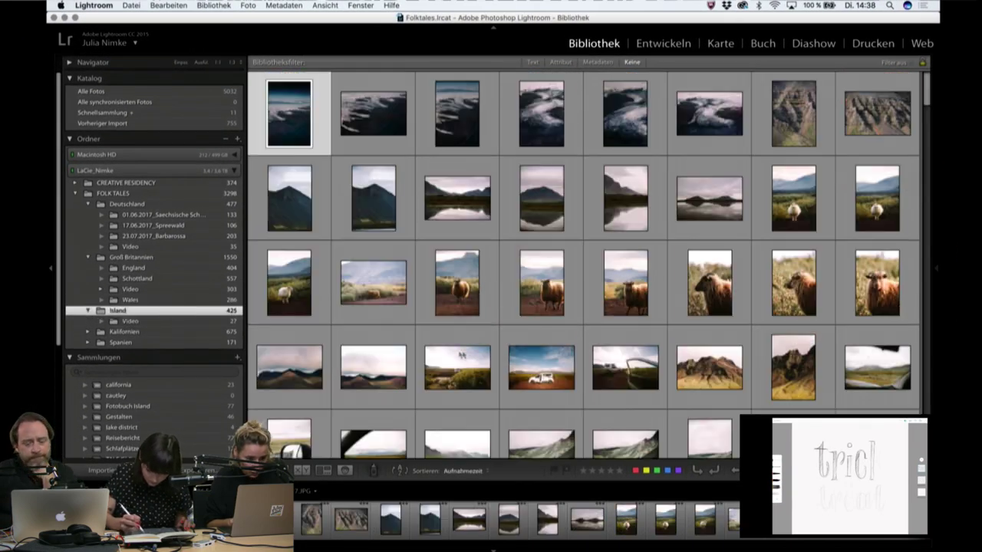
scroll(476, 377, "down", 5)
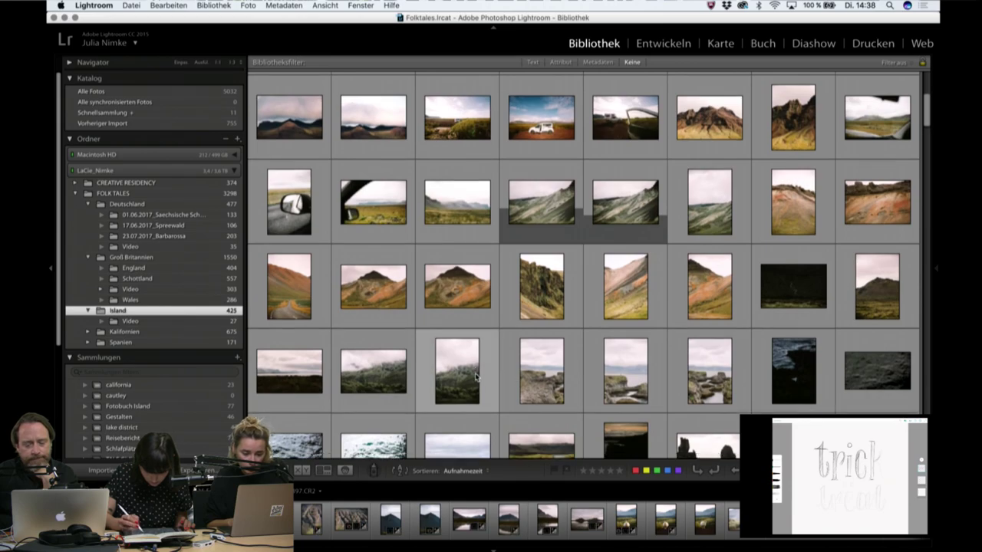
scroll(475, 377, "down", 5)
scroll(475, 375, "down", 5)
scroll(476, 375, "down", 5)
scroll(476, 374, "down", 5)
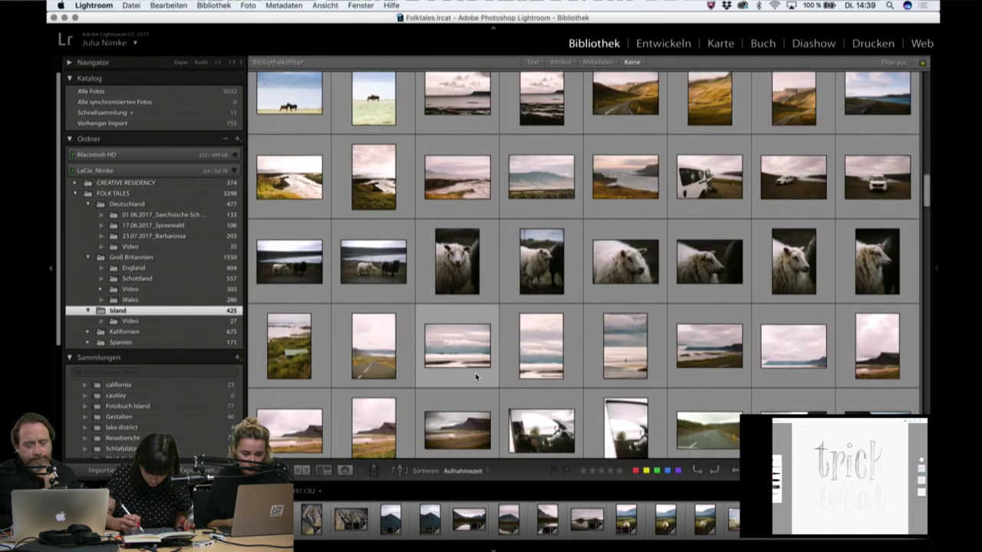
scroll(475, 373, "down", 5)
scroll(475, 372, "down", 5)
scroll(476, 372, "down", 5)
scroll(475, 373, "down", 5)
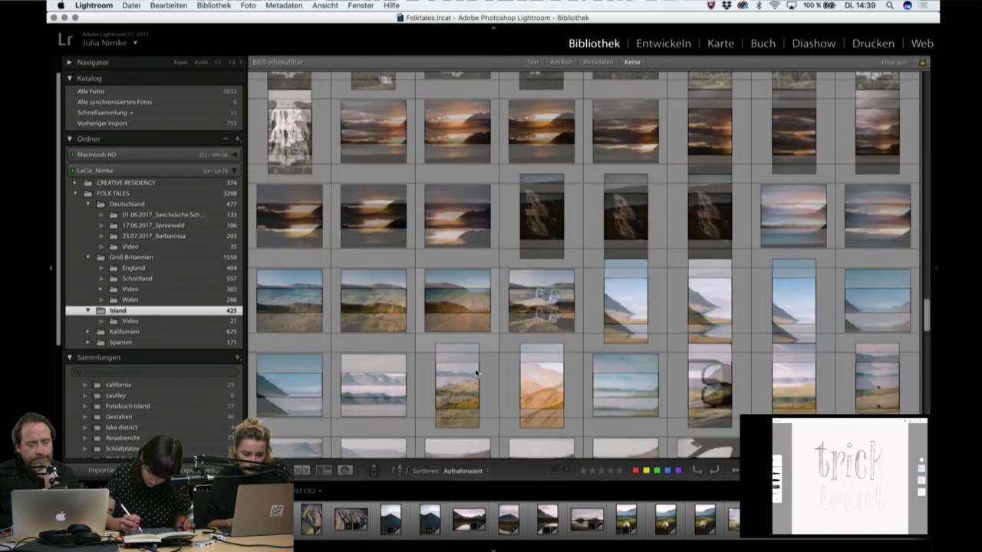
scroll(475, 372, "down", 5)
scroll(476, 373, "down", 2)
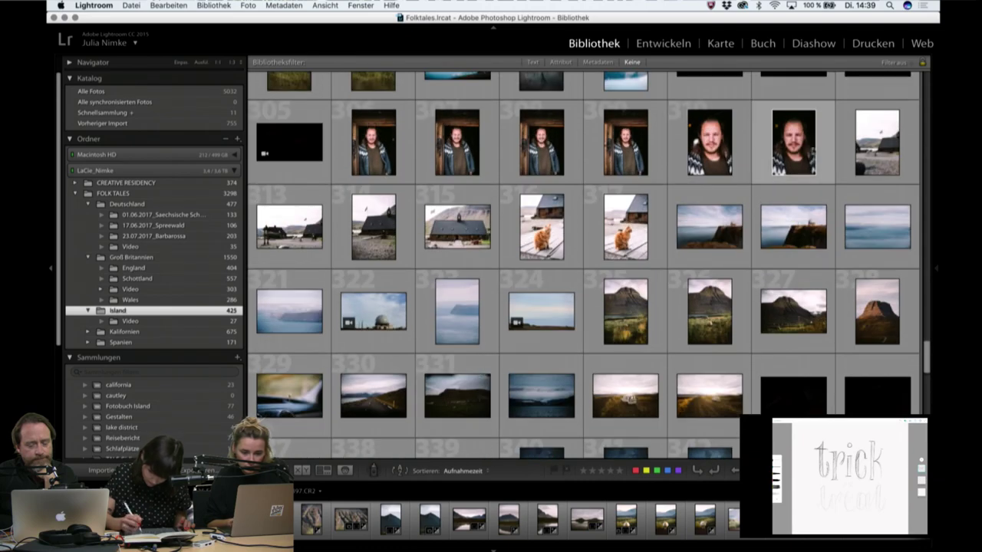
Export the bearded man's portrait as a JPEG to doubleexposures_photoshop.
left_click(796, 150)
double_click(795, 151)
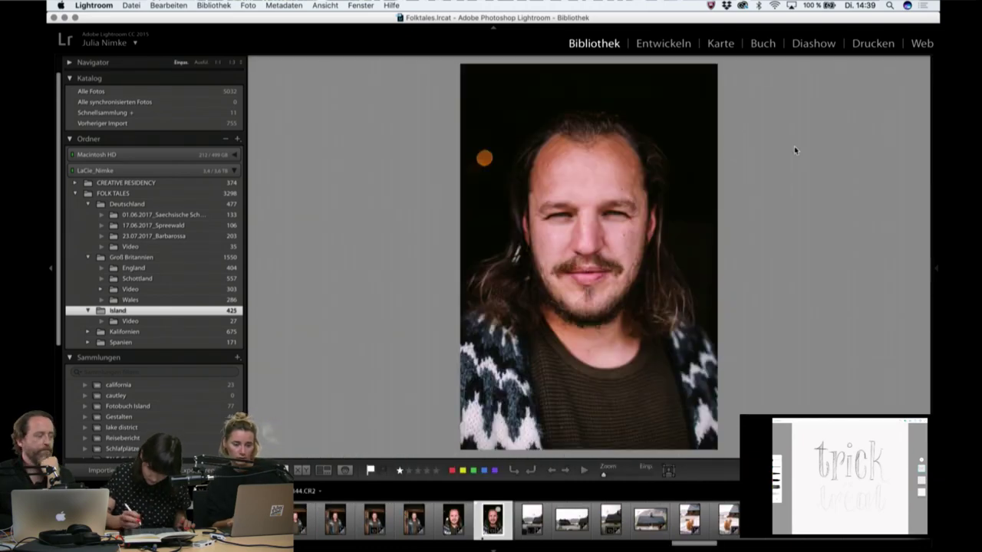
key("super+shift+e")
left_click(724, 493)
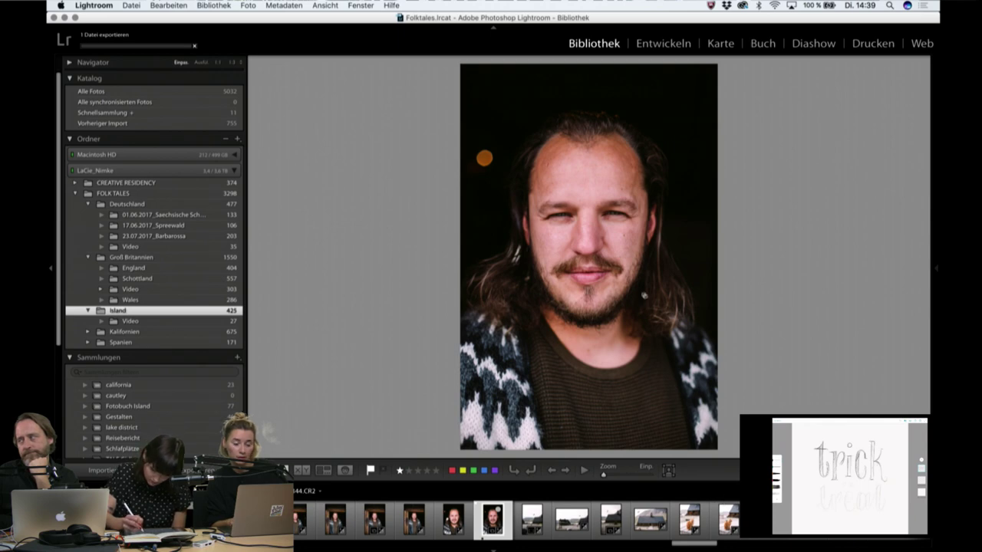
key("g")
Export the woman's portrait against the dark-blue wall as a JPEG.
scroll(491, 289, "down", 5)
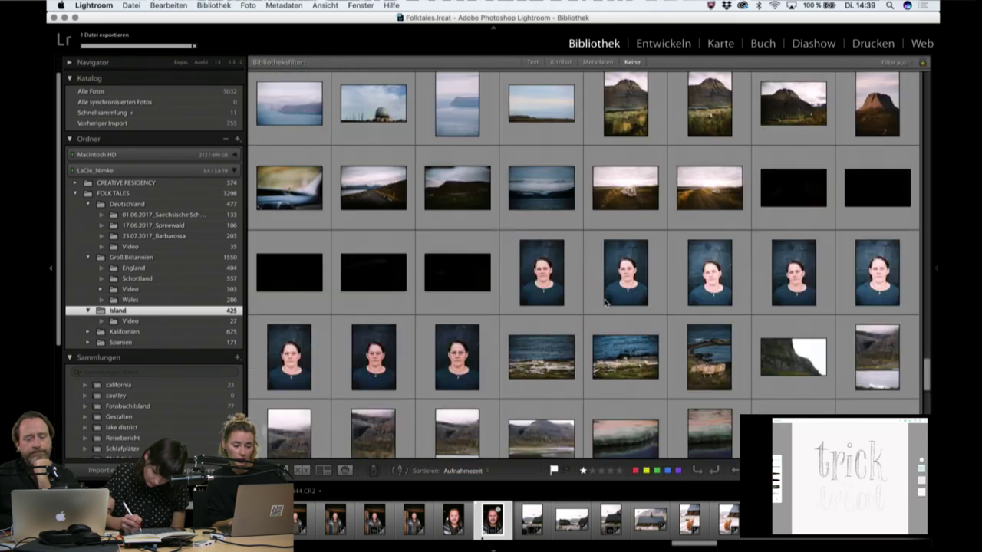
scroll(491, 289, "down", 1)
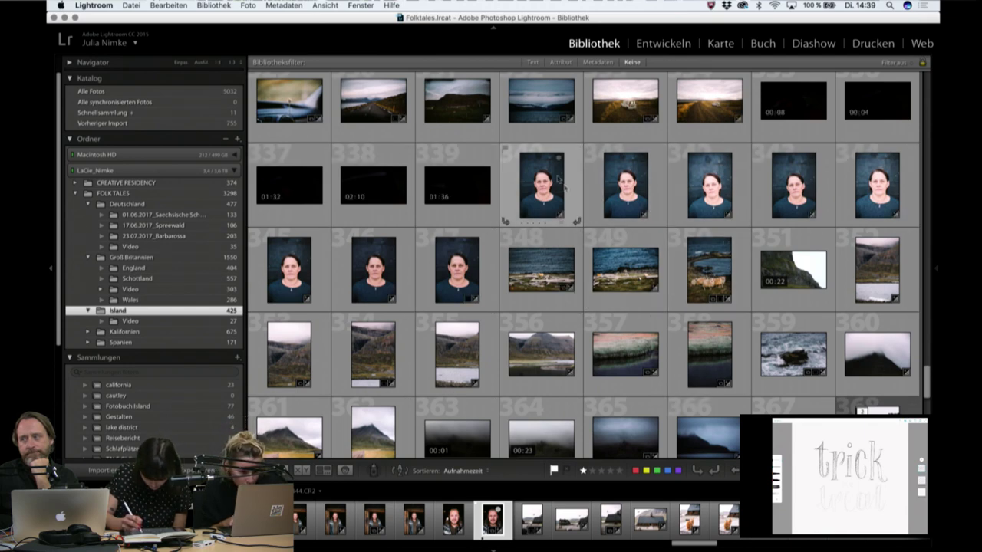
double_click(530, 161)
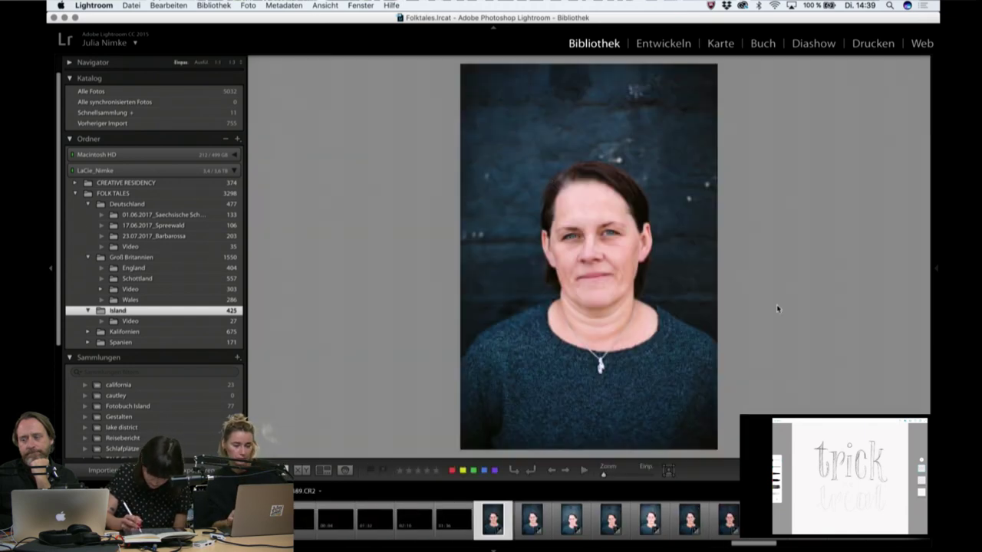
key("super+shift+e")
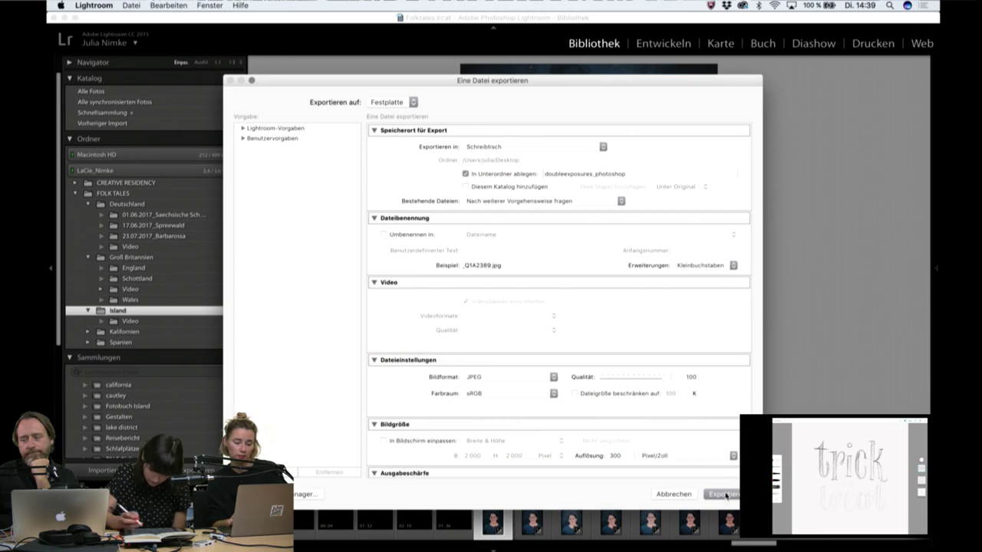
left_click(723, 495)
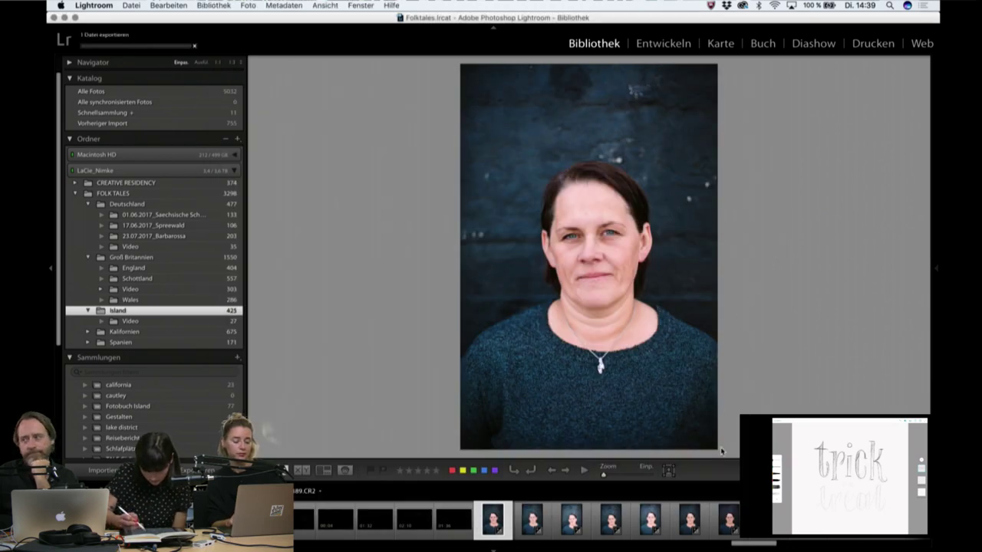
key("g")
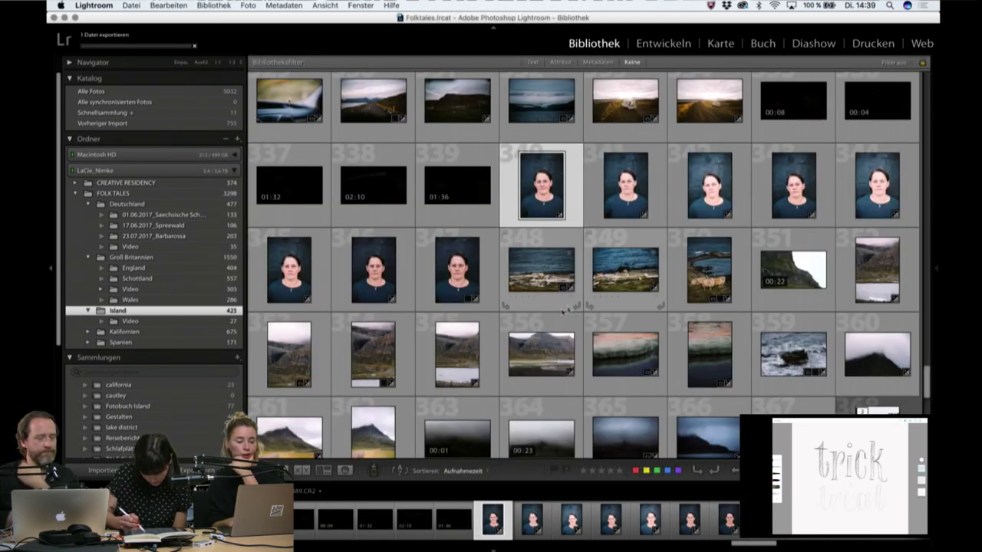
Scroll the Island grid down to the coastline, mountain and car shots near photo 400.
scroll(555, 359, "down", 2)
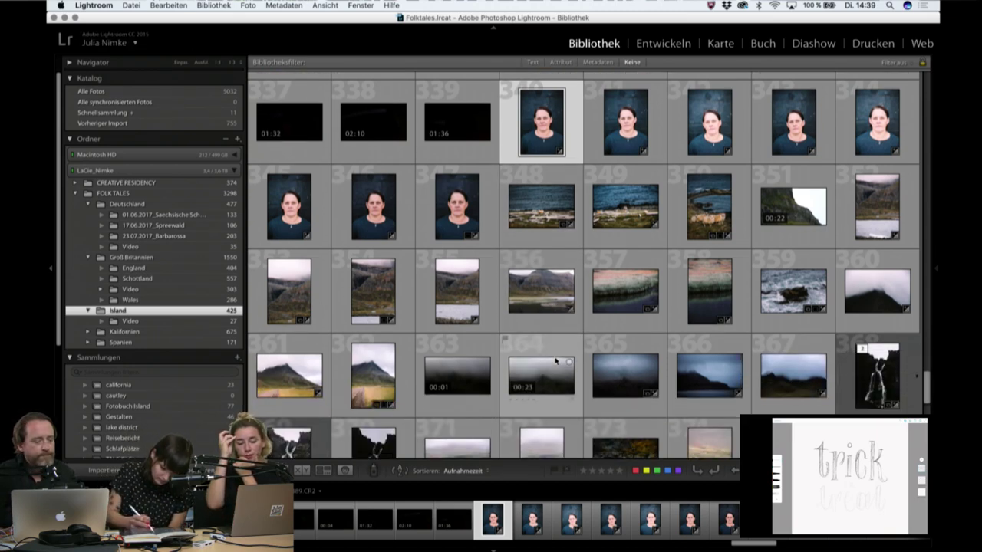
scroll(556, 359, "down", 2)
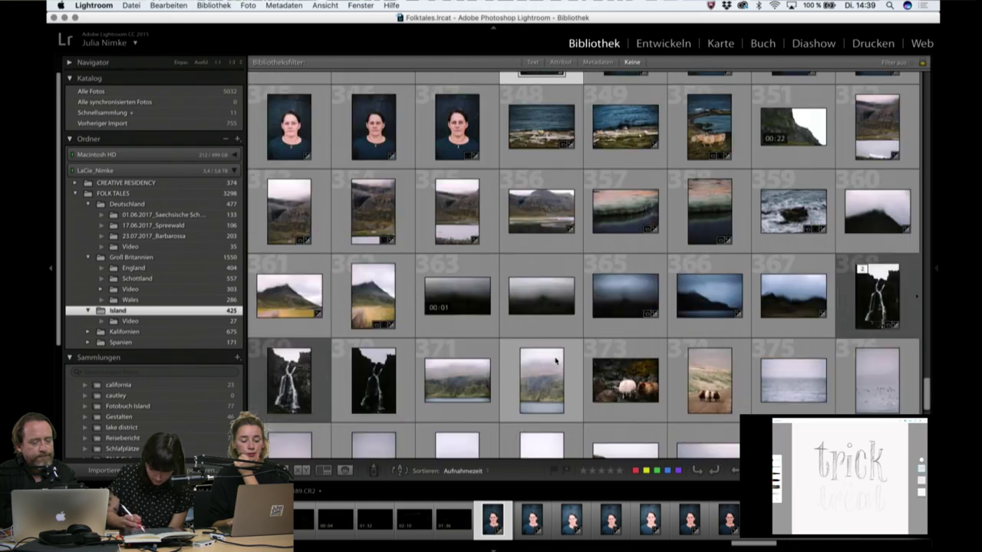
scroll(556, 360, "down", 1)
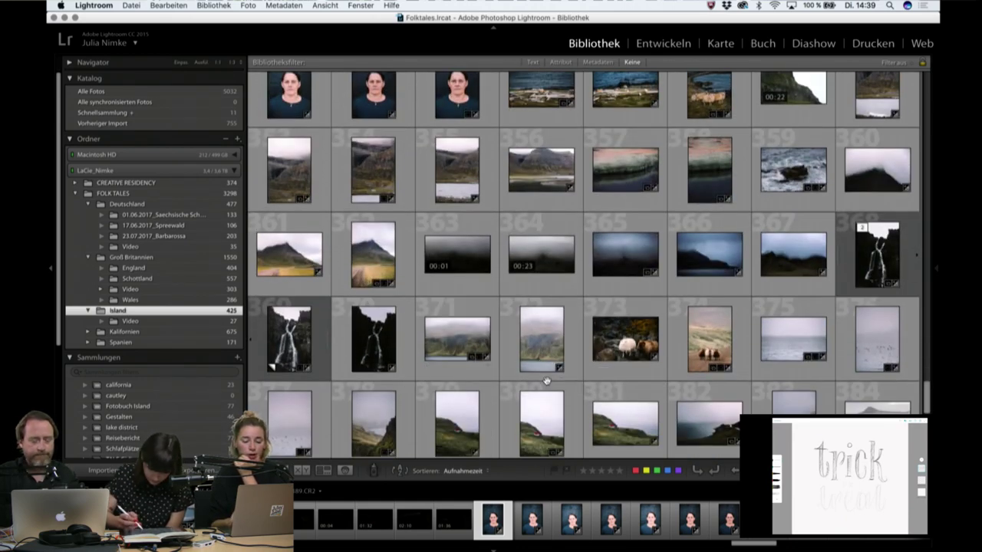
scroll(547, 381, "down", 2)
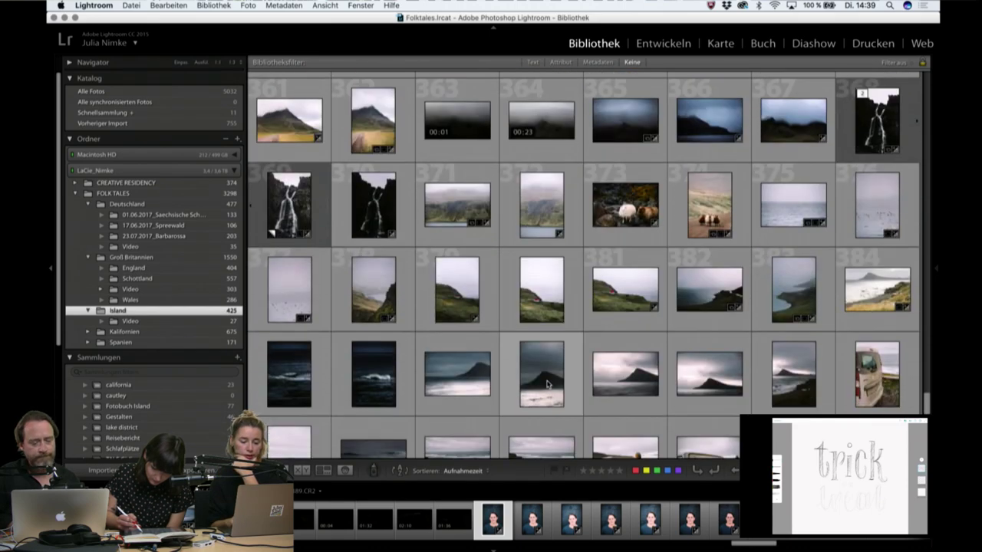
scroll(547, 381, "down", 2)
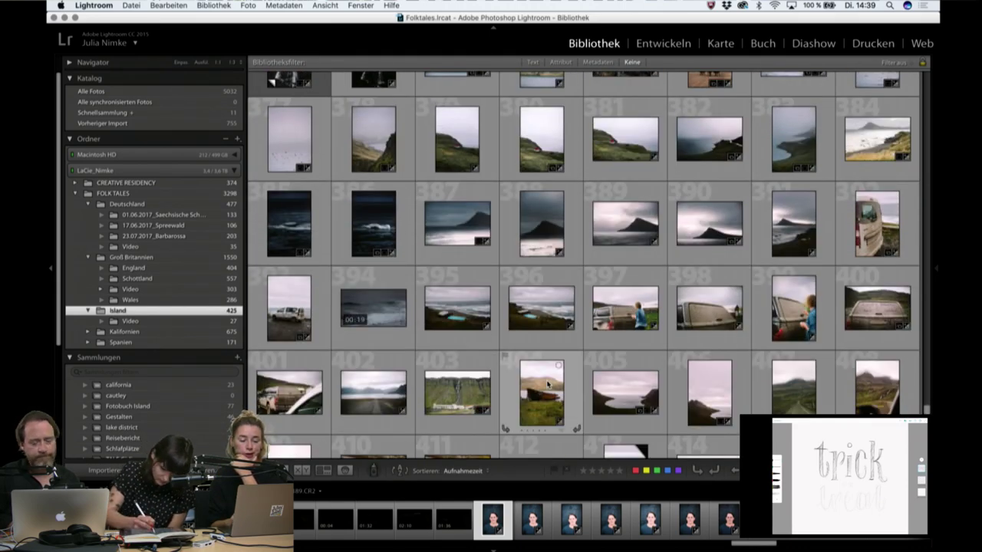
mouse_move(393, 546)
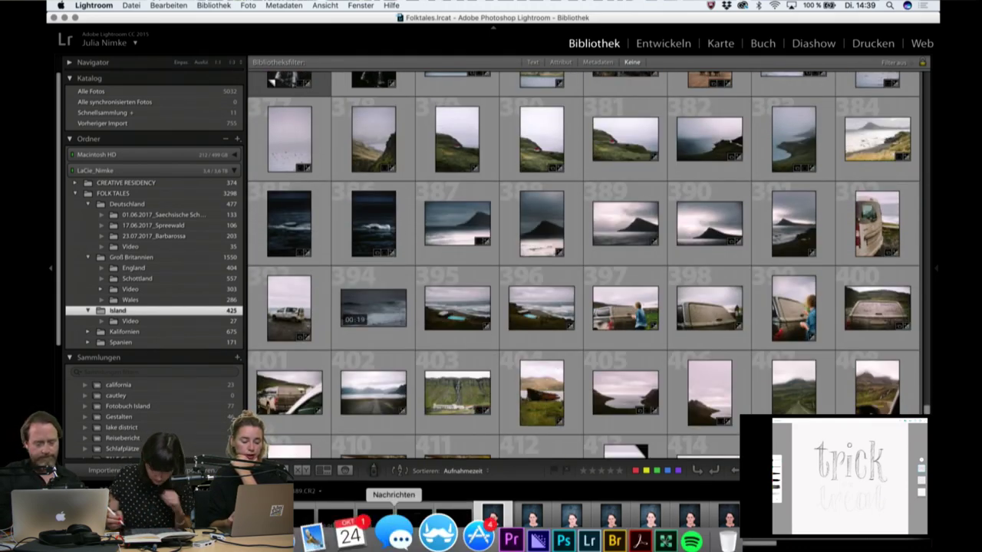
left_click(323, 537)
left_click(118, 322)
mouse_move(493, 421)
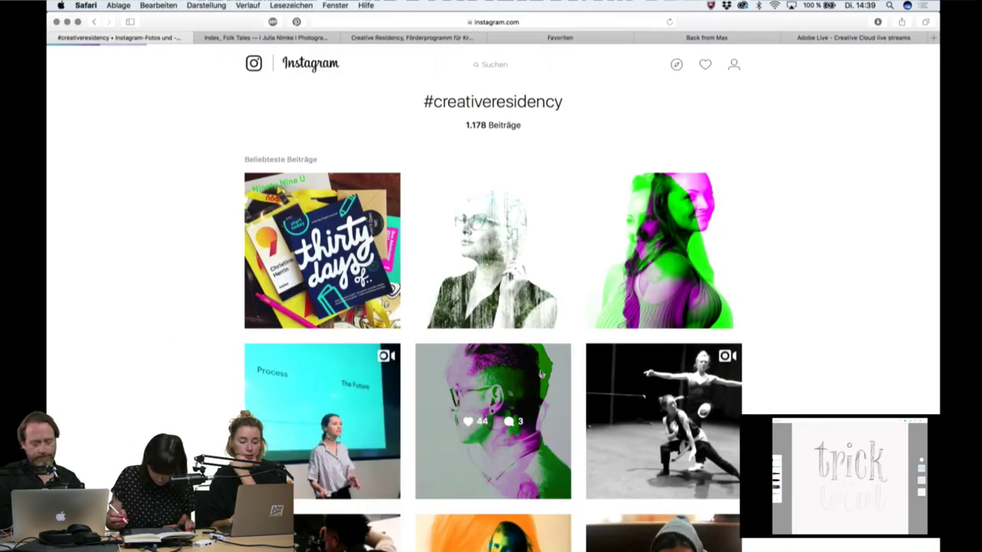
left_click(541, 374)
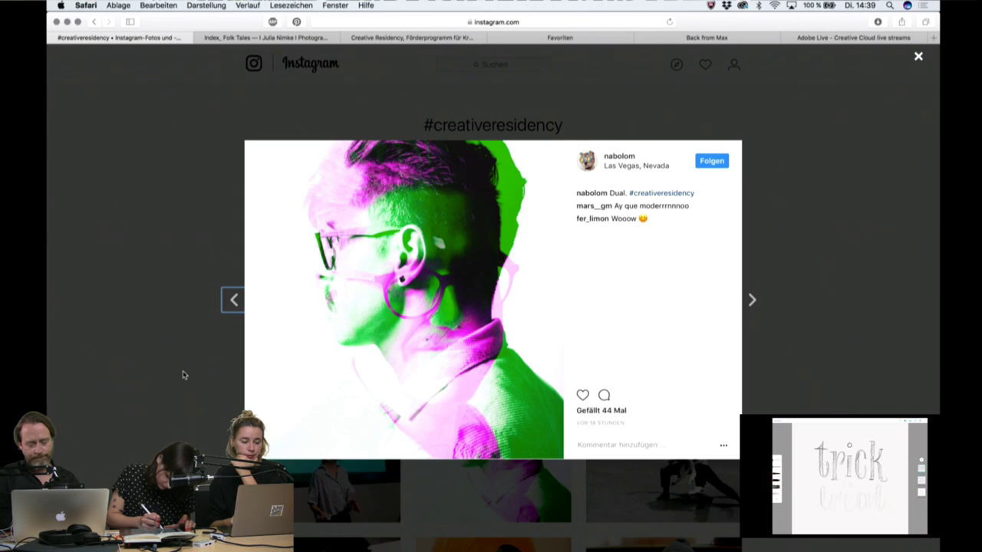
left_click(182, 375)
mouse_move(549, 532)
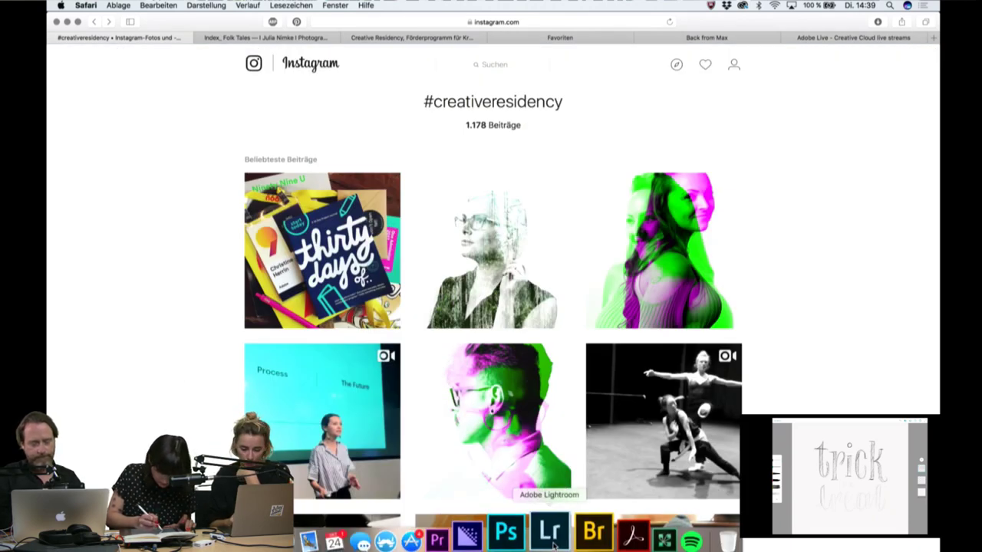
left_click(554, 542)
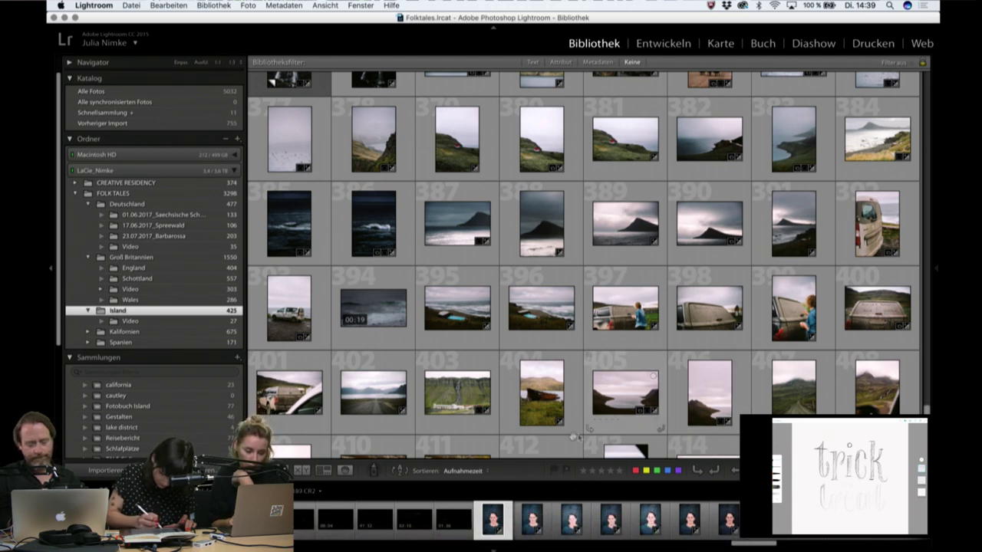
Scroll the Island grid back up to photos 305–336 with the doorway portraits and bearded man.
scroll(730, 418, "down", 3)
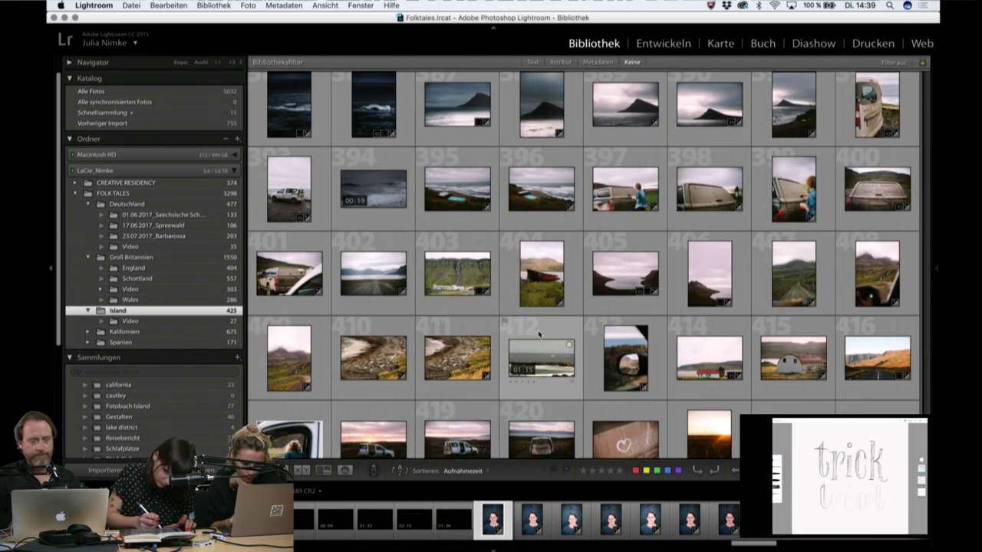
scroll(539, 334, "down", 3)
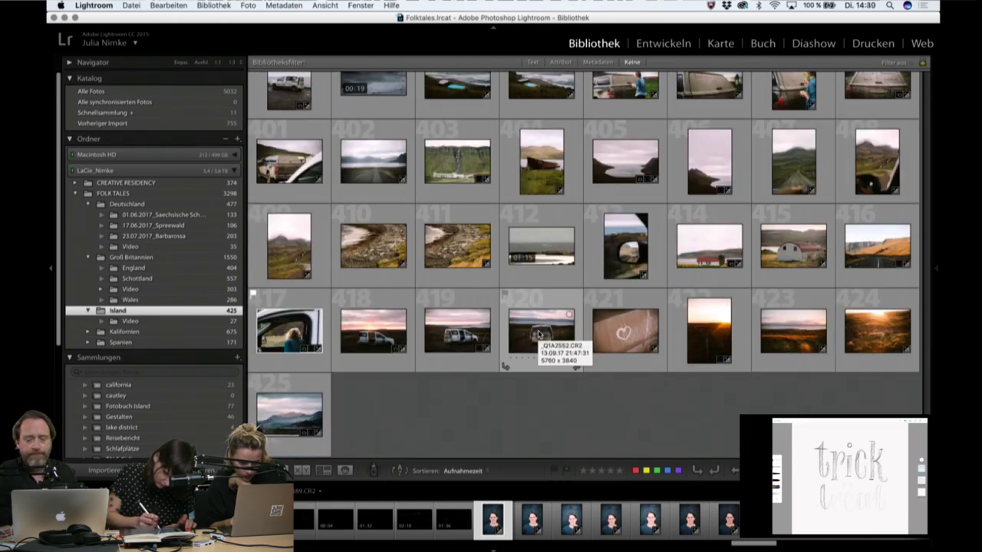
scroll(540, 334, "up", 3)
scroll(540, 334, "up", 3)
scroll(540, 334, "up", 2)
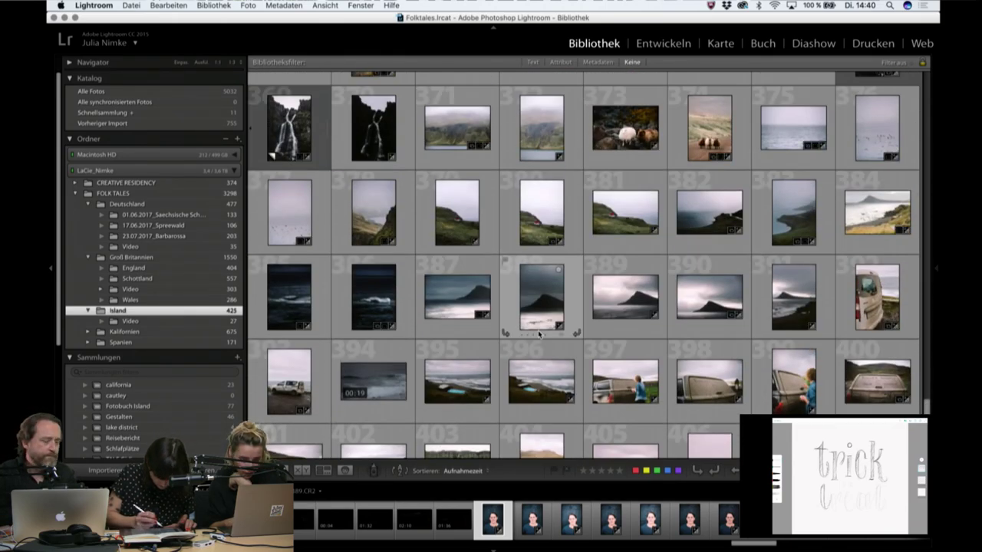
scroll(539, 334, "up", 2)
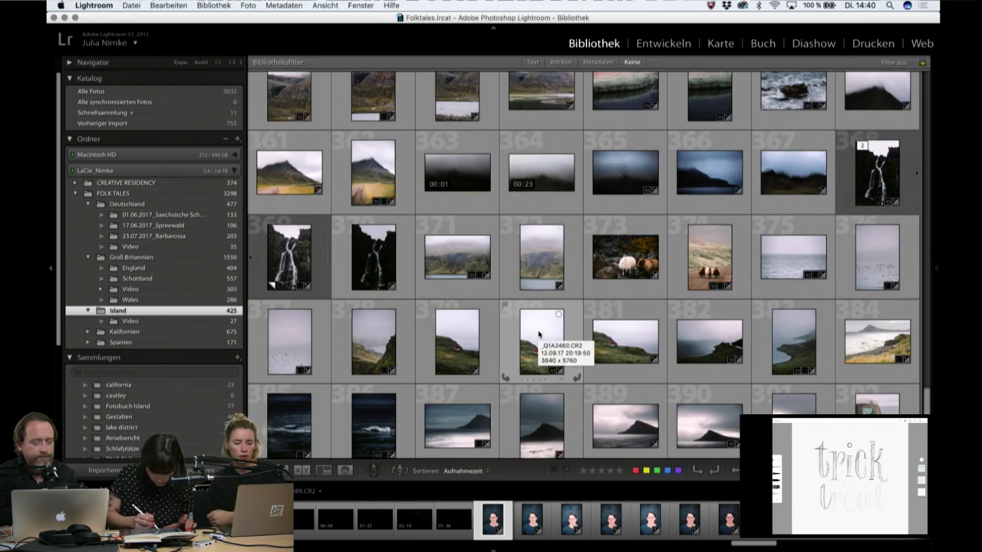
scroll(538, 335, "up", 2)
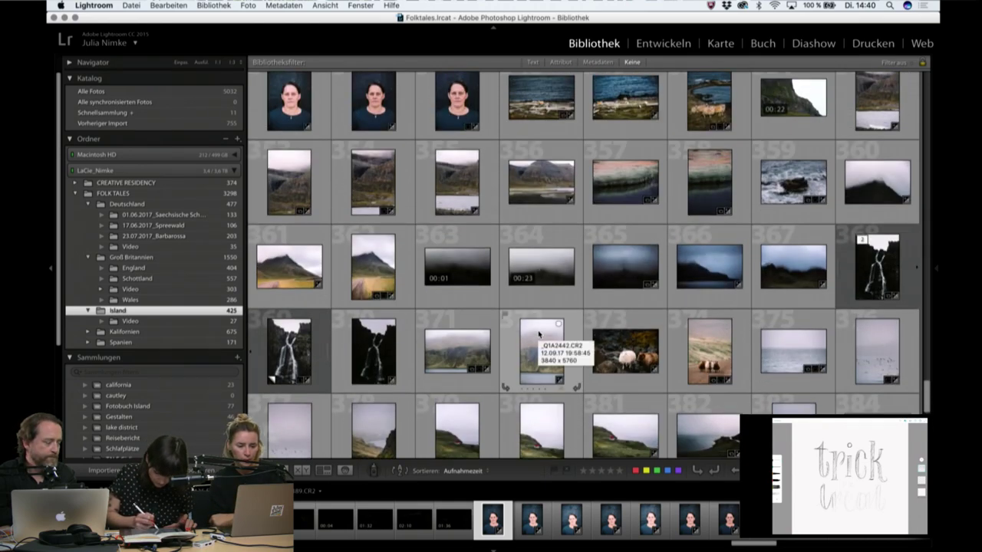
scroll(539, 334, "up", 2)
scroll(538, 329, "up", 3)
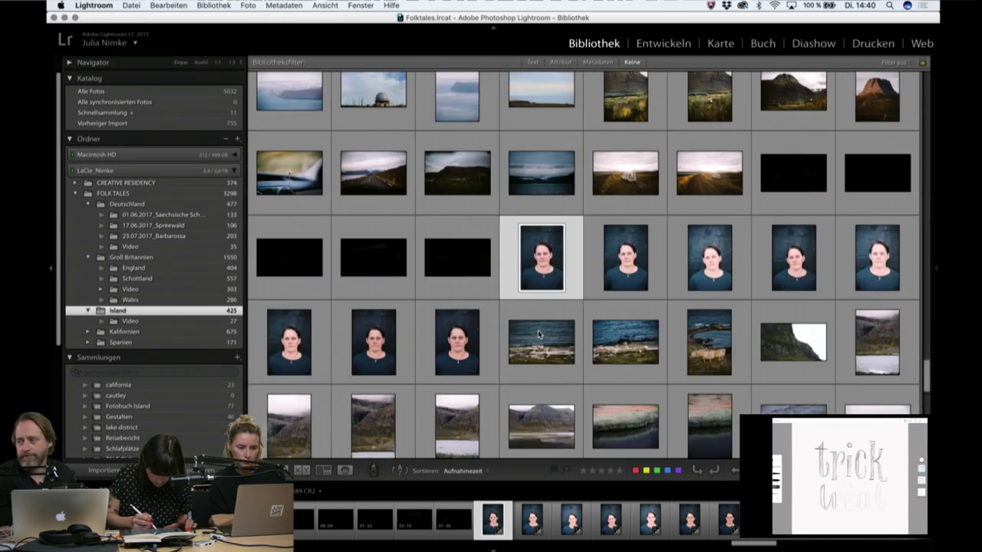
scroll(537, 330, "up", 3)
scroll(538, 334, "up", 2)
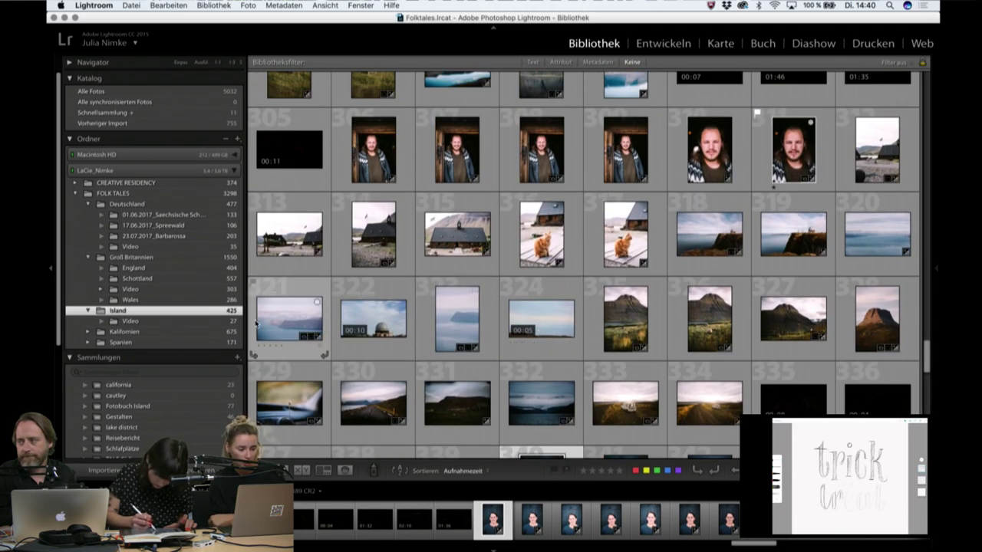
Show the Schottland folder and look through its wave photos.
left_click(184, 279)
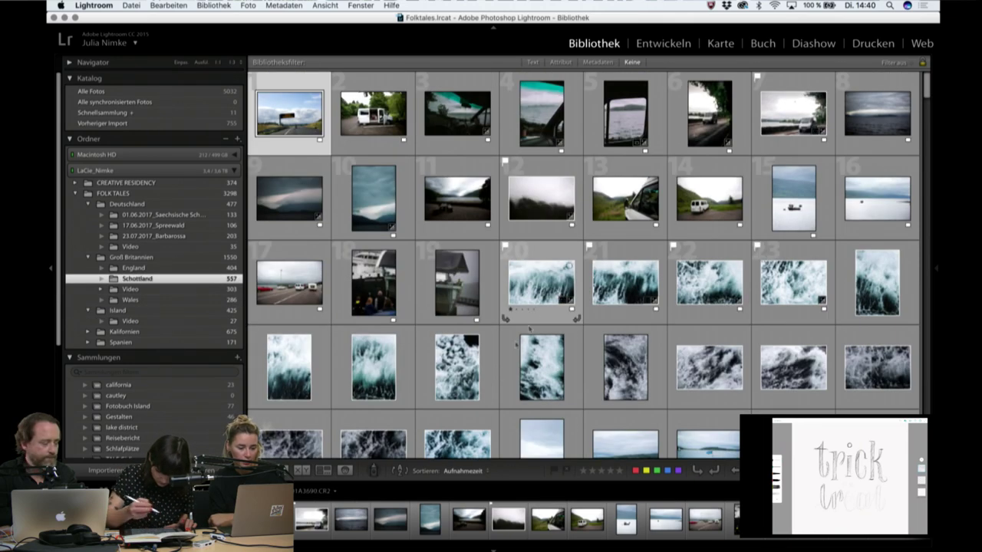
left_click(460, 367)
double_click(563, 373)
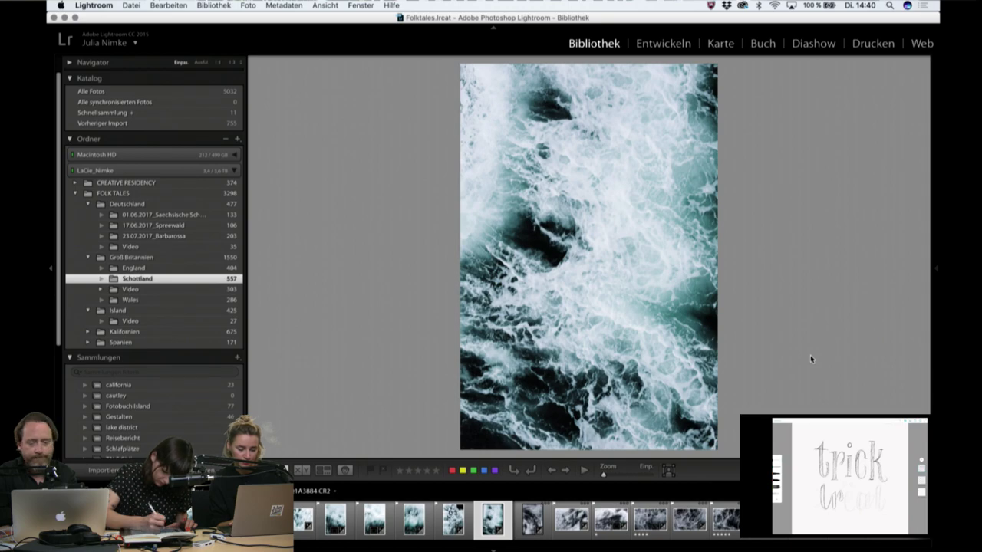
key("g")
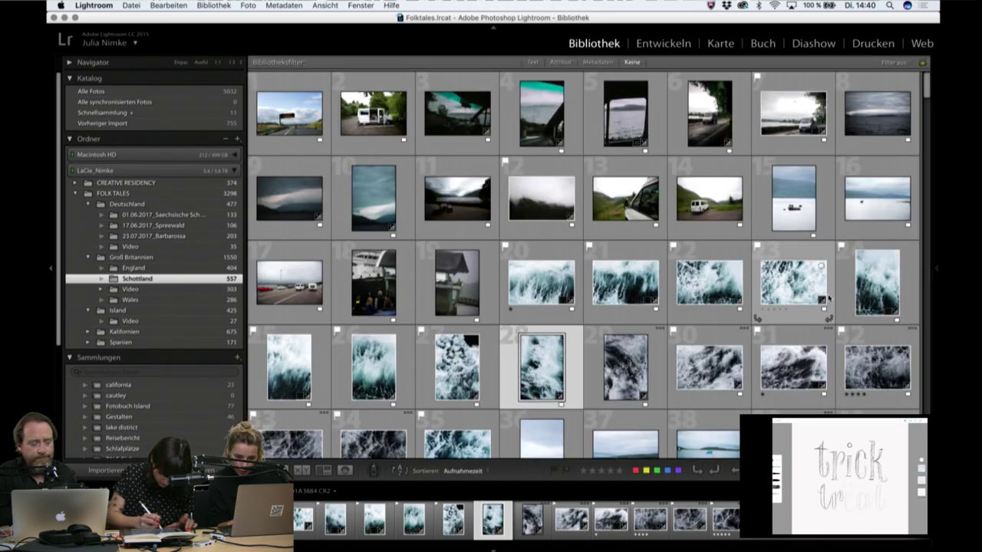
left_click(828, 298)
scroll(645, 338, "down", 3)
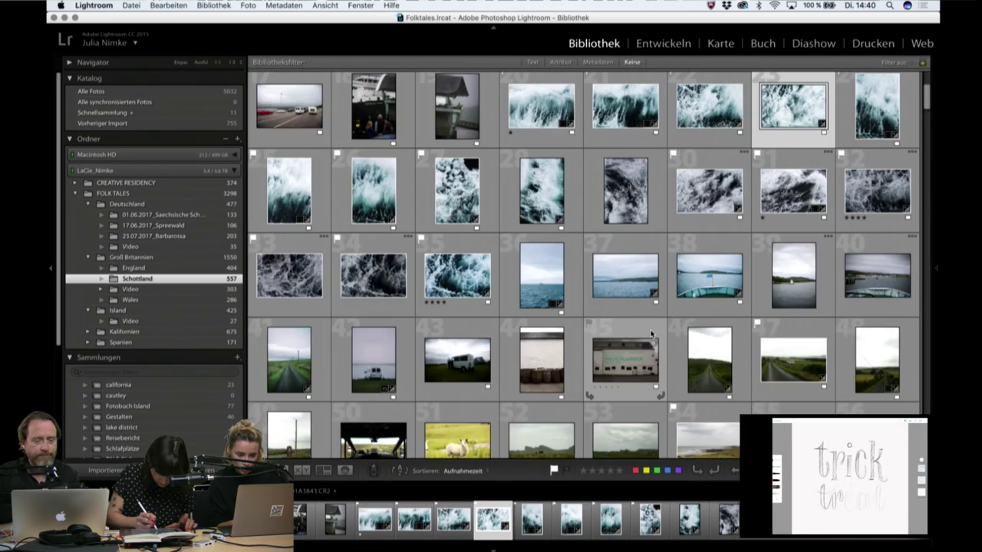
scroll(650, 334, "down", 3)
scroll(651, 333, "down", 1)
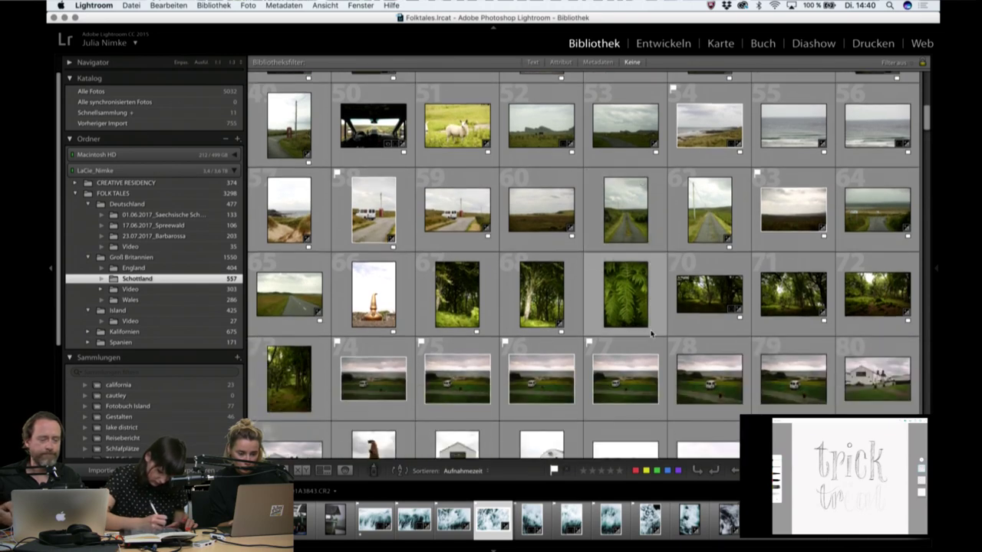
Export the fern photo as a JPEG to doubleexposures_photoshop.
left_click(624, 295)
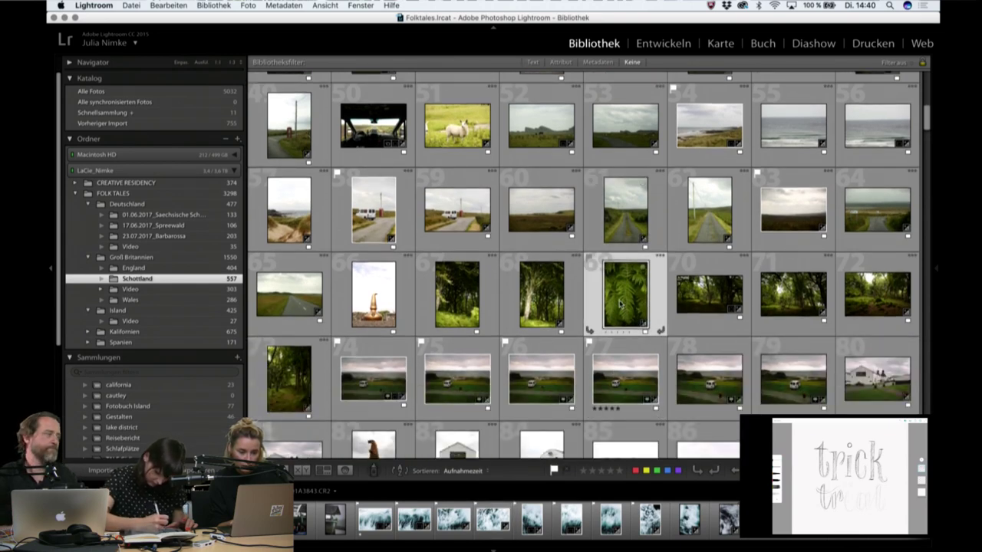
key("e")
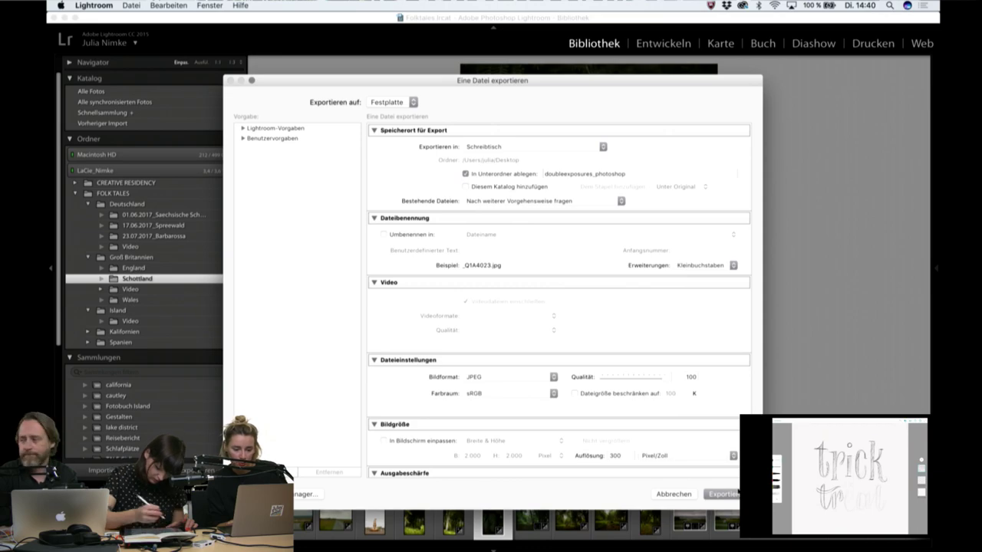
key("Return")
key("g")
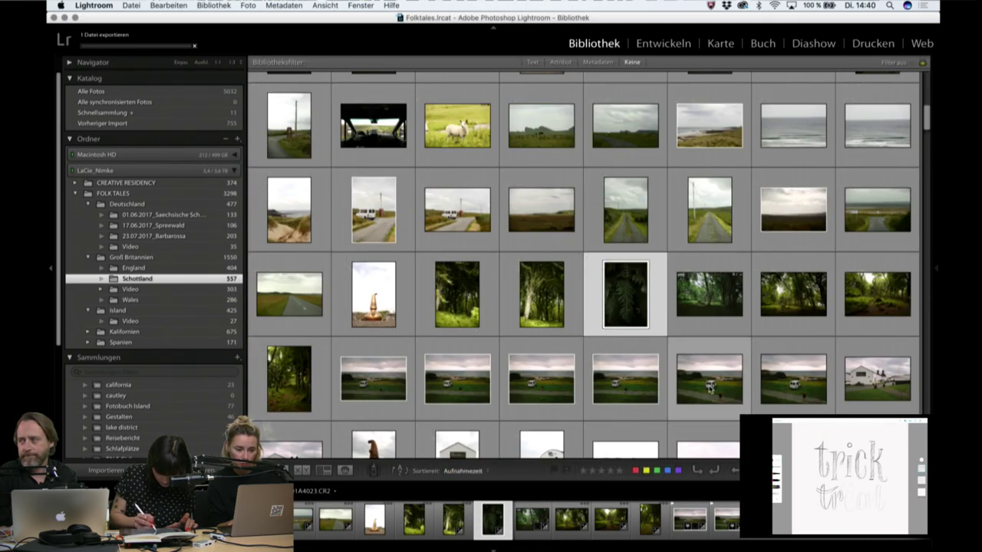
Export the tall wave-spray photo as a JPEG with the same settings.
scroll(579, 236, "up", 2)
scroll(579, 236, "up", 2)
scroll(579, 237, "up", 2)
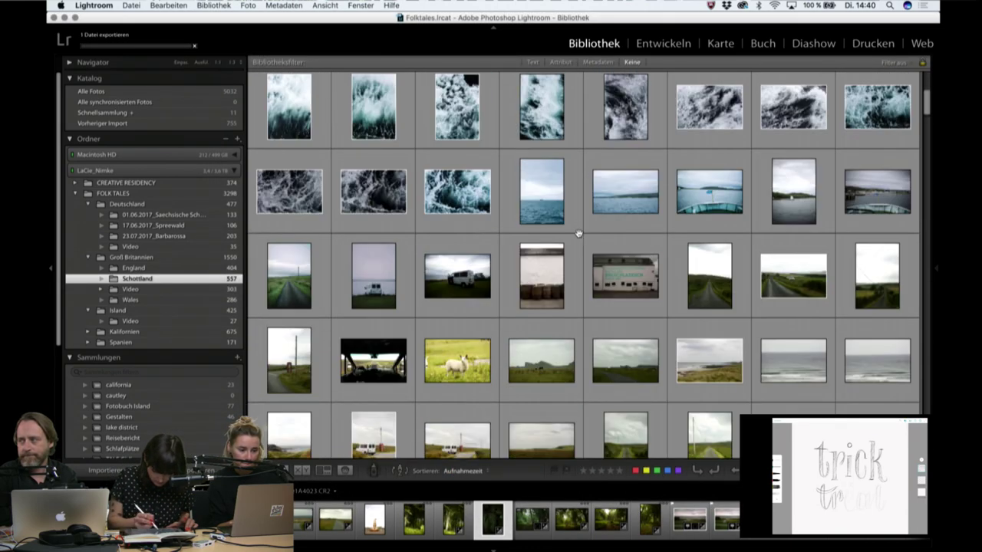
scroll(579, 236, "up", 1)
scroll(579, 236, "up", 2)
scroll(579, 237, "up", 2)
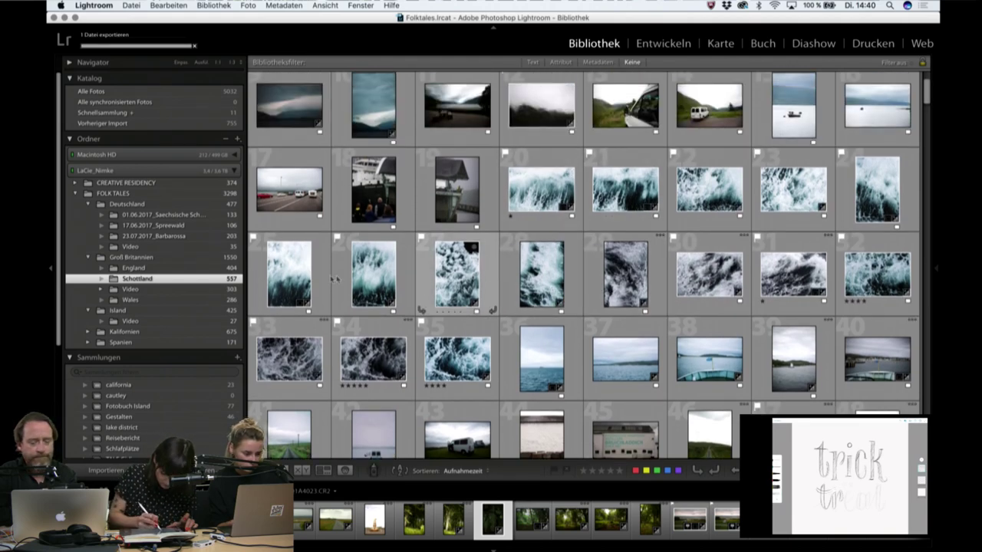
left_click(374, 274)
double_click(300, 276)
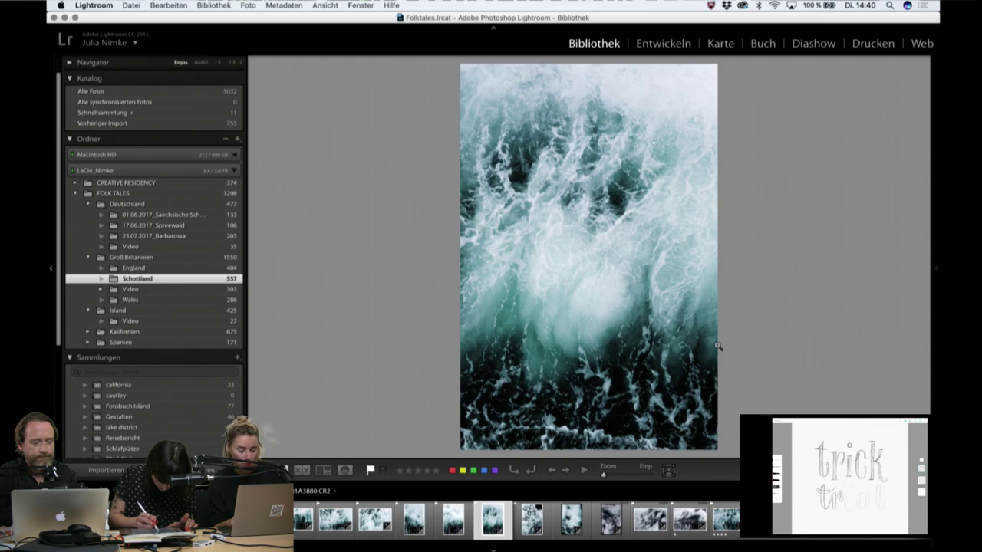
key("super+shift+e")
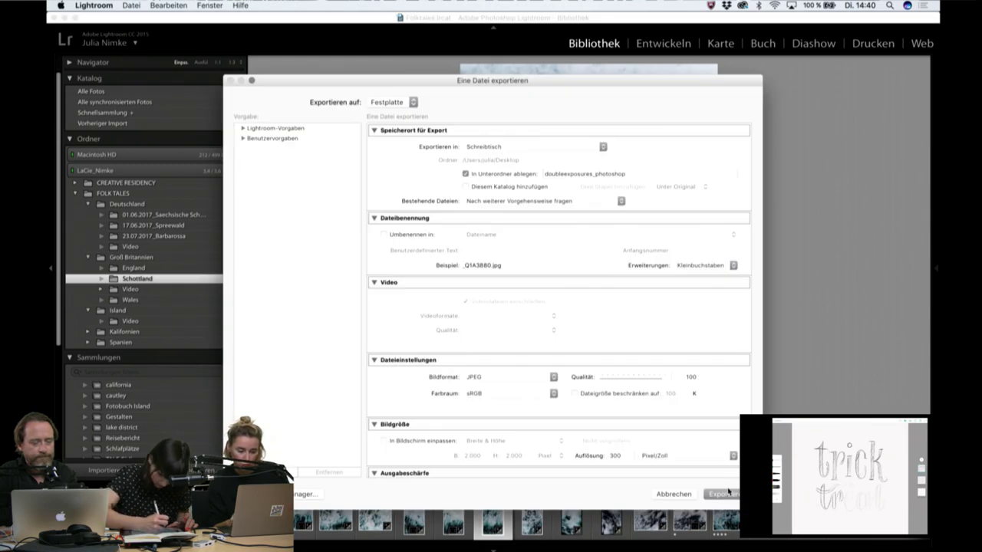
left_click(730, 495)
key("g")
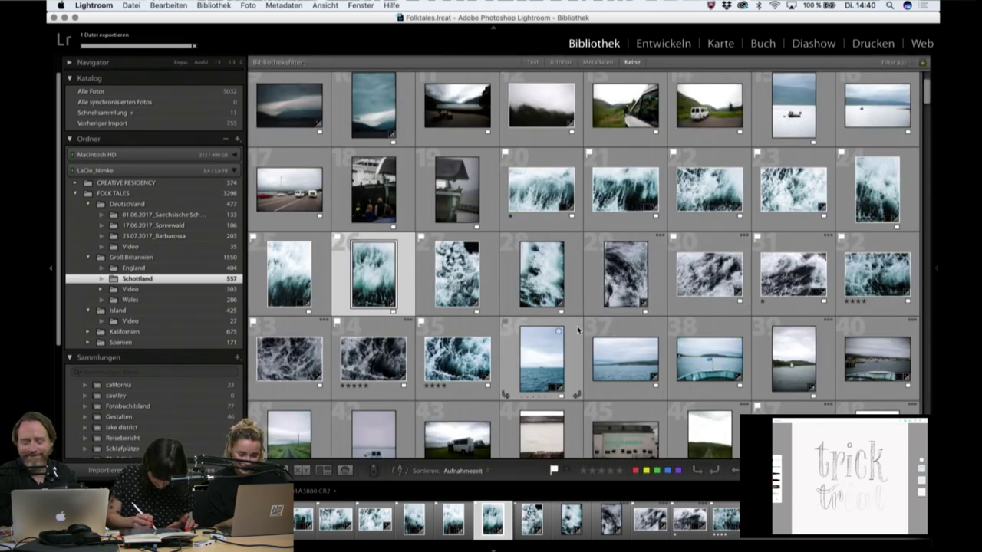
Scroll down to photo 158, the dark cloud-covered Schottland mountain shot, and open it in Loupe.
scroll(576, 330, "down", 5)
scroll(577, 329, "down", 5)
scroll(577, 330, "down", 3)
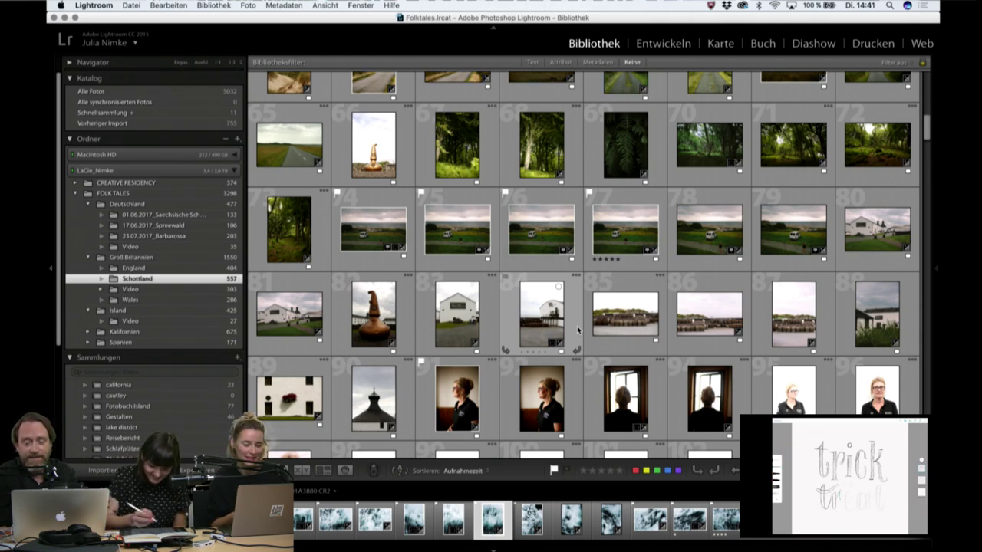
scroll(516, 307, "down", 2)
scroll(516, 306, "down", 2)
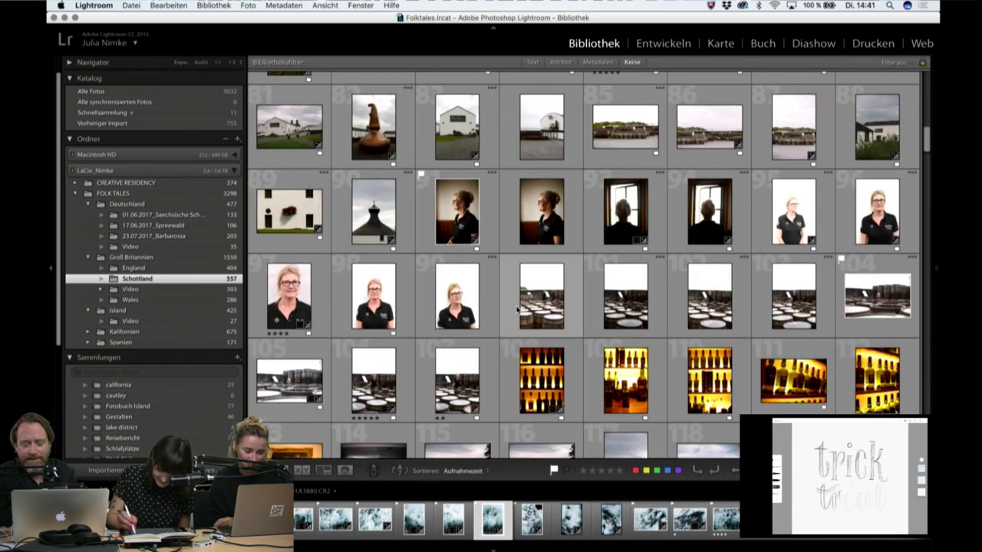
scroll(516, 307, "down", 2)
scroll(542, 375, "down", 2)
scroll(543, 374, "down", 1)
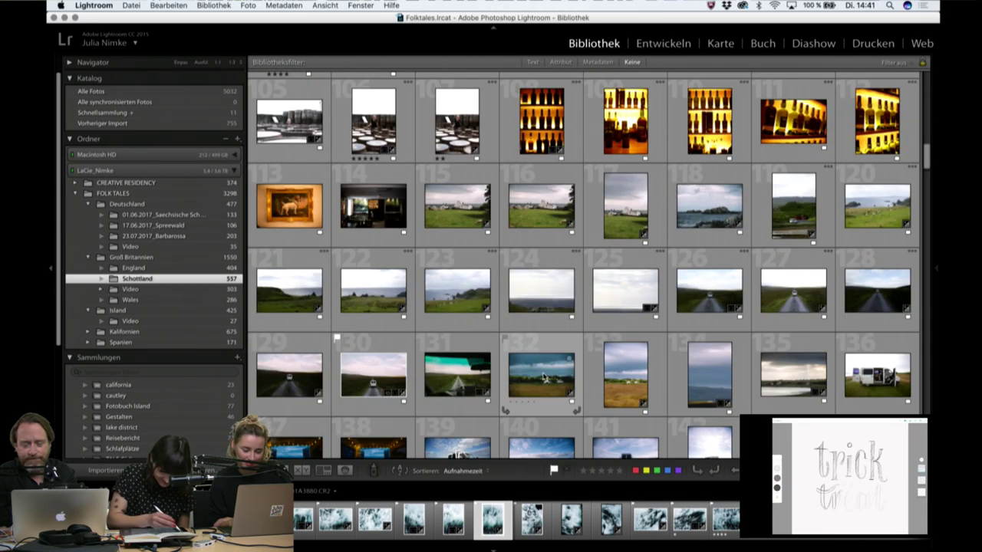
scroll(543, 374, "down", 2)
scroll(543, 374, "down", 2)
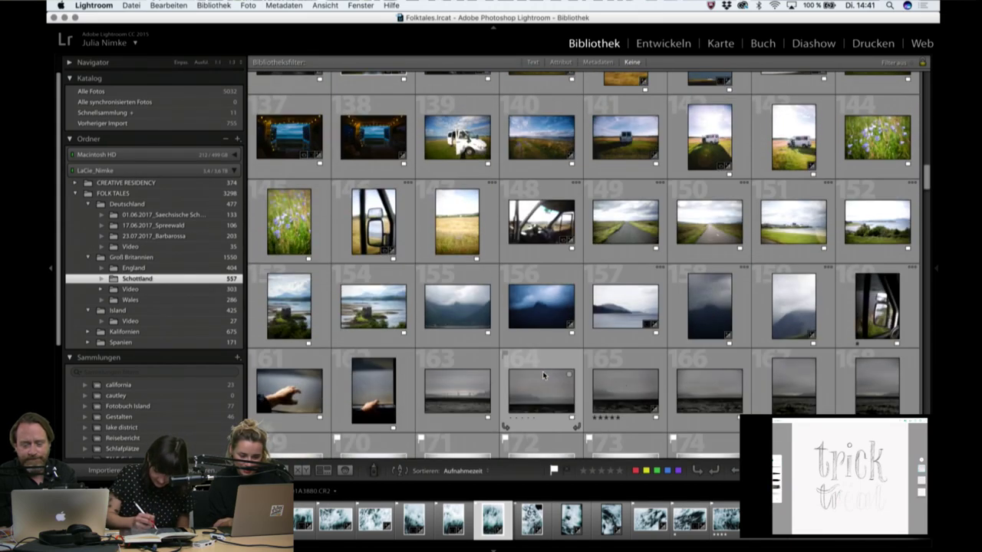
scroll(543, 374, "down", 1)
double_click(715, 242)
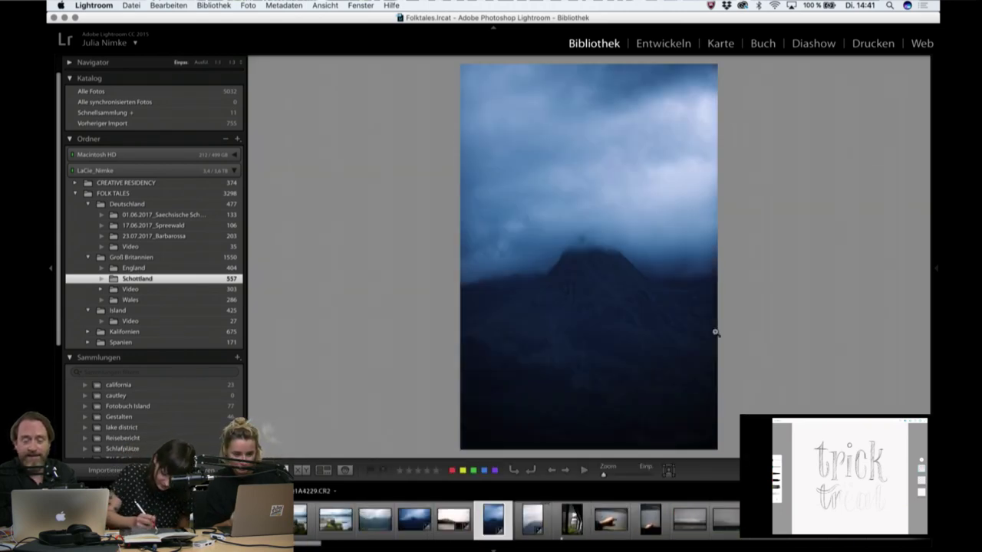
In Develop, raise Belichtung in Grundeinstellungen to brighten the whole mountain photo.
key("d")
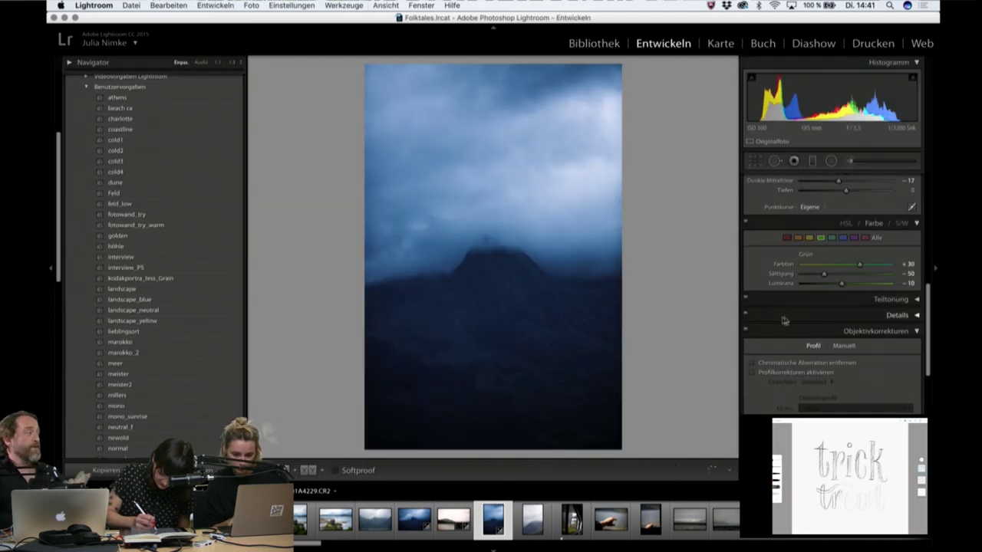
scroll(813, 292, "up", 5)
scroll(828, 299, "up", 5)
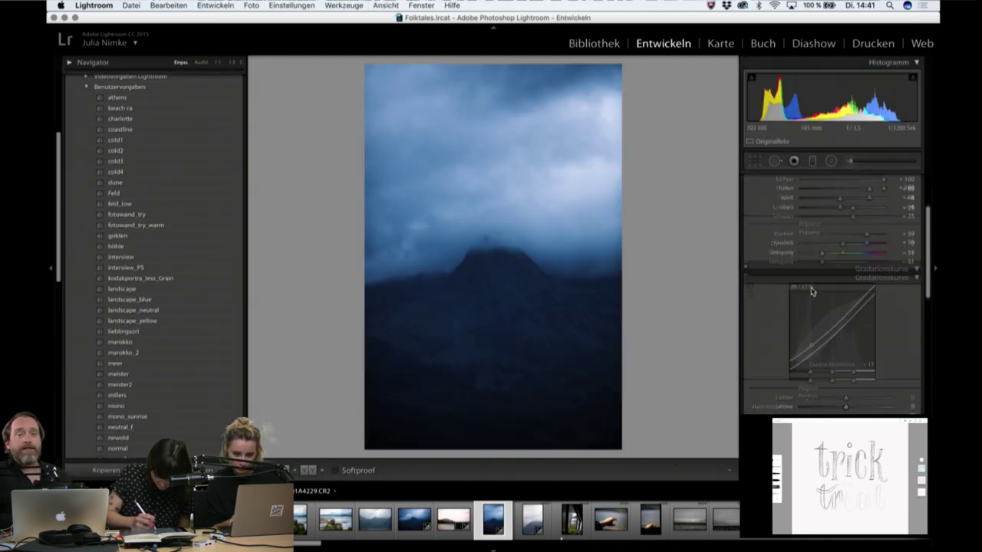
scroll(851, 307, "up", 5)
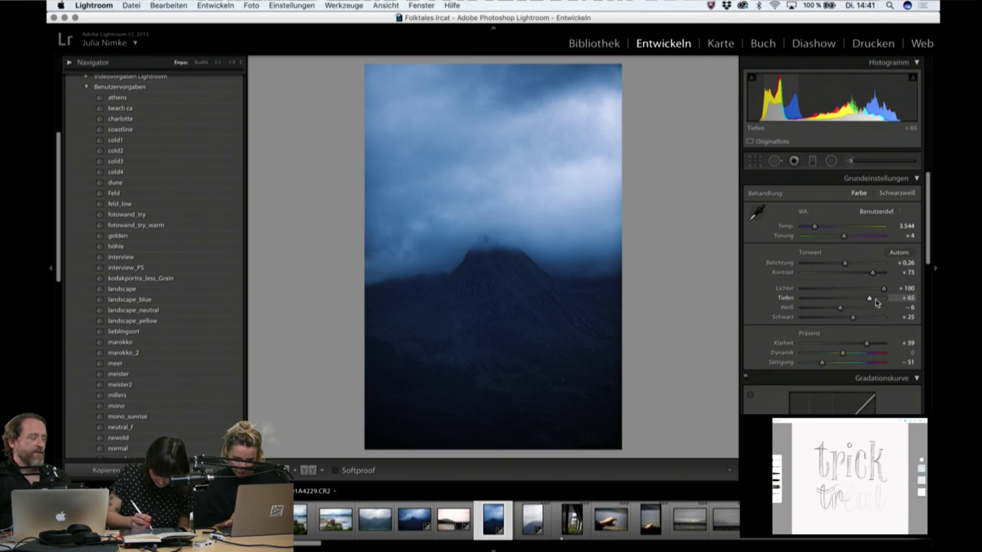
left_click_drag(849, 266, 850, 269)
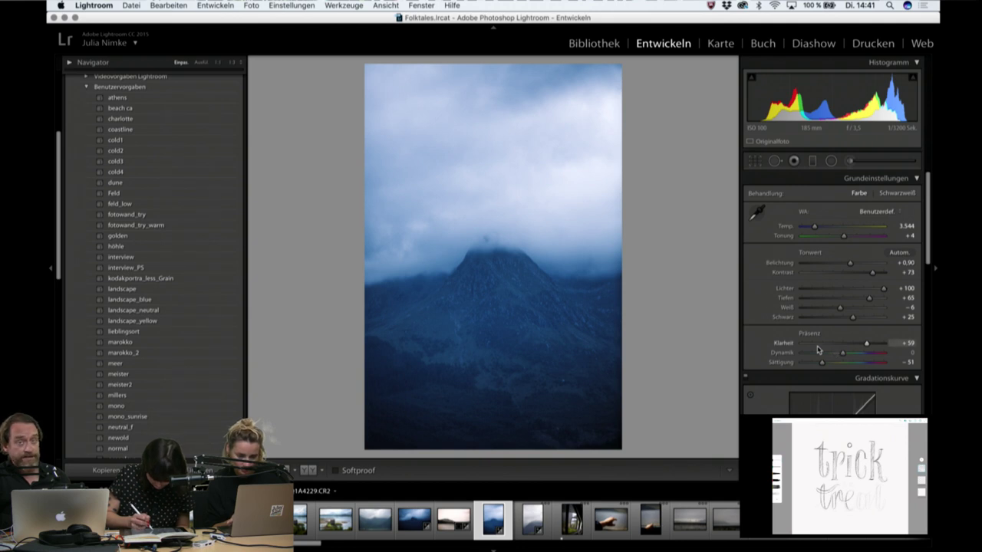
Draw a graduated filter up from the bottom and lower its Belichtung to darken the foreground.
left_click(813, 163)
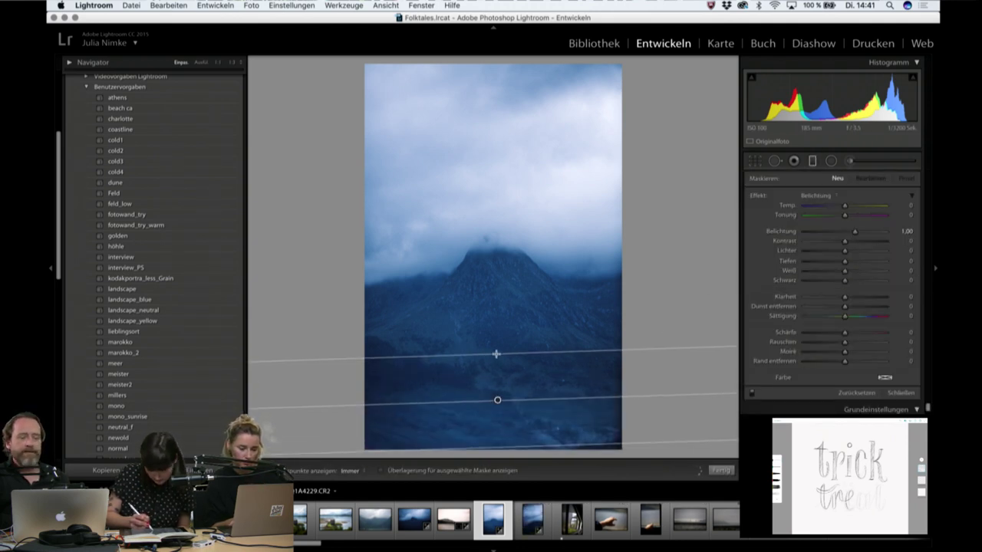
left_click_drag(499, 449, 500, 352)
left_click_drag(855, 231, 837, 233)
Move the graduated filter slightly higher, then export the mountain photo as JPEG to doubleexposures_photoshop.
left_click_drag(498, 399, 499, 376)
left_click(901, 393)
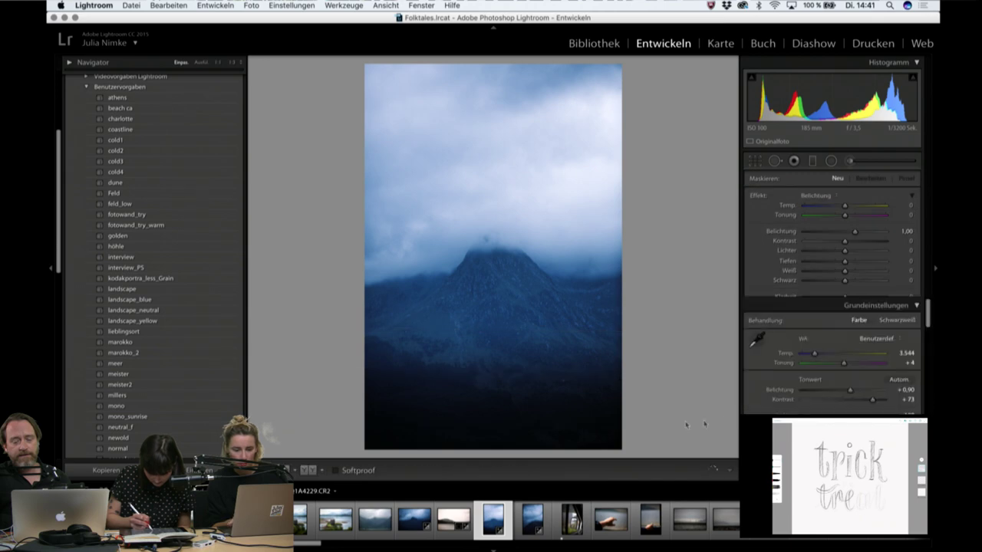
key("super+shift+e")
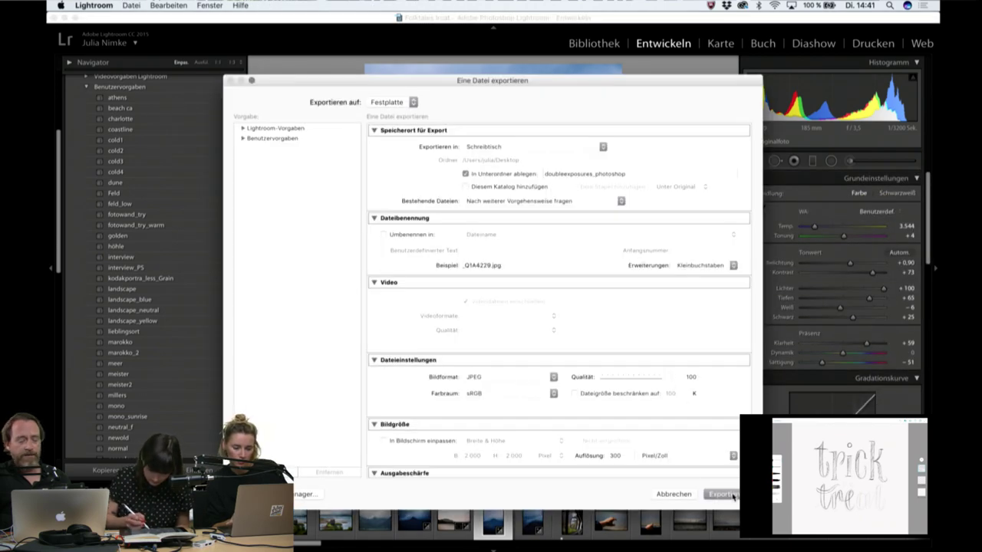
left_click(727, 491)
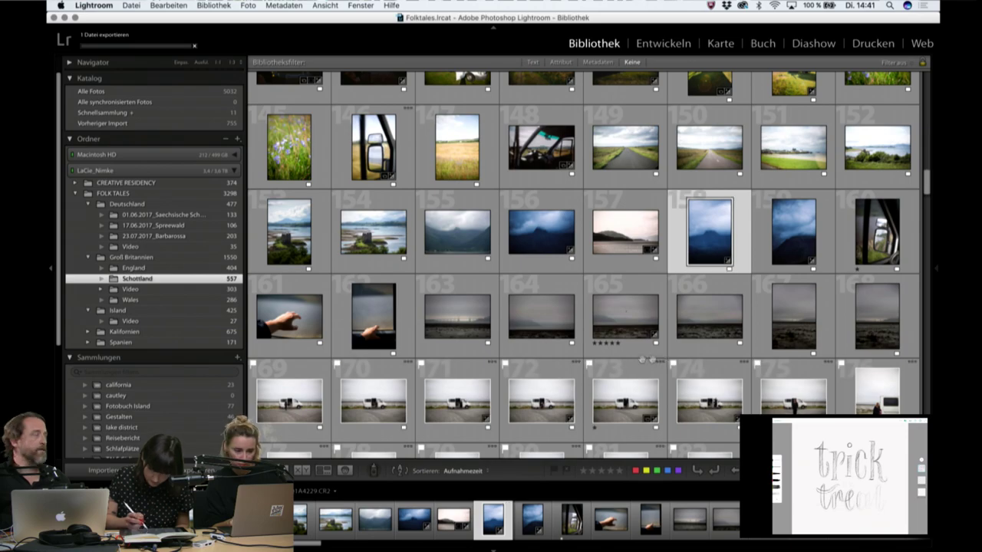
Scroll back up the grid and select the Wales folder in the Folders panel.
scroll(527, 321, "up", 2)
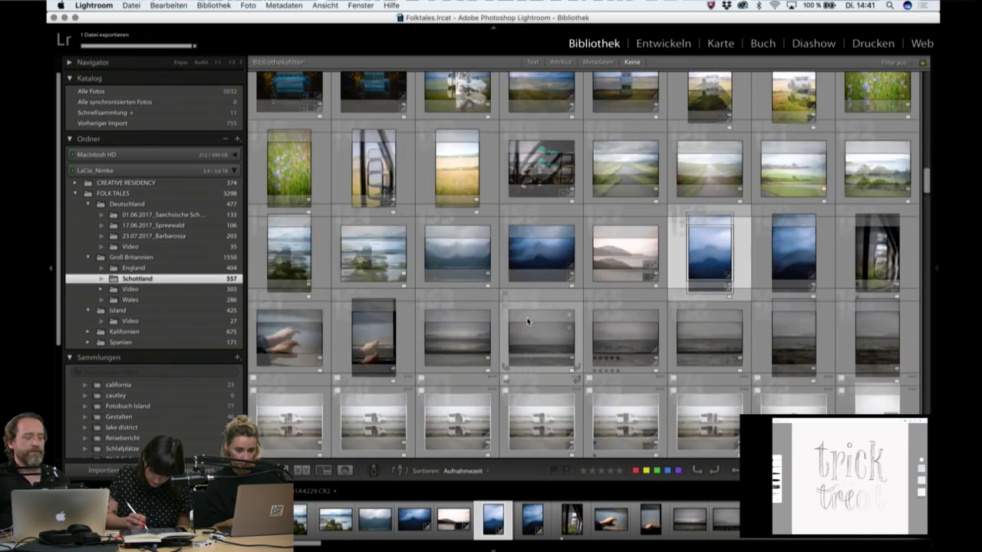
scroll(527, 322, "up", 2)
scroll(527, 322, "up", 3)
scroll(527, 321, "up", 3)
scroll(527, 322, "up", 2)
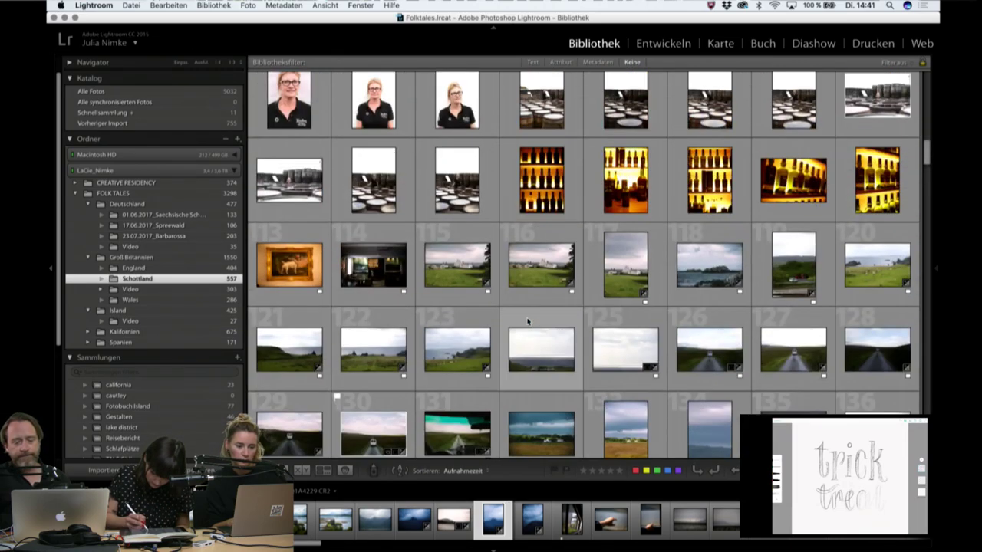
scroll(527, 321, "up", 2)
scroll(527, 321, "up", 2)
scroll(527, 321, "up", 1)
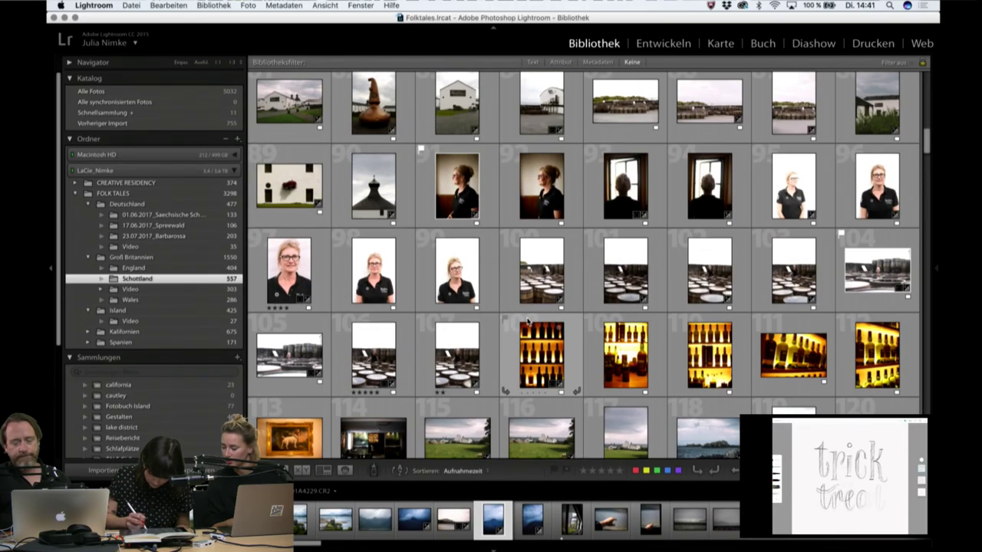
scroll(527, 321, "up", 2)
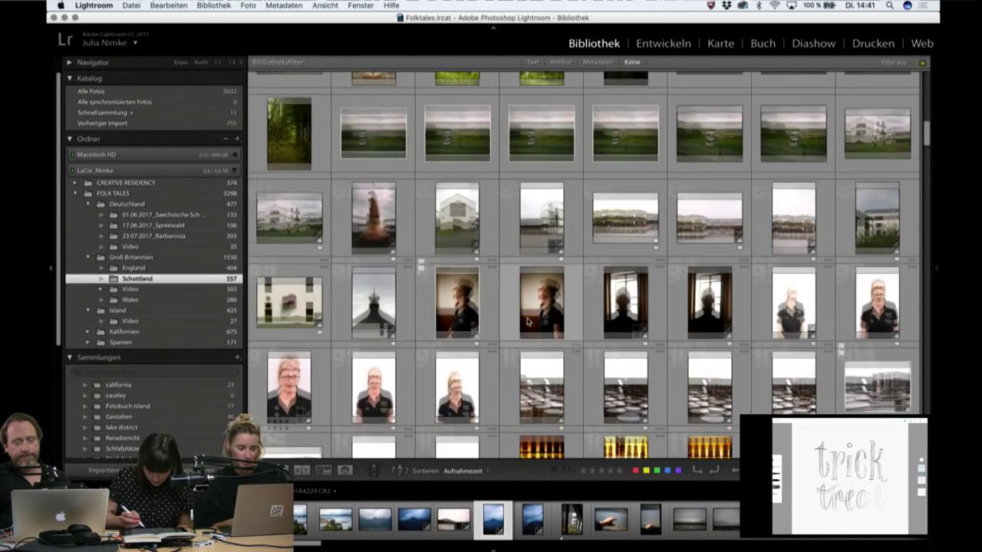
scroll(526, 322, "up", 2)
scroll(526, 322, "up", 2)
scroll(526, 321, "up", 1)
scroll(527, 321, "up", 3)
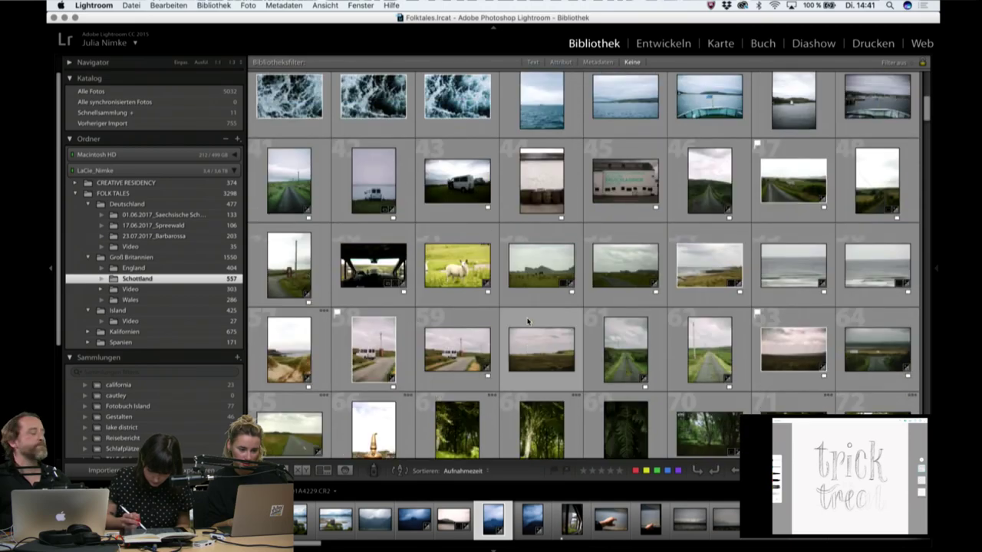
scroll(527, 321, "up", 2)
scroll(527, 321, "up", 1)
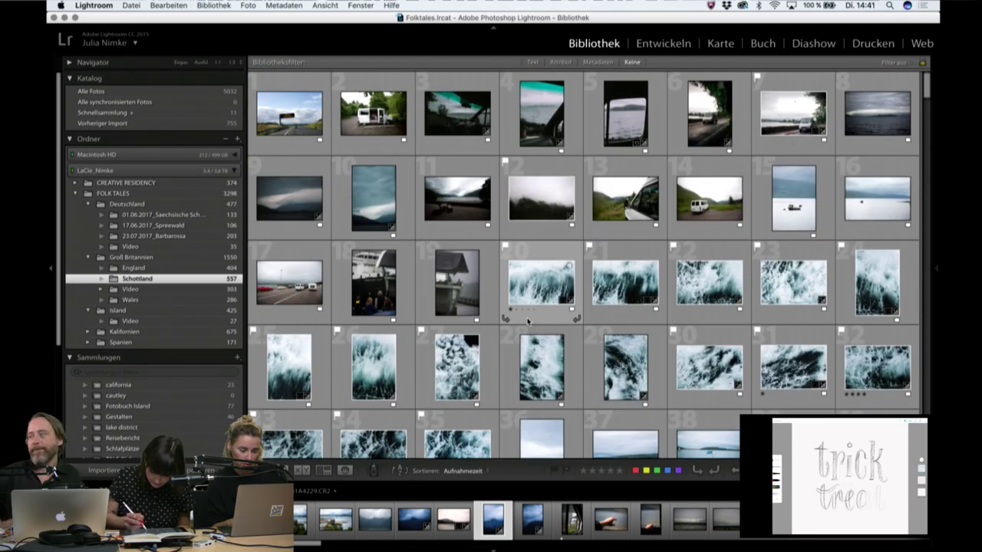
left_click(176, 302)
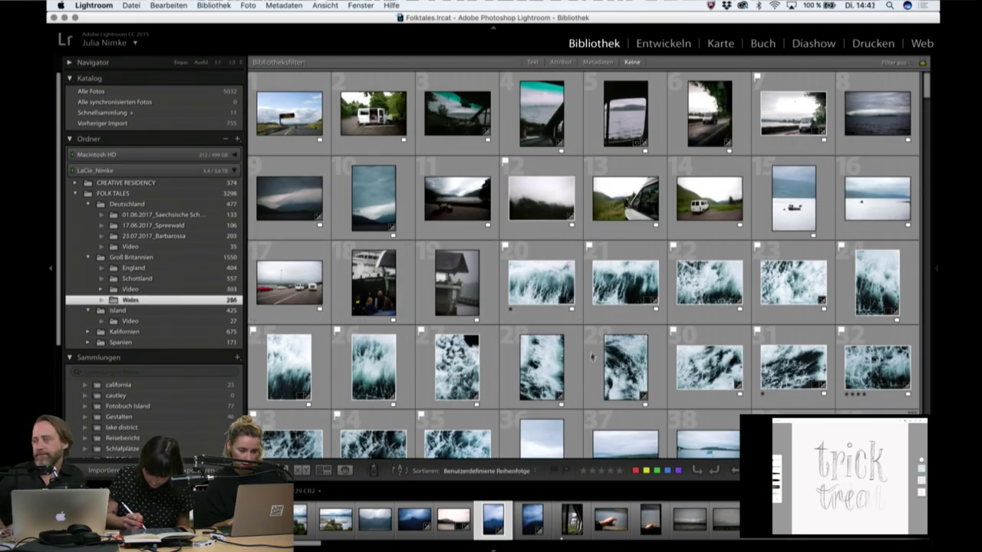
Scroll the Wales grid down to photos around 160–190 of green valleys and van interiors.
scroll(537, 358, "down", 1)
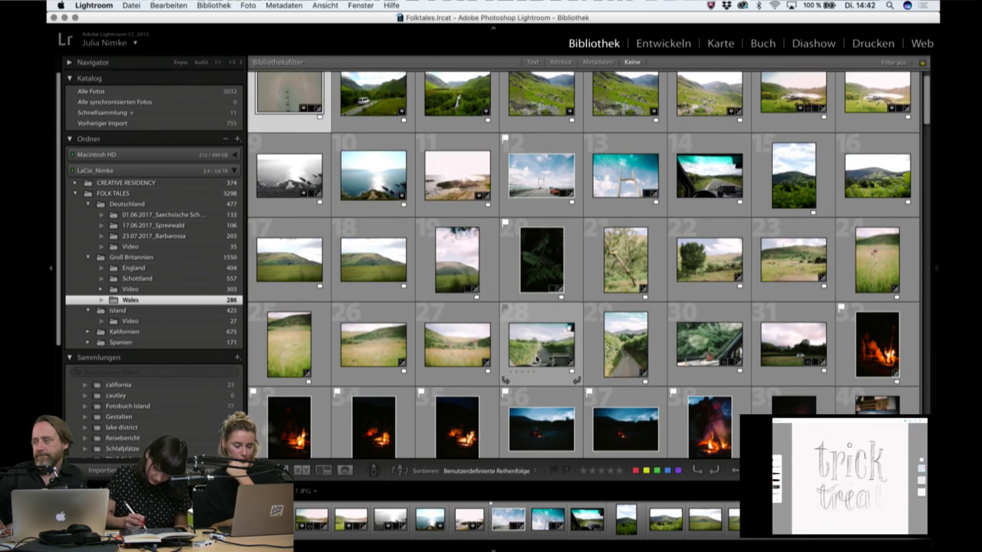
scroll(536, 355, "down", 2)
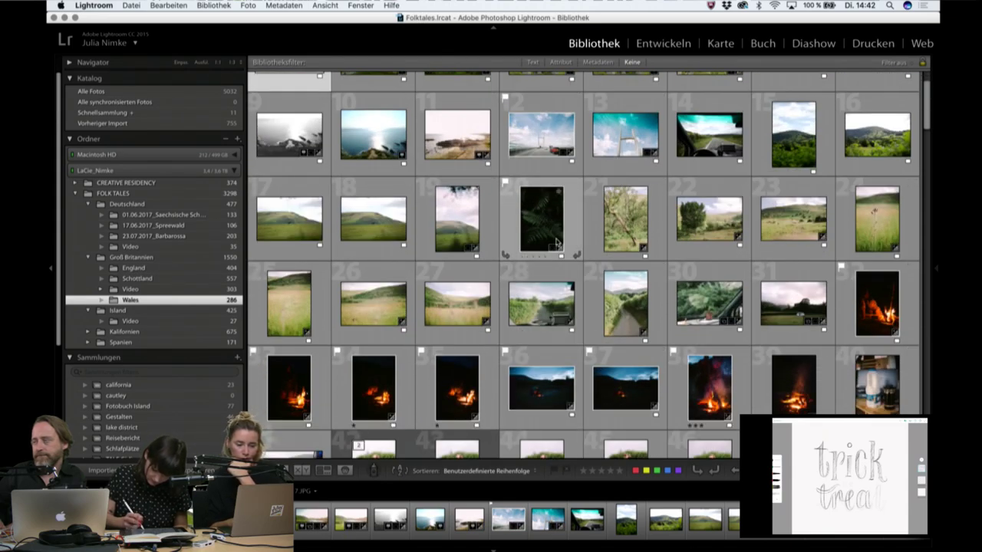
scroll(557, 242, "down", 3)
scroll(548, 353, "down", 1)
scroll(538, 352, "down", 6)
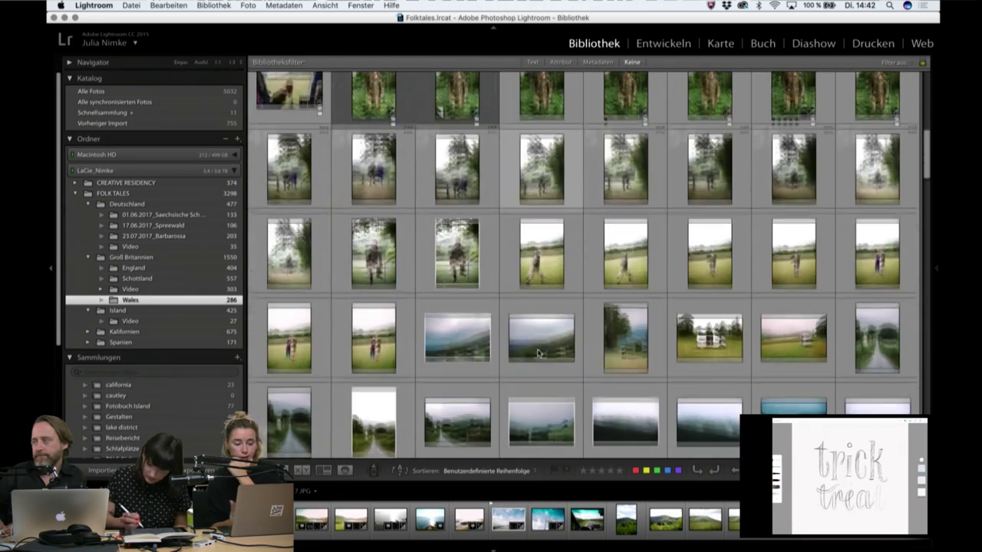
scroll(537, 353, "down", 1)
scroll(537, 353, "down", 8)
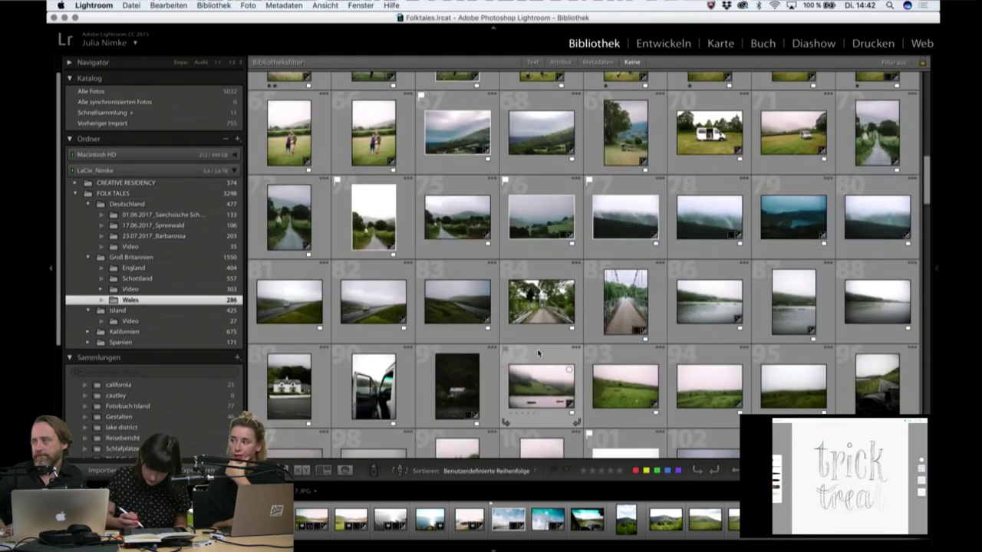
scroll(538, 353, "down", 2)
scroll(538, 353, "down", 2)
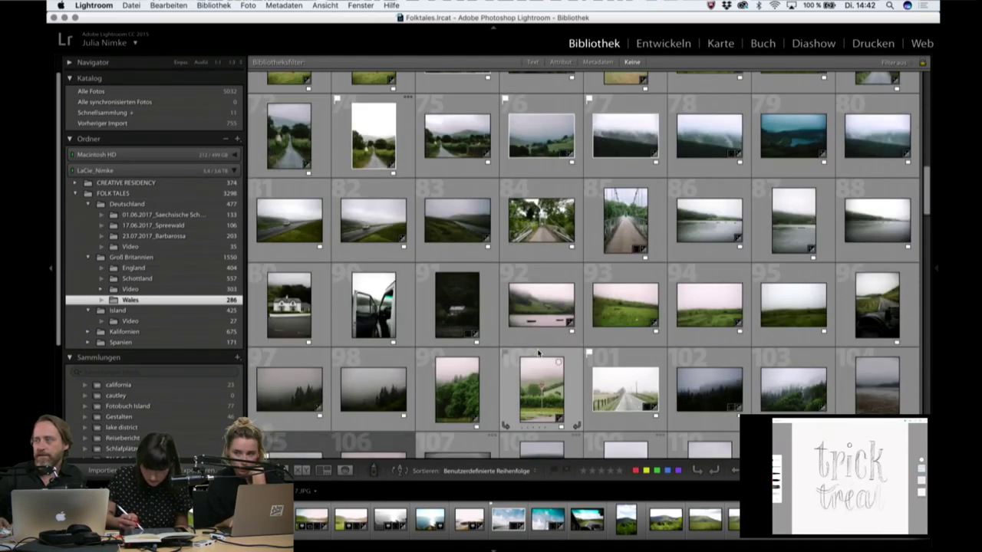
scroll(538, 353, "down", 2)
scroll(538, 353, "down", 2)
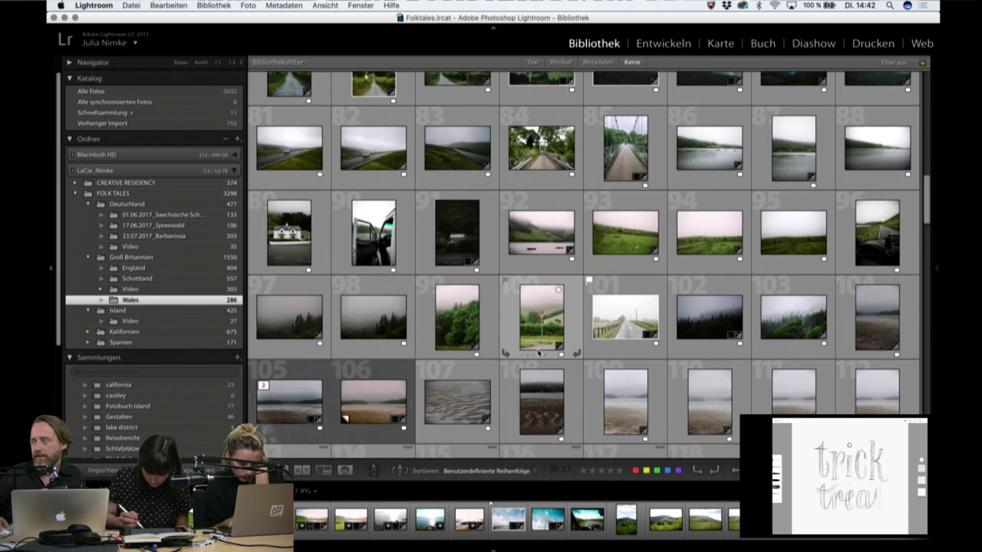
scroll(538, 353, "down", 3)
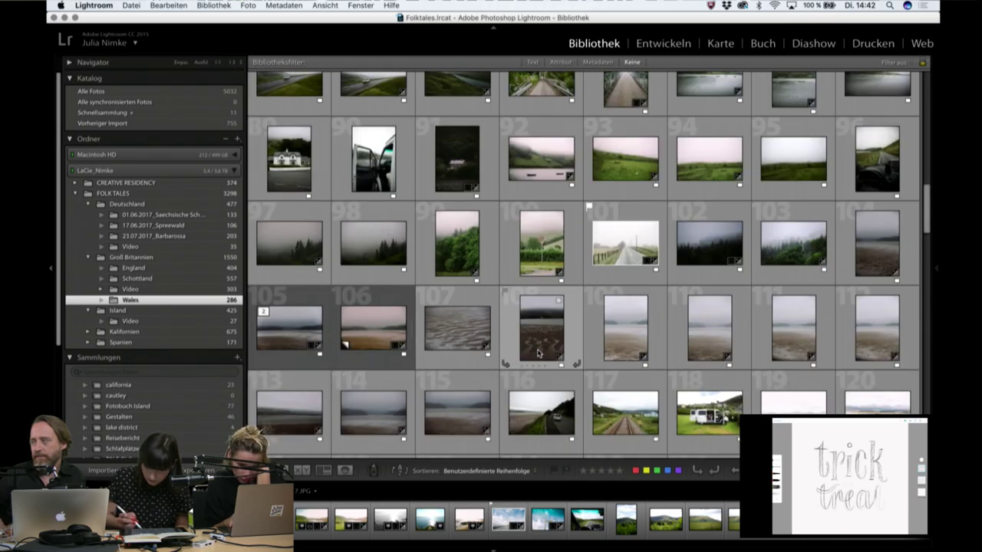
scroll(538, 353, "down", 3)
scroll(539, 353, "down", 3)
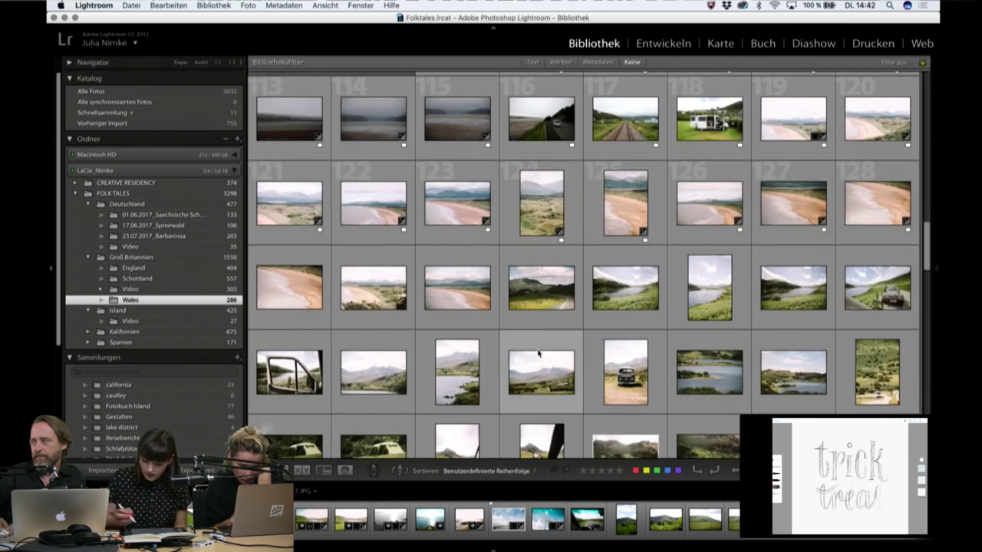
scroll(538, 353, "down", 3)
scroll(538, 353, "down", 3)
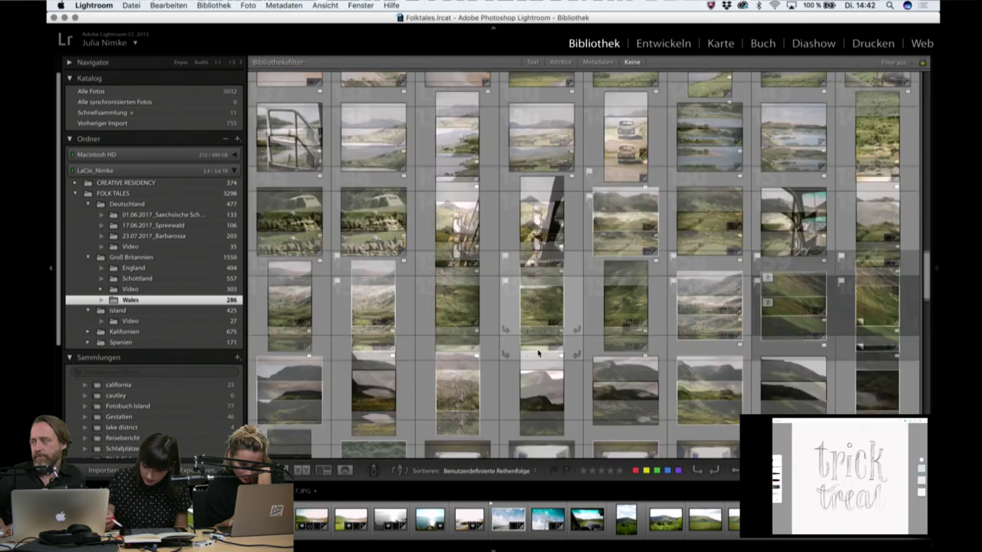
scroll(538, 352, "down", 2)
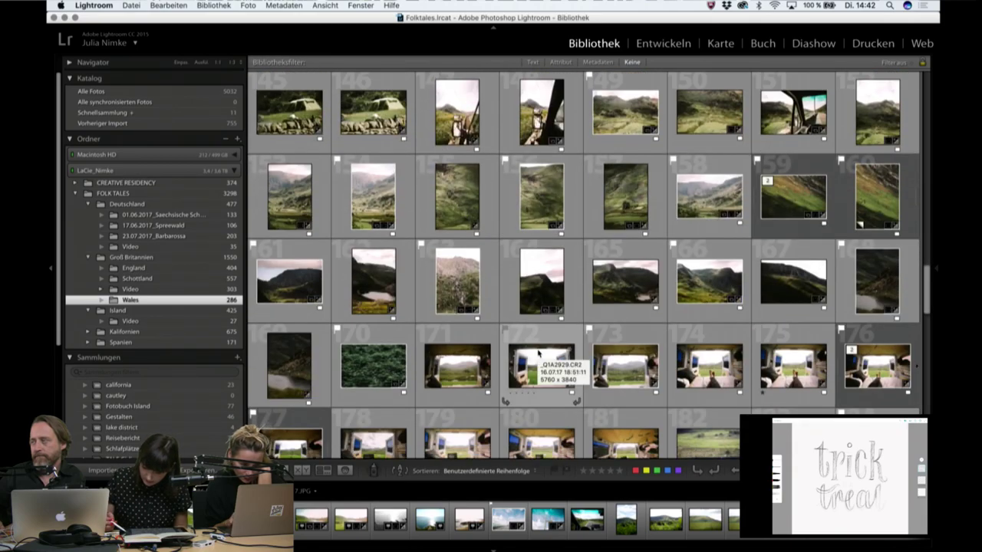
scroll(538, 352, "down", 2)
scroll(539, 353, "down", 2)
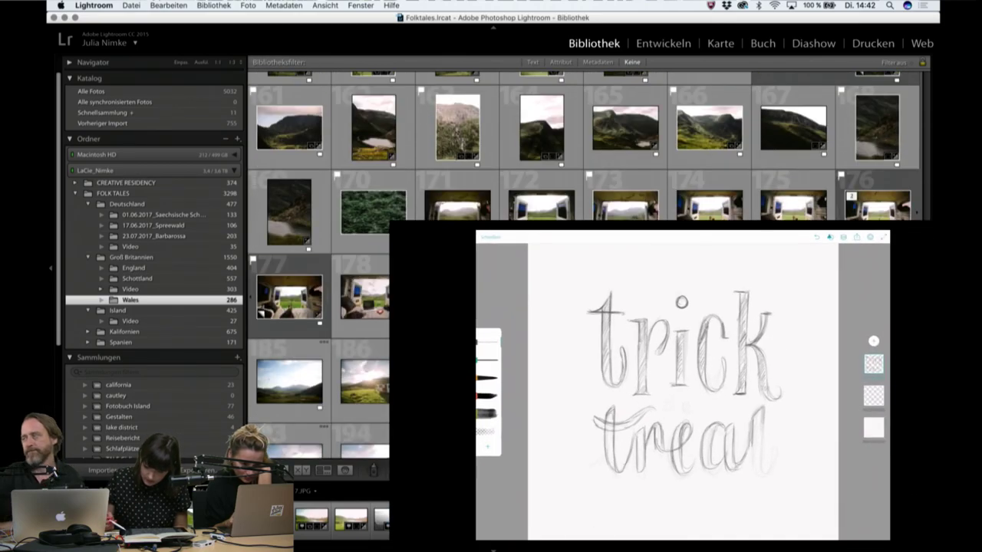
Export the pale pink sky photo to the doubleexposures_photoshop folder.
scroll(538, 353, "down", 2)
scroll(538, 352, "down", 2)
scroll(538, 353, "down", 2)
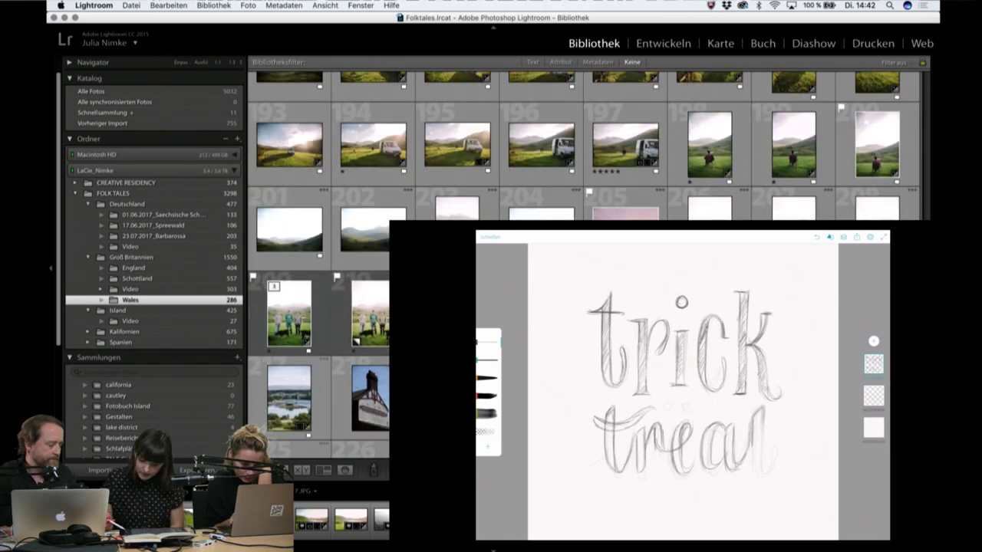
scroll(538, 353, "down", 2)
scroll(583, 145, "down", 2)
scroll(582, 146, "down", 2)
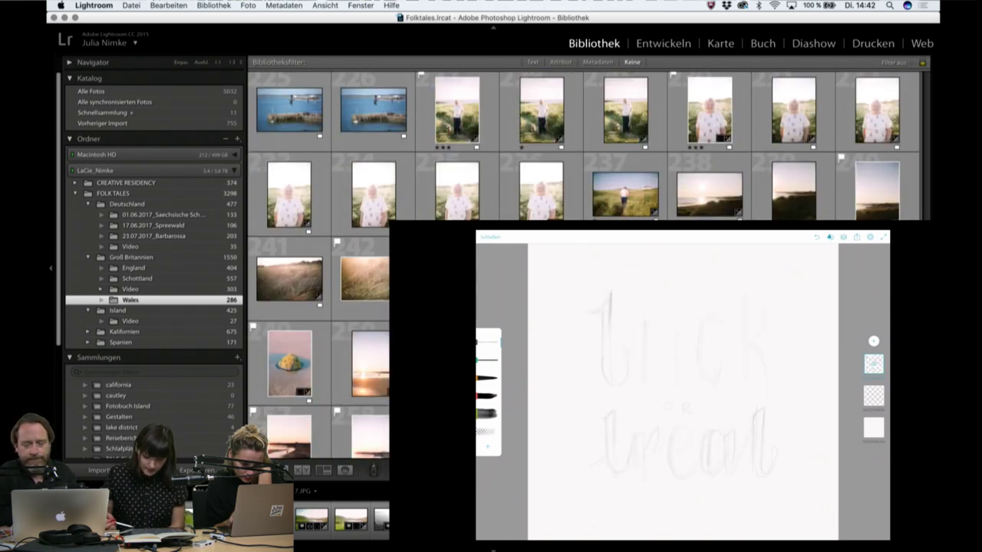
scroll(583, 146, "down", 2)
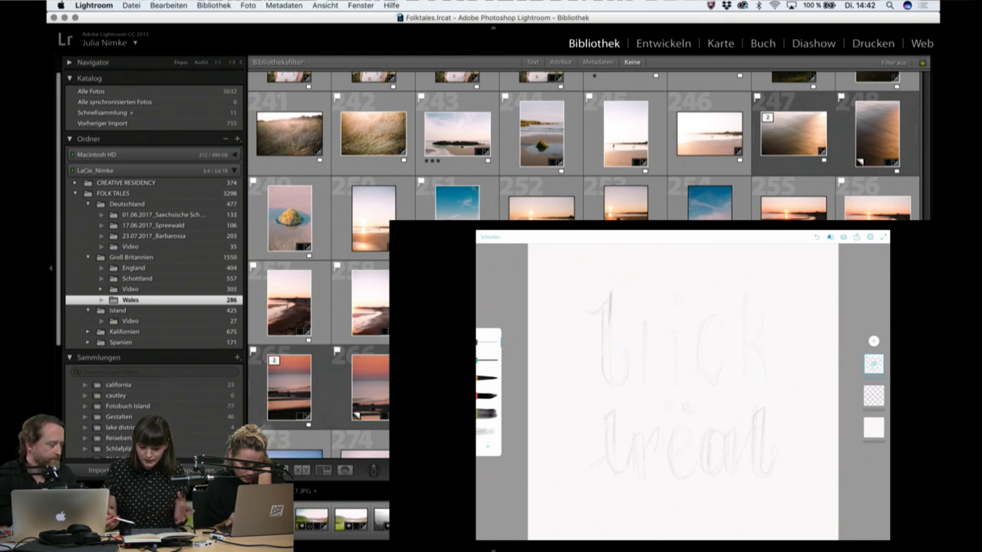
key("e")
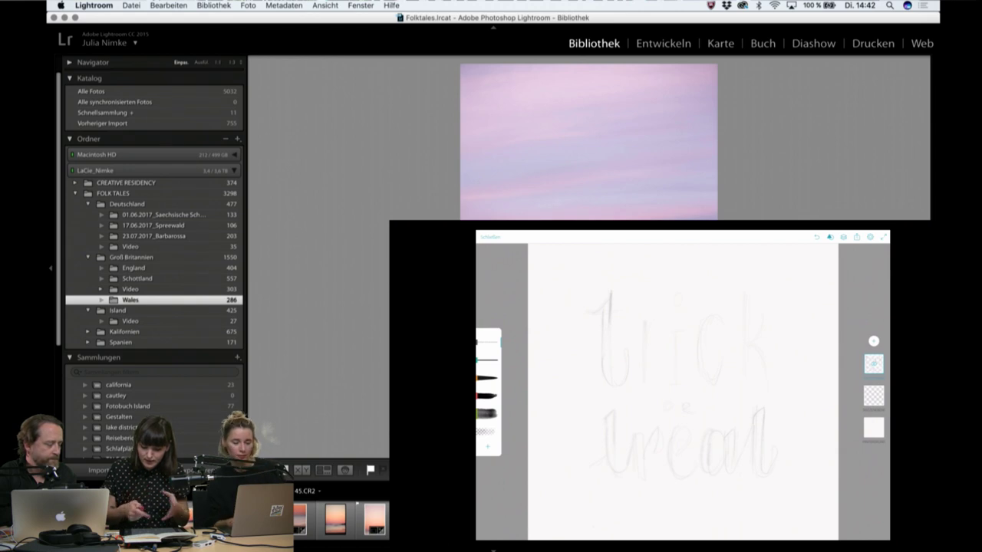
key("d")
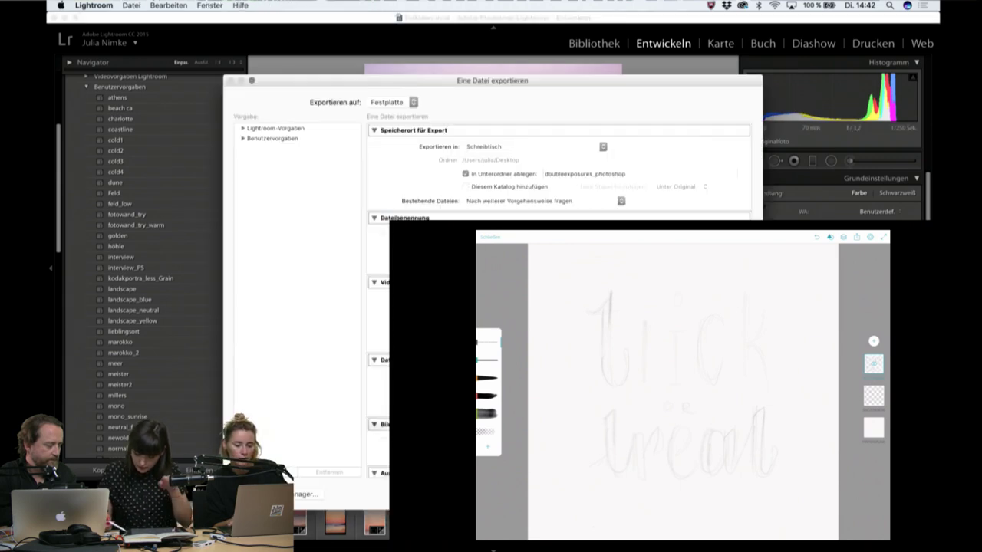
key("Return")
key("g")
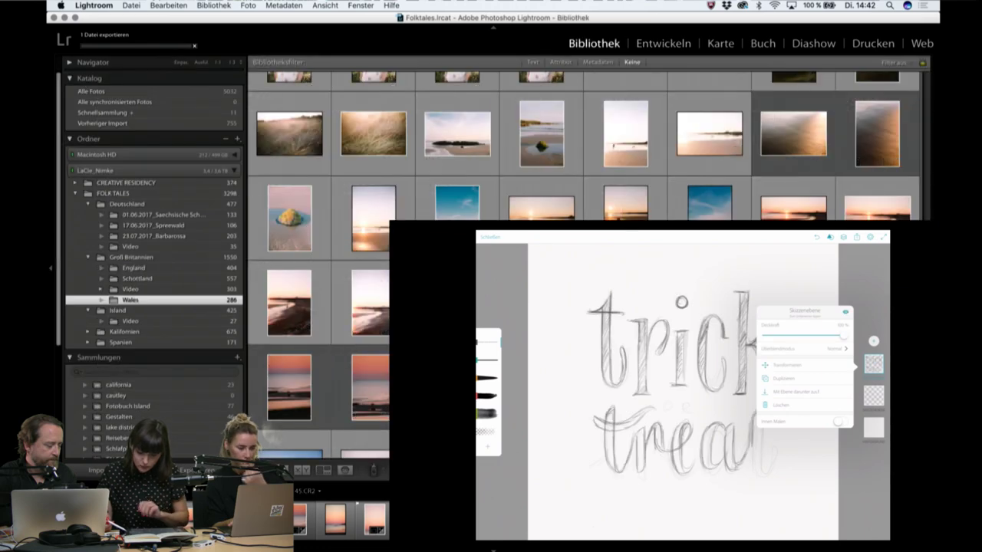
Export the orange sunset photo to doubleexposures_photoshop and return to the Grid.
scroll(583, 146, "down", 3)
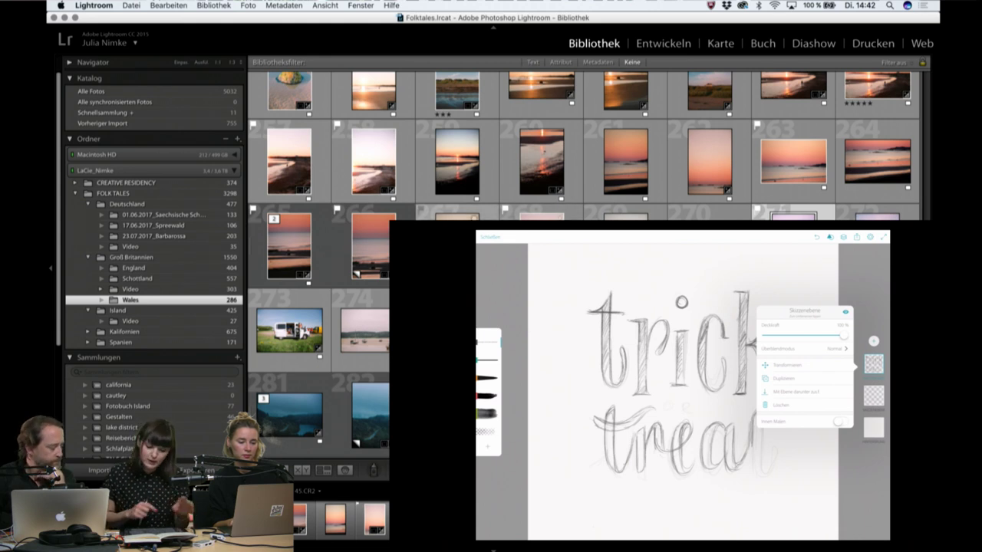
key("e")
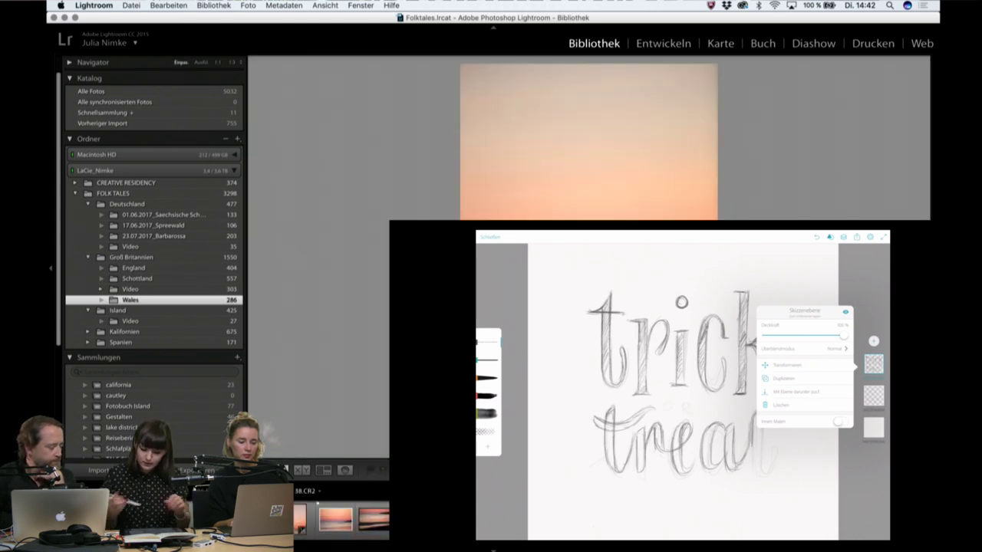
key("super+shift+e")
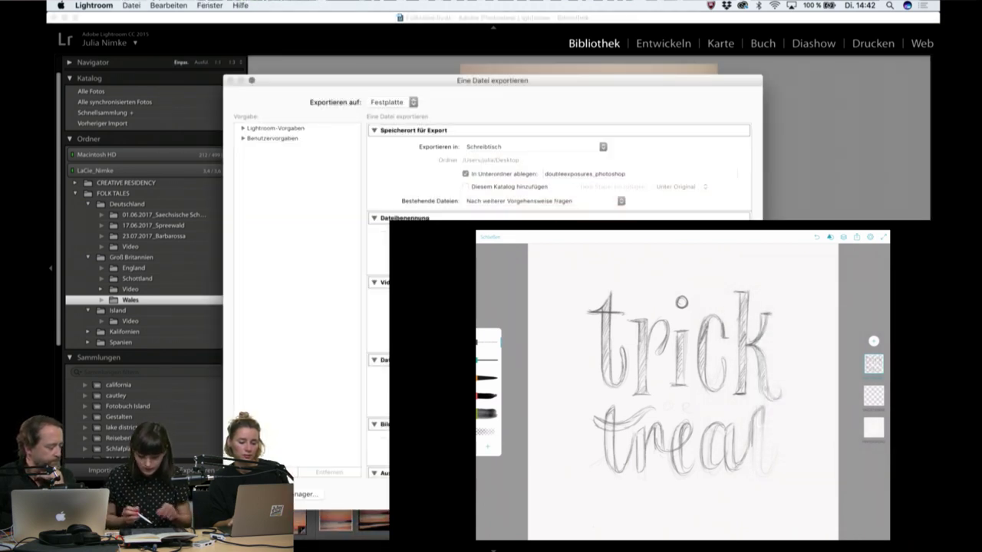
key("Return")
key("g")
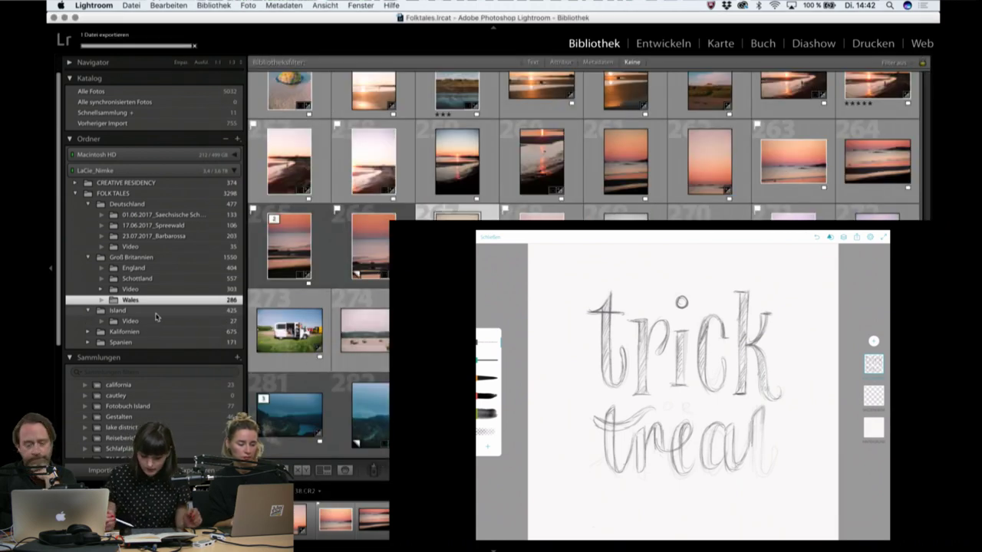
Switch to the Kalifornien folder, previewing the pale pink photo before going back to the grid.
left_click(184, 311)
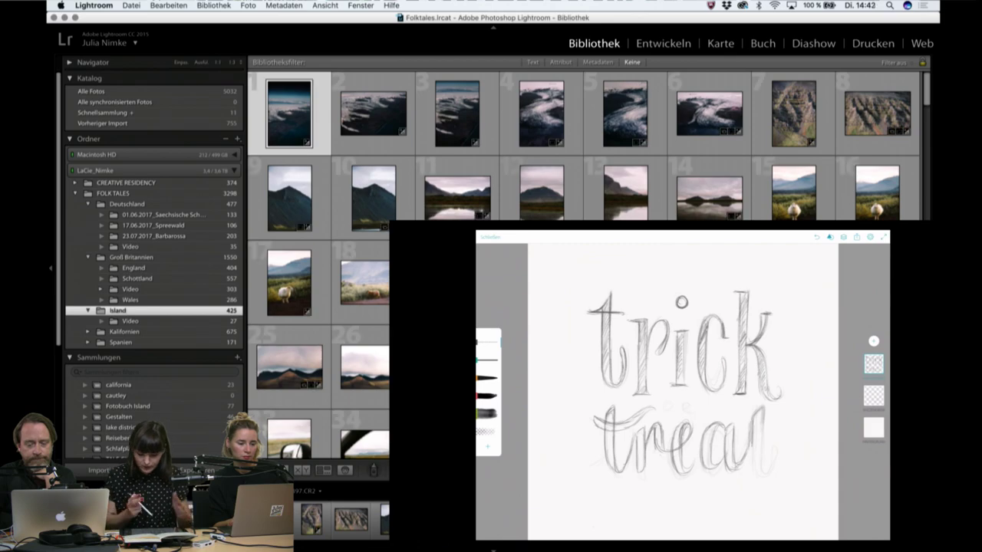
scroll(583, 146, "down", 5)
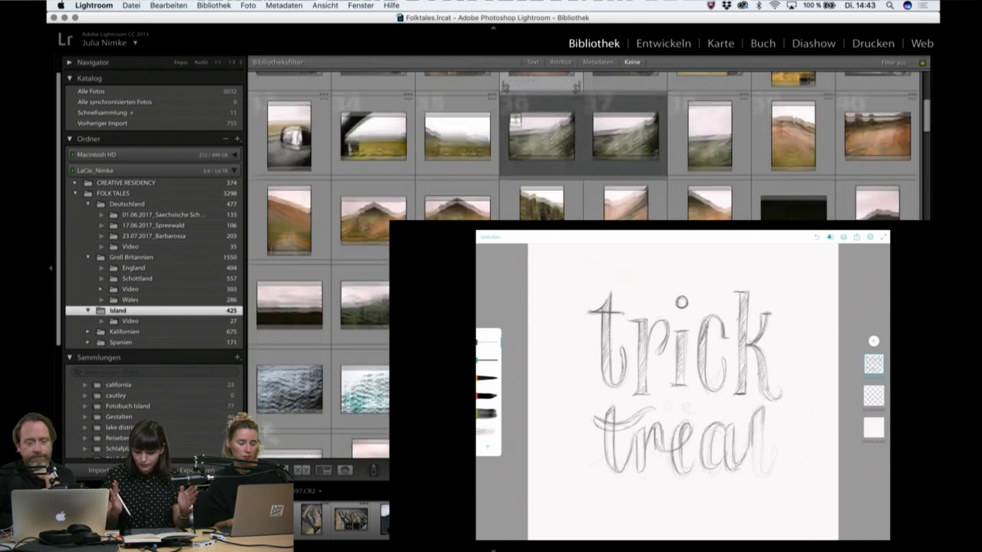
left_click(147, 332)
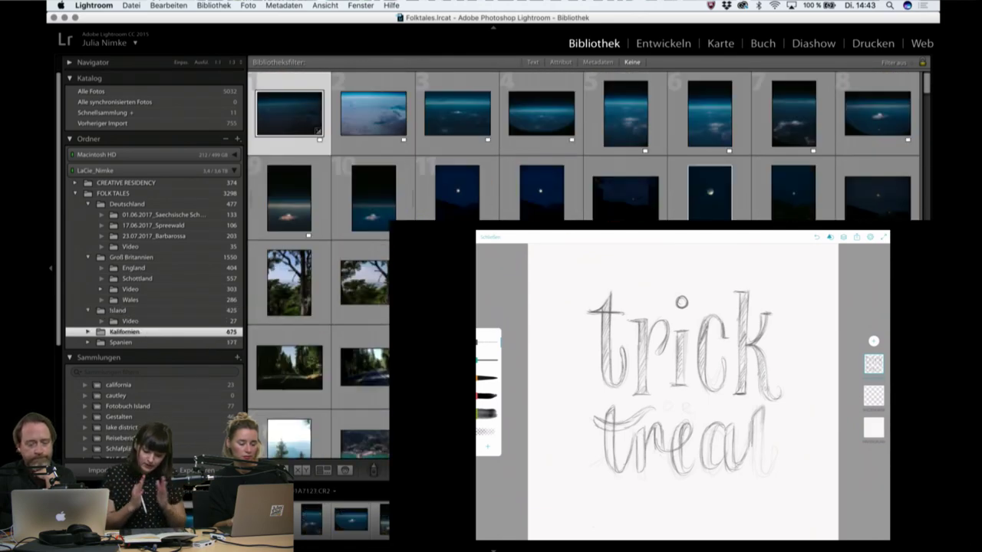
scroll(583, 230, "down", 2)
scroll(583, 230, "down", 5)
scroll(582, 145, "down", 5)
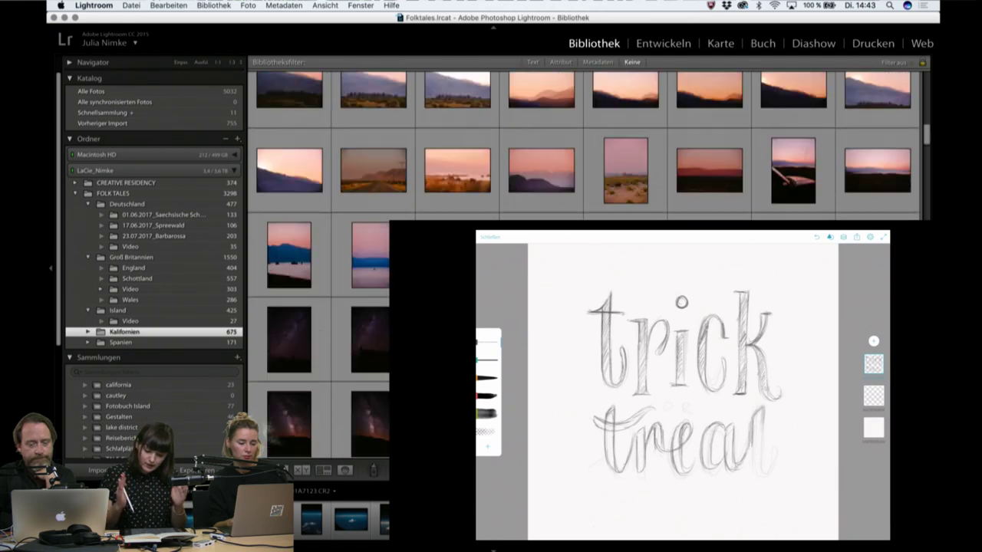
scroll(583, 146, "down", 3)
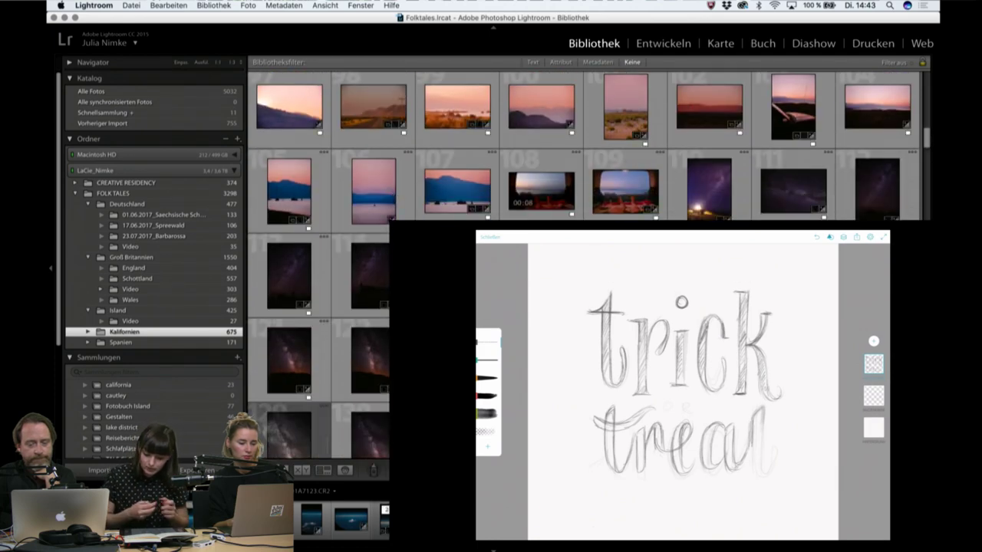
double_click(373, 173)
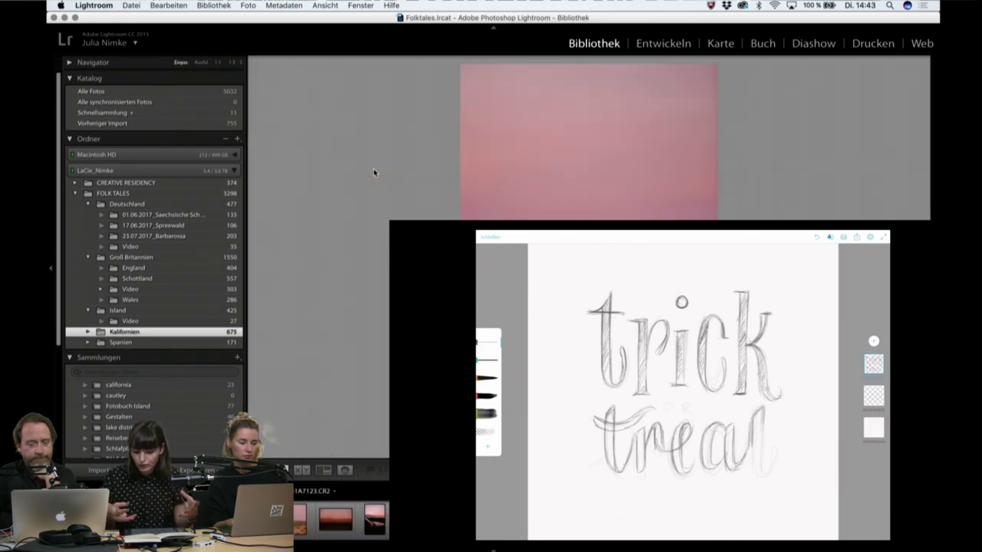
double_click(374, 172)
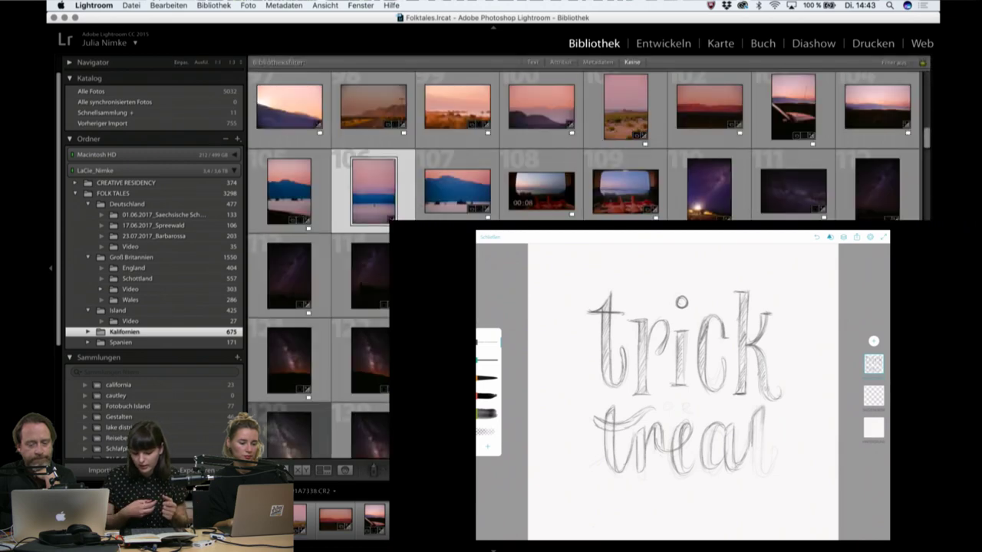
Export the pink-sky photo with the dark mountain silhouette to doubleexposures_photoshop.
double_click(318, 196)
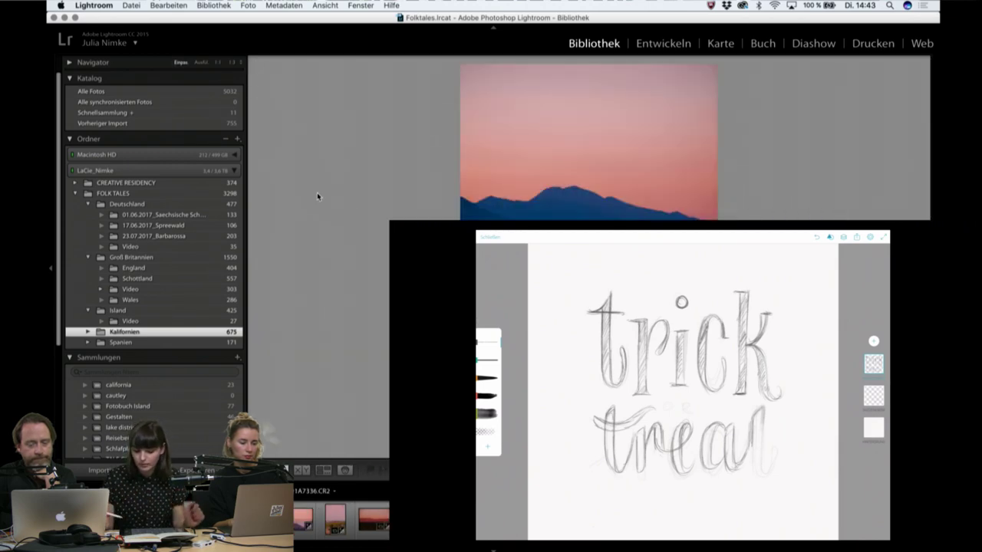
key("super+shift+e")
key("Return")
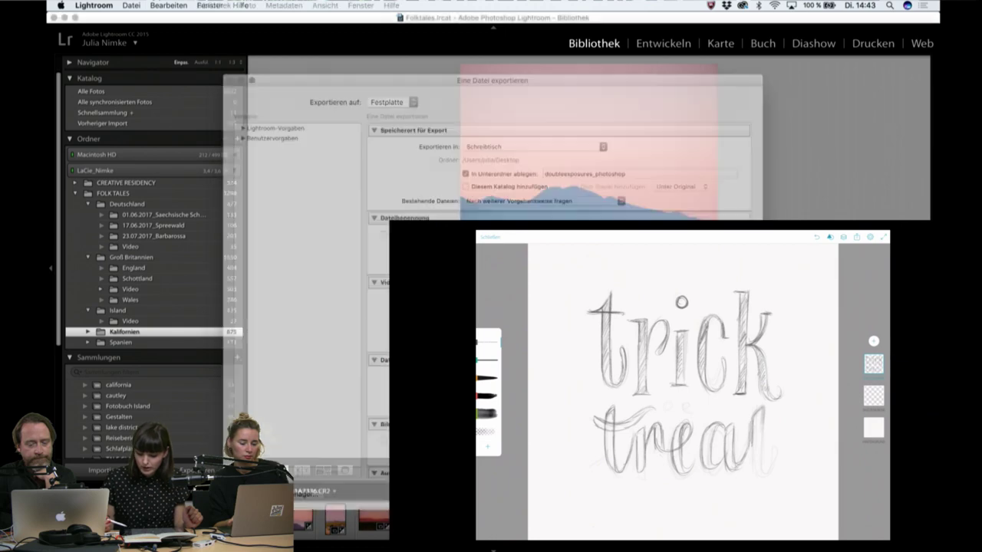
key("g")
scroll(582, 260, "down", 5)
scroll(583, 261, "down", 5)
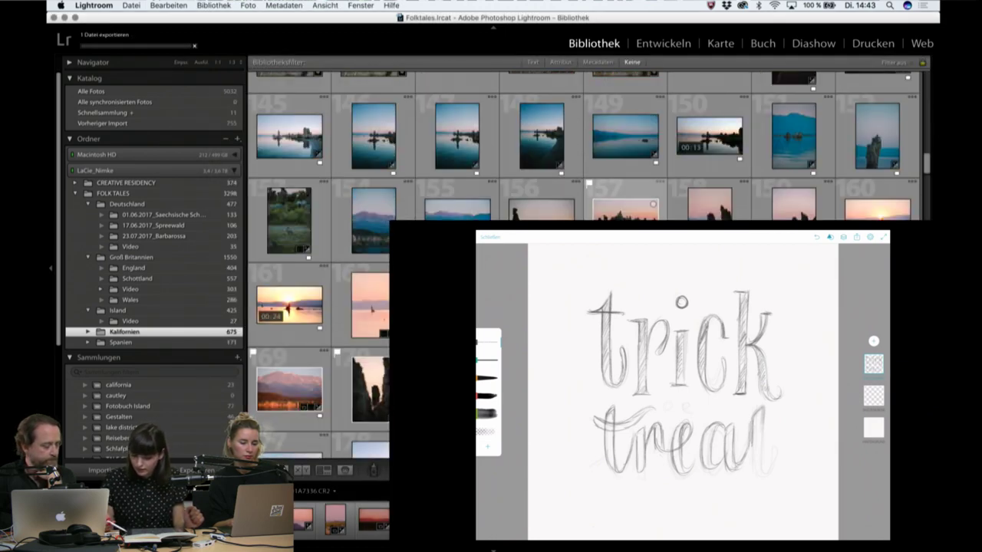
Scroll to a blue-sky photo and export it as JPEG to doubleexposures_photoshop.
scroll(585, 200, "down", 3)
scroll(586, 199, "down", 3)
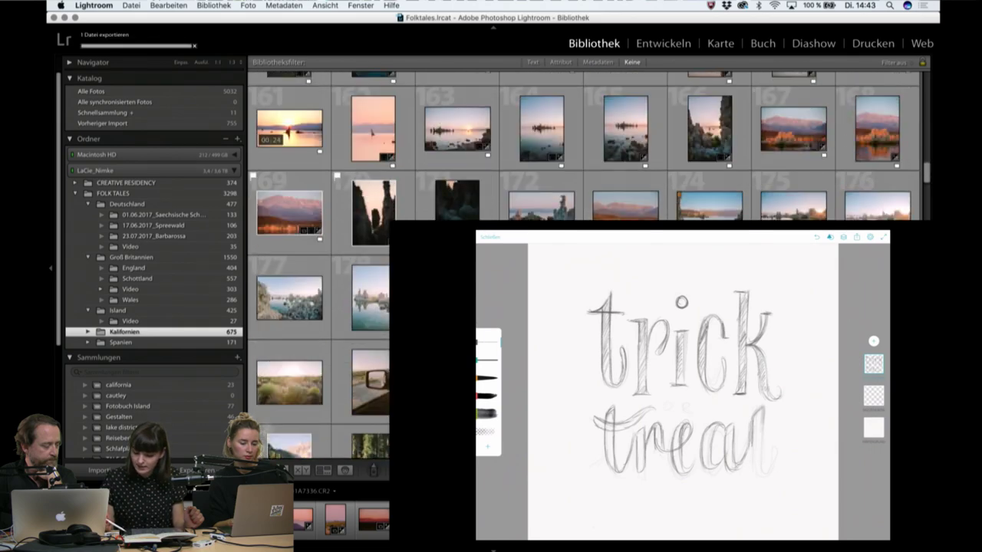
scroll(582, 146, "down", 2)
scroll(583, 146, "down", 1)
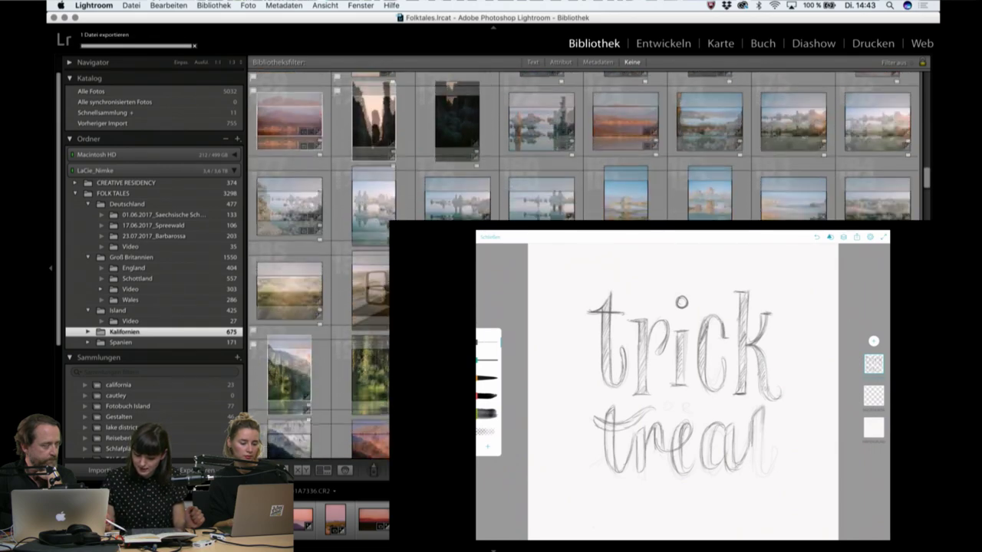
scroll(583, 146, "down", 2)
scroll(583, 145, "down", 2)
scroll(583, 146, "down", 2)
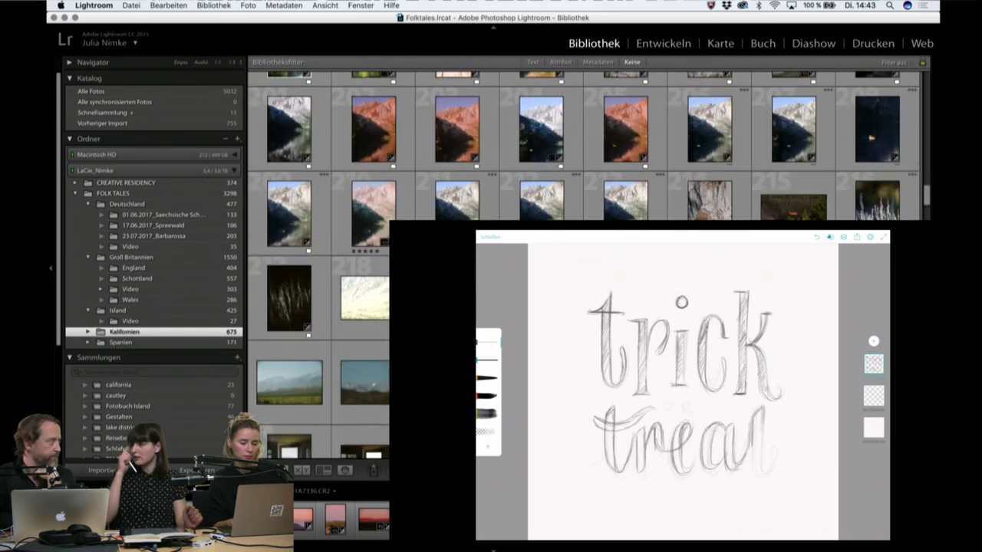
scroll(583, 146, "down", 2)
scroll(582, 145, "down", 1)
scroll(583, 146, "down", 1)
scroll(583, 146, "down", 2)
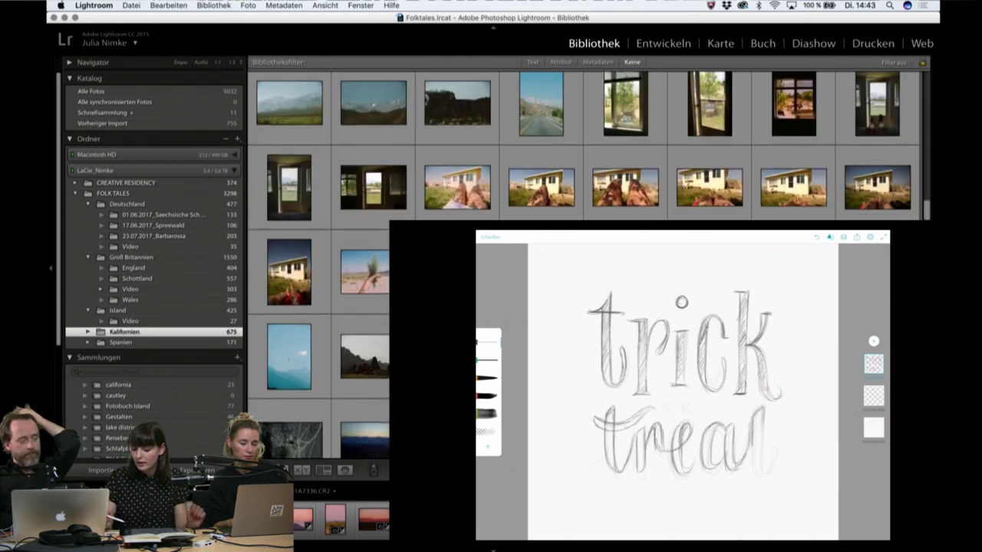
scroll(582, 145, "down", 1)
scroll(583, 145, "down", 1)
scroll(583, 146, "down", 2)
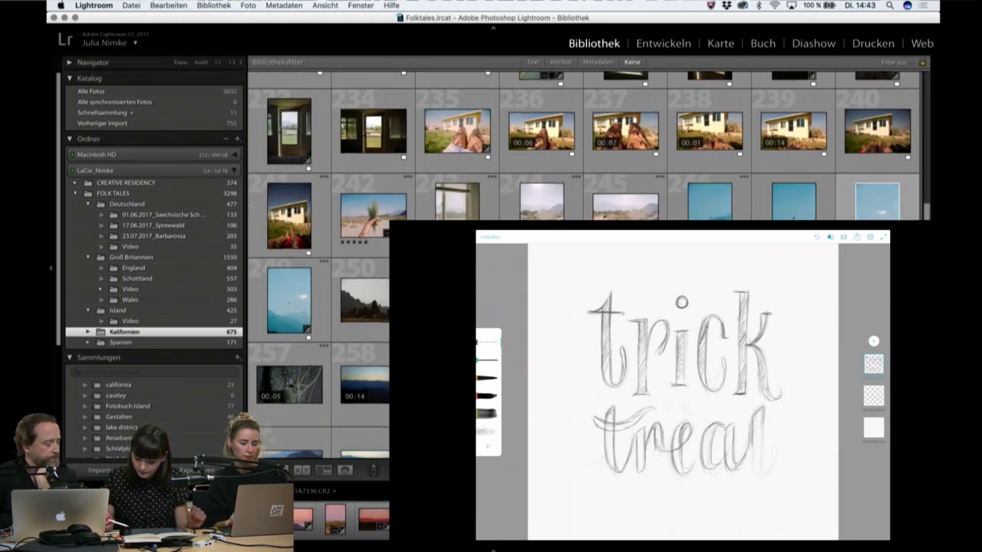
key("e")
key("super+shift+e")
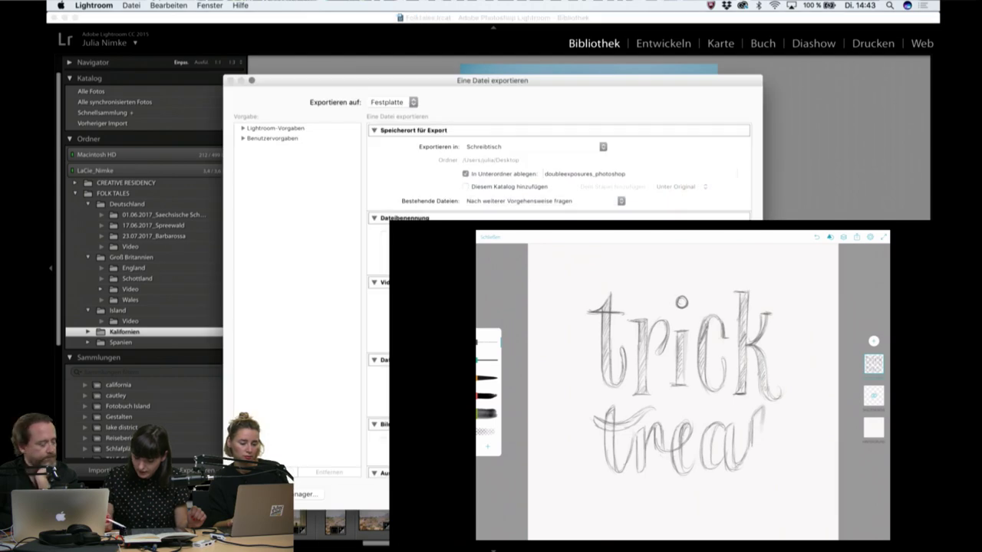
key("Return")
key("g")
Scroll further and export the pink-sky mountain range photo to doubleexposures_photoshop.
scroll(583, 146, "down", 2)
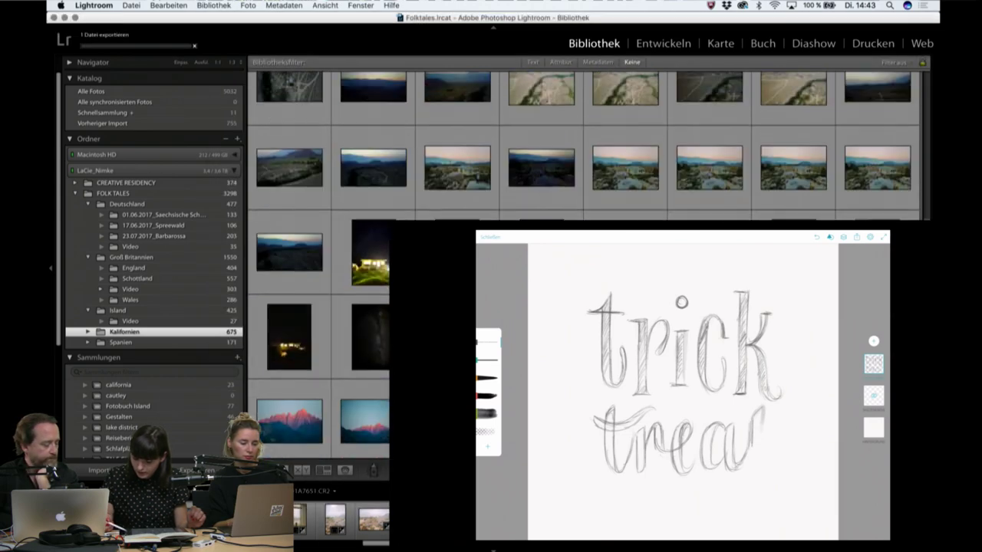
scroll(583, 145, "down", 2)
scroll(583, 146, "down", 1)
scroll(582, 145, "down", 1)
scroll(583, 146, "down", 1)
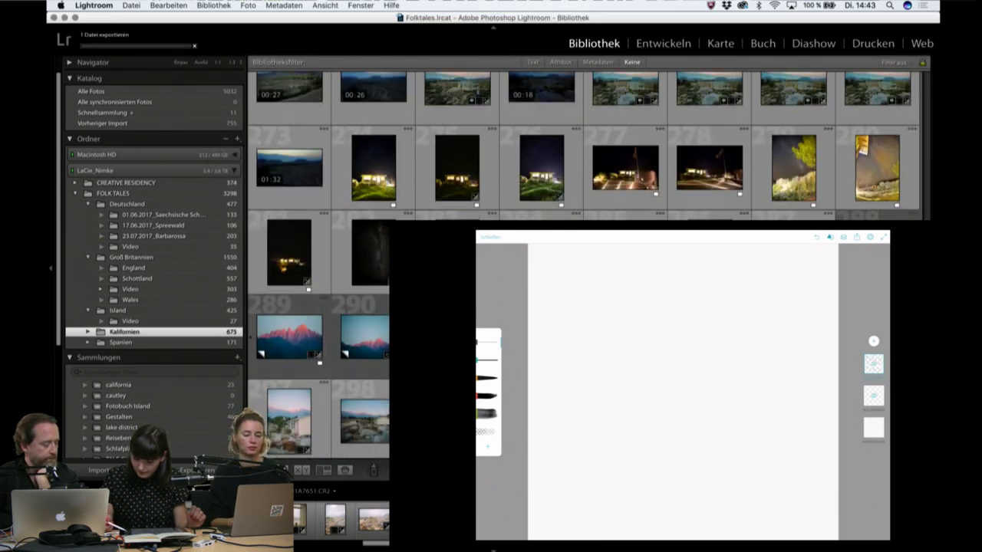
scroll(583, 145, "down", 2)
scroll(583, 146, "down", 1)
scroll(583, 146, "down", 1)
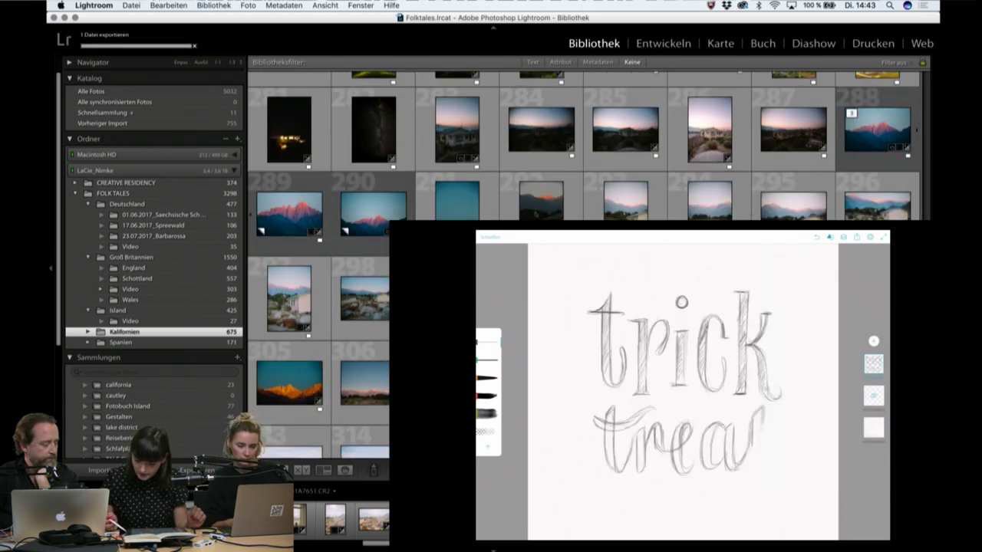
scroll(583, 146, "down", 2)
scroll(583, 145, "down", 1)
scroll(583, 145, "down", 1)
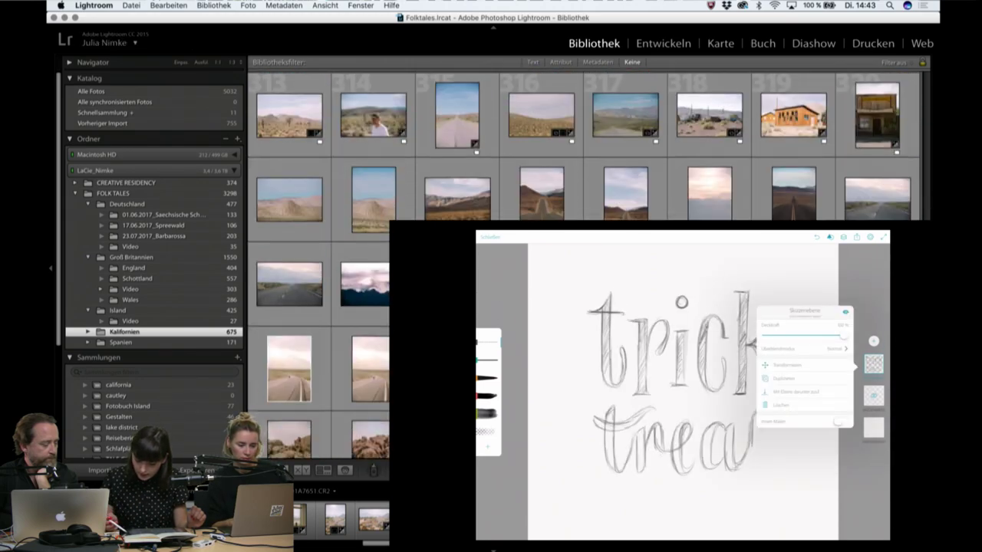
key("e")
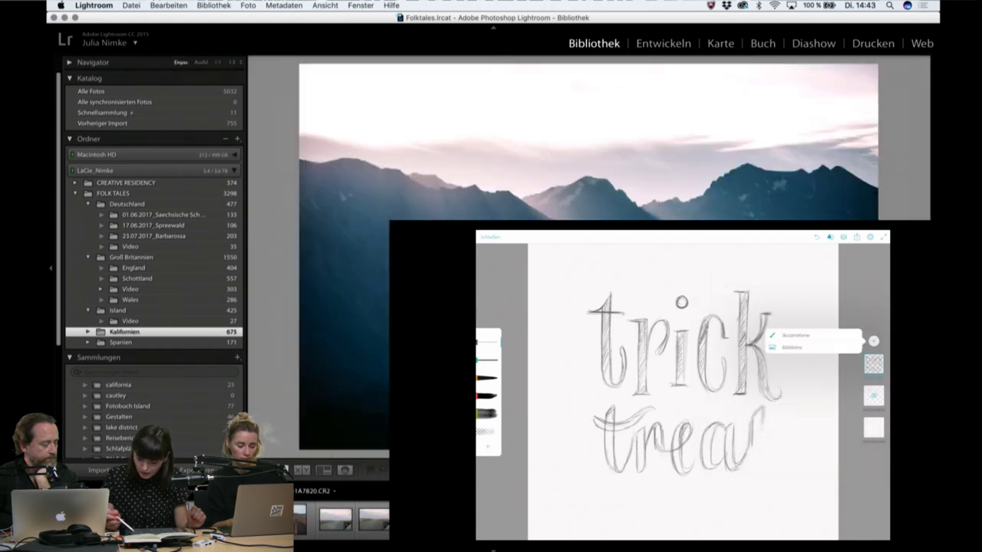
key("super+shift+e")
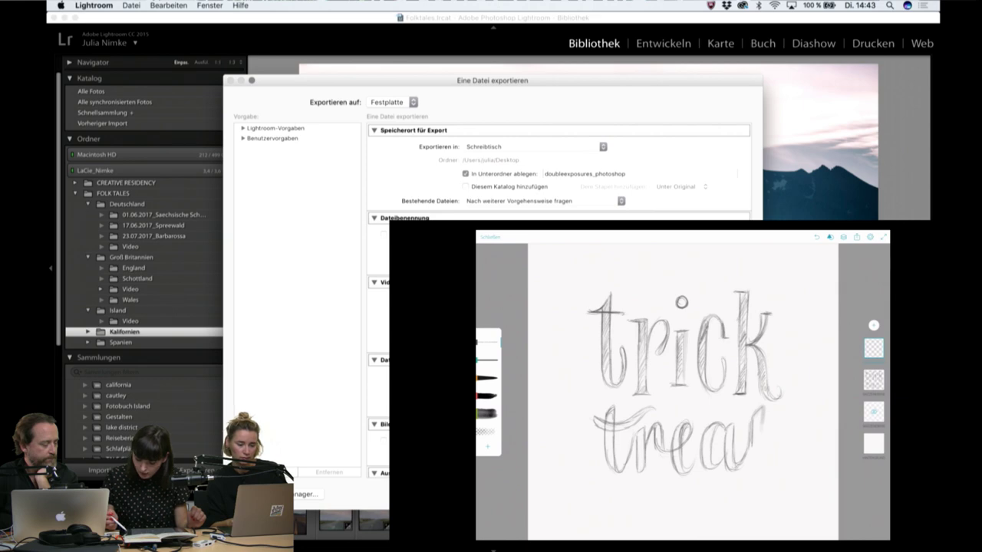
key("Return")
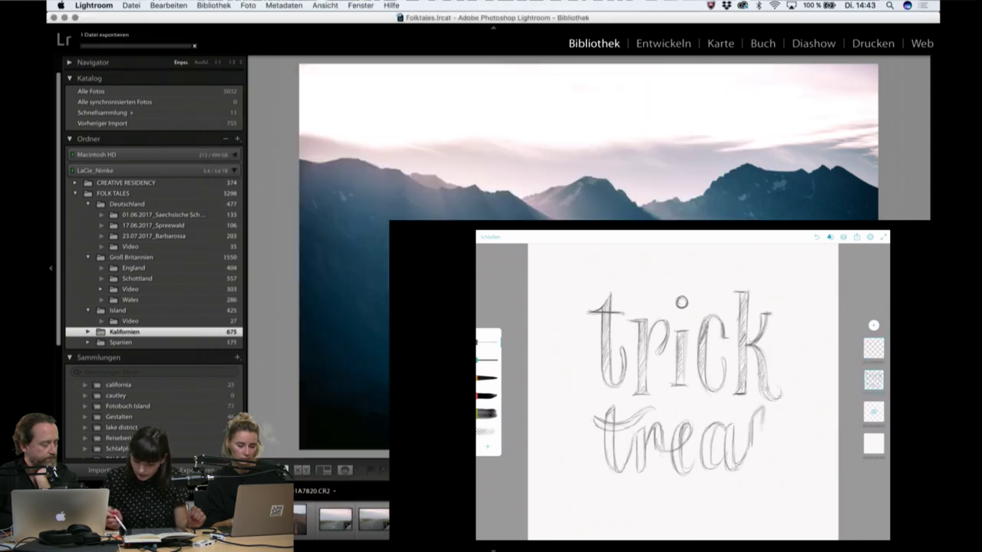
key("g")
Open thumbnail 348, the orange sunset sky with dark rock silhouettes.
scroll(583, 146, "down", 3)
scroll(583, 145, "down", 3)
scroll(583, 146, "down", 5)
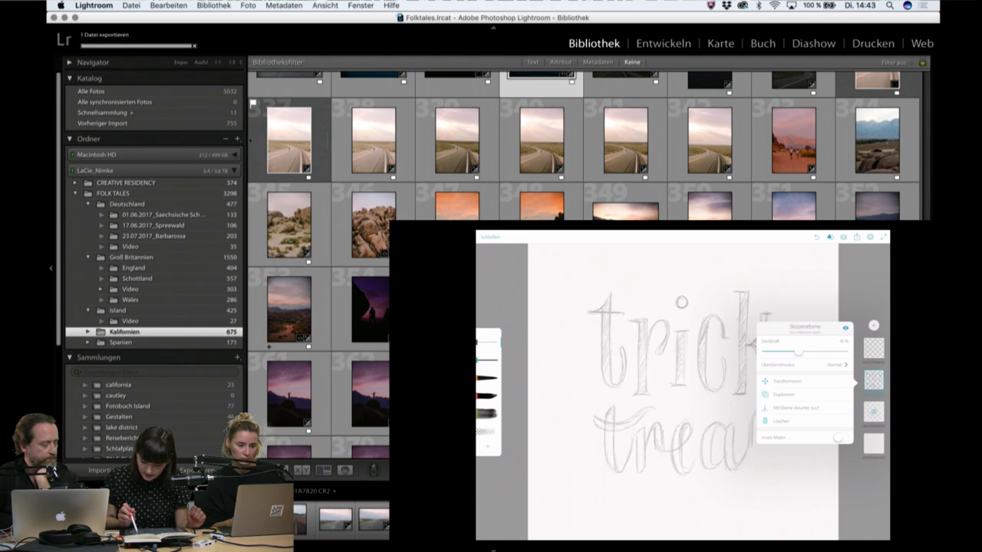
double_click(541, 204)
Export the orange sunset rock-silhouette photo from Develop to doubleexposures_photoshop, then return to Grid.
key("d")
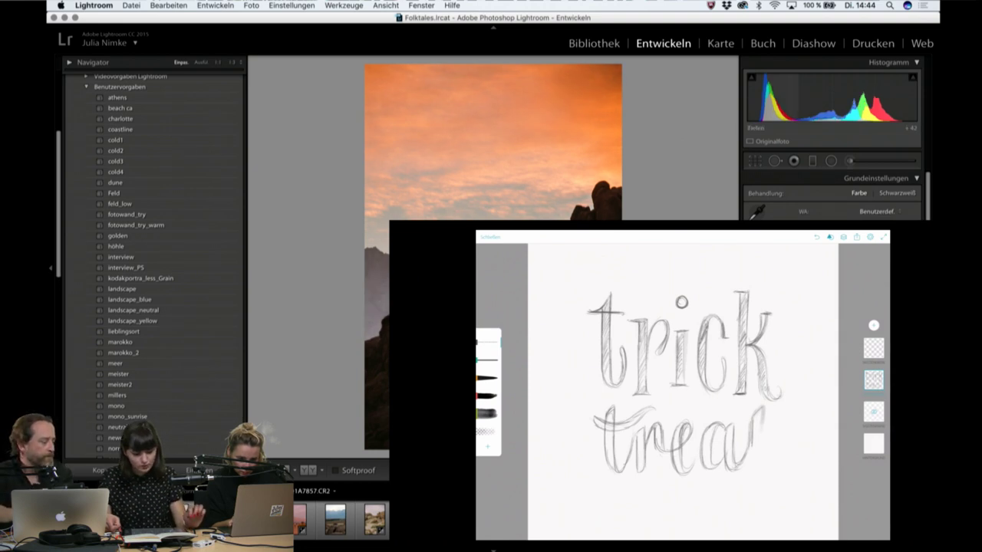
key("super+shift+e")
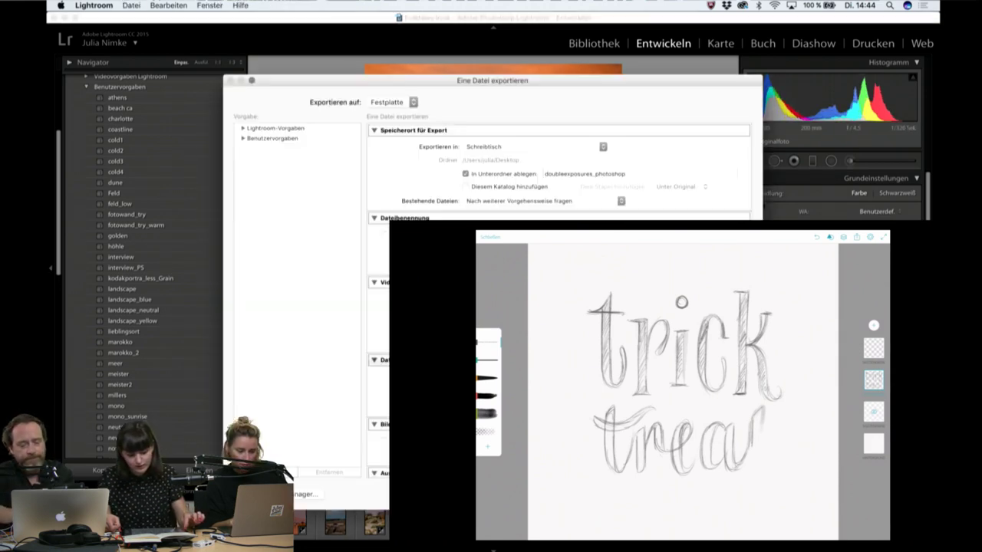
key("Return")
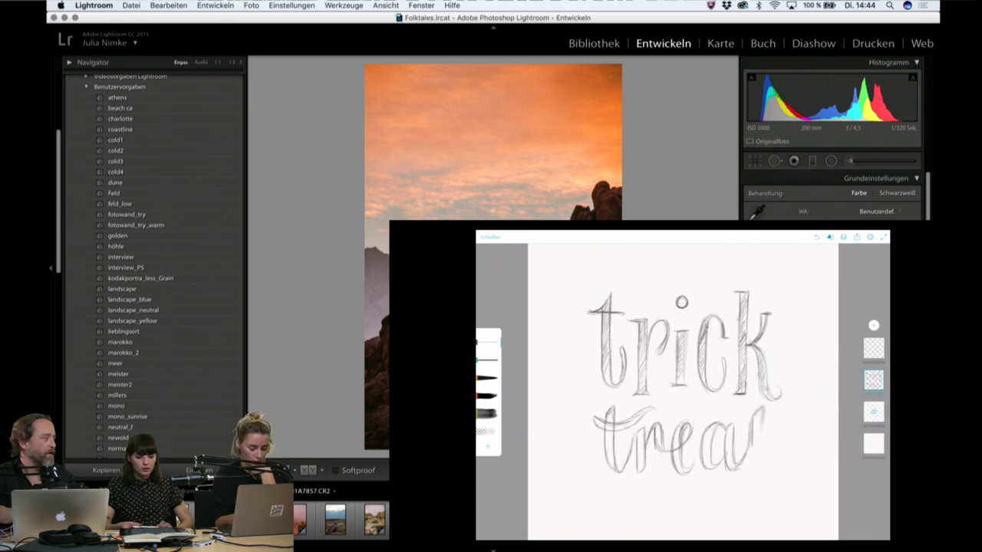
key("g")
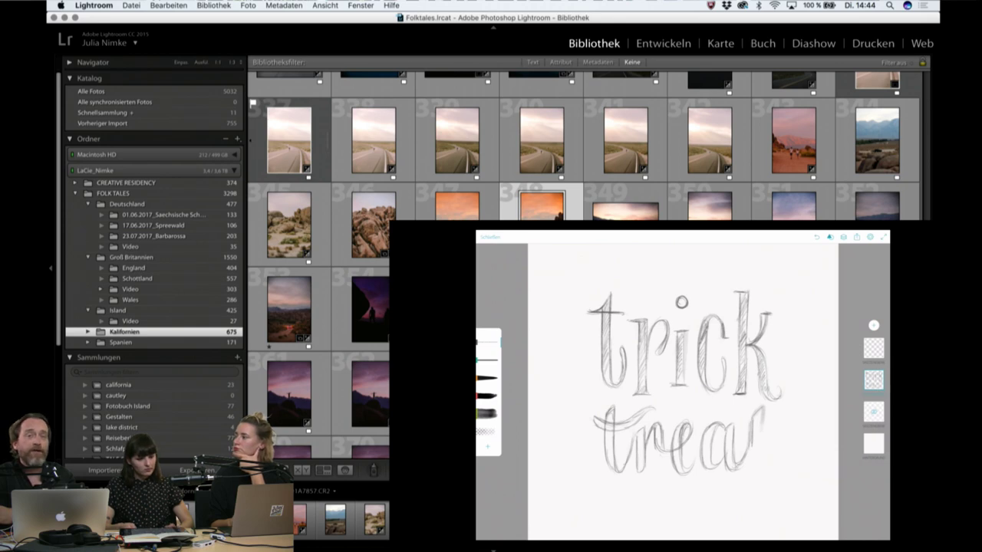
Scroll down the Kalifornien grid to the crashing-wave photo.
scroll(583, 145, "down", 5)
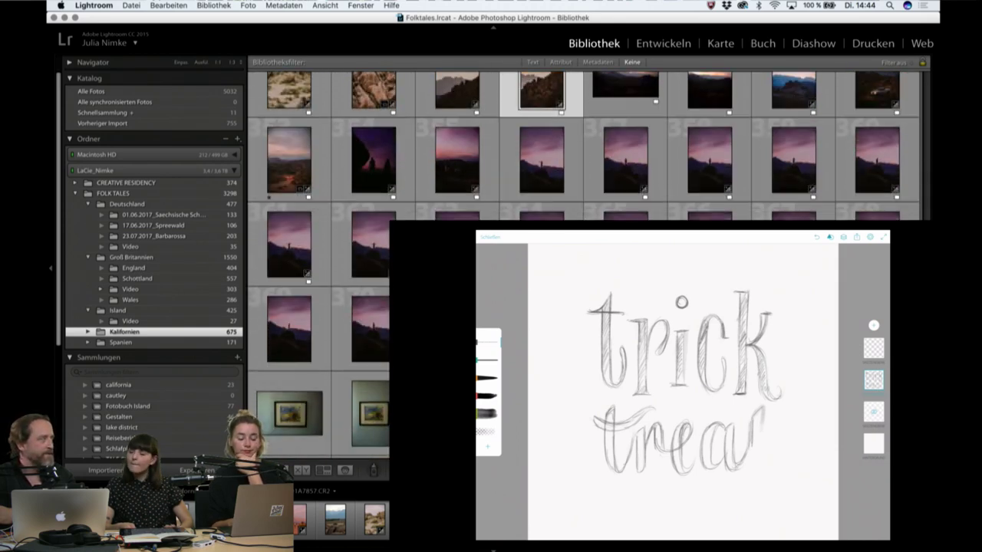
scroll(583, 146, "down", 3)
scroll(583, 146, "down", 3)
scroll(253, 135, "down", 1)
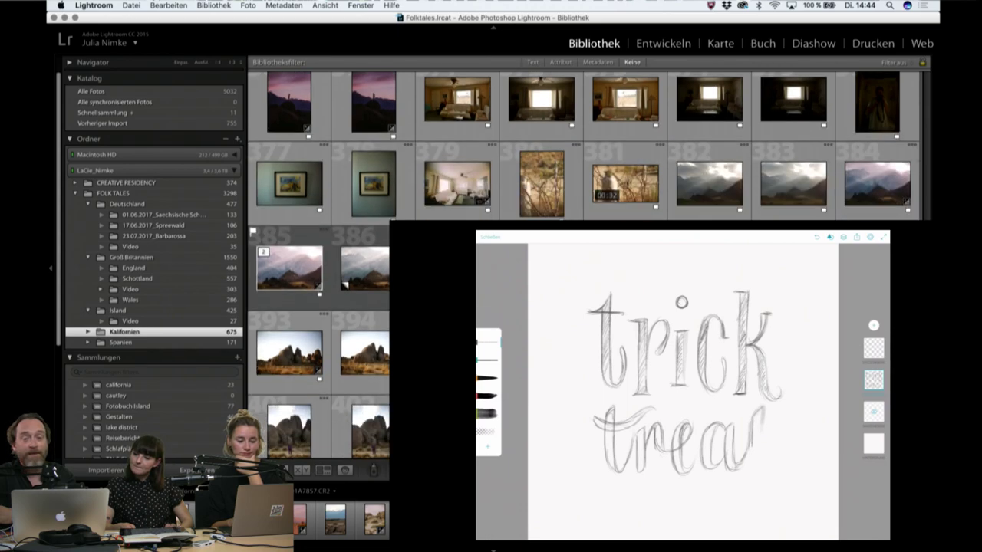
scroll(253, 135, "down", 3)
scroll(253, 135, "down", 5)
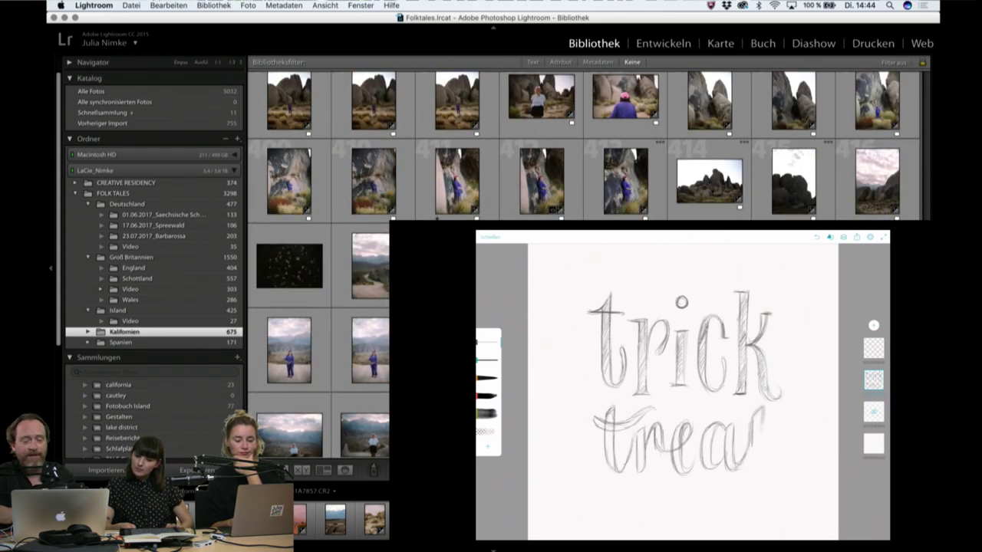
scroll(253, 135, "down", 5)
scroll(583, 145, "down", 5)
scroll(583, 146, "down", 5)
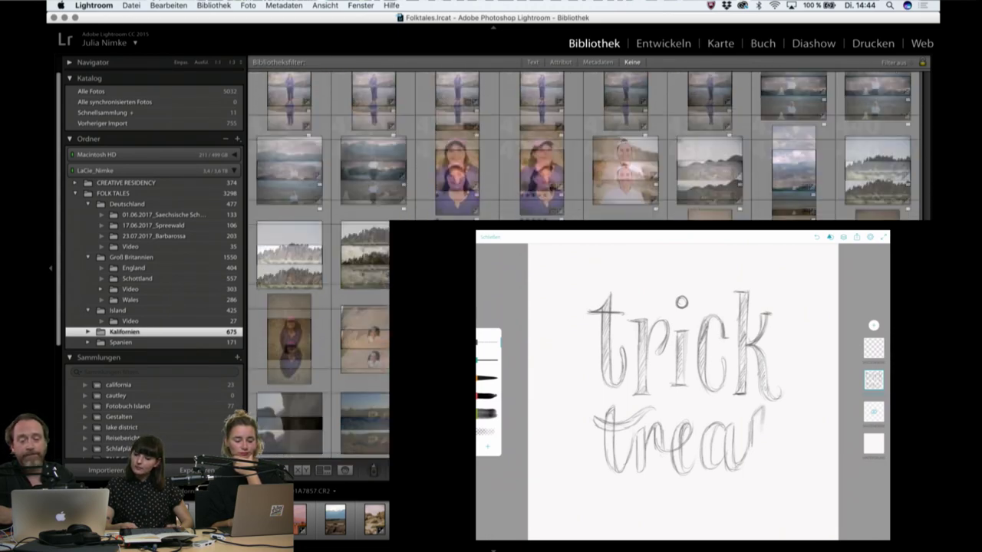
scroll(583, 146, "down", 3)
scroll(582, 145, "down", 3)
scroll(583, 146, "down", 3)
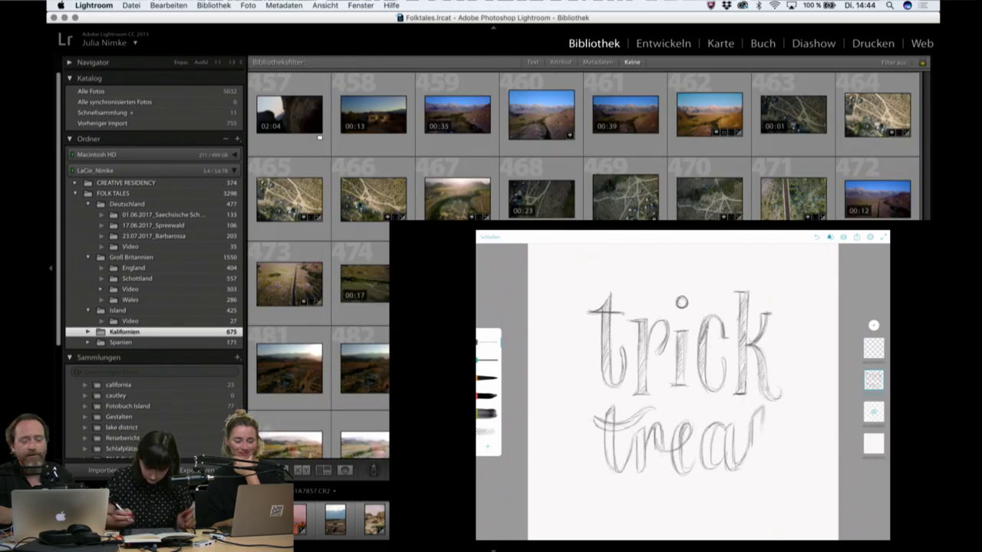
scroll(583, 146, "down", 3)
scroll(582, 146, "down", 2)
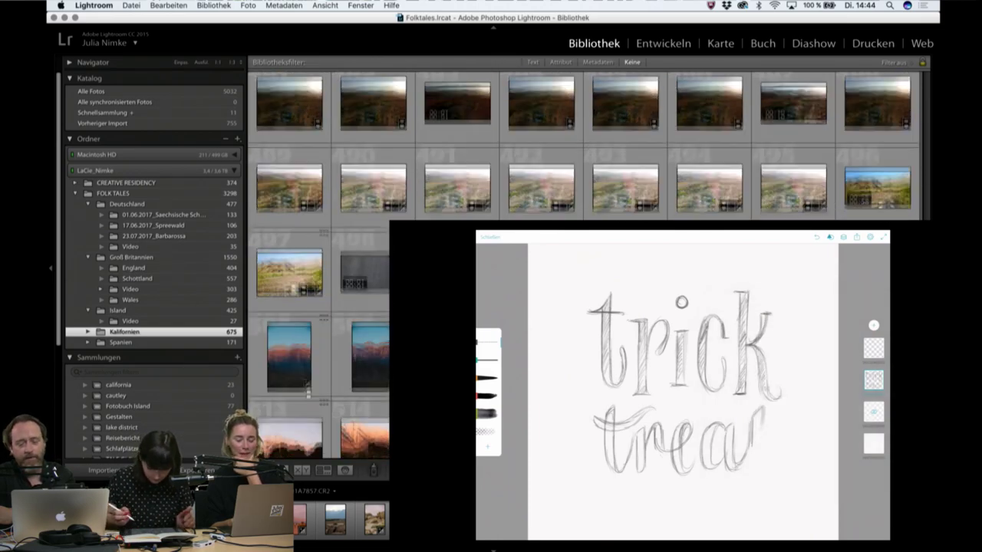
scroll(583, 146, "down", 3)
scroll(582, 146, "down", 3)
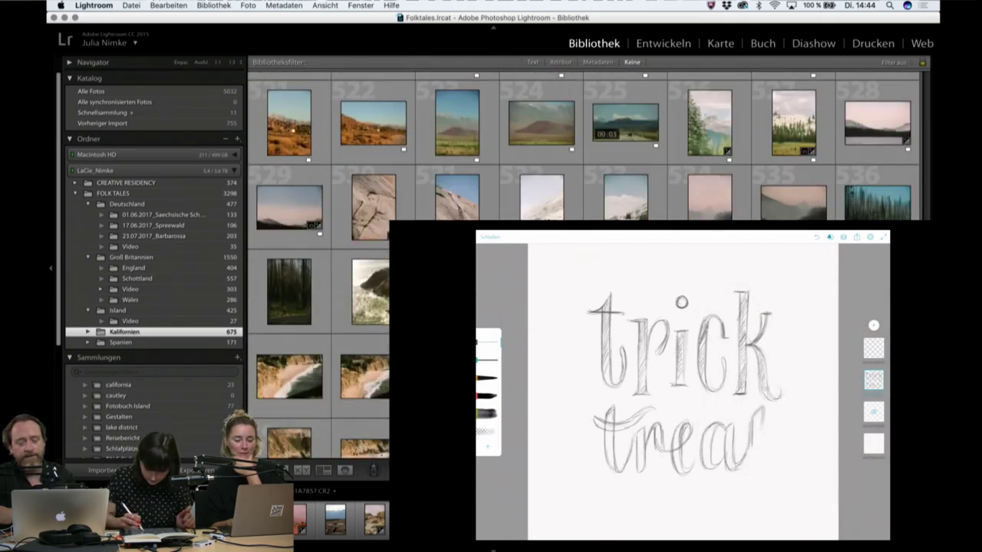
scroll(583, 146, "down", 2)
scroll(583, 146, "down", 2)
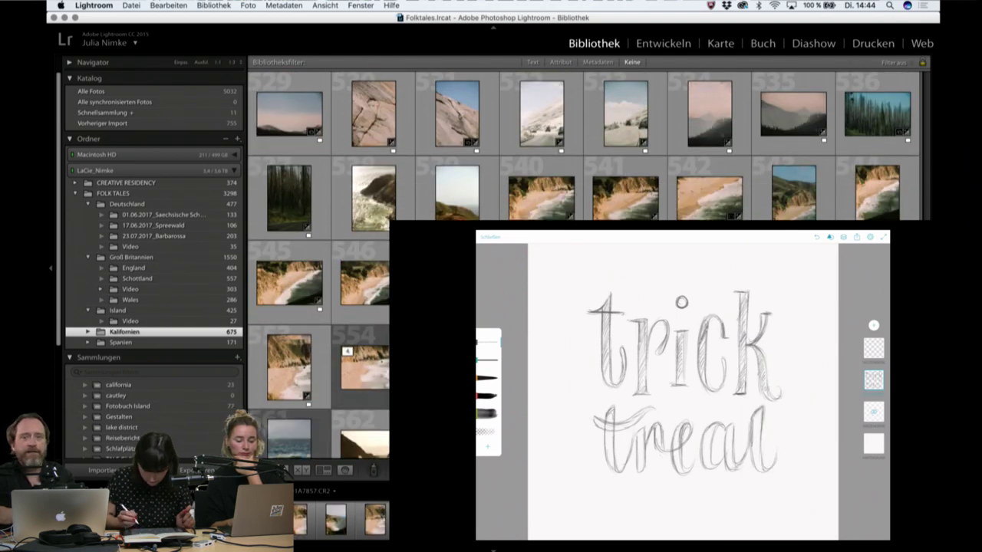
Export the wave photo with the previous export settings, then return to the grid.
key("e")
key("super+shift+e")
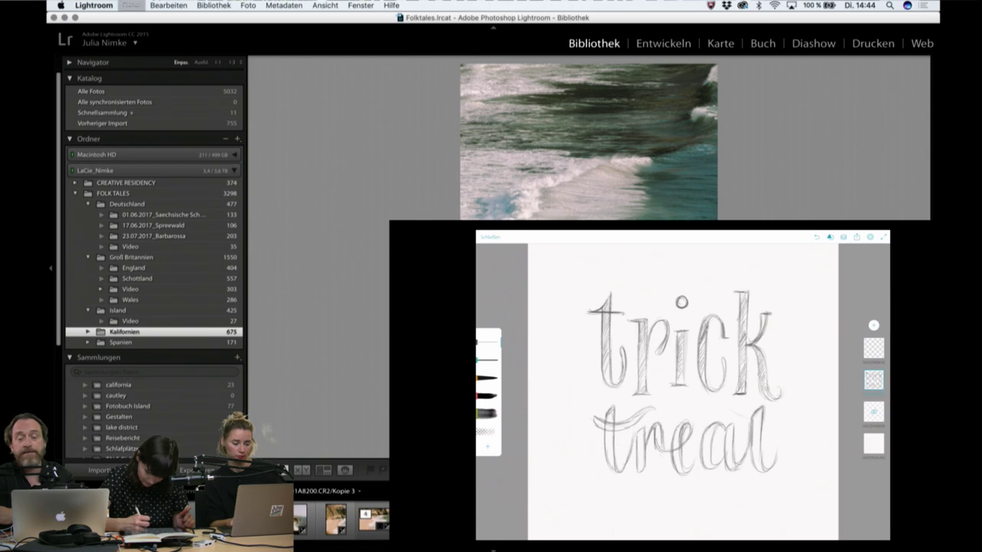
key("Return")
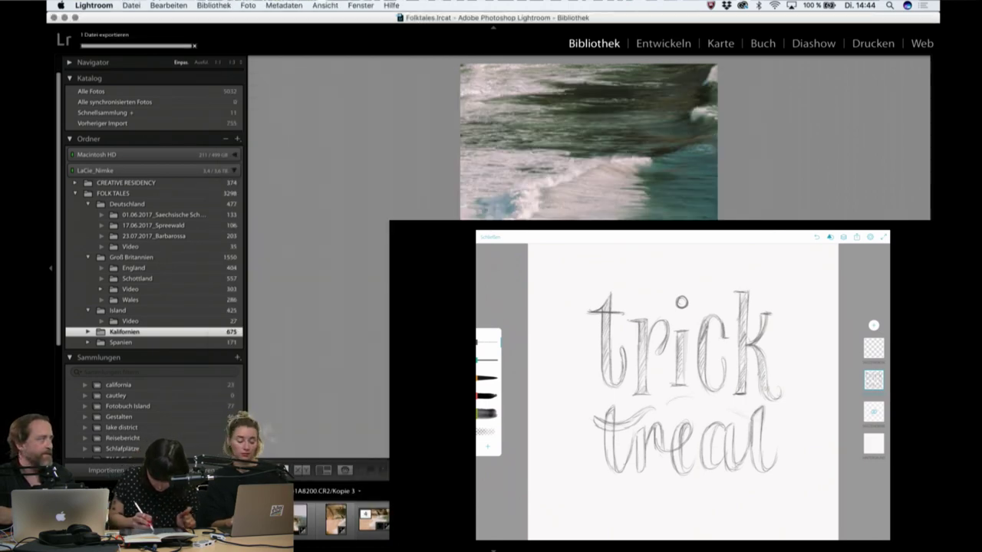
key("g")
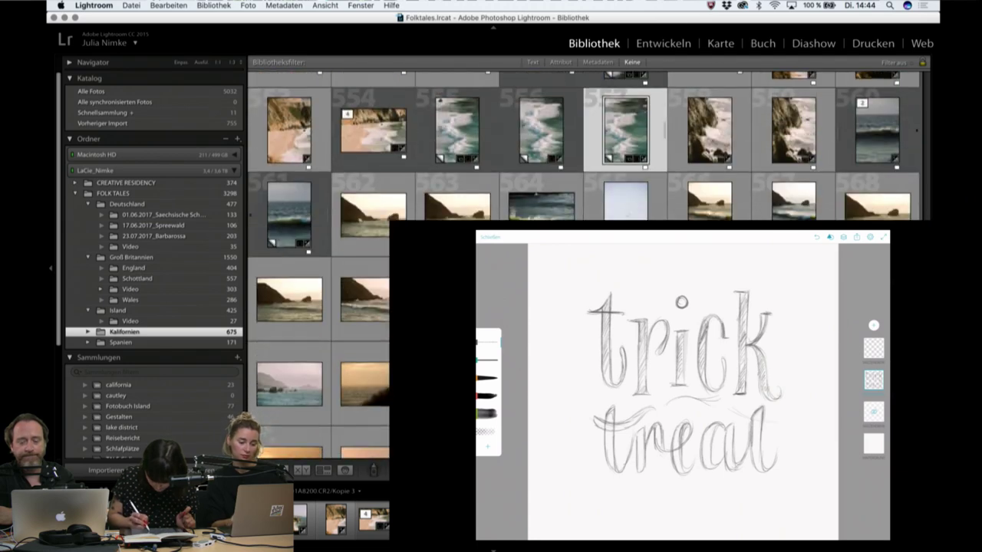
scroll(582, 146, "down", 4)
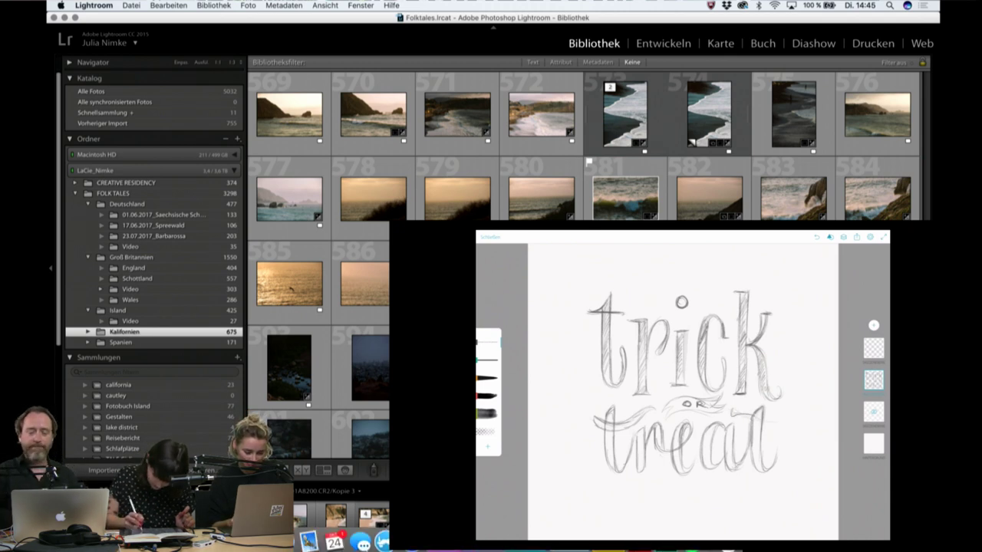
Launch Adobe Photoshop CC 2018 from Finder's Programme folder.
left_click(349, 539)
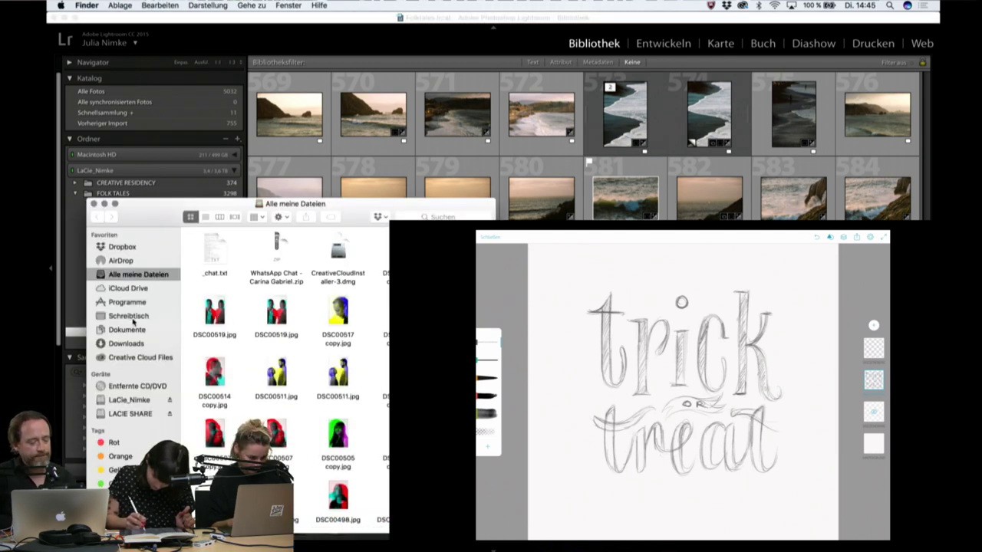
left_click(127, 301)
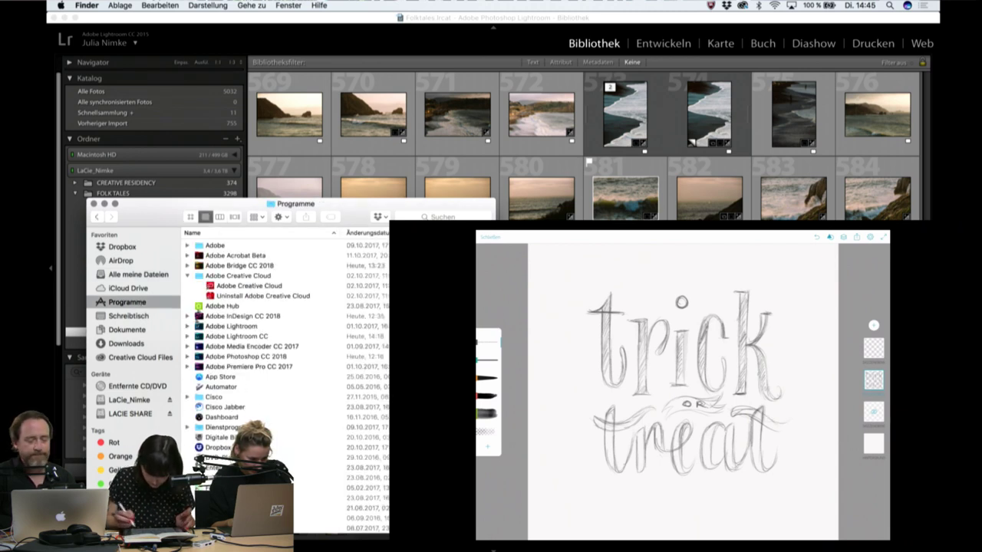
left_click(187, 356)
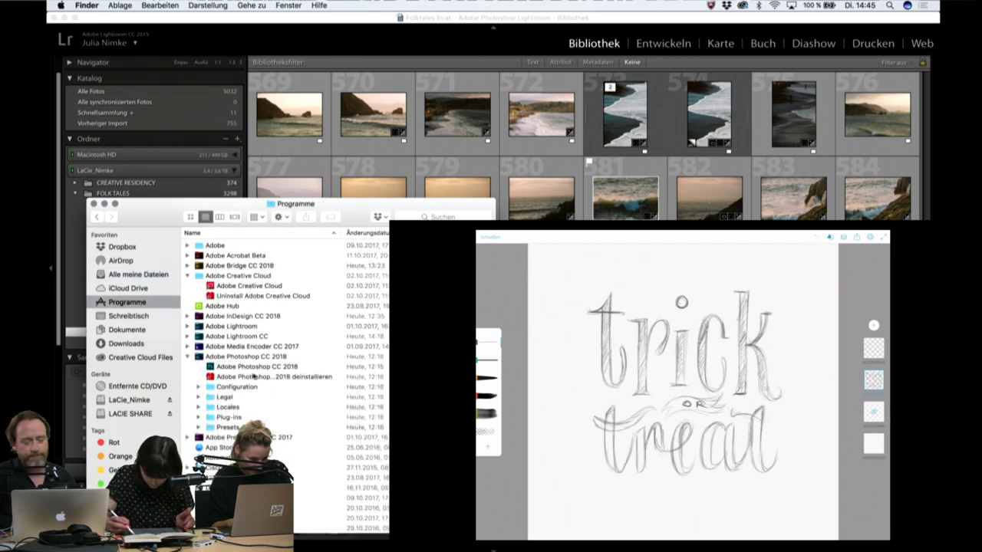
left_click(259, 368)
double_click(310, 369)
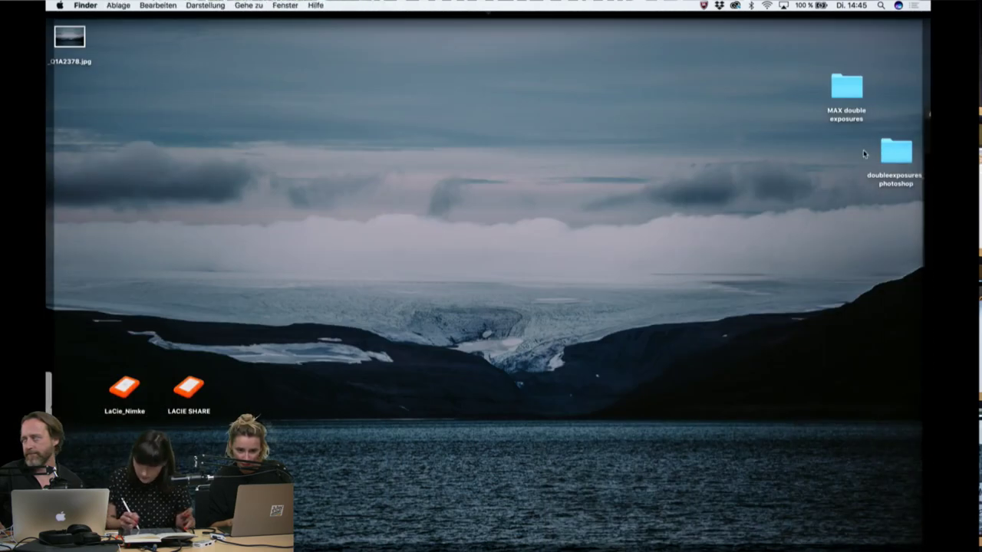
Move the MAX double exposures folder beside doubleexposures_photoshop and open it.
left_click(844, 88)
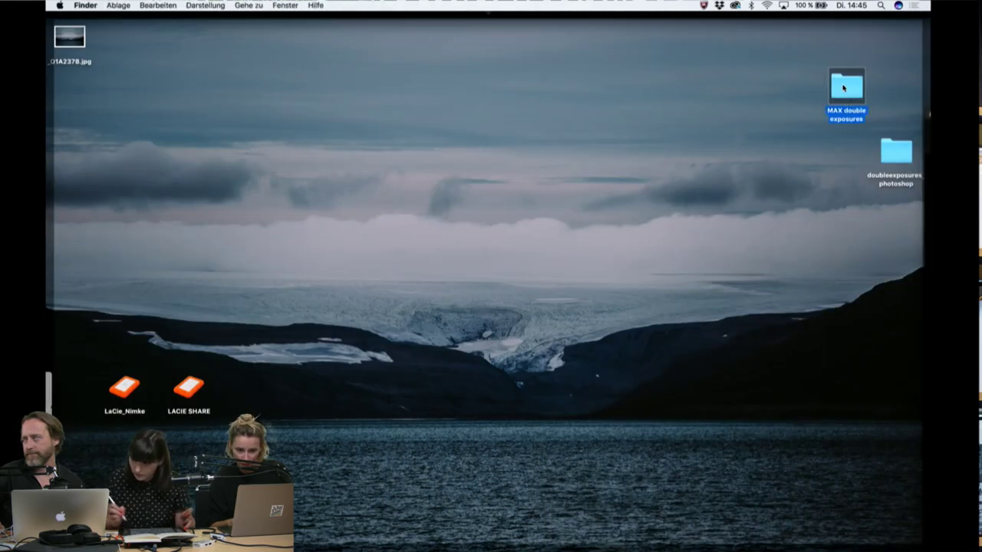
left_click_drag(843, 88, 829, 154)
left_click(841, 244)
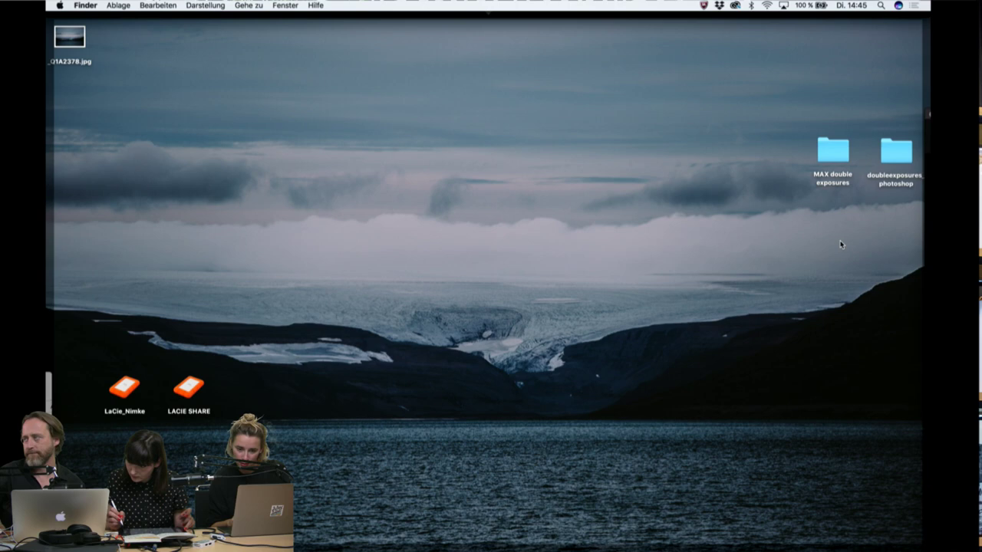
double_click(829, 154)
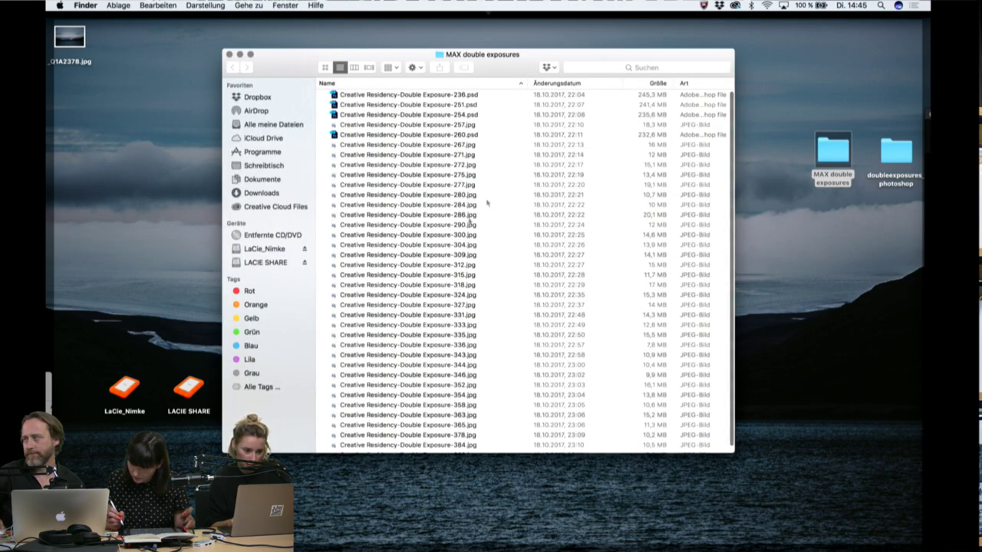
Quick Look through the double-exposure images, from Double Exposure-277 to 327.
left_click(438, 190)
key("space")
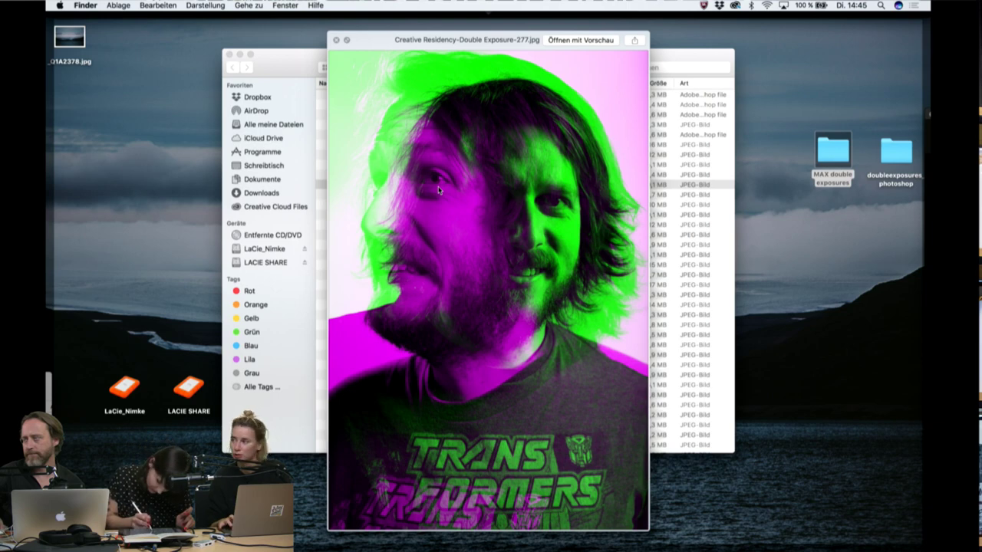
key("Down")
key("Down")
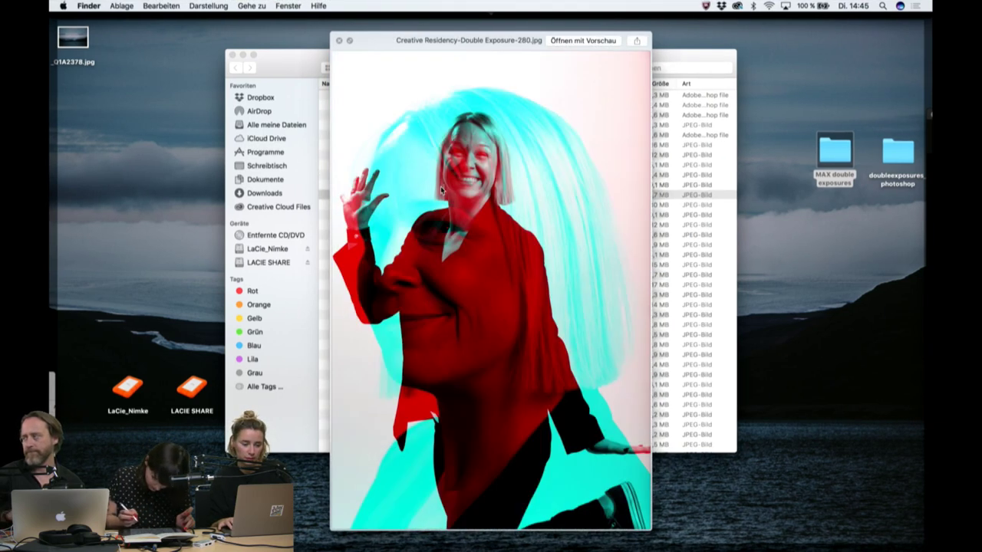
key("Down")
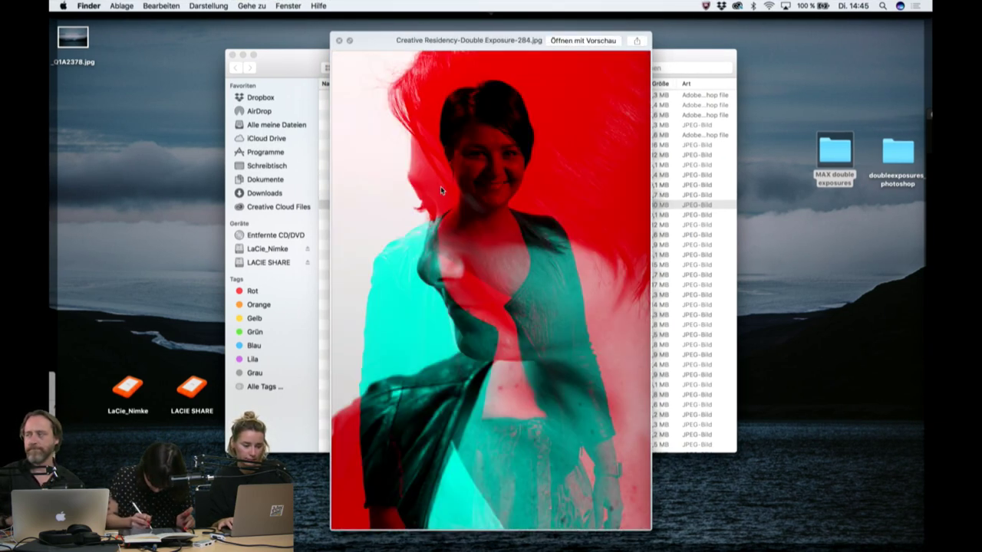
key("Down")
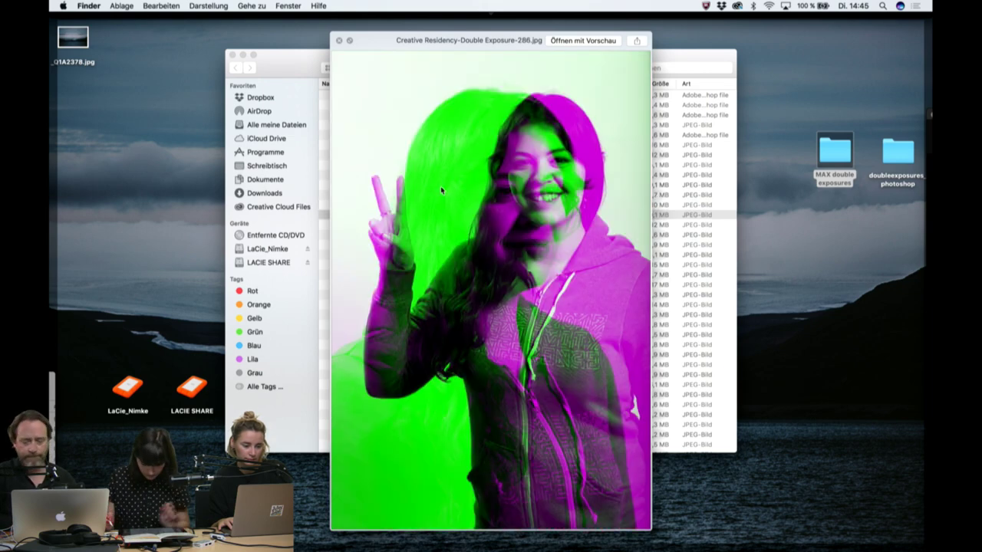
key("Down")
key("Down")
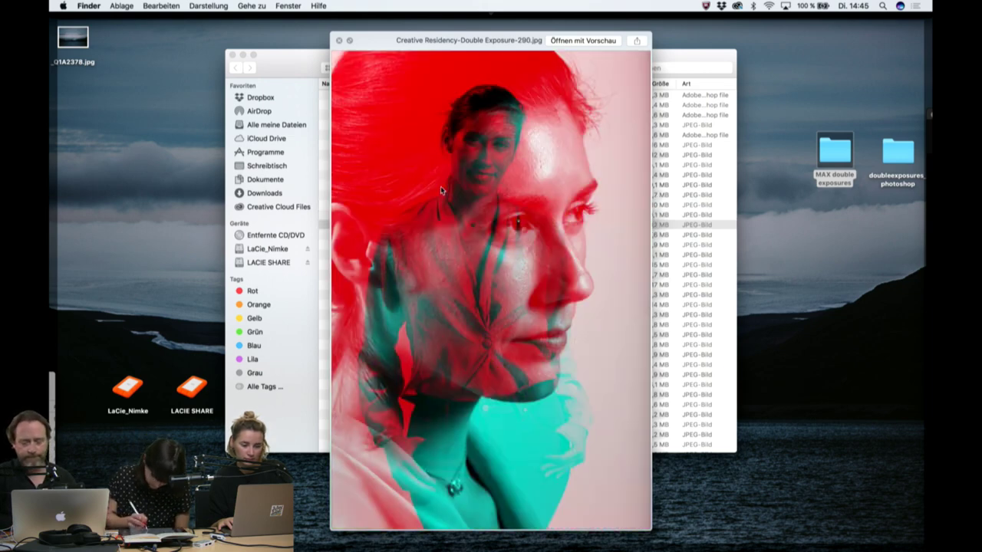
key("Down")
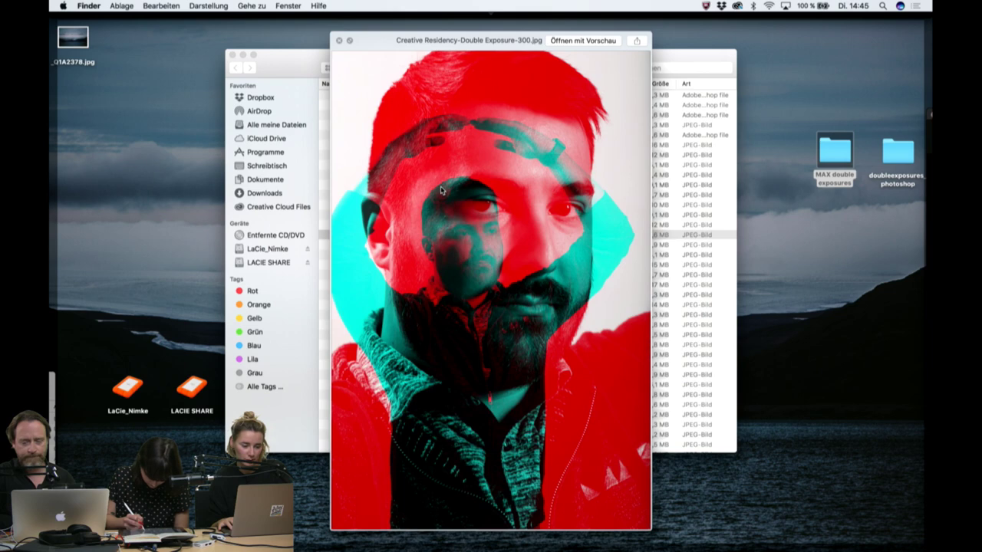
key("Down")
key("Down")
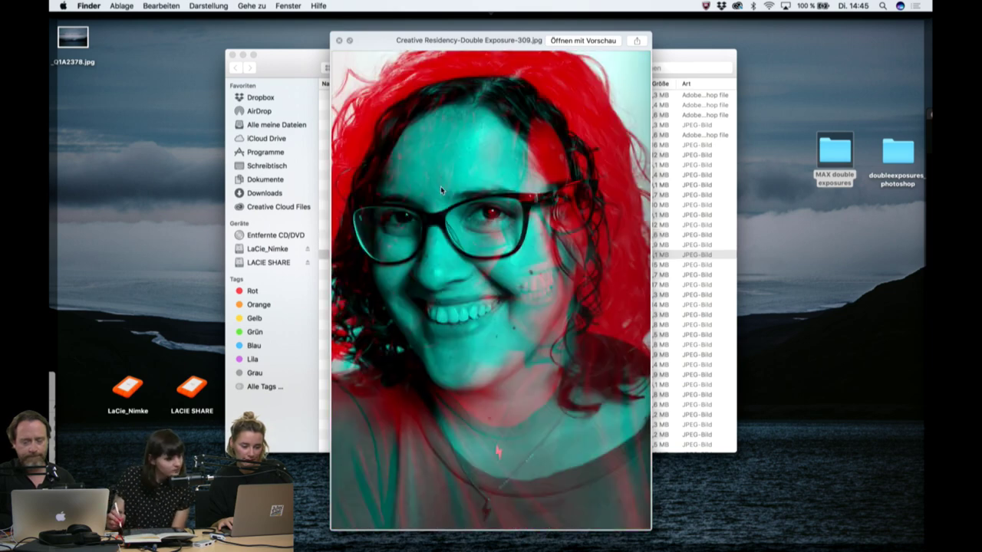
key("Down")
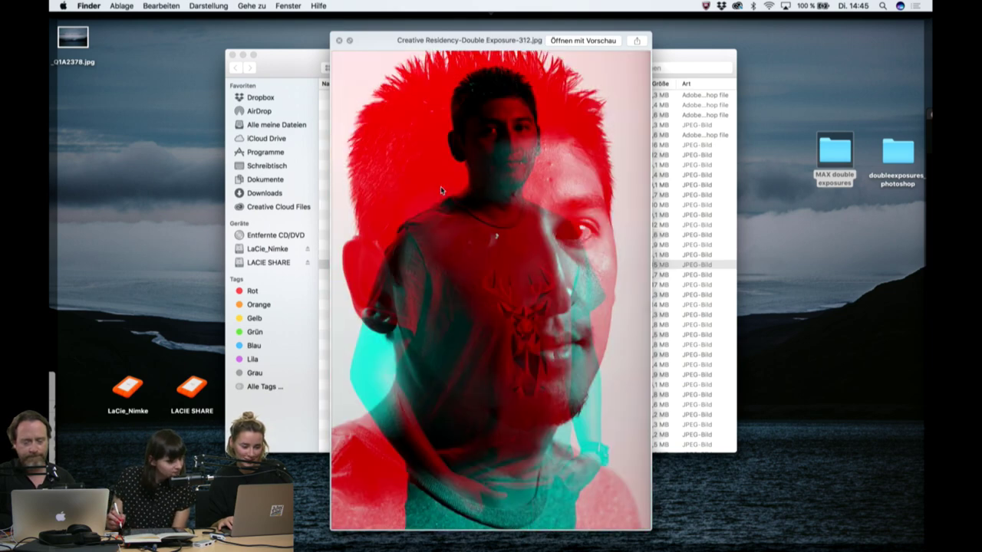
key("Down")
key("Down")
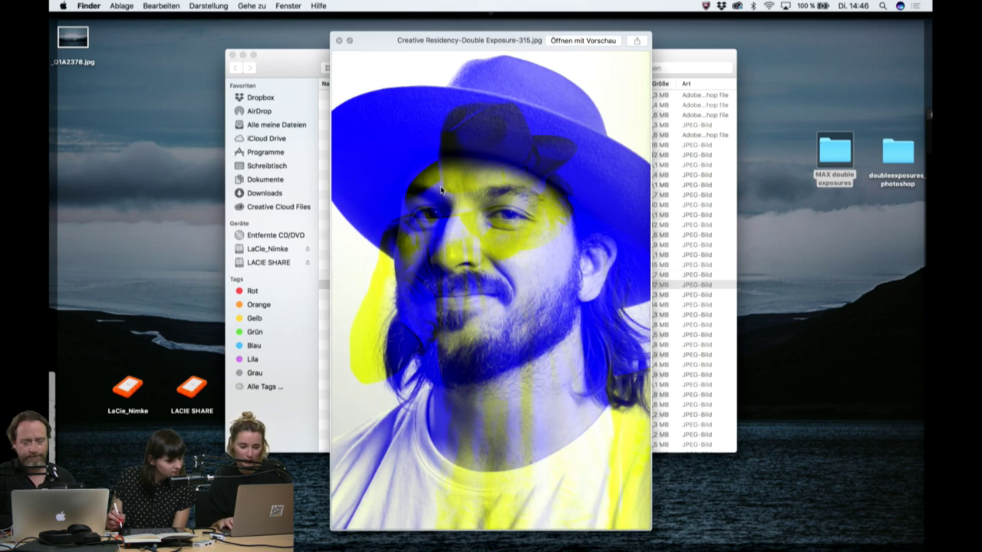
key("Down")
key("Down")
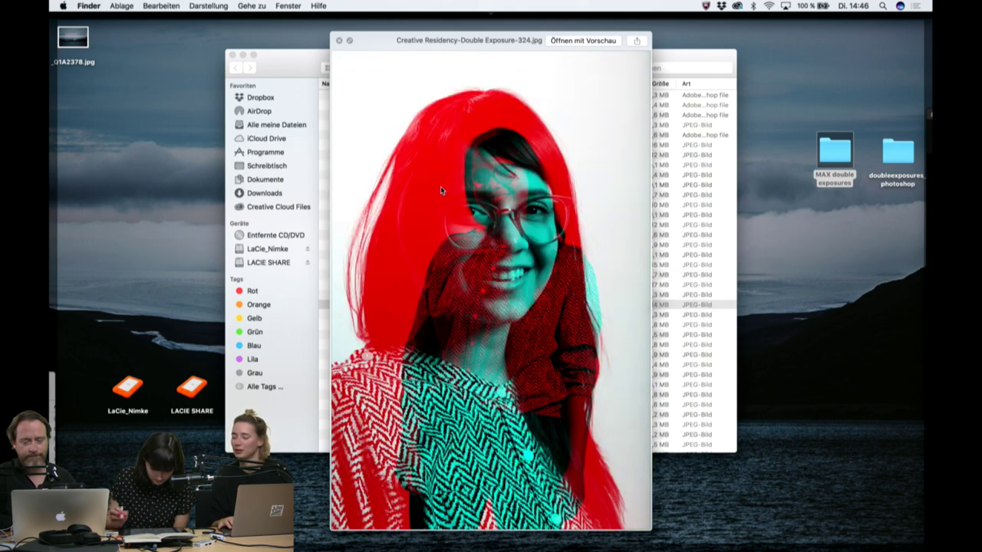
key("Down")
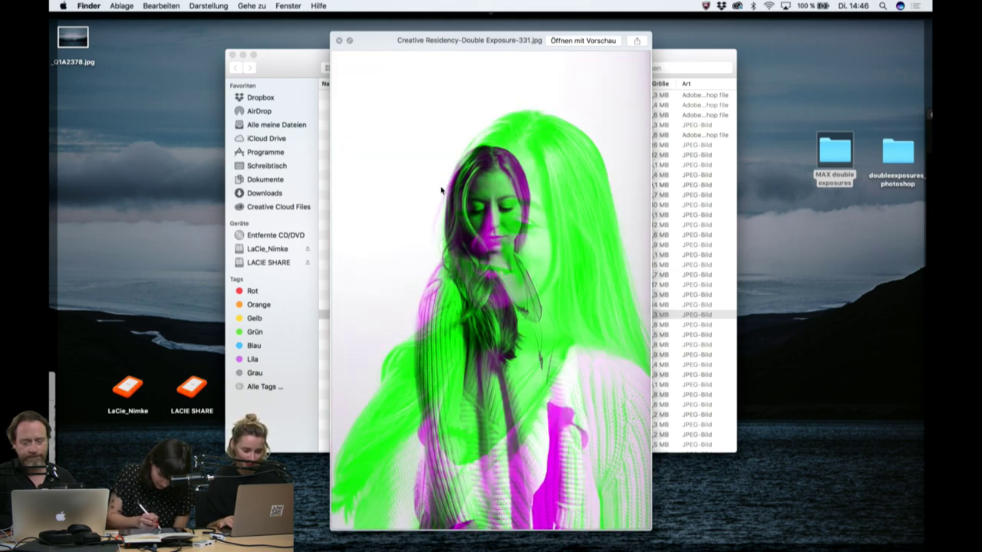
key("space")
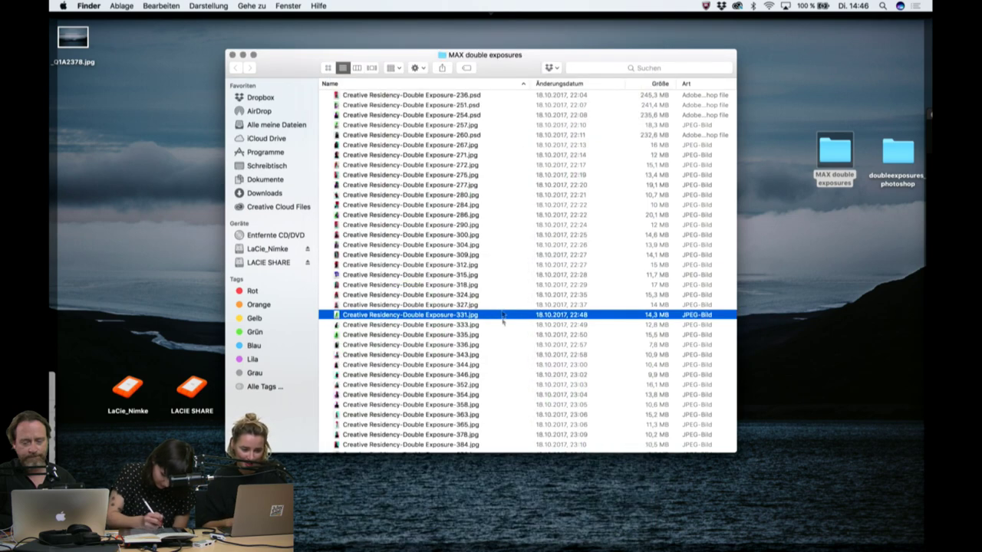
Open doubleexposures_photoshop in a window at the lower right and select _Q1A2344.jpg.
double_click(897, 152)
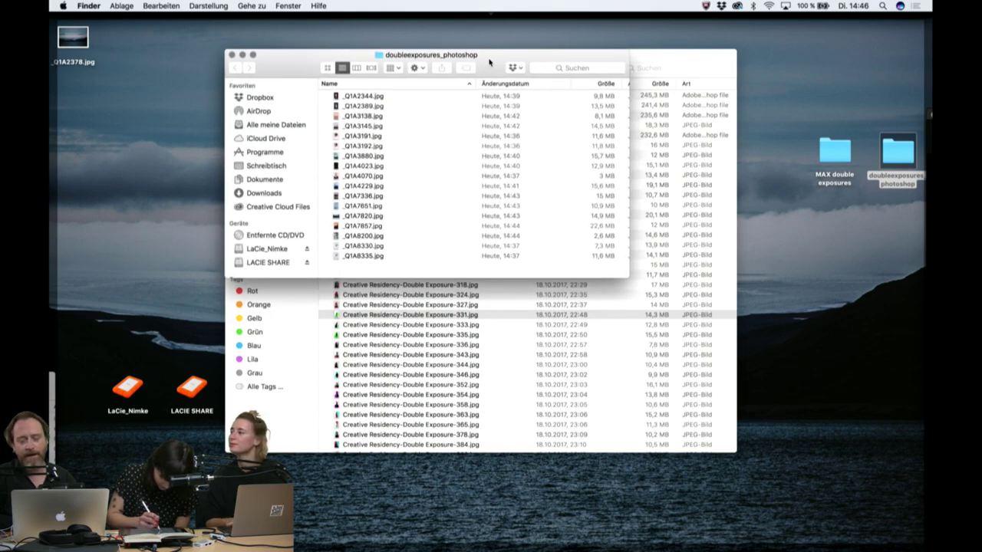
left_click_drag(489, 61, 769, 316)
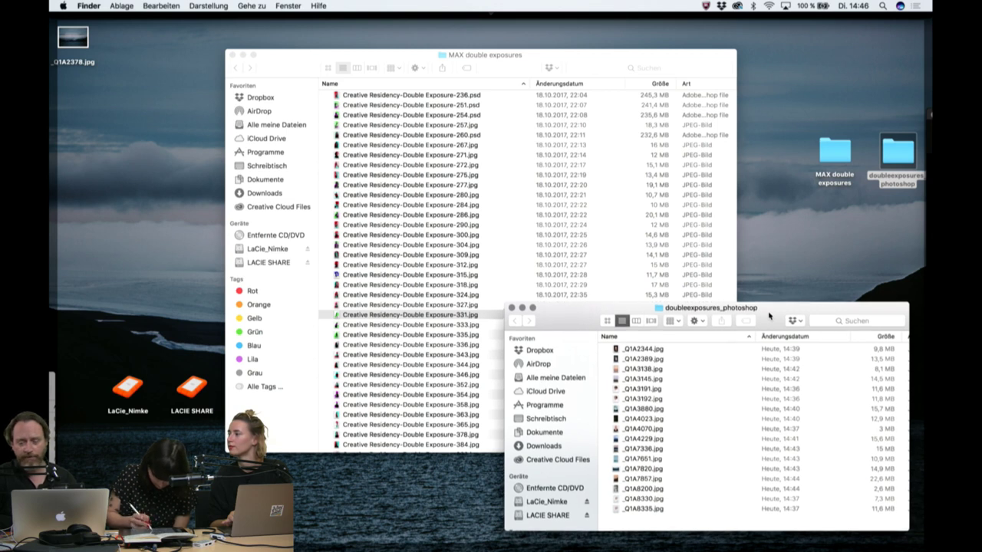
left_click_drag(769, 316, 772, 315)
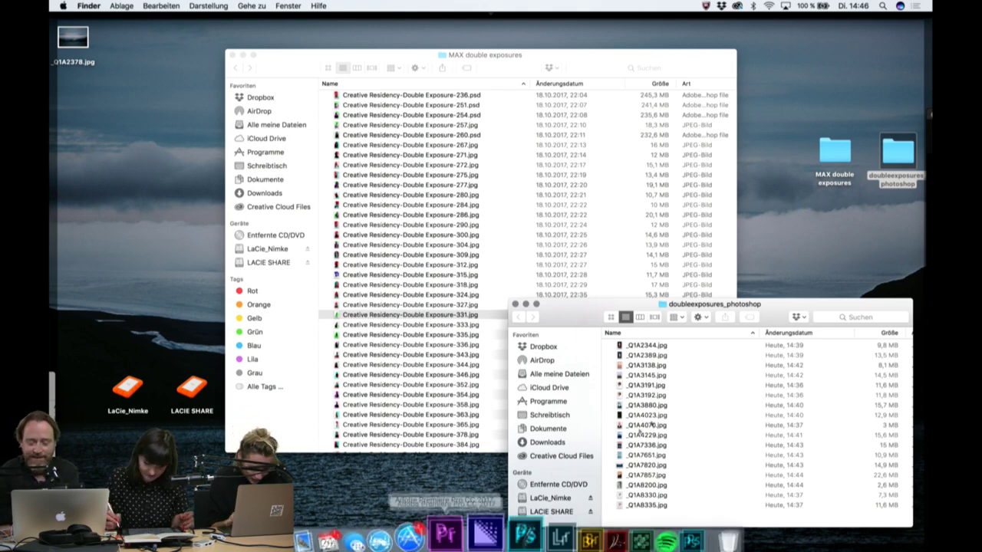
left_click(667, 345)
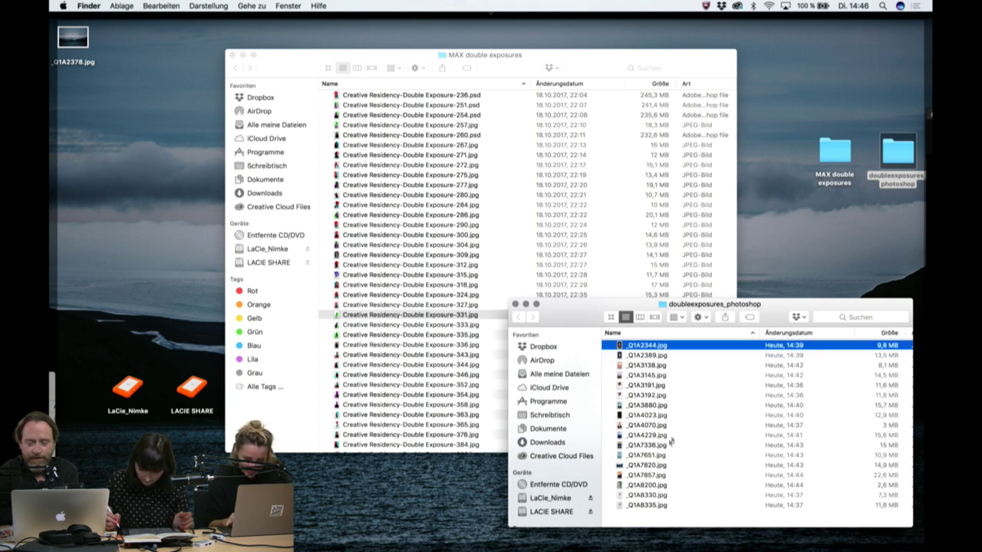
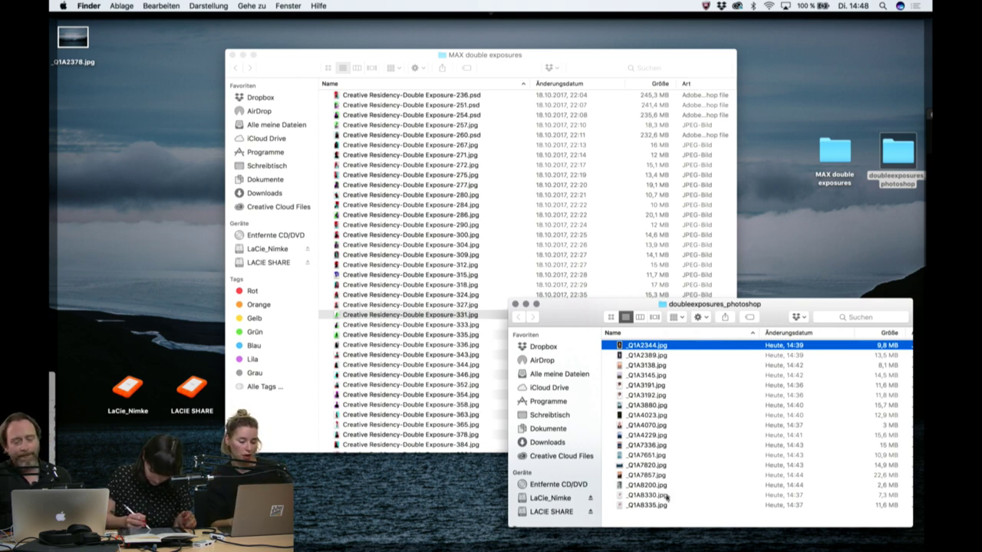
Browse the folder's JPGs, then preview _Q1A3191.jpg full size in Quick Look.
left_click(666, 496)
left_click(681, 456)
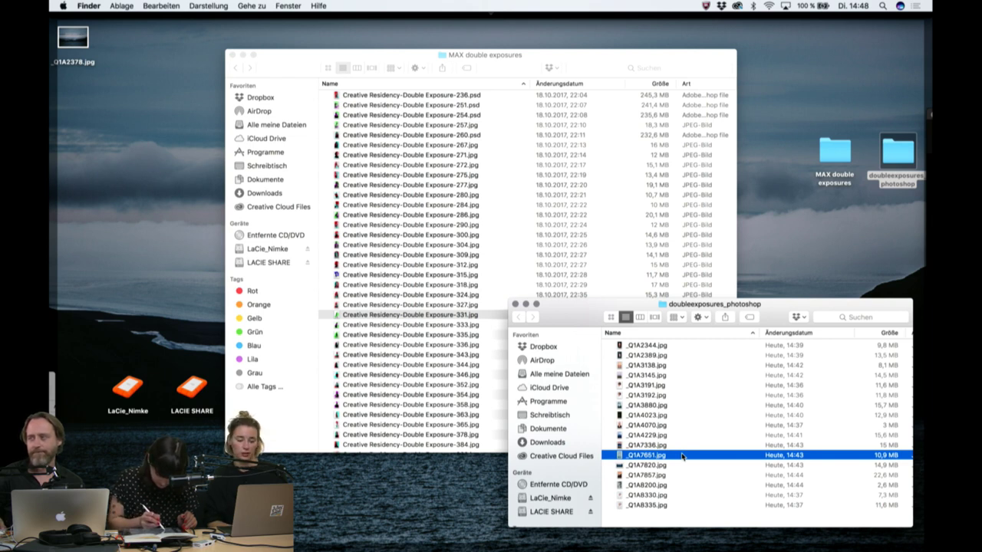
left_click(675, 497)
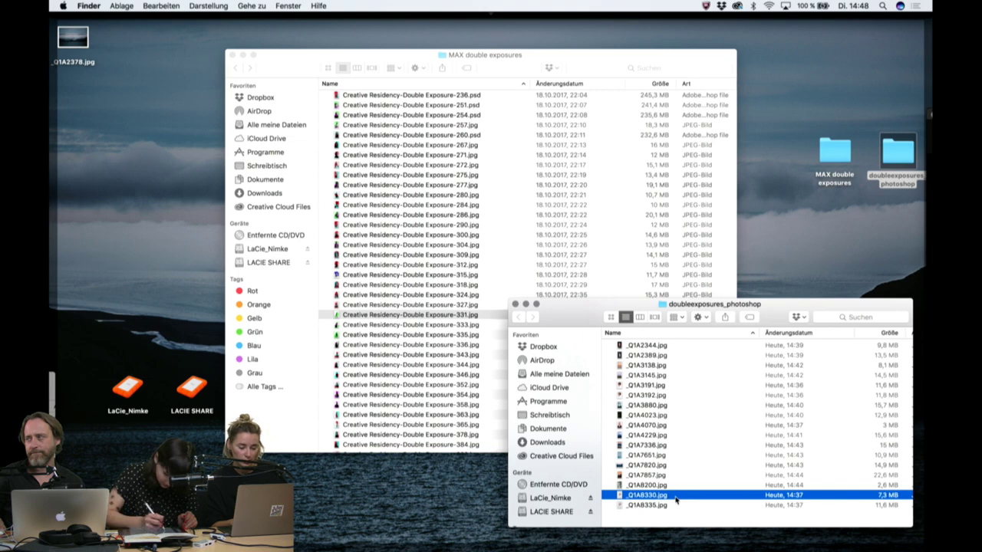
left_click_drag(587, 304, 507, 276)
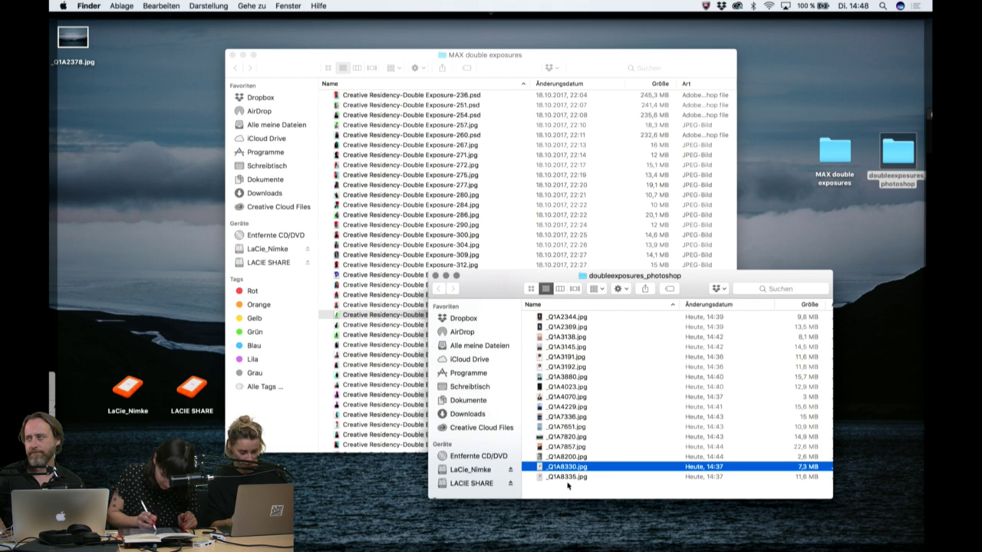
left_click(568, 476)
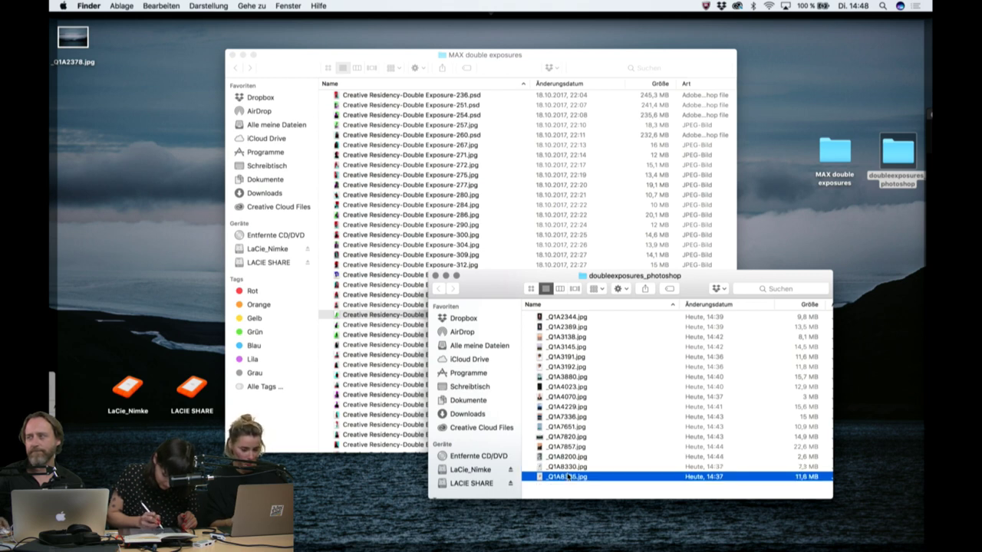
left_click(560, 468)
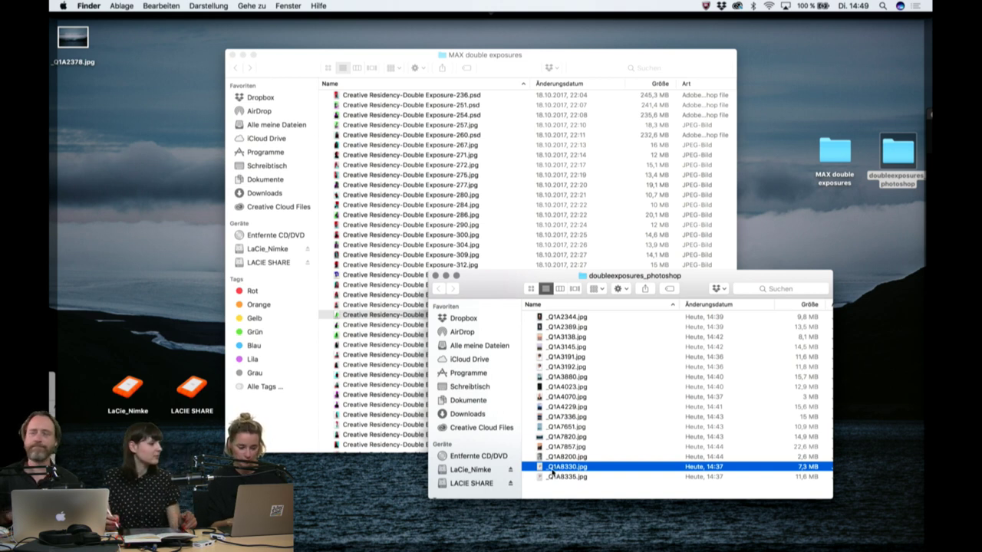
left_click(552, 475)
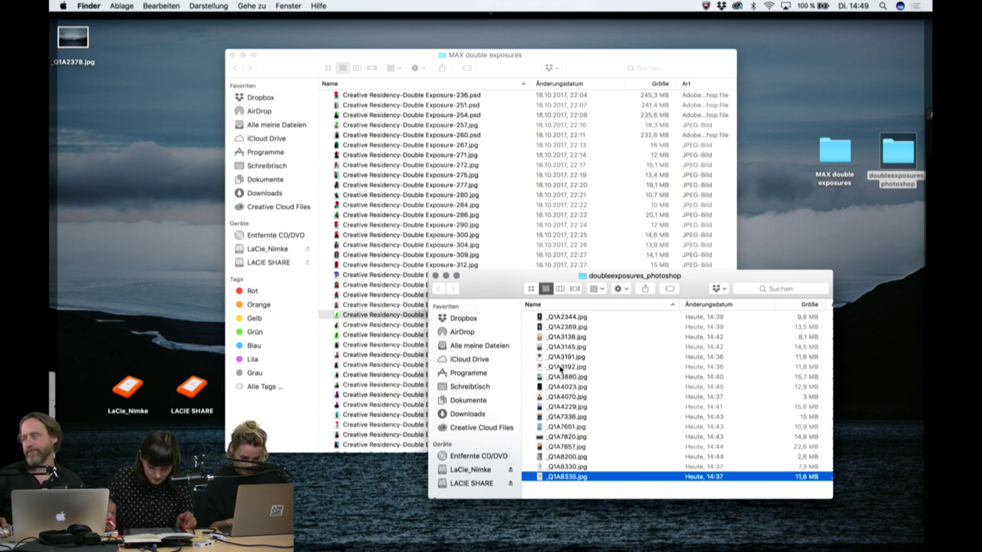
left_click(555, 358)
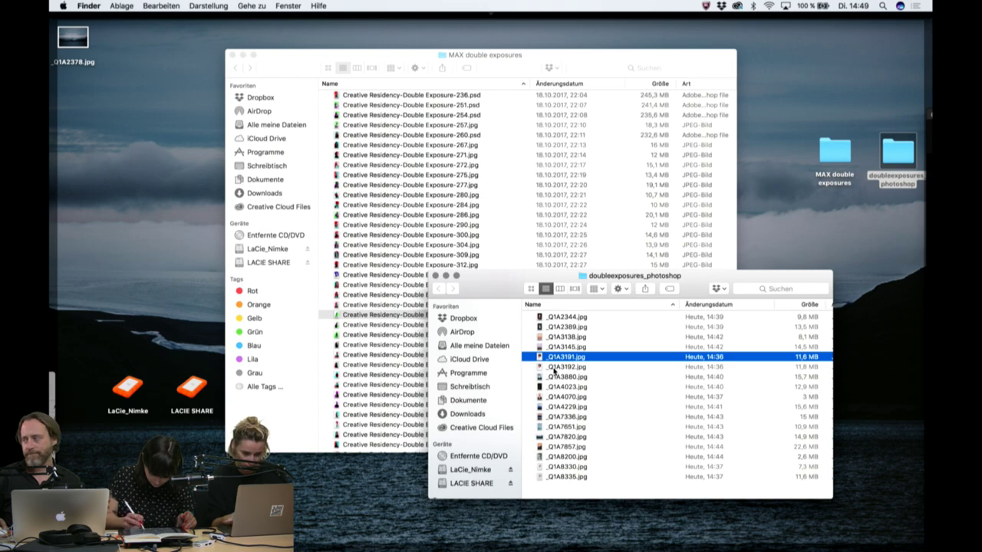
key("space")
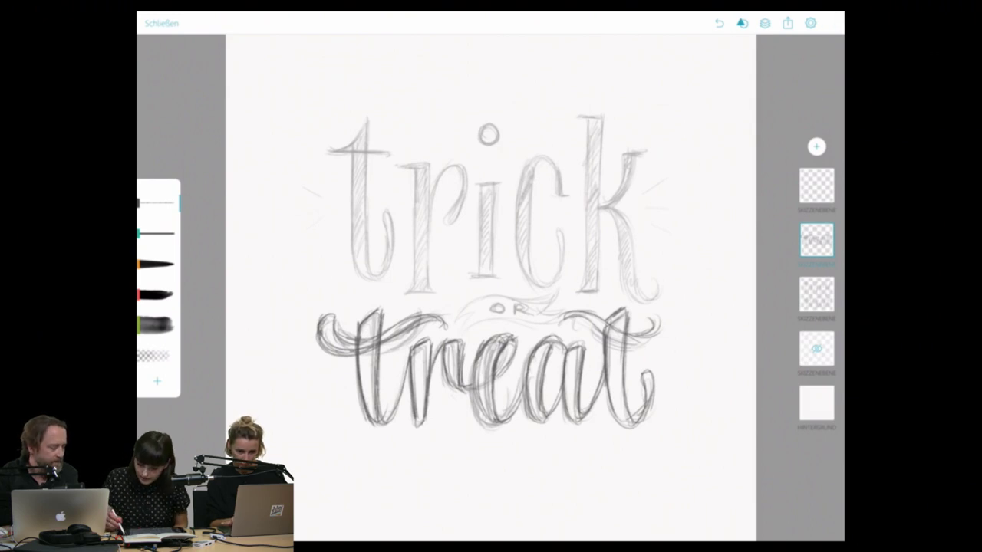
Check the sketch's settings popover, close it, and exit to the iPad home screen.
left_click(833, 23)
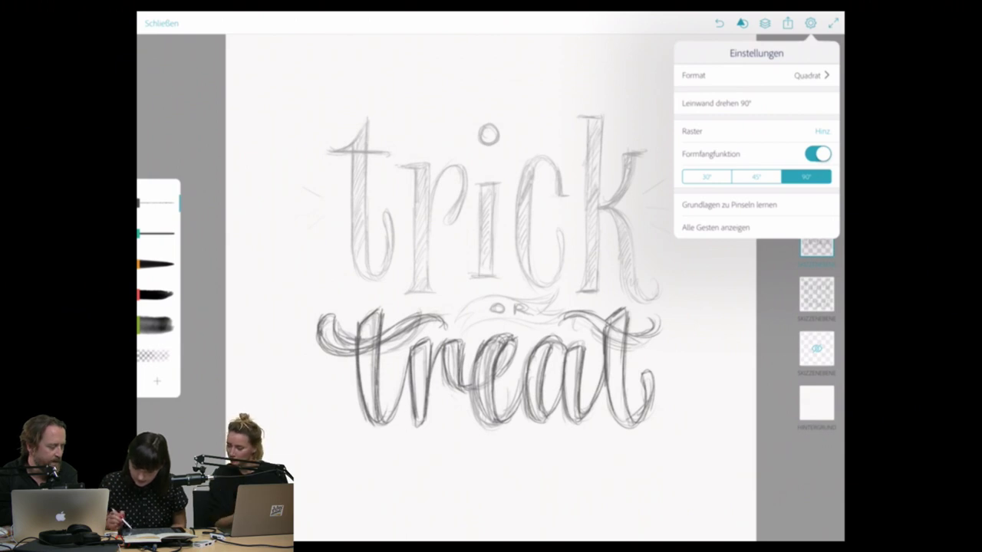
key("Escape")
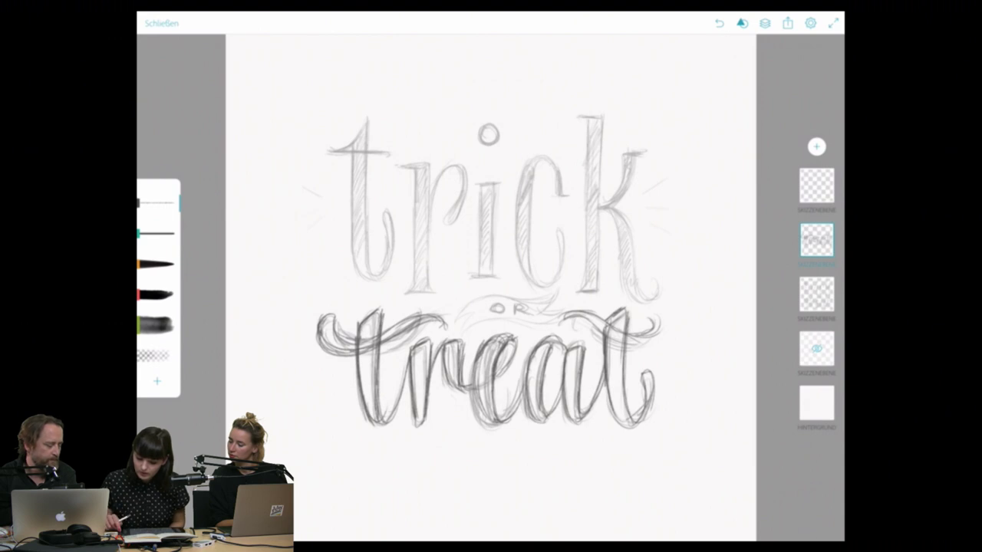
key("super+h")
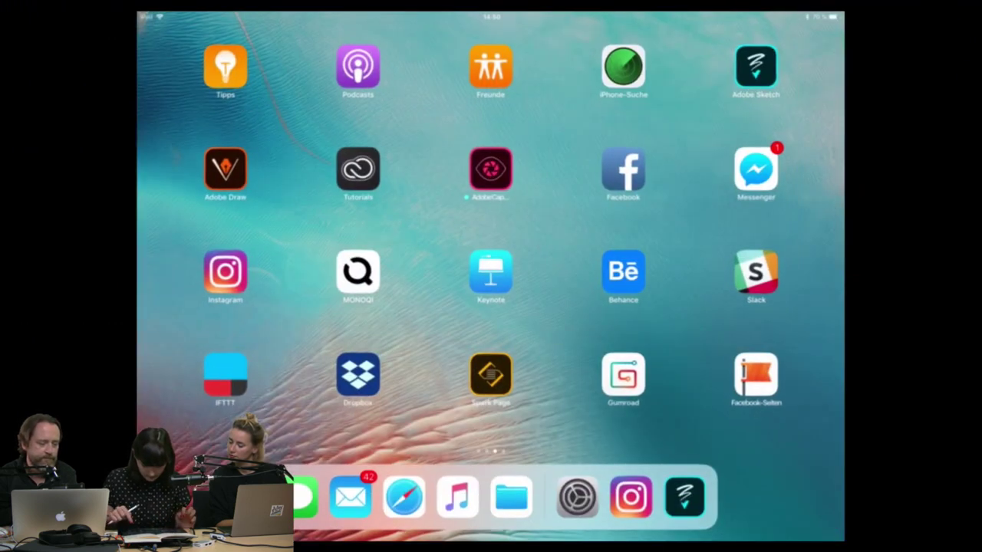
Launch the App Store to check pending updates, then return to Photoshop's portrait.
mouse_move(690, 230)
left_mouse_down()
mouse_move(307, 230)
mouse_move(614, 230)
left_mouse_up()
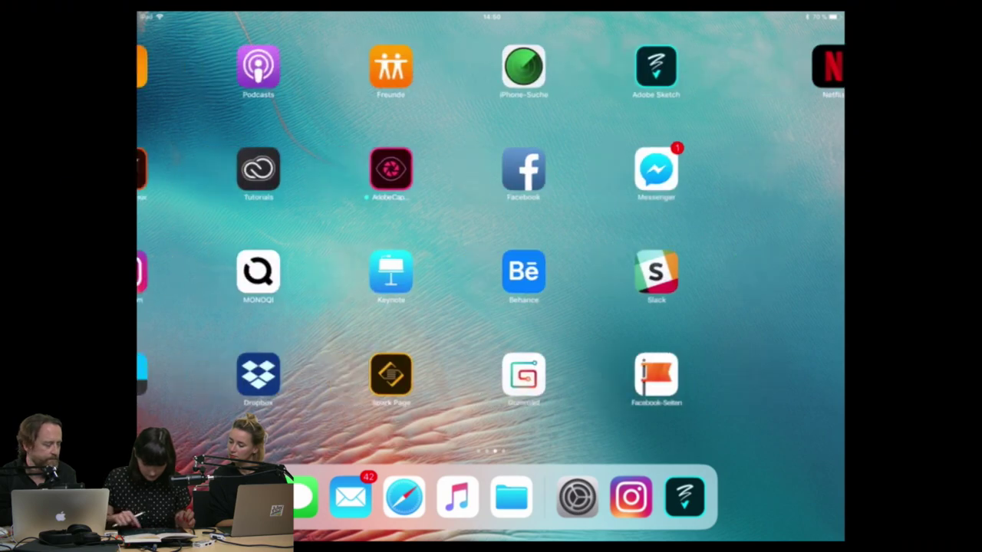
left_click_drag(307, 230, 613, 230)
left_click(622, 269)
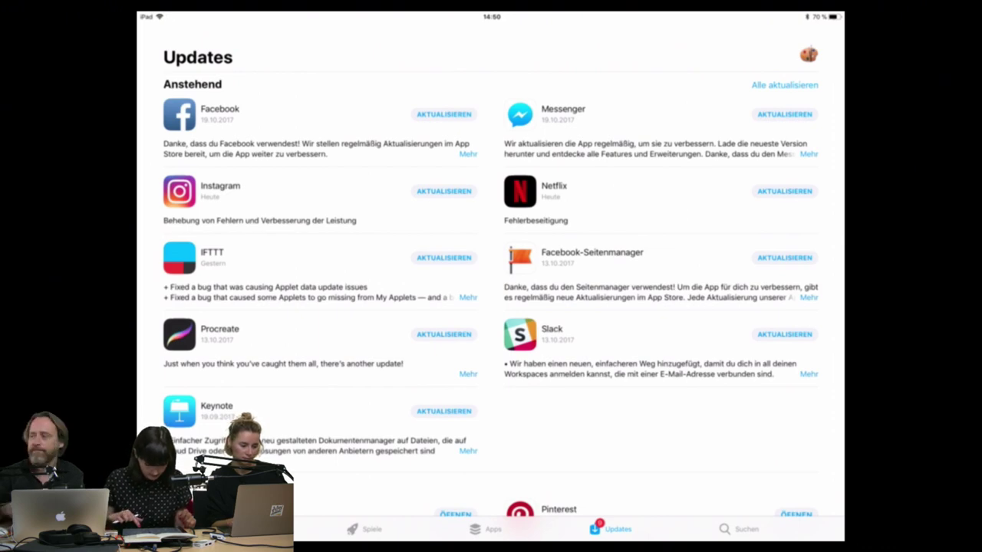
scroll(491, 306, "down", 5)
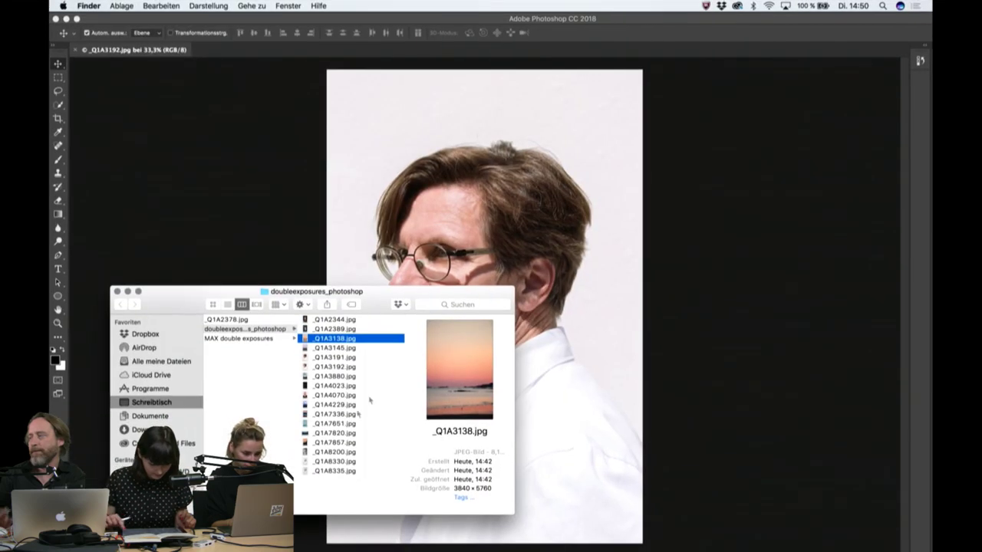
left_click(669, 268)
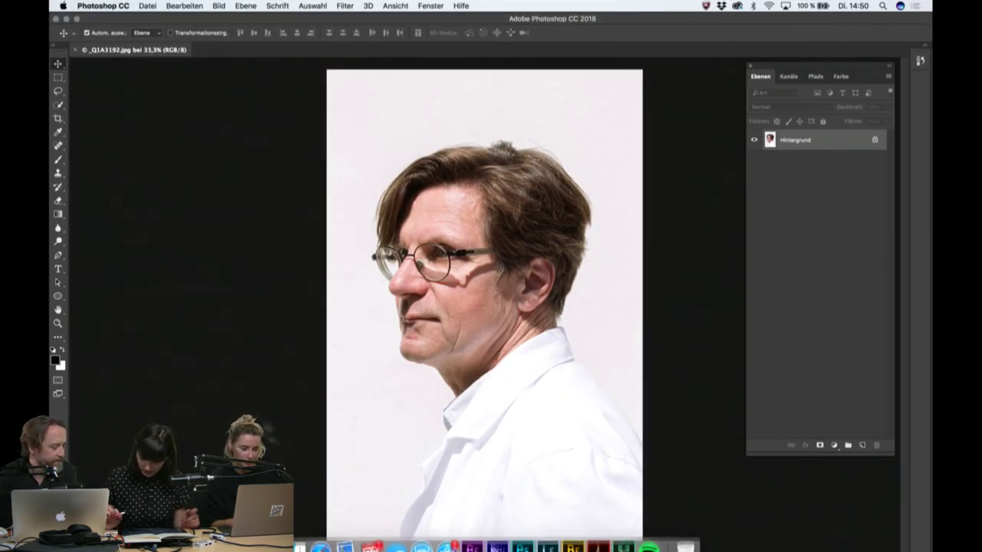
Preview the sunset photos _Q1A7336.jpg and _Q1A3138.jpg from the photo folder.
left_click(307, 528)
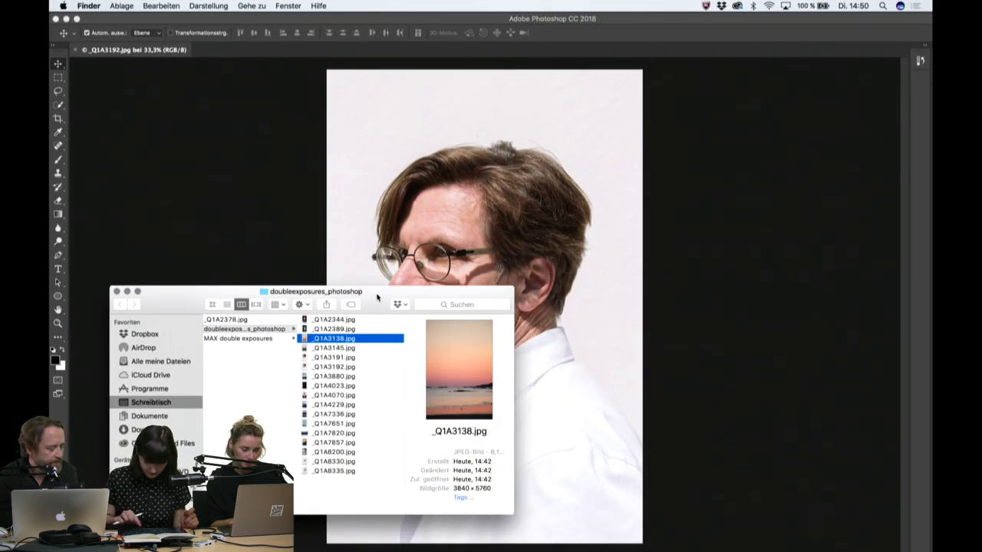
left_click_drag(375, 292, 354, 311)
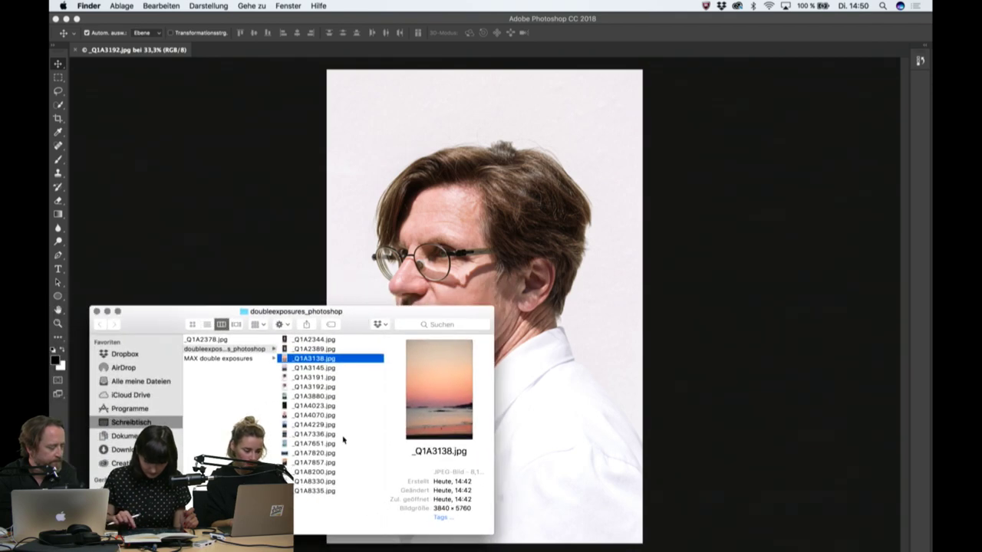
left_click(343, 436)
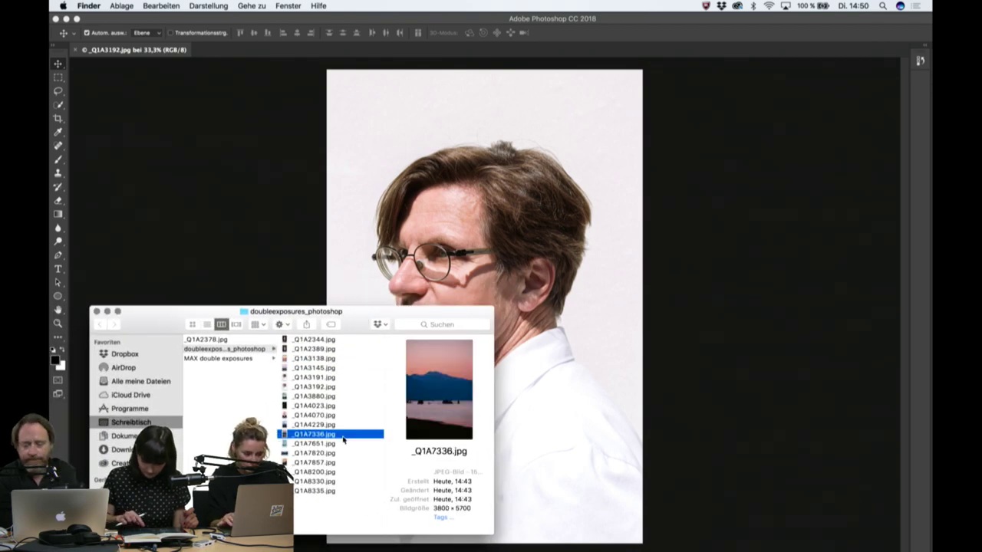
left_click(338, 360)
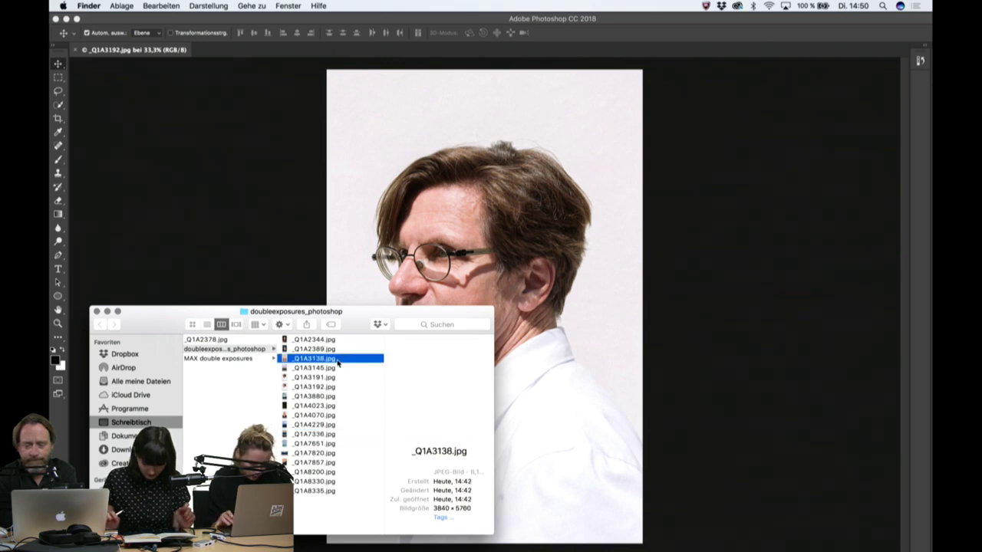
key("space")
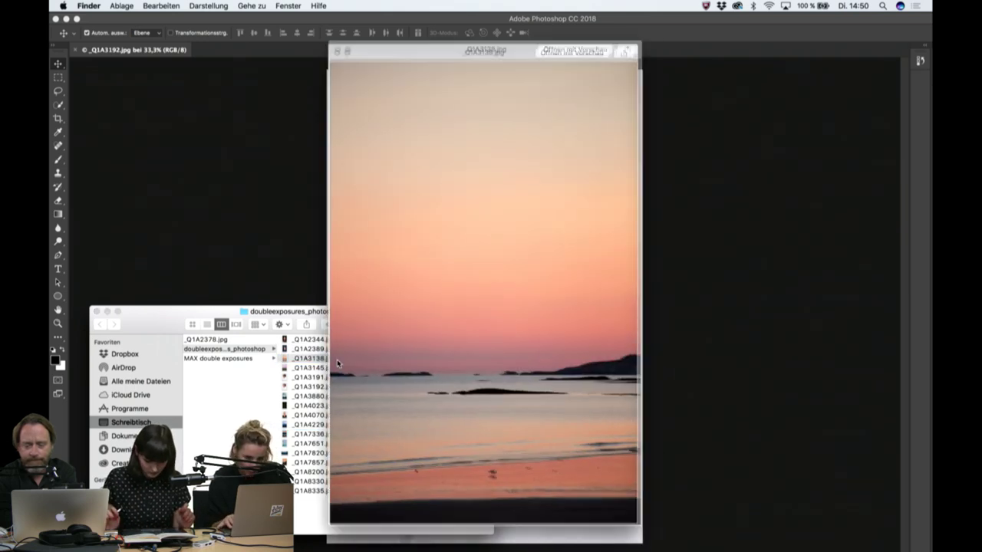
key("Down")
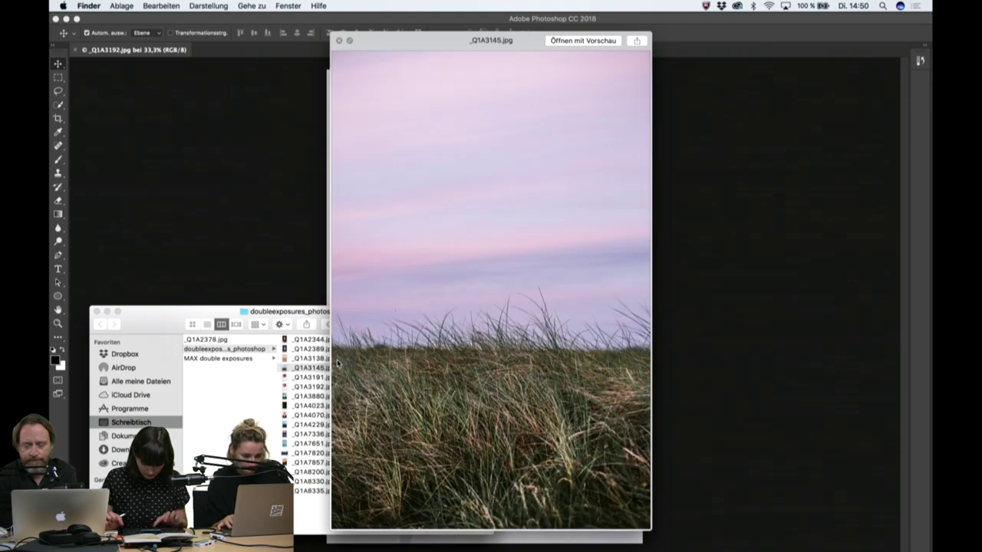
key("space")
left_click(304, 359)
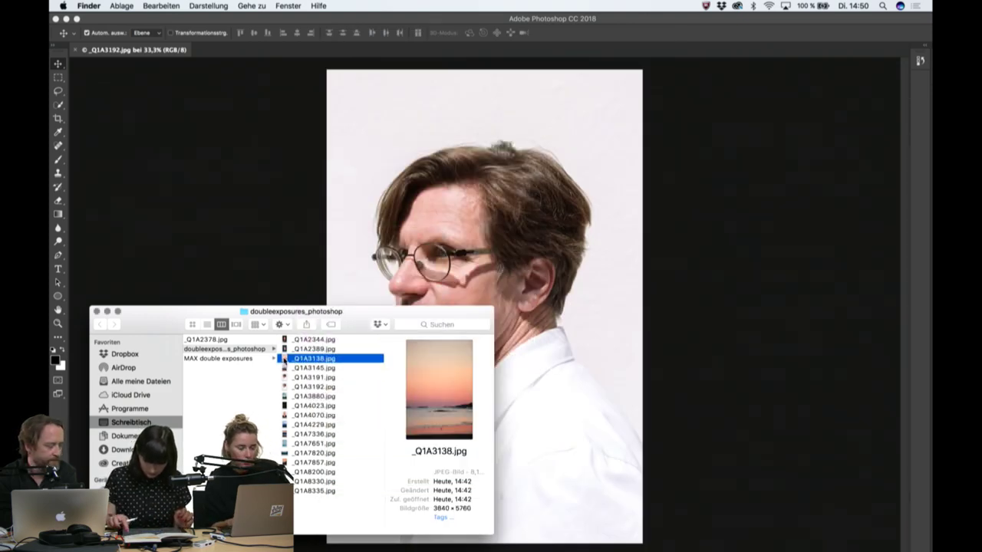
Open the sunset beach photo _Q1A3138.jpg as its own Photoshop document.
left_click_drag(285, 360, 504, 175)
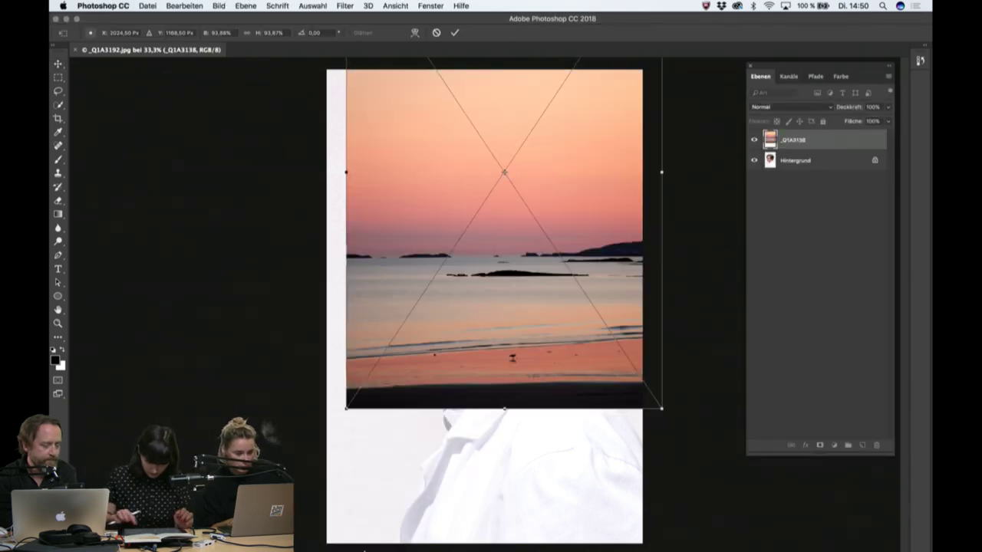
key("Escape")
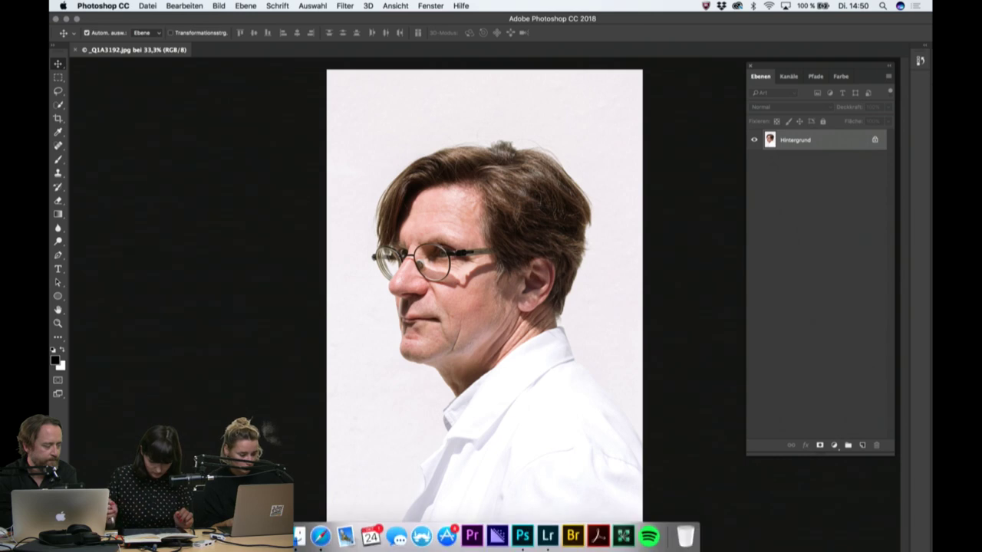
left_click(299, 536)
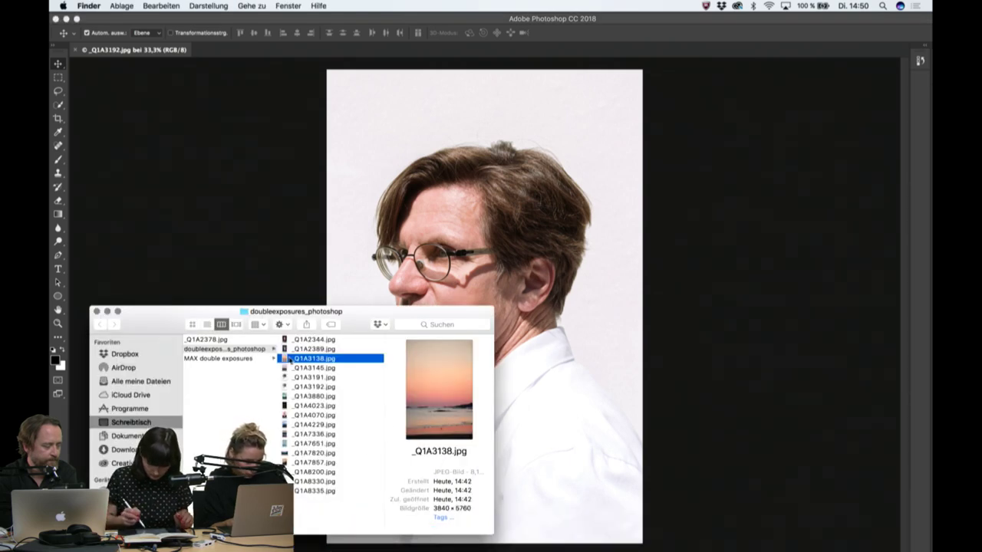
left_click_drag(297, 360, 257, 52)
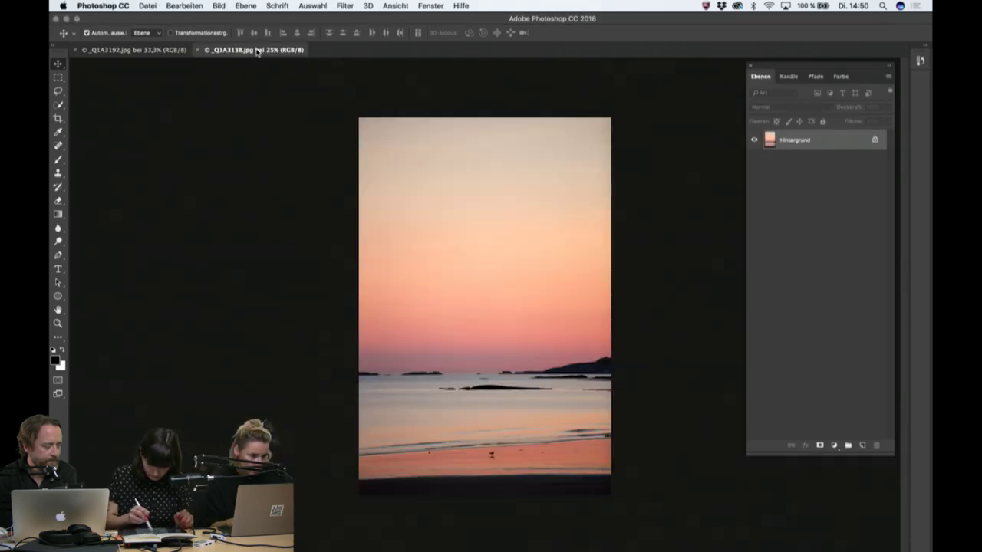
Preview the grass photo _Q1A3145.jpg and open the wave photo _Q1A8200.jpg in Photoshop.
left_click(325, 534)
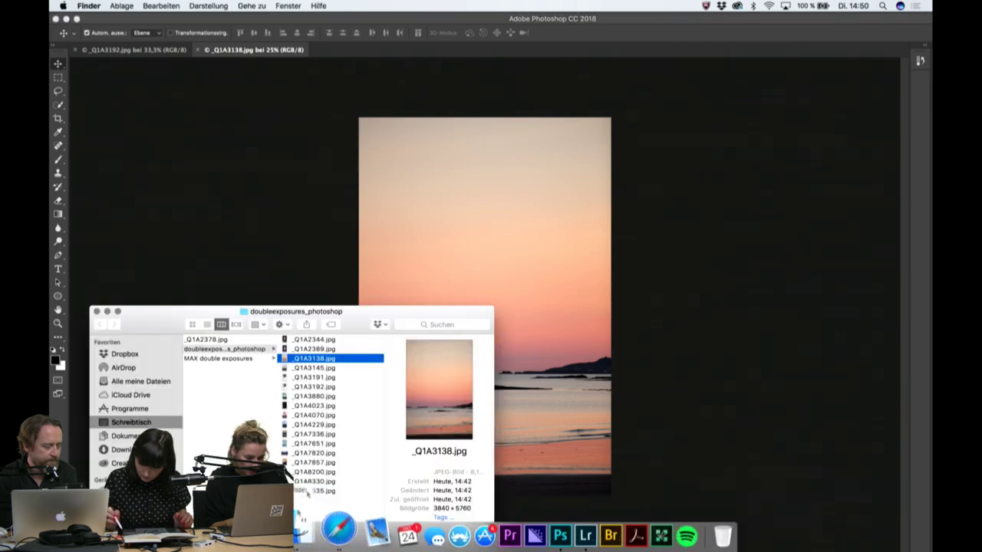
left_click(319, 368)
key("space")
key("space")
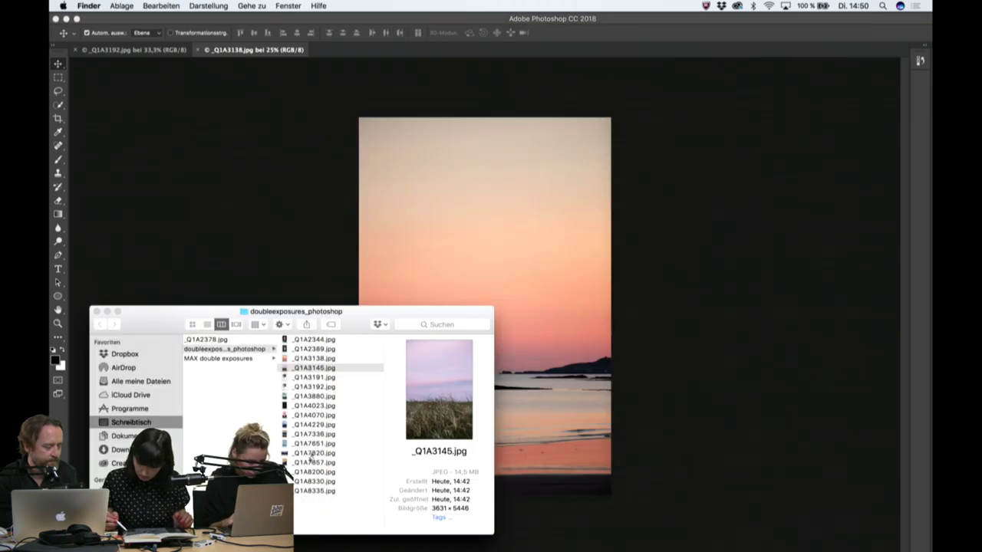
left_click(310, 472)
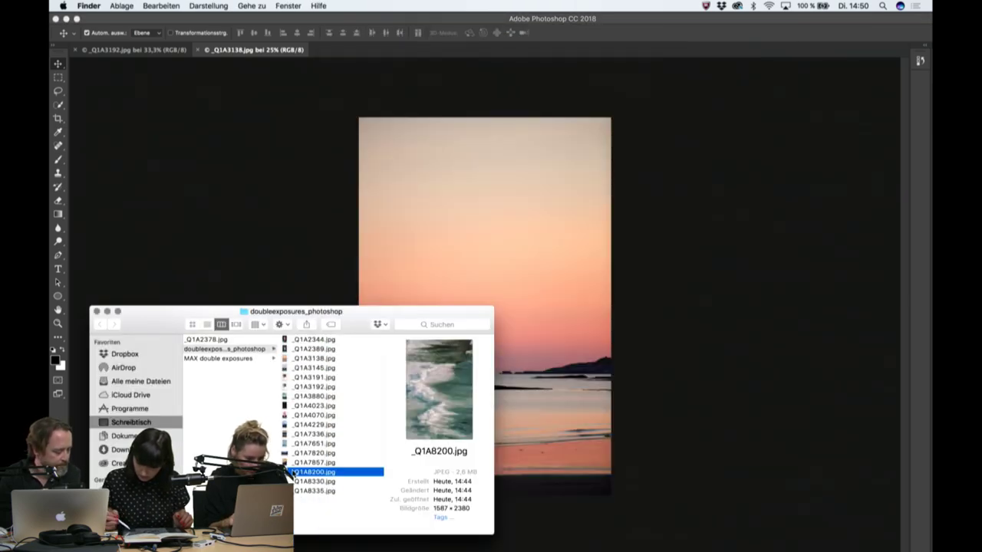
left_click_drag(314, 471, 329, 49)
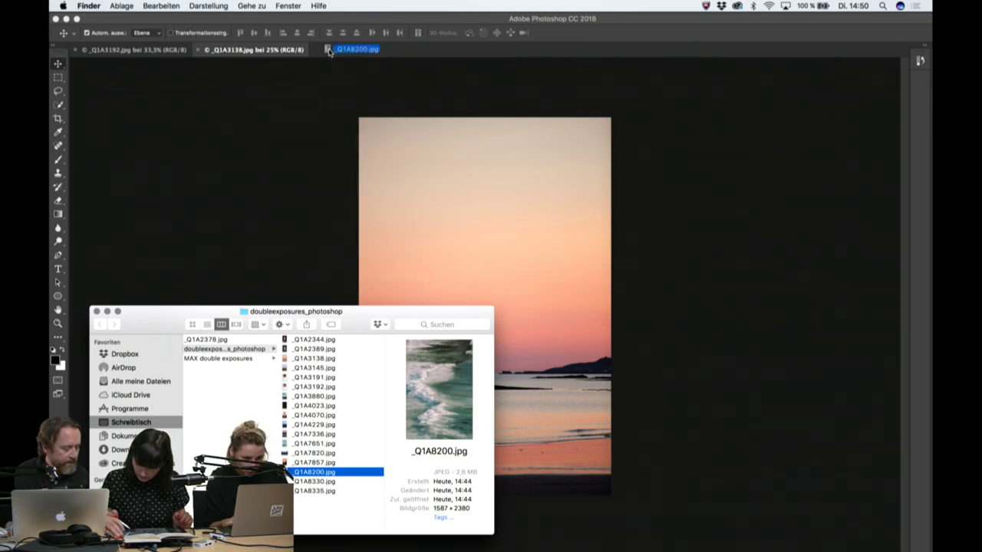
Open the mountain photo _Q1A7651.jpg and float its tab as a separate window.
left_click(322, 534)
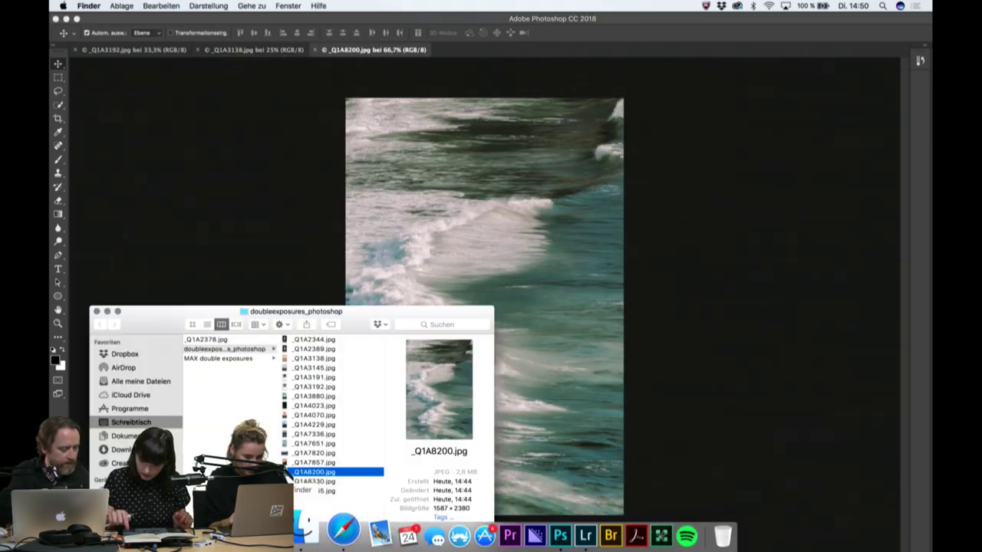
left_click(320, 444)
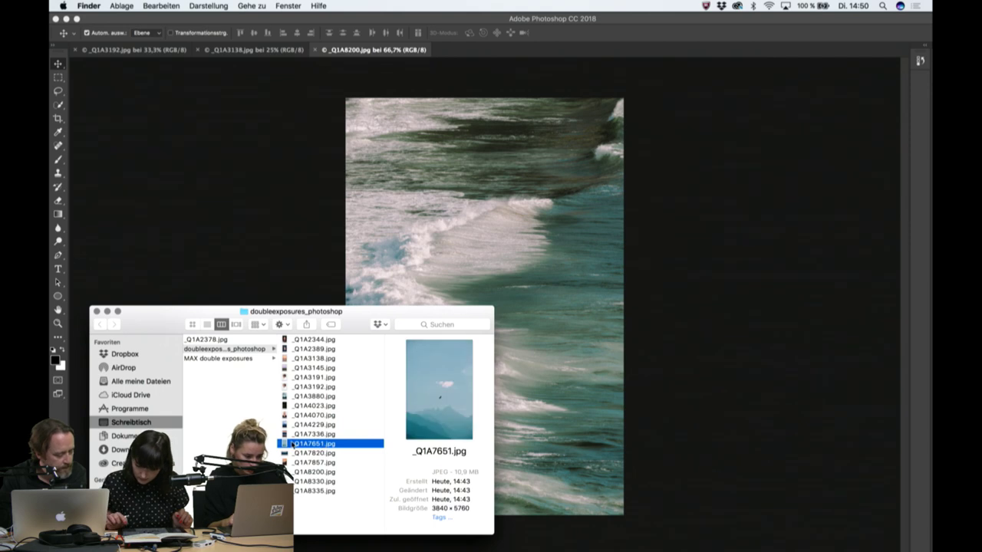
left_click_drag(285, 446, 442, 50)
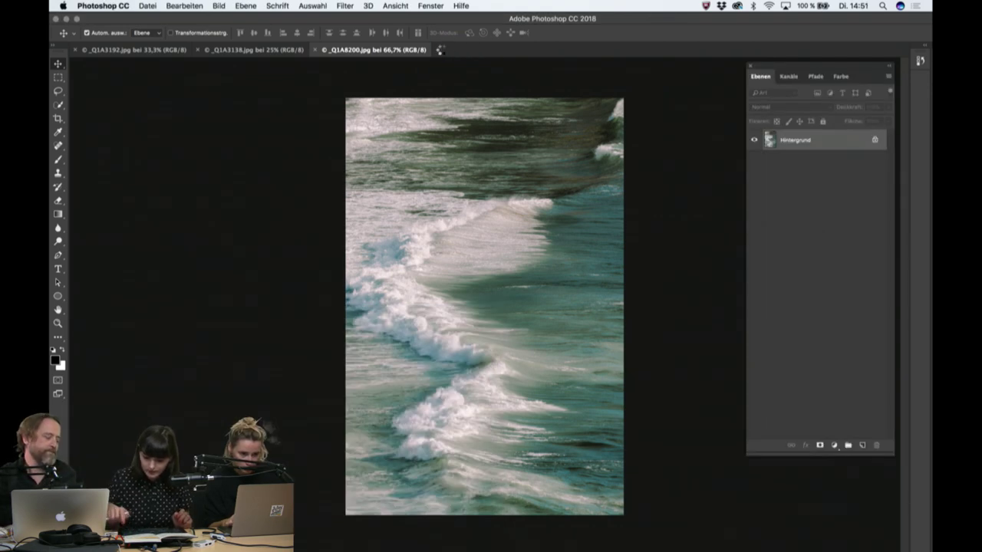
mouse_move(436, 49)
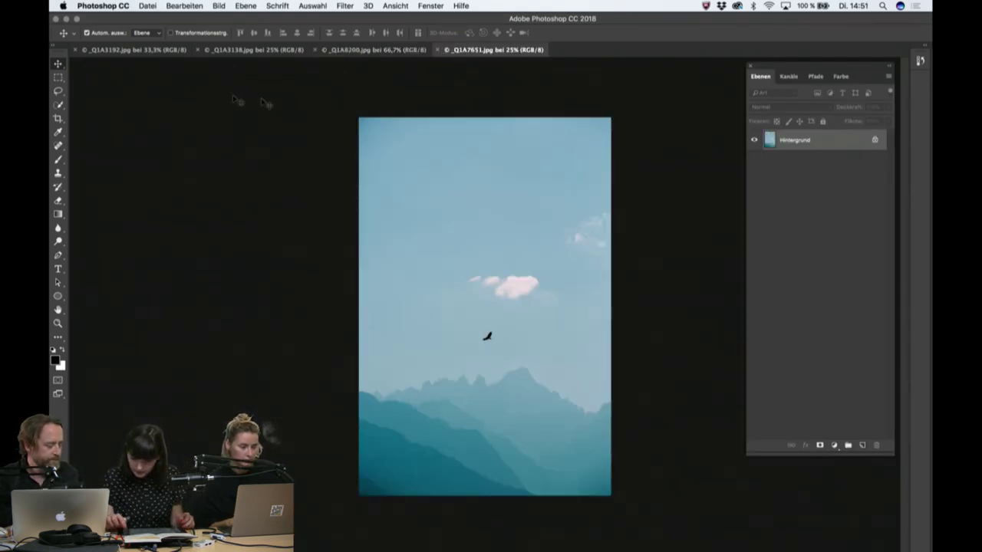
left_click_drag(434, 51, 463, 217)
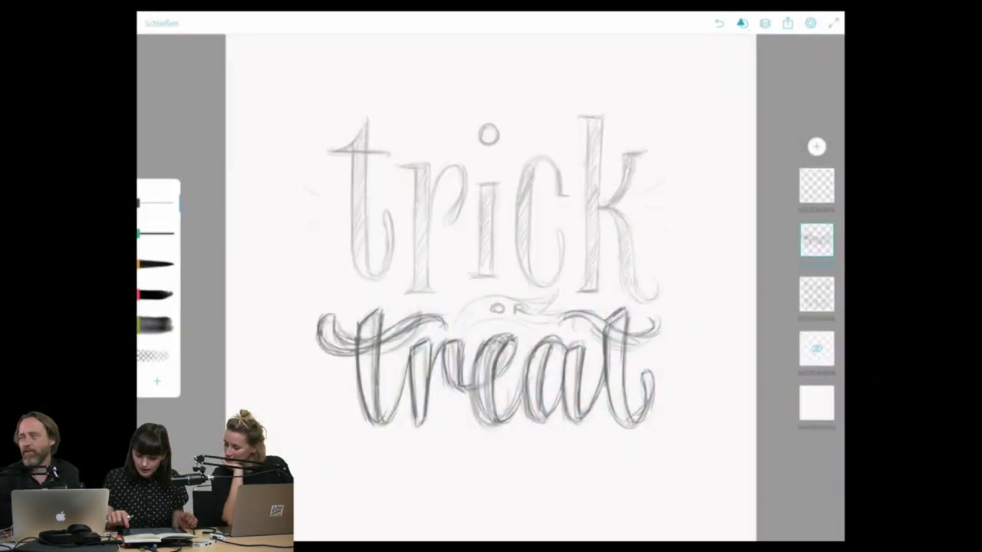
Toggle the shape guides, then play the lettering drawing's Zeitraffer time-lapse from the share menu.
left_click(742, 23)
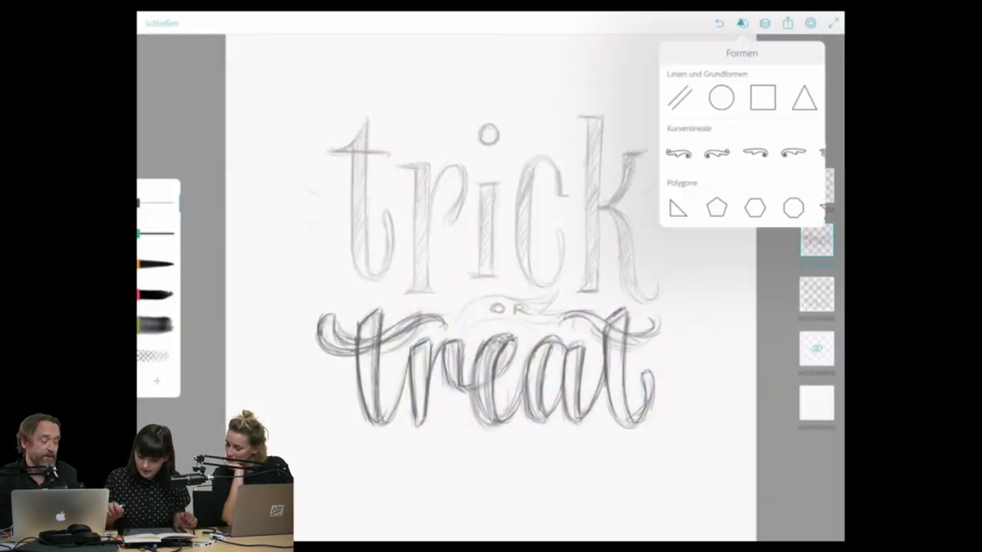
left_click(742, 23)
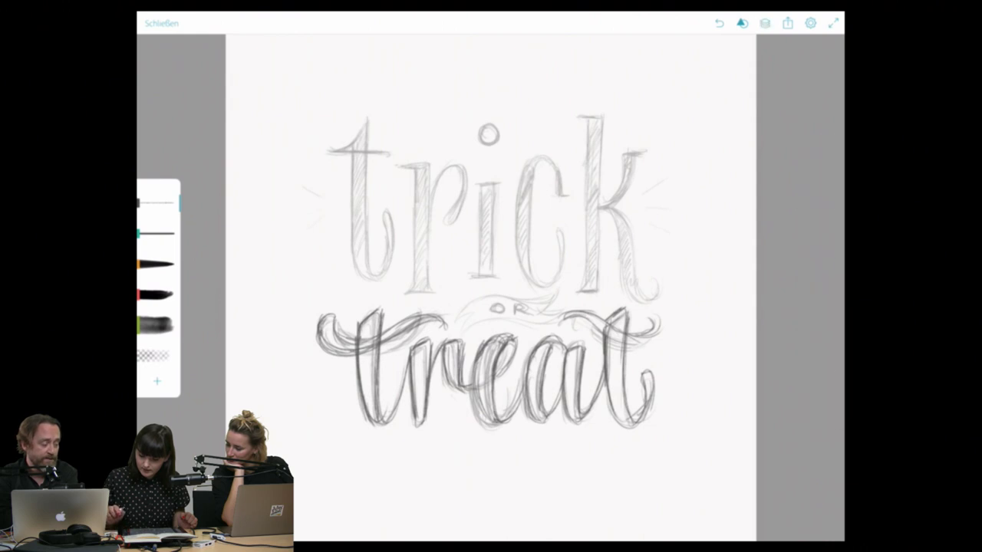
left_click(786, 23)
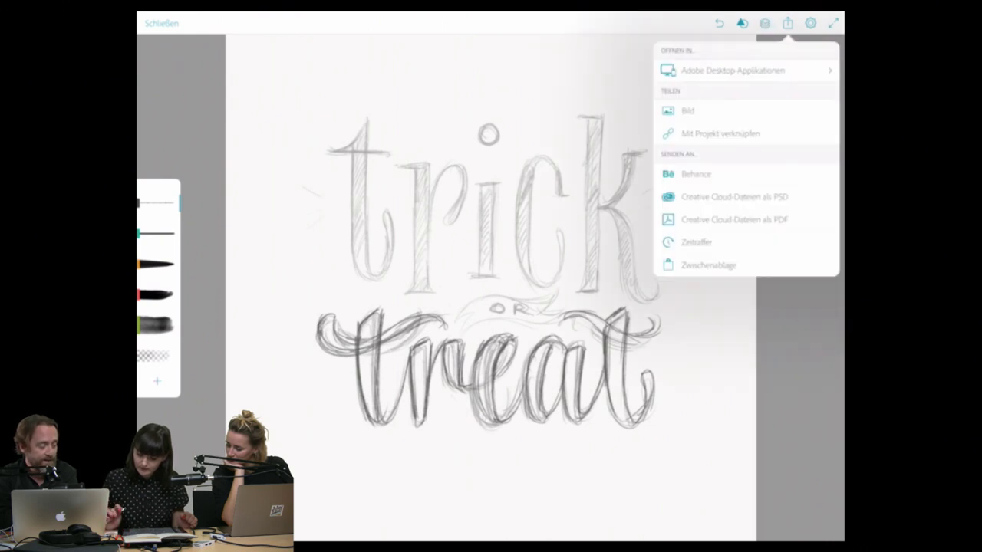
left_click(696, 241)
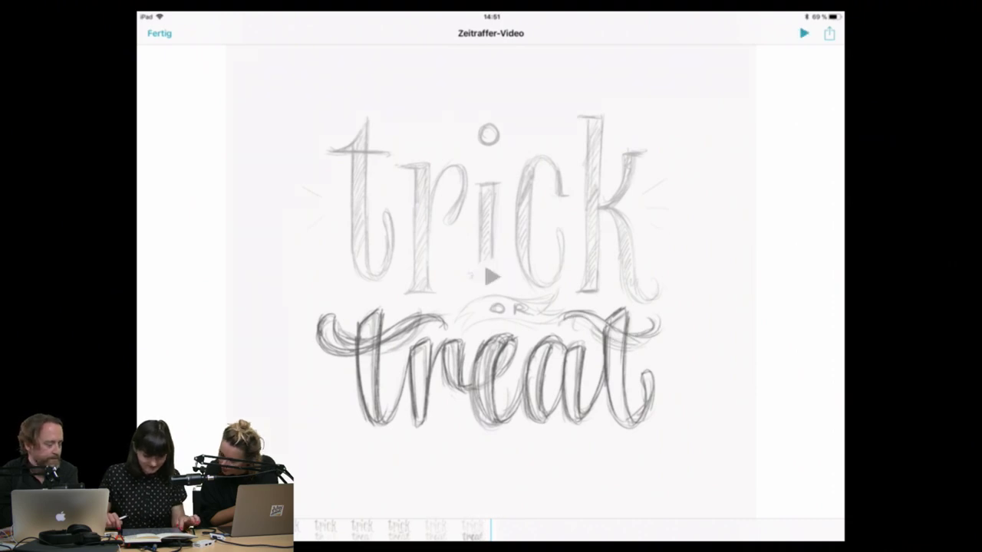
Tap Fertig to close the Zeitraffer-Video player.
left_click(160, 33)
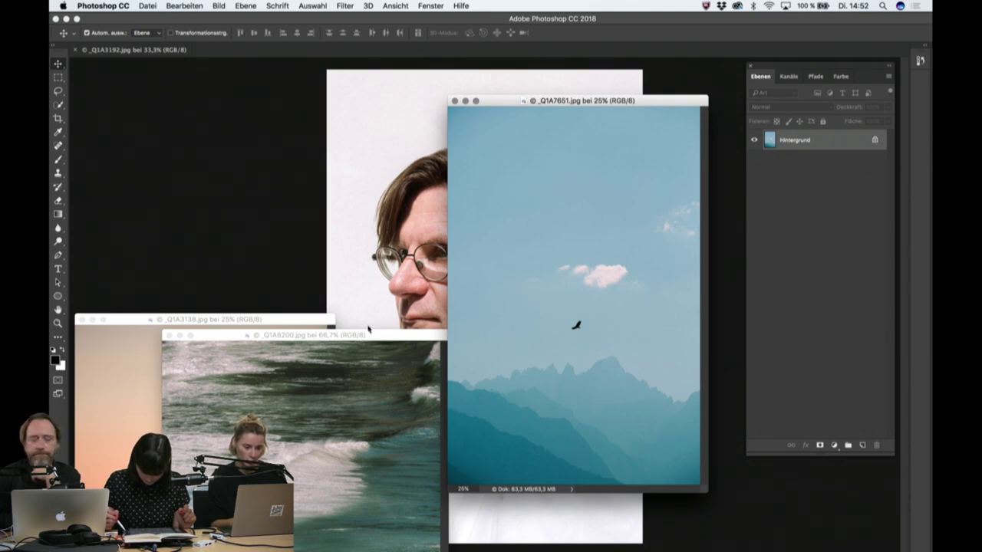
Rearrange the wave, sunset and sky windows to reveal the portrait document.
left_click_drag(355, 340, 487, 152)
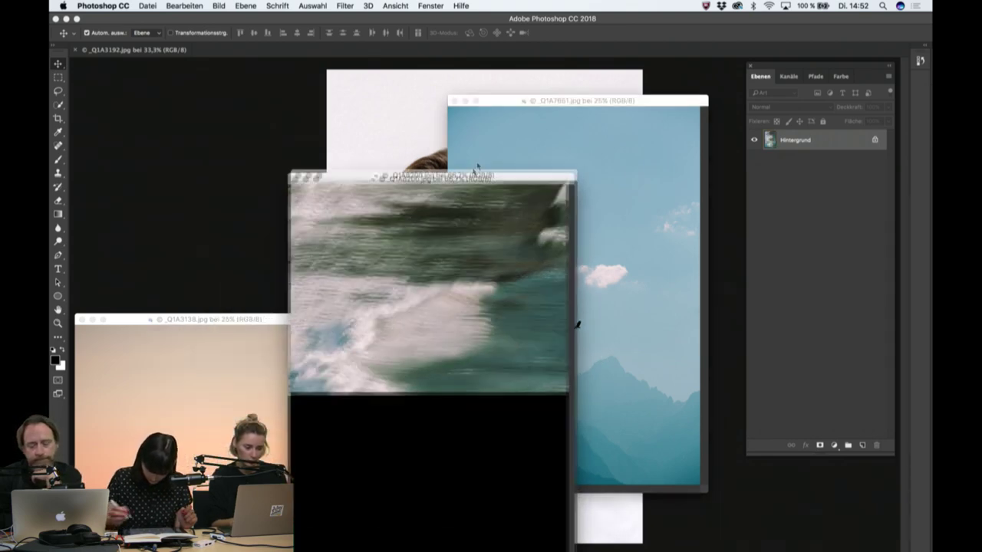
mouse_move(268, 322)
left_mouse_down()
mouse_move(349, 167)
mouse_move(299, 120)
left_mouse_up()
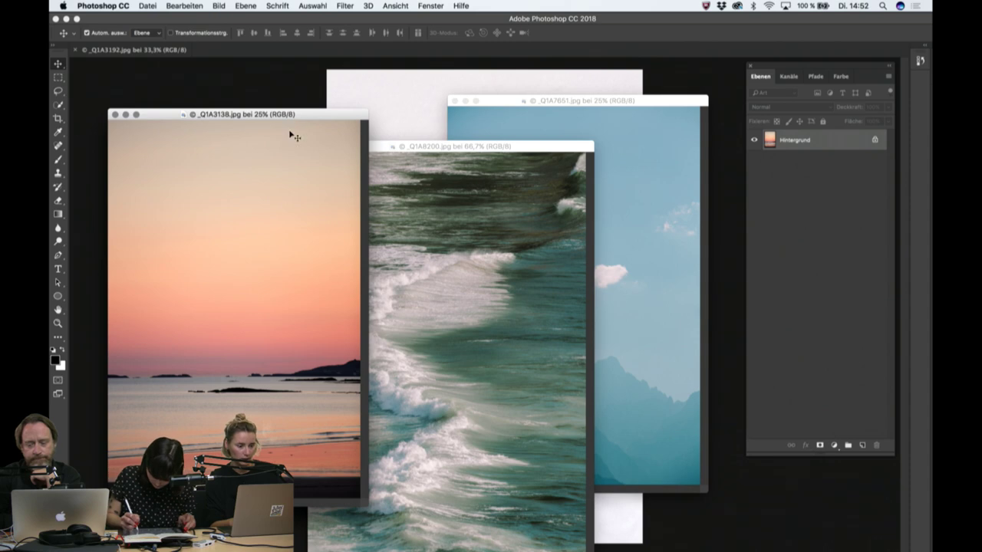
mouse_move(283, 117)
left_mouse_down()
mouse_move(229, 365)
mouse_move(339, 336)
mouse_move(363, 491)
left_mouse_up()
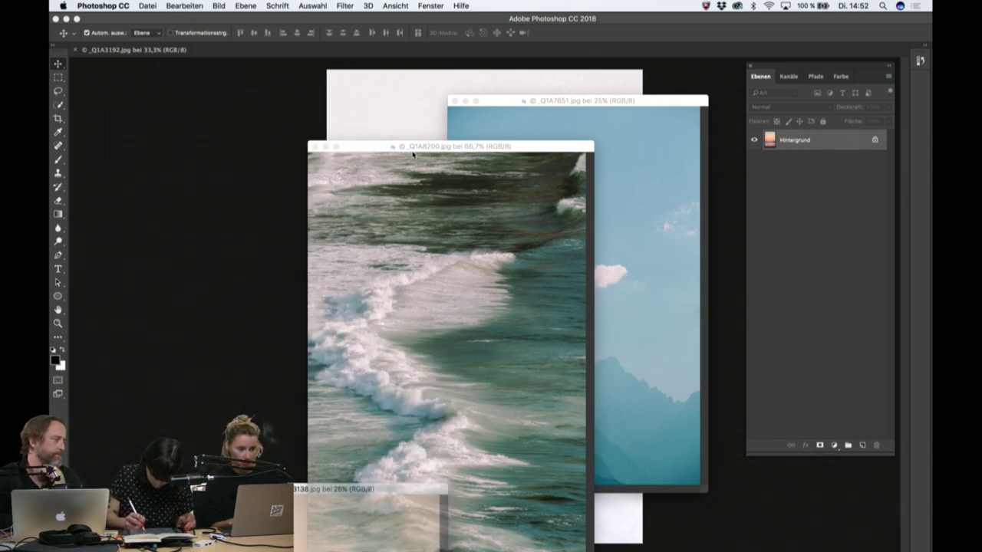
left_click_drag(428, 153, 242, 172)
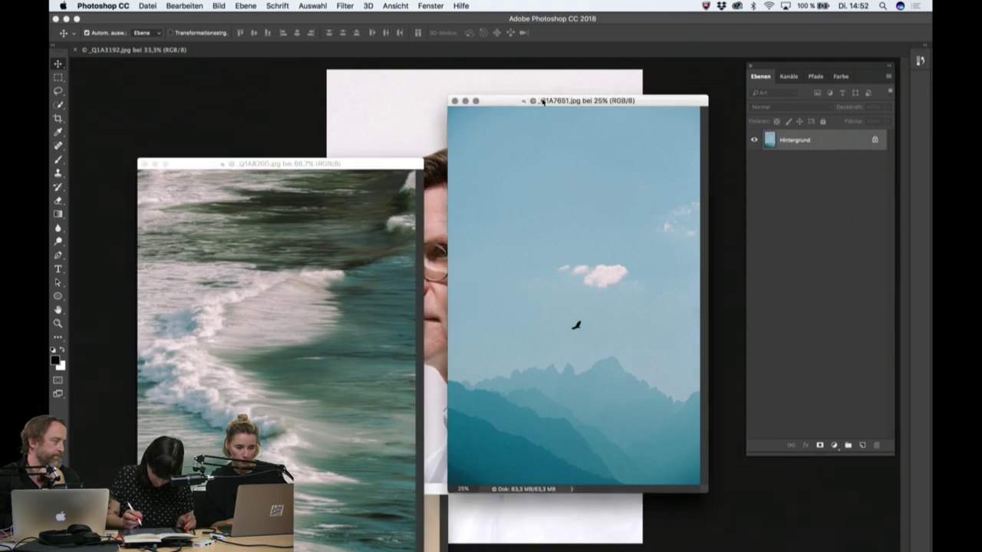
left_click_drag(542, 102, 509, 308)
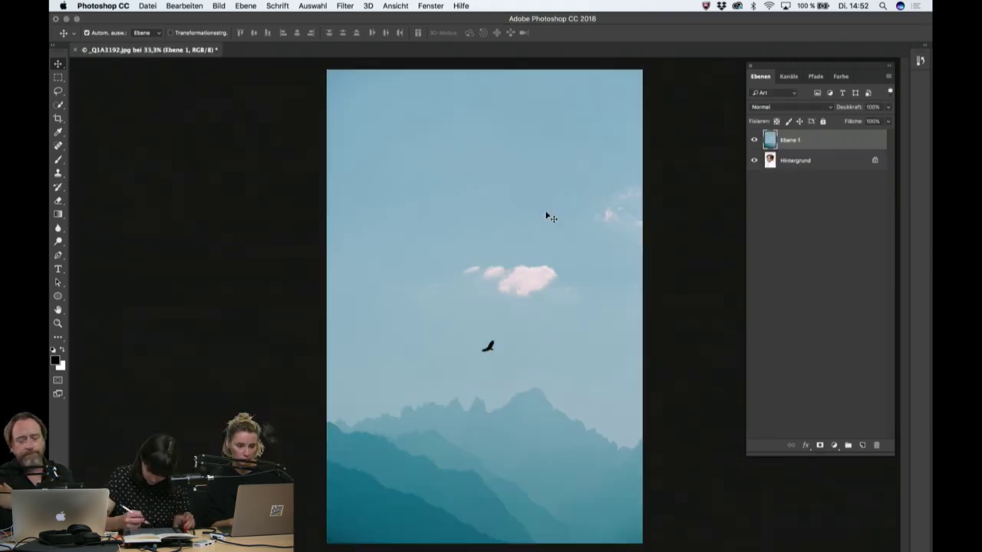
Drop the sky photo into the portrait as Ebene 1, check its visibility, and select Hintergrund.
left_click_drag(564, 414, 537, 230)
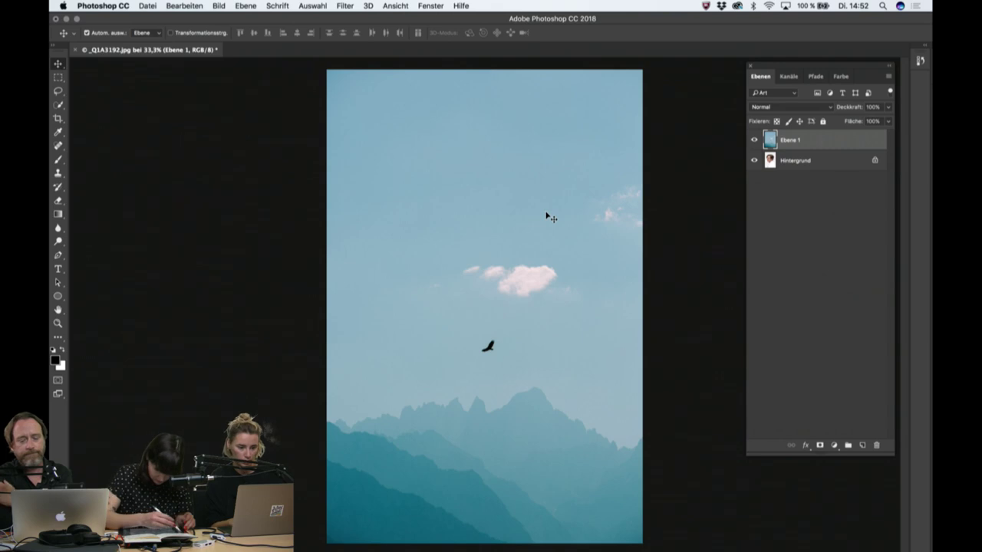
left_click(817, 163)
left_click(812, 143)
left_click(756, 139)
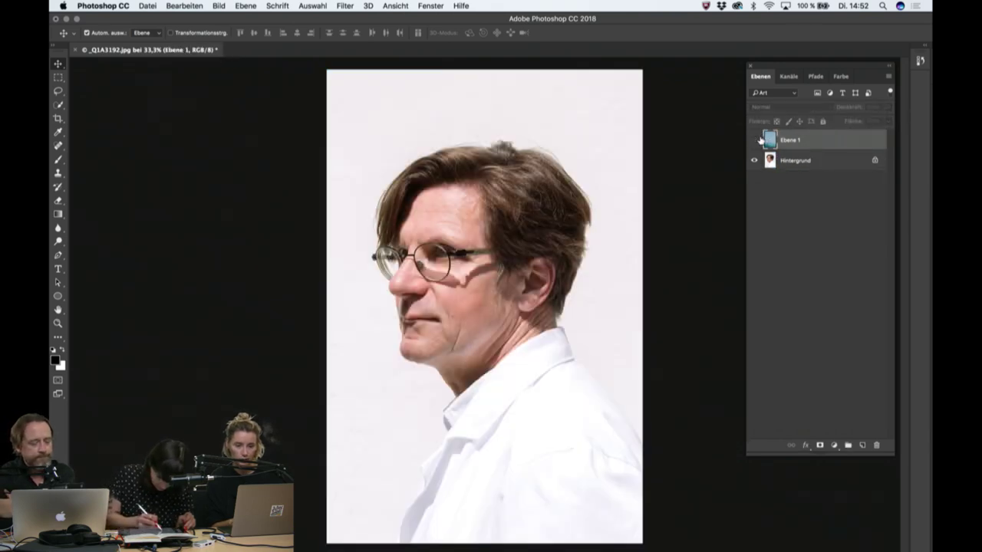
left_click(755, 141)
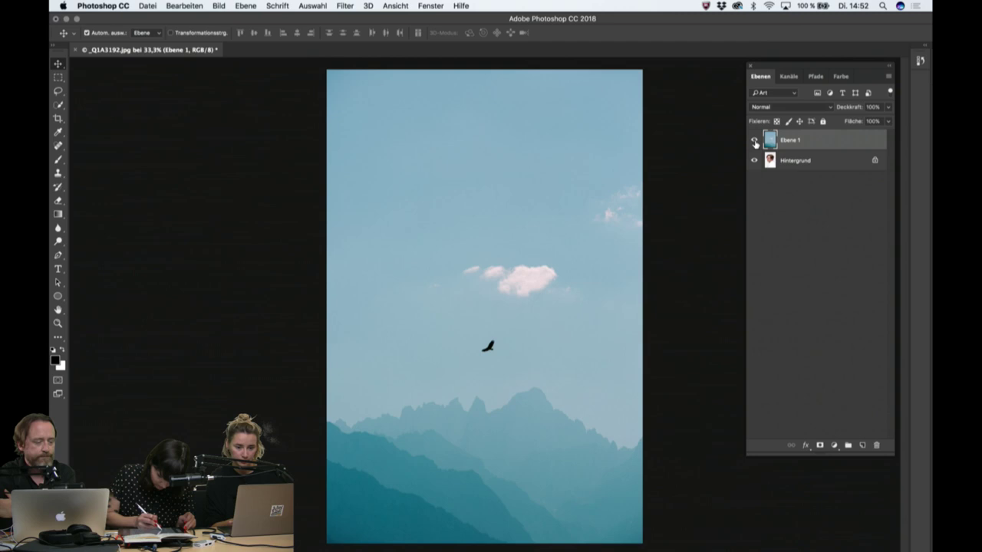
left_click(828, 165)
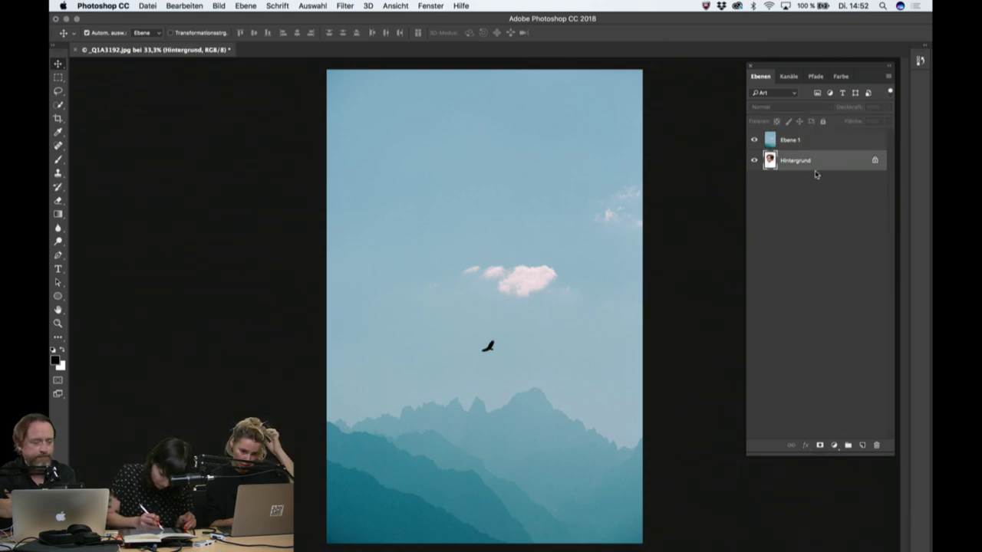
Hide Ebene 1 and apply a Black & White adjustment to the Hintergrund portrait.
left_click(756, 141)
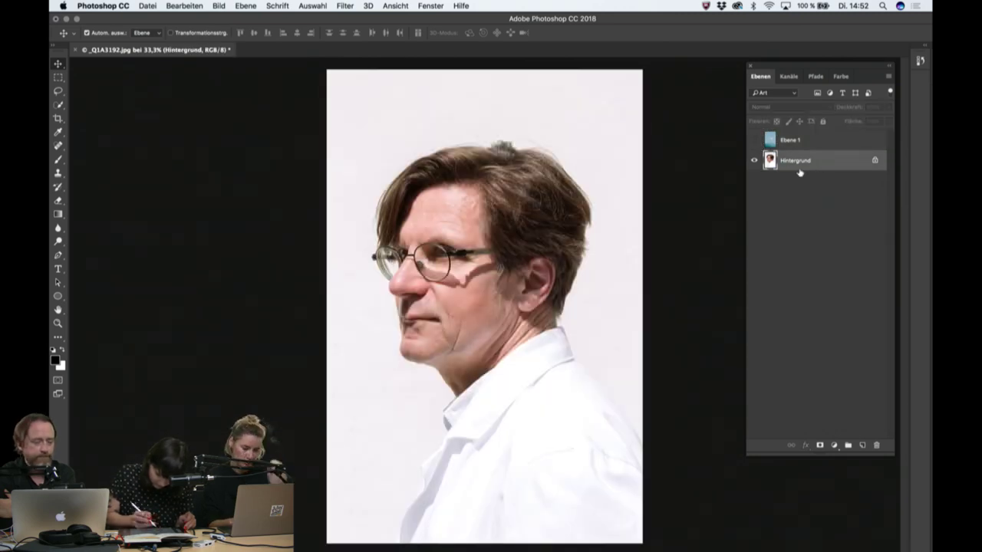
key("ctrl+alt+shift+b")
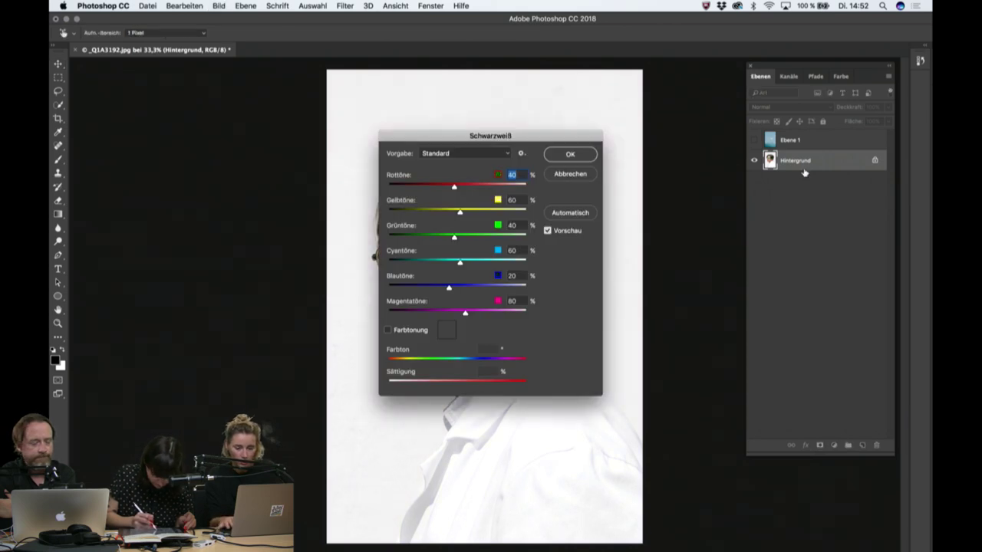
key("Return")
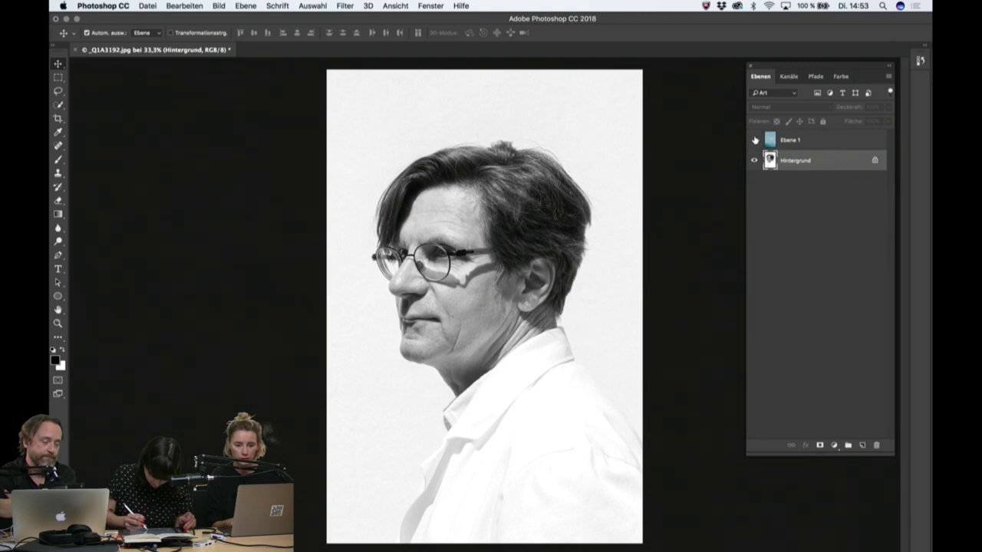
Show Ebene 1 and set its blend mode to Negativ multiplizieren (Screen).
left_click(835, 146)
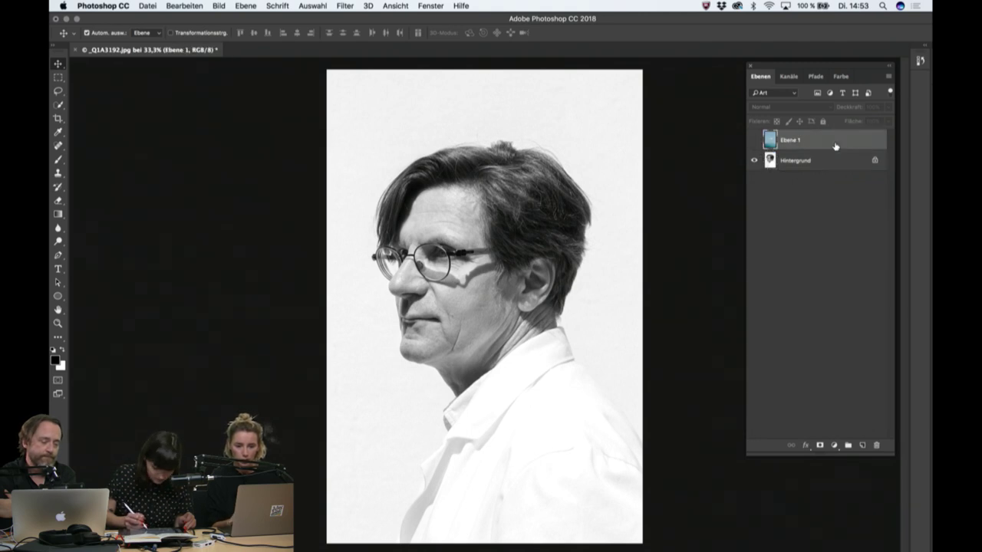
left_click(753, 141)
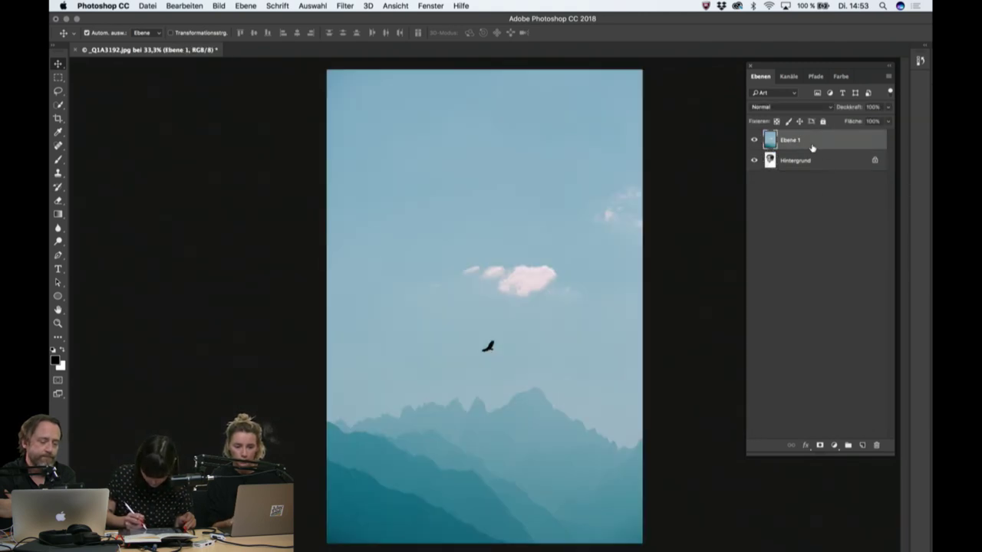
left_click(786, 112)
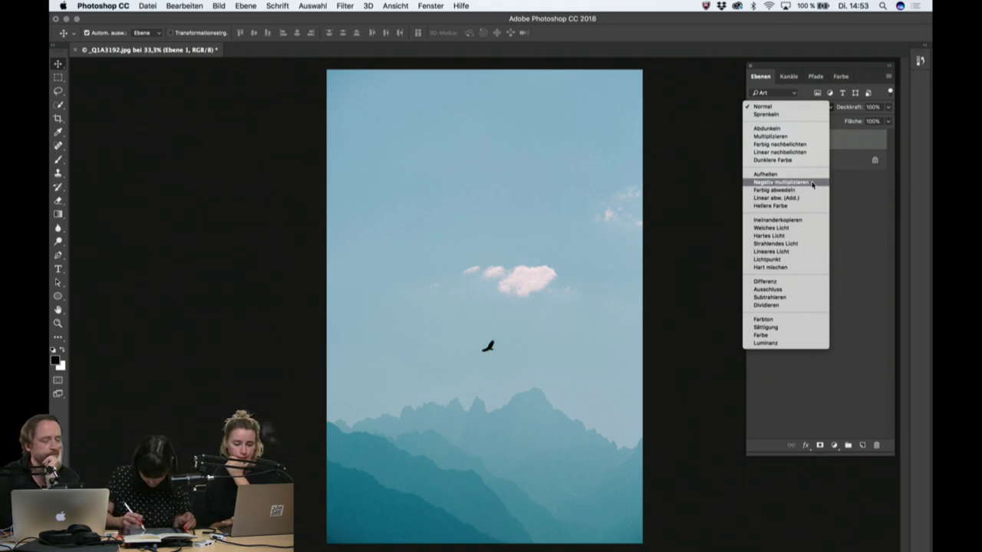
left_click(810, 183)
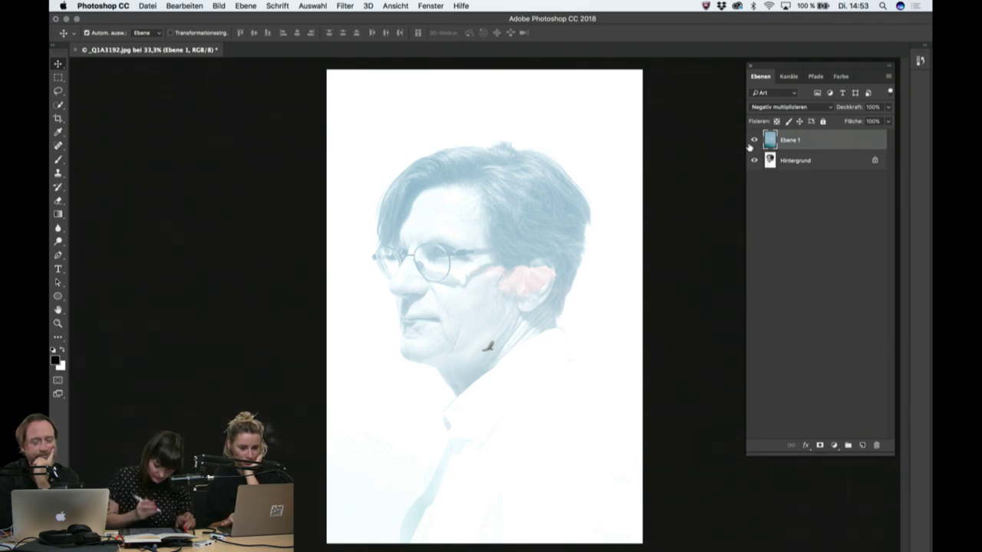
left_click(814, 164)
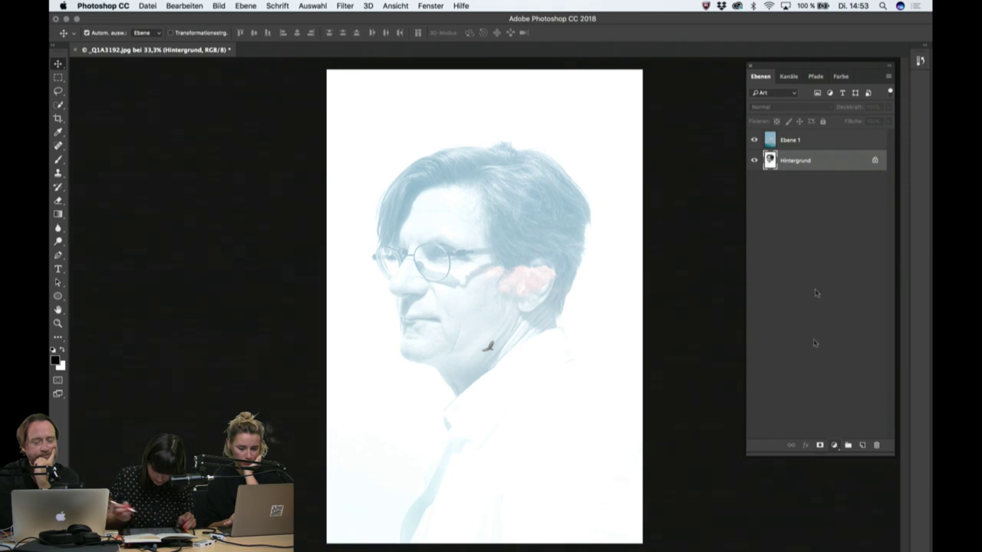
Toggle Ebene 1 on and off to compare, ending with it hidden and Hintergrund selected.
left_click(776, 140)
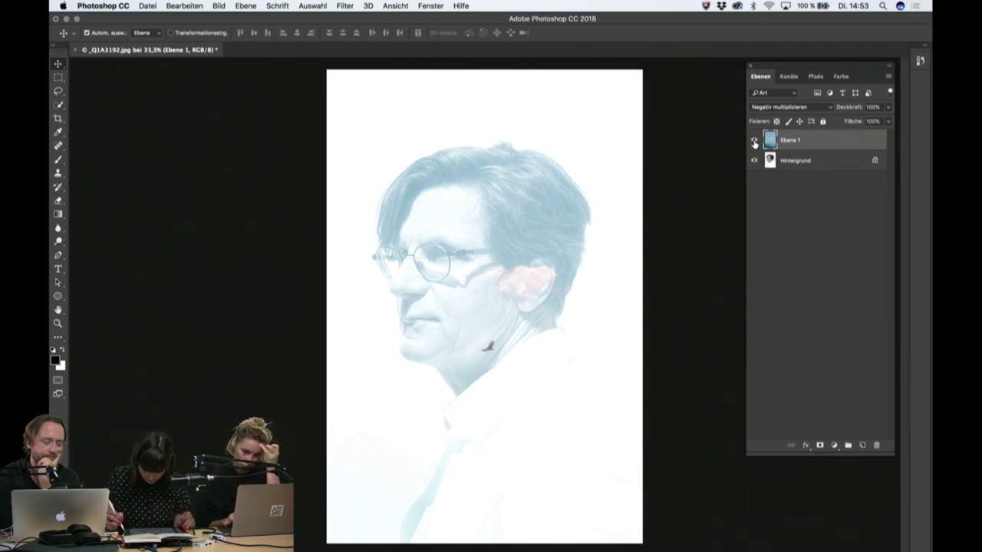
left_click(754, 142)
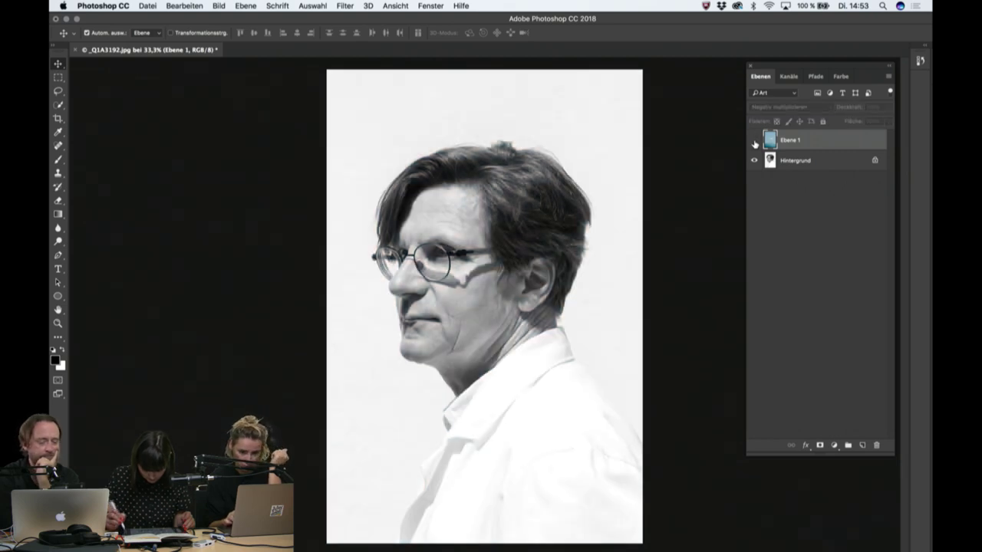
left_click(754, 140)
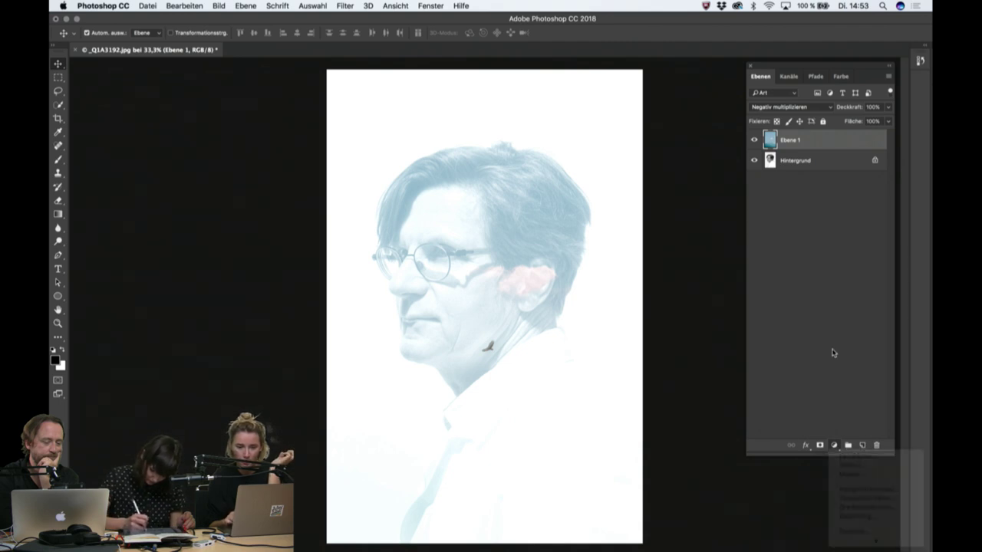
left_click(753, 141)
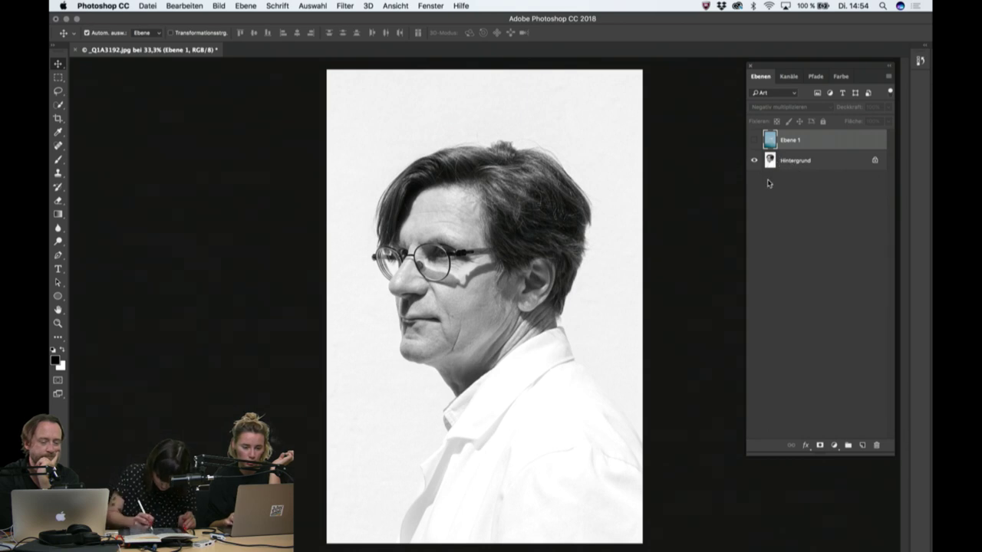
left_click(817, 161)
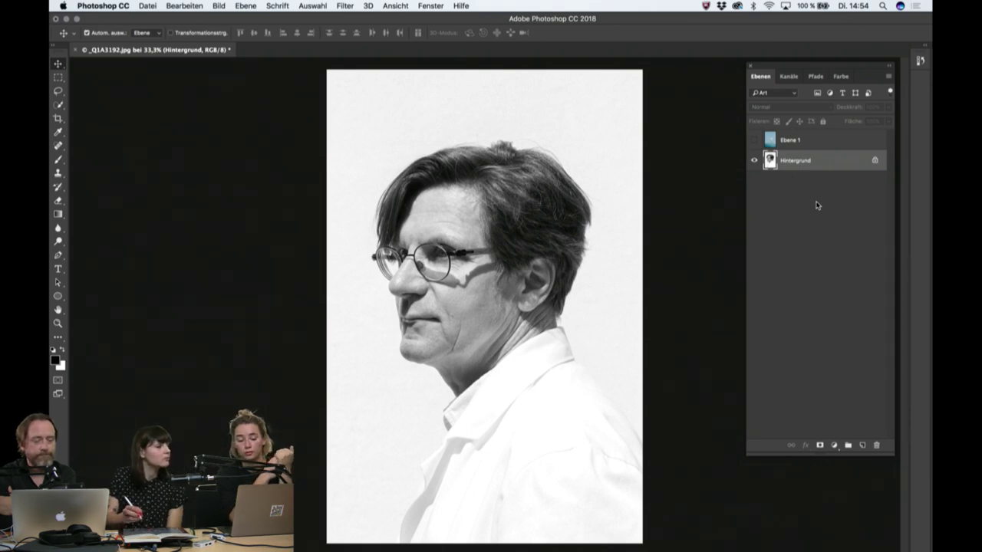
left_click(753, 141)
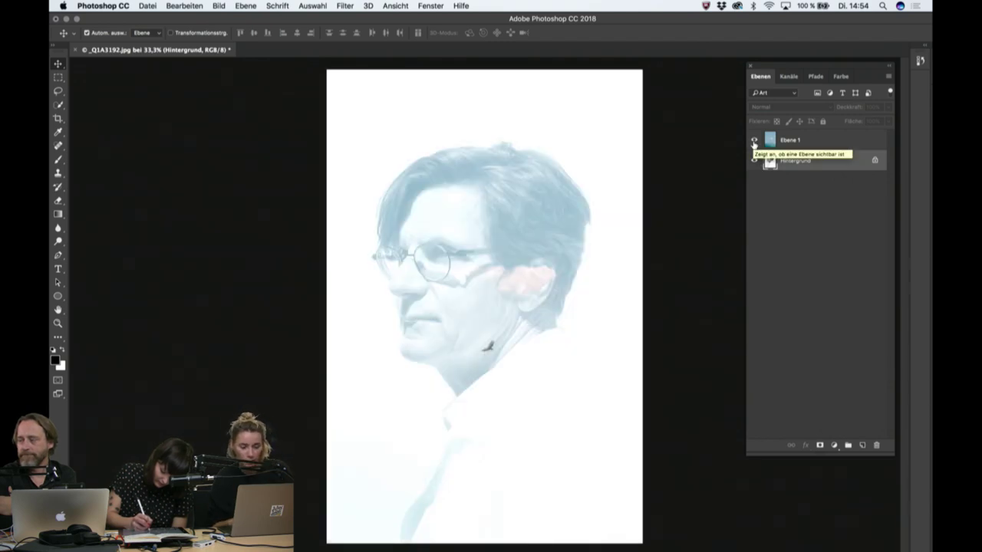
left_click(753, 141)
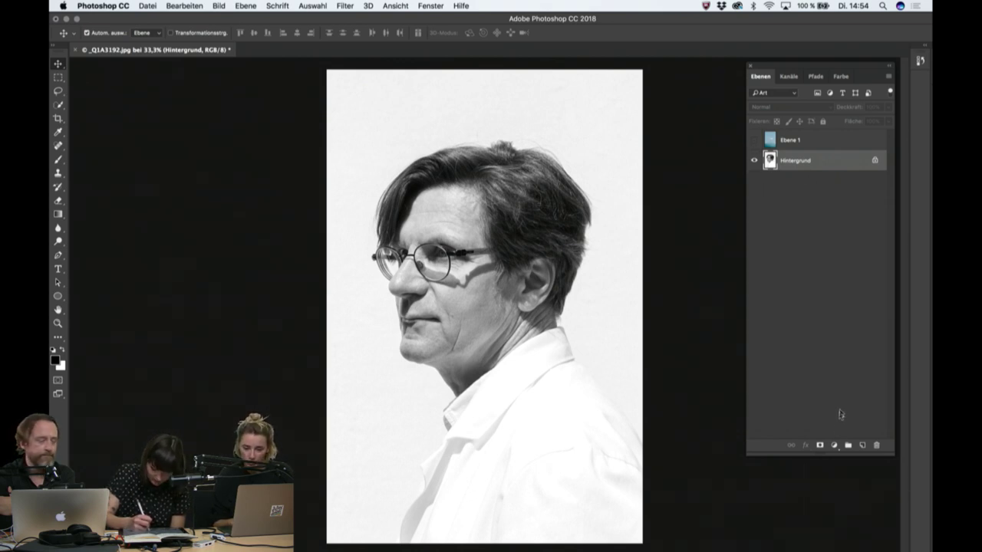
Add a Curves adjustment layer above the portrait and bend the curve to darken it.
left_click(833, 445)
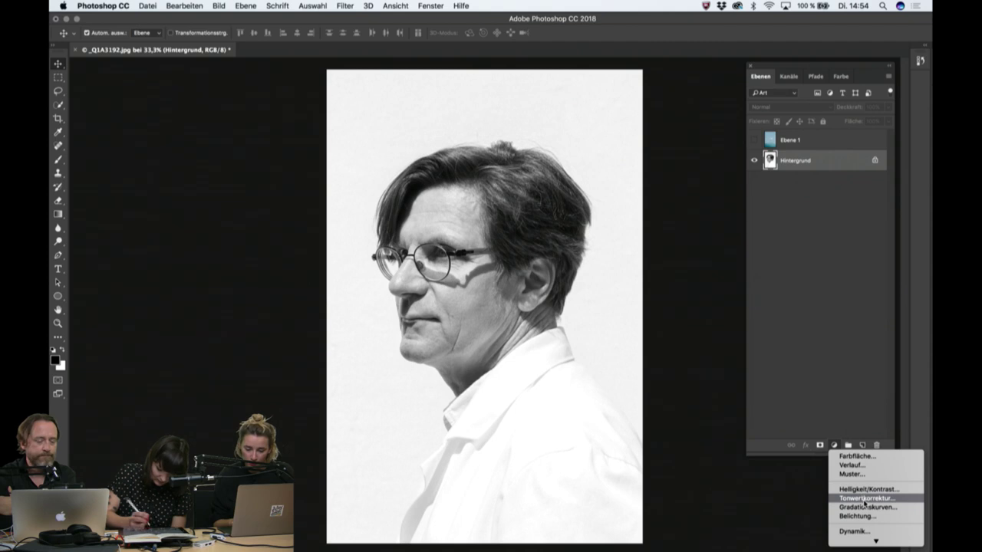
left_click(865, 507)
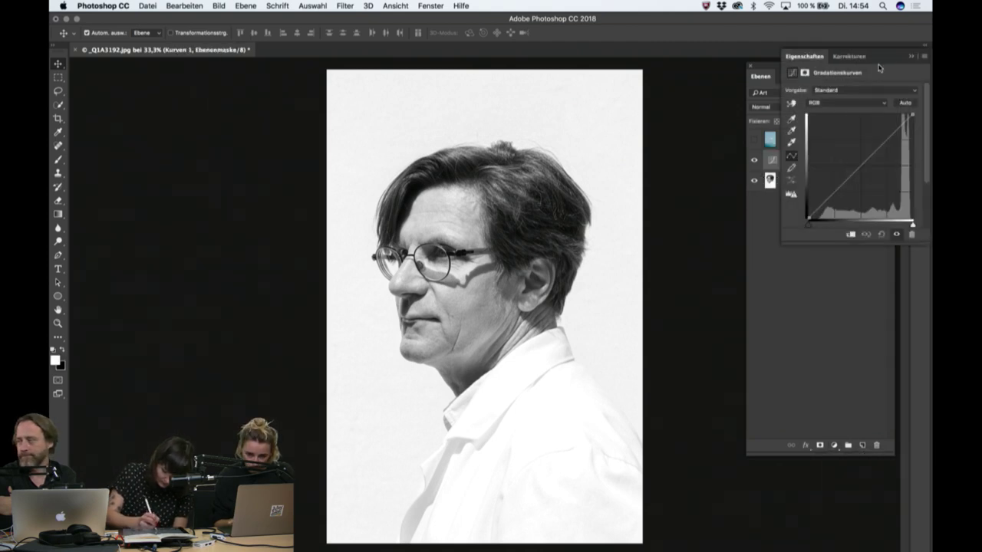
left_click_drag(878, 58, 837, 299)
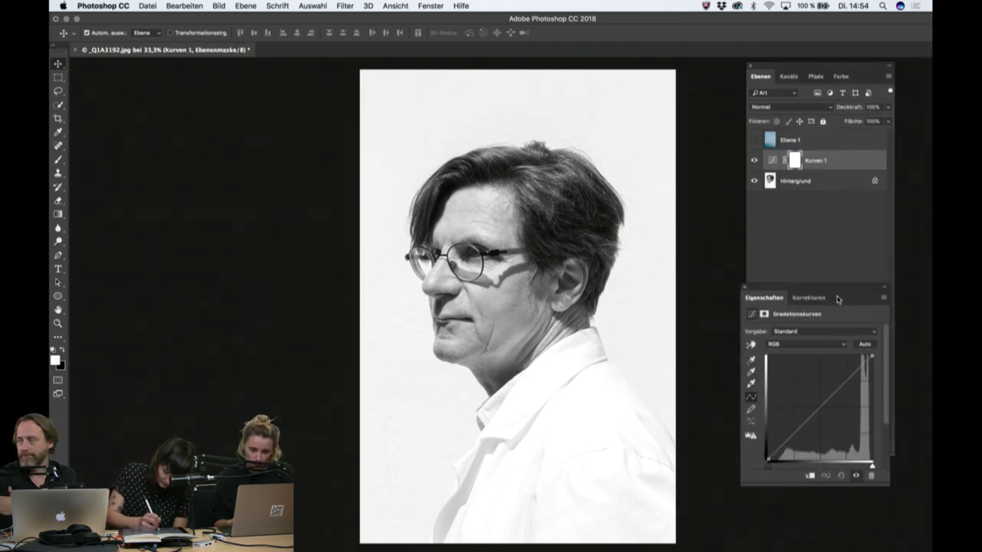
left_click_drag(817, 408, 828, 415)
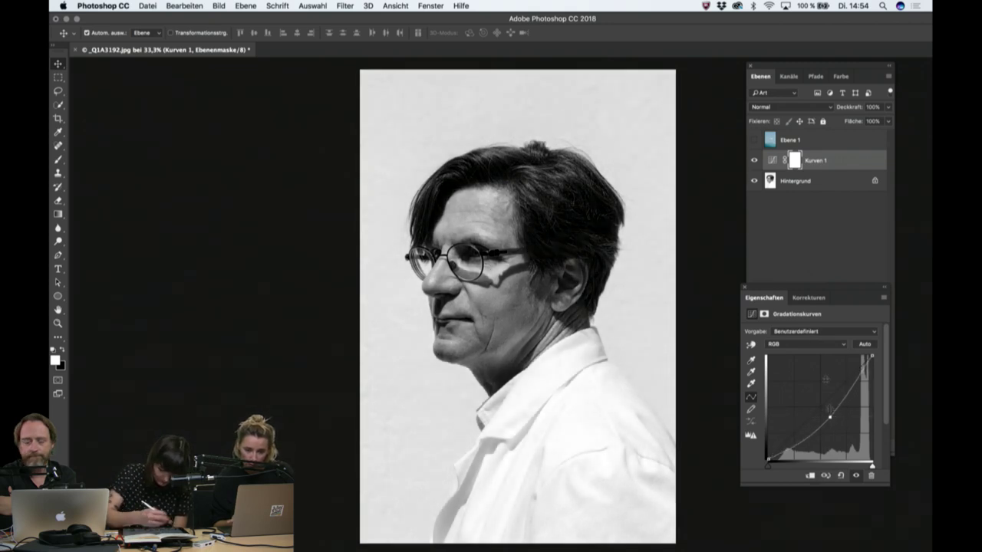
Reshape the curve to brighten while restoring detail, then hide the Ebene 1 landscape layer.
left_click(755, 140)
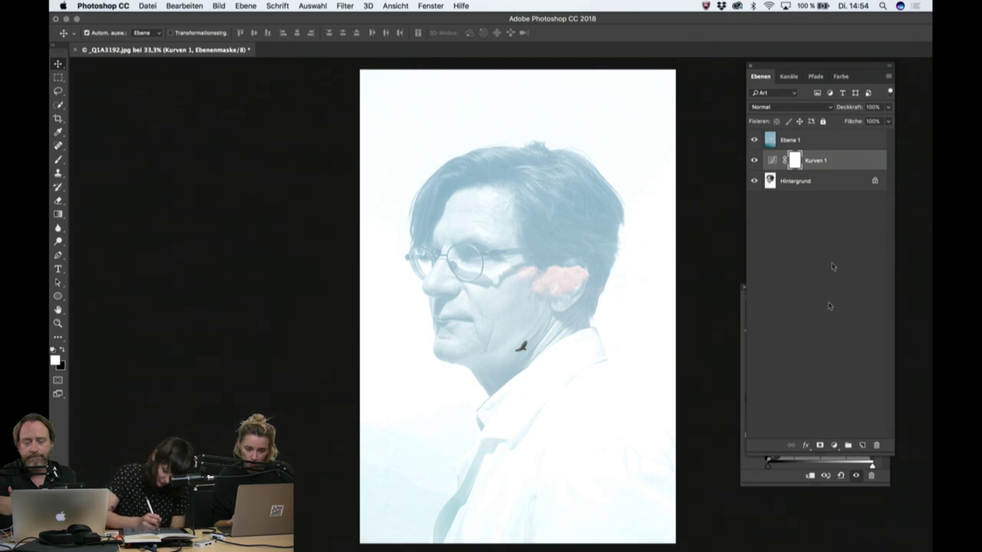
left_click(771, 482)
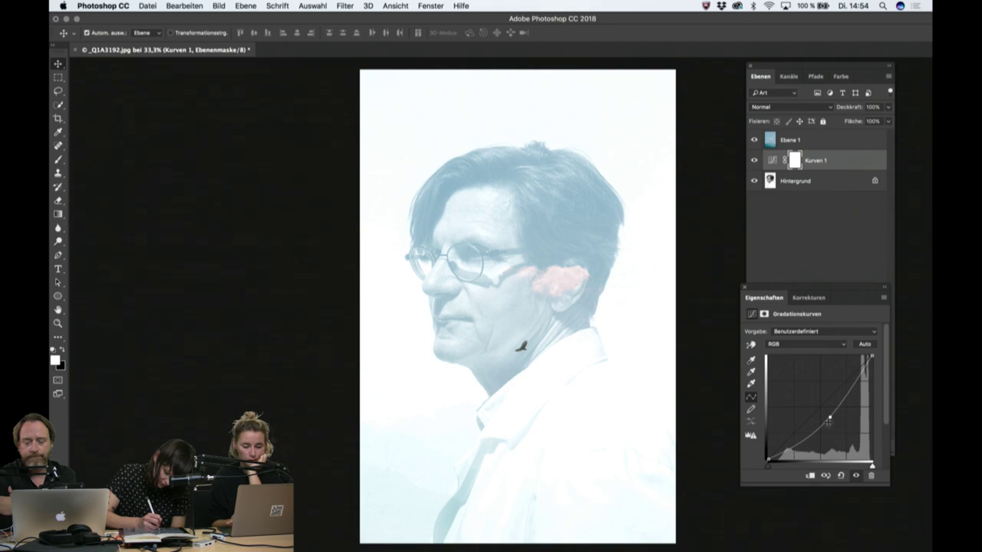
left_click_drag(828, 421, 819, 400)
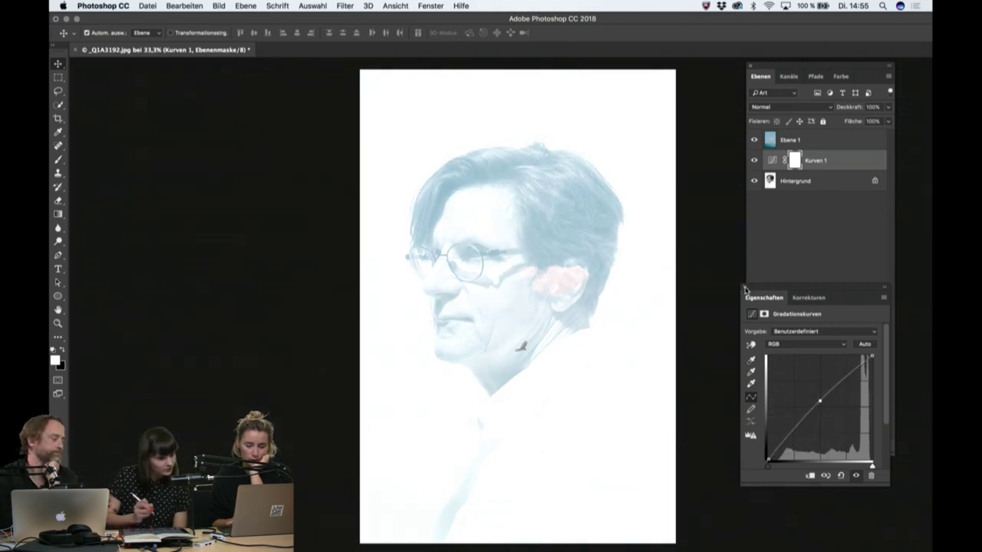
mouse_move(819, 400)
left_mouse_down()
mouse_move(805, 430)
mouse_move(813, 431)
mouse_move(780, 443)
mouse_move(763, 465)
left_mouse_up()
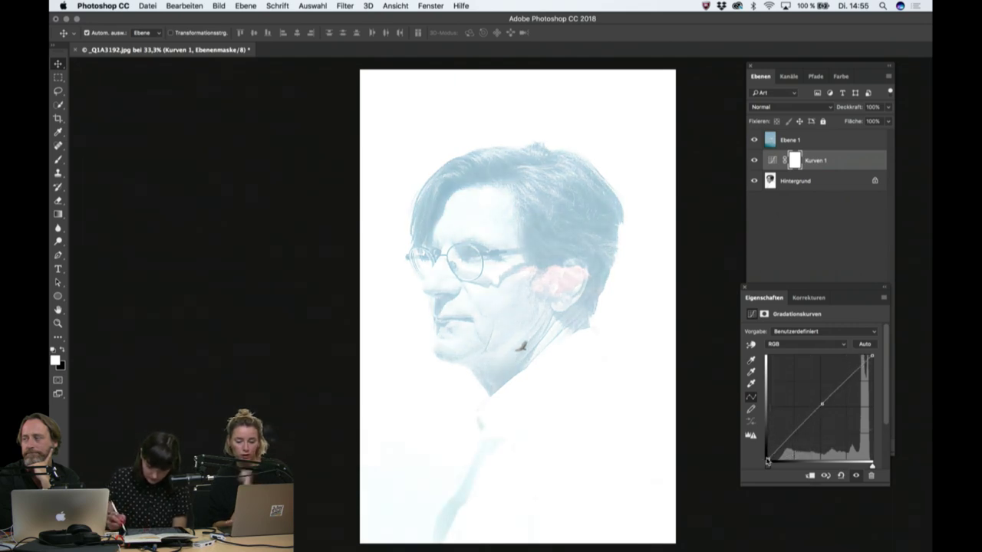
left_click(743, 288)
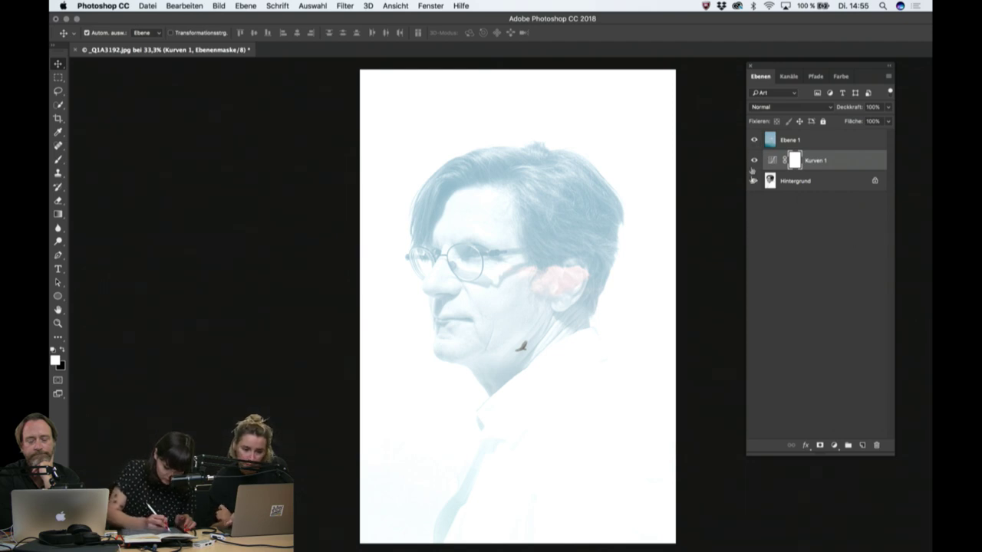
left_click(754, 141)
Select Ebene 1 and undo the pasted ocean patch layer.
left_click(826, 146)
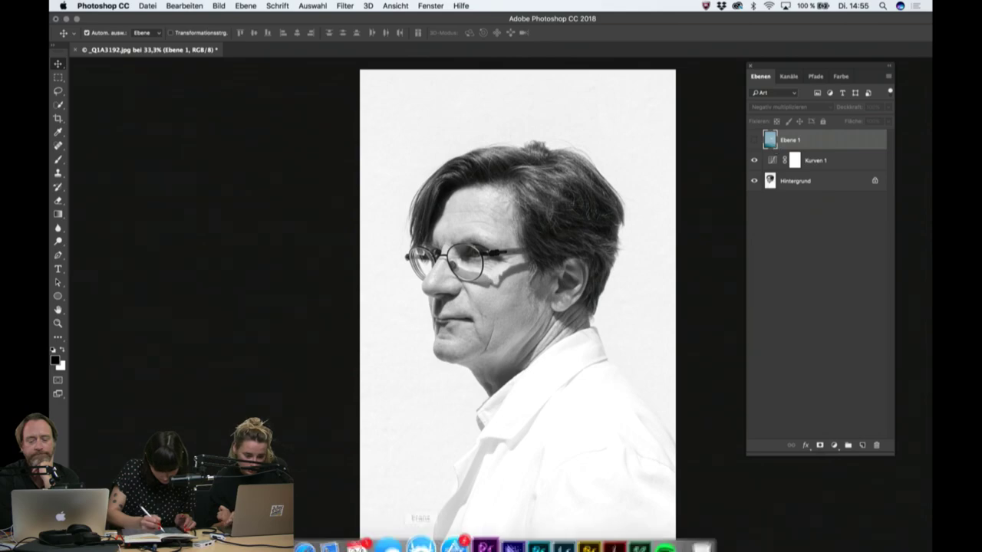
key("ctrl+Up")
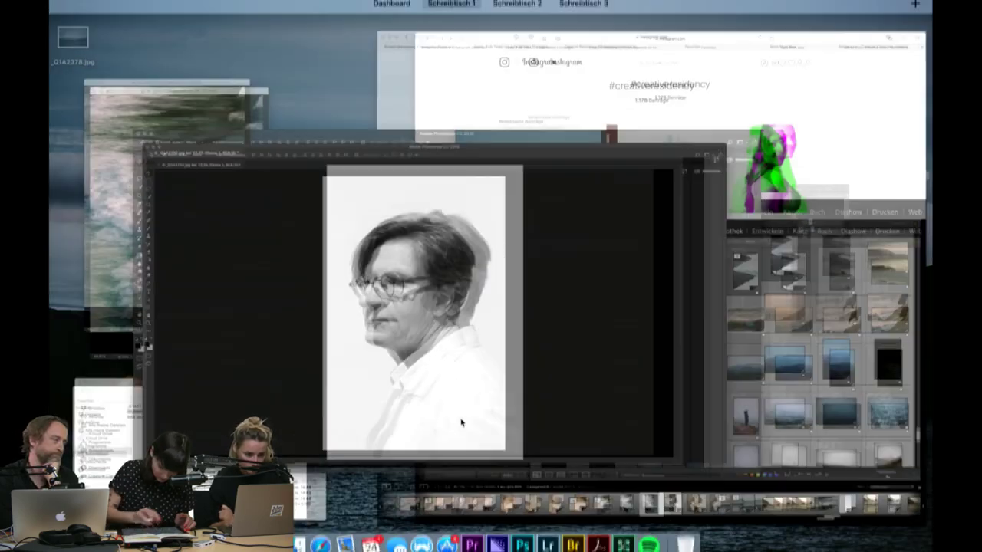
left_click(117, 147)
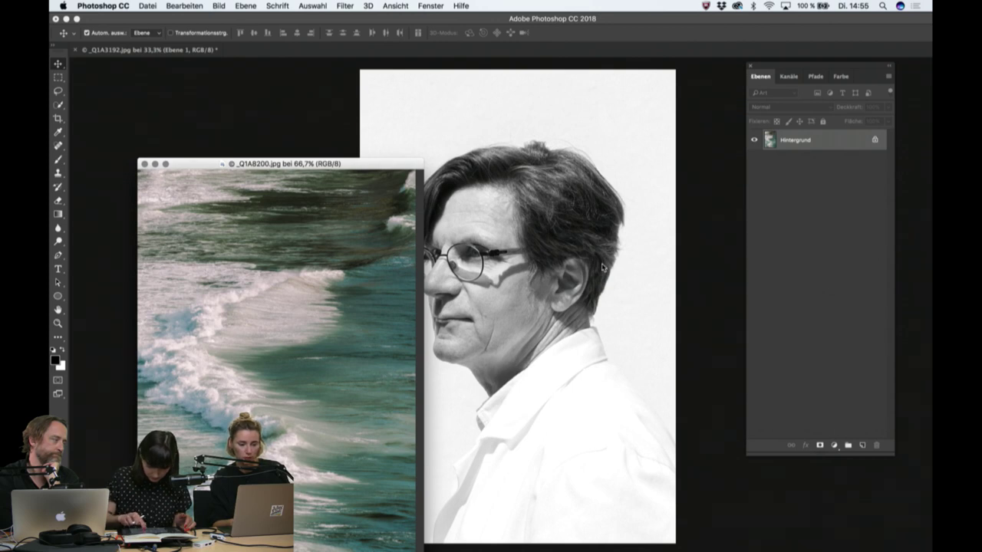
key("ctrl+z")
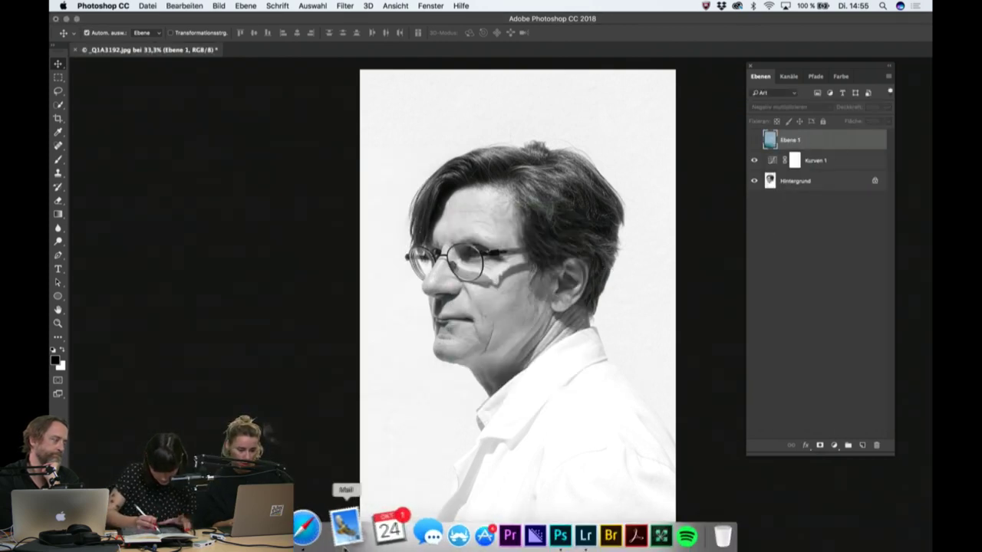
Open the sunset beach photo and drag it into the portrait document as a new layer.
left_click(301, 546)
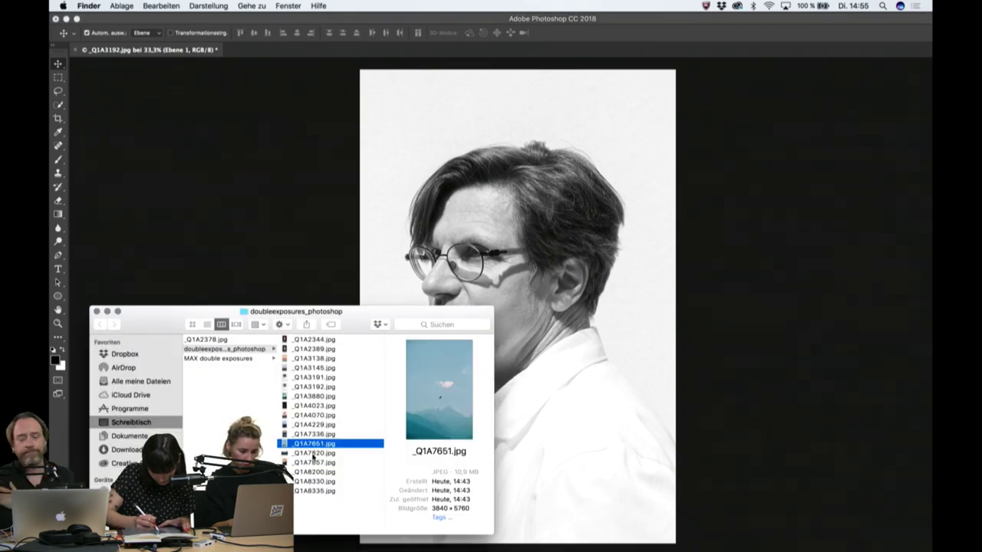
key("ctrl+Up")
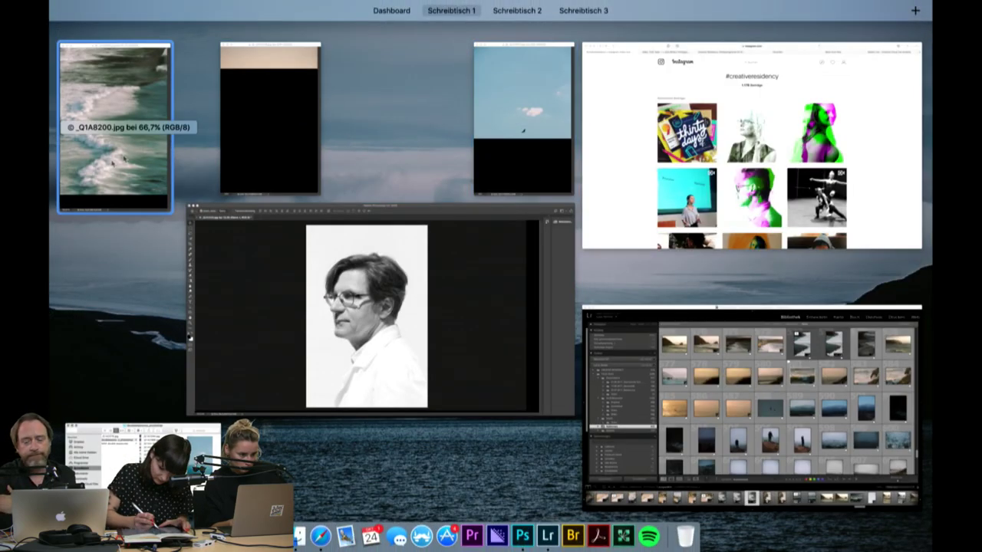
left_click(265, 89)
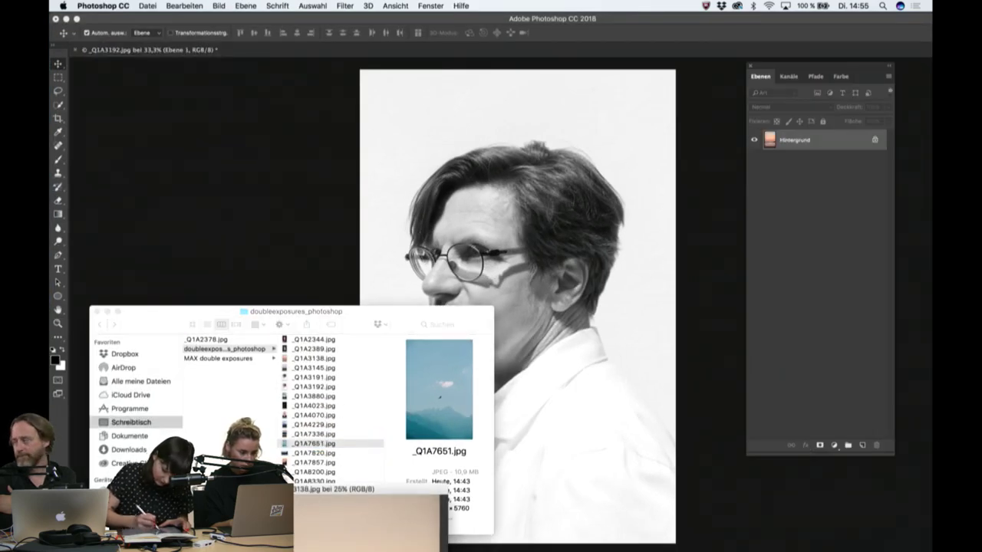
left_click_drag(281, 489, 544, 145)
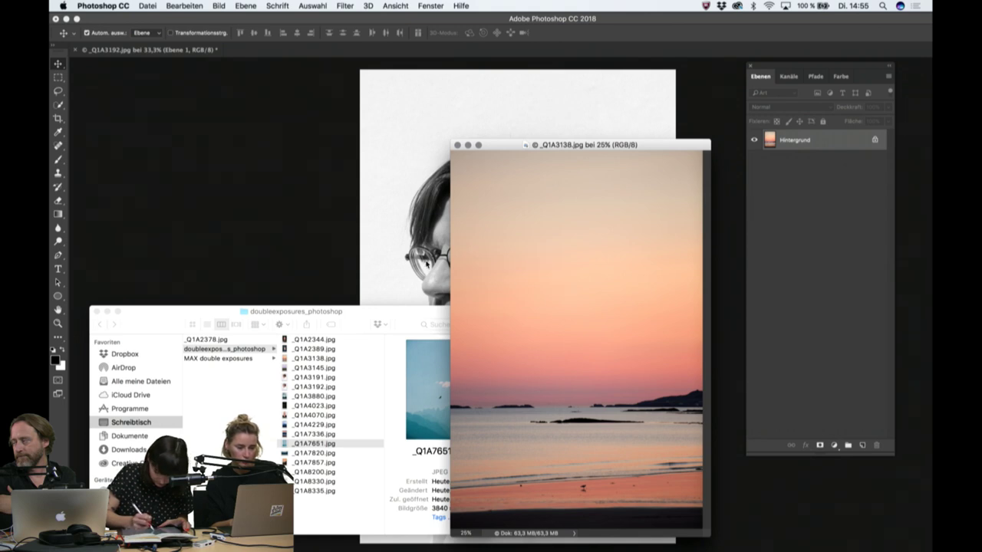
left_click_drag(428, 263, 428, 263)
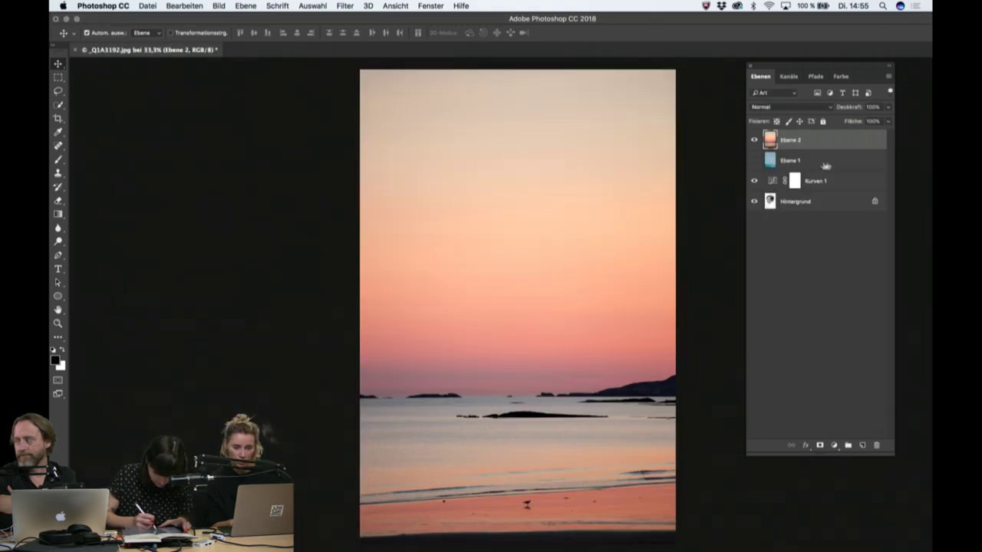
Blend the sunset layer Ebene 2 in Negativ multiplizieren mode and nudge it slightly.
left_click(783, 111)
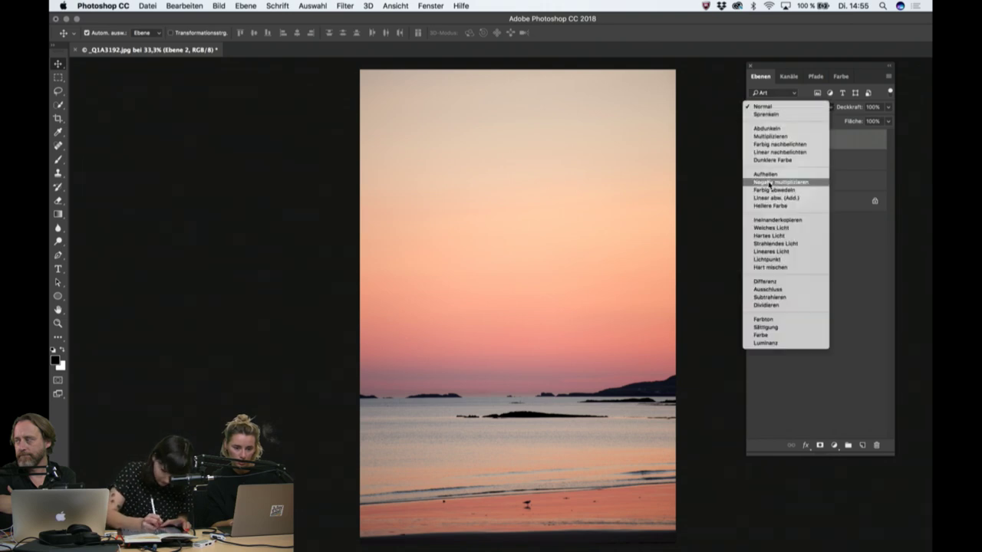
left_click(770, 186)
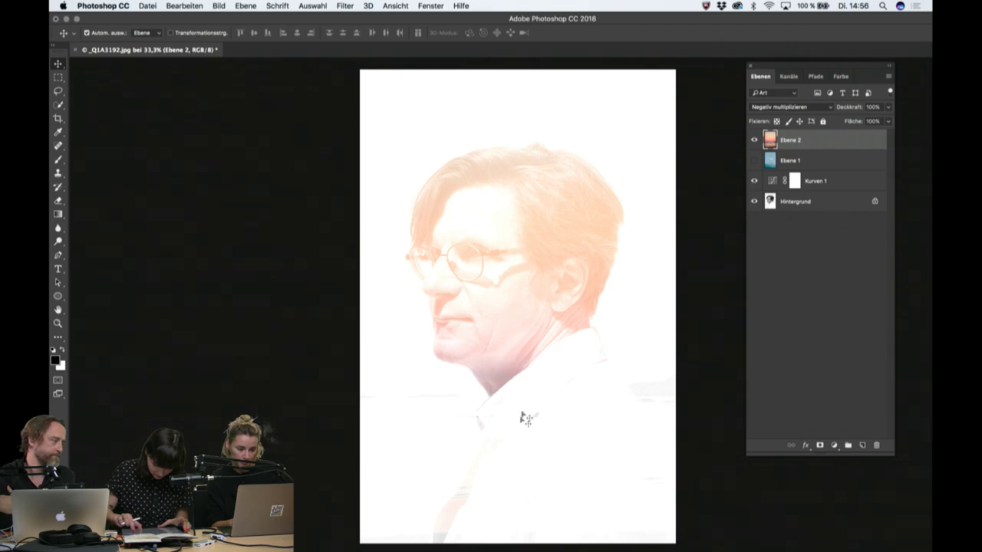
left_click_drag(526, 417, 521, 412)
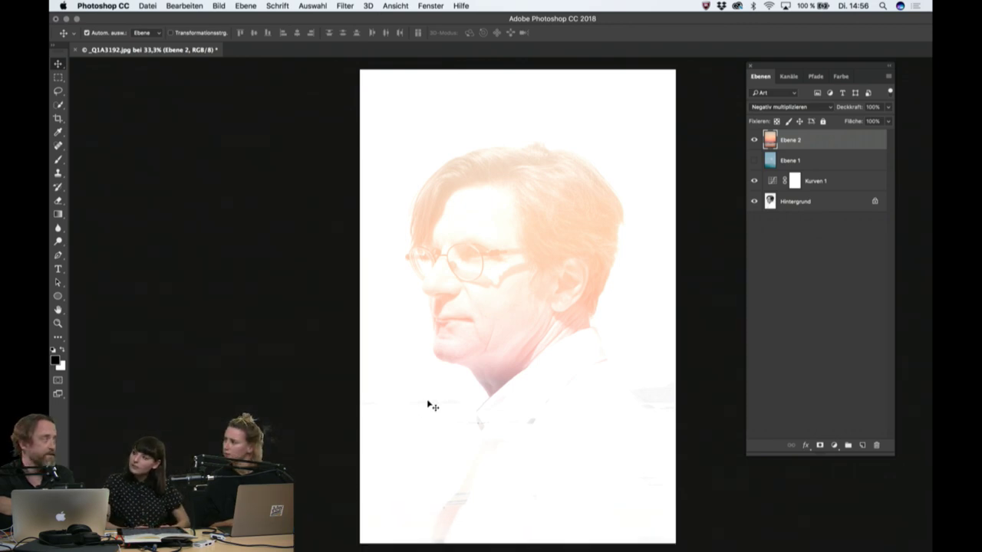
key("ctrl+Up")
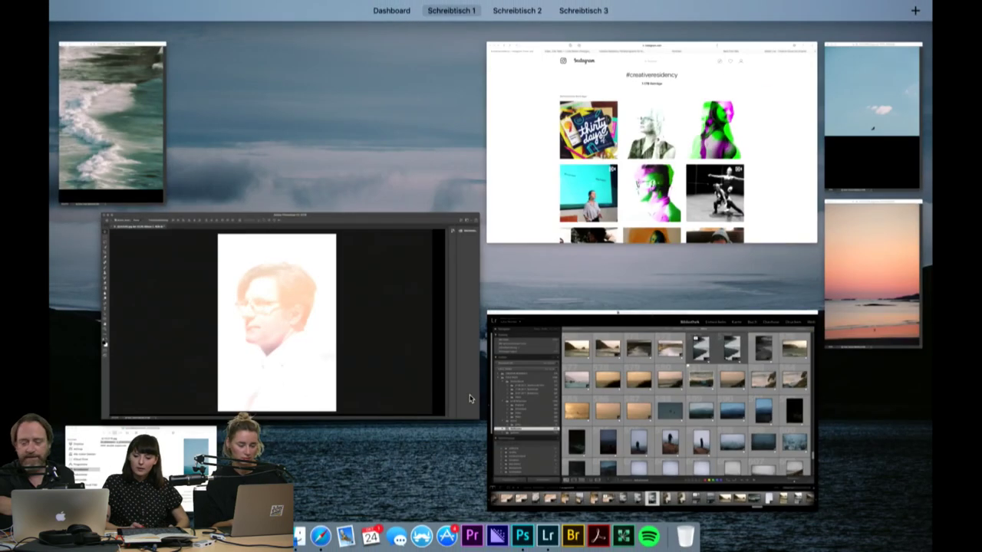
Place _Q1A7857.jpg on the portrait, blend it in Negativ multiplizieren, then hide it.
left_click(381, 386)
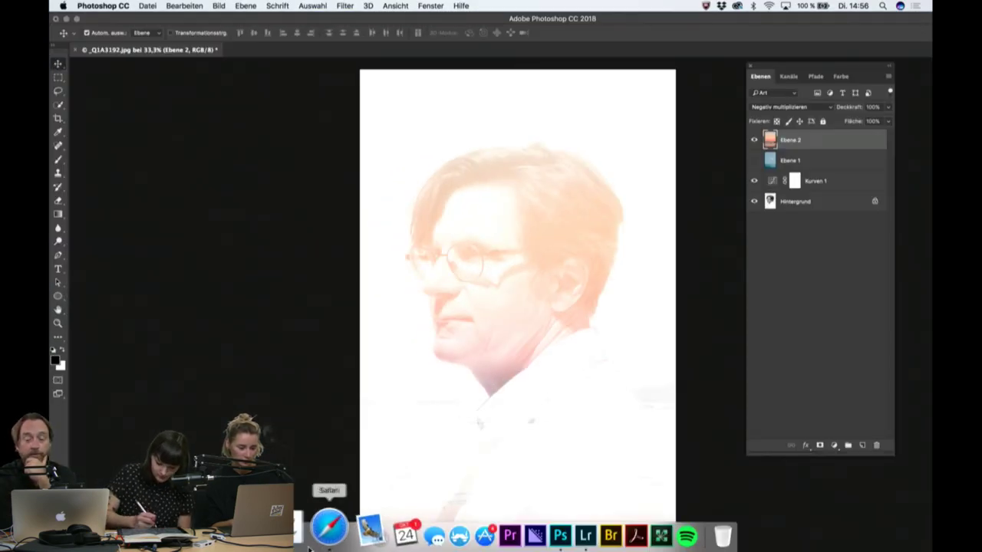
left_click(328, 529)
left_click(295, 463)
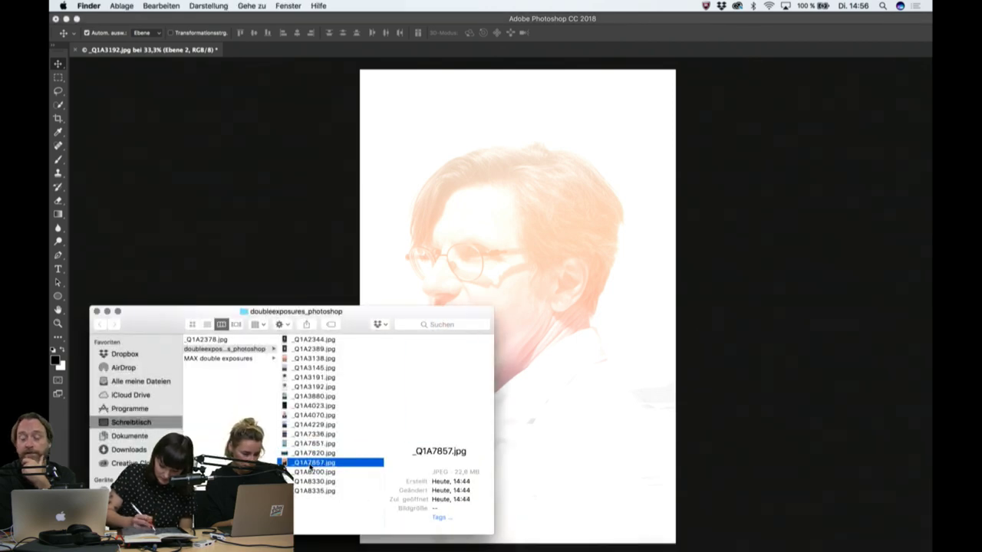
mouse_move(295, 463)
left_mouse_down()
mouse_move(465, 258)
mouse_move(507, 271)
left_mouse_up()
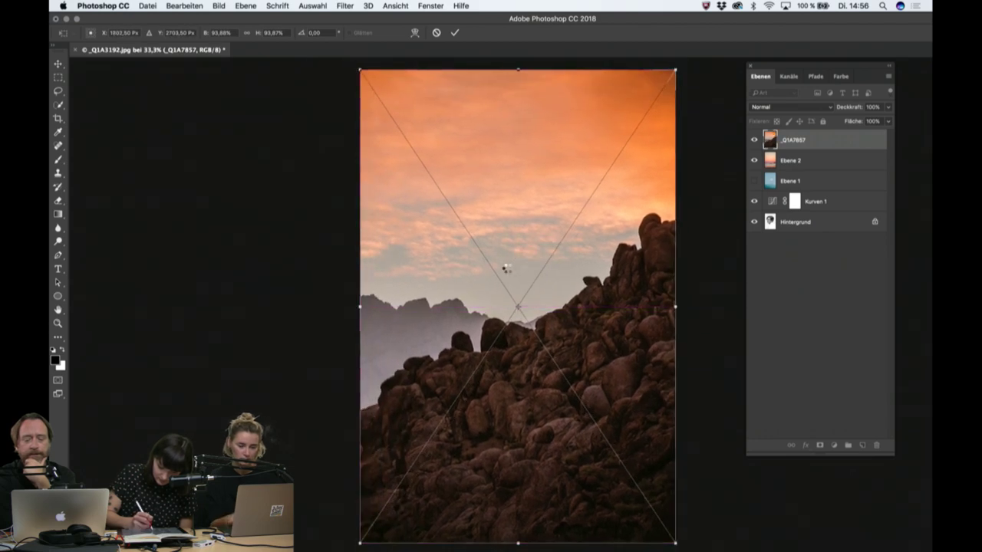
key("Return")
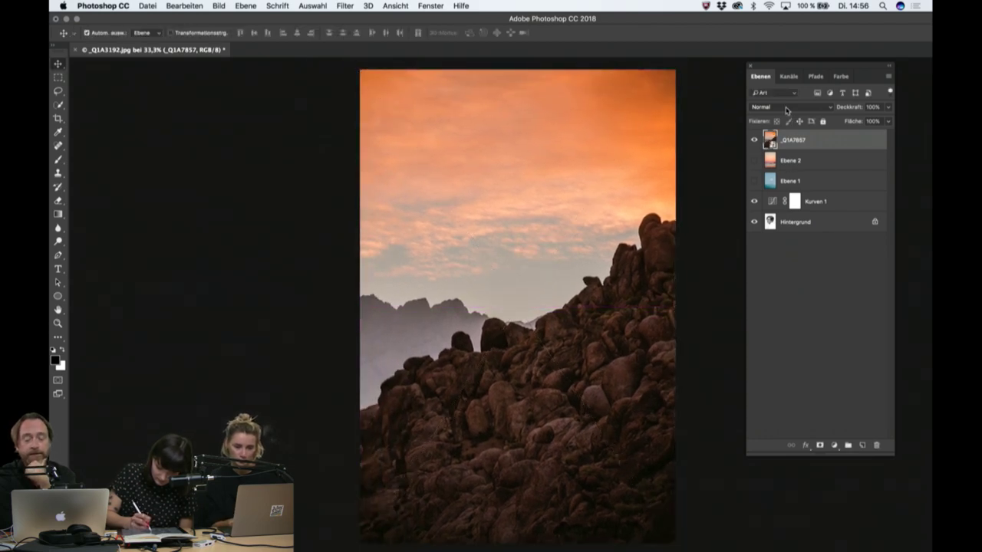
left_click(786, 108)
left_click(784, 182)
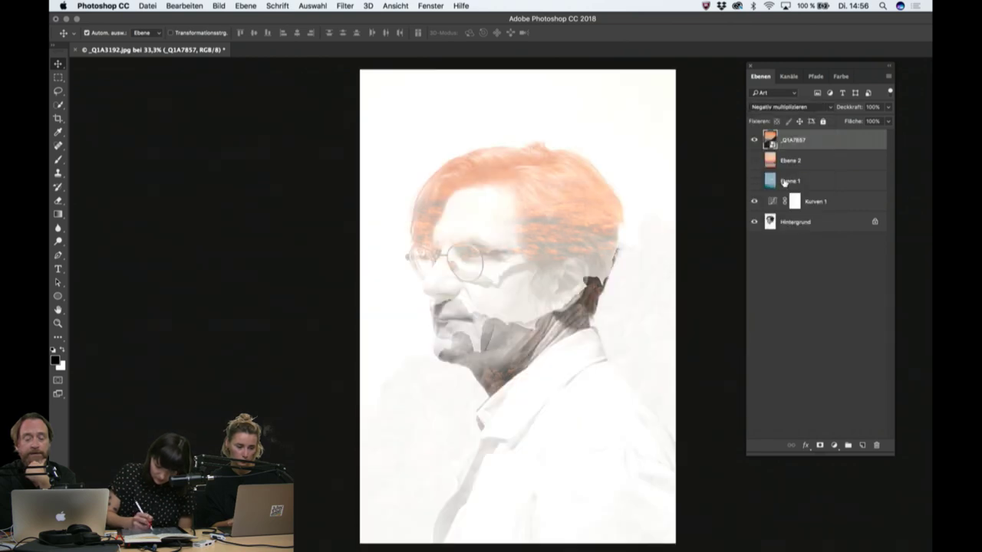
left_click(753, 140)
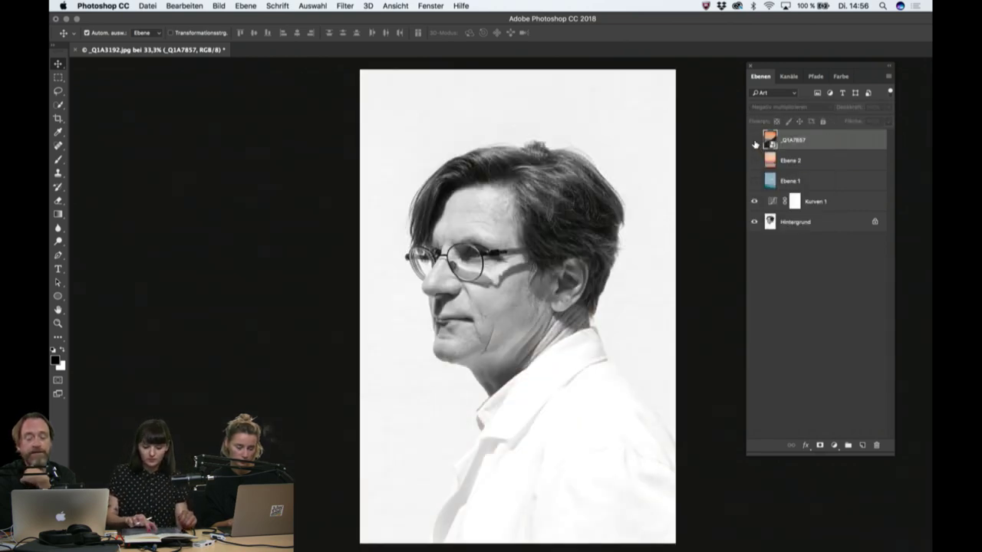
left_click(844, 202)
left_click(834, 446)
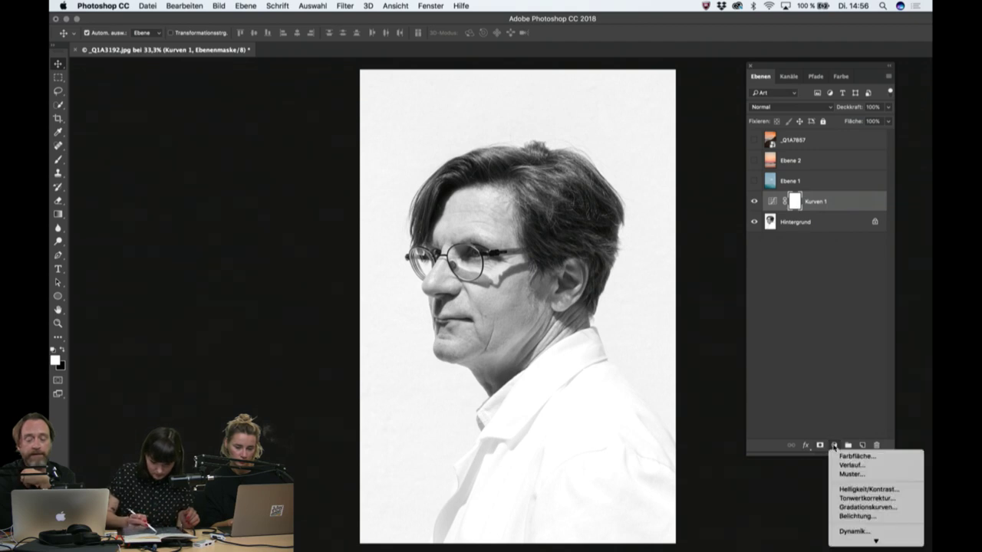
left_click(844, 490)
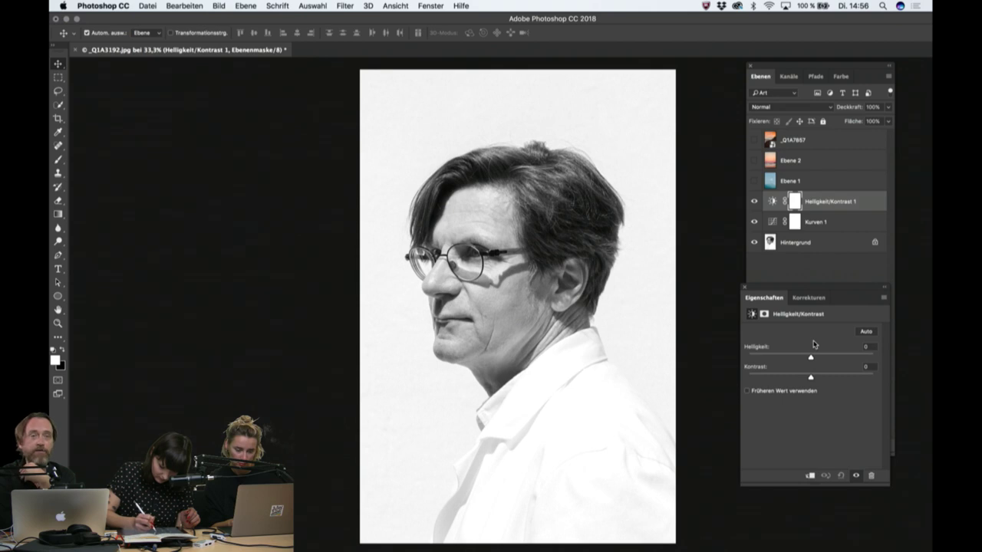
left_click(744, 287)
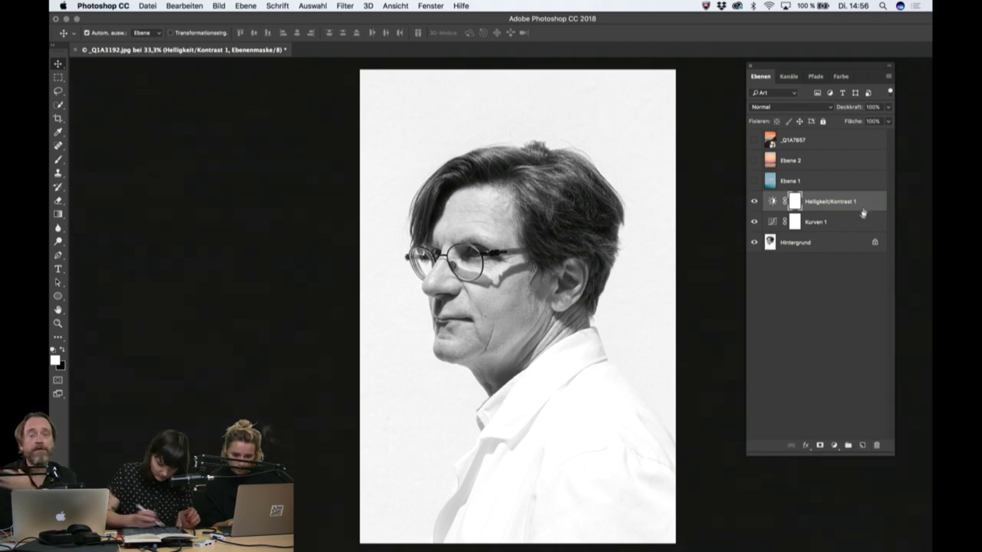
left_click_drag(873, 205, 879, 445)
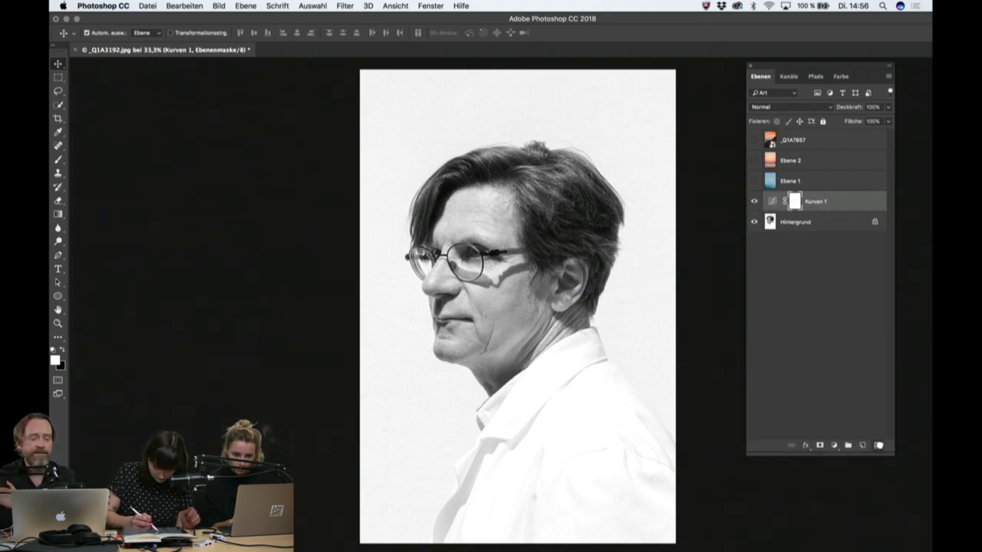
Delete the Kurven 1 curves adjustment layer.
double_click(775, 202)
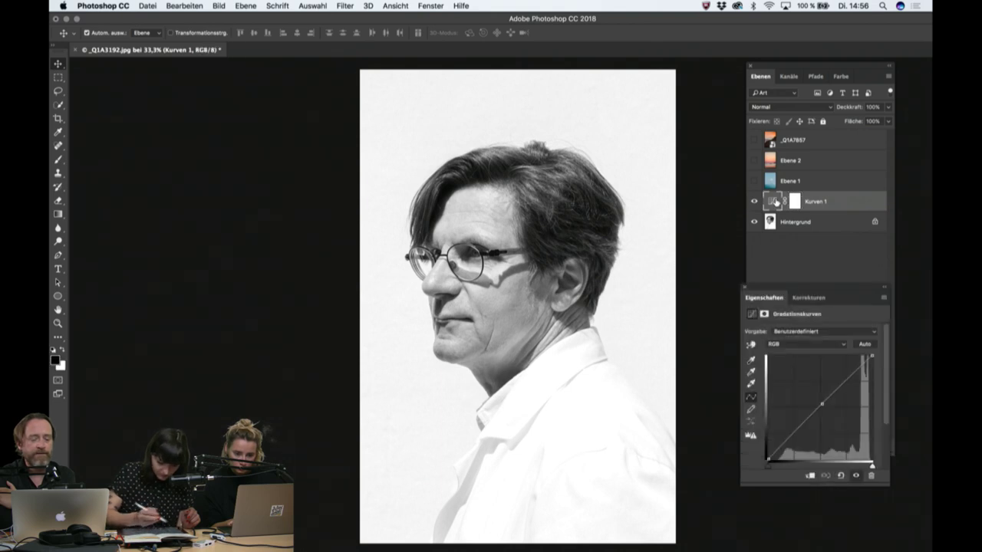
left_click(744, 288)
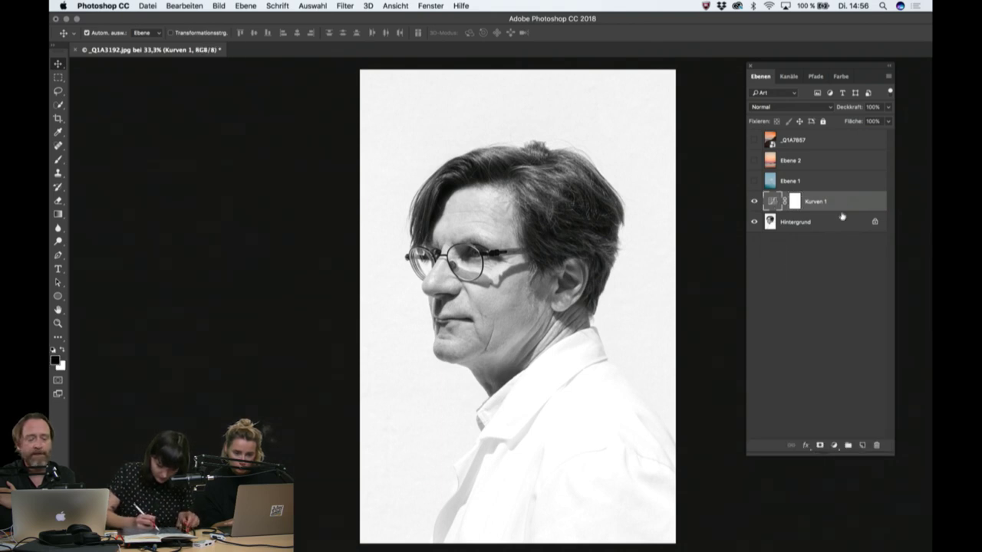
left_click_drag(844, 203, 875, 444)
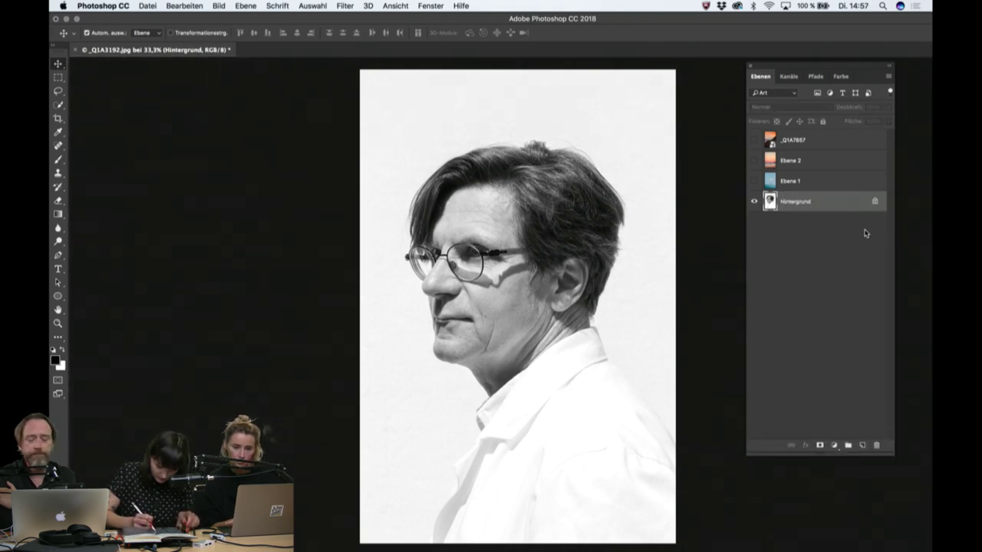
key("super+j")
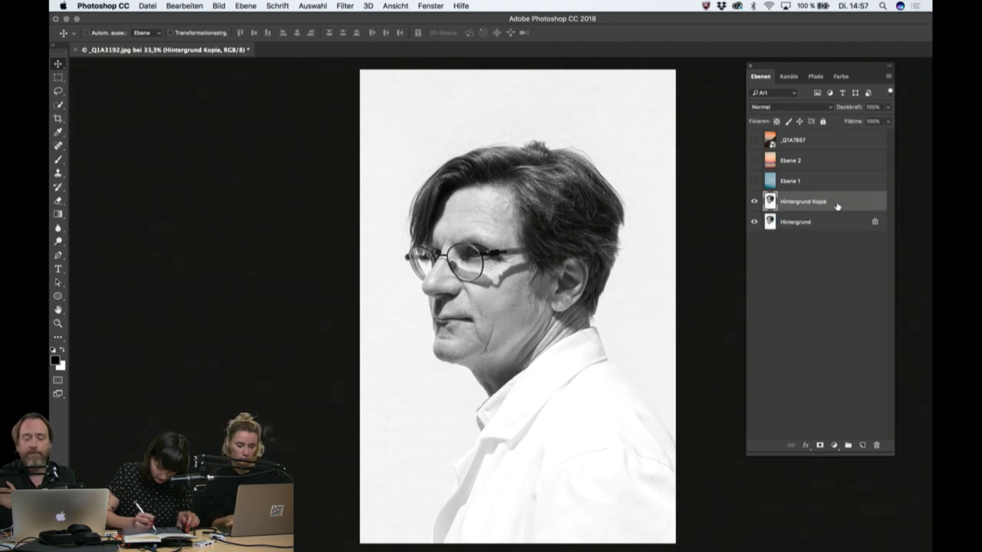
key("super+z")
Add a Tonwertkorrektur levels layer with the white point moved to about 230.
left_click(834, 445)
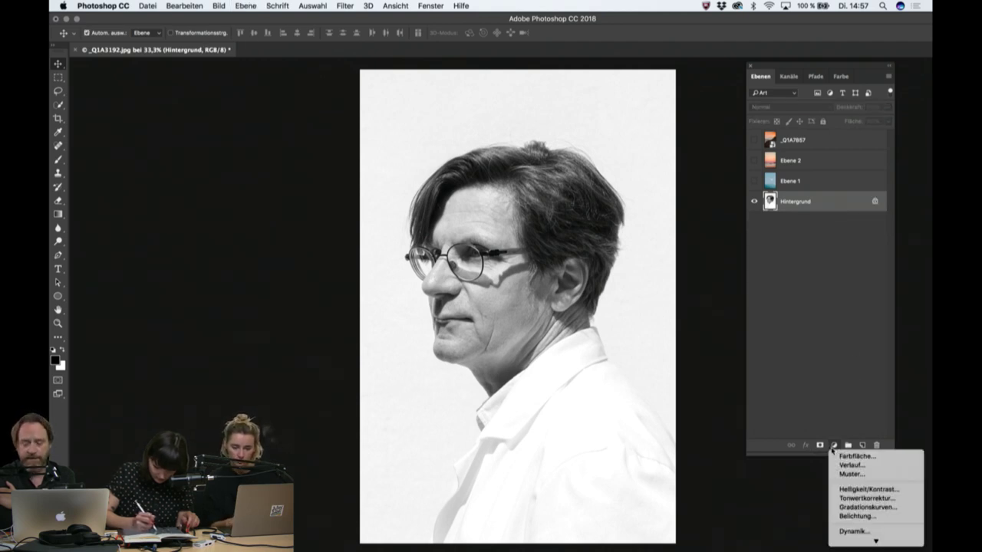
left_click(859, 498)
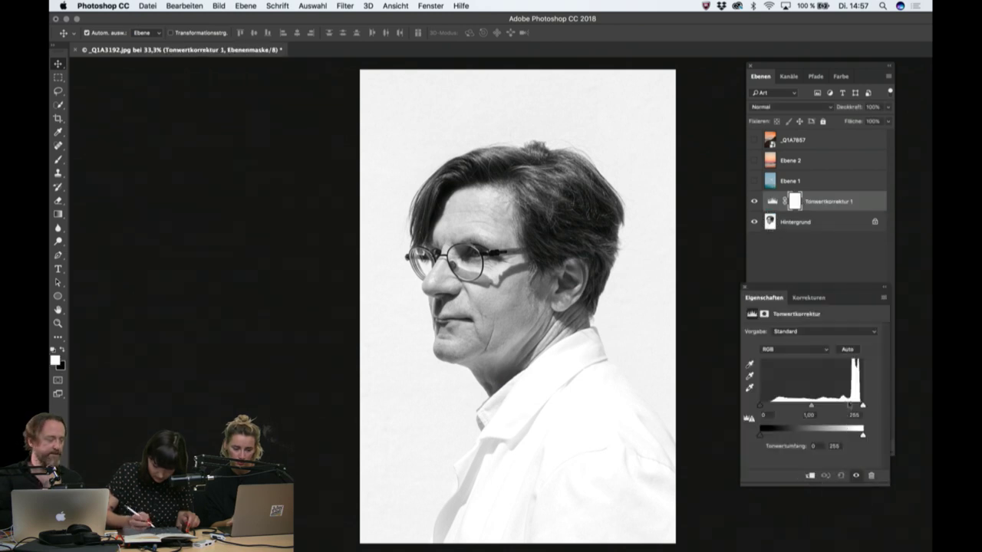
left_click_drag(862, 406, 854, 407)
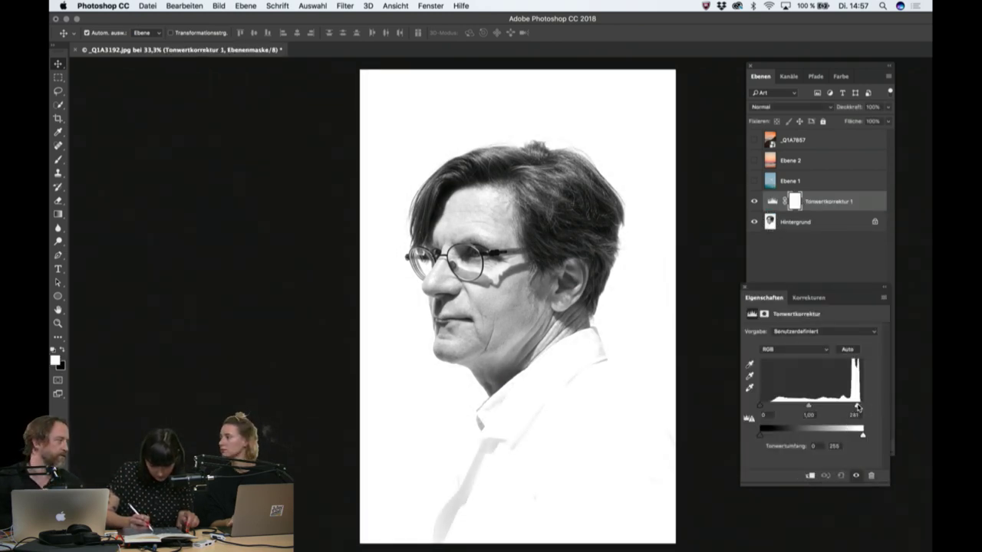
left_click(127, 96)
left_click(62, 6)
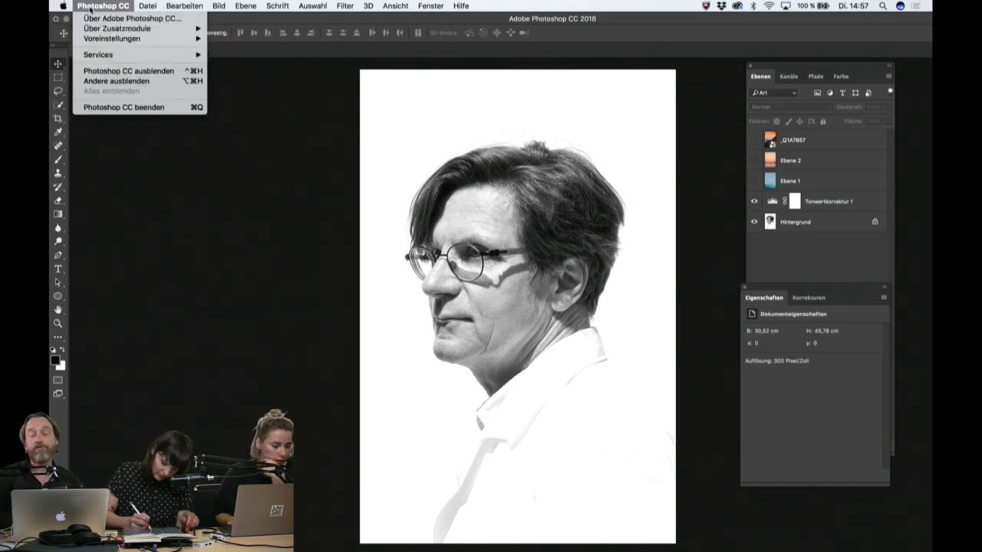
left_click(289, 336)
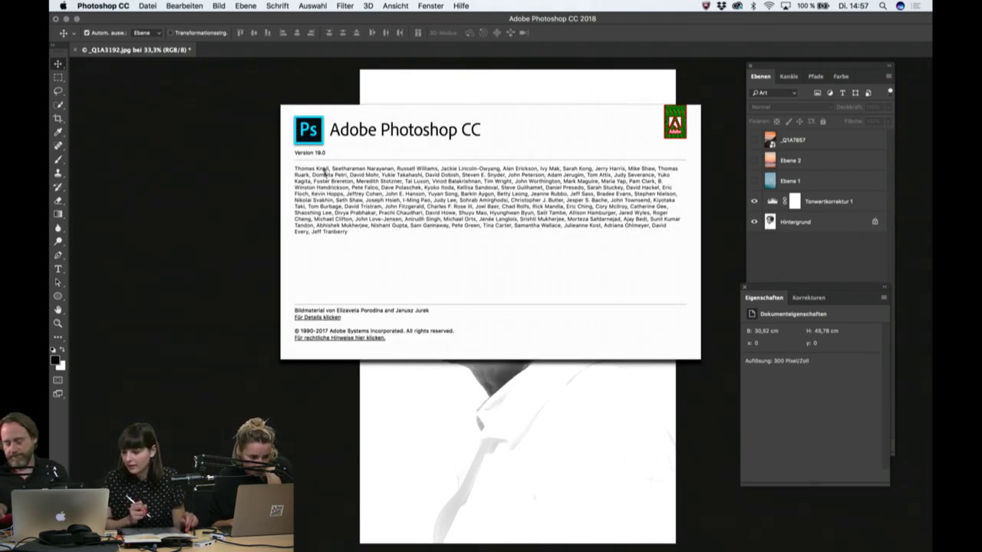
left_click(455, 324)
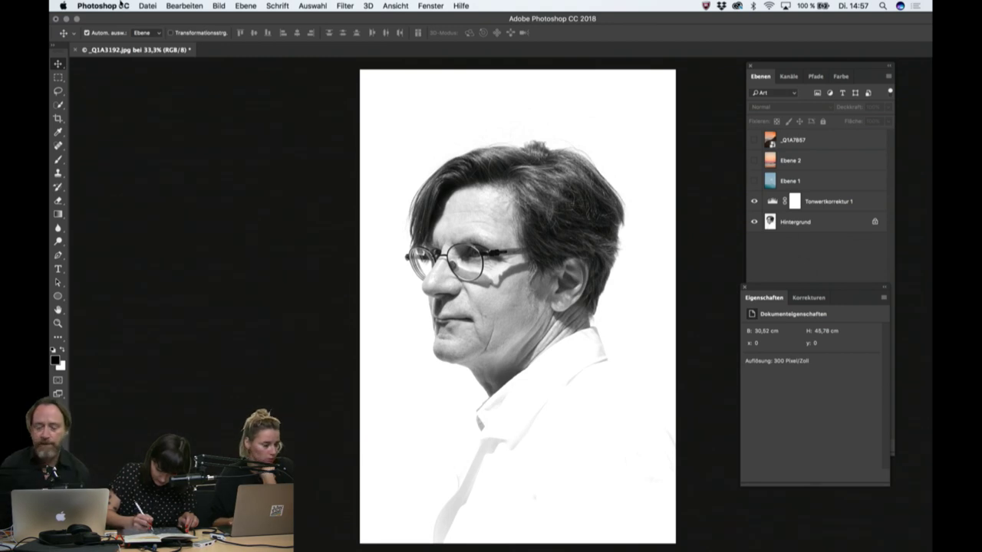
left_click(103, 5)
left_click(129, 19)
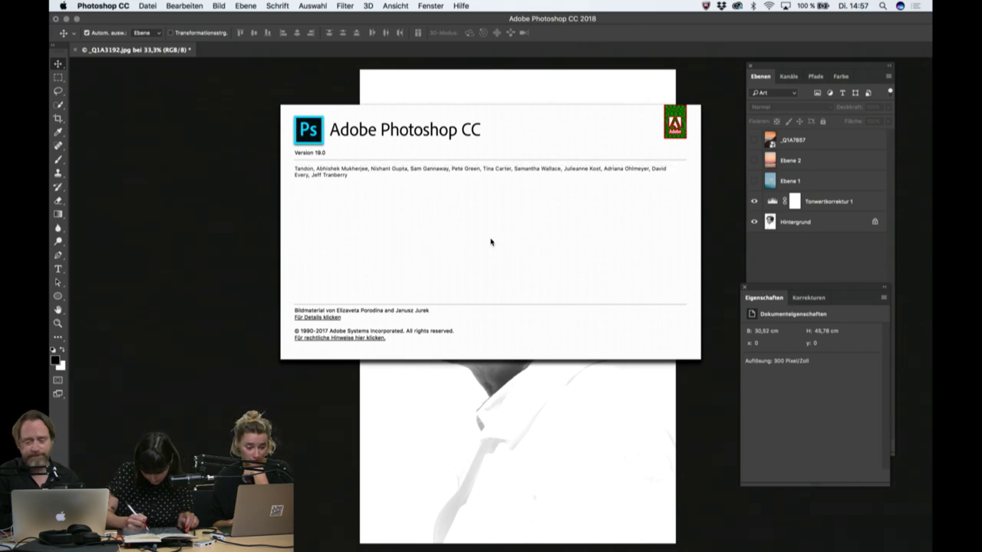
left_click(567, 169)
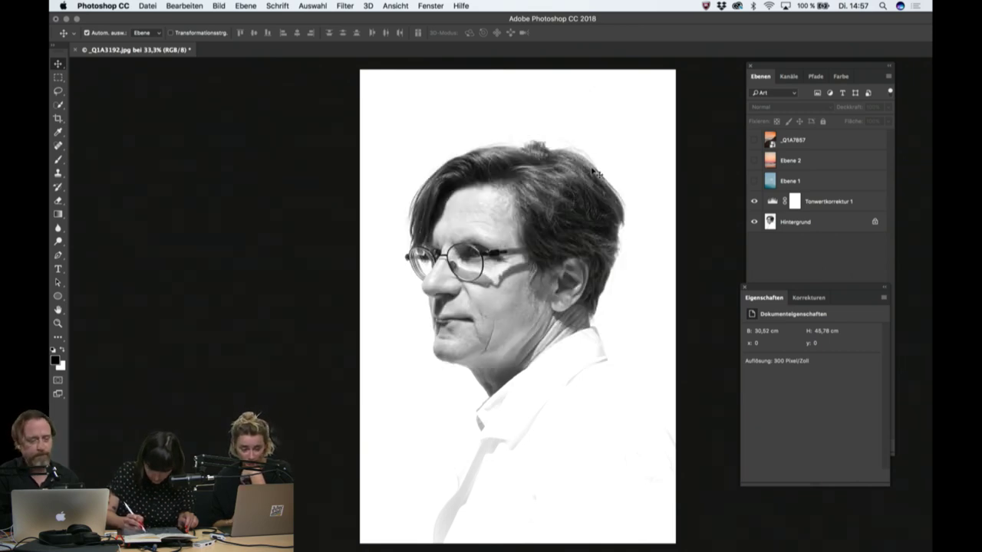
left_click(102, 5)
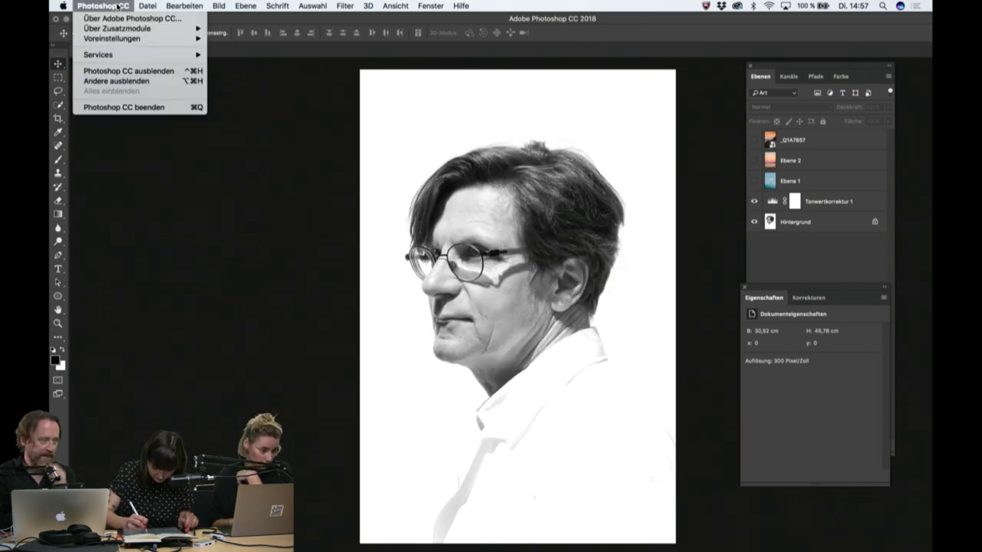
left_click(121, 18)
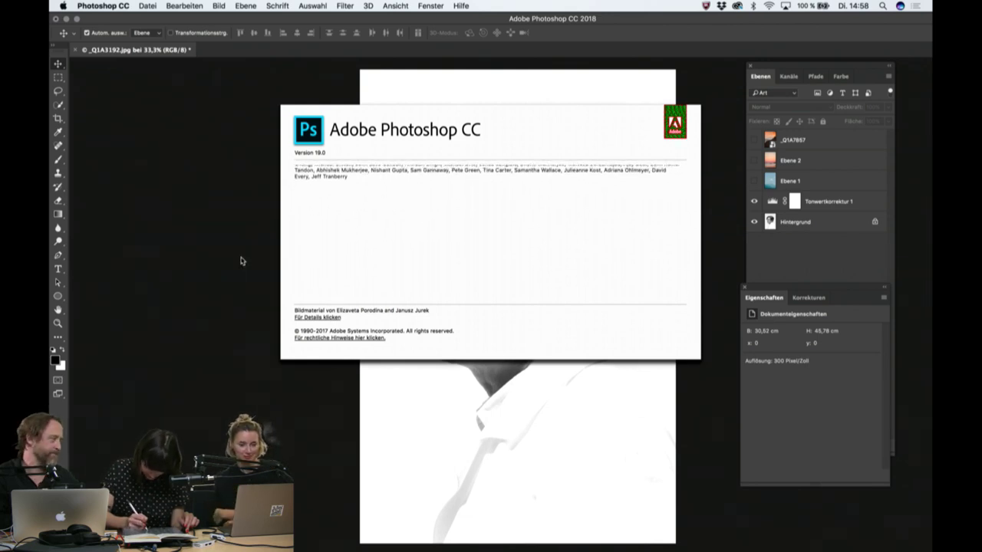
left_click(369, 277)
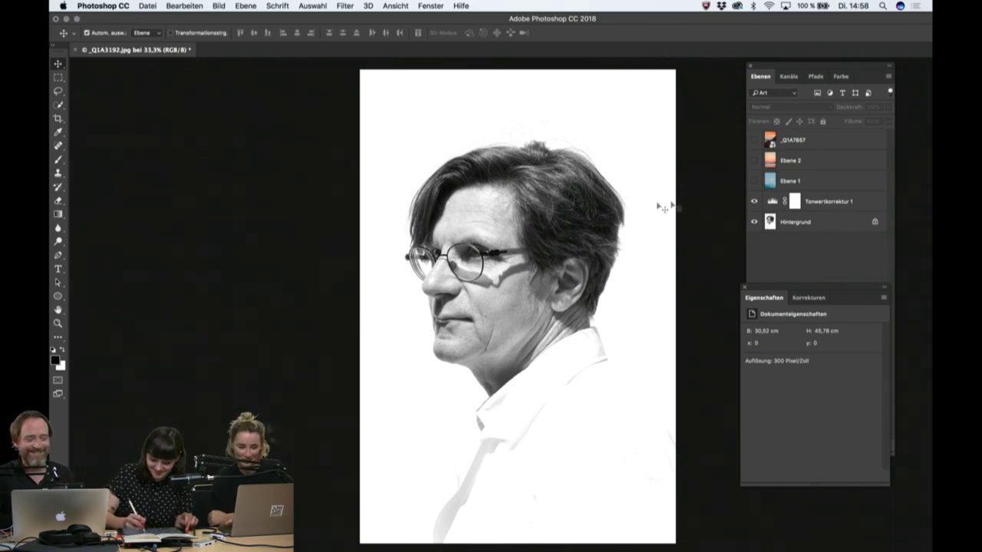
Show the _Q1A7857 overlay, rotate it 180° with Free Transform, and zoom out.
left_click(753, 140)
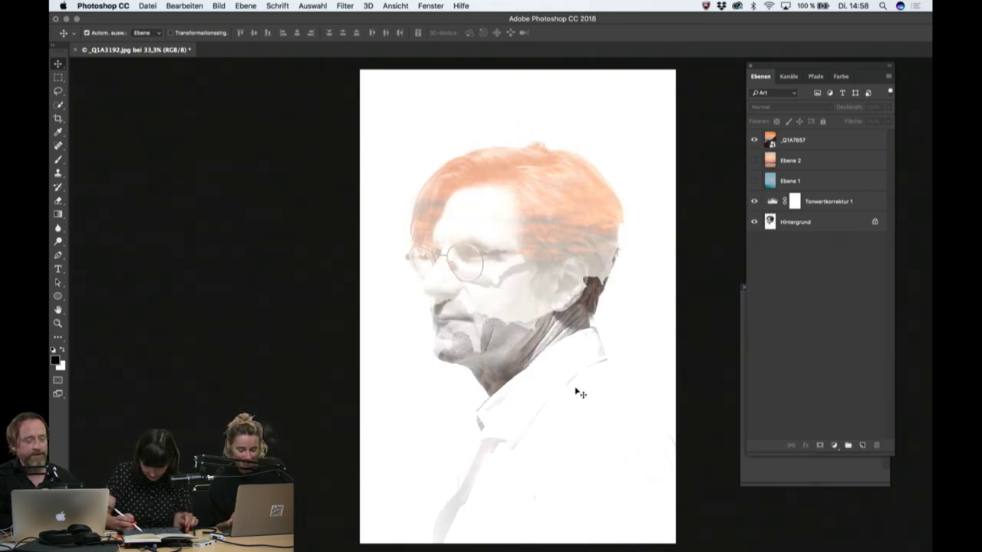
left_click(835, 142)
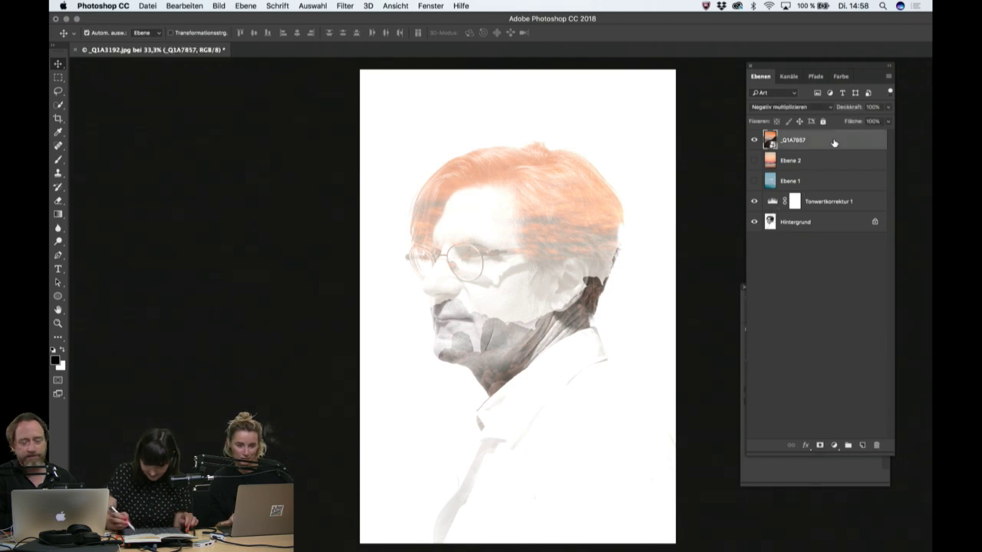
key("ctrl+t")
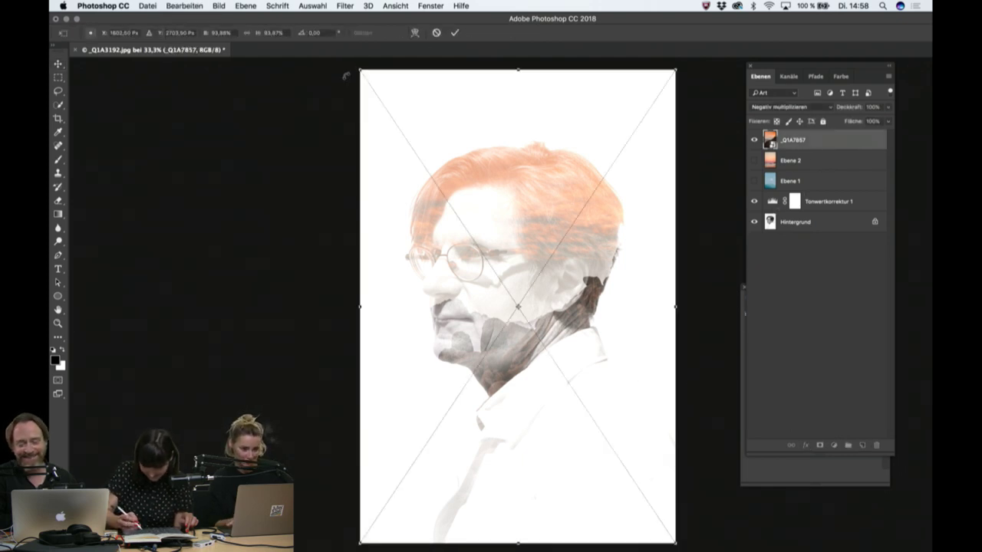
left_click_drag(346, 75, 627, 457)
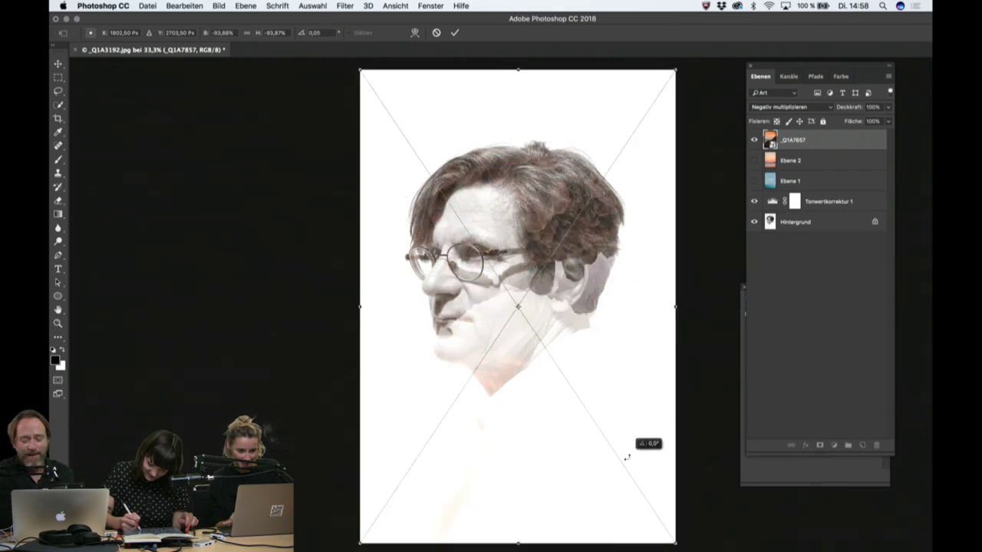
key("Return")
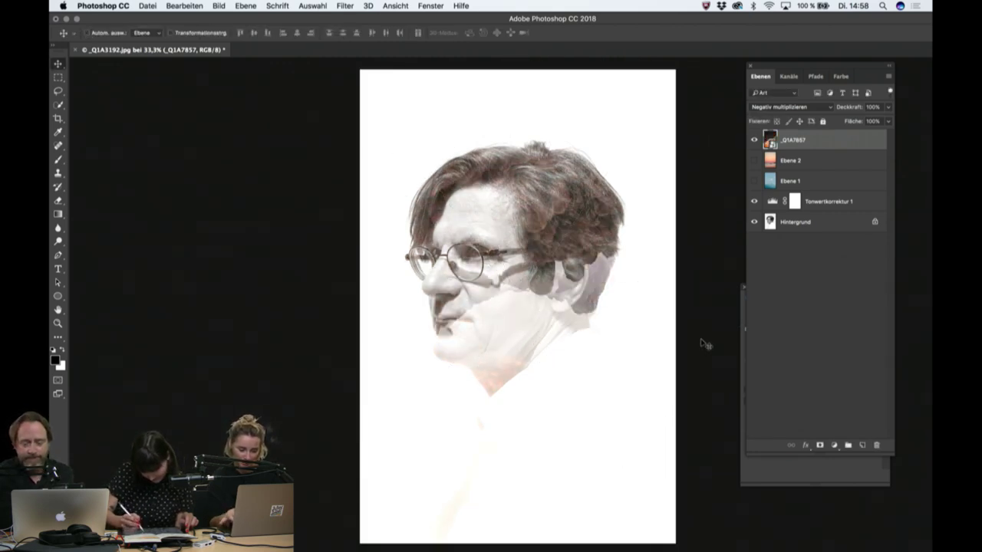
key("super+minus")
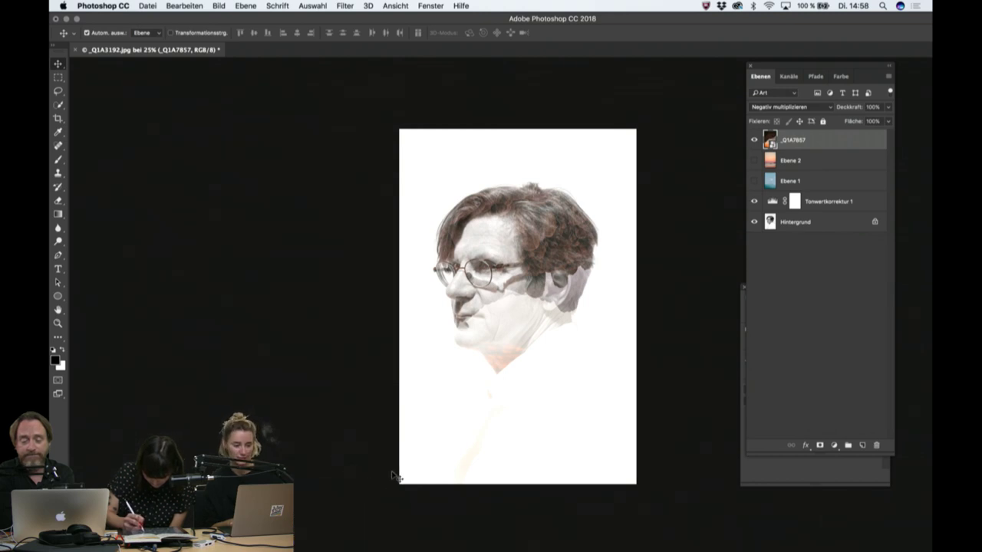
Toggle the overlay's visibility to compare against the portrait, then reselect the layer.
left_click(362, 489)
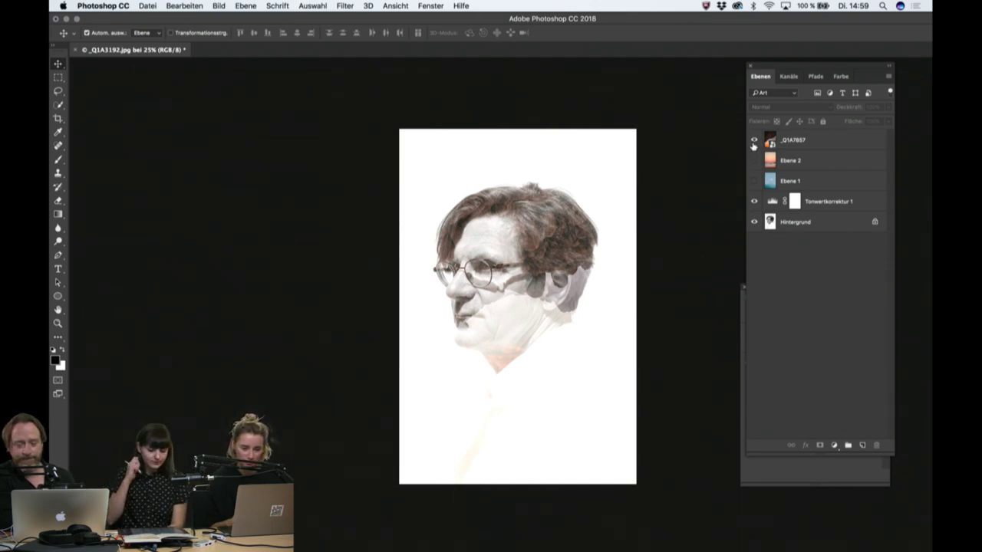
left_click(753, 141)
left_click(753, 141)
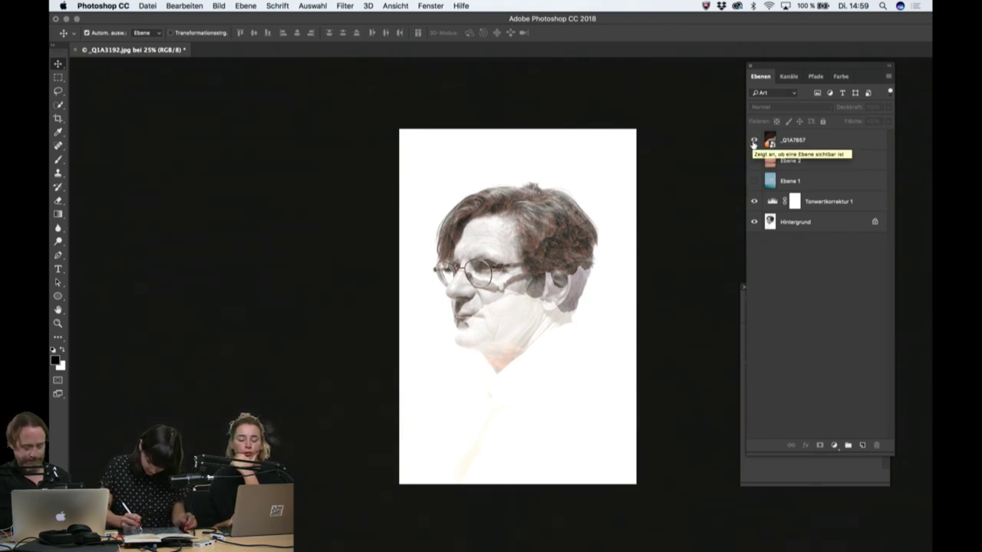
left_click(833, 147)
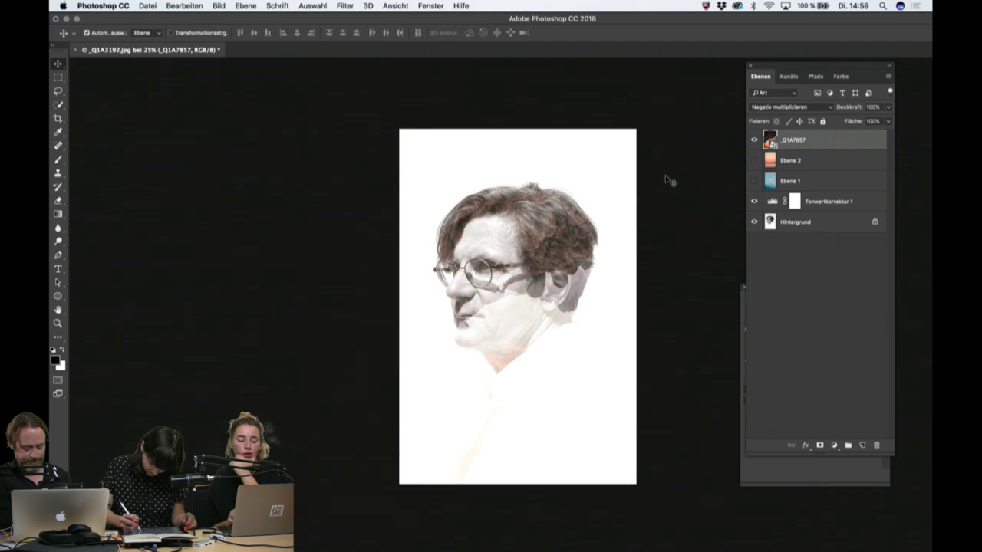
Rotate the overlay back 180°, then switch it to Normal and back to Negativ multiplizieren.
key("ctrl+t")
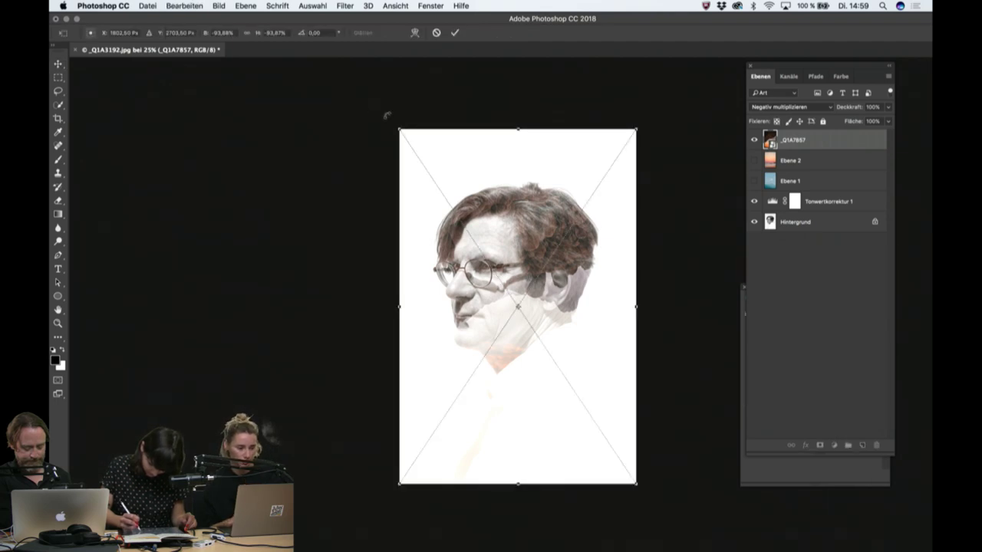
left_click_drag(386, 115, 618, 475)
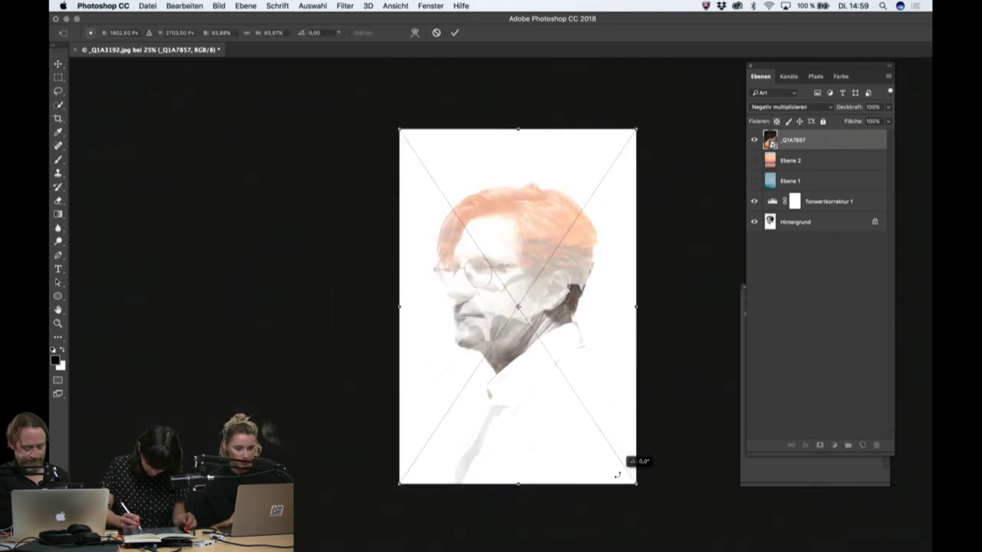
key("Return")
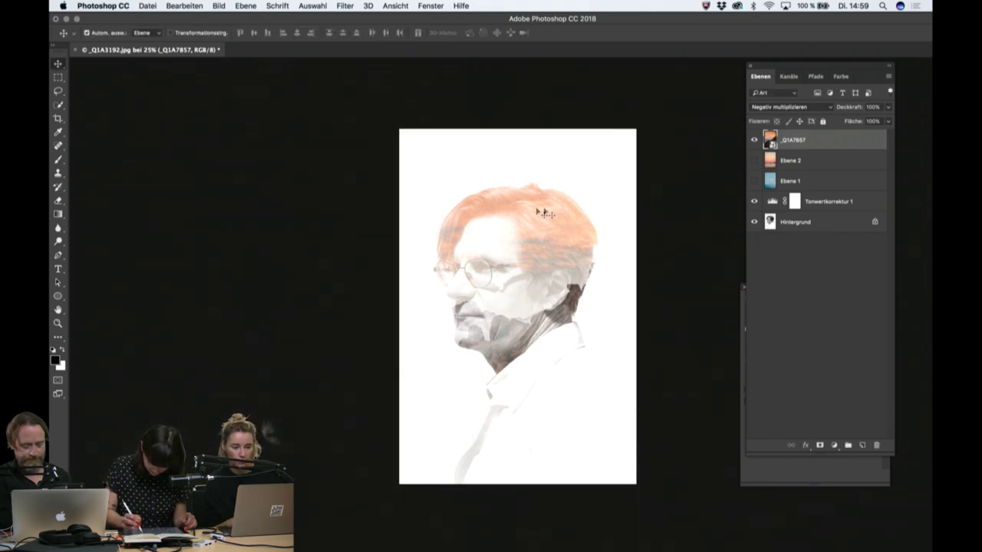
left_click(805, 107)
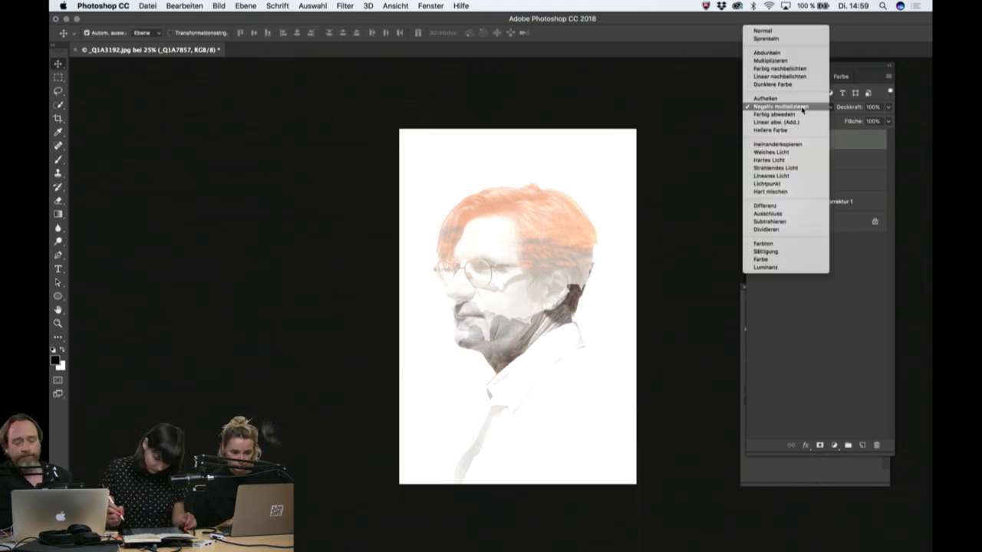
left_click(777, 32)
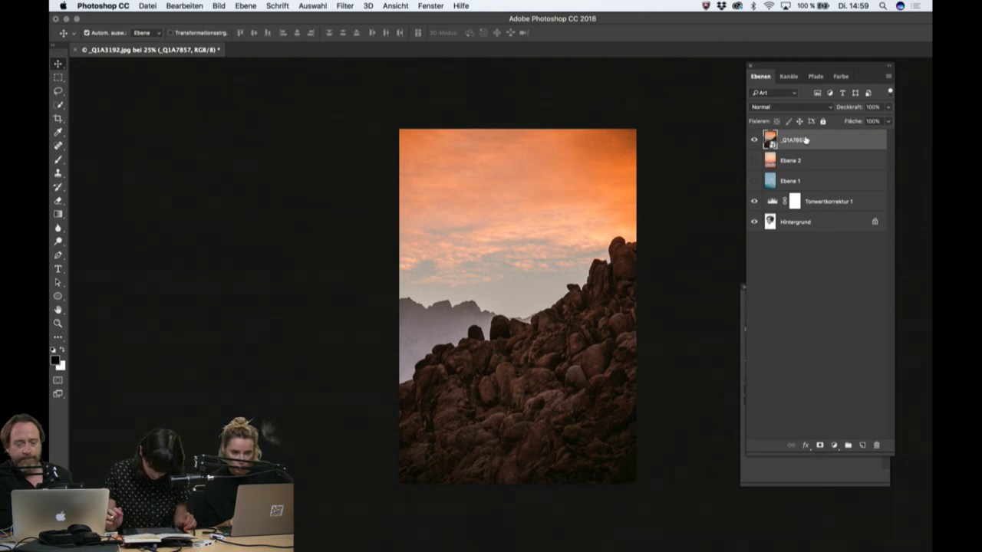
left_click(803, 108)
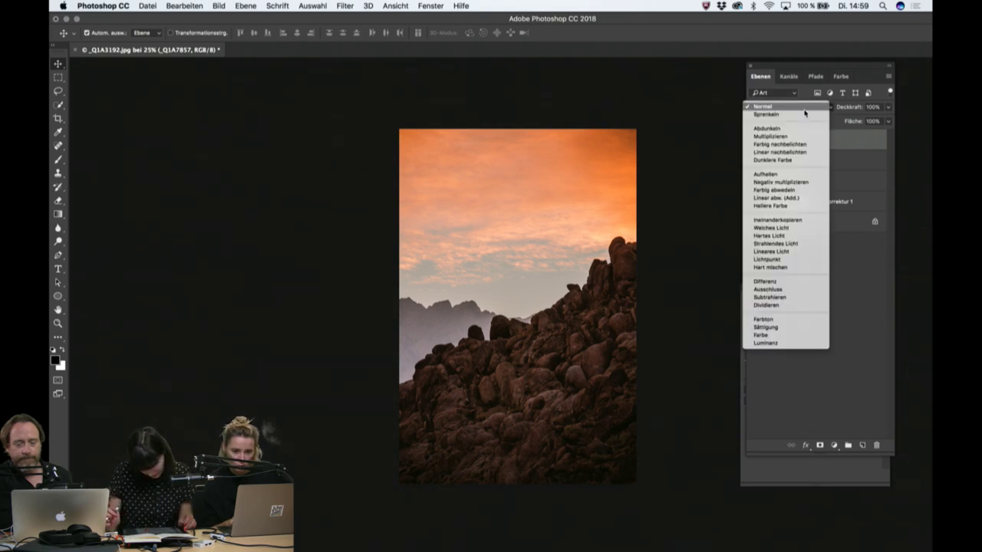
left_click(815, 183)
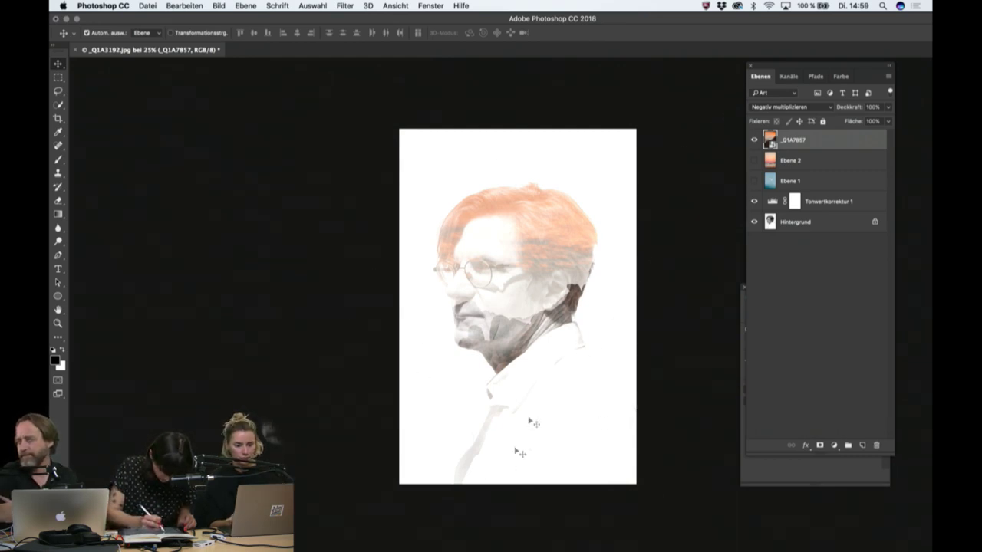
Rotate the overlay layer again with Free Transform and commit it.
key("ctrl+t")
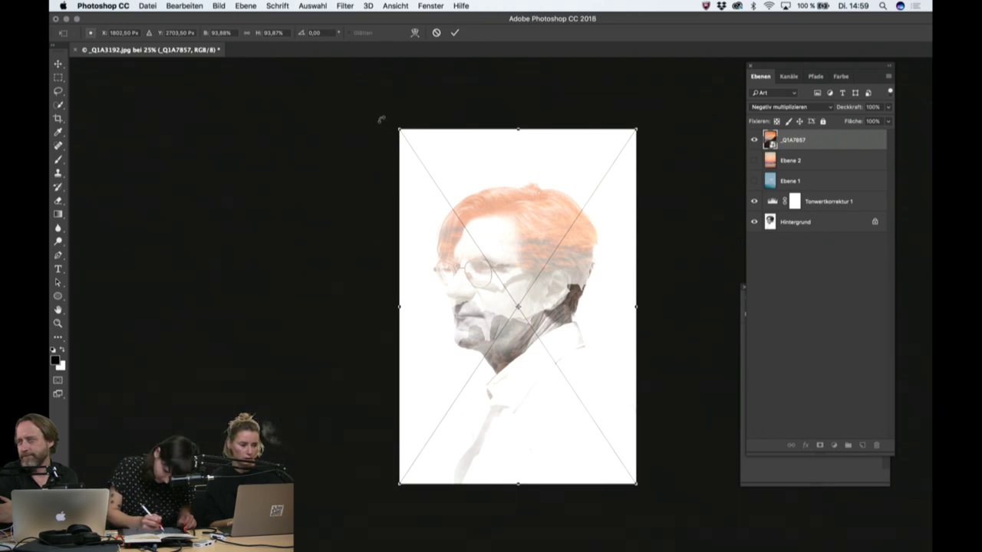
mouse_move(381, 120)
left_mouse_down()
mouse_move(569, 549)
mouse_move(642, 510)
left_mouse_up()
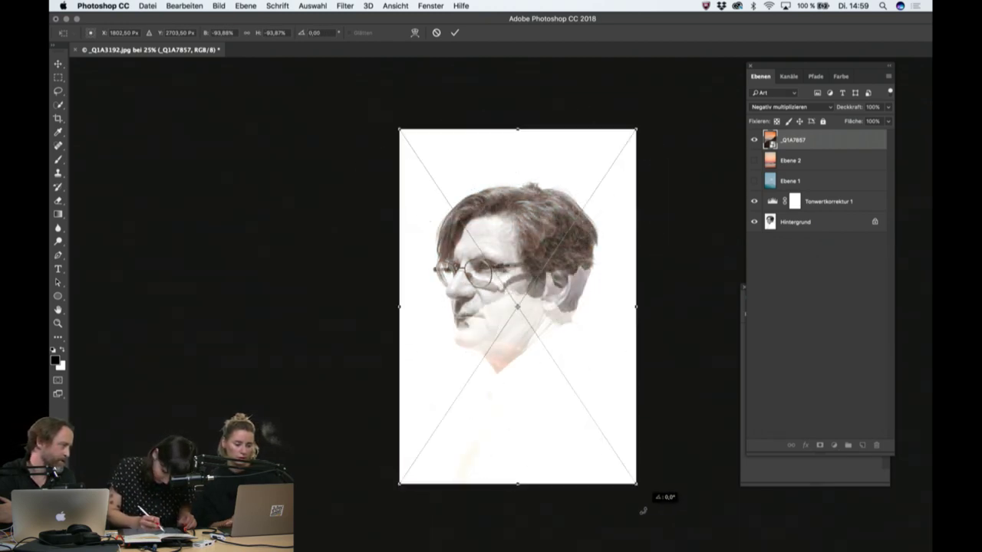
key("Return")
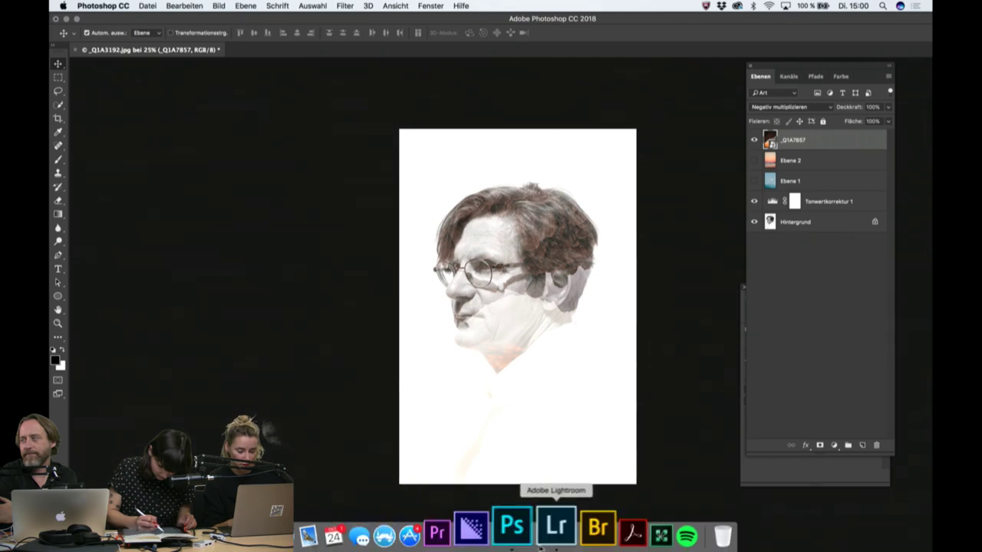
In Lightroom, open the cypress hillside photo in Develop and raise its Highlights.
left_click(548, 529)
scroll(521, 355, "down", 5)
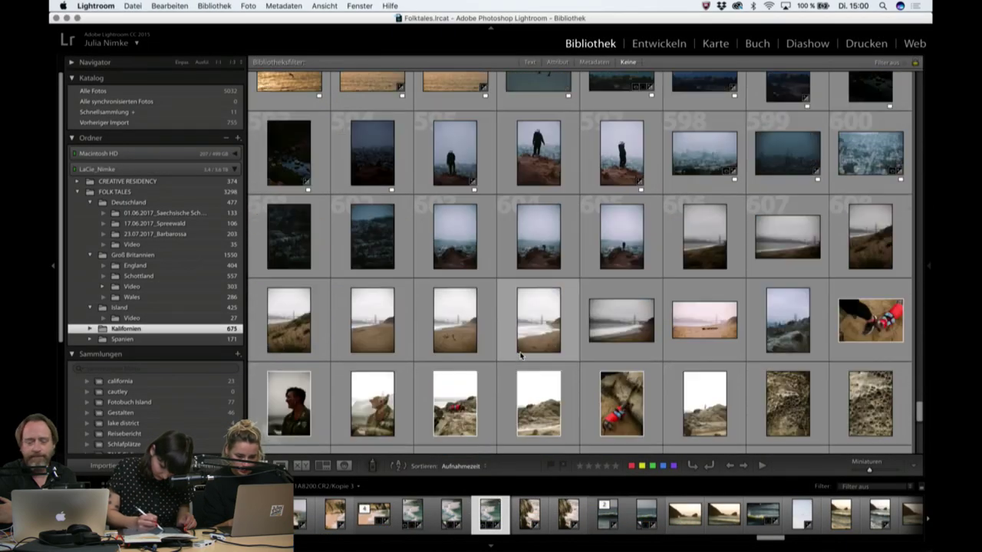
scroll(521, 355, "down", 5)
scroll(521, 355, "up", 1)
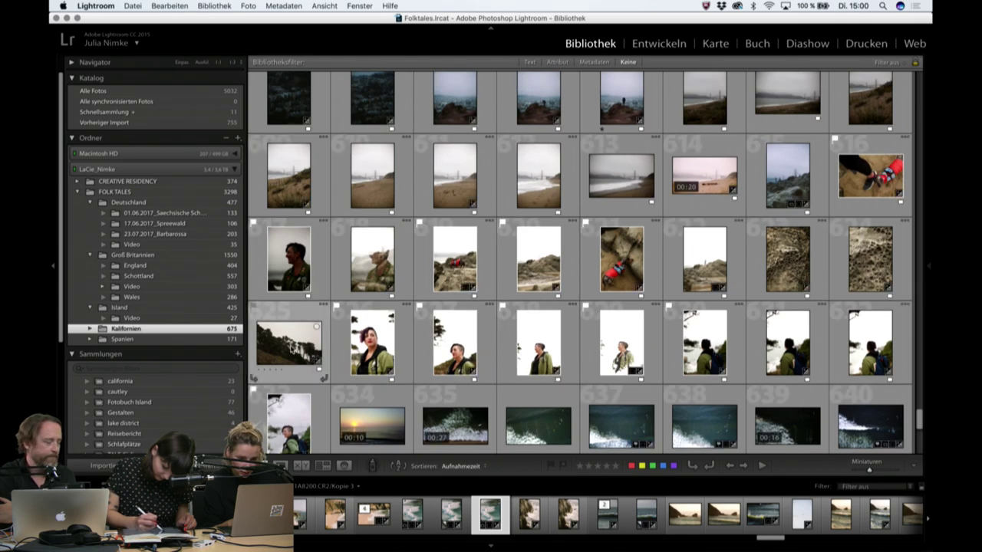
double_click(289, 325)
key("d")
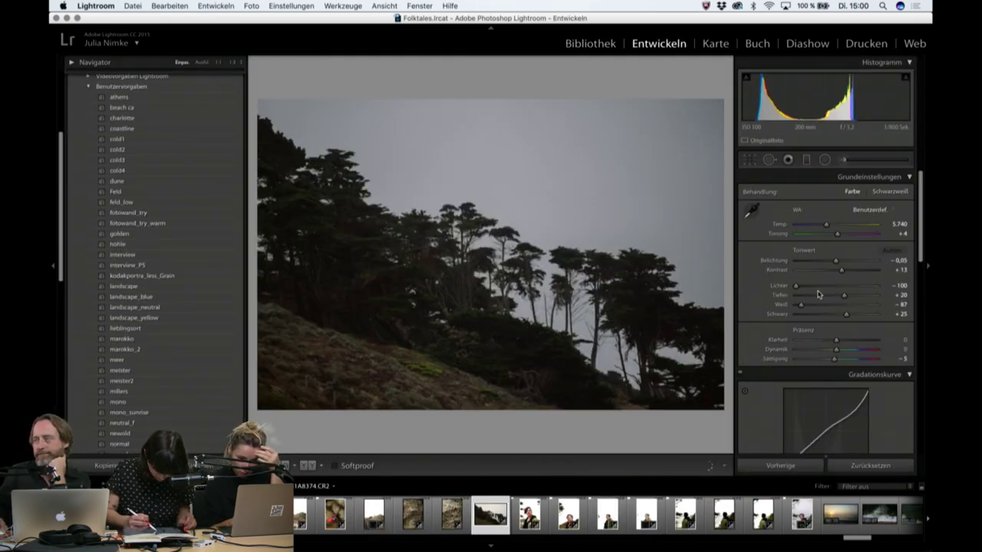
left_click_drag(795, 286, 837, 287)
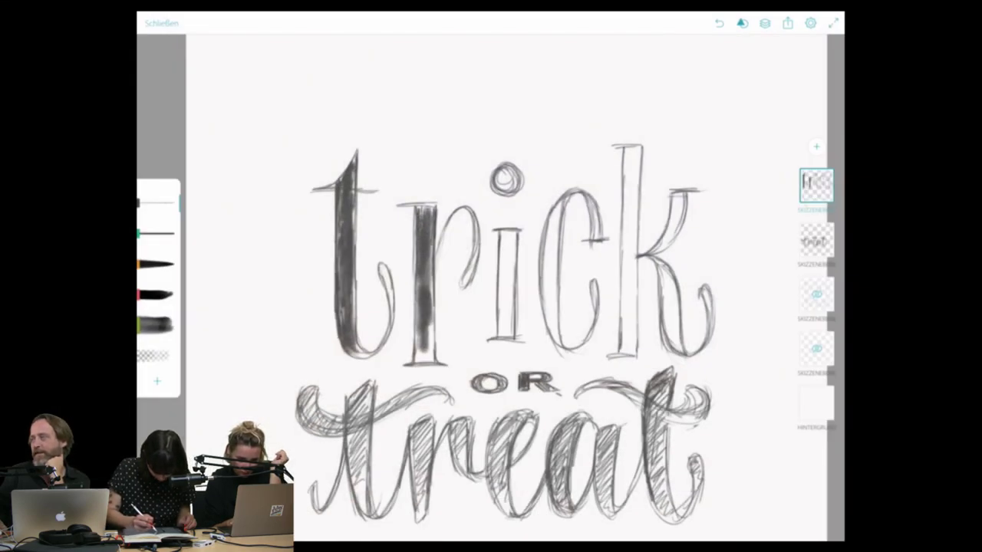
Zoom the canvas, reveal the third sketch layer and hide the inked trick layer to compare.
scroll(423, 284, "down", 5)
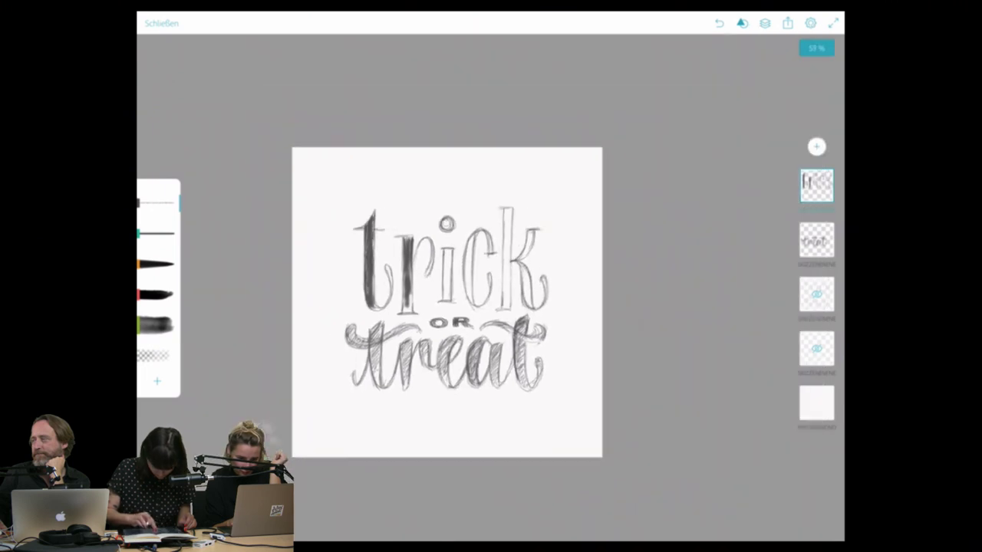
scroll(423, 283, "up", 5)
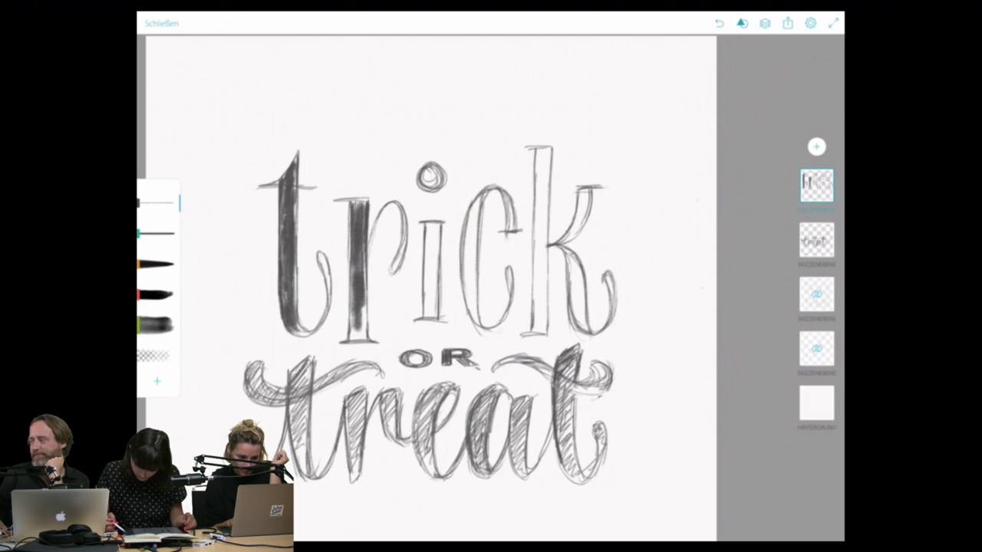
left_click(816, 294)
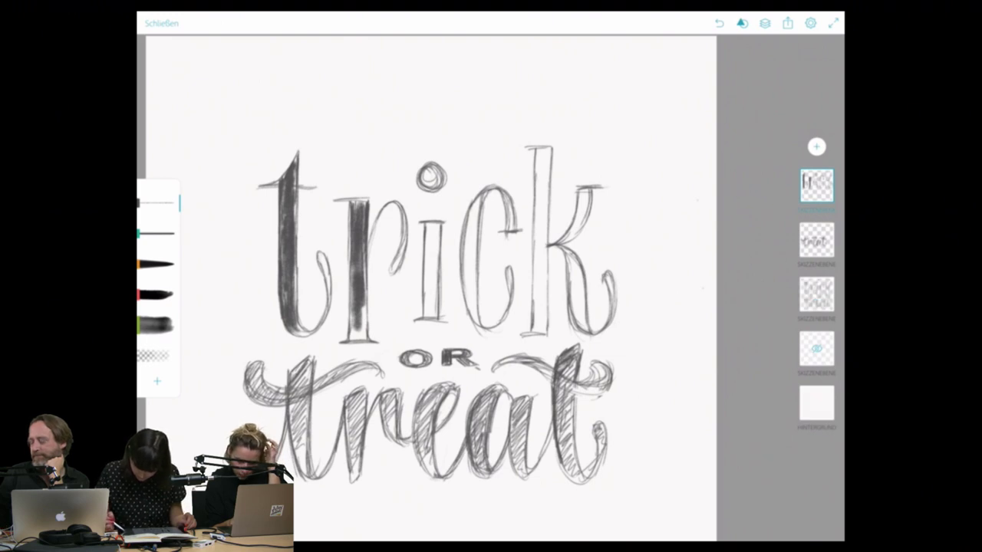
left_click(816, 185)
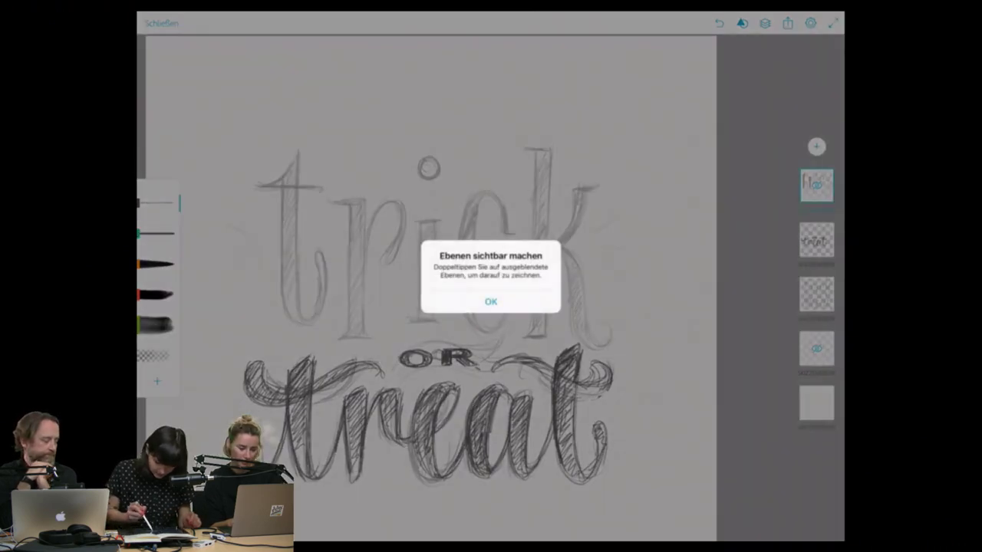
left_click(491, 301)
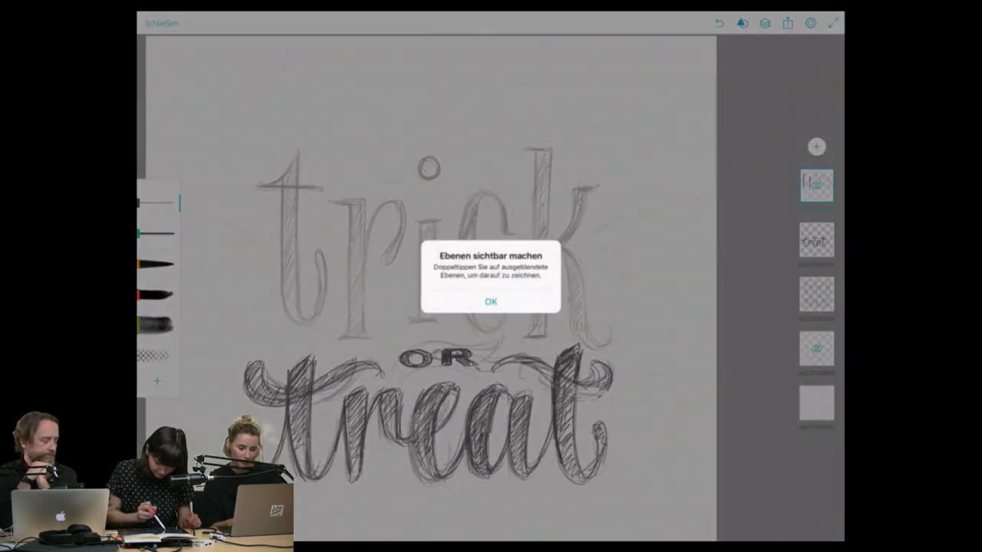
left_click(490, 300)
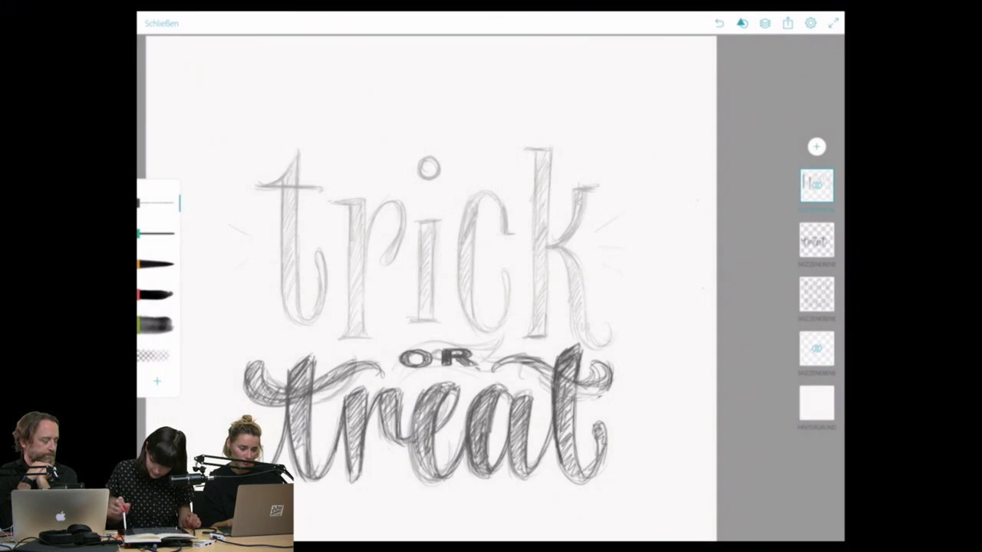
Select the third sketch layer and make the inked trick layer visible again via its options.
left_click(816, 294)
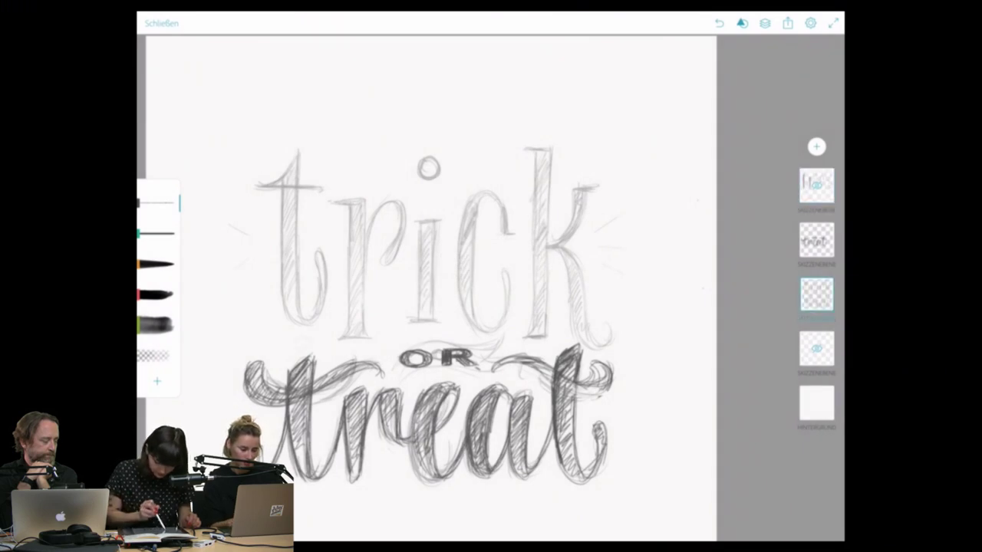
left_click(816, 185)
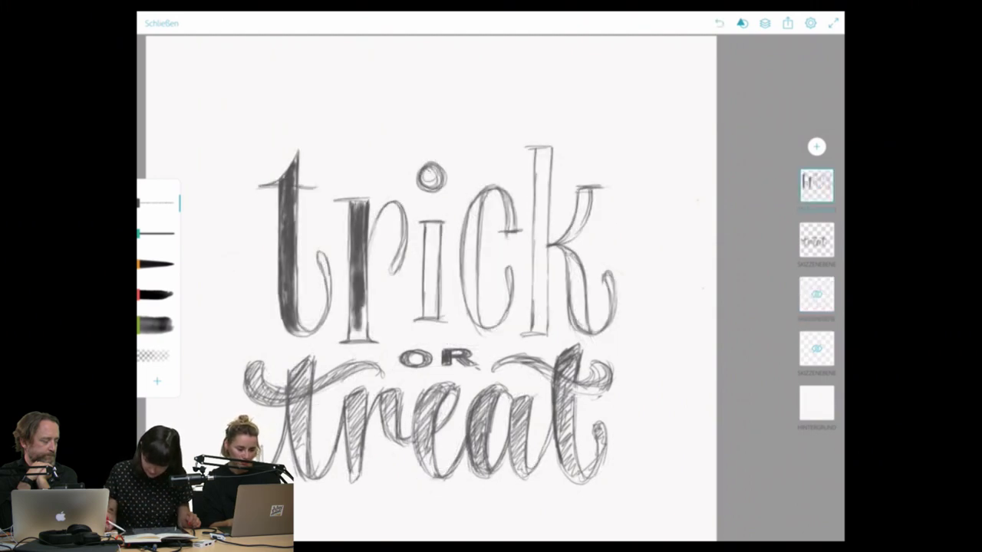
left_click(816, 295)
left_click(816, 184)
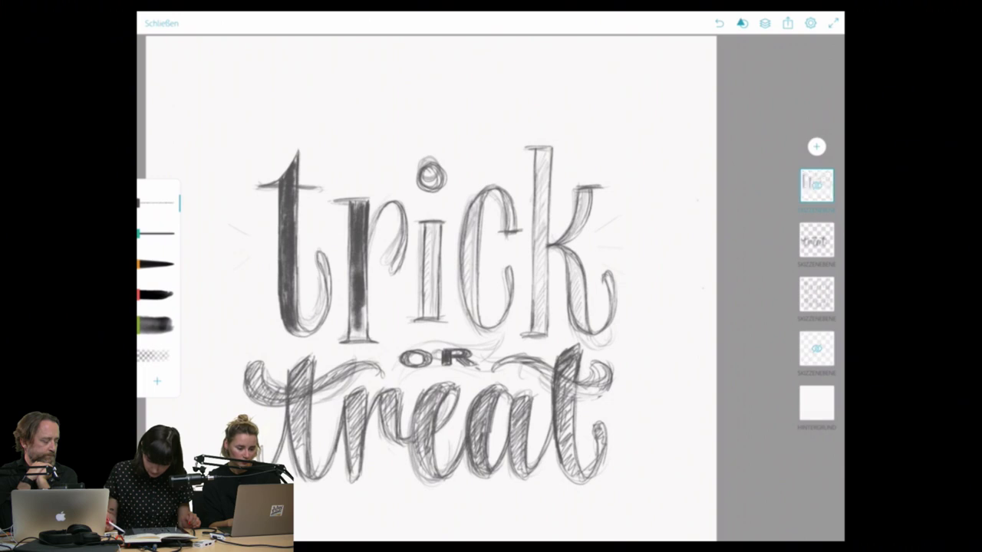
left_click(816, 184)
left_click(767, 96)
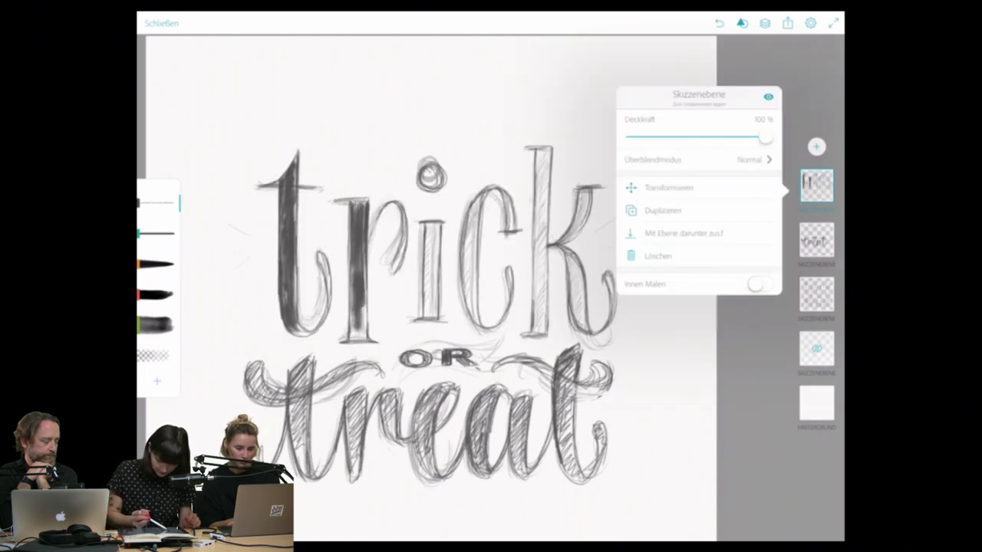
left_click(816, 185)
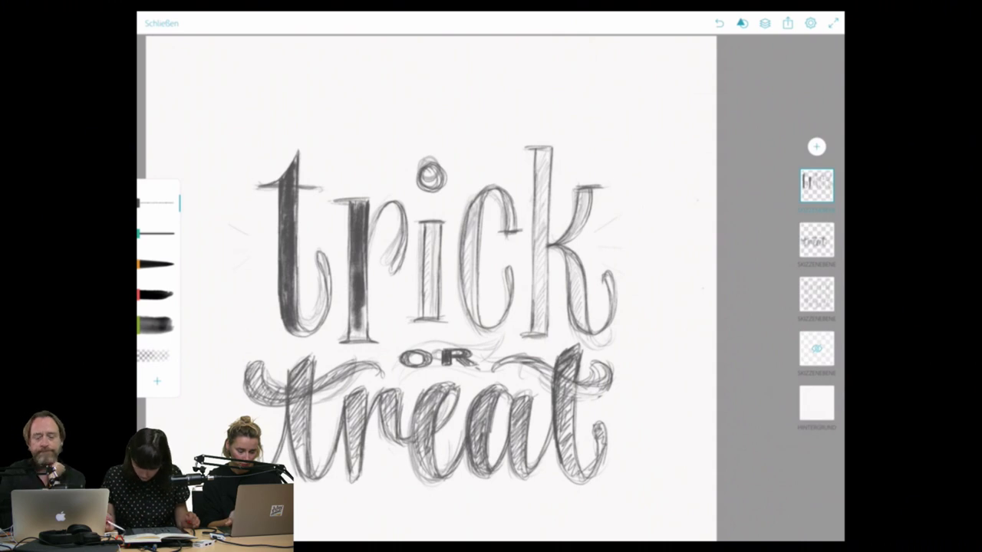
Hide and re-show the dark treat layer through its layer options.
left_click(816, 240)
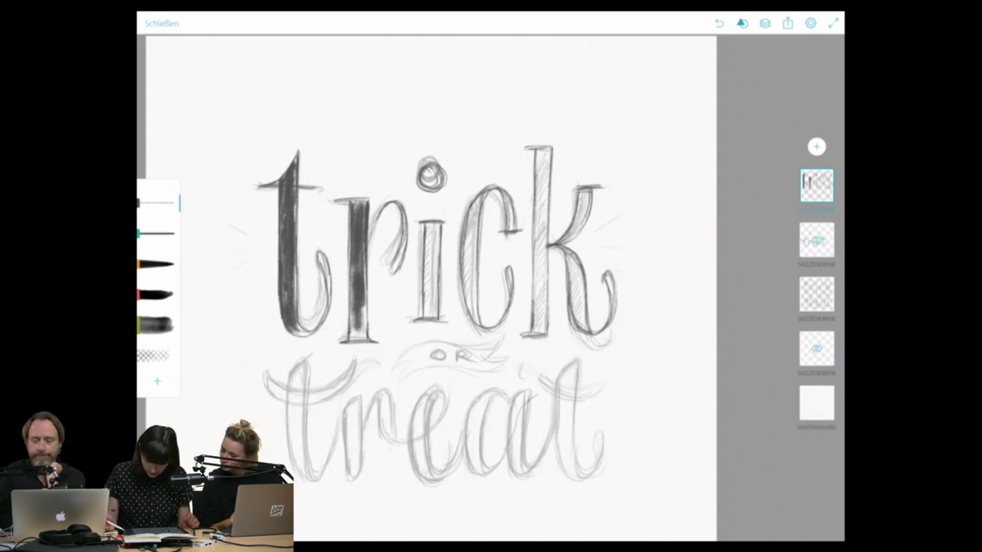
left_click(816, 241)
left_click(815, 241)
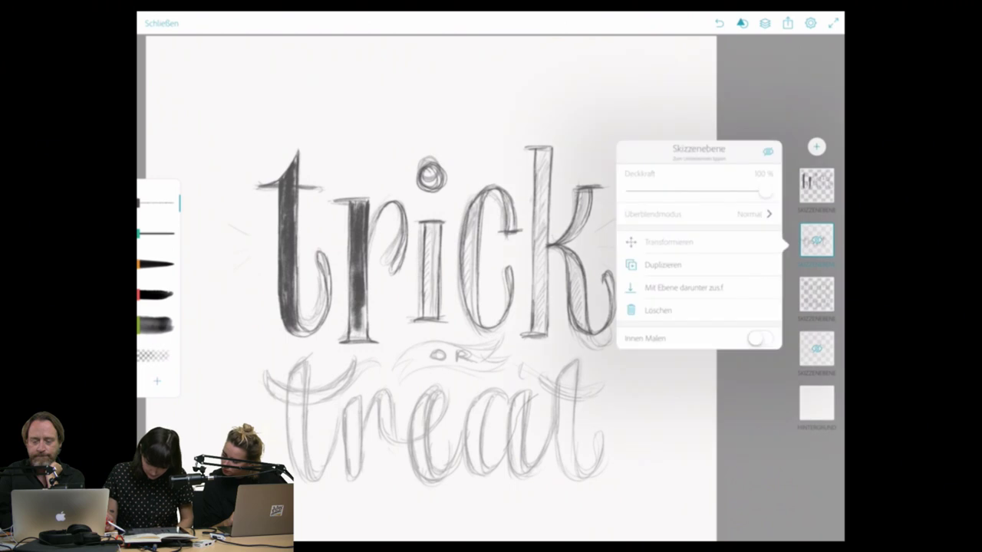
left_click(768, 151)
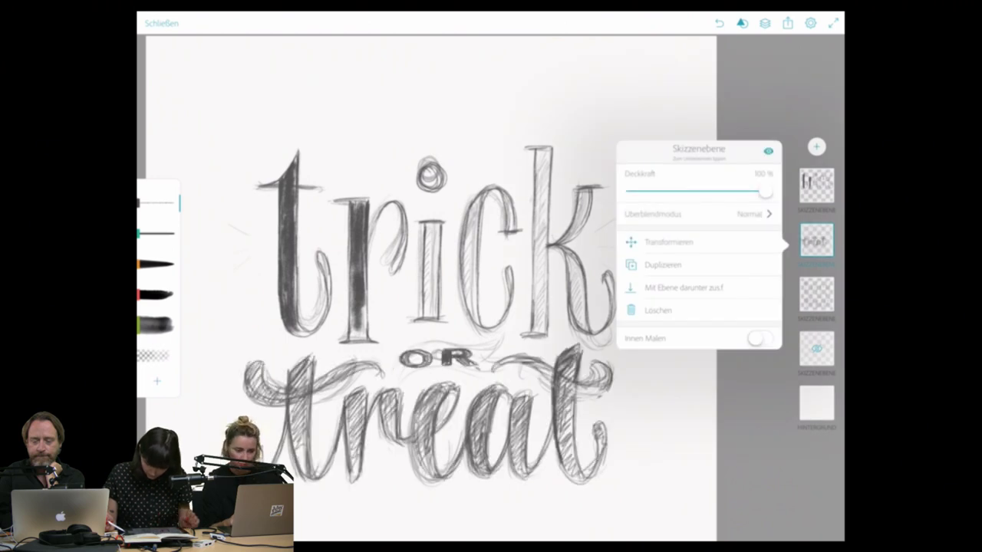
key("Escape")
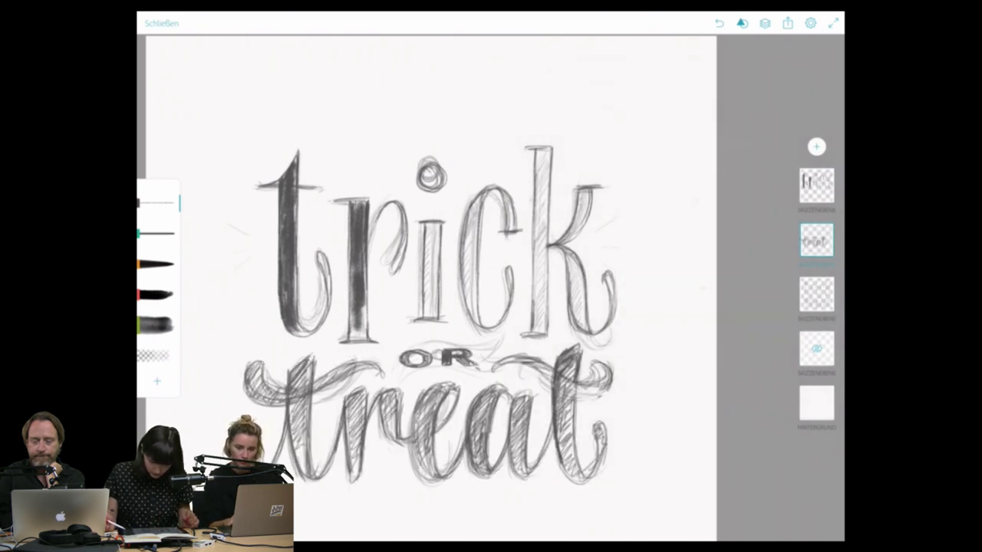
left_click(816, 241)
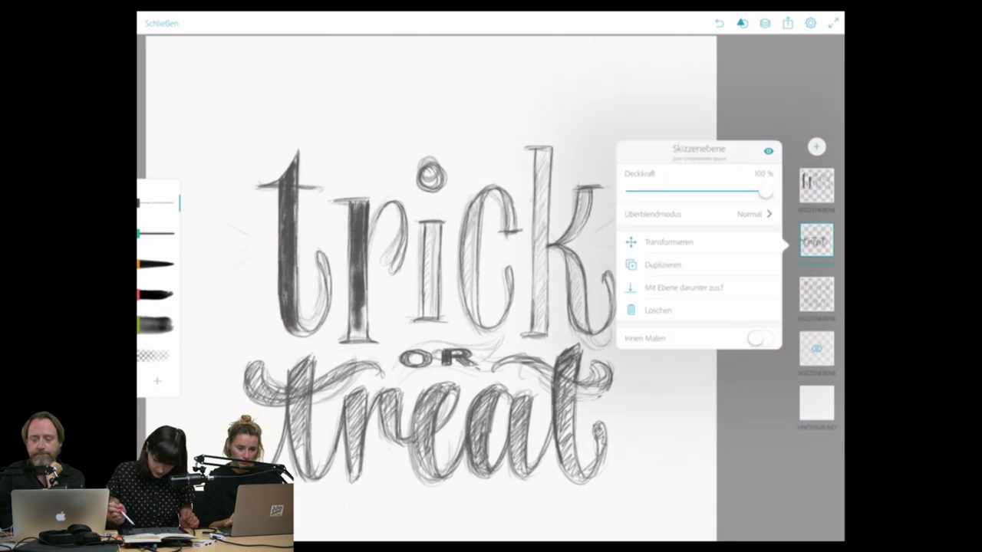
key("Escape")
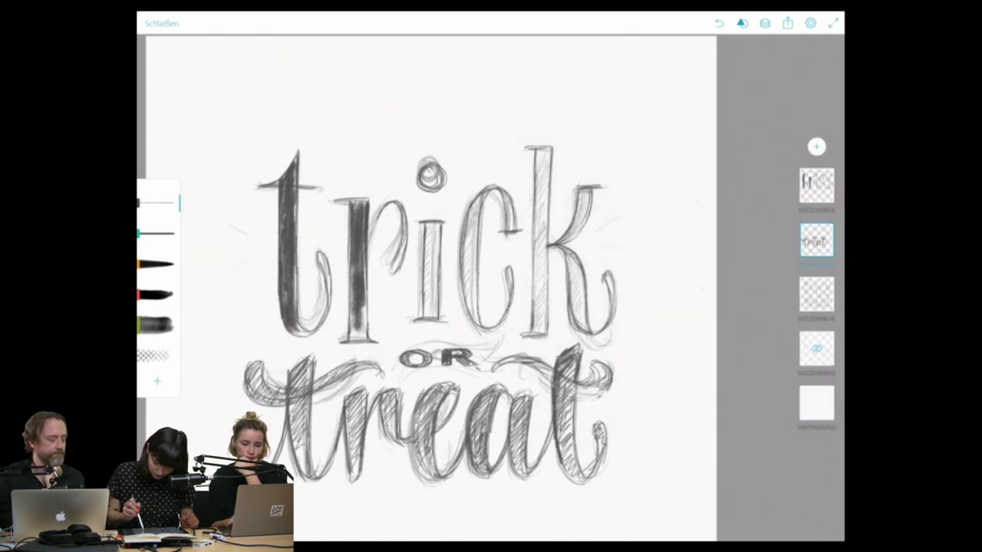
Briefly hide the treat layer, check the third sketch layer, then reselect the top trick layer.
left_click(816, 241)
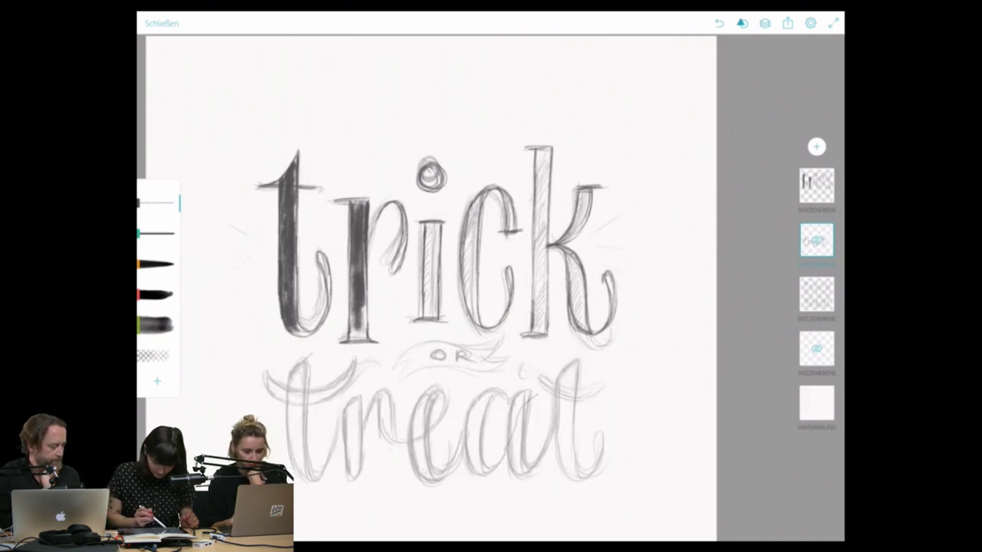
left_click(460, 253)
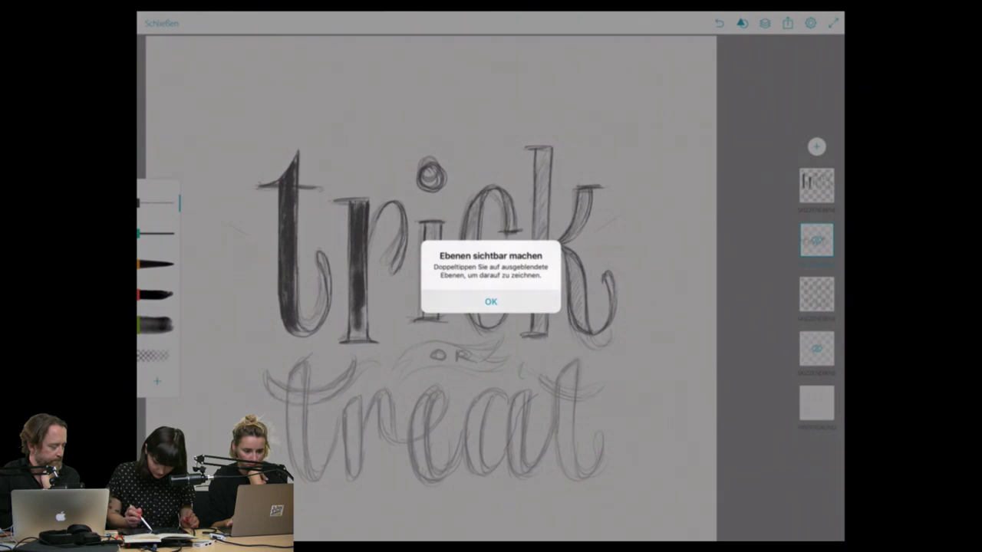
left_click(491, 300)
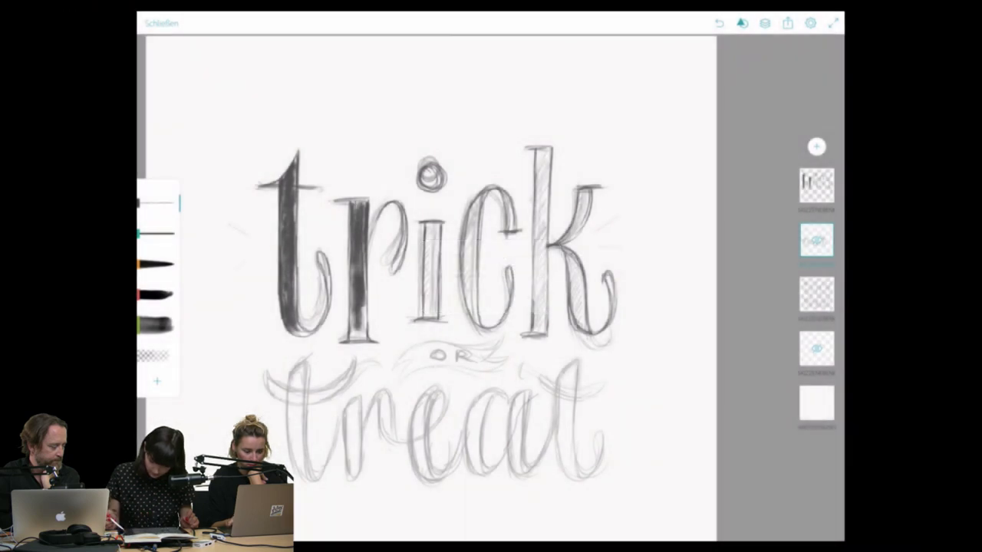
left_click(815, 294)
left_click(816, 294)
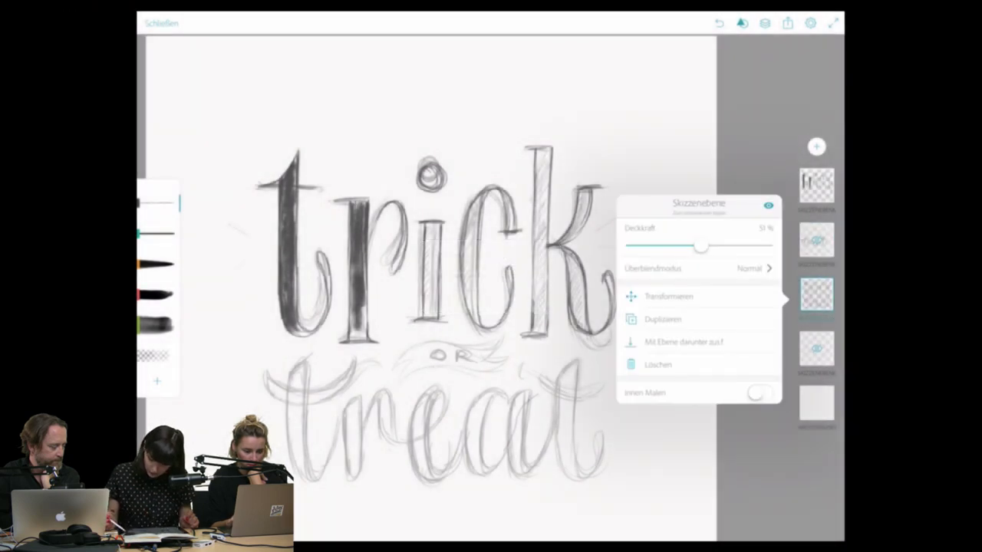
left_click(816, 241)
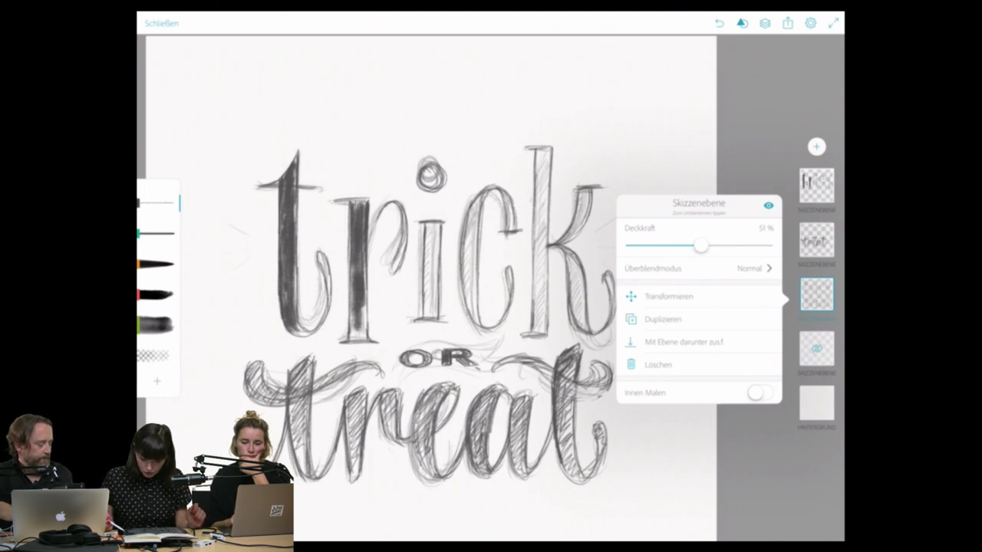
left_click(816, 185)
left_click(816, 185)
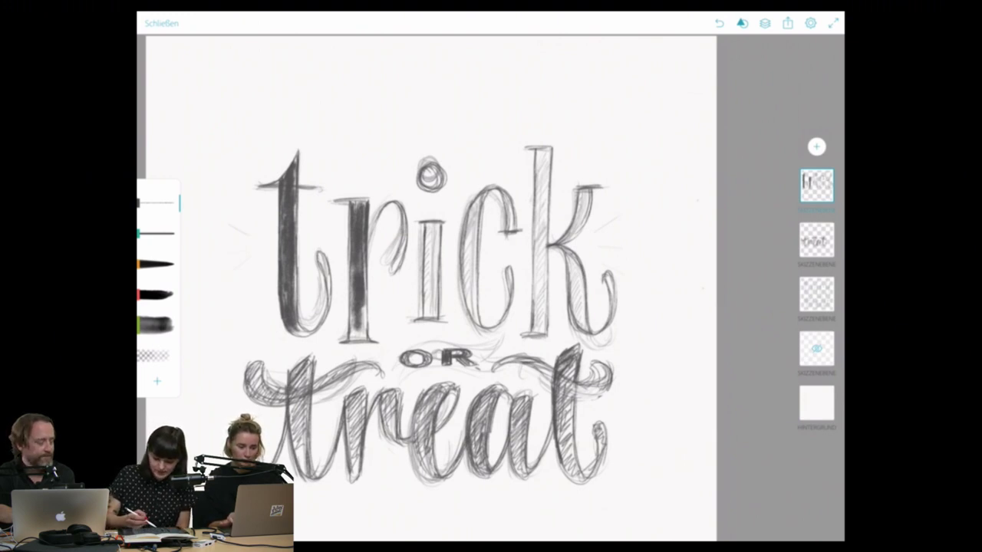
Shade the stem and dot of the i and the r's lower stem in 'trick'.
left_click_drag(432, 223, 433, 269)
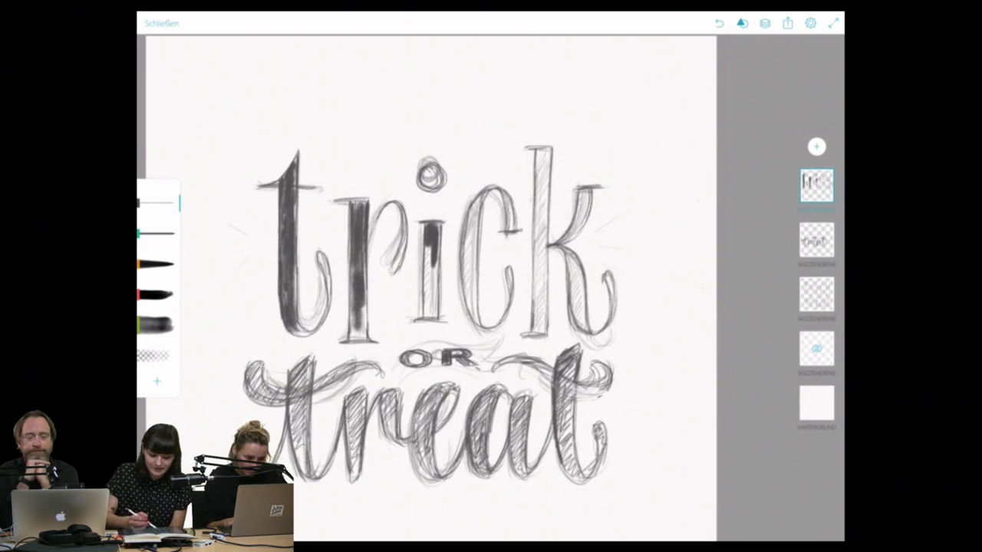
left_click_drag(435, 239, 425, 316)
left_click_drag(434, 282, 436, 309)
left_click_drag(424, 171, 436, 181)
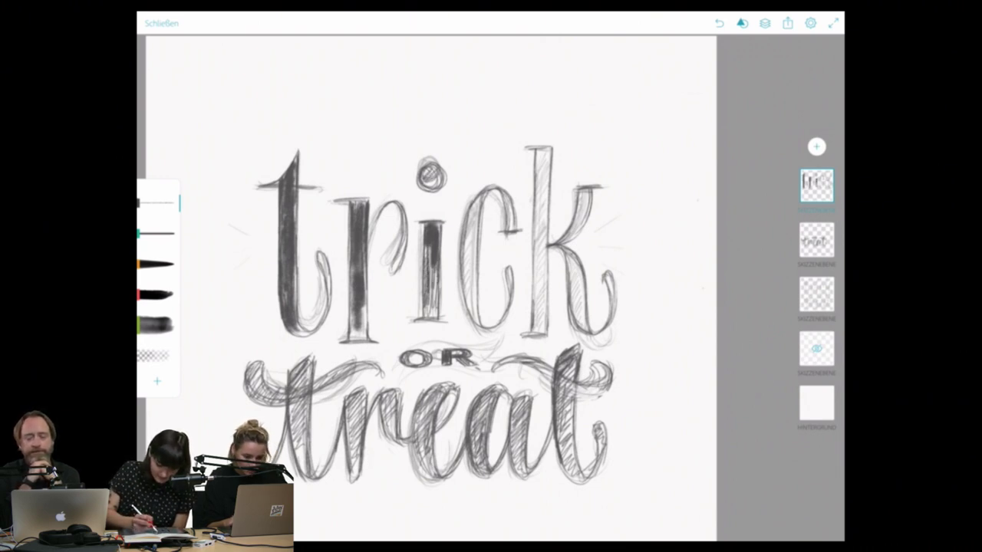
mouse_move(403, 221)
left_mouse_down()
mouse_move(393, 270)
mouse_move(427, 273)
mouse_move(434, 311)
left_mouse_up()
mouse_move(366, 302)
left_mouse_down()
mouse_move(366, 336)
mouse_move(353, 338)
left_mouse_up()
Darken the left and right strokes of the c in 'trick'.
left_click_drag(472, 201, 473, 265)
left_click_drag(472, 227, 465, 272)
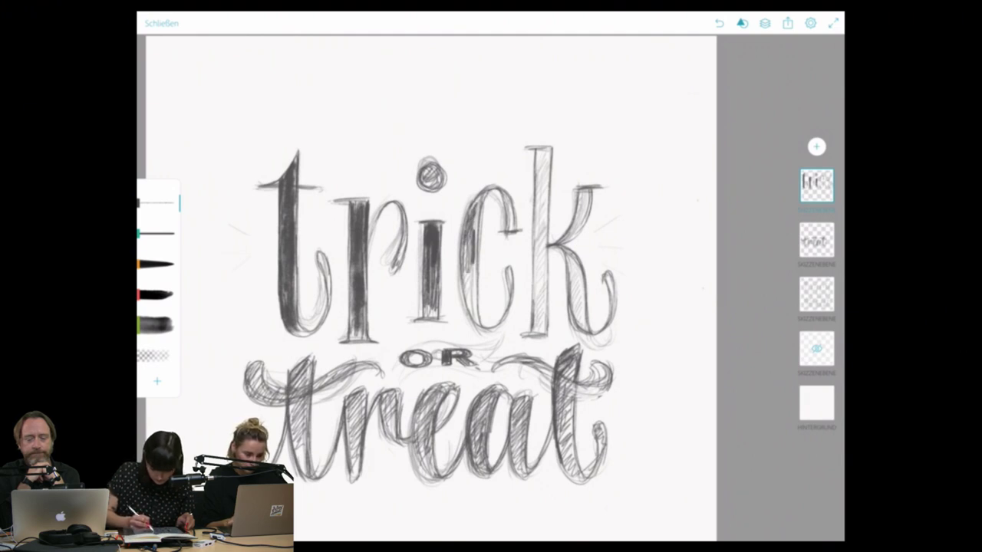
left_click_drag(474, 219, 475, 293)
left_click_drag(475, 252, 475, 303)
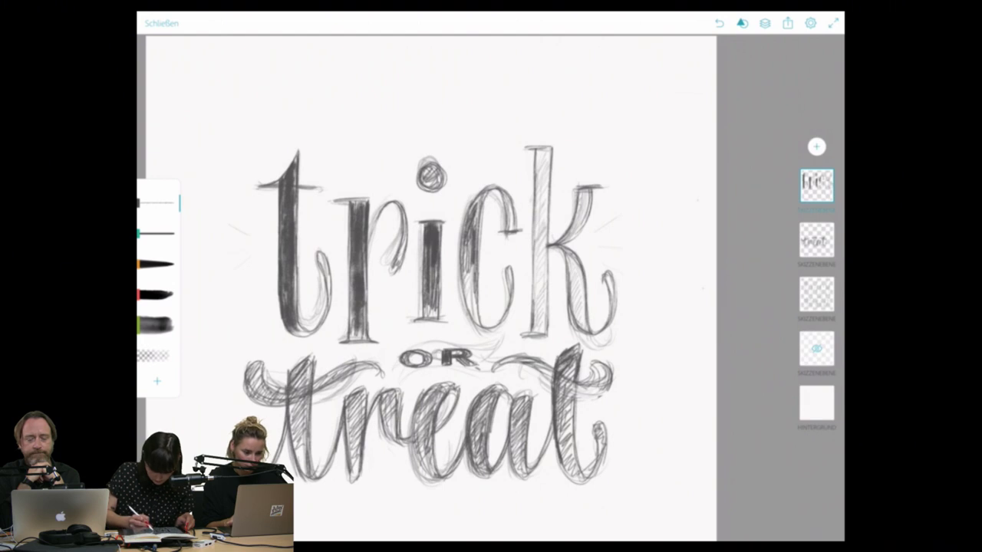
left_click_drag(469, 264, 471, 307)
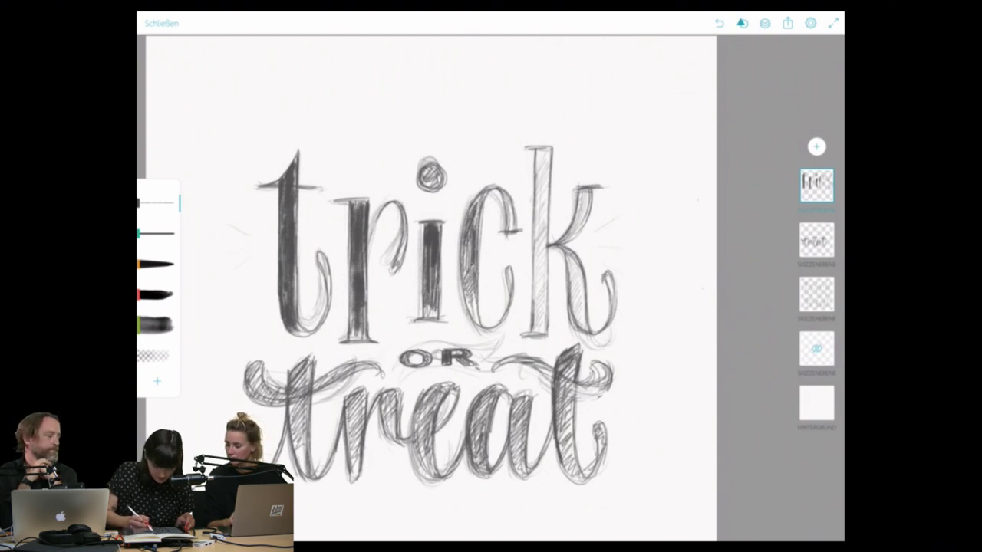
left_click_drag(483, 193, 467, 301)
left_click_drag(466, 240, 468, 299)
left_click_drag(471, 264, 473, 324)
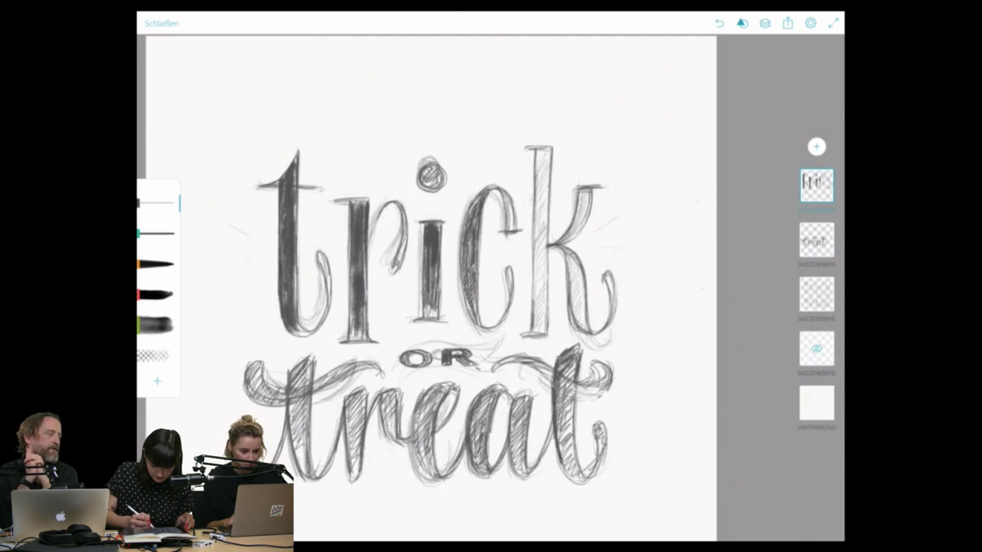
left_click_drag(511, 201, 509, 233)
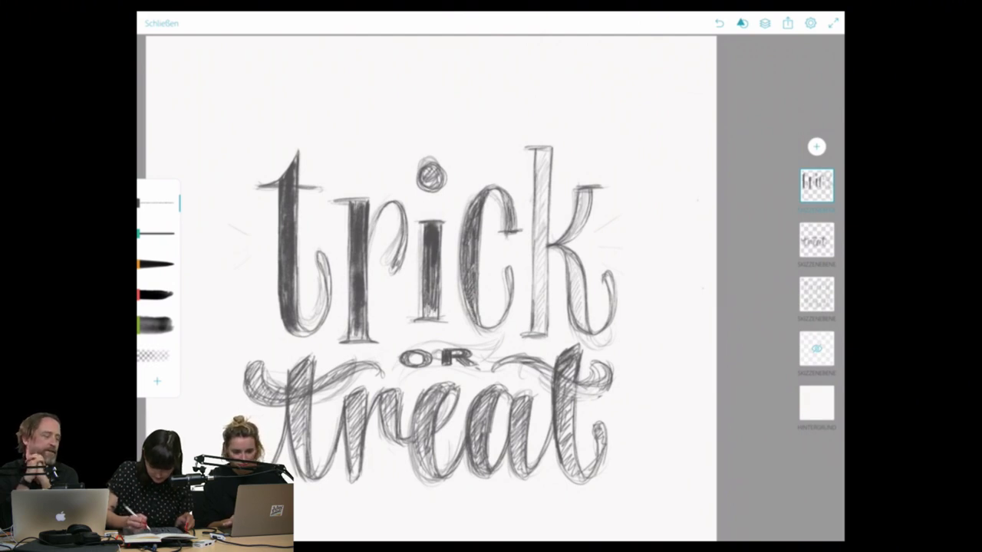
left_click_drag(509, 268, 510, 310)
Darken the k's stem, diagonal arm, right leg and curling tail.
left_click_drag(540, 149, 540, 207)
left_click_drag(538, 158, 537, 199)
left_click_drag(537, 152, 539, 302)
left_click_drag(540, 262, 543, 325)
left_click_drag(541, 289, 537, 330)
left_click_drag(469, 224, 473, 307)
left_click_drag(583, 196, 571, 235)
left_click_drag(572, 270, 580, 312)
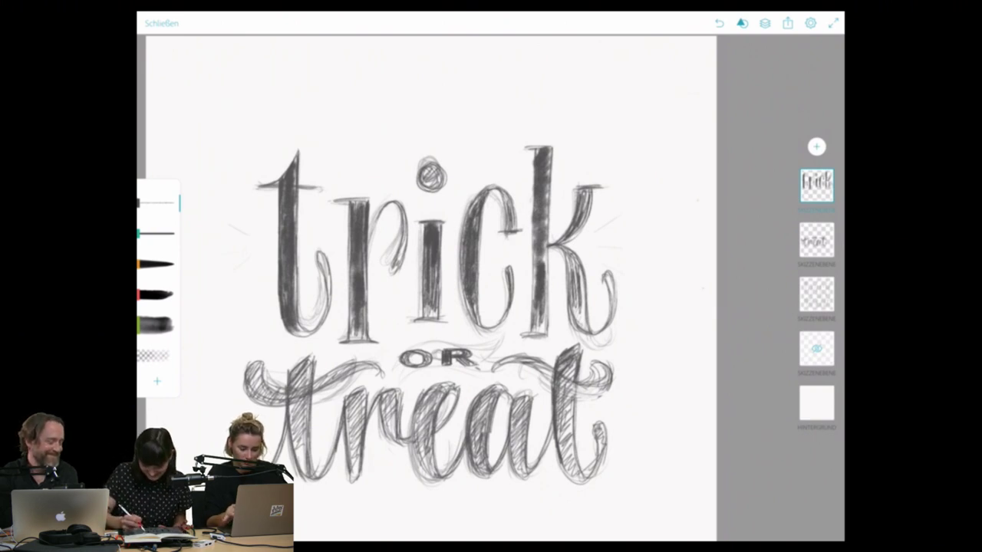
left_click_drag(565, 255, 578, 314)
mouse_move(581, 278)
left_mouse_down()
mouse_move(583, 331)
mouse_move(611, 291)
mouse_move(615, 313)
left_mouse_up()
Darken the r's right stroke and the curl of the t.
left_click_drag(402, 235, 397, 268)
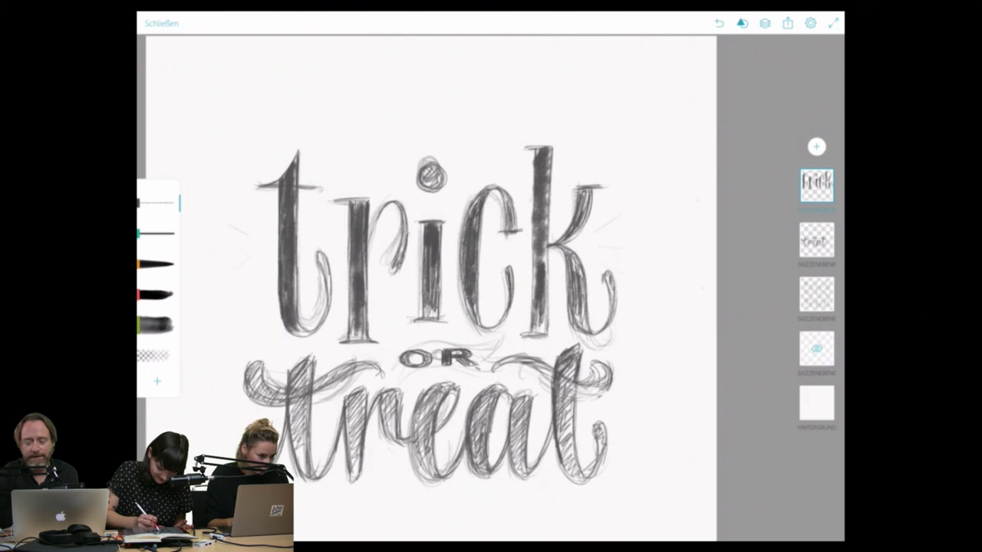
left_click_drag(404, 217, 396, 271)
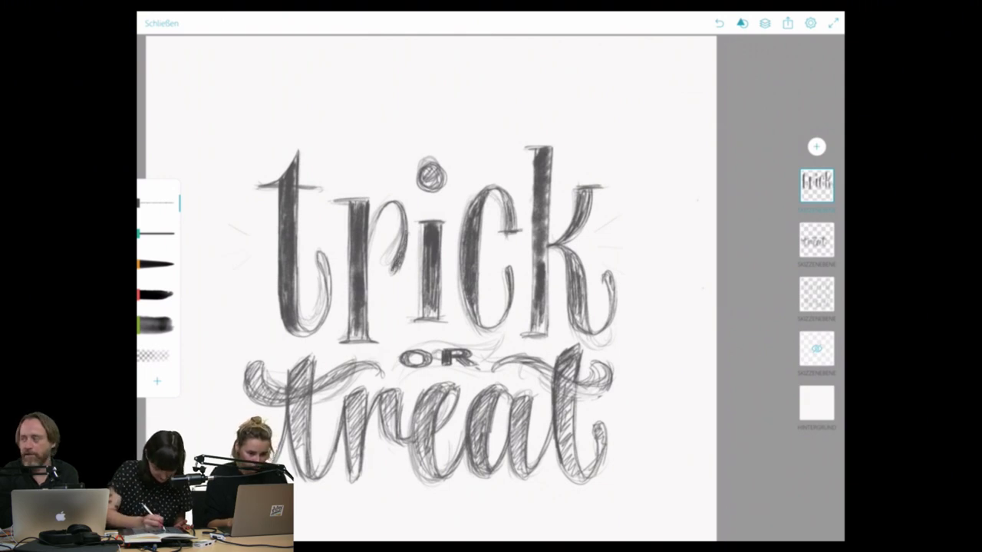
left_click_drag(325, 266, 330, 296)
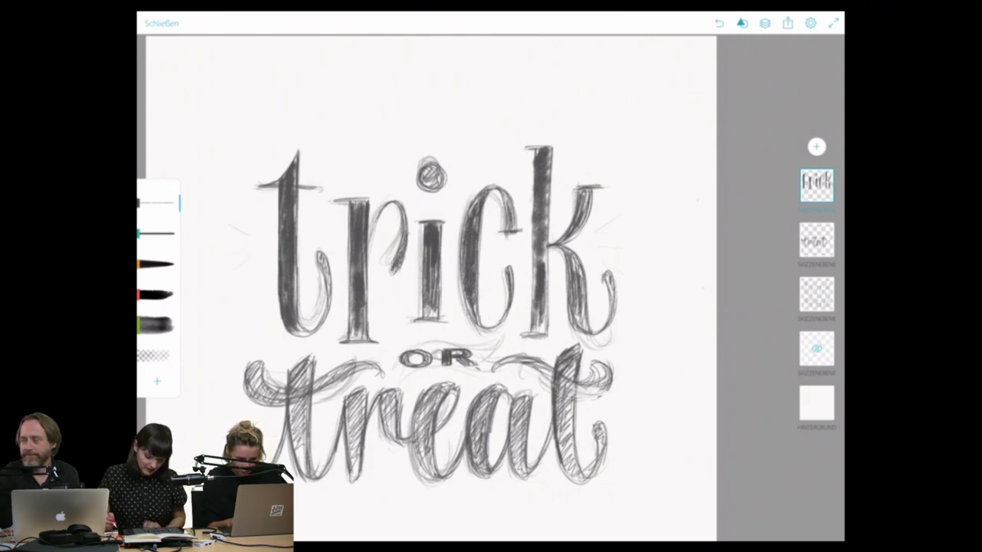
Hide the faint guide-sketch layer and darken the r's stems and the t's inner curve.
left_click(816, 293)
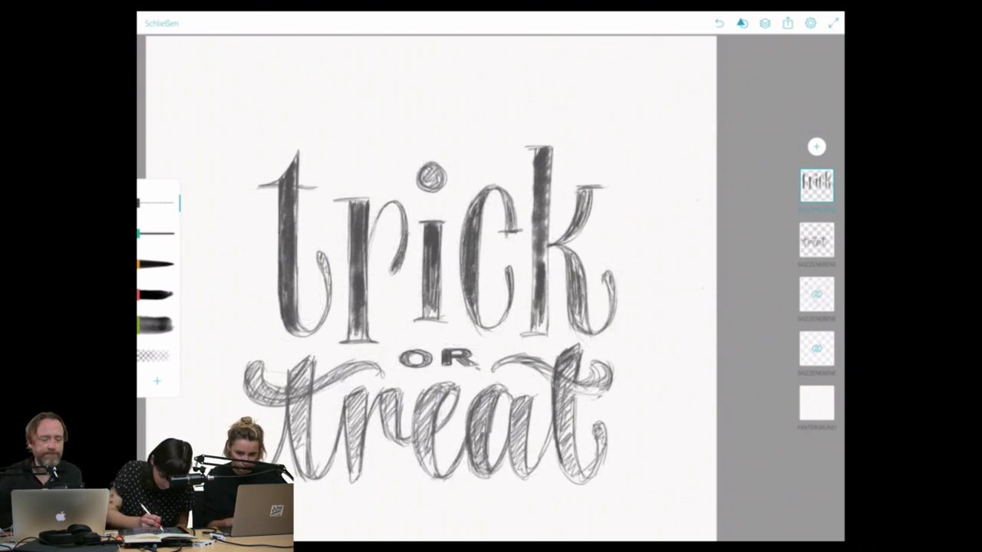
left_click_drag(349, 209, 350, 257)
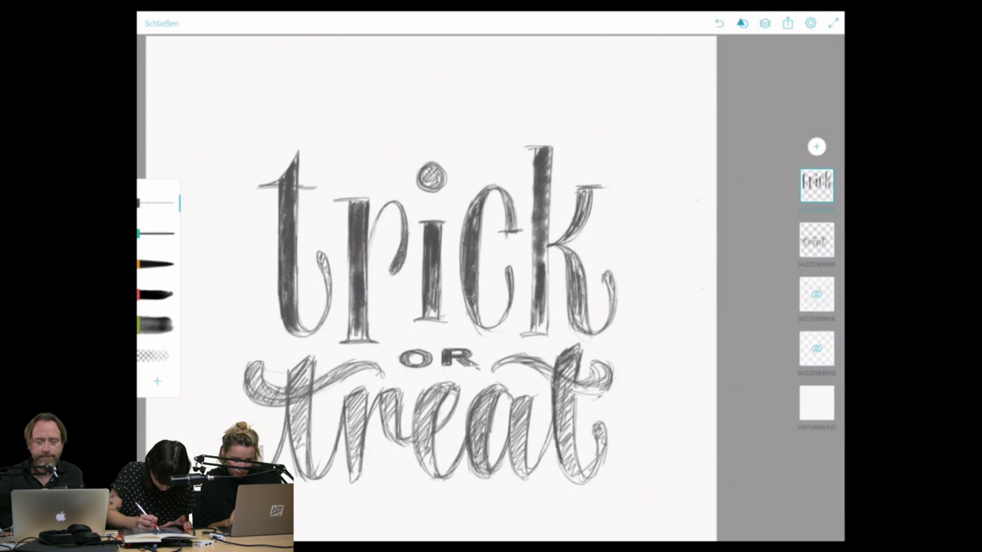
left_click_drag(407, 213, 402, 267)
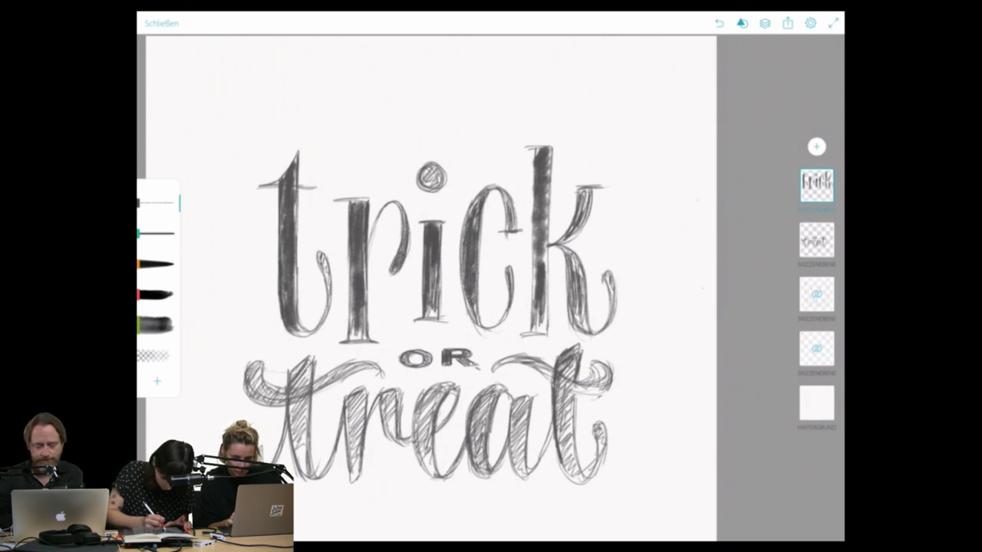
mouse_move(322, 254)
left_mouse_down()
mouse_move(333, 310)
mouse_move(329, 299)
left_mouse_up()
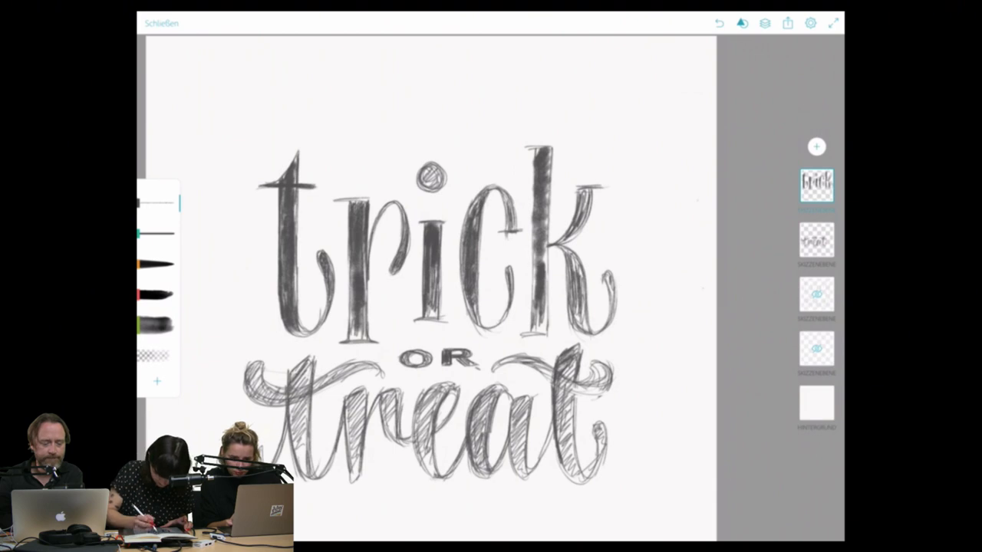
Darken the dot and stem of the i and shade the left edge of the c.
left_click_drag(427, 171, 434, 184)
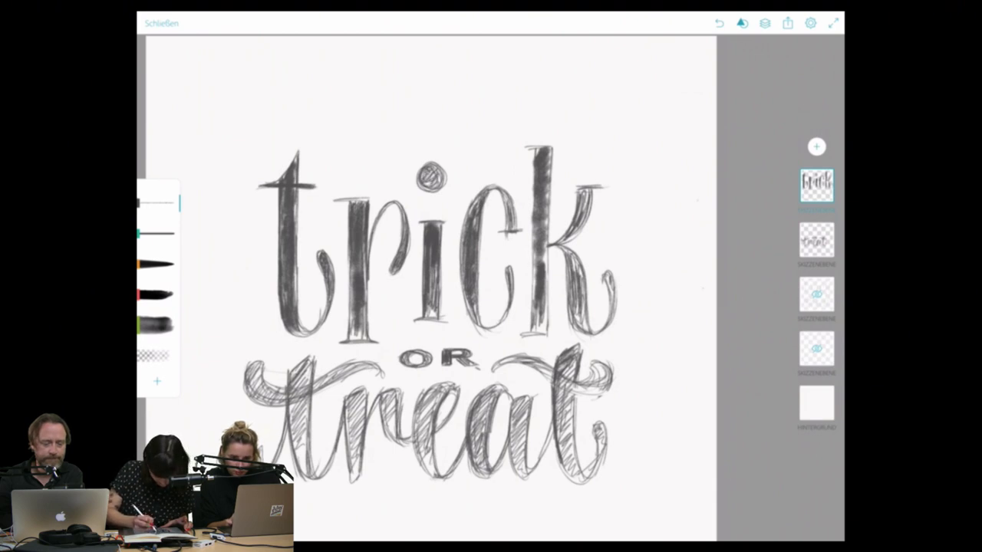
left_click_drag(440, 222, 441, 319)
left_click_drag(486, 193, 479, 251)
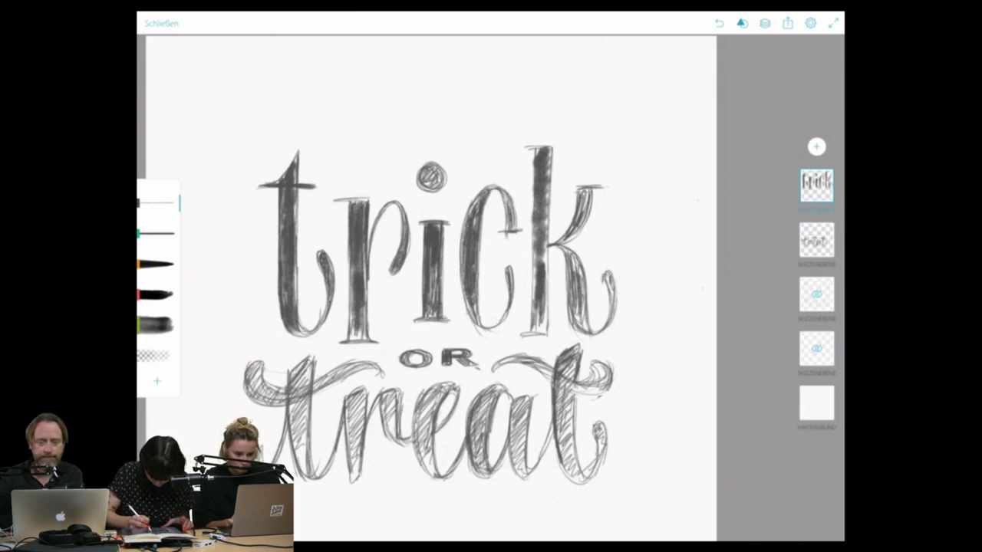
left_click_drag(481, 210, 479, 265)
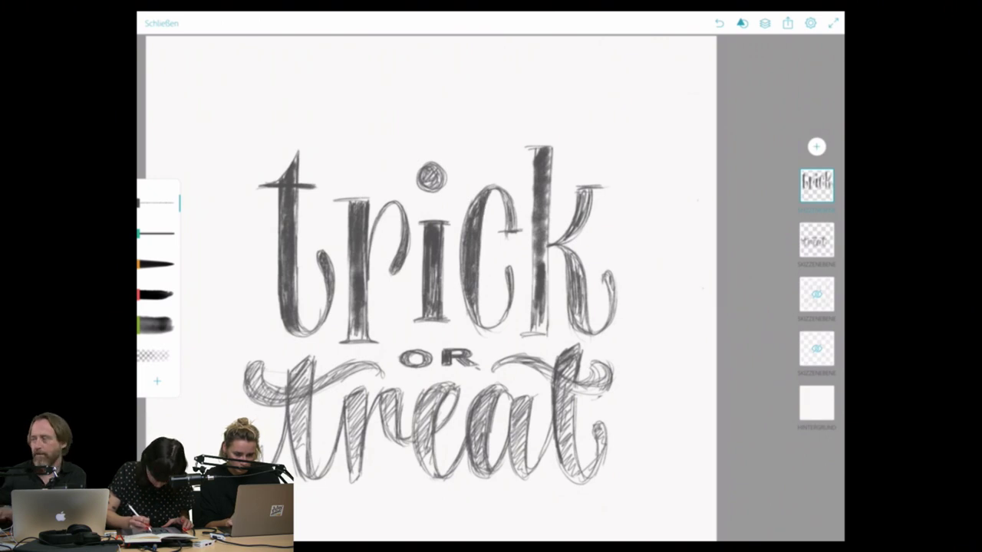
mouse_move(480, 198)
left_mouse_down()
mouse_move(463, 280)
mouse_move(463, 312)
mouse_move(475, 315)
left_mouse_up()
left_click_drag(504, 194, 503, 223)
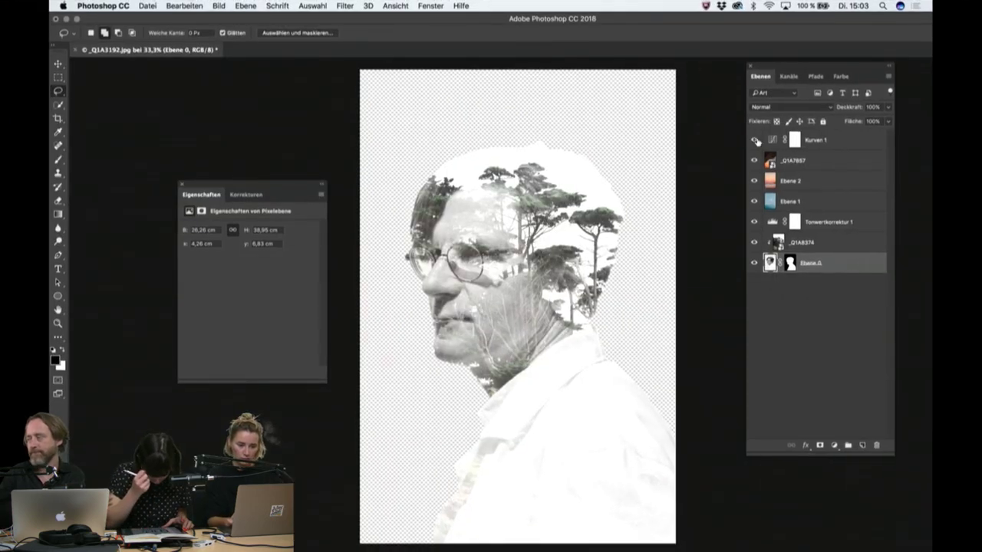
Show only the cut-out portrait and tree photo layers, and select the portrait's mask.
left_click(753, 262, "alt")
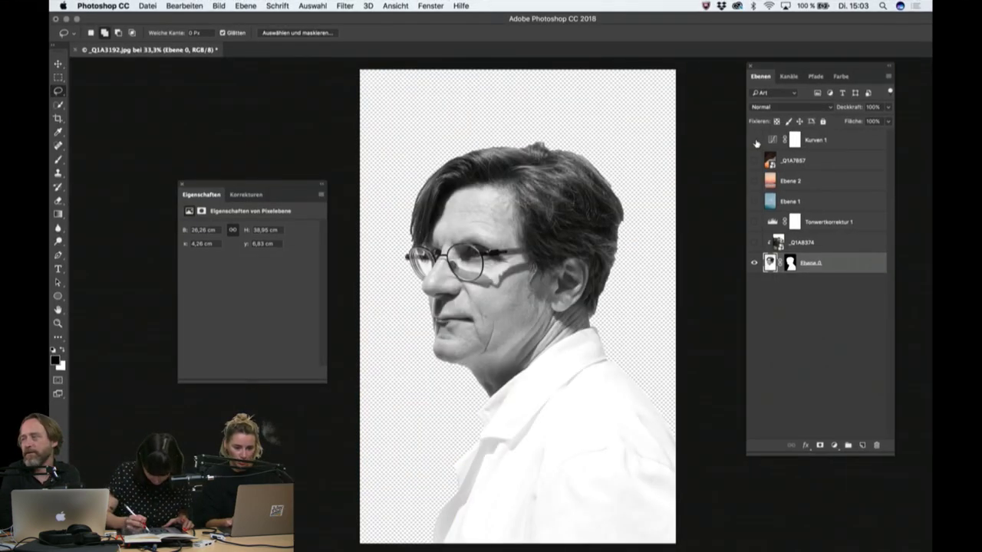
left_click(753, 243)
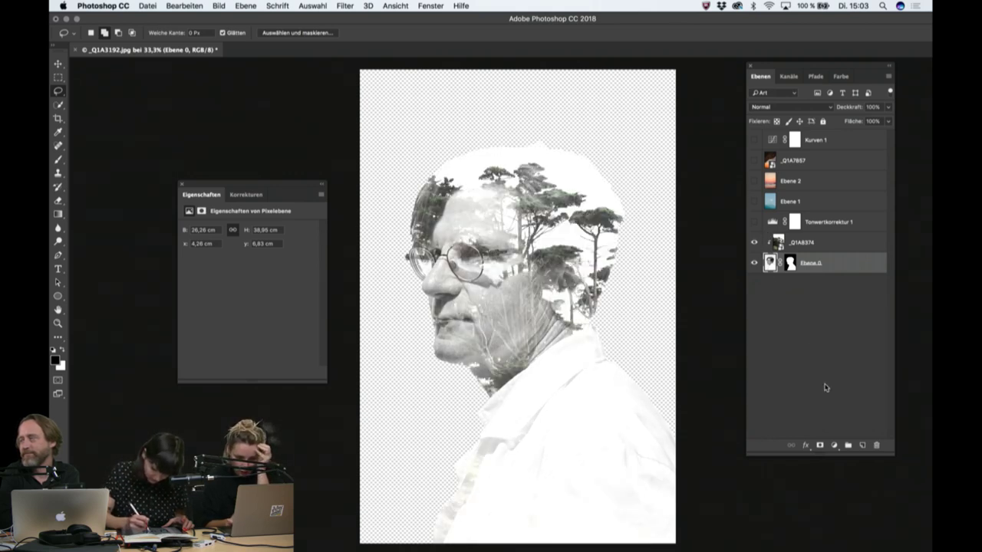
left_click(790, 264)
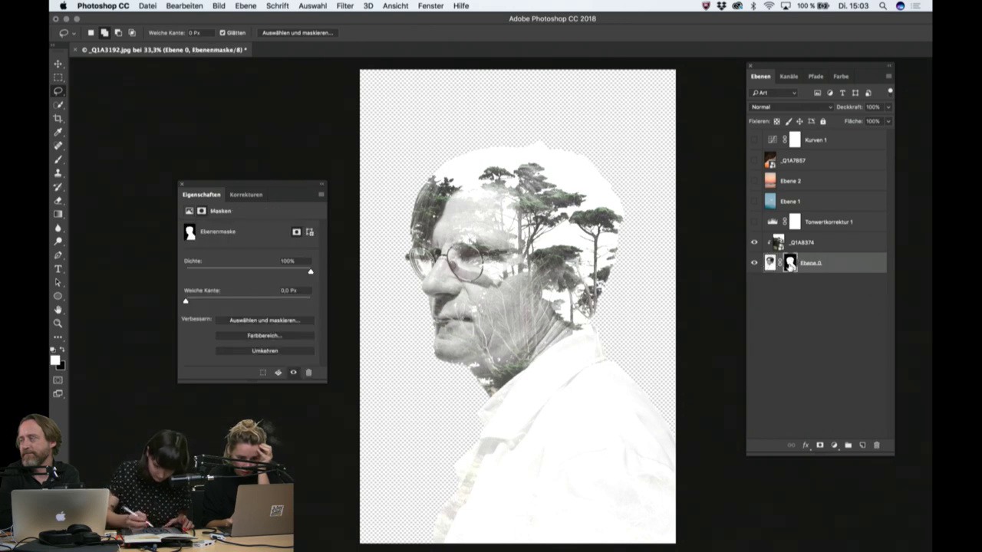
Inspect the portrait's mask options and view the mask alone, then reselect the mask.
right_click(789, 265)
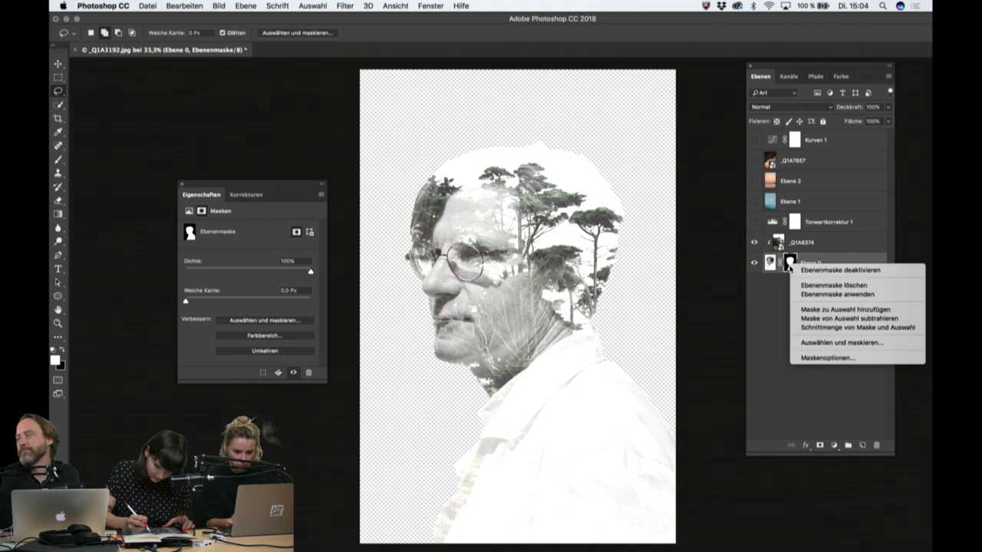
left_click(759, 315)
left_click(791, 263, "alt")
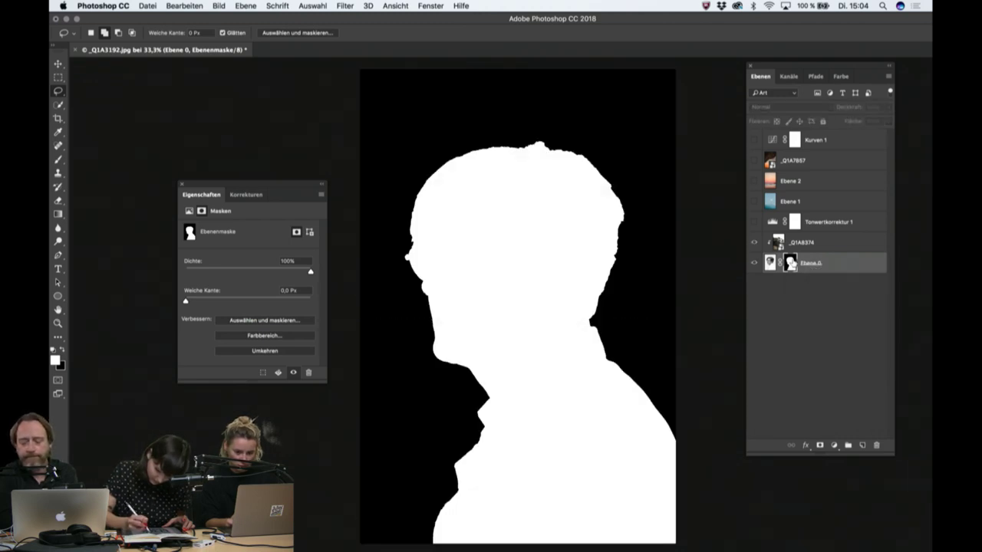
left_click(791, 263, "alt")
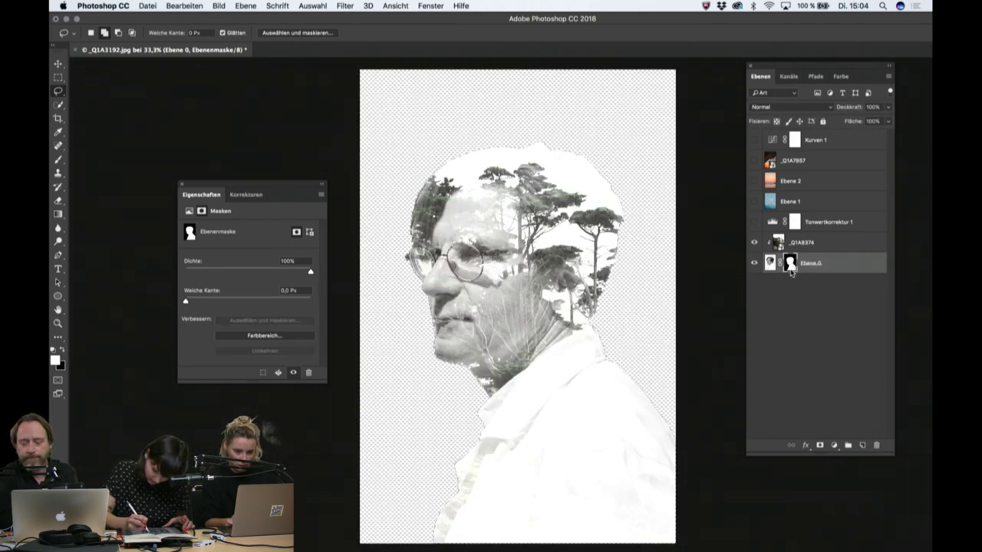
left_click(795, 309)
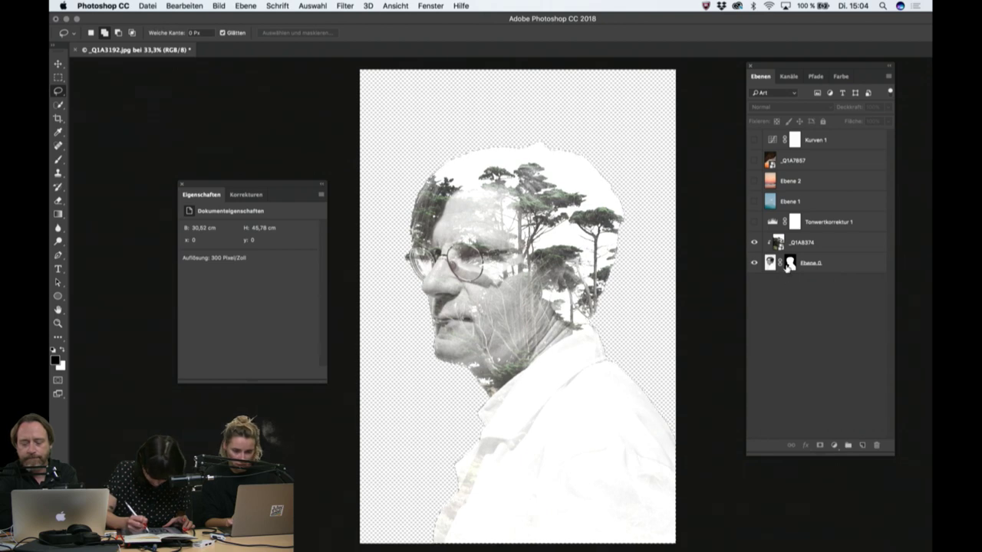
left_click(787, 265)
left_click(787, 322)
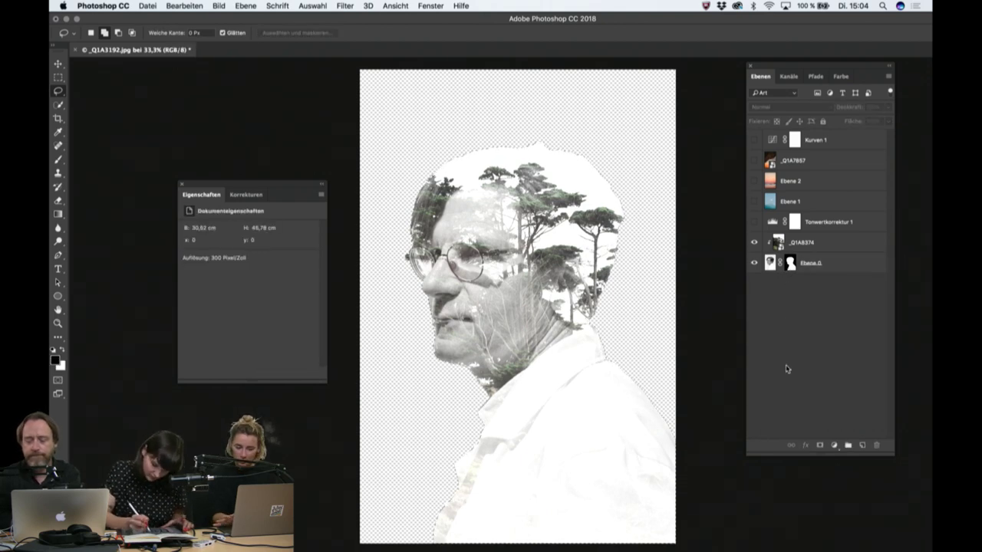
left_click(790, 264)
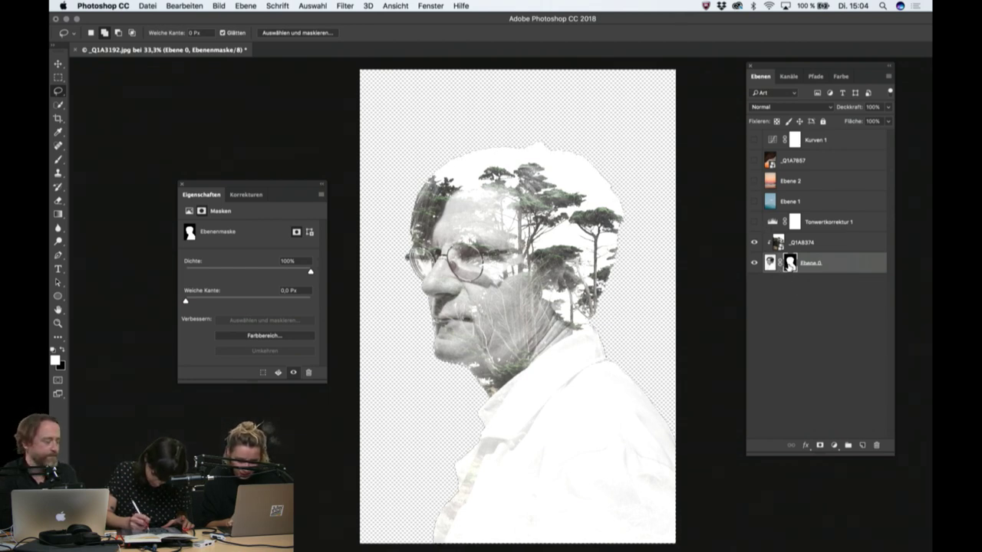
Disable the portrait's silhouette mask and drop the active selection.
left_click(790, 266, "shift")
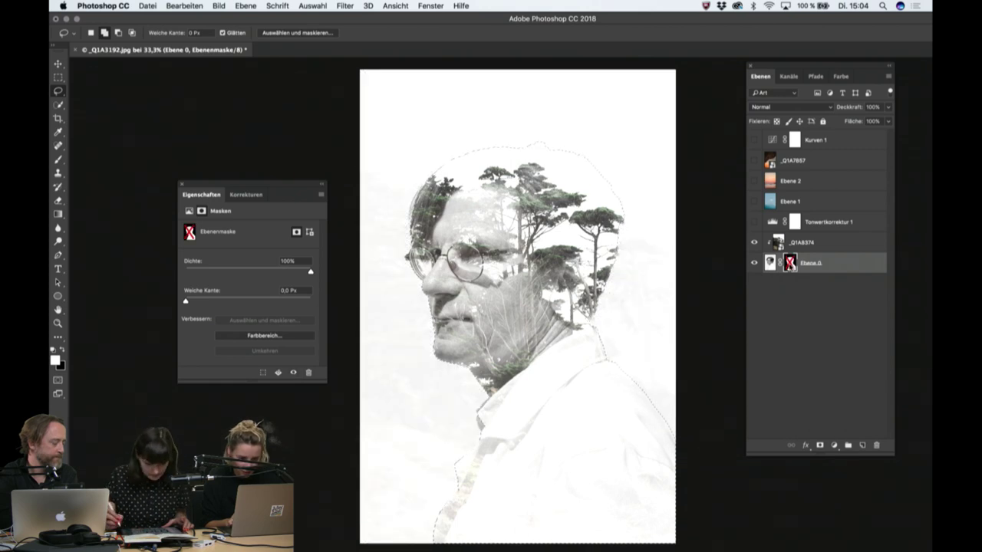
key("ctrl+d")
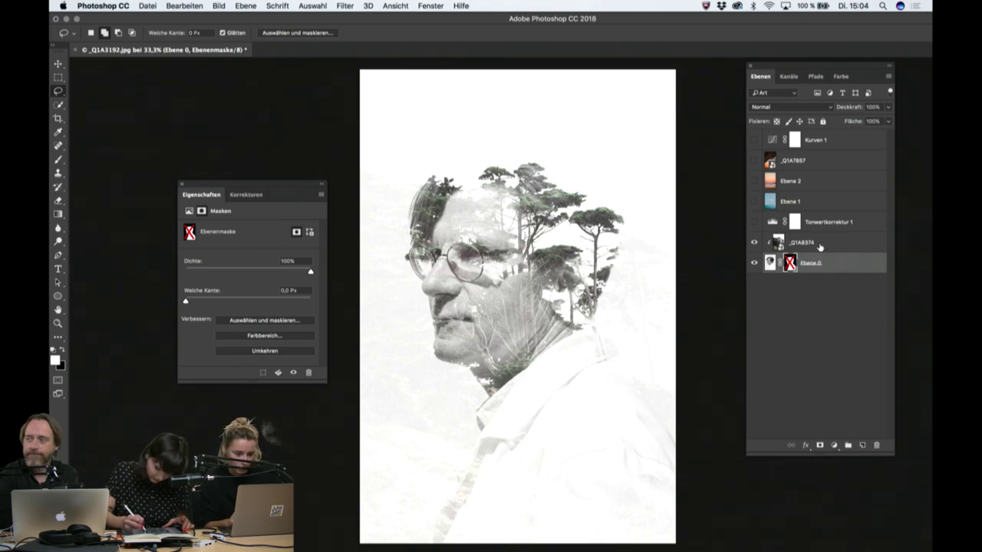
left_click_drag(284, 189, 184, 78)
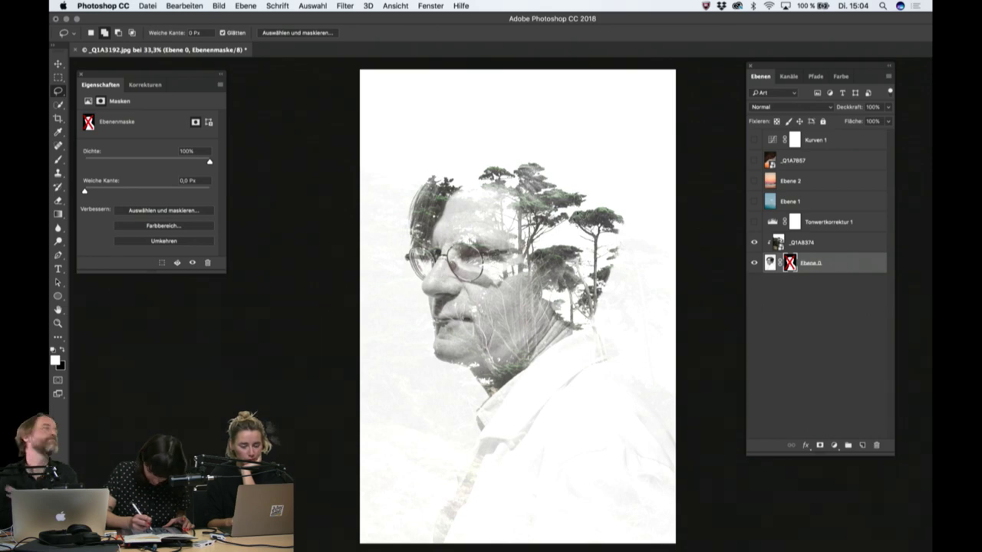
Compare the tree photo at Normal blending, then return it to Negativ multiplizieren.
left_click(798, 243)
left_click(773, 107)
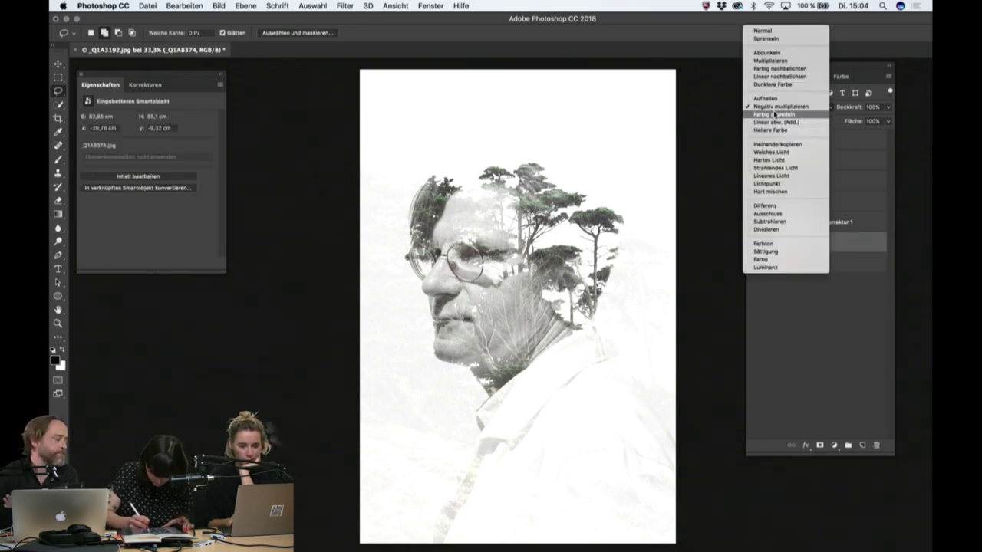
left_click(767, 31)
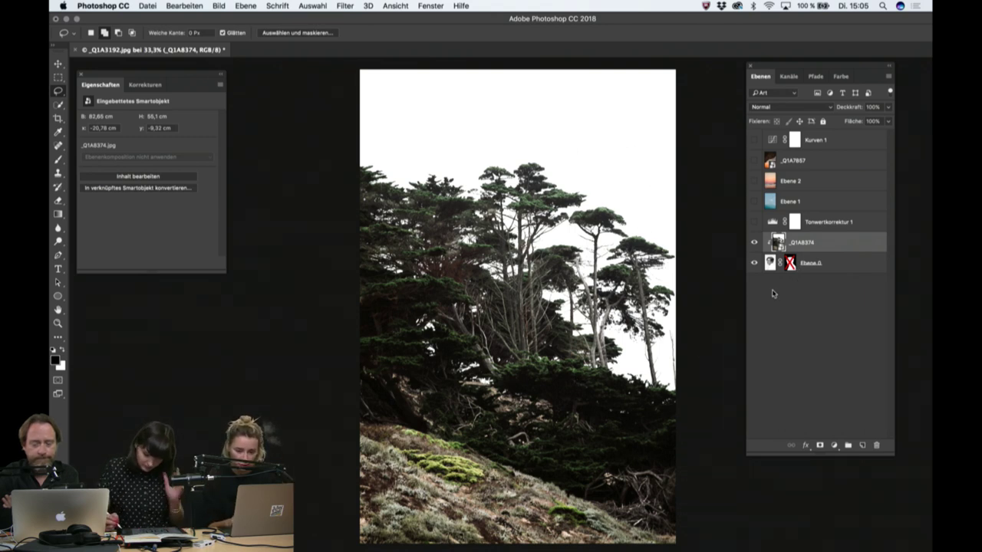
left_click(788, 109)
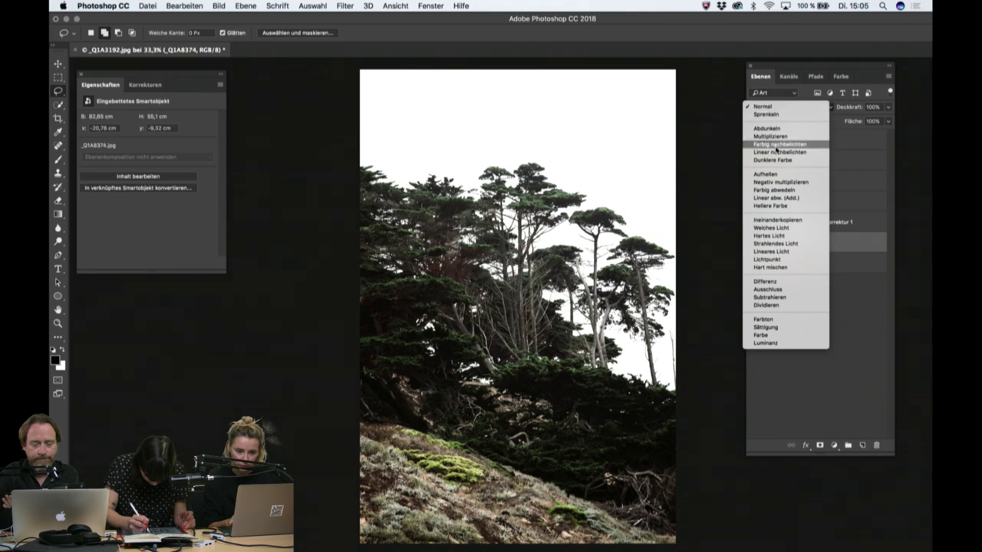
left_click(779, 182)
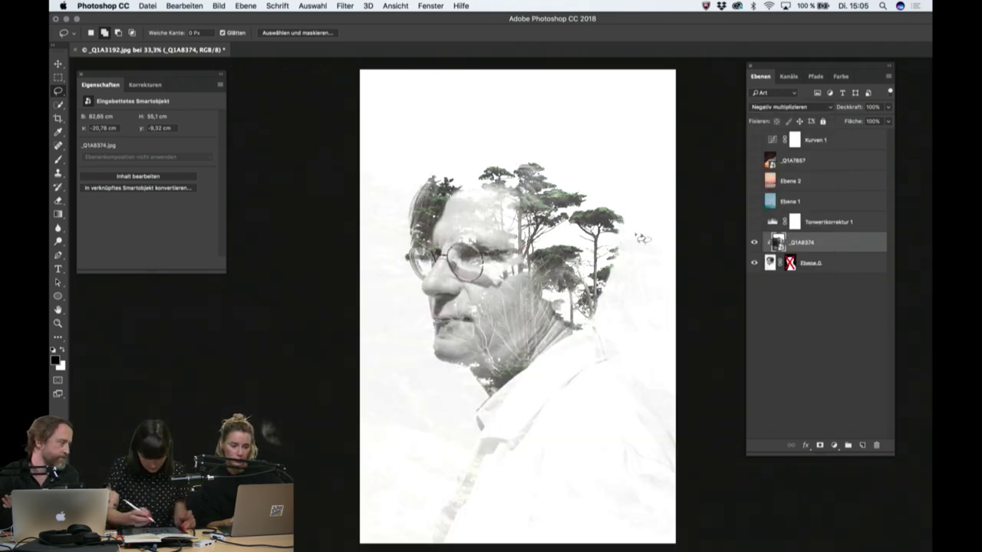
Toggle the tree and warm brown layers, leaving the trees shown over the portrait.
left_click(753, 244)
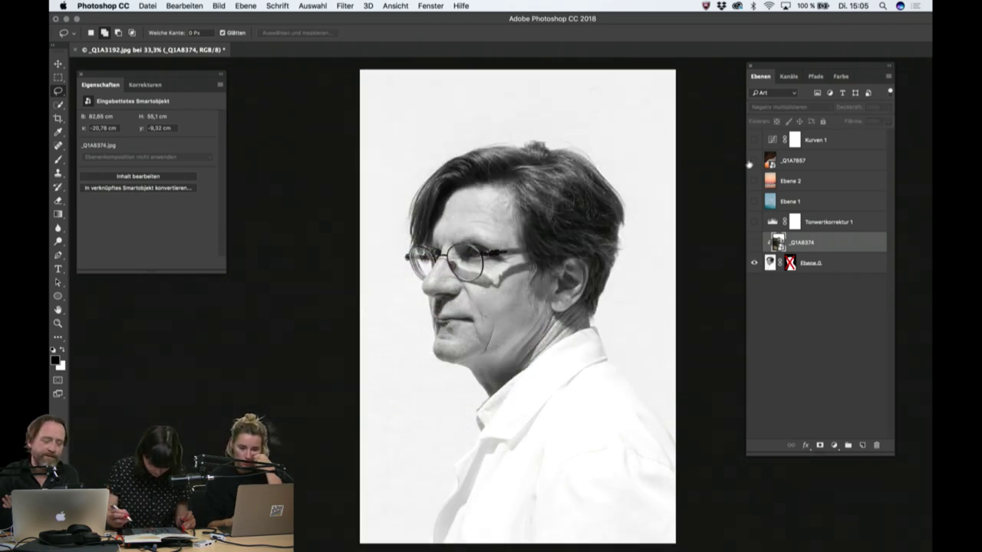
left_click(754, 161)
left_click(754, 161)
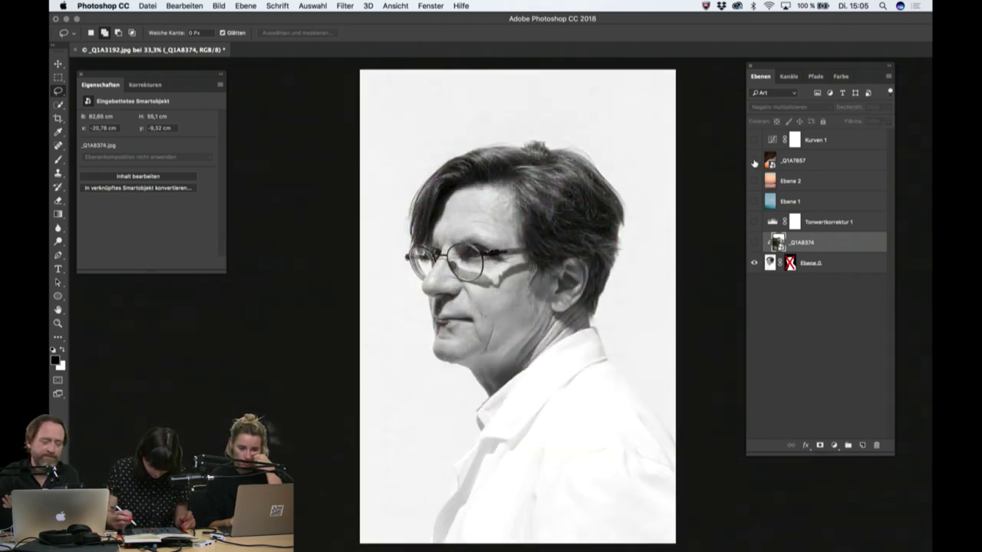
left_click(754, 243)
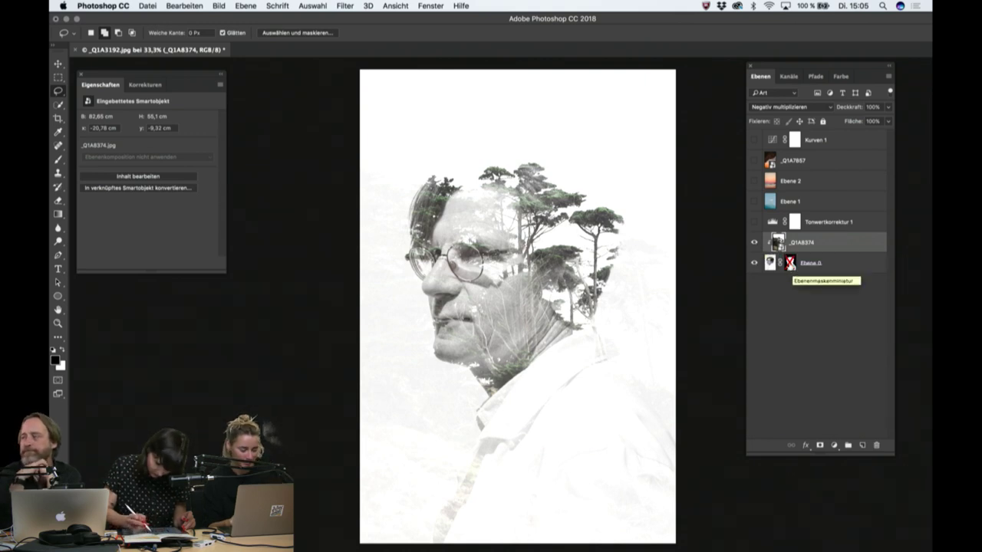
Re-enable the portrait's silhouette mask and select the Ebene 0 layer.
left_click(790, 263, "shift")
left_click(849, 264)
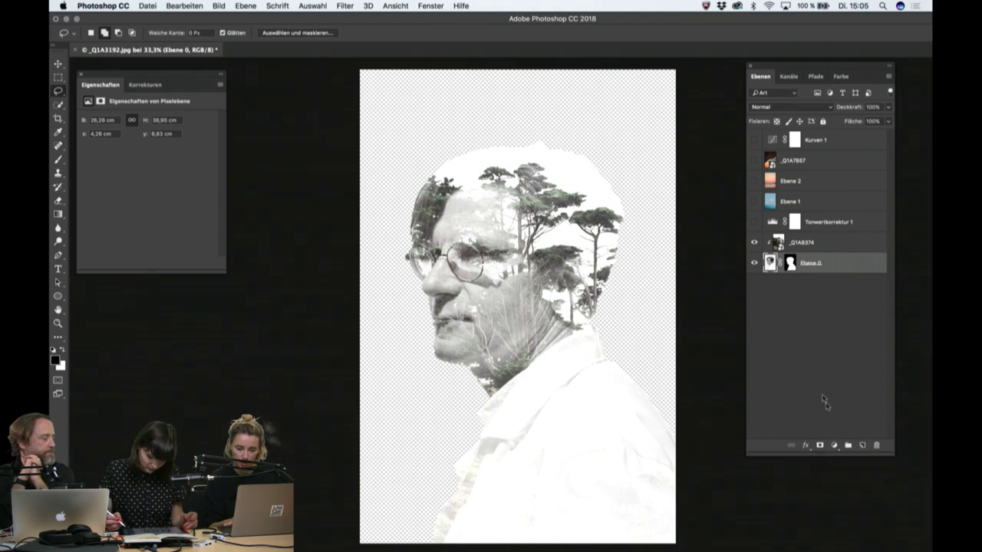
left_click(833, 446)
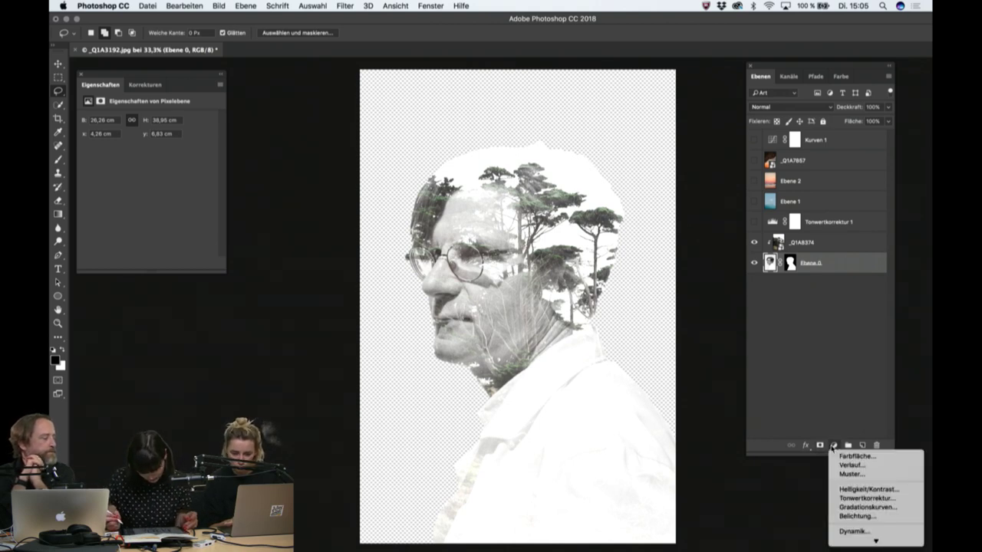
Add a white Farbfläche fill layer beneath Ebene 0 and close the Properties panel.
left_click(855, 456)
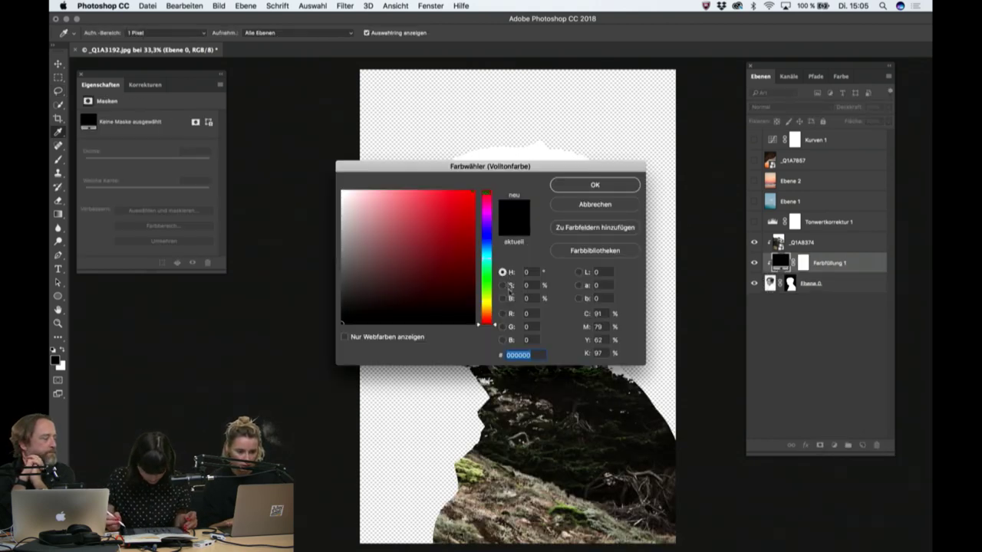
left_click_drag(457, 266, 313, 175)
left_click(589, 184)
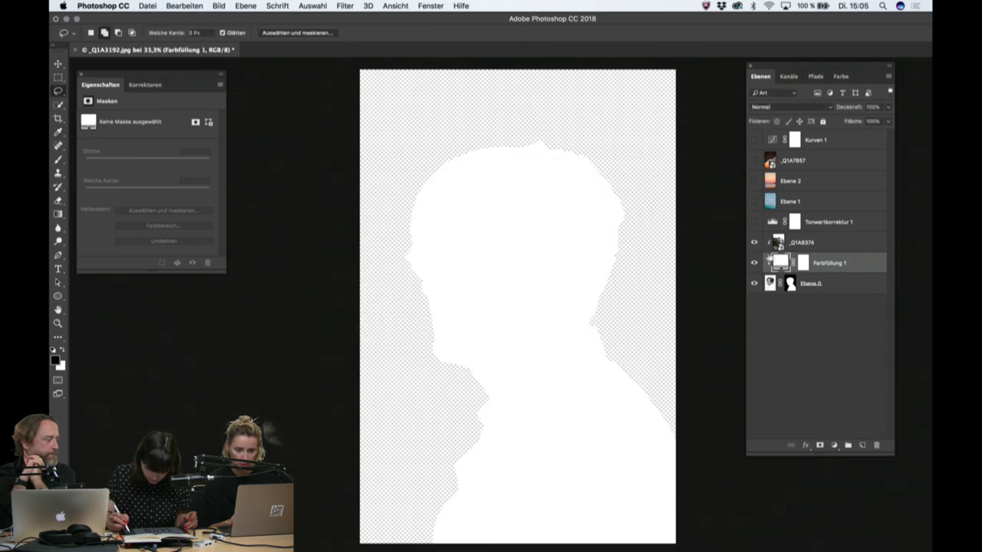
left_click_drag(857, 267, 855, 301)
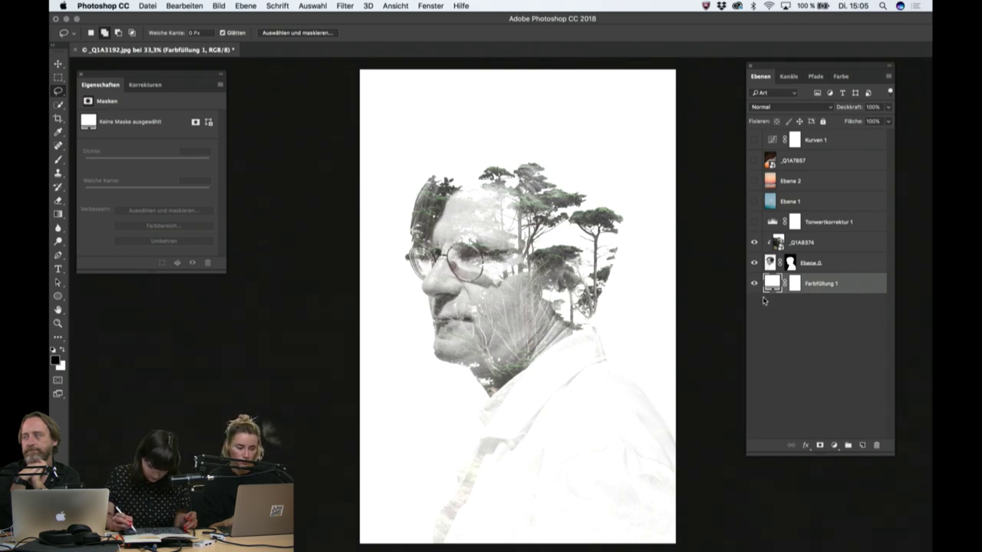
left_click(80, 74)
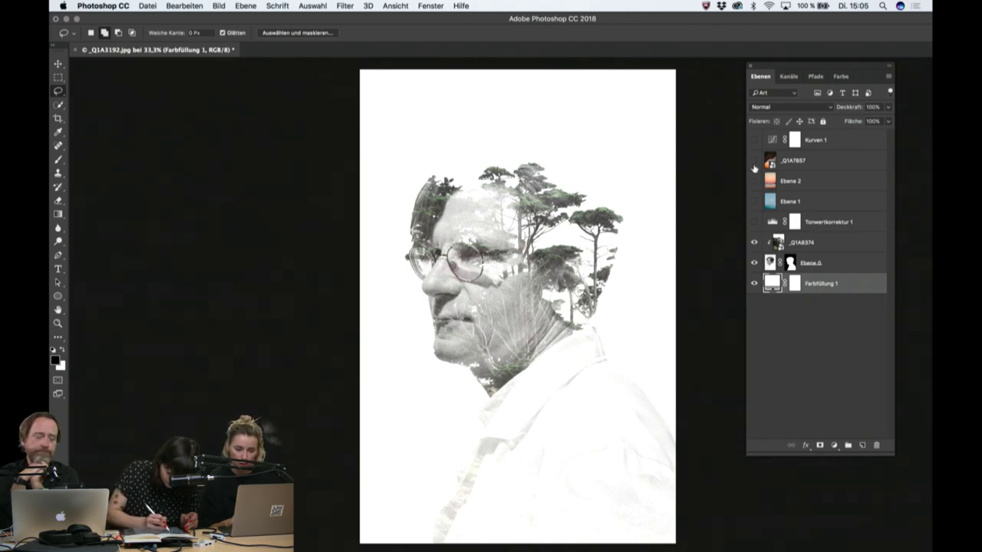
Compare the composite with and without the warm _Q1A7857 layer, ending with it hidden.
left_click(754, 162)
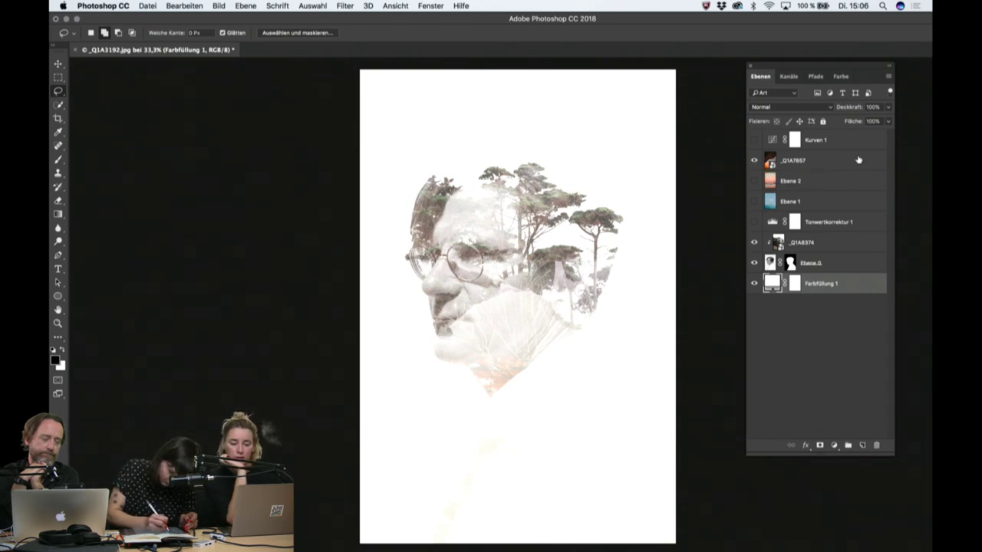
left_click(855, 160)
left_click(753, 161)
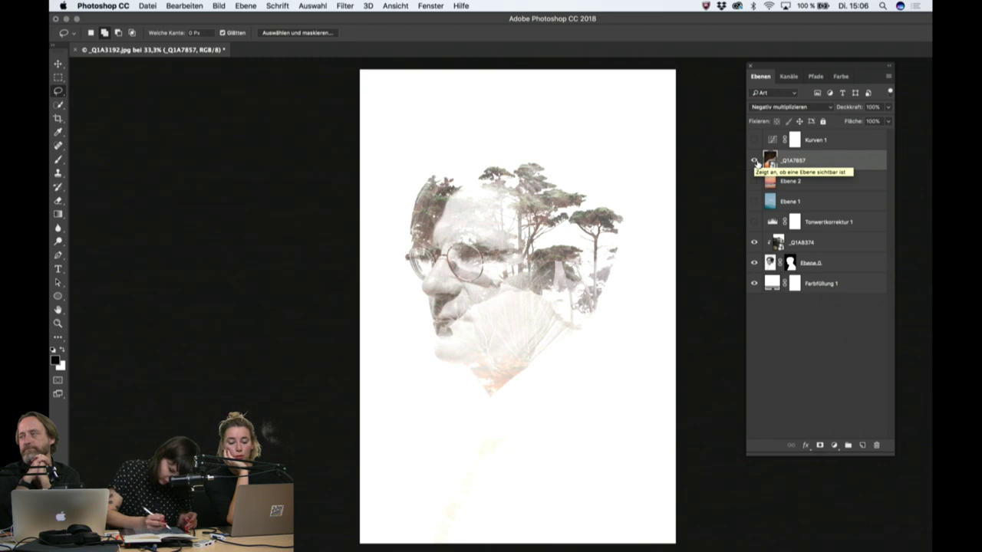
left_click(754, 161)
left_click(754, 162)
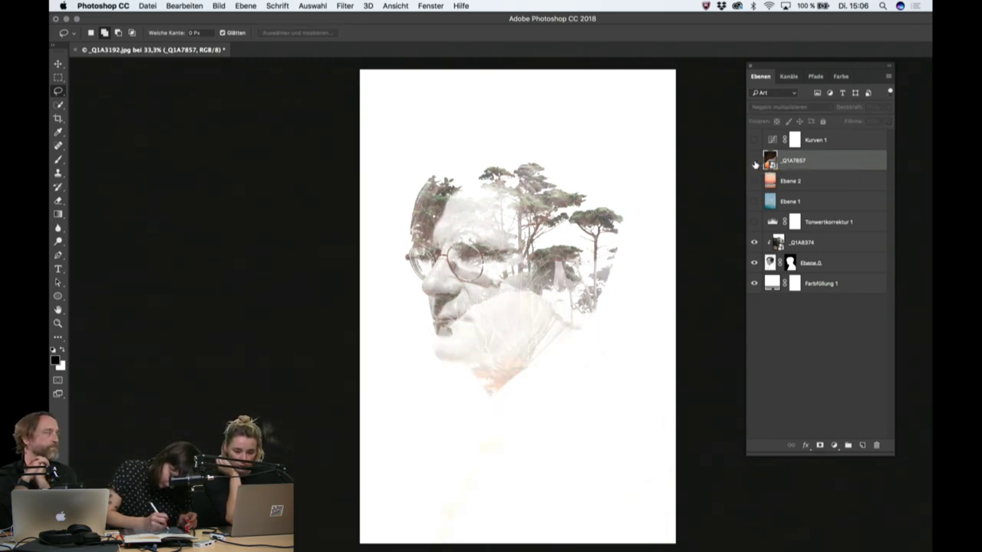
left_click(754, 162)
Preview the peach gradient Ebene 2 and the blue Ebene 1 layers in turn.
left_click(753, 181)
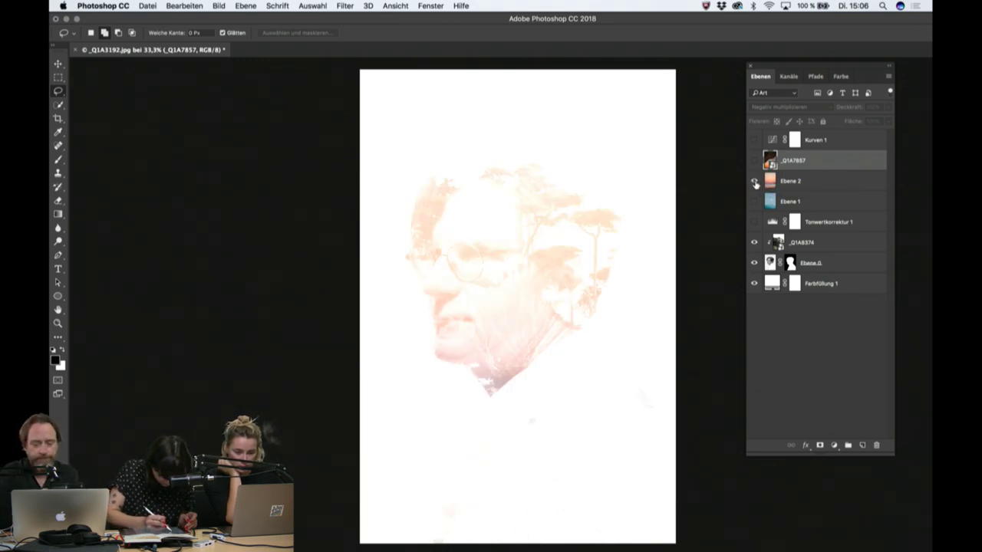
left_click(754, 181)
left_click(753, 201)
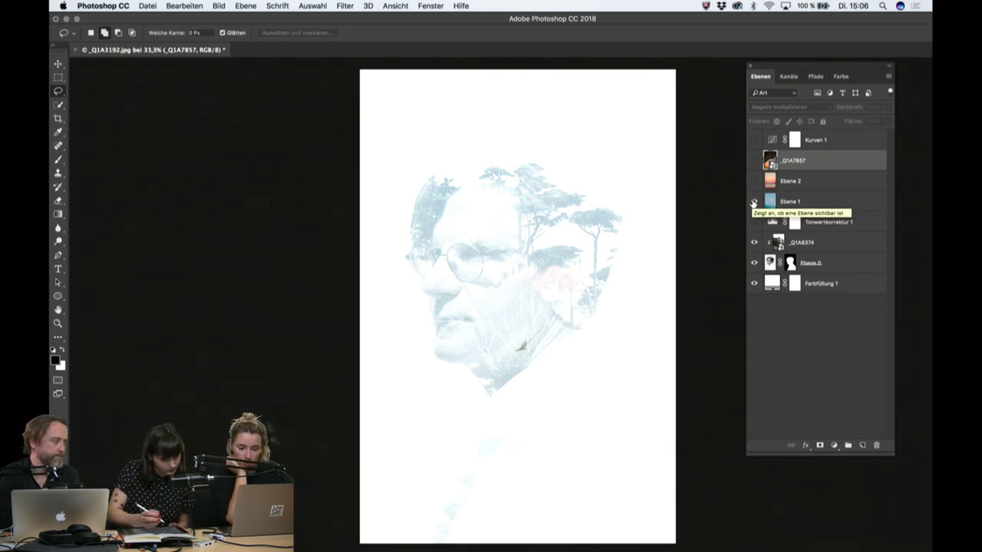
left_click(753, 201)
left_click(754, 182)
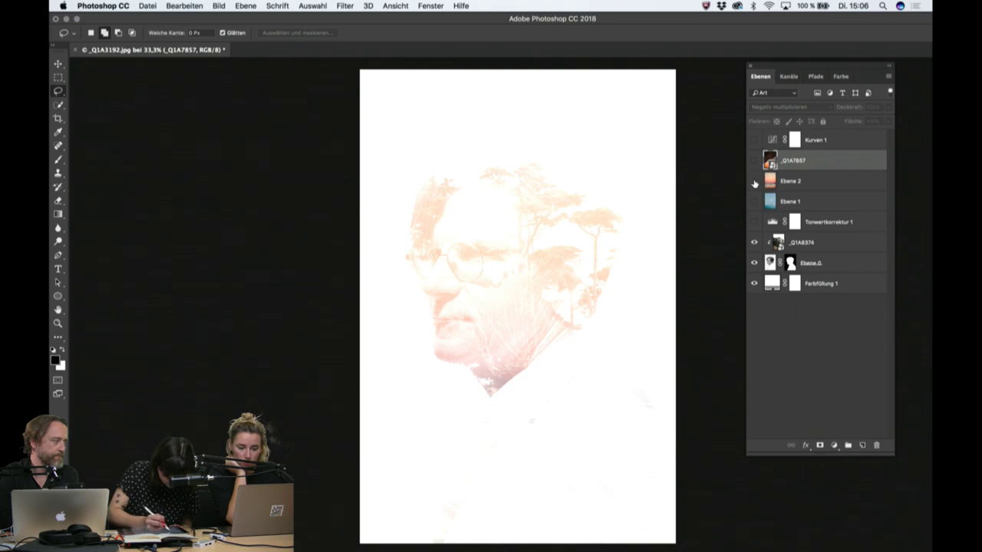
left_click(754, 182)
Hide _Q1A7857 for good and leave the peach gradient layer Ebene 2 visible.
left_click(754, 161)
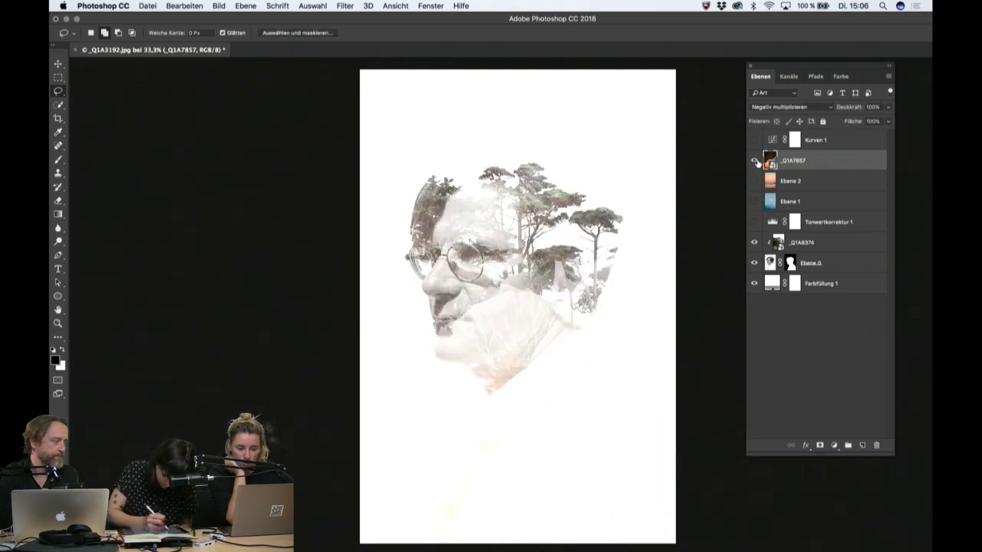
left_click(755, 161)
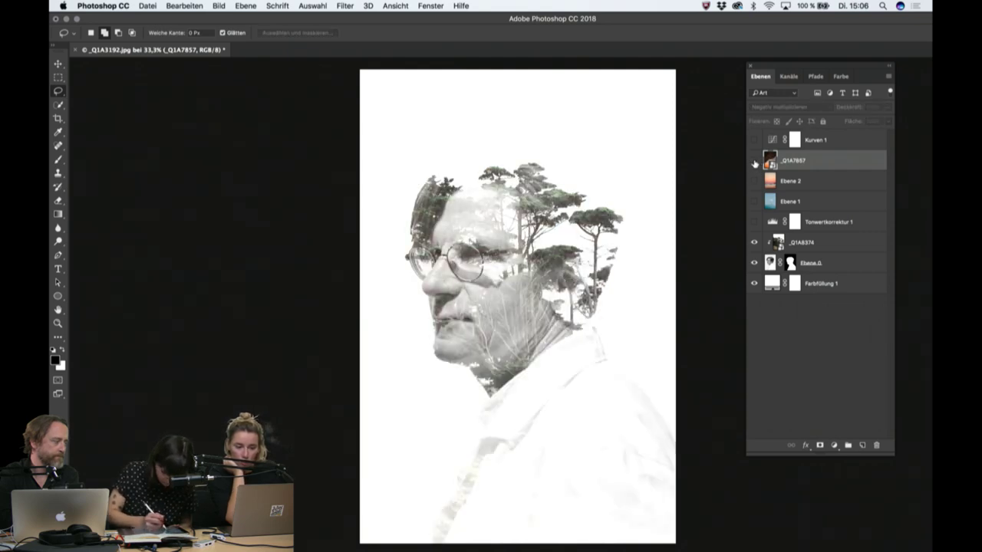
left_click(754, 161)
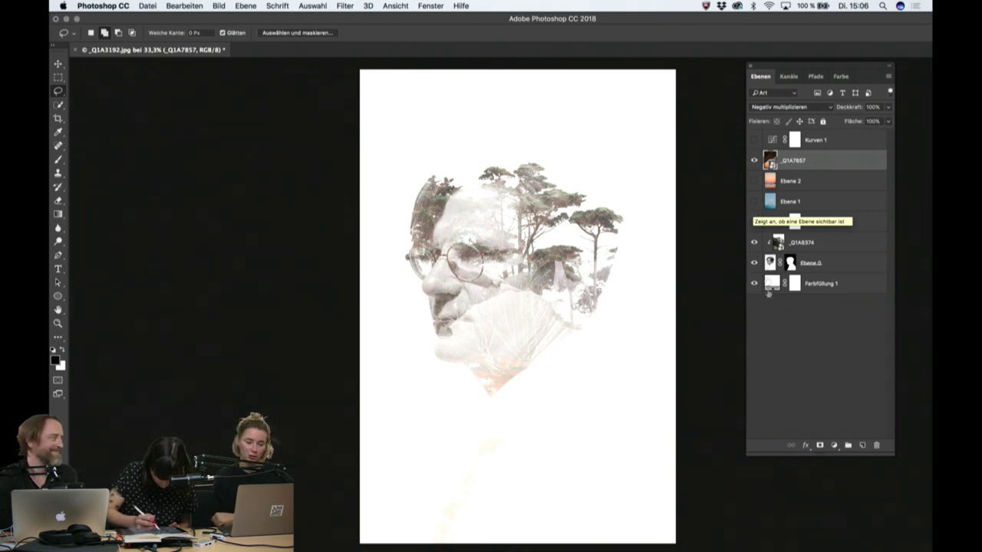
left_click(753, 161)
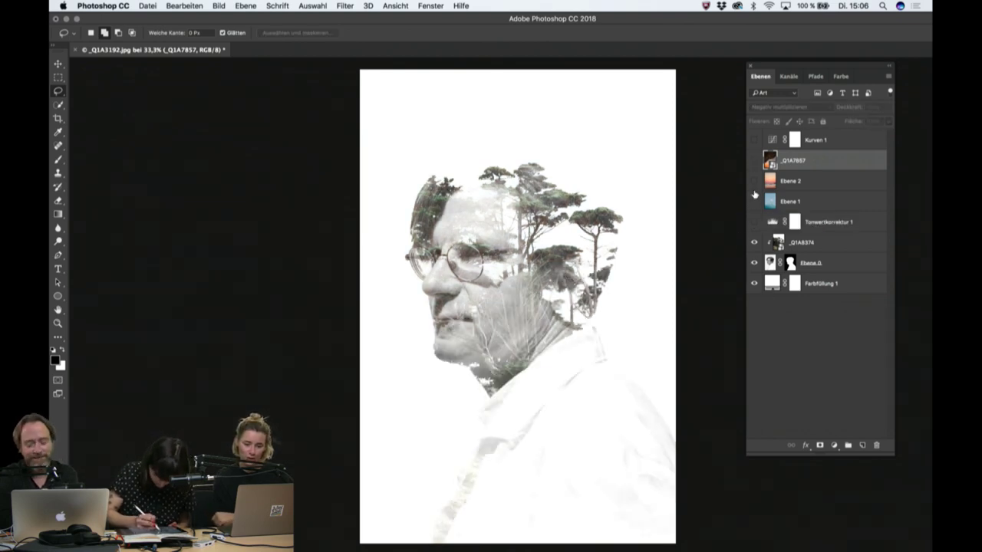
left_click(753, 181)
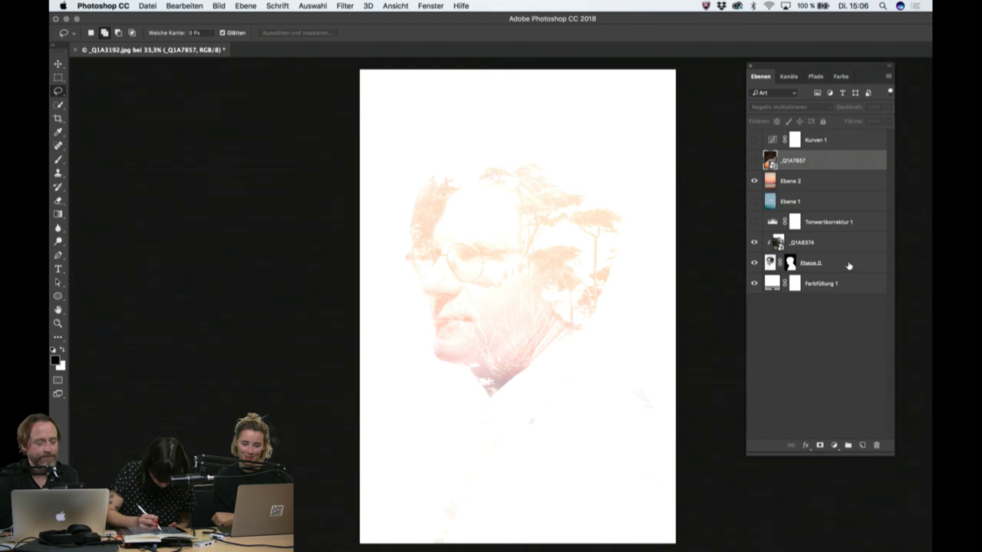
Turn on the Kurven 1 curves adjustment, then deselect all layers.
left_click(754, 139)
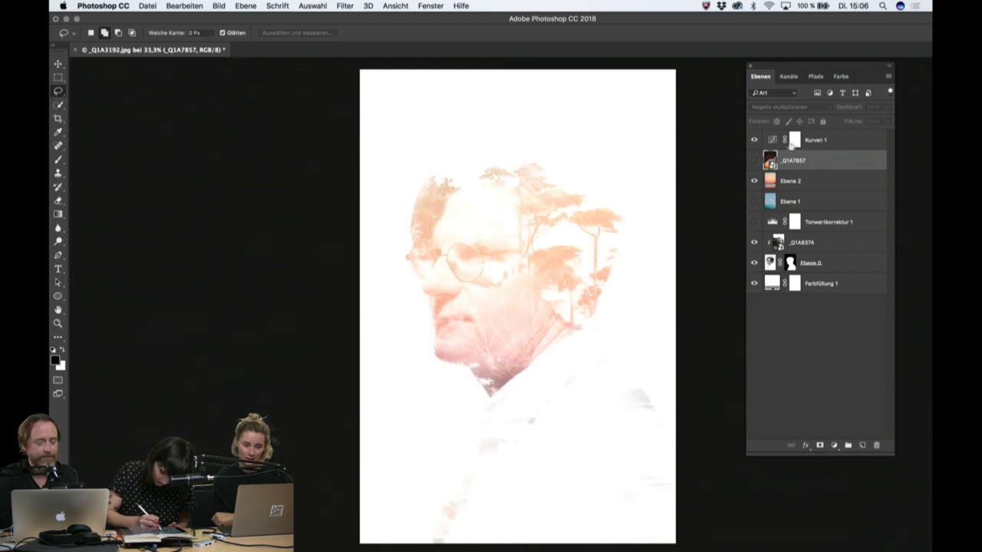
left_click(846, 140)
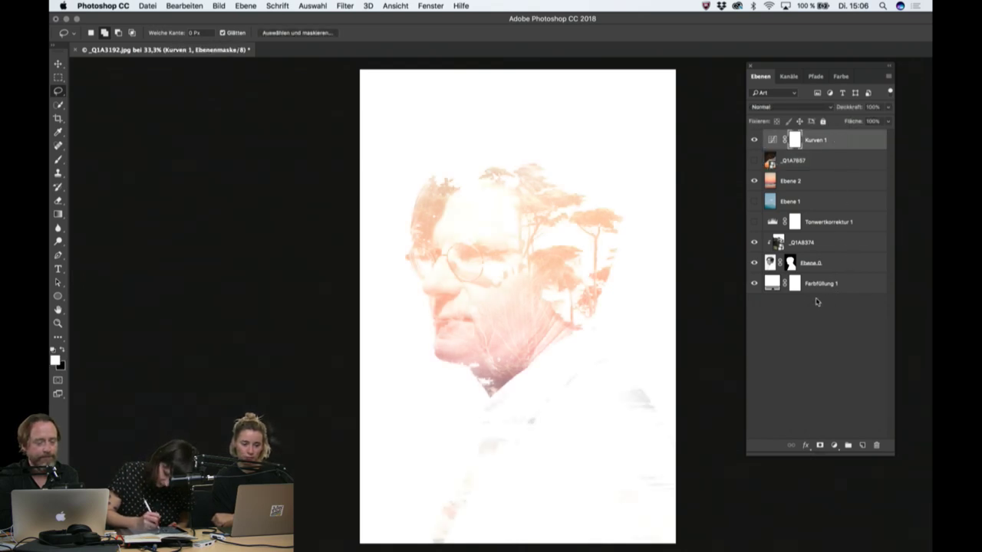
left_click(849, 293)
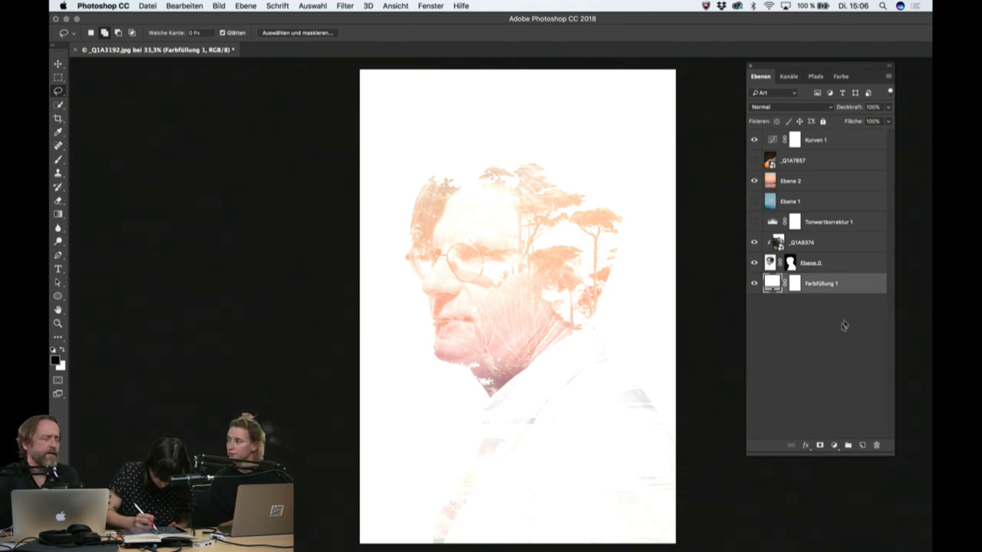
left_click(844, 325)
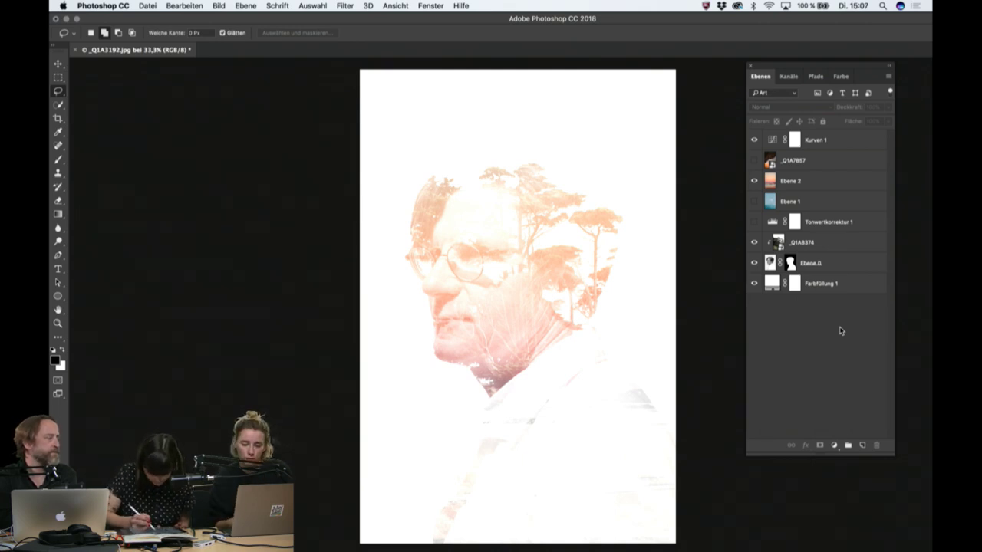
left_click(859, 288)
left_click(817, 370)
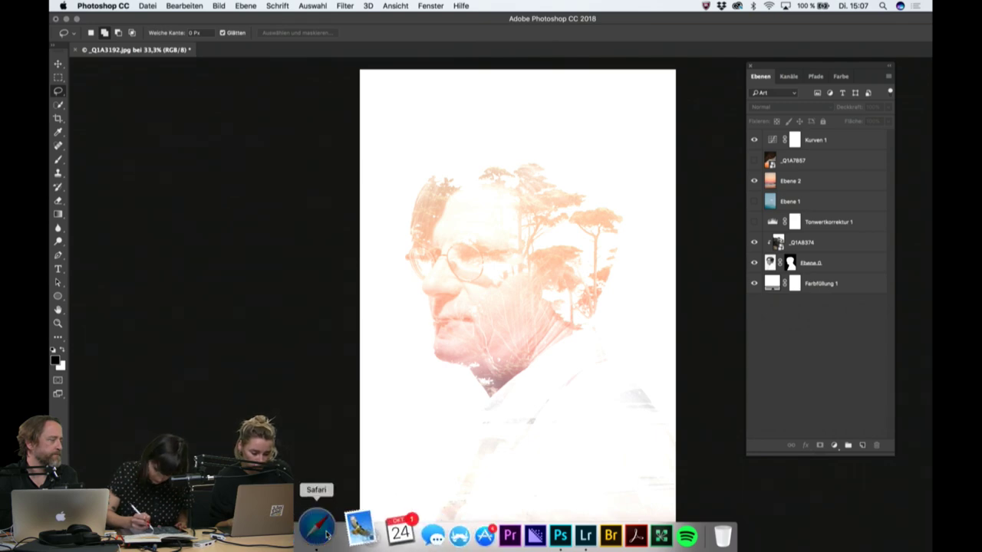
View the #creativeresidency Instagram page in Safari, then the Adobe Live stream.
left_click(317, 527)
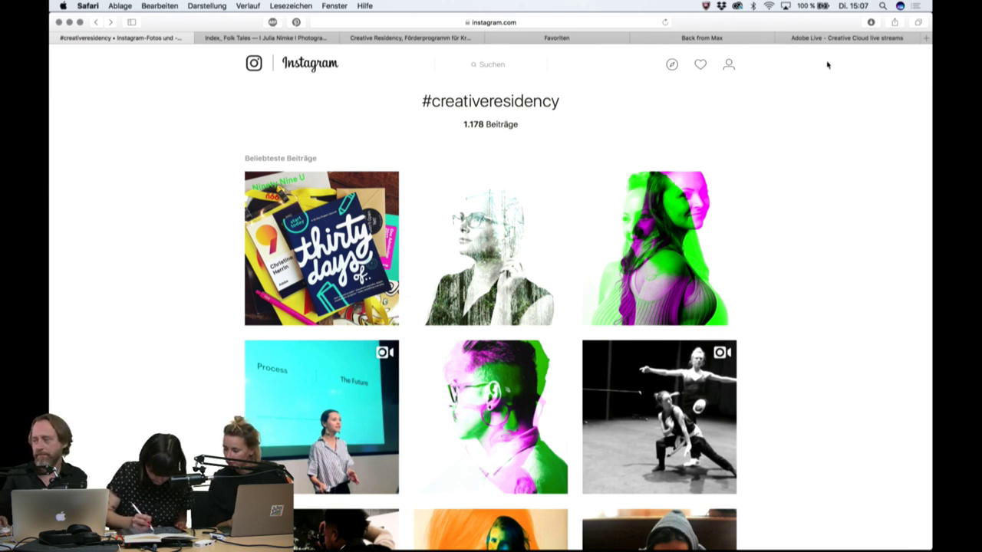
left_click(829, 37)
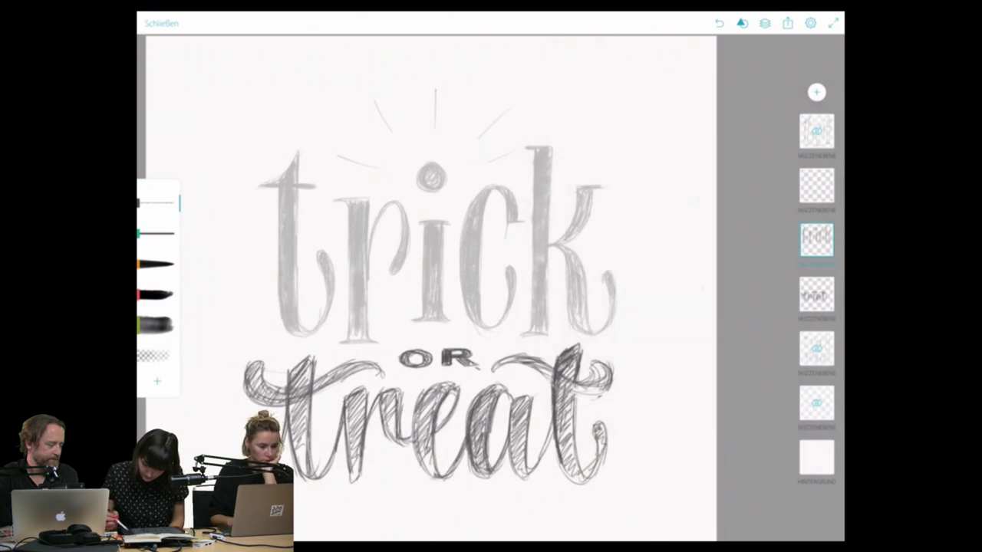
Set the trick sketch layer to 41% opacity and hide the top lettering layer.
left_click_drag(681, 192, 764, 192)
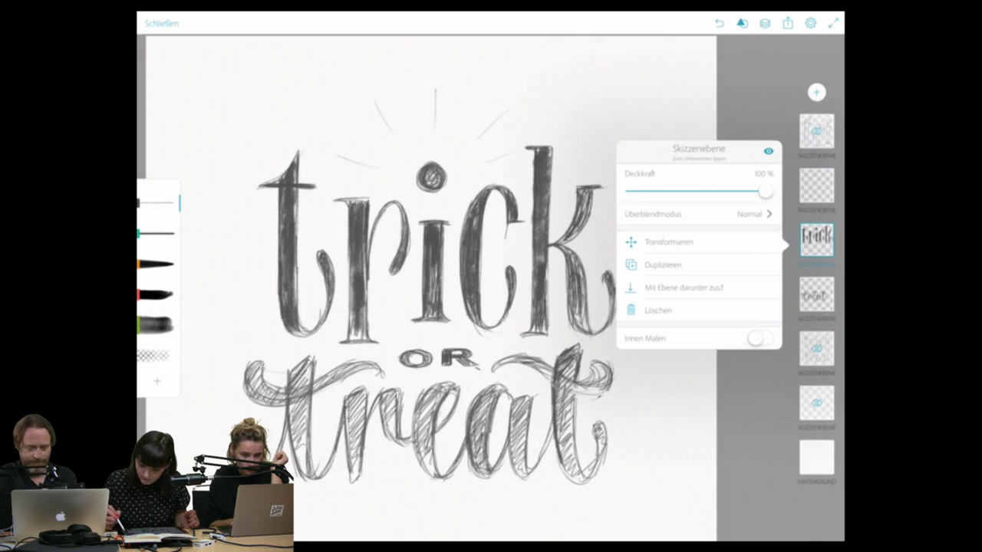
left_click_drag(764, 191, 686, 191)
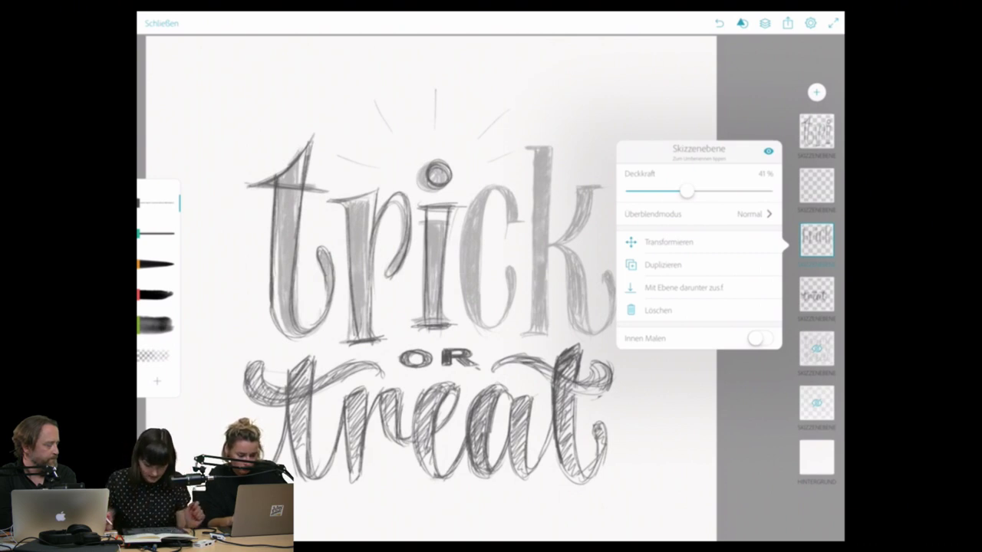
left_click(816, 240)
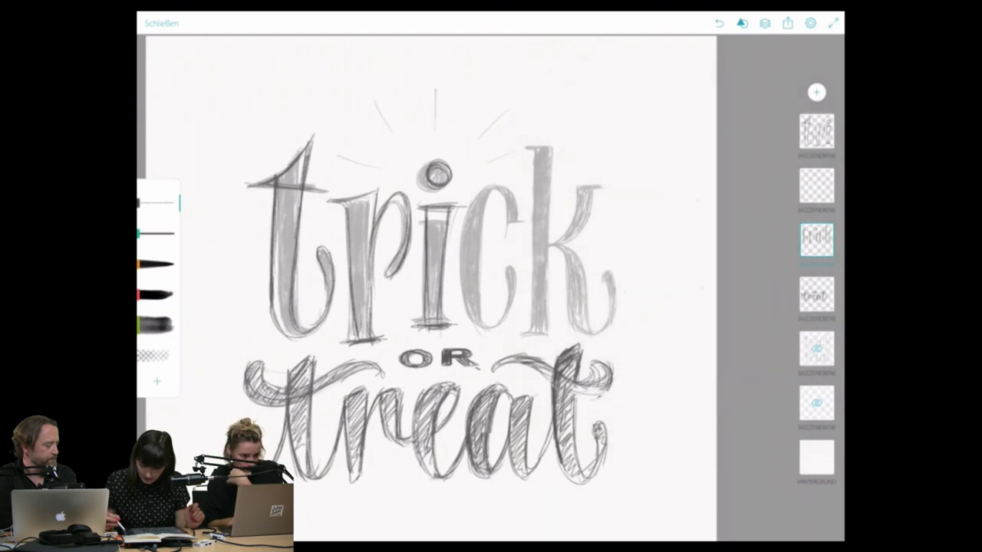
left_click(816, 130)
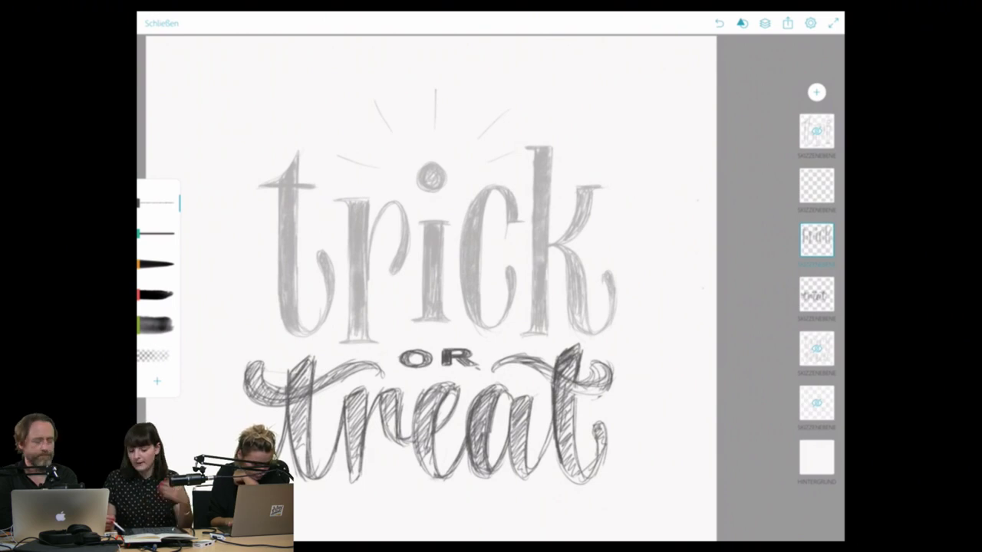
Check the top sketch layer's options, then move to the Adobe Stock portfolio in Safari.
left_click(816, 131)
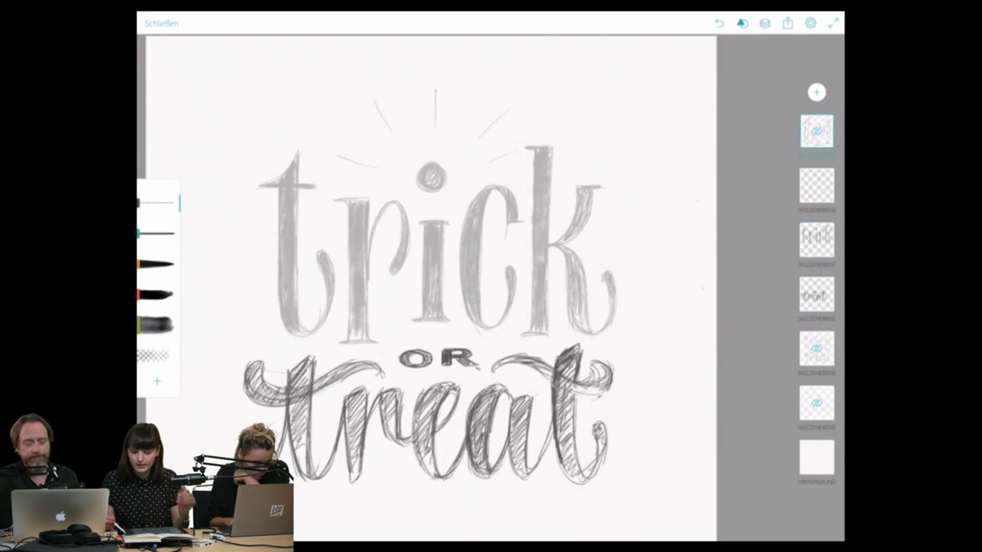
left_click(816, 131)
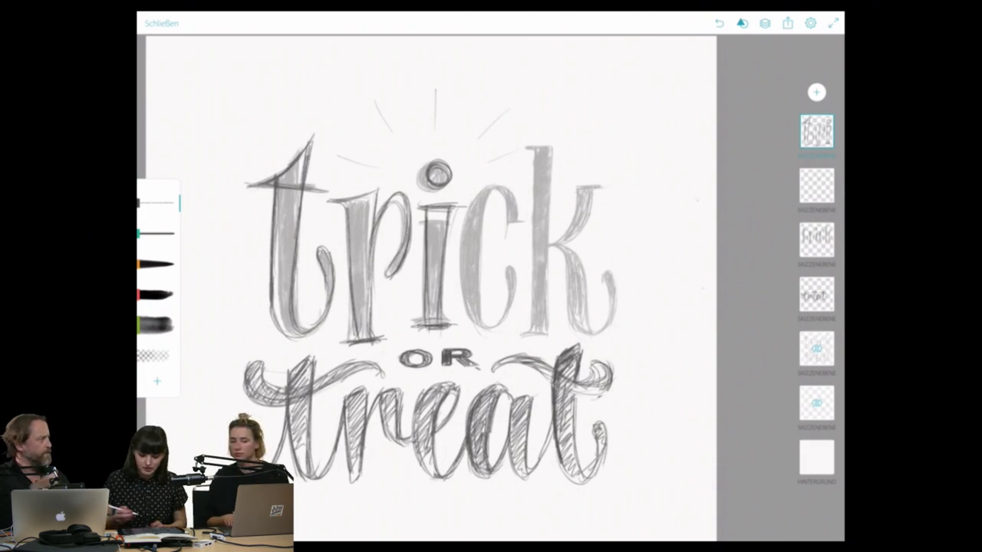
left_click(816, 130)
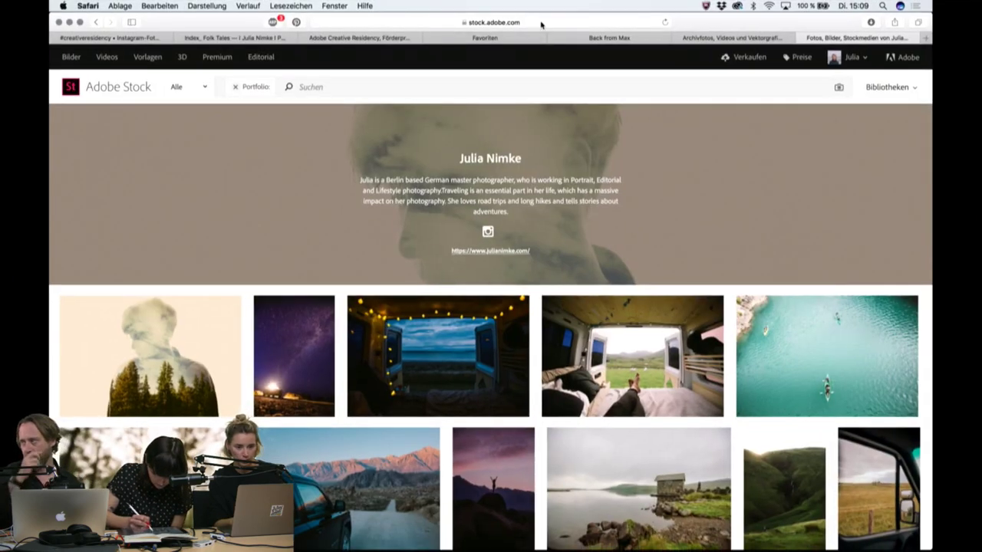
left_click(541, 25)
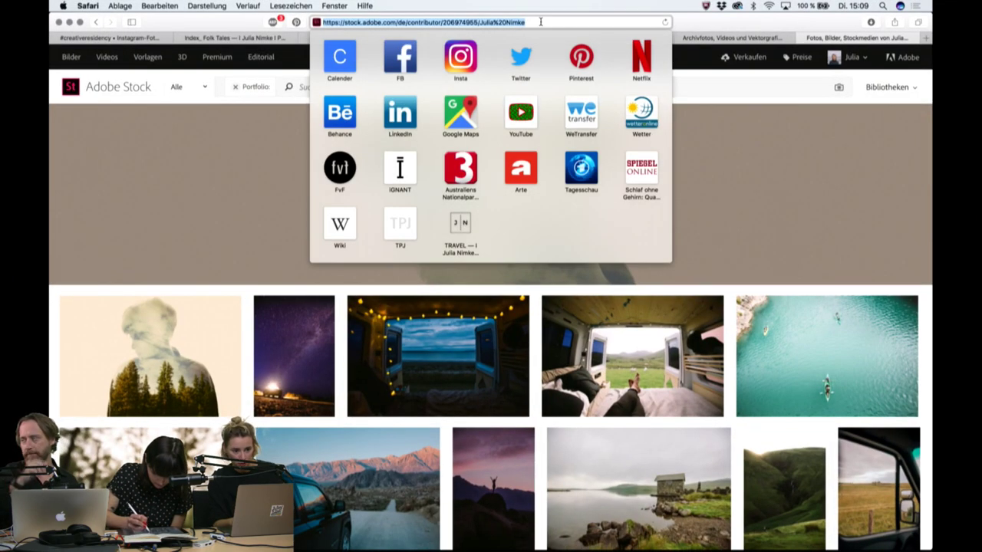
Close the favourite sites popup and scroll down the photographer's Adobe Stock portfolio.
key("Escape")
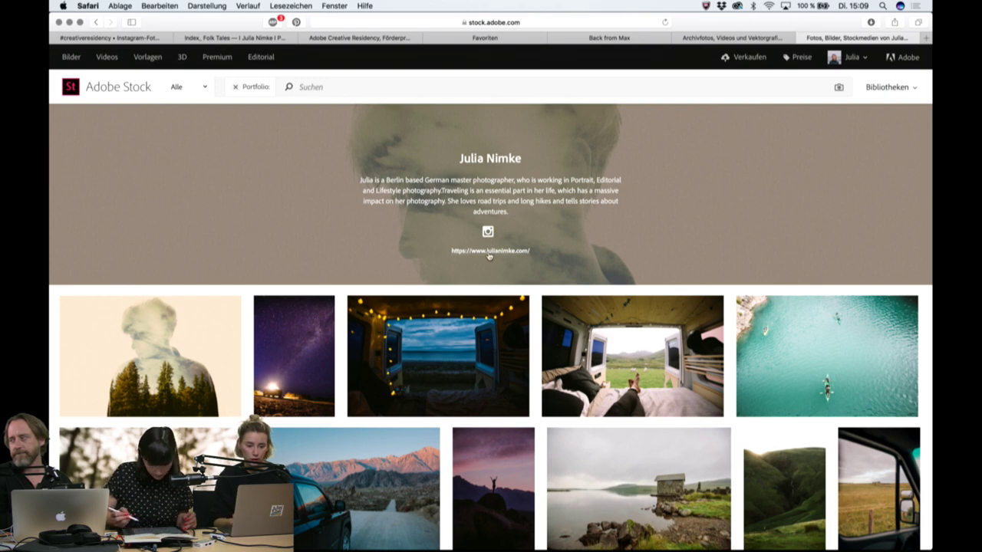
scroll(248, 319, "down", 2)
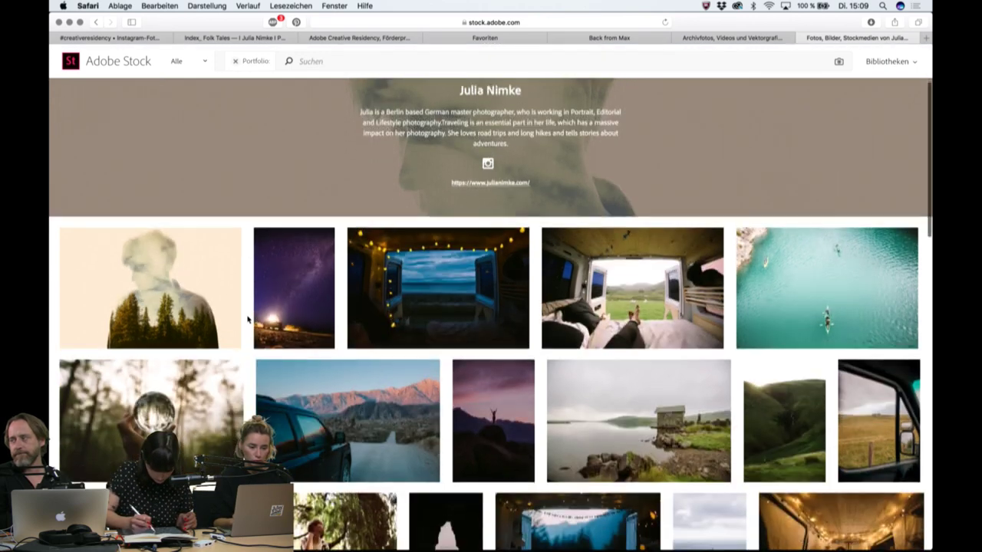
scroll(247, 319, "down", 3)
scroll(248, 319, "down", 1)
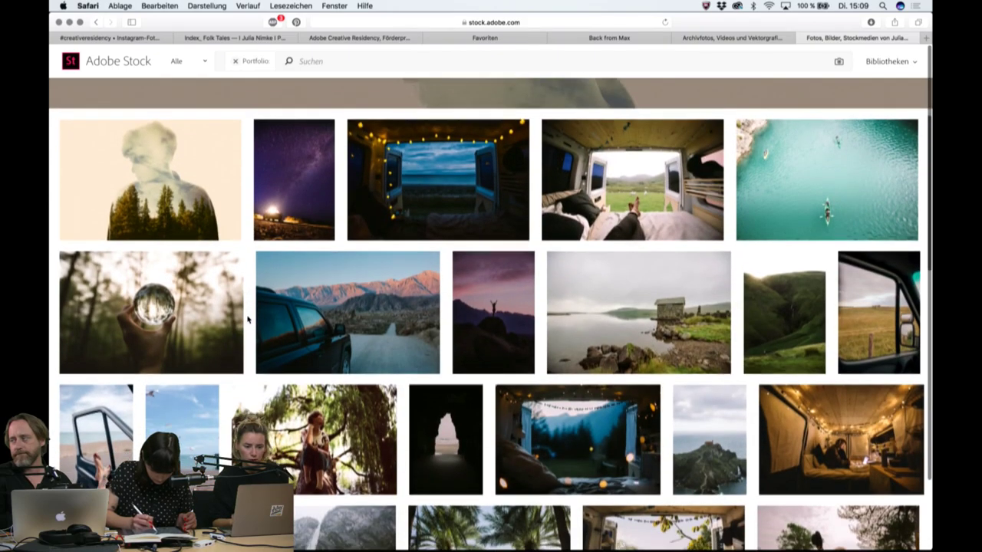
scroll(248, 319, "down", 1)
scroll(248, 319, "down", 1)
scroll(248, 319, "down", 1)
scroll(248, 319, "down", 2)
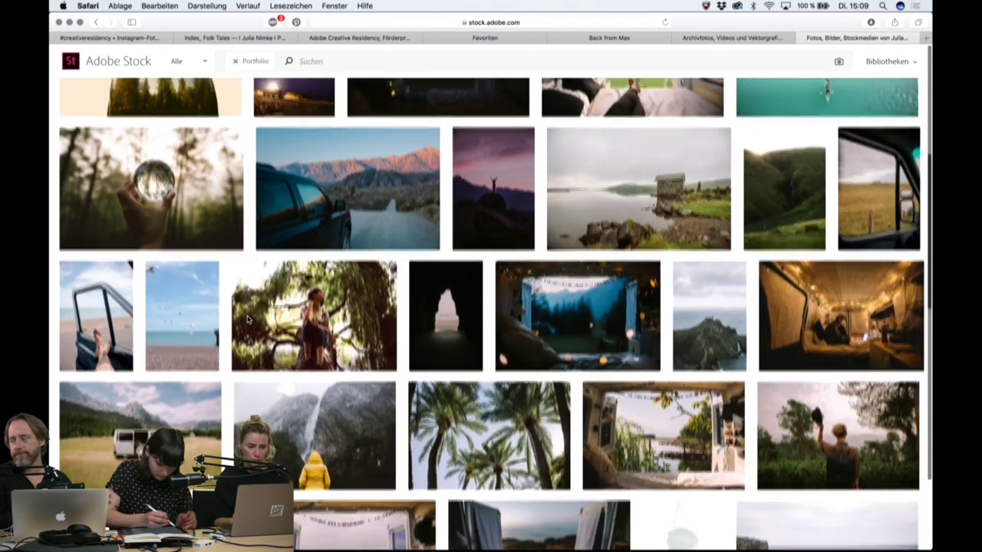
scroll(238, 327, "down", 1)
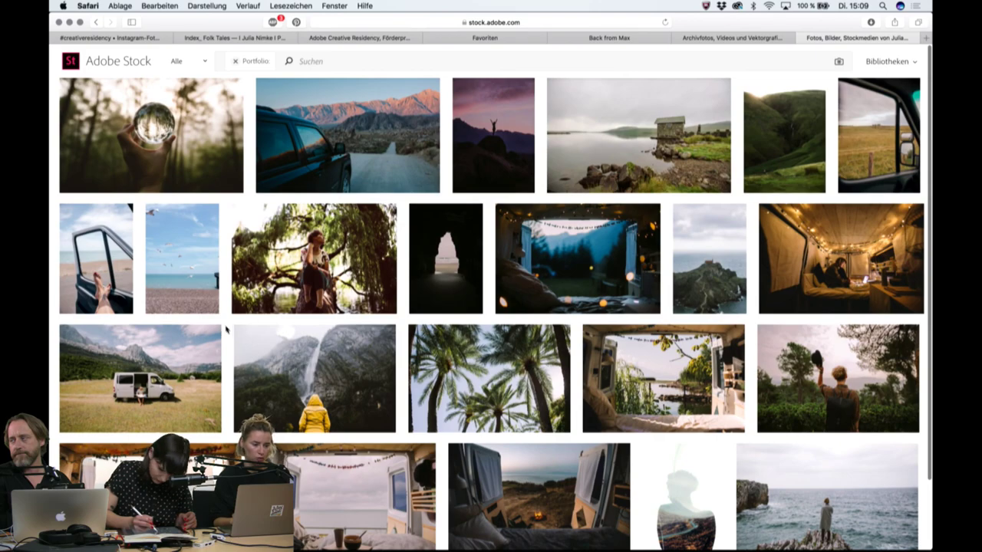
Browse on to the portfolio's final van-interior and double-exposure silhouette photos.
scroll(224, 328, "down", 3)
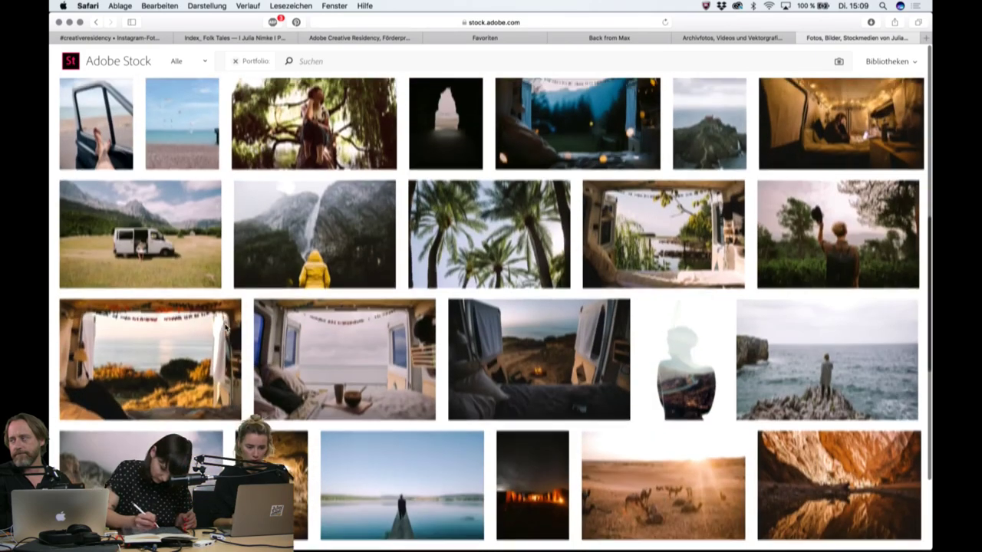
scroll(224, 328, "down", 1)
scroll(225, 328, "down", 2)
scroll(225, 328, "down", 2)
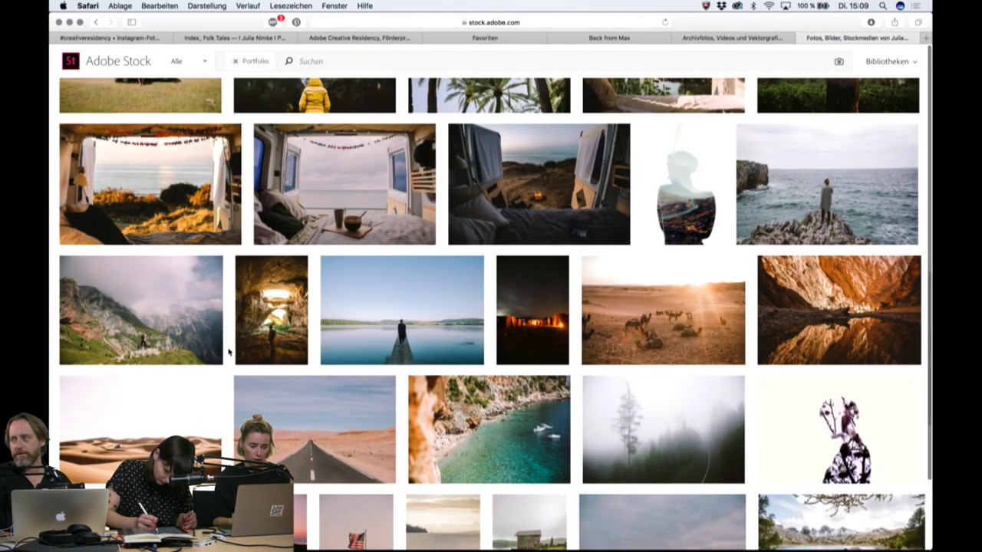
scroll(228, 355, "down", 1)
scroll(228, 358, "down", 5)
scroll(227, 357, "down", 1)
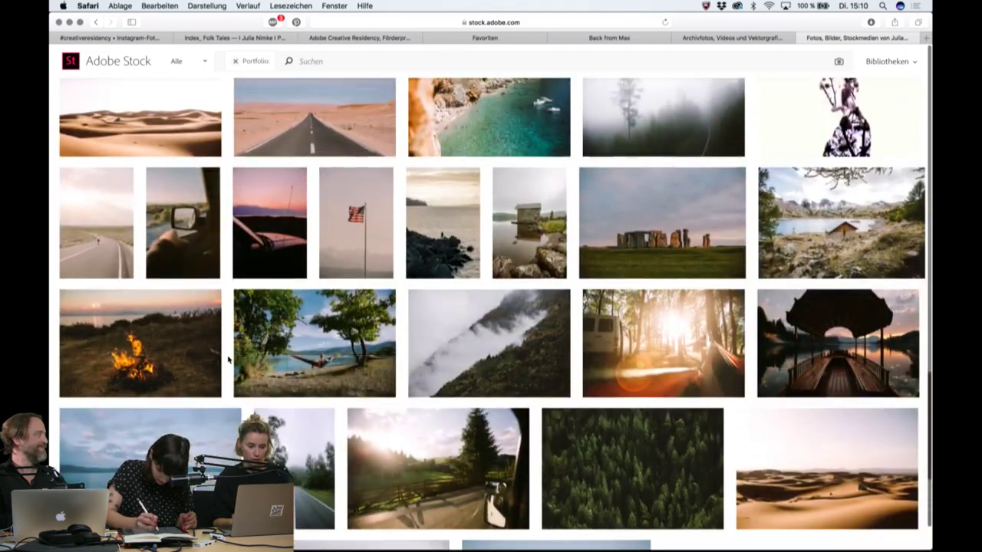
scroll(226, 288, "up", 10)
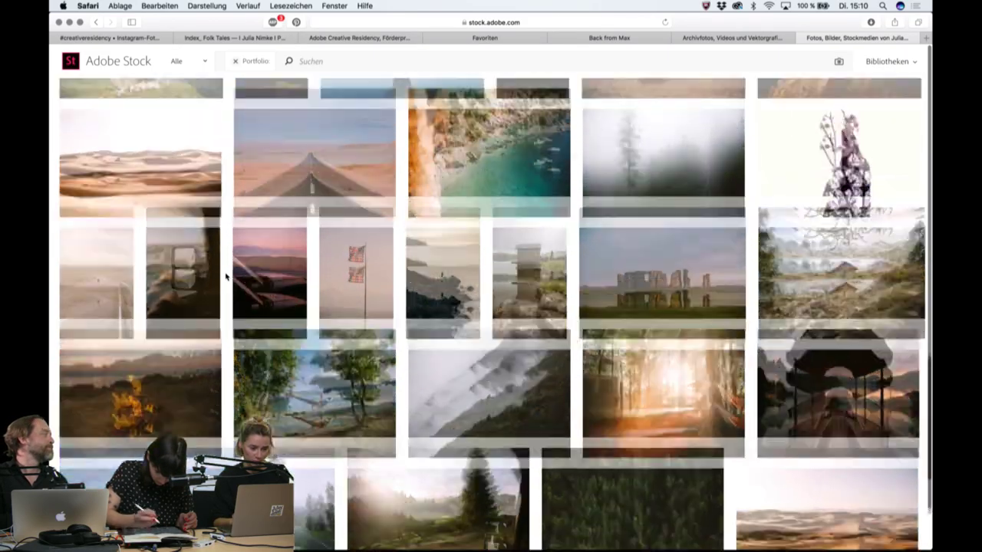
scroll(225, 280, "up", 10)
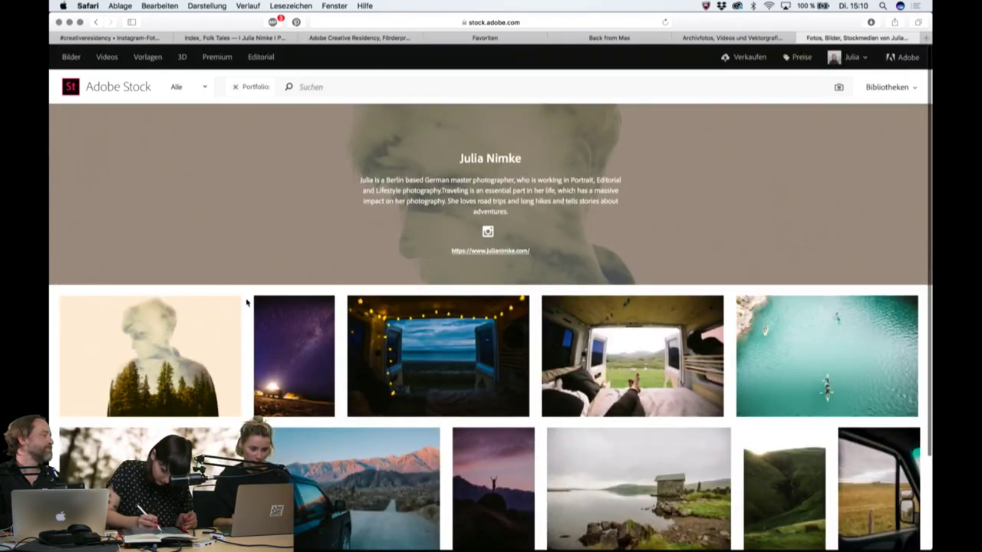
scroll(246, 302, "down", 10)
scroll(230, 292, "down", 5)
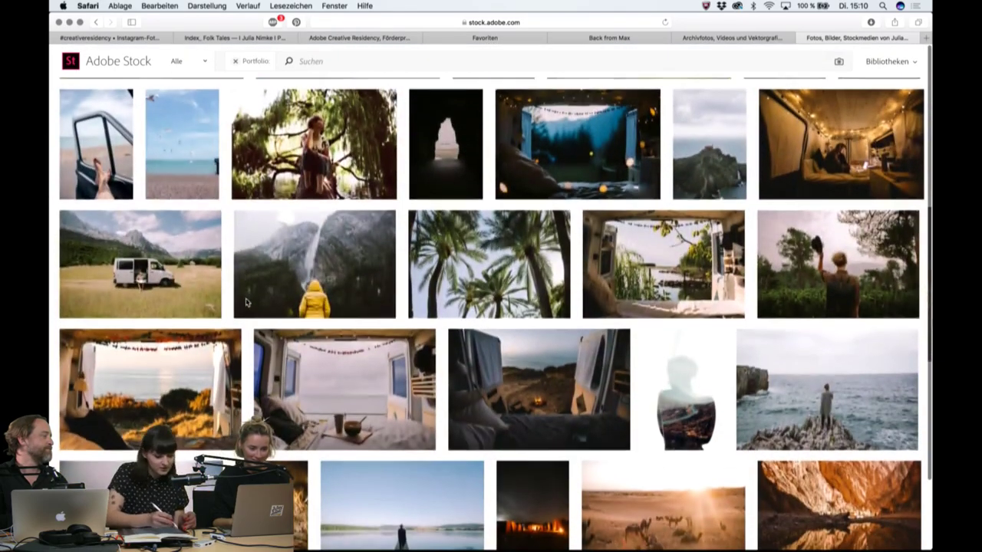
scroll(227, 286, "down", 5)
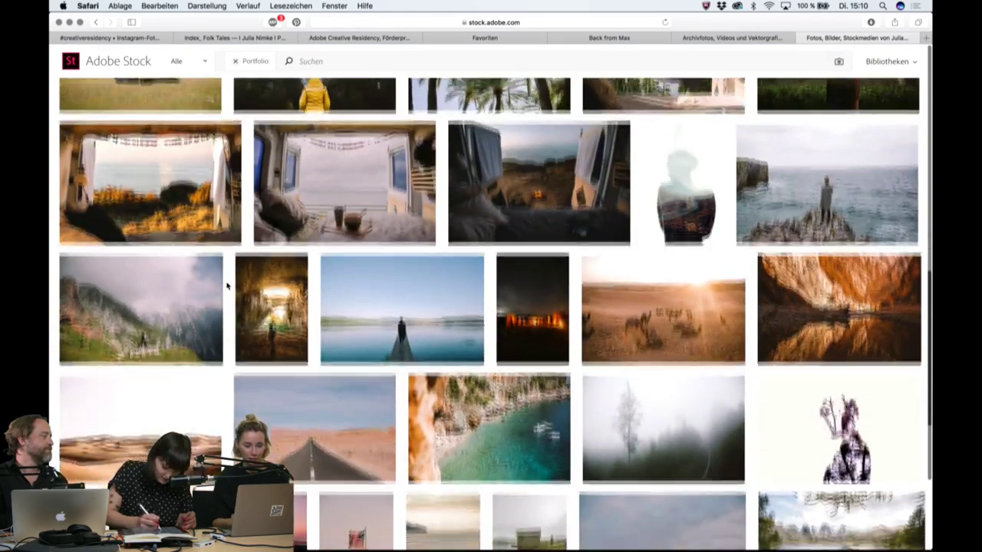
scroll(226, 286, "down", 3)
scroll(226, 286, "down", 3)
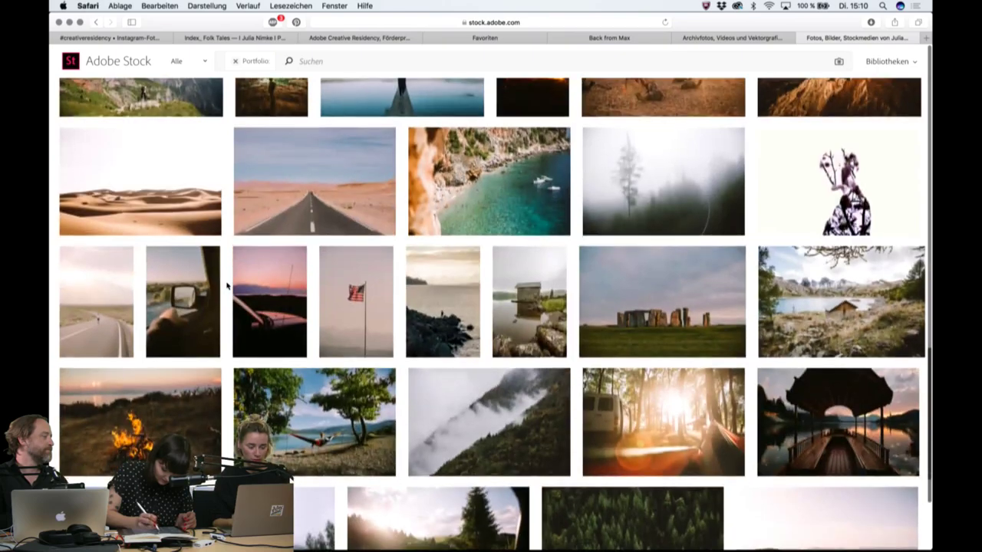
scroll(227, 286, "down", 3)
scroll(227, 286, "down", 2)
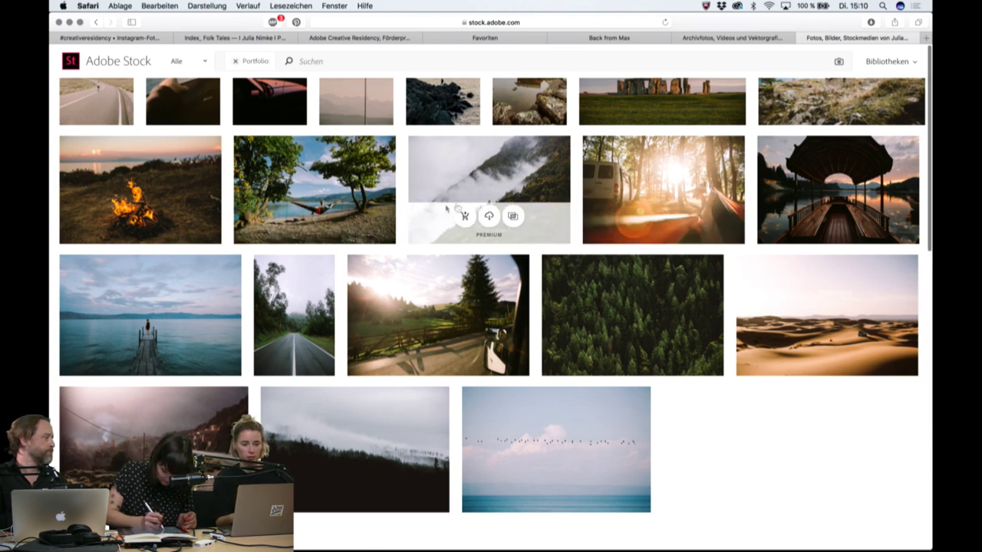
mouse_move(555, 448)
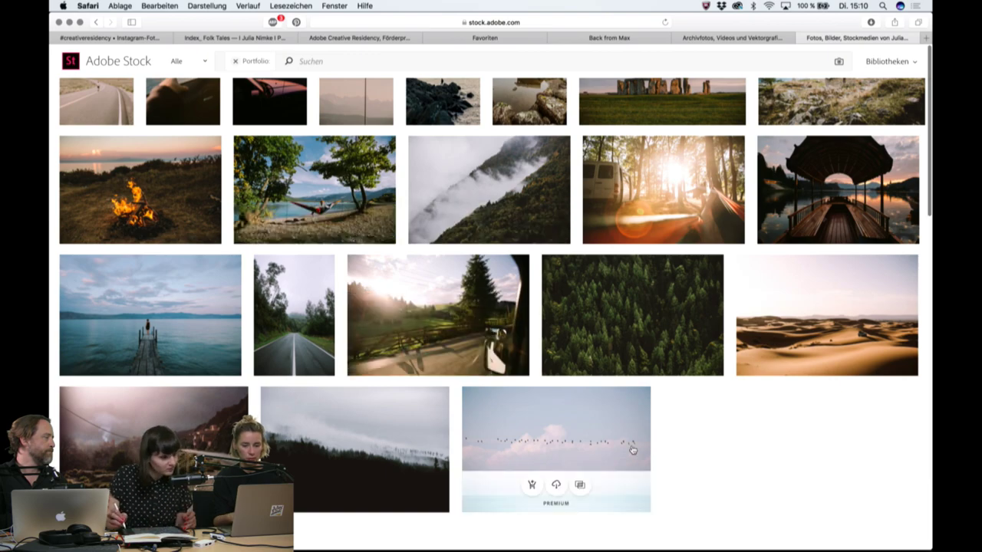
scroll(692, 458, "up", 10)
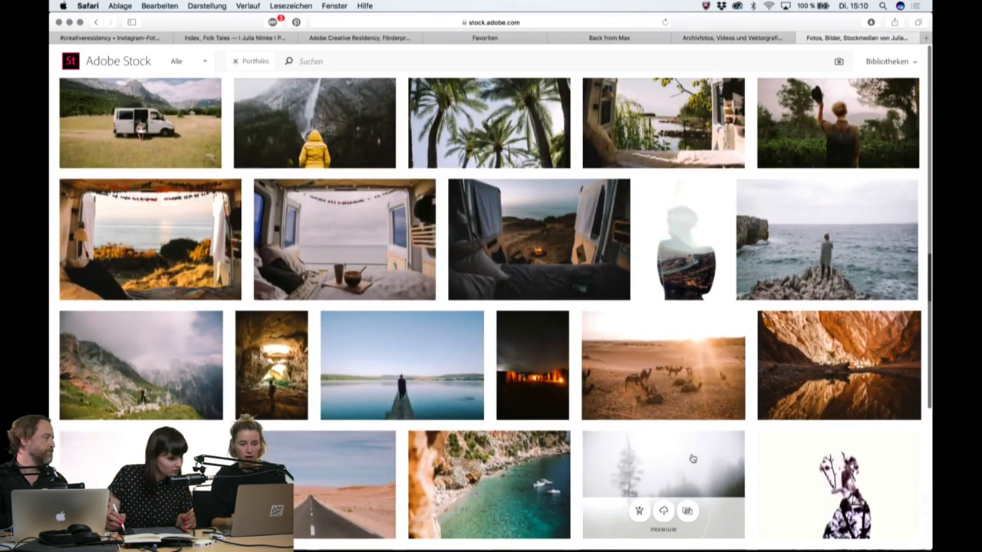
mouse_move(344, 239)
left_click(331, 219)
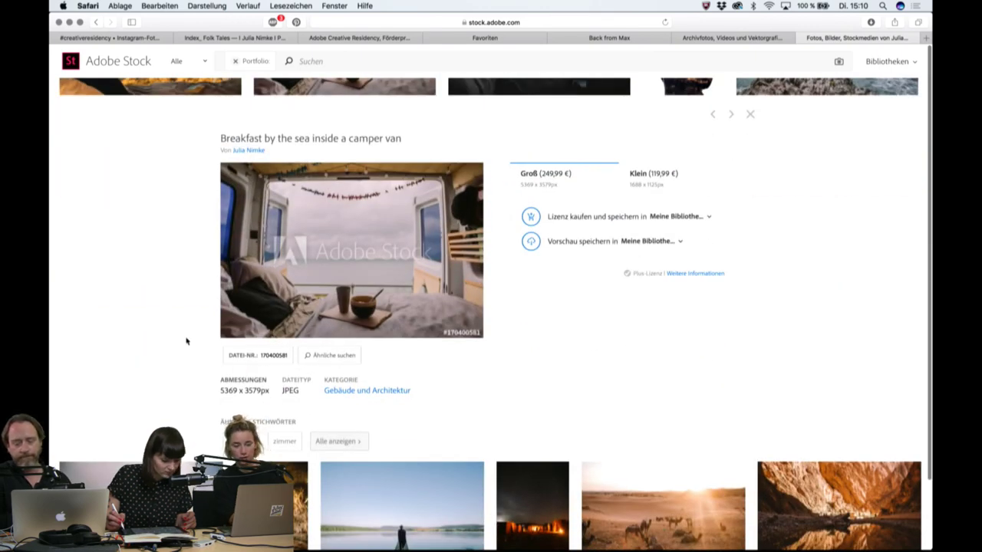
scroll(185, 340, "up", 1)
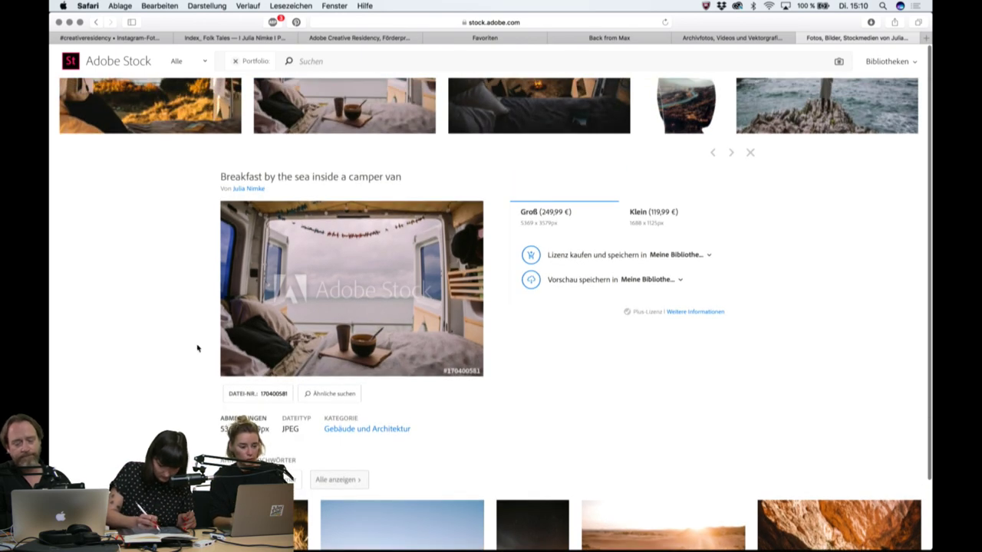
scroll(207, 360, "up", 3)
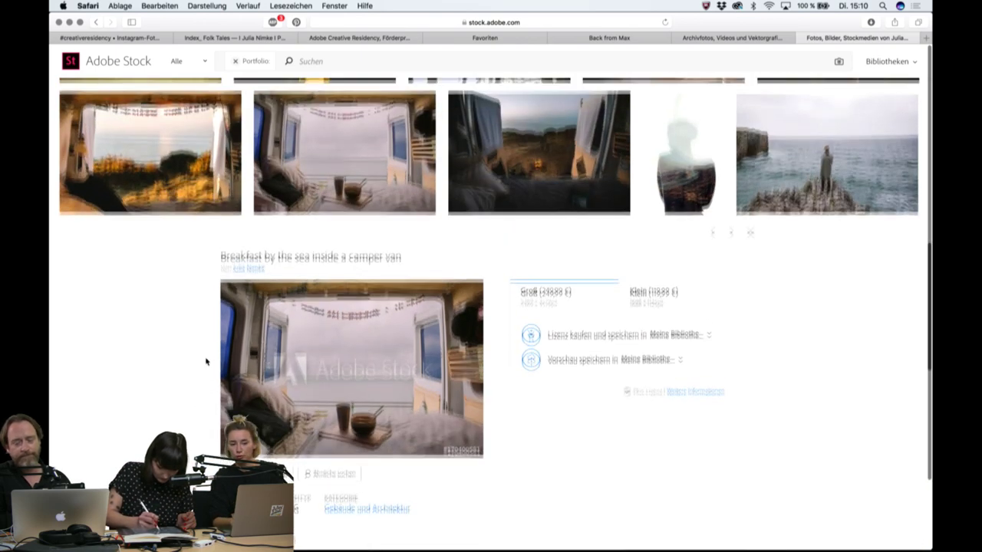
scroll(206, 361, "up", 2)
mouse_move(345, 238)
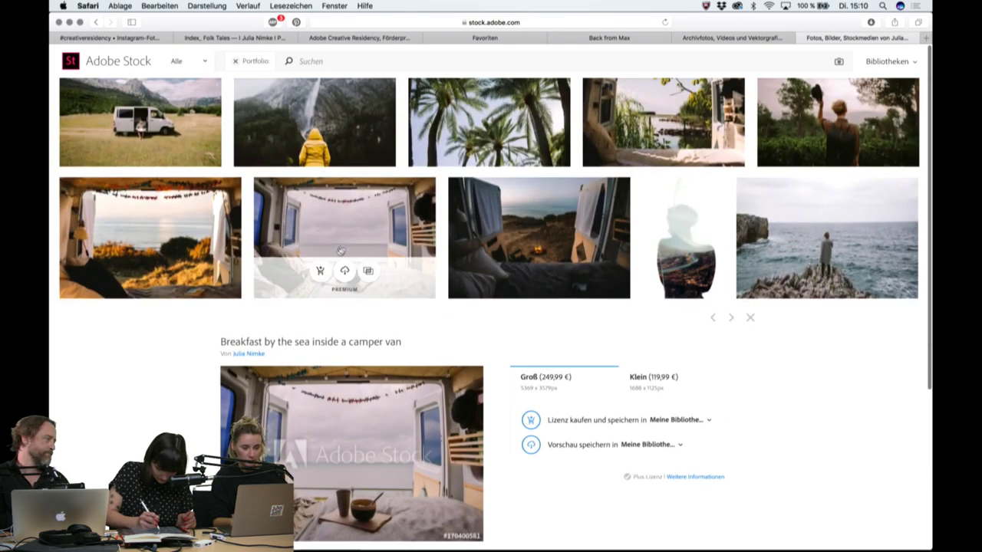
left_click(357, 237)
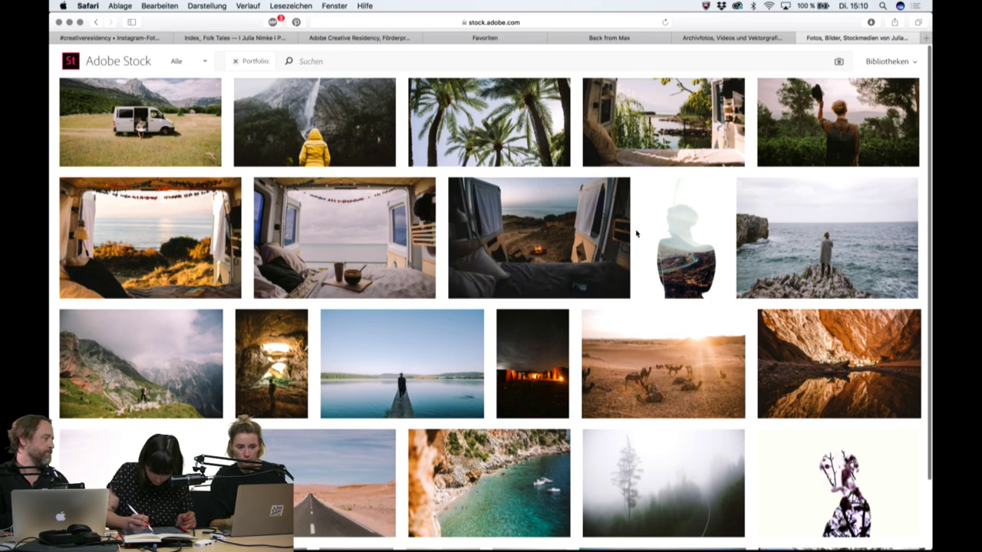
scroll(637, 230, "up", 1)
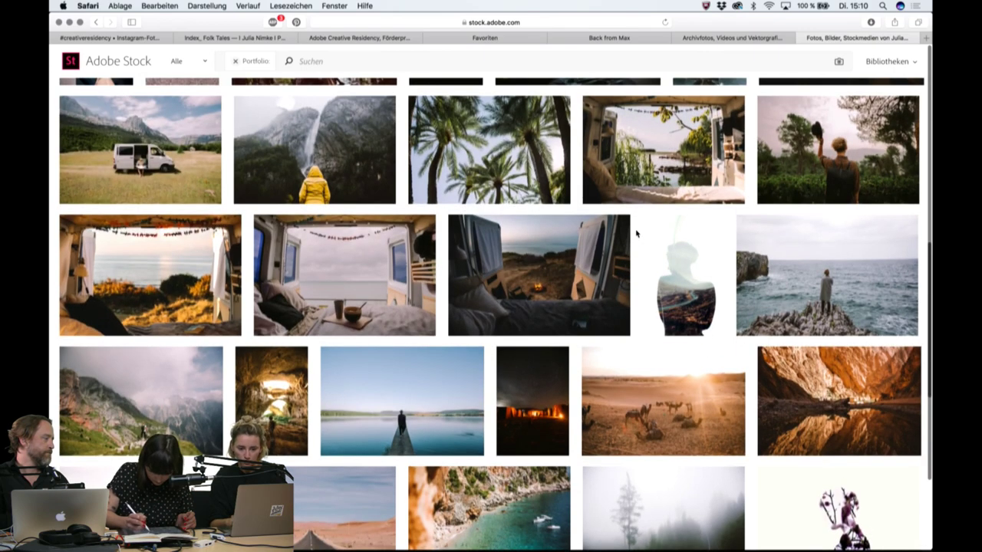
scroll(693, 257, "down", 1)
left_click(690, 253)
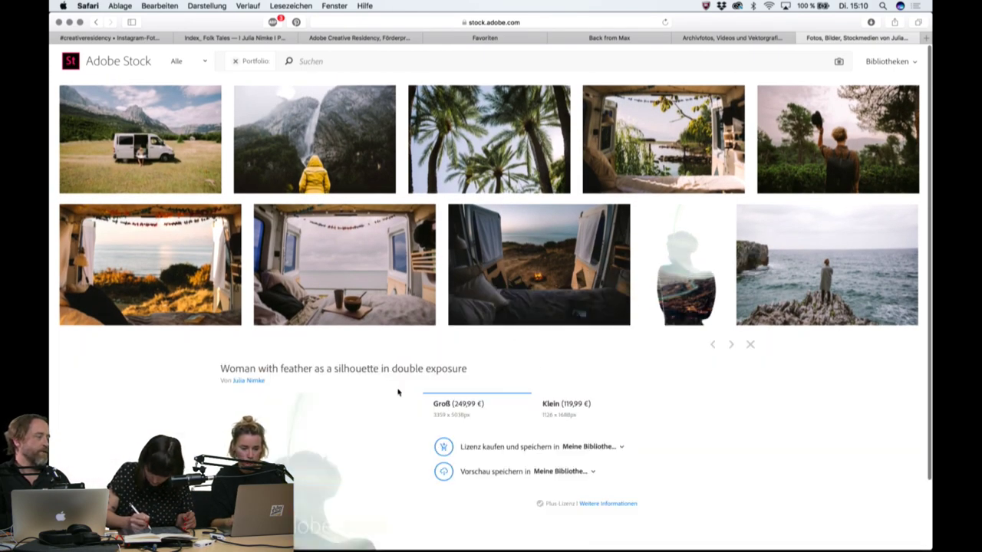
scroll(397, 392, "down", 5)
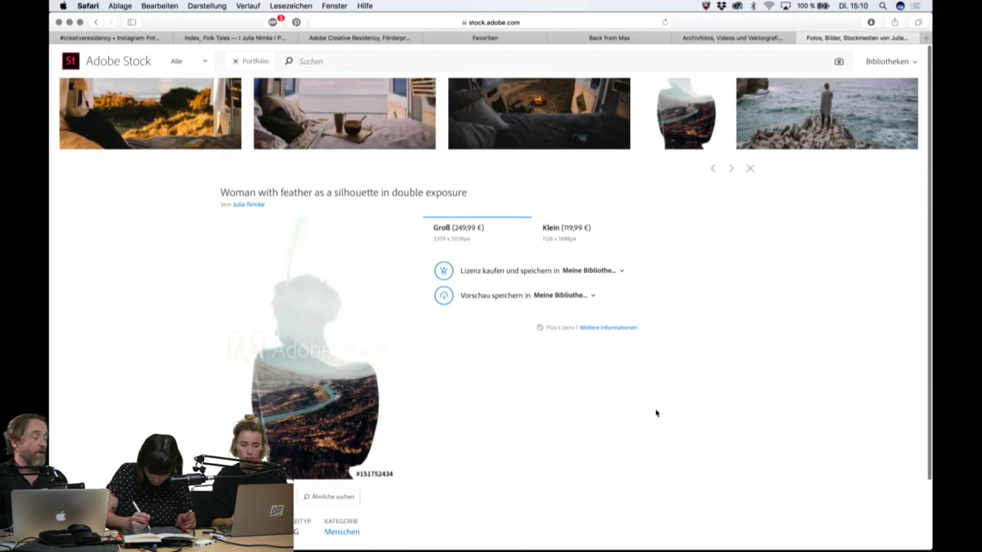
scroll(222, 303, "up", 6)
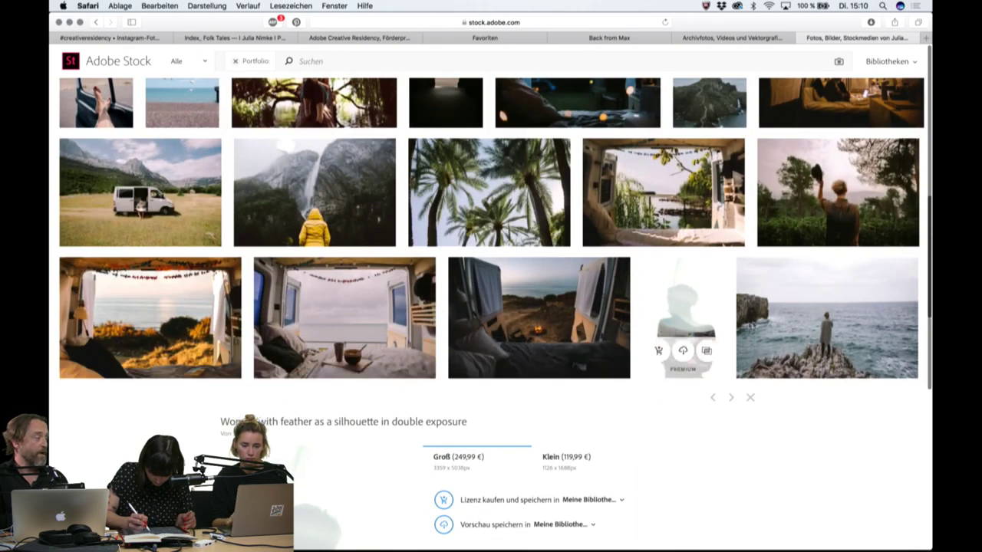
left_click(685, 322)
View details of the Alabama Hills road trip and woman-enjoying-sunset photos.
scroll(270, 323, "up", 5)
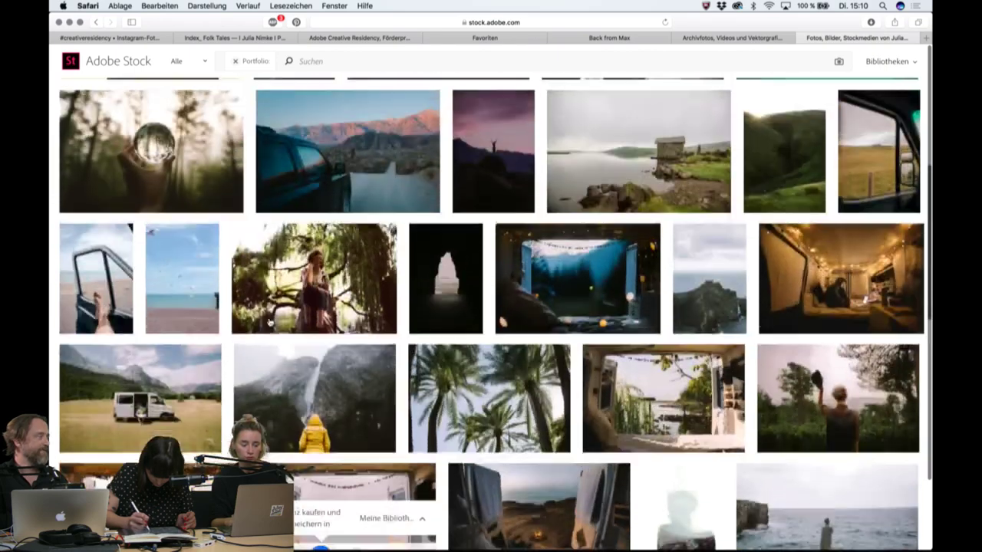
scroll(270, 323, "up", 2)
scroll(402, 392, "up", 4)
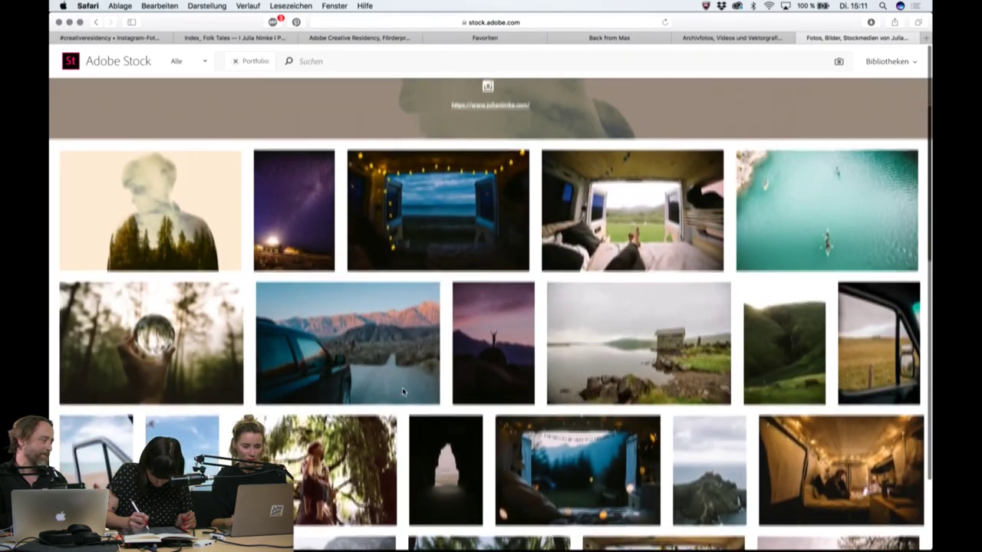
scroll(402, 388, "up", 1)
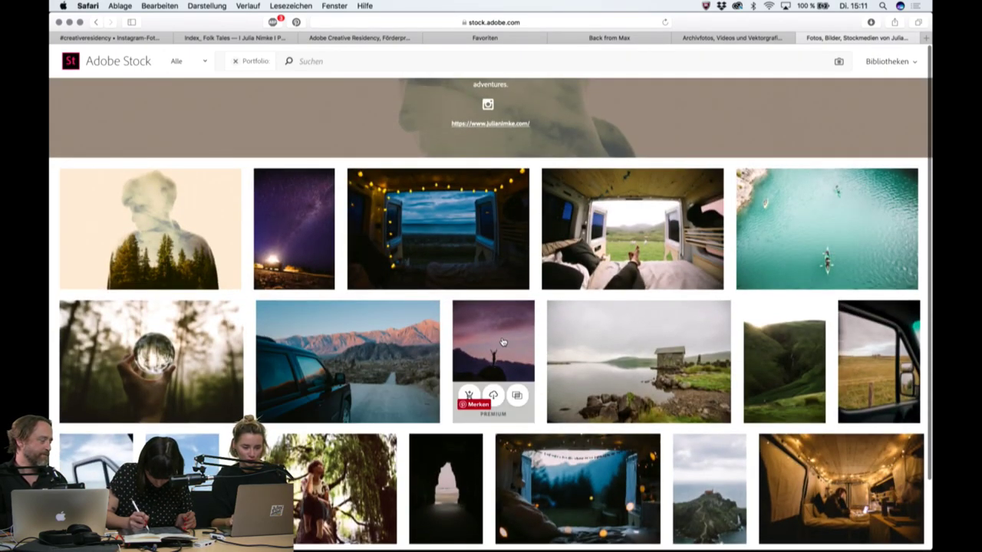
left_click(403, 347)
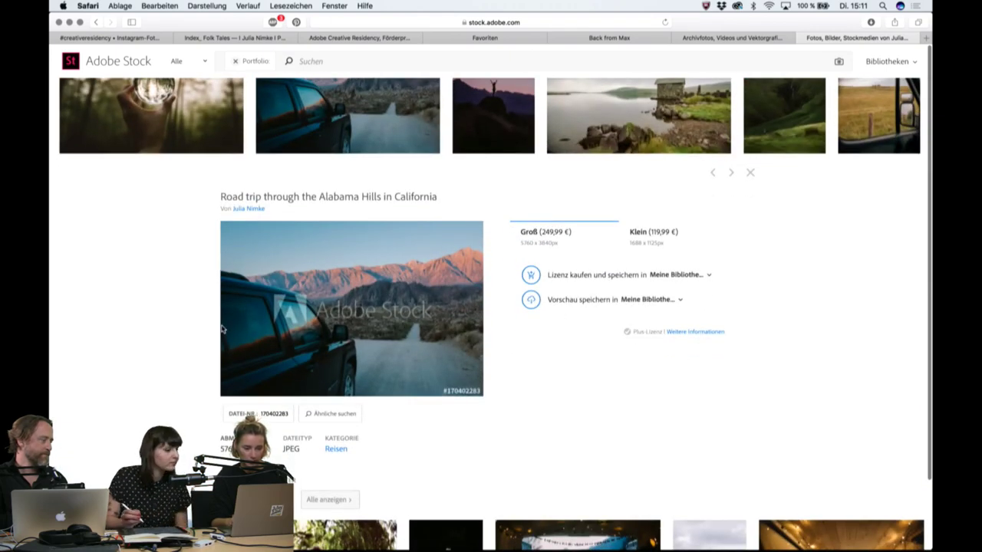
scroll(189, 346, "up", 3)
mouse_move(493, 203)
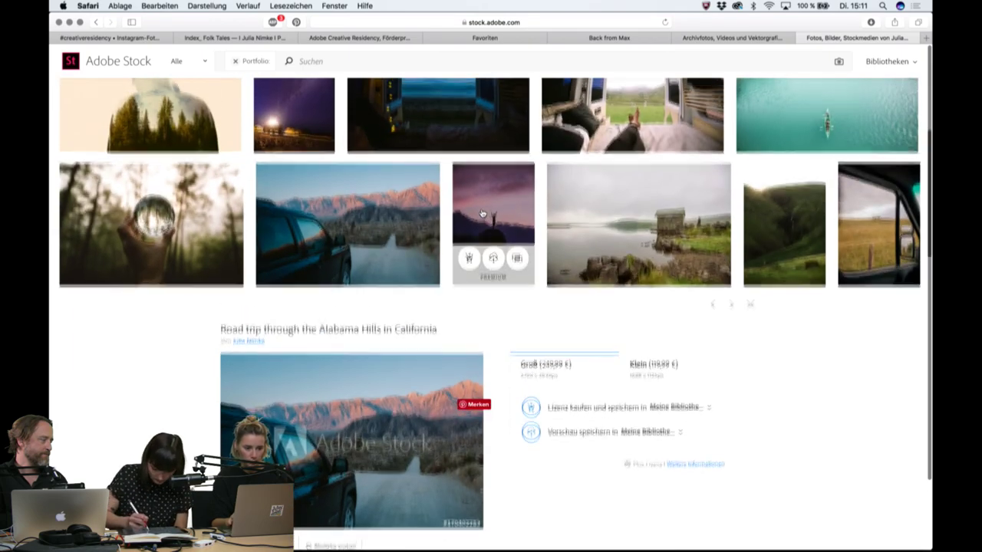
left_click(481, 213)
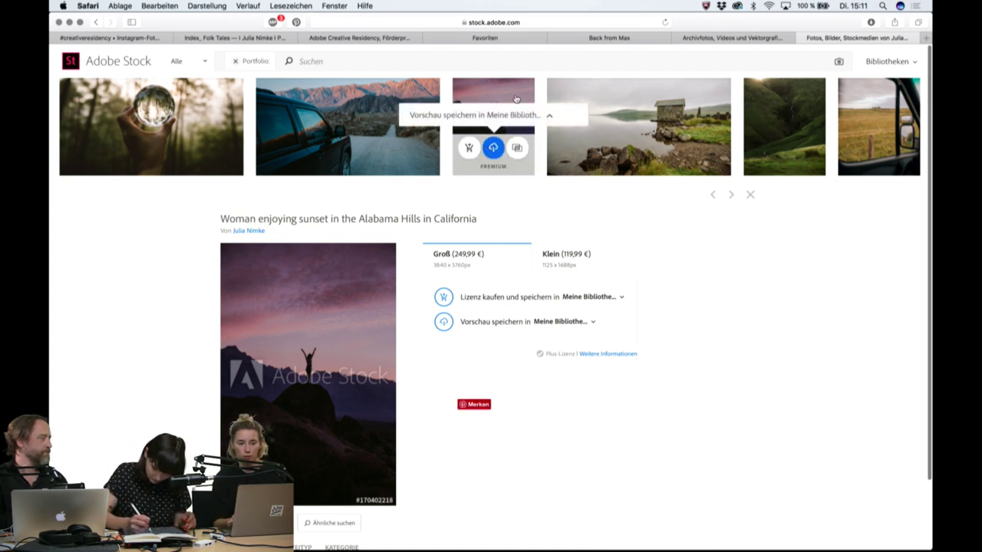
Close the sunset photo's details and browse the landscape and camper-van portfolio grid.
left_click(492, 134)
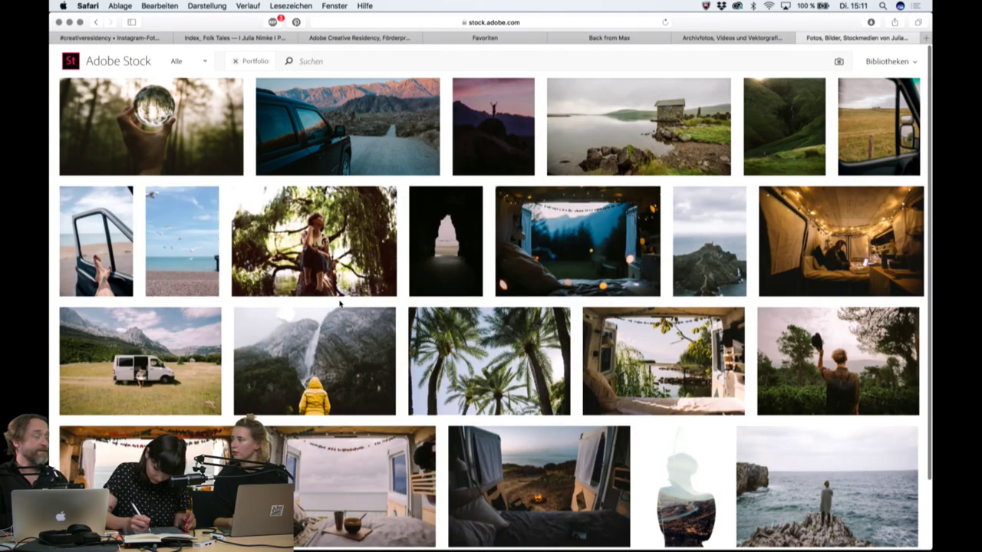
scroll(340, 304, "up", 5)
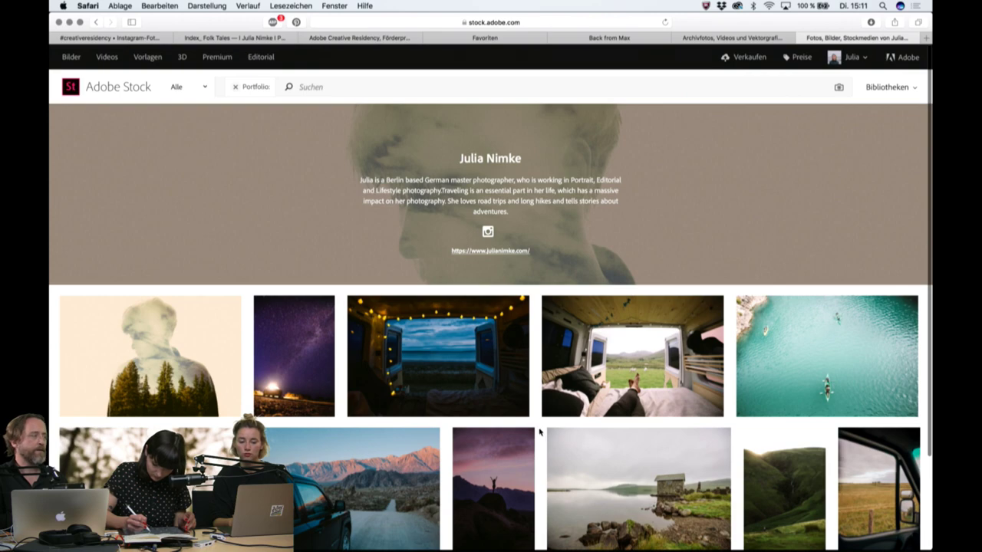
scroll(539, 432, "down", 5)
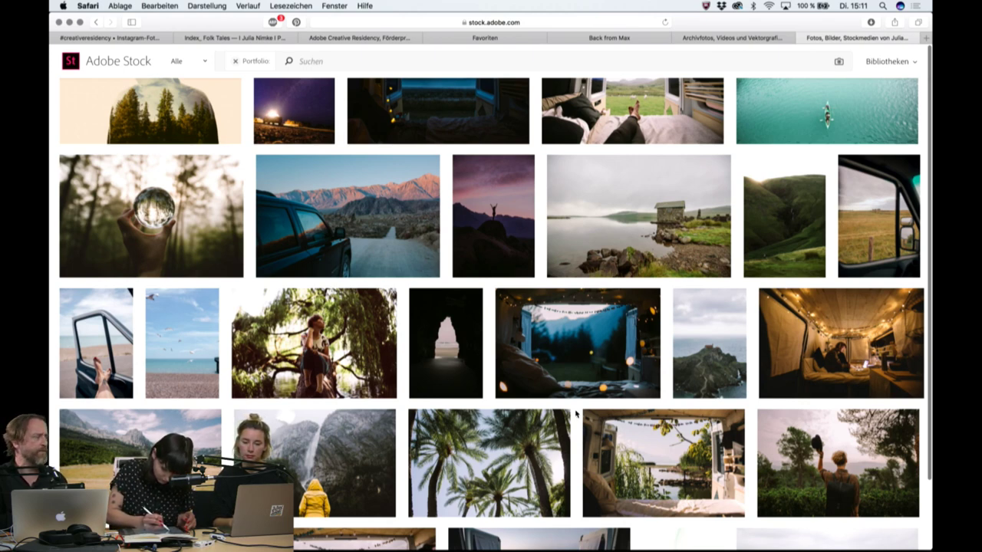
scroll(576, 414, "up", 5)
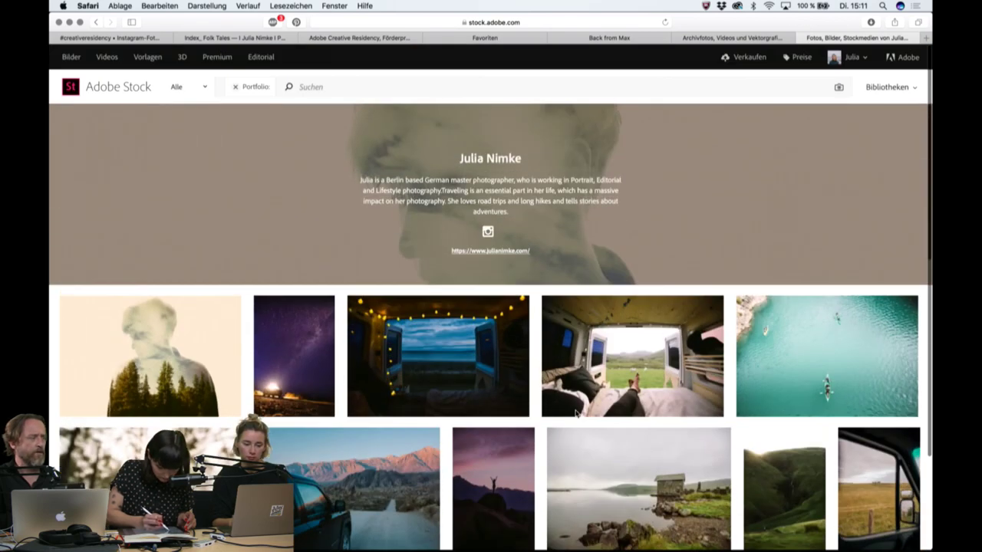
scroll(575, 414, "down", 1)
scroll(575, 414, "down", 3)
scroll(575, 412, "down", 1)
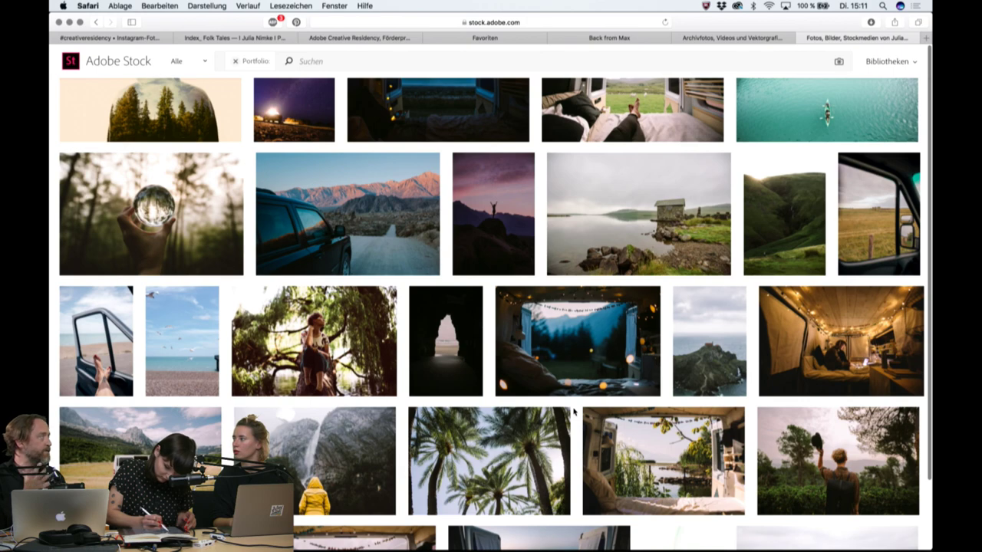
mouse_move(879, 489)
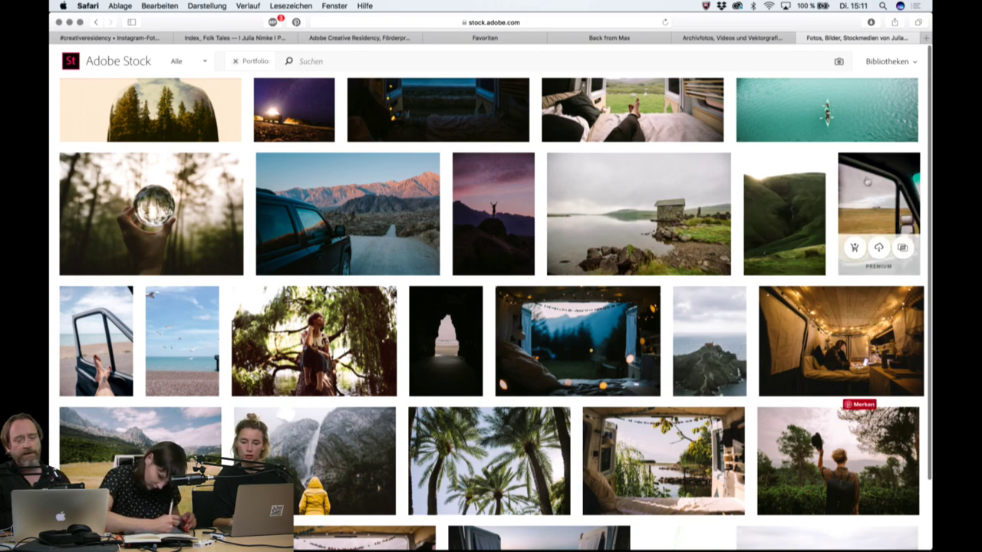
left_click(877, 177)
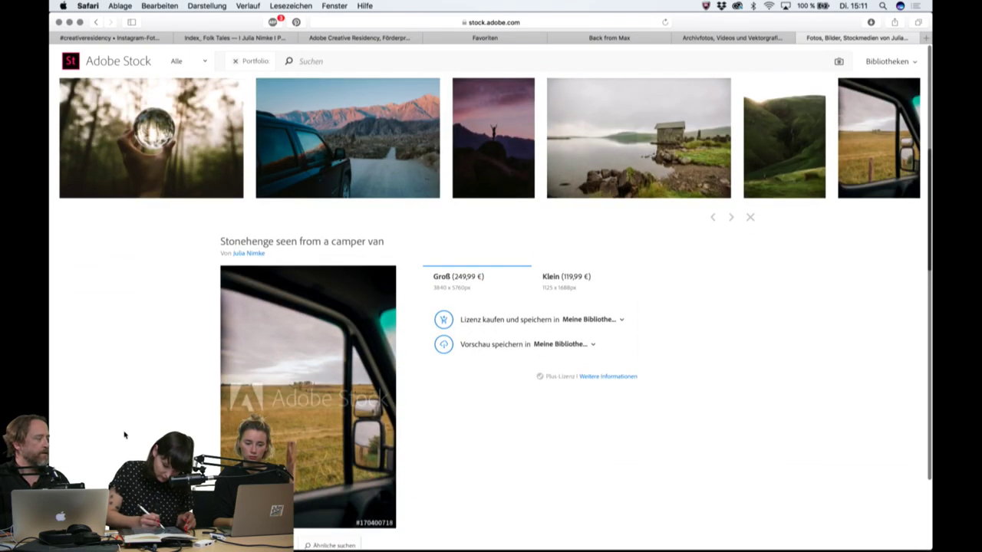
left_click(786, 157)
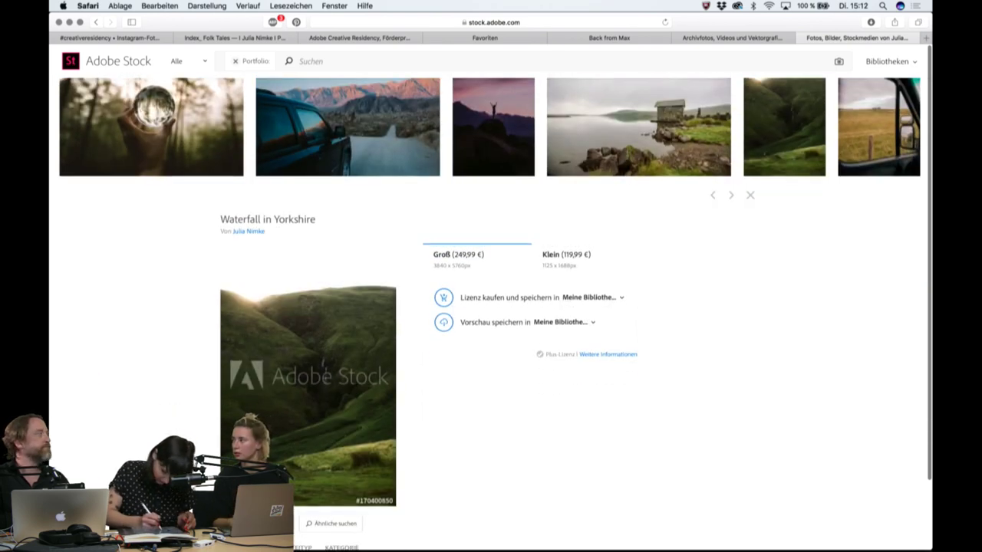
scroll(770, 332, "up", 3)
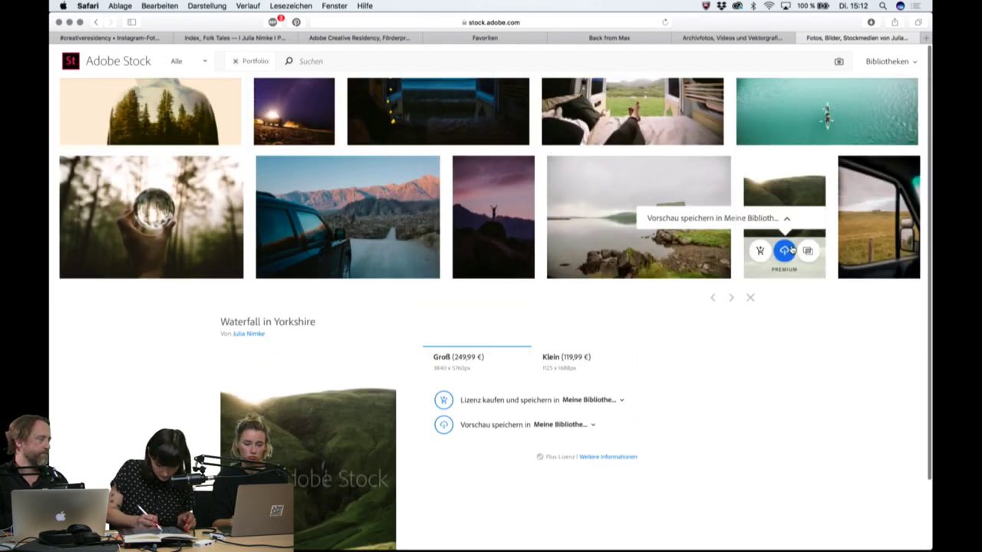
left_click(784, 252)
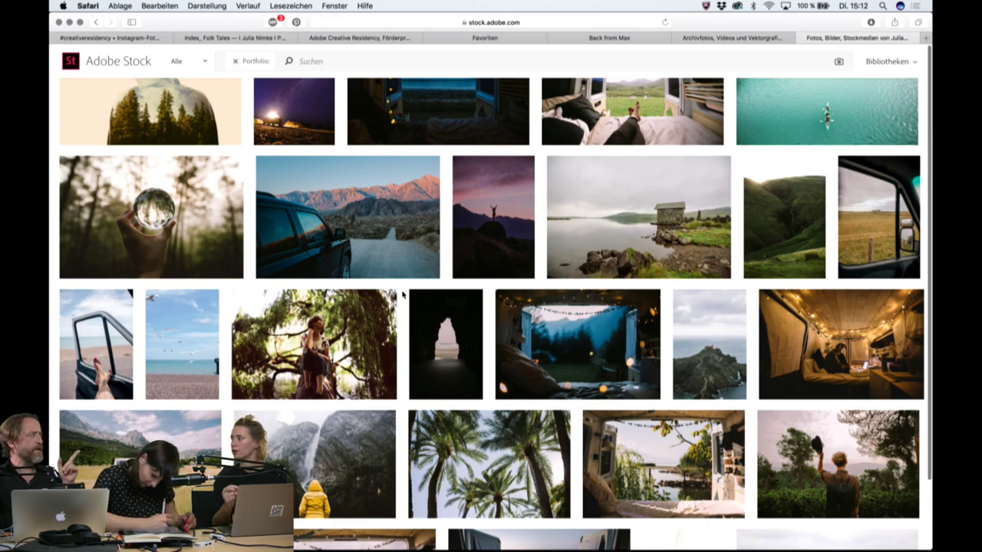
scroll(402, 294, "up", 5)
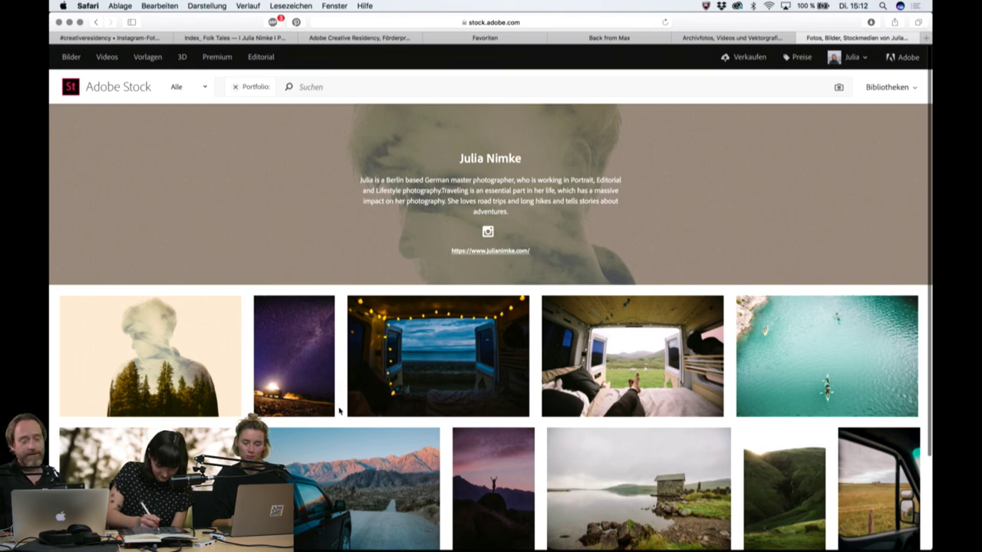
scroll(339, 411, "down", 10)
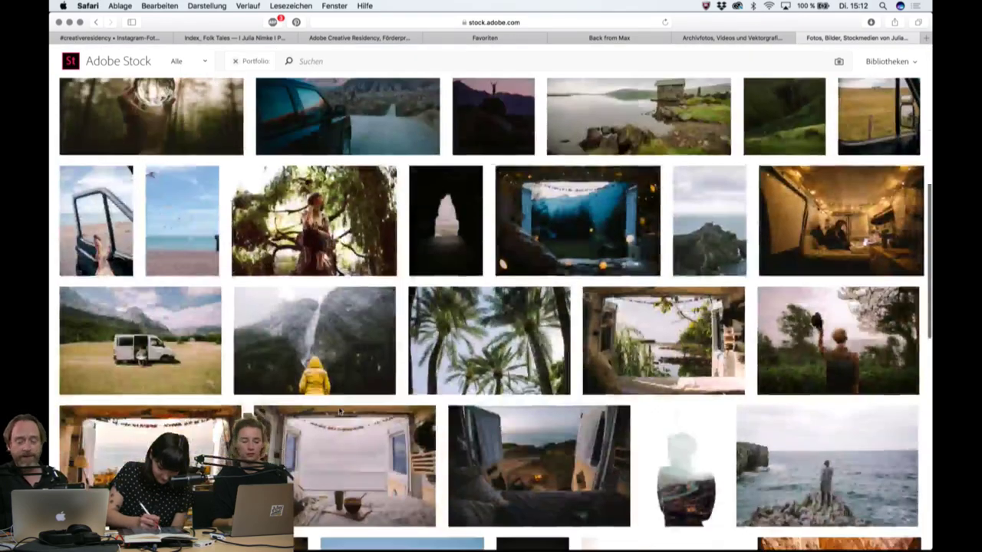
scroll(401, 345, "up", 1)
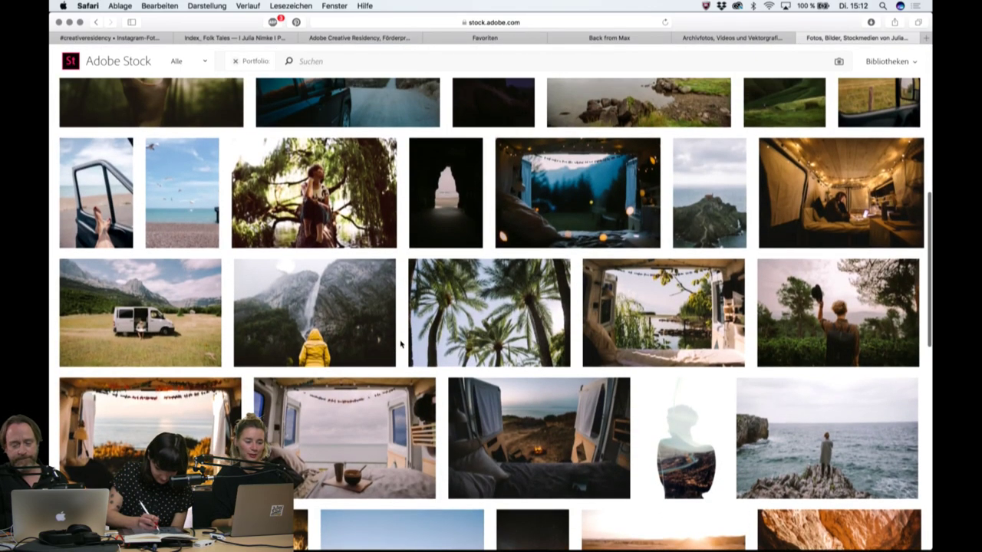
scroll(400, 345, "up", 2)
scroll(401, 345, "up", 2)
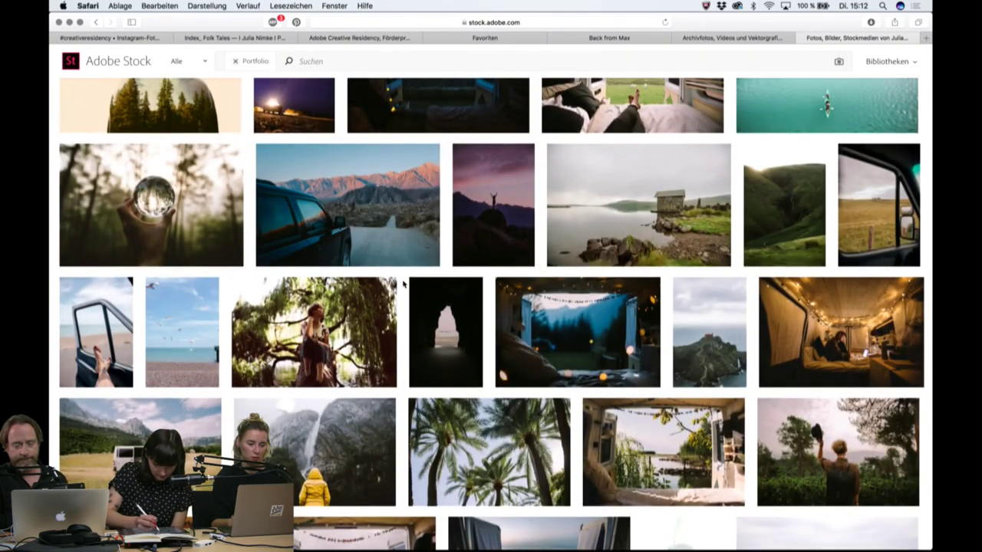
scroll(404, 292, "up", 5)
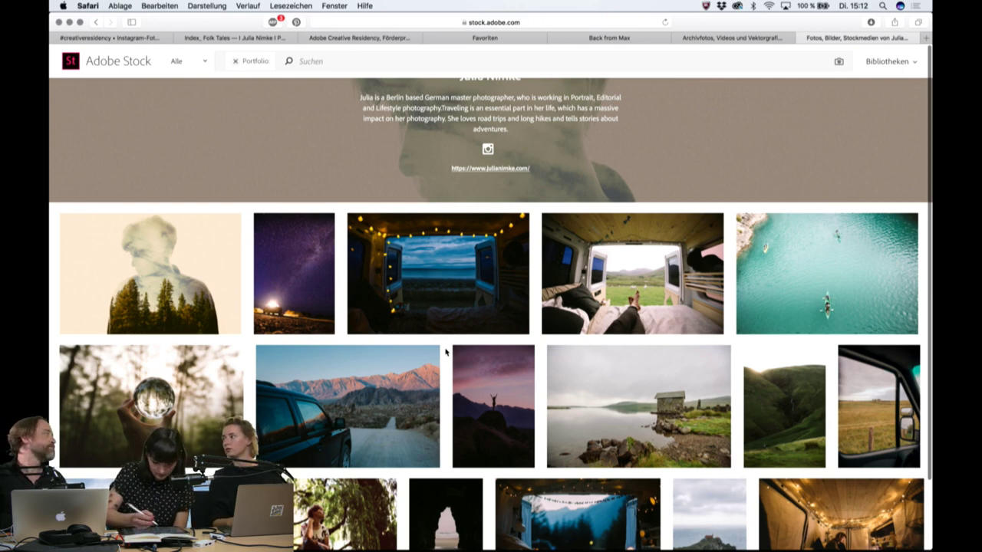
scroll(445, 352, "up", 1)
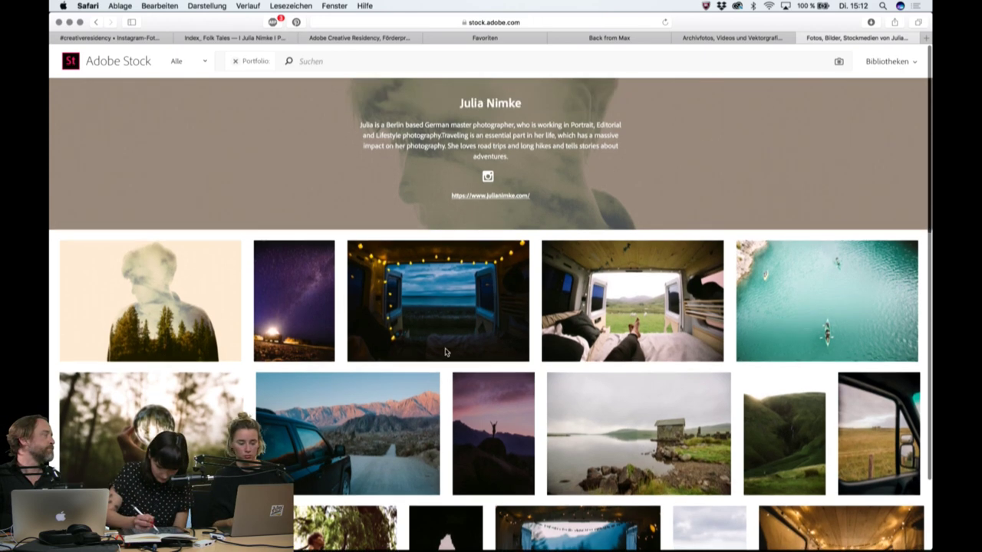
scroll(437, 349, "up", 2)
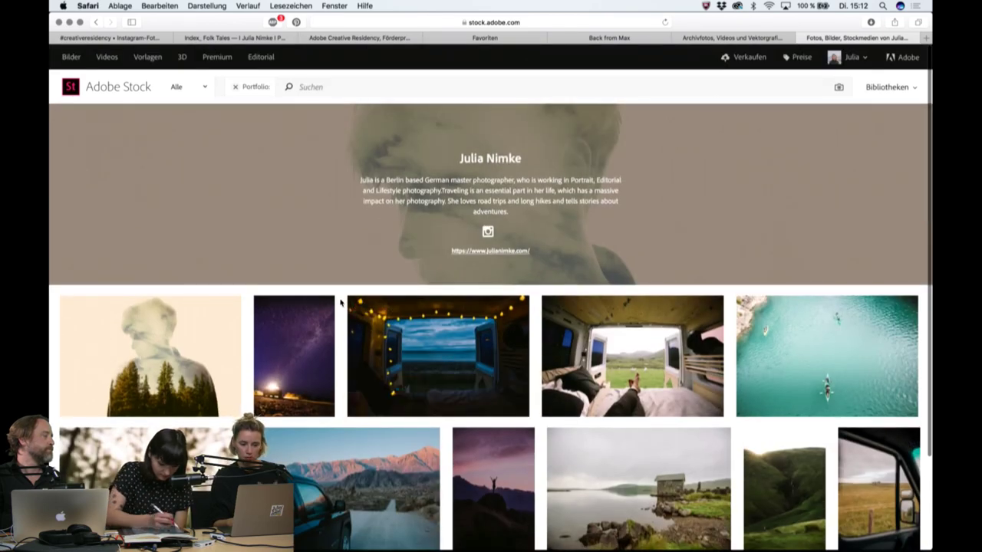
scroll(491, 322, "down", 5)
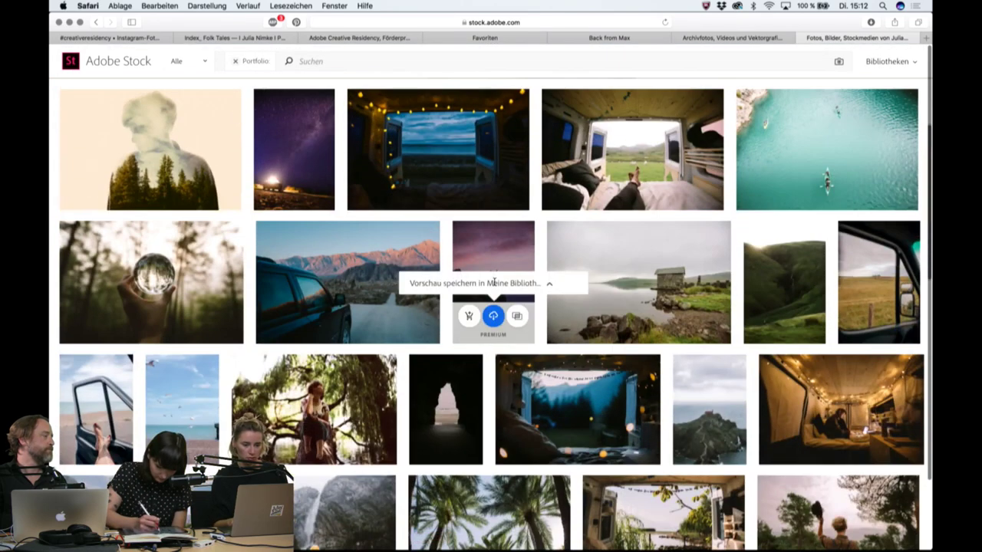
scroll(500, 233, "down", 1)
left_click(500, 233)
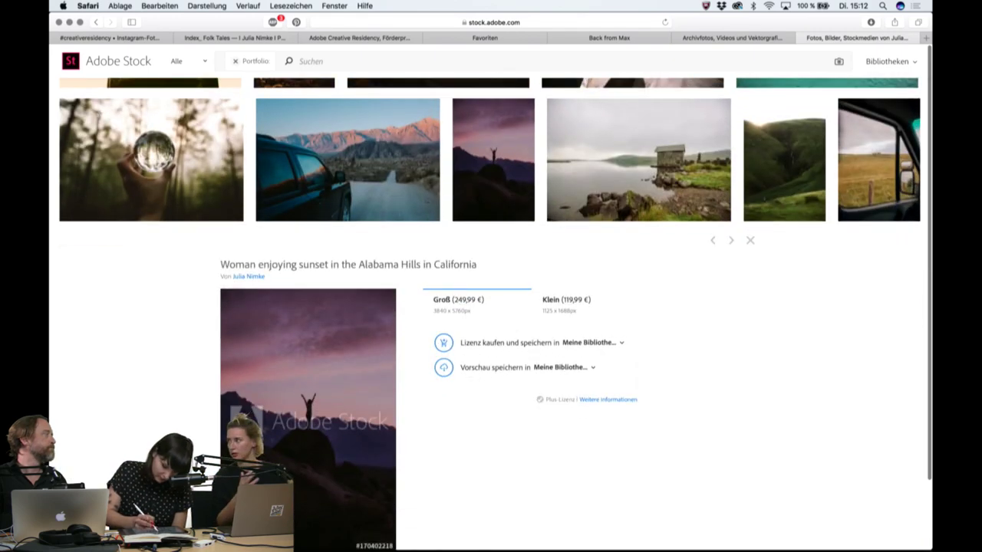
scroll(593, 325, "down", 1)
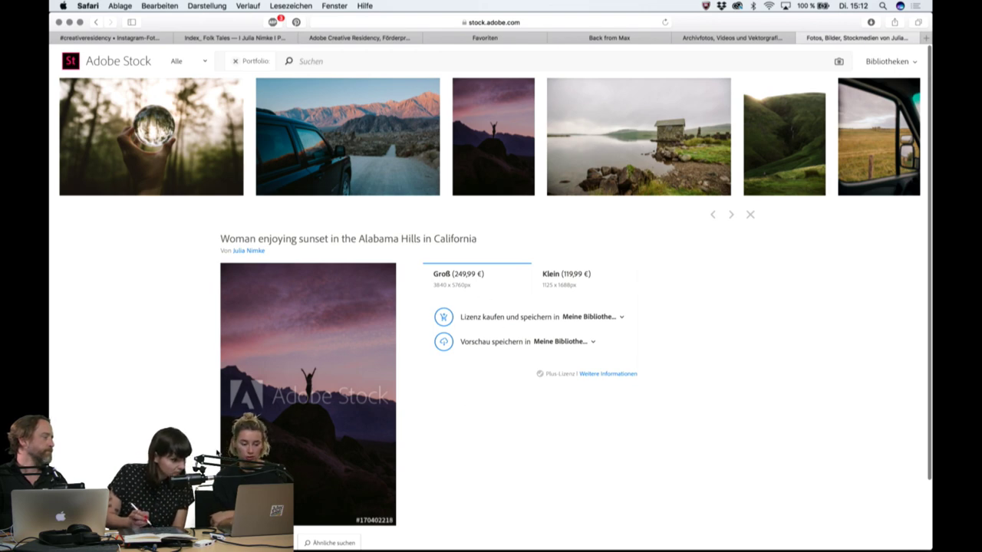
scroll(491, 345, "down", 2)
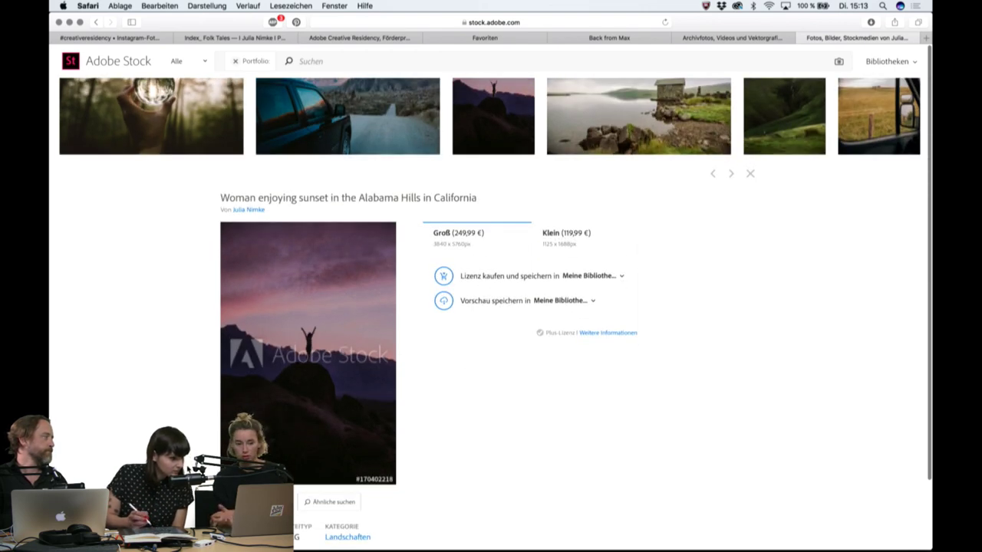
scroll(491, 307, "down", 1)
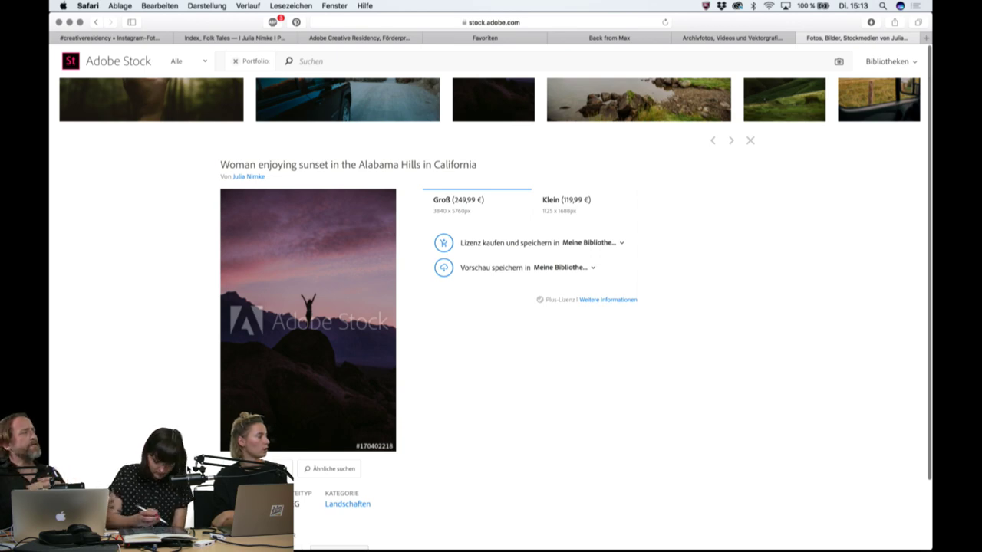
scroll(477, 173, "up", 3)
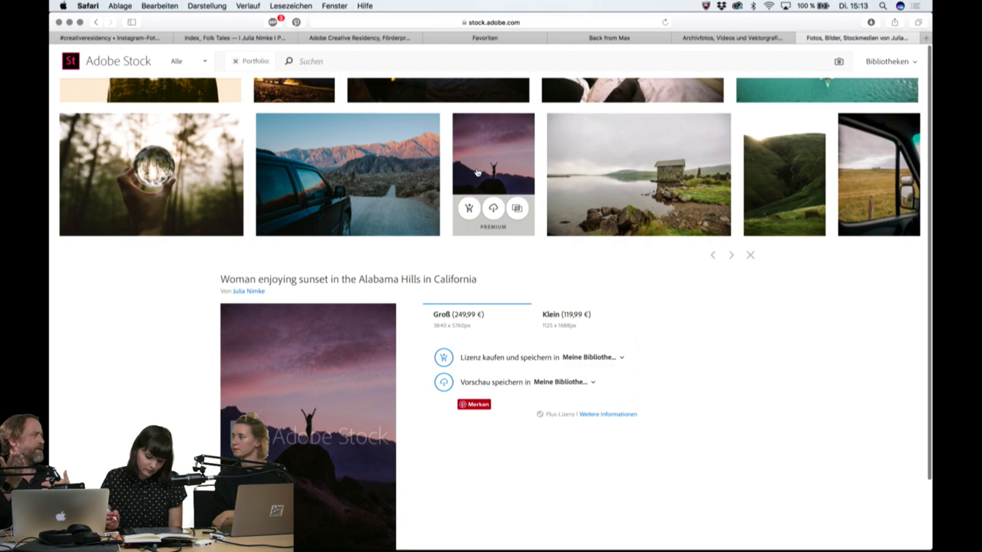
left_click(476, 173)
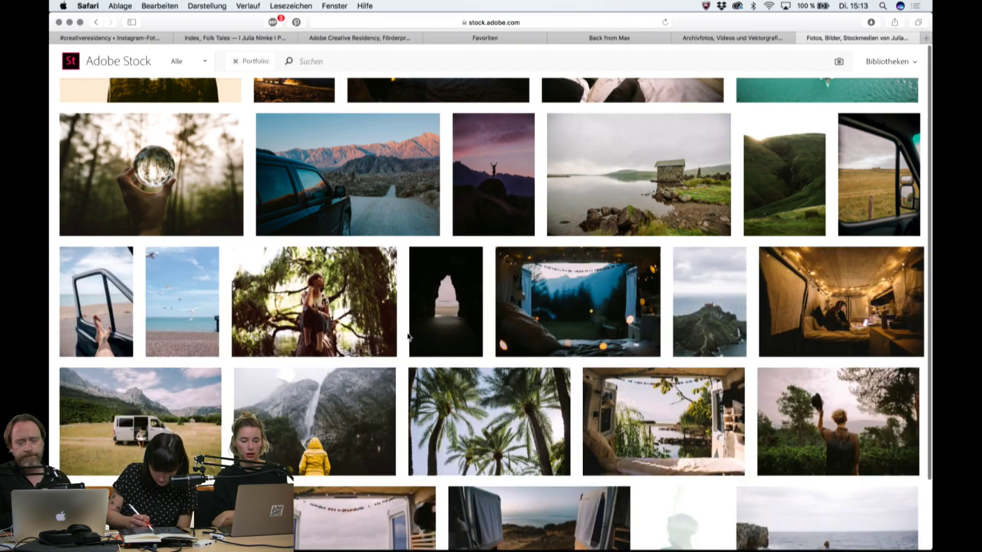
scroll(400, 352, "down", 2)
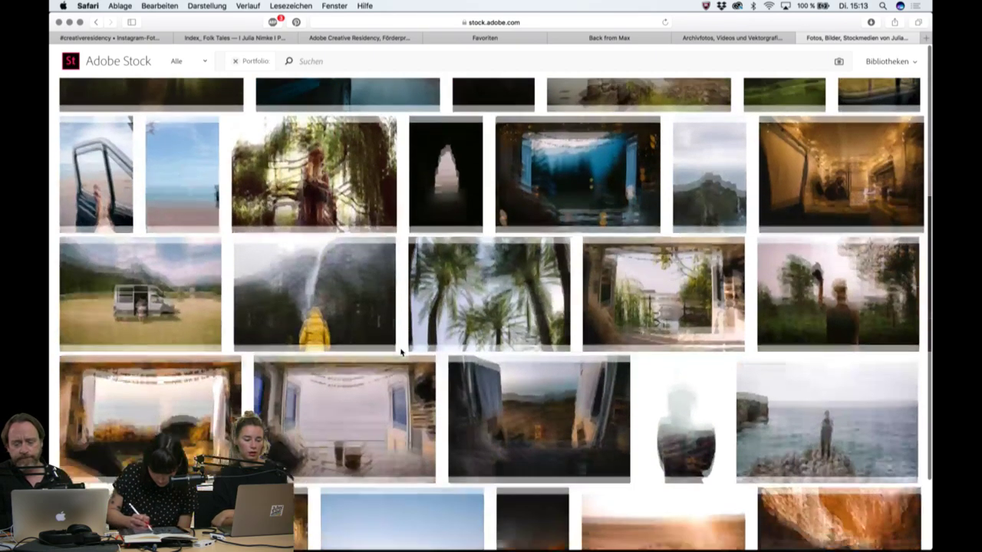
scroll(399, 368, "down", 3)
scroll(398, 399, "down", 3)
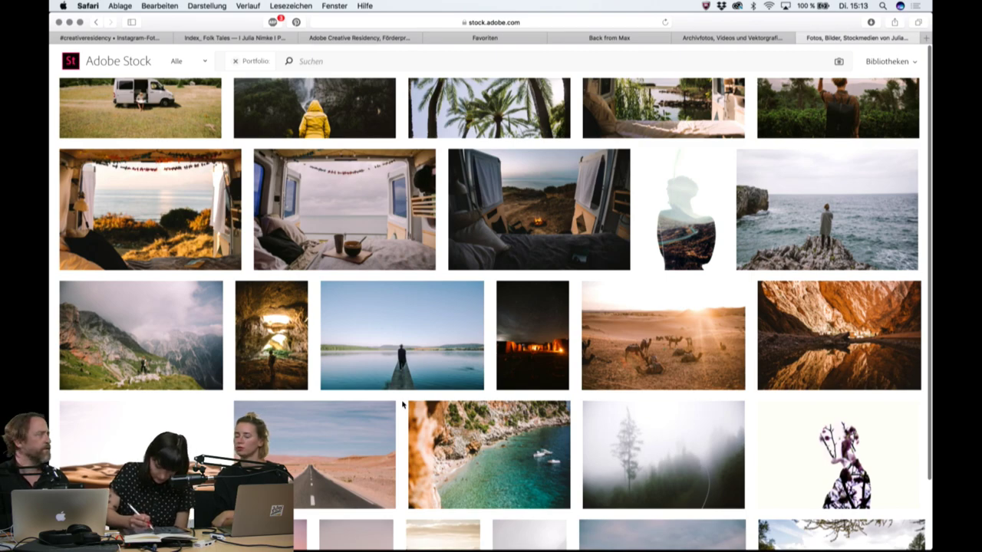
scroll(402, 404, "up", 5)
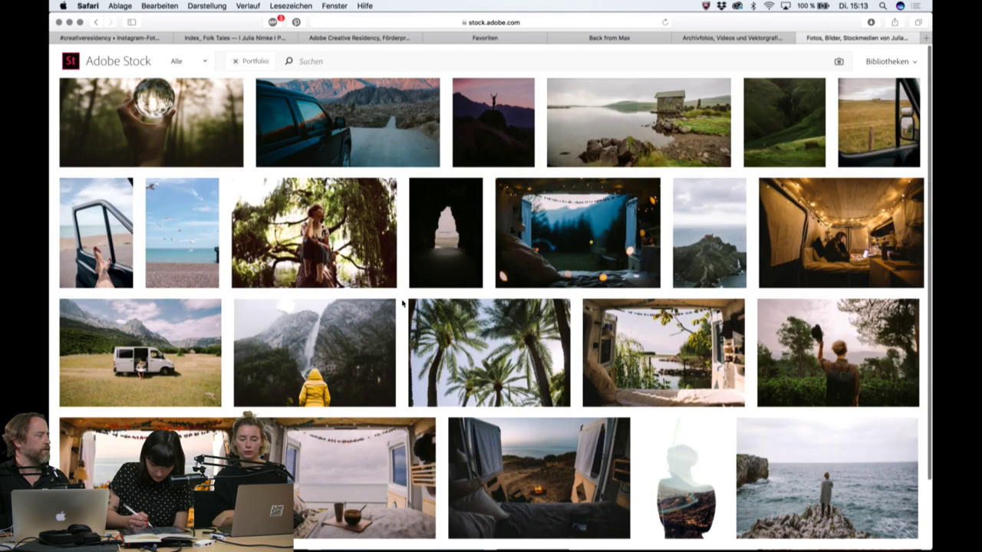
scroll(402, 304, "up", 6)
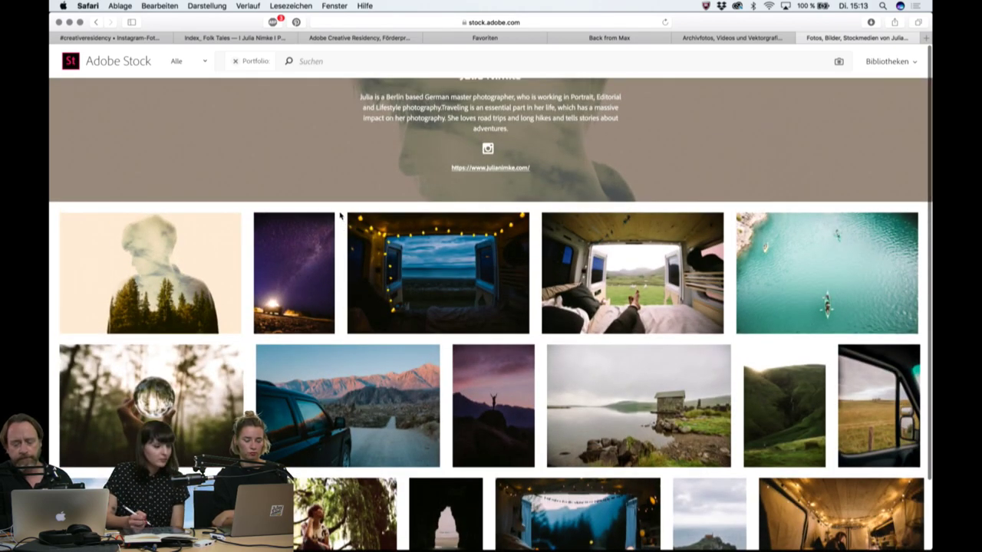
scroll(340, 216, "up", 1)
scroll(340, 216, "up", 2)
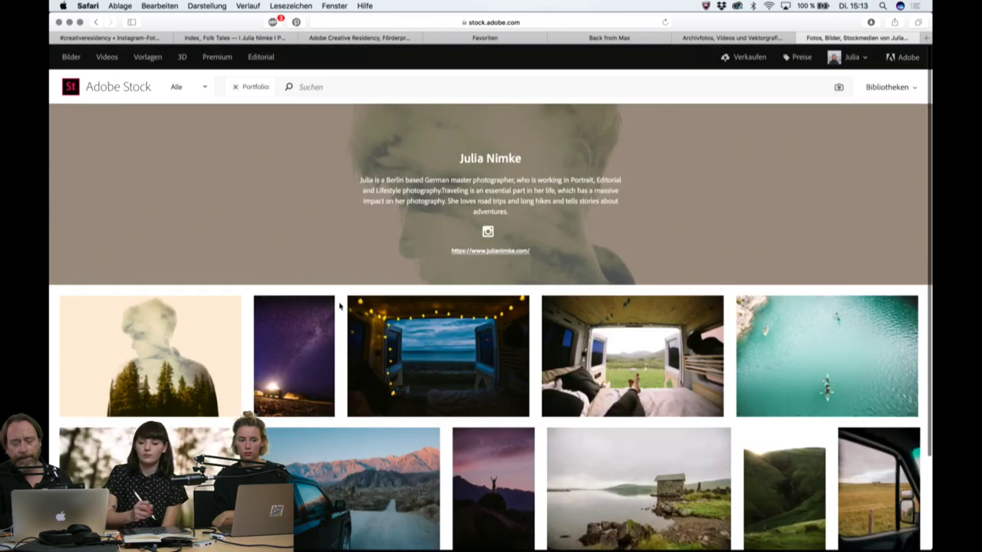
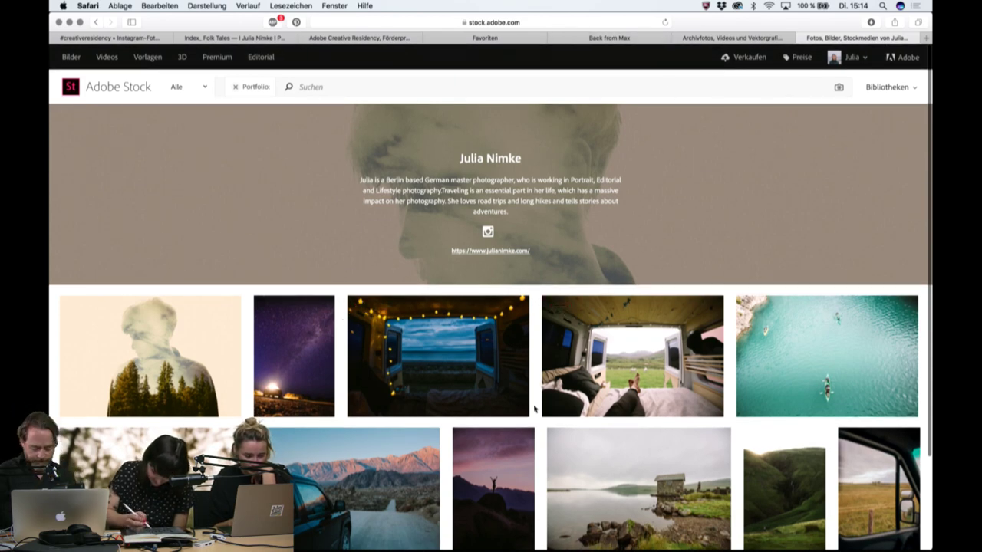
Browse the photographer's travel and van-life photos on Adobe Stock, then switch to Lightroom.
scroll(534, 409, "down", 5)
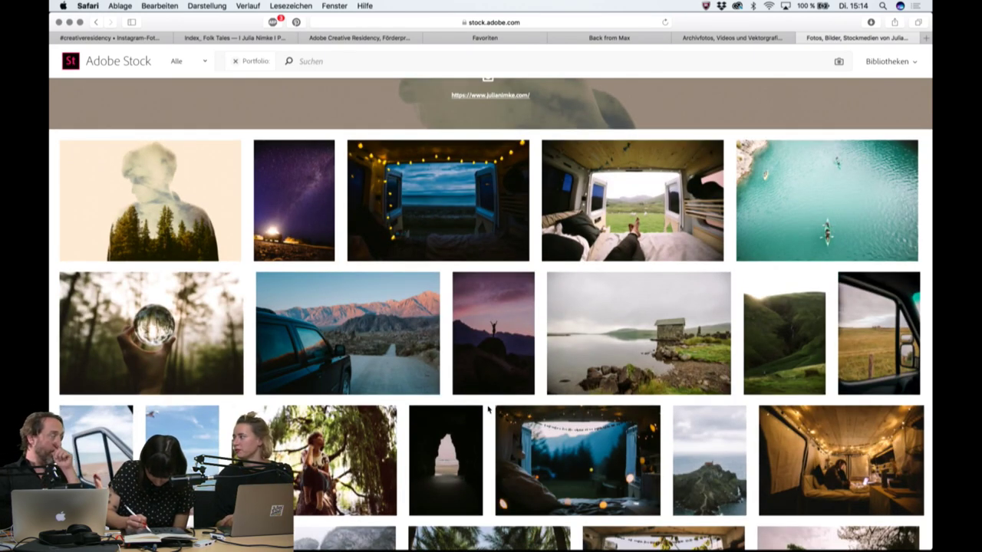
scroll(488, 410, "down", 2)
scroll(475, 405, "down", 3)
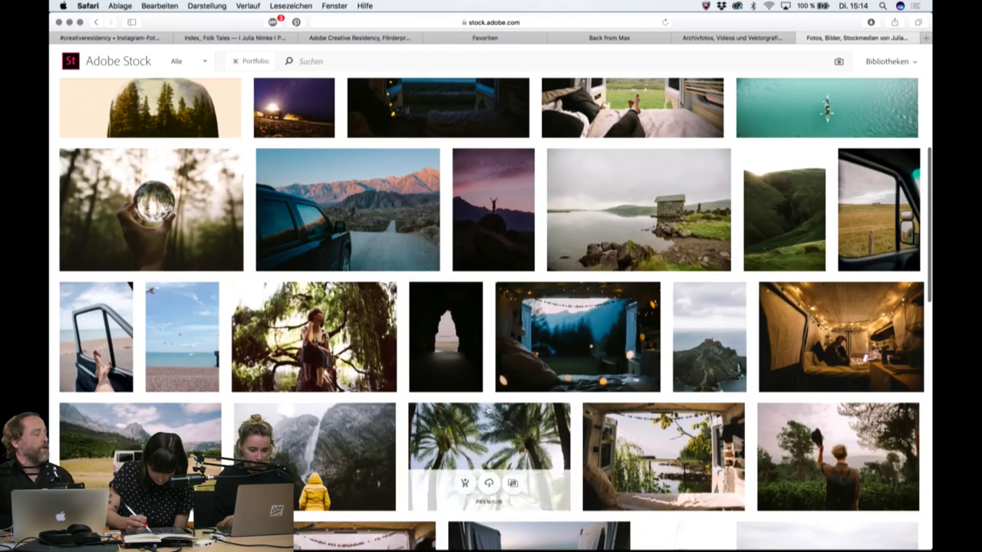
scroll(460, 399, "down", 3)
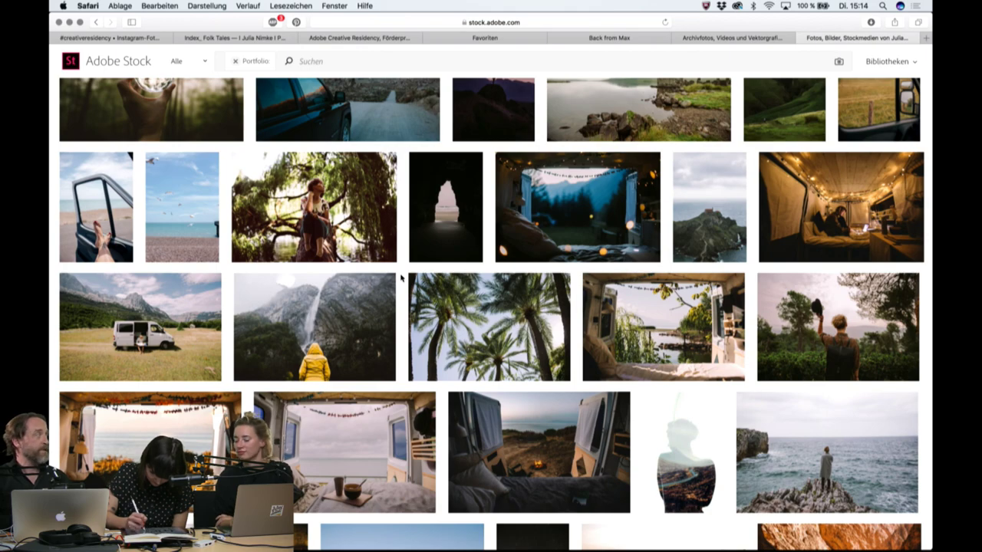
scroll(401, 279, "down", 3)
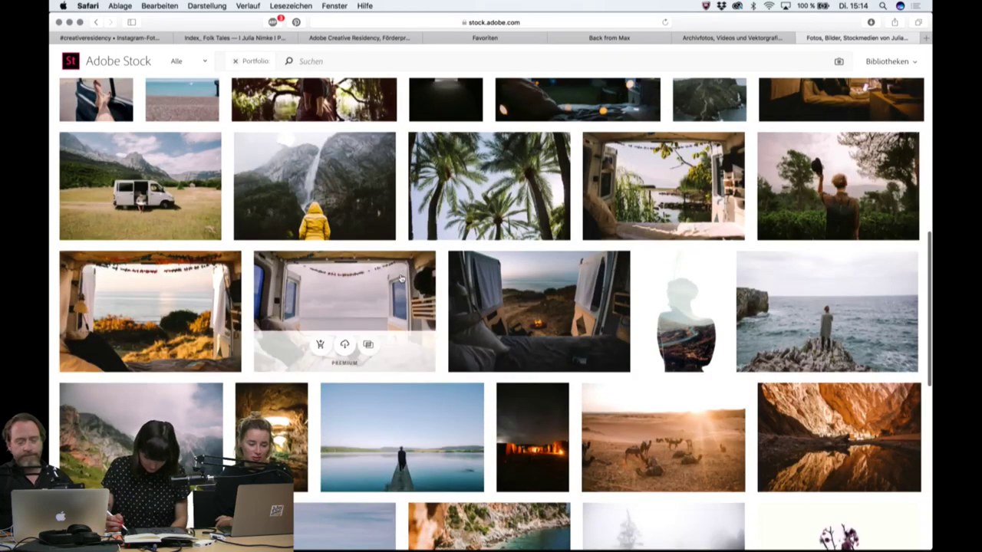
scroll(395, 368, "down", 3)
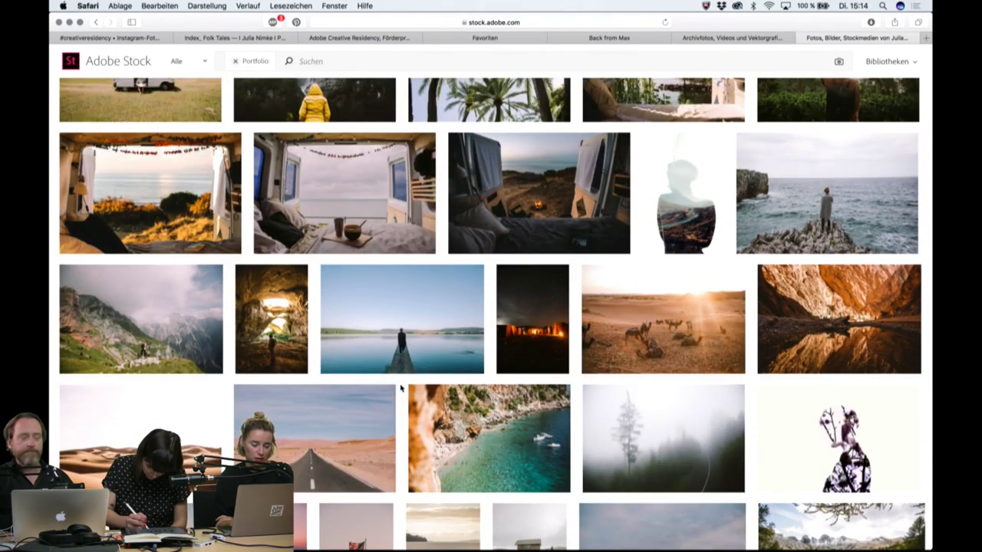
mouse_move(549, 527)
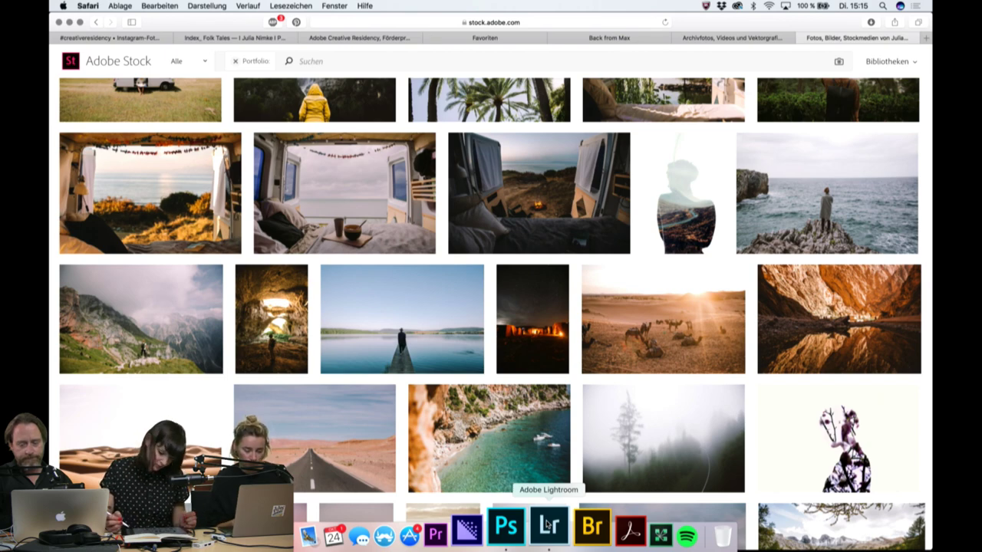
left_click(547, 525)
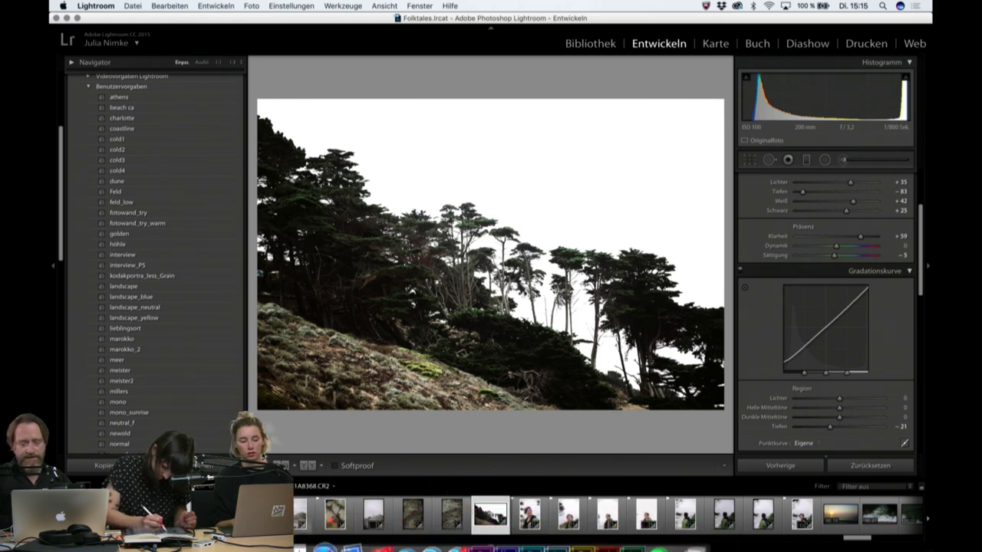
Collapse the Protokoll history section and return to the Kalifornien folder's Library grid.
scroll(223, 419, "down", 5)
scroll(223, 419, "down", 5)
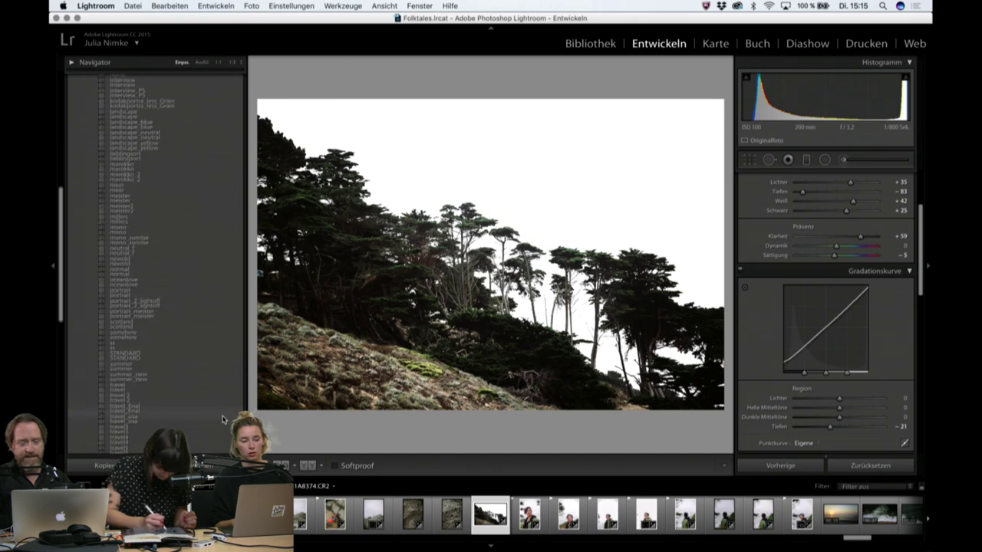
scroll(223, 418, "down", 4)
scroll(223, 418, "down", 3)
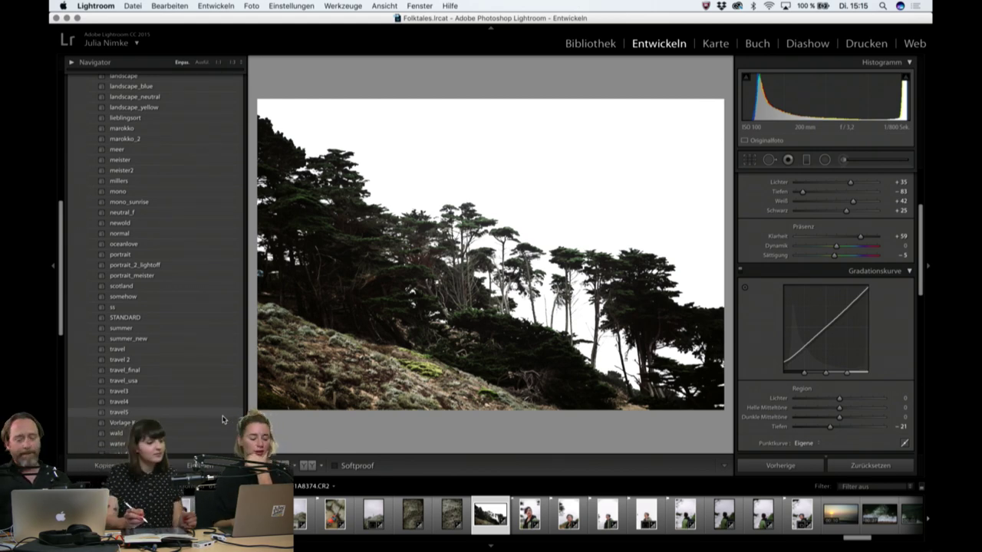
scroll(223, 419, "down", 3)
scroll(223, 419, "down", 3)
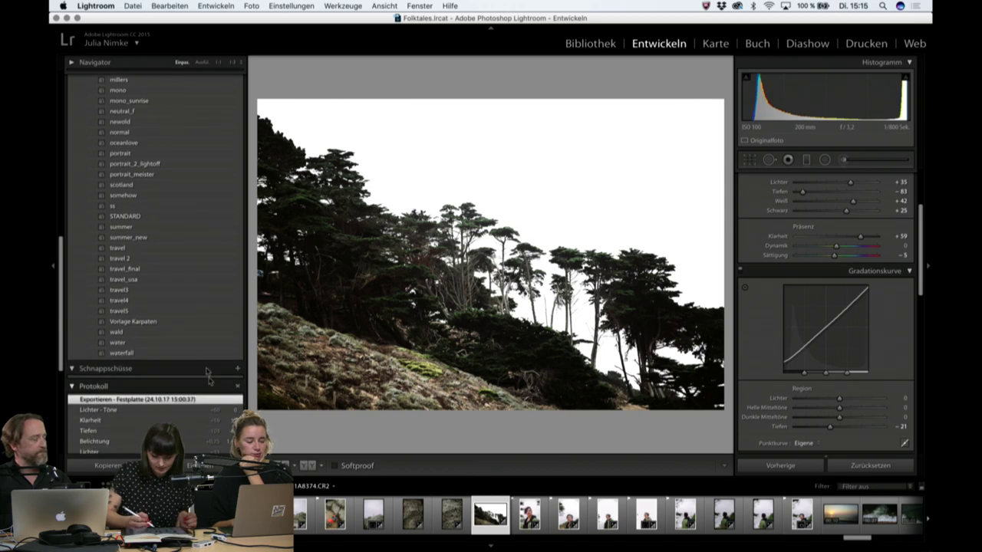
left_click(217, 392)
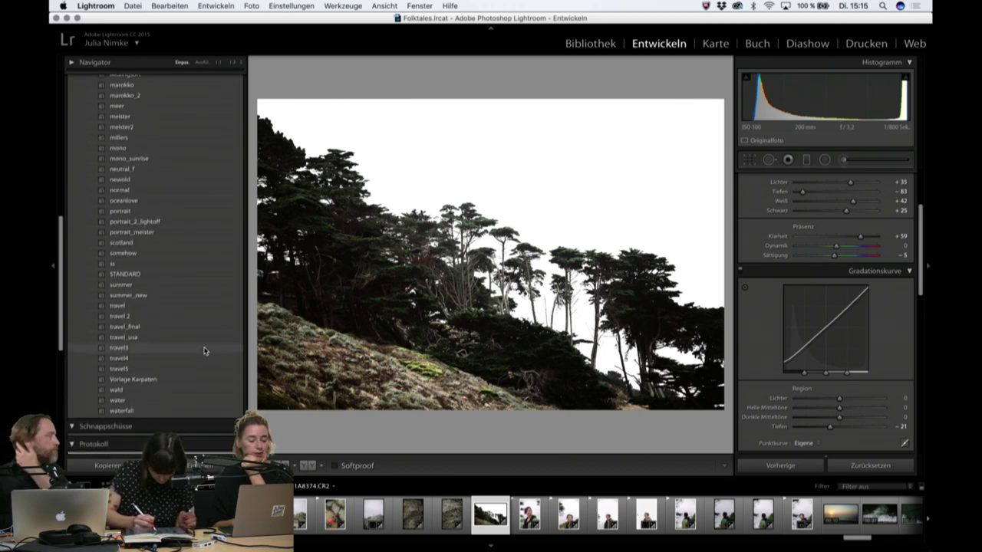
scroll(204, 350, "up", 1)
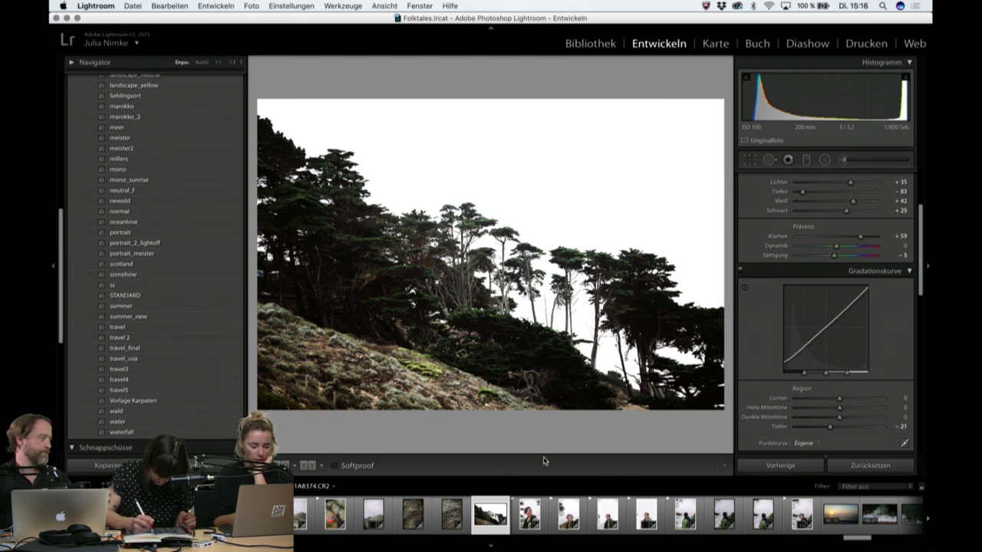
key("g")
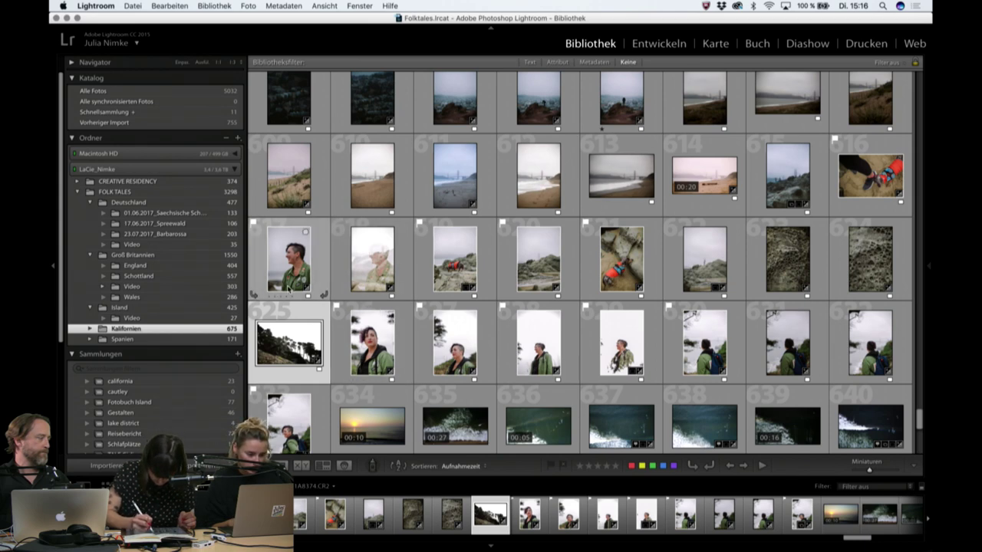
Open the smiling woman's green-jacket profile portrait in the Develop module.
double_click(296, 270)
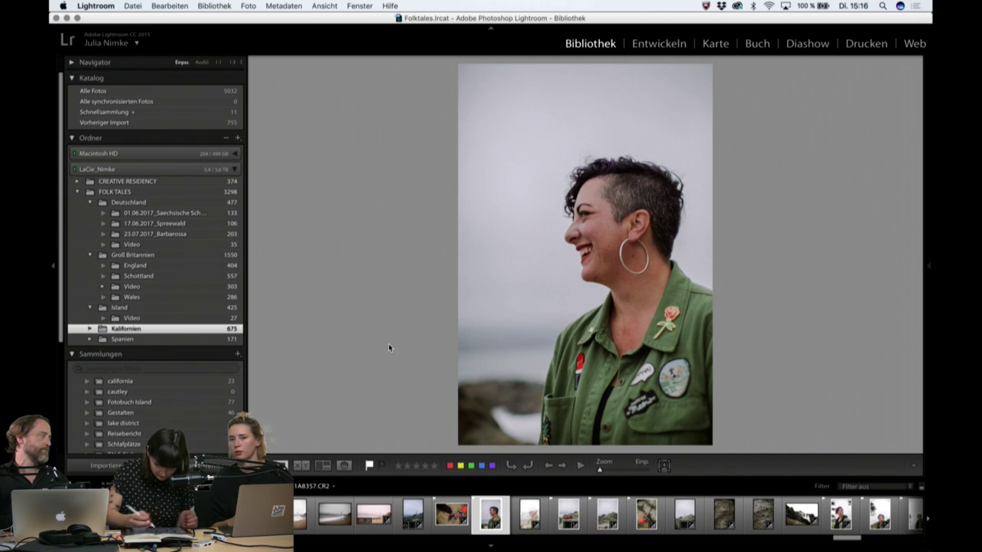
key("d")
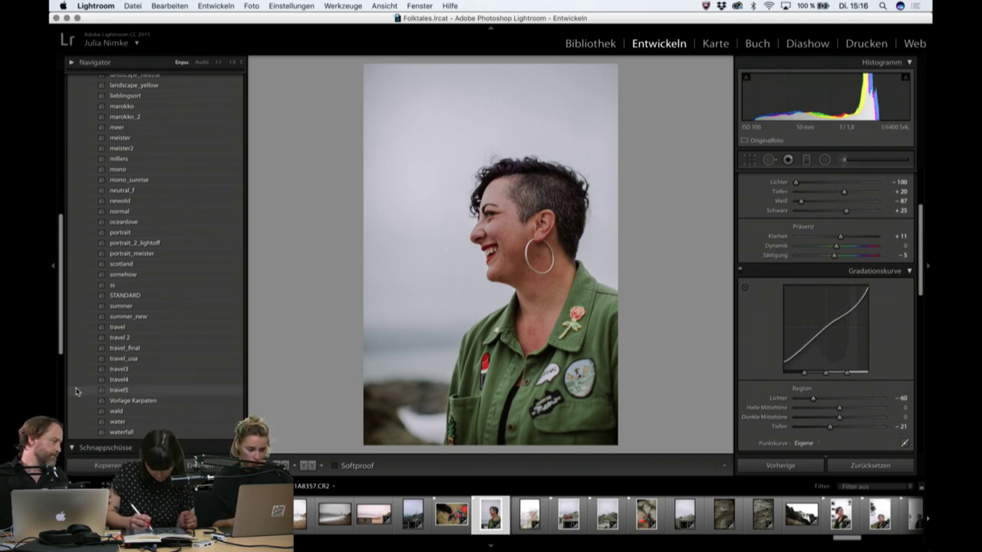
scroll(152, 392, "down", 5)
left_click(175, 287)
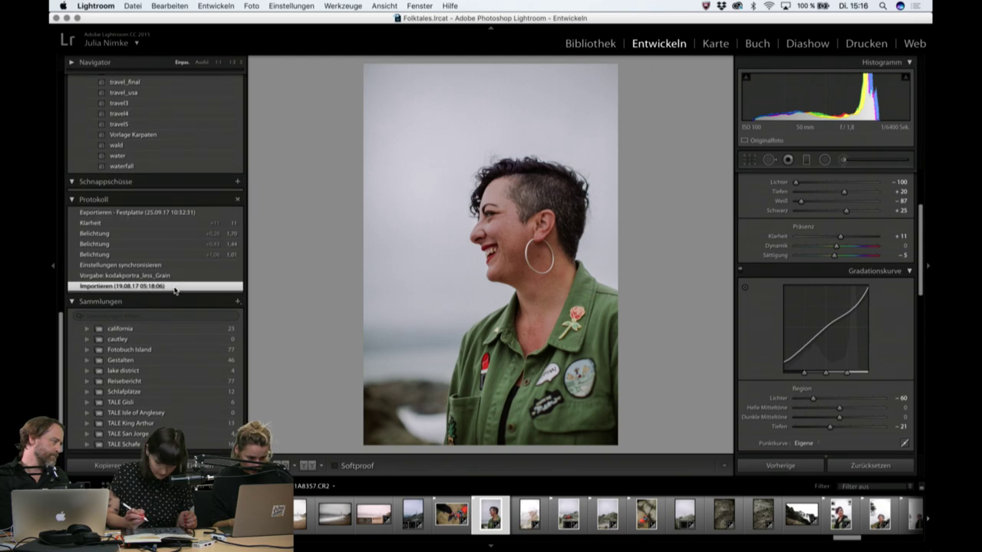
scroll(175, 291, "up", 3)
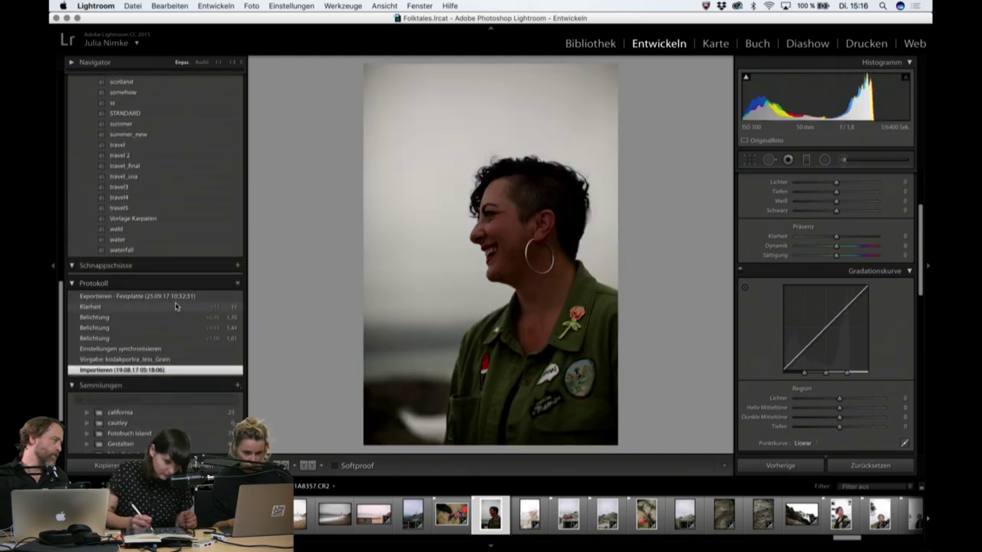
left_click(175, 299)
scroll(193, 337, "up", 3)
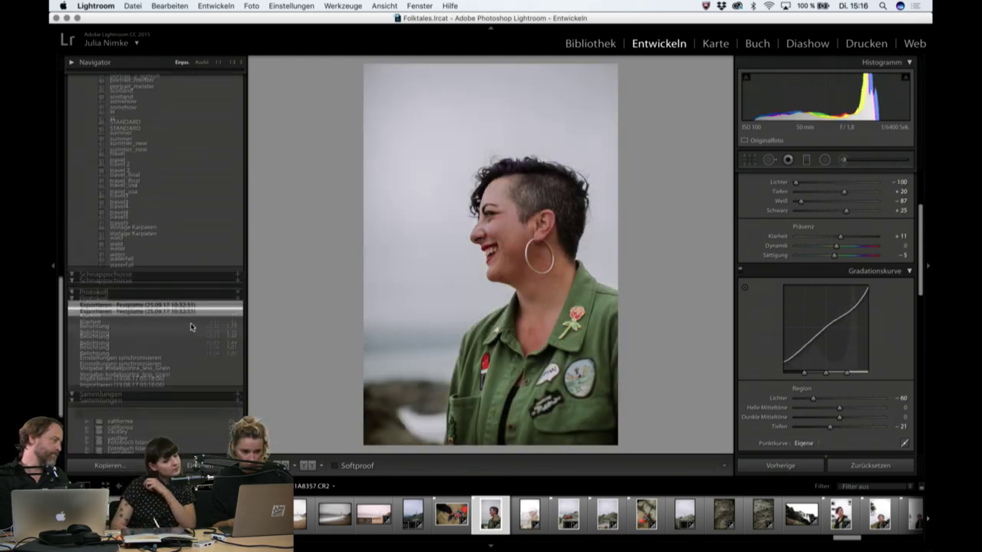
scroll(193, 338, "up", 2)
scroll(193, 337, "up", 1)
scroll(193, 338, "up", 1)
scroll(193, 338, "up", 1)
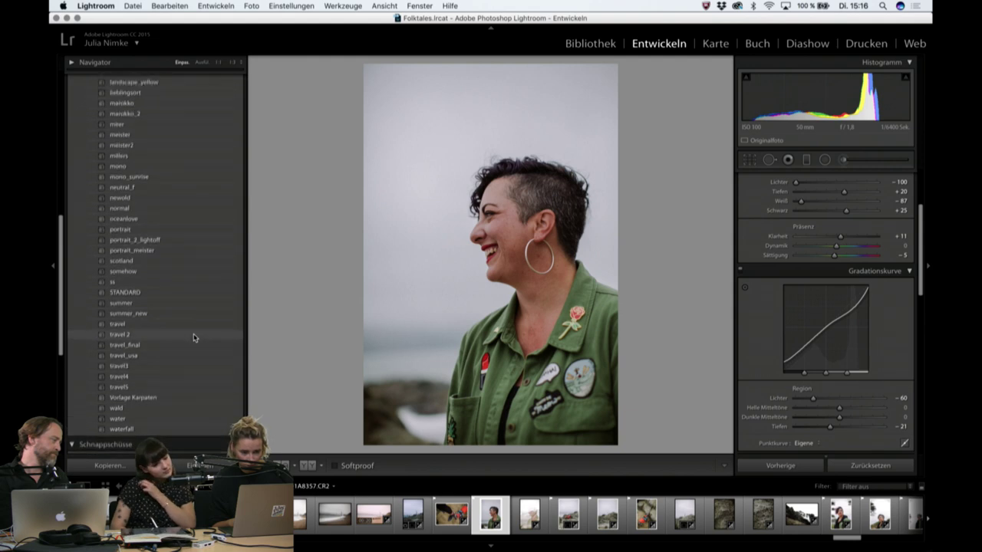
scroll(193, 338, "up", 1)
scroll(193, 337, "down", 1)
scroll(193, 337, "down", 1)
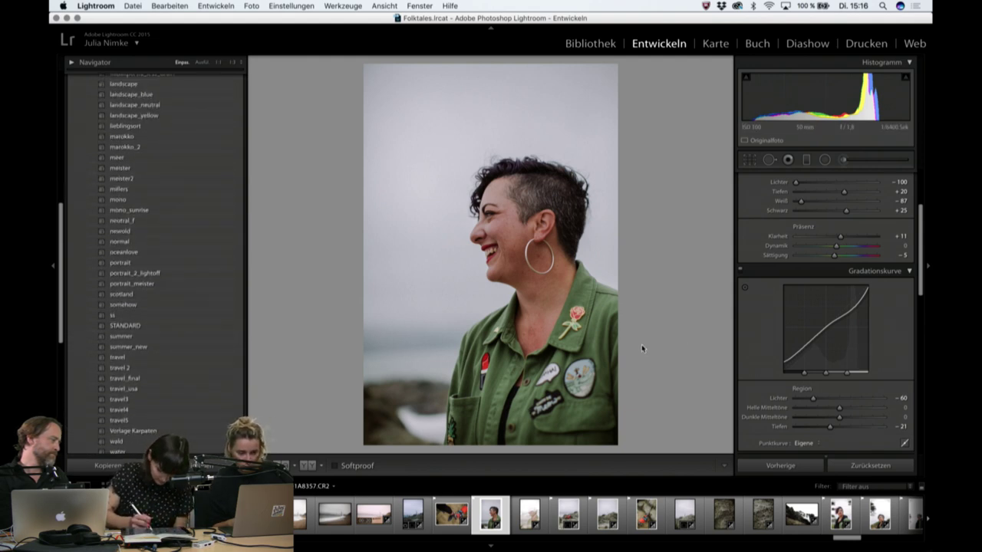
scroll(754, 372, "down", 2)
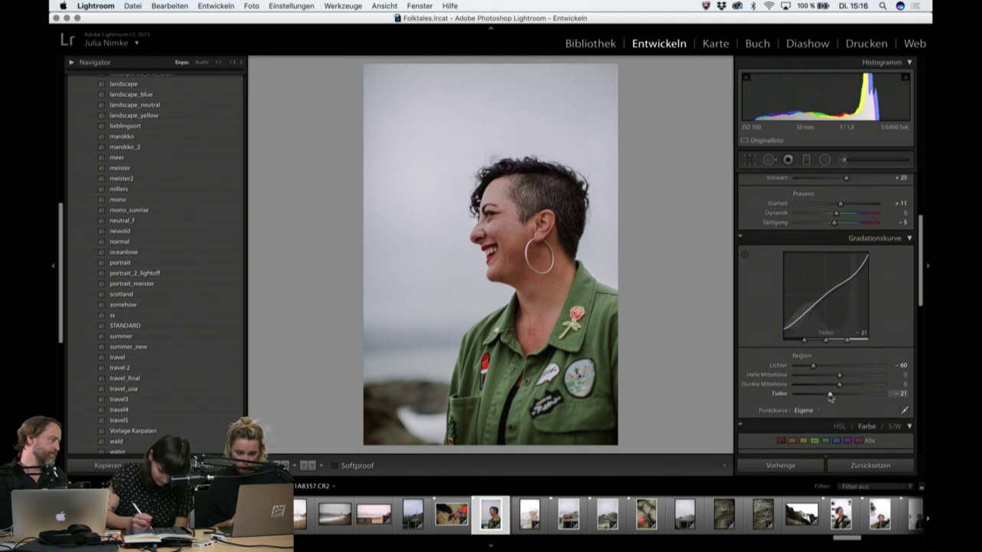
scroll(767, 425, "up", 5)
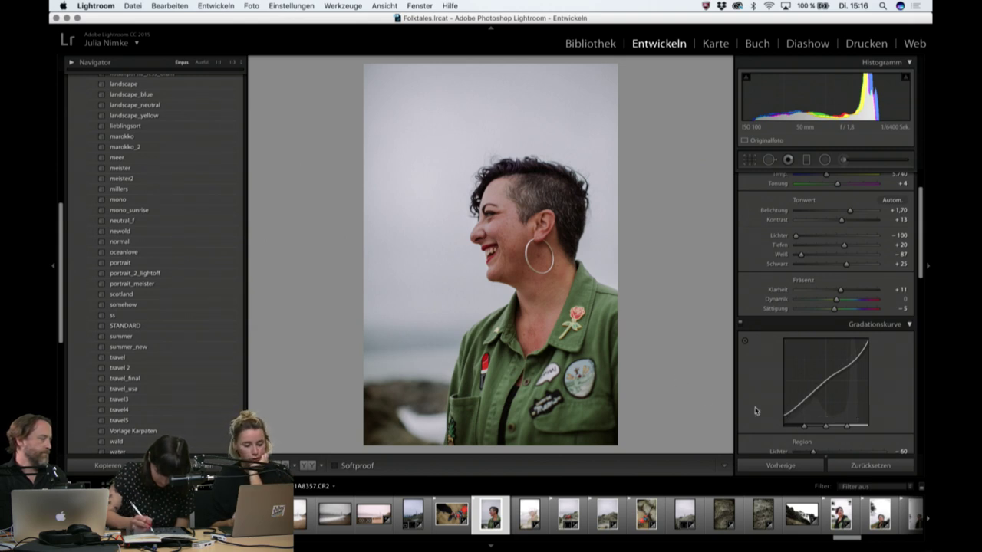
scroll(755, 410, "down", 3)
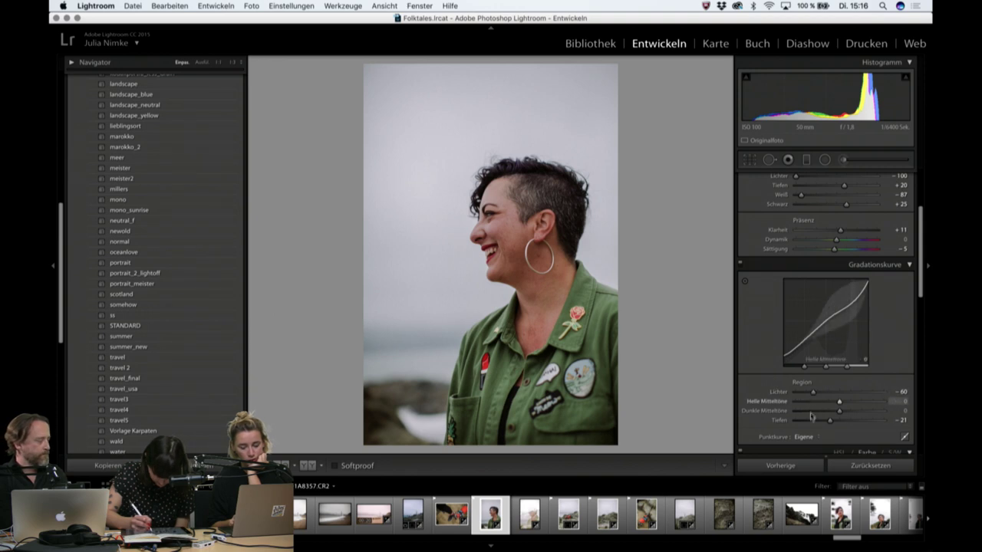
scroll(750, 364, "up", 3)
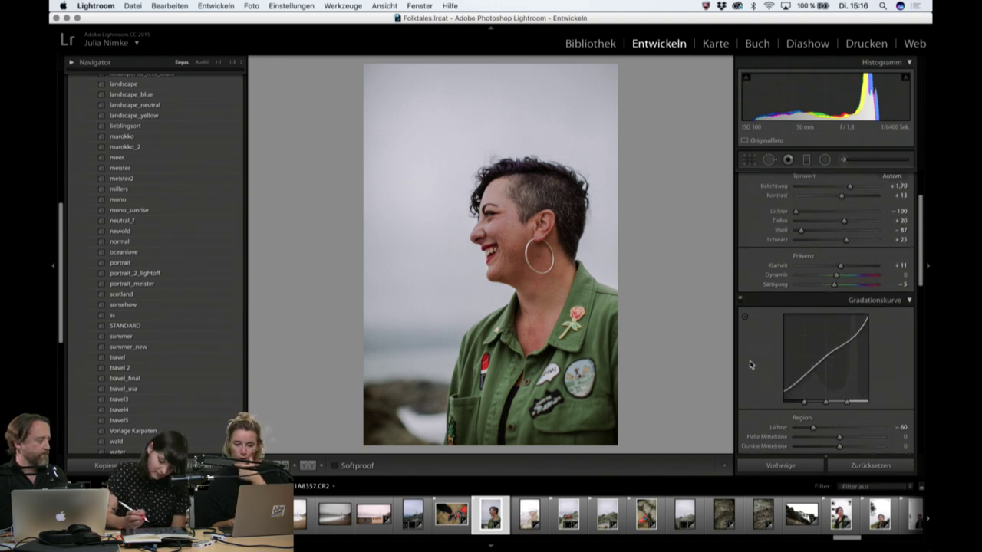
scroll(750, 364, "up", 1)
scroll(750, 364, "up", 1)
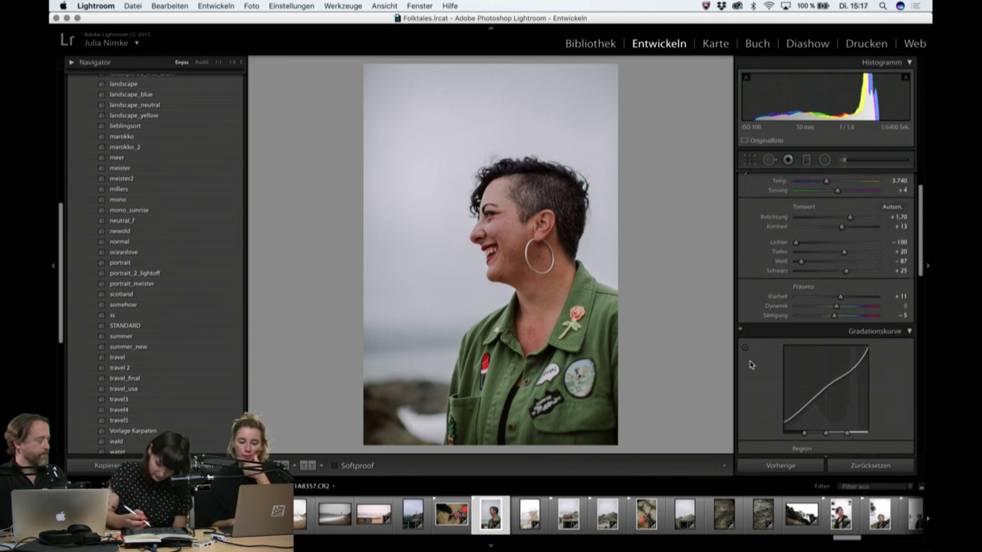
Switch the Library grid to the Island folder and open the dark mountain photo full size.
key("g")
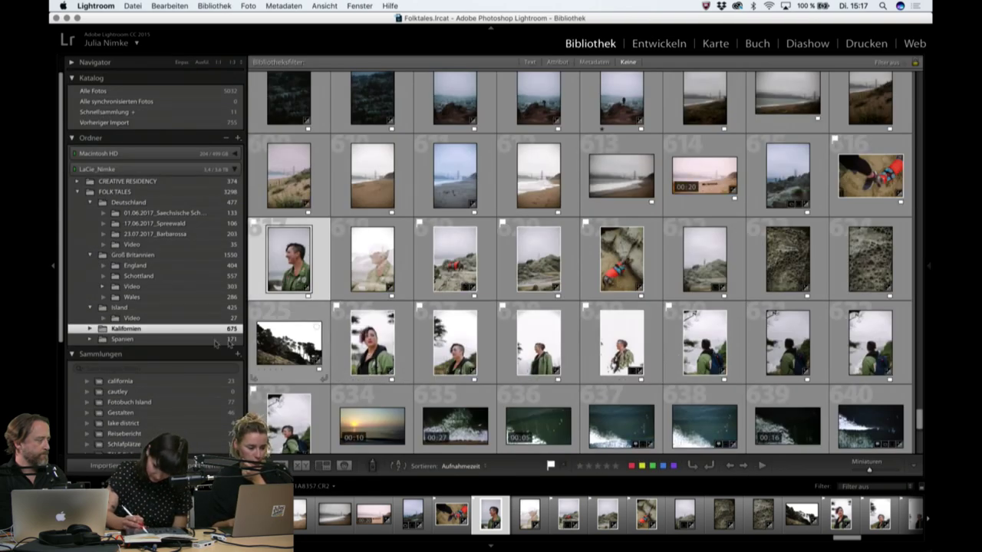
scroll(520, 326, "down", 2)
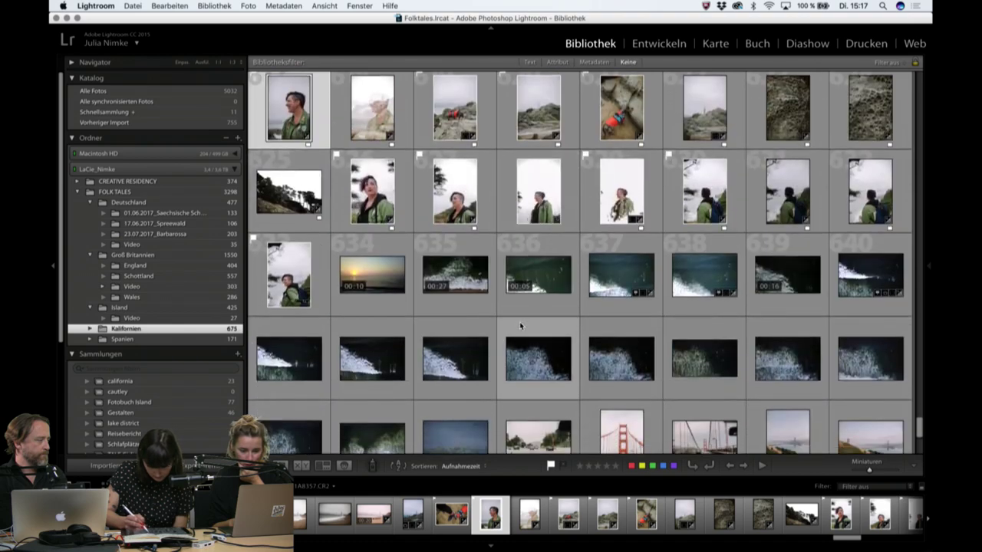
scroll(520, 326, "down", 1)
scroll(520, 326, "down", 1)
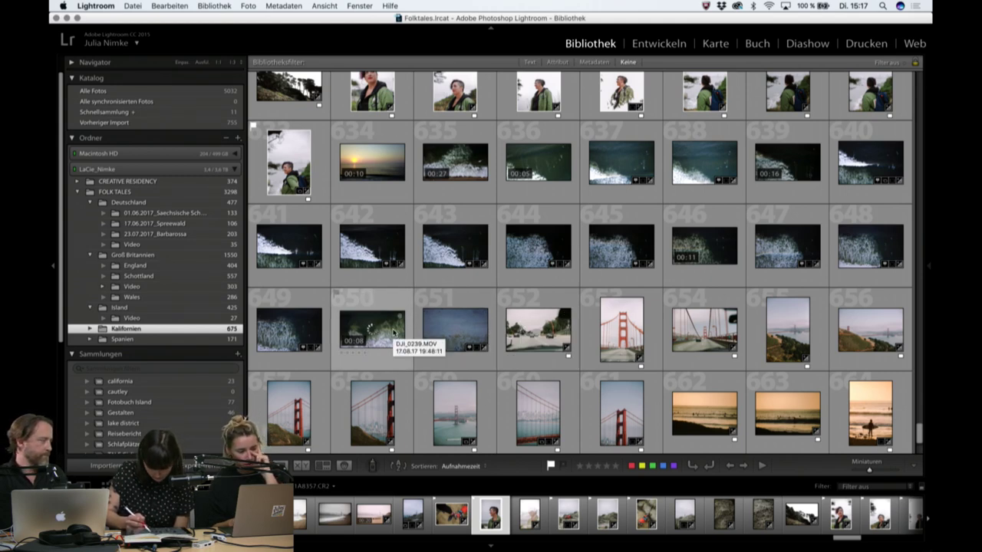
left_click(183, 310)
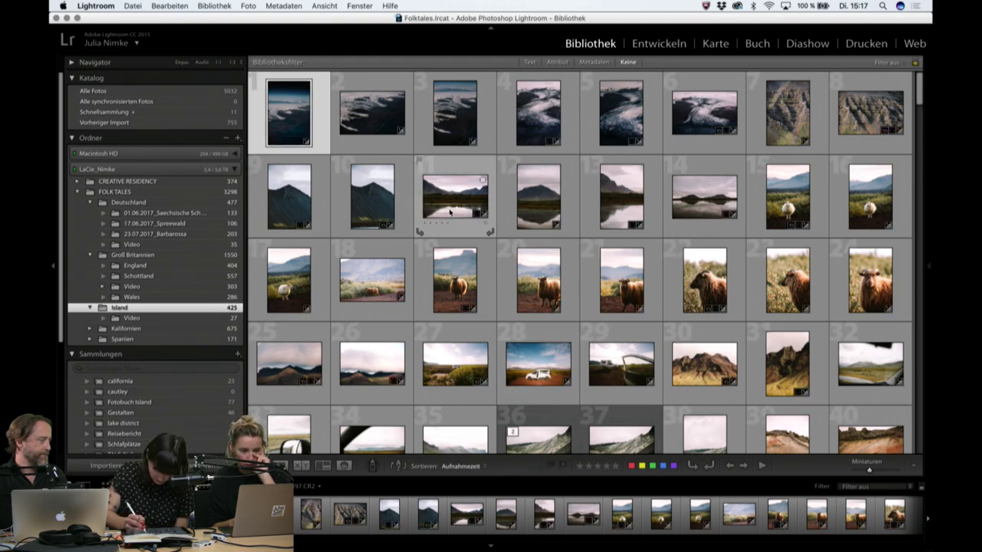
double_click(366, 202)
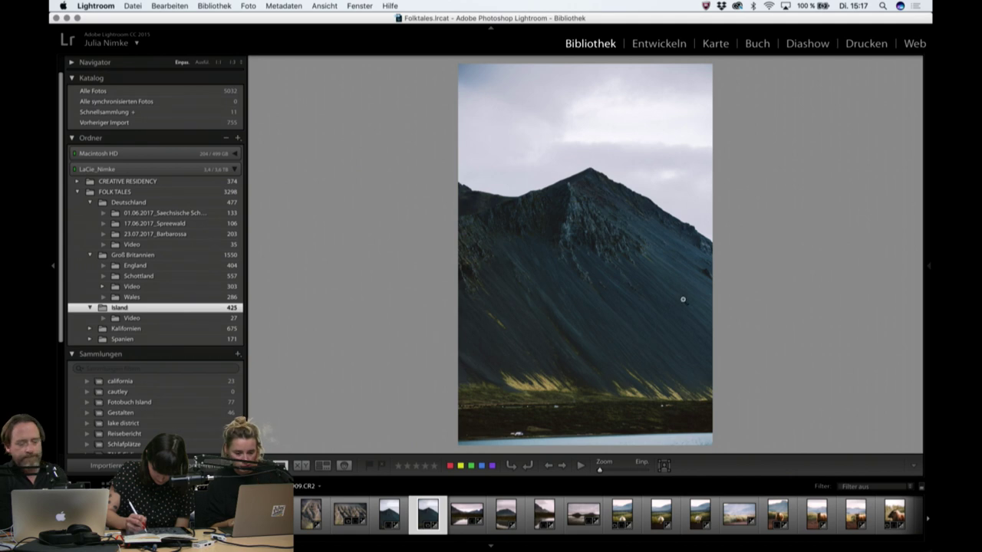
key("d")
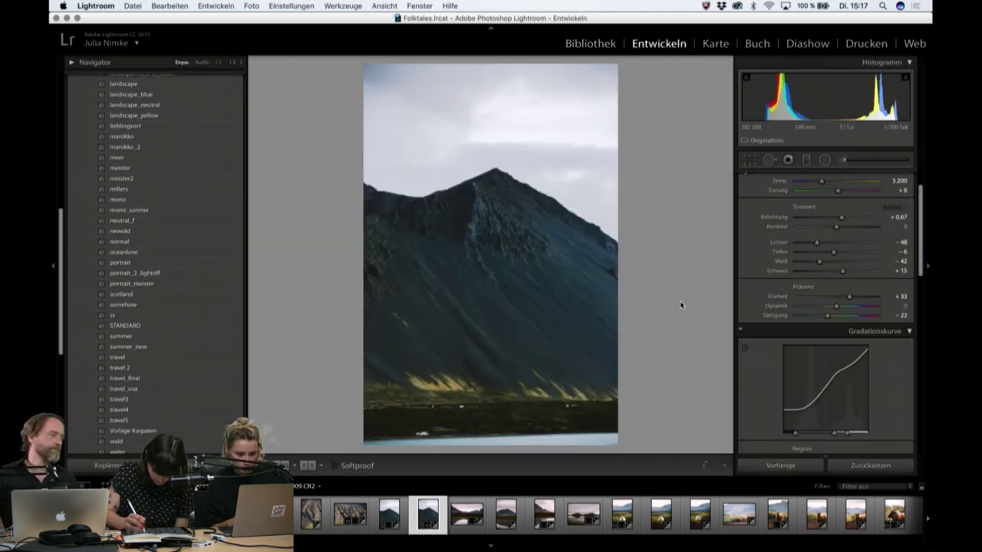
scroll(796, 325, "down", 3)
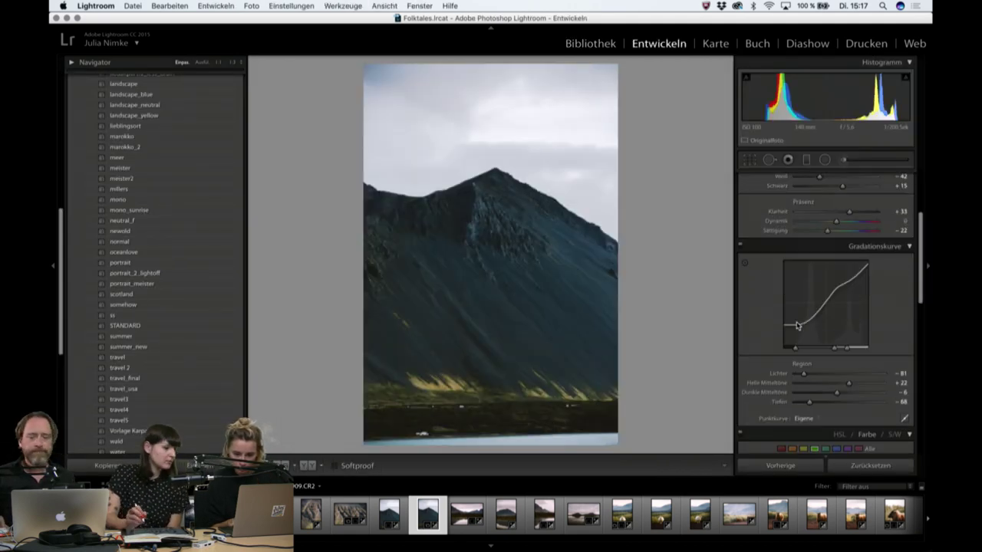
scroll(795, 325, "up", 2)
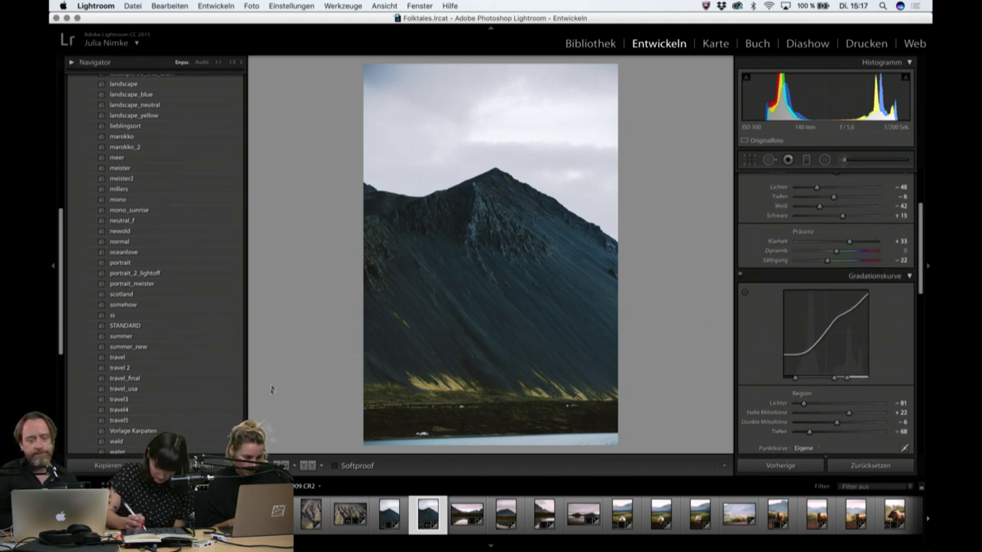
scroll(159, 406, "down", 5)
scroll(160, 406, "up", 2)
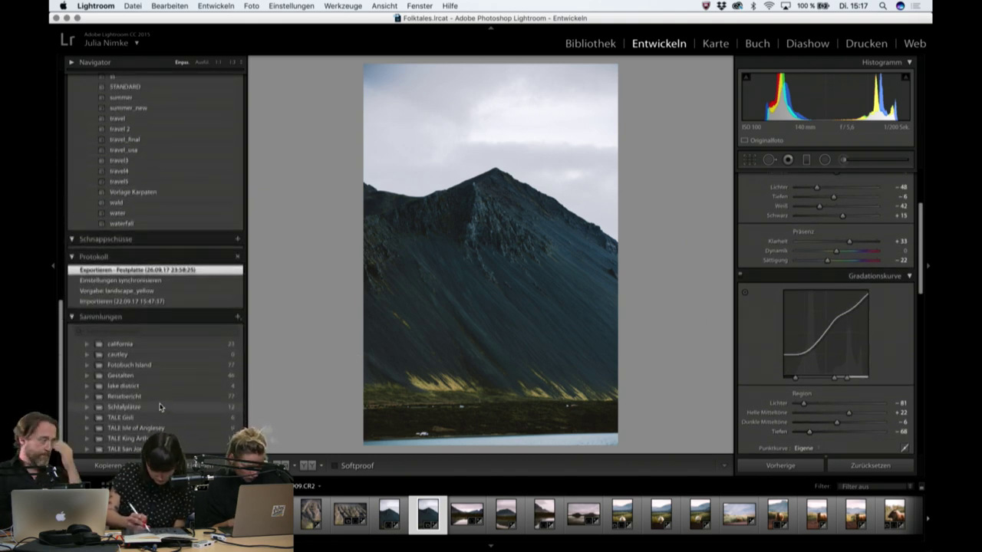
left_click(177, 326)
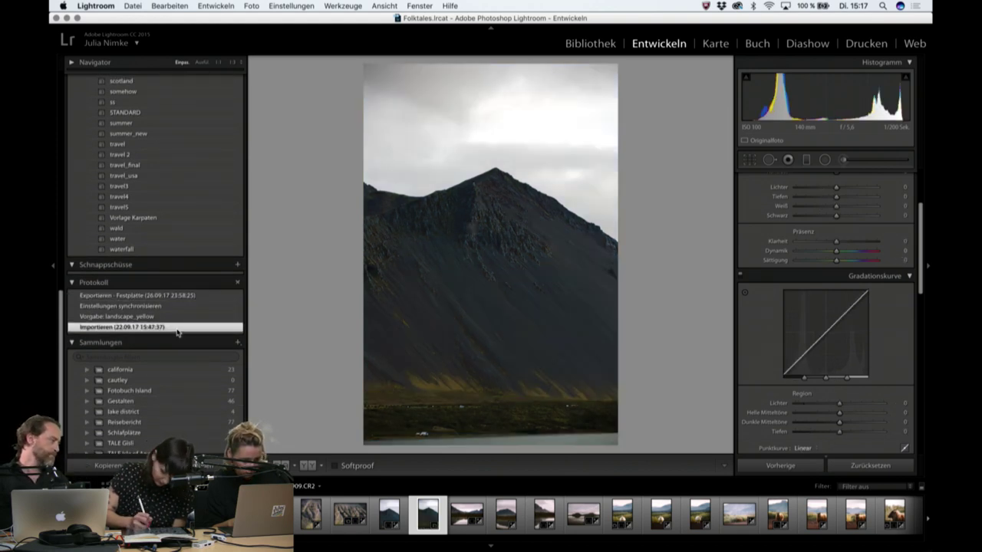
left_click(203, 296)
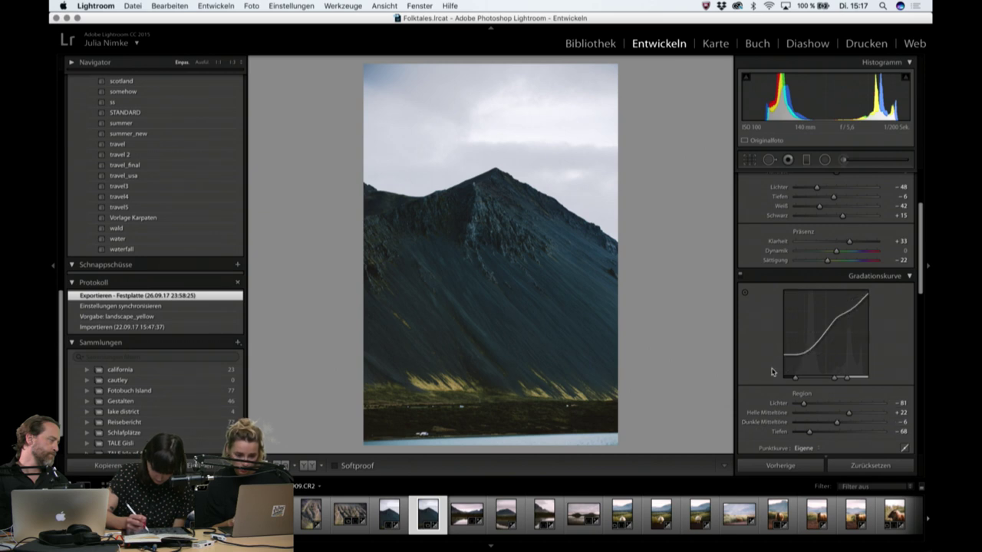
scroll(771, 372, "down", 3)
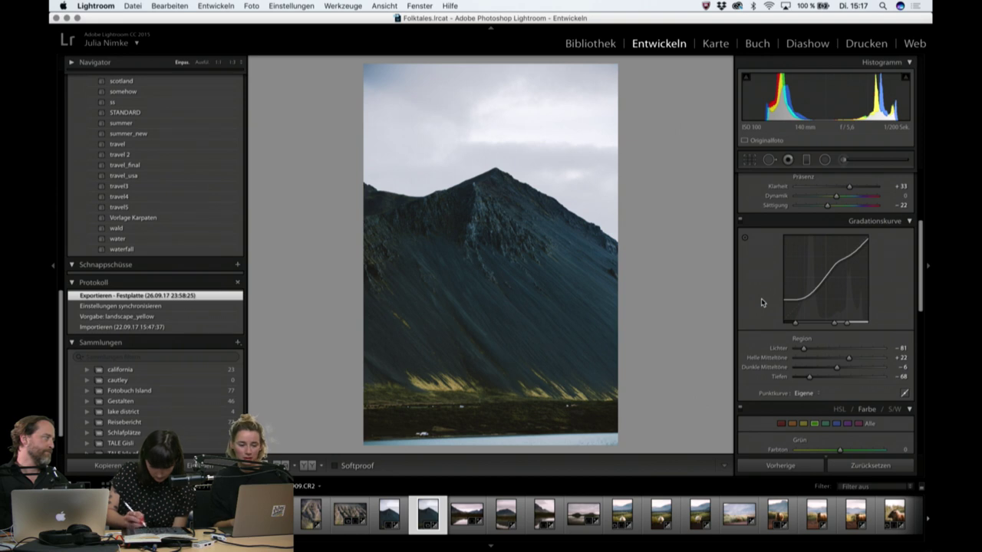
scroll(762, 302, "up", 2)
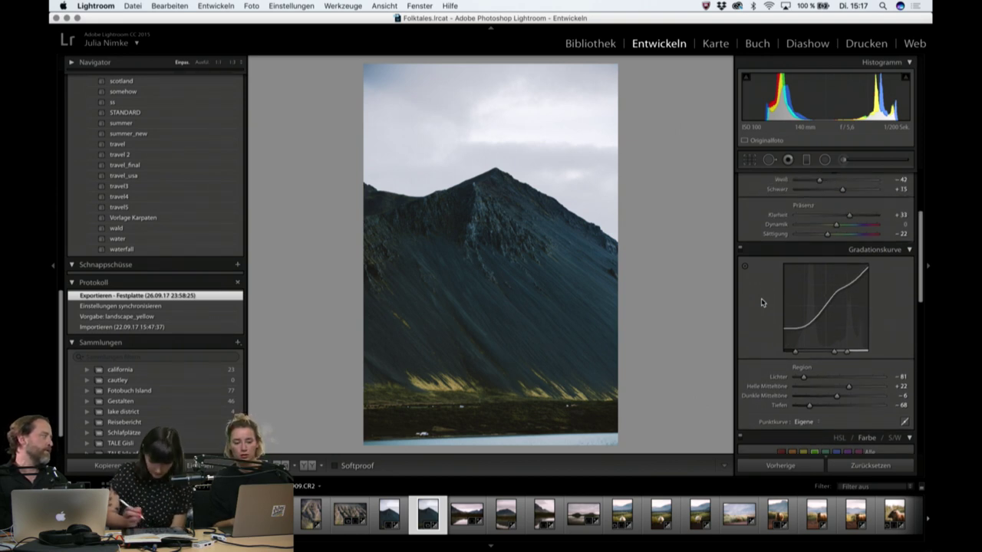
scroll(761, 302, "up", 4)
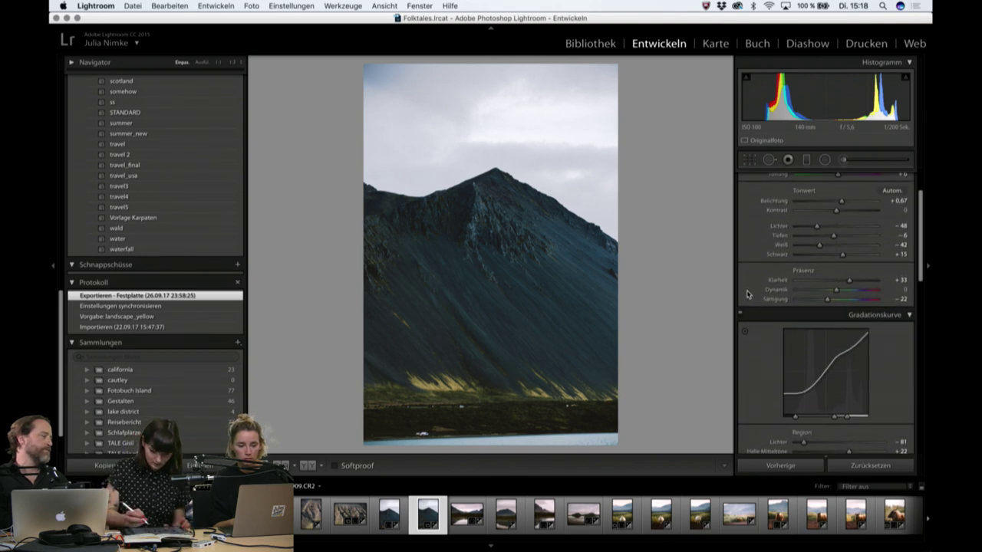
scroll(747, 291, "up", 1)
scroll(746, 292, "up", 3)
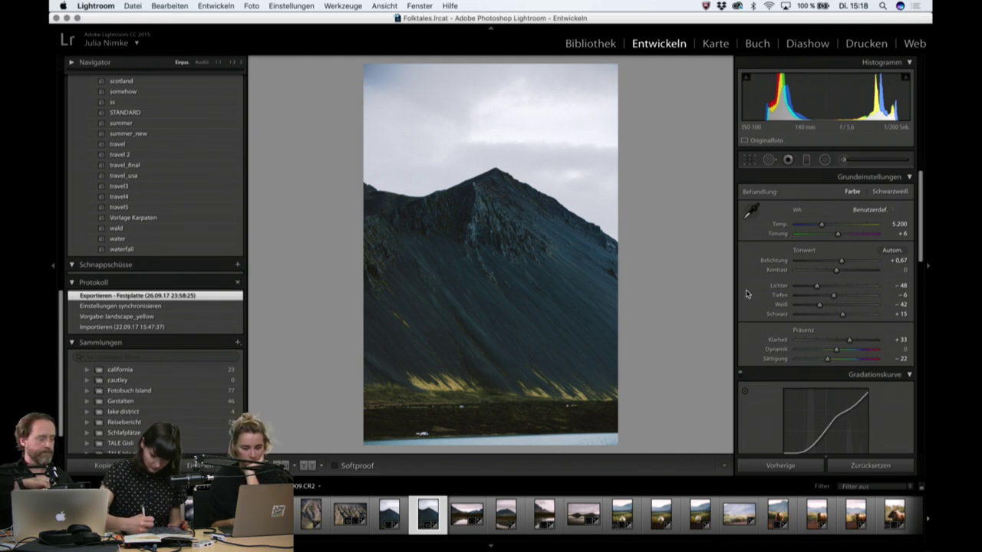
scroll(746, 294, "down", 2)
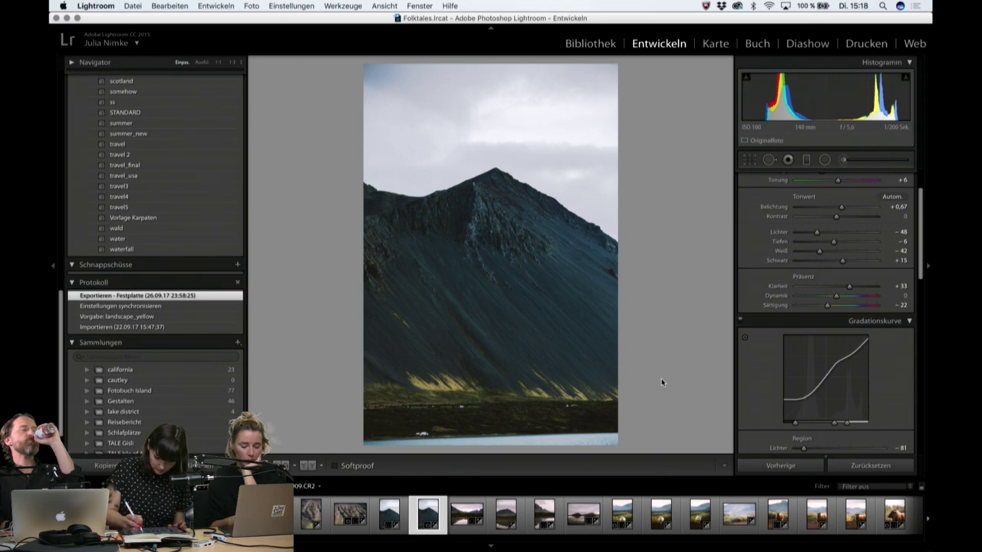
key("g")
Open the second copy of the grey-green mountain slope photo in Develop.
scroll(589, 349, "down", 3)
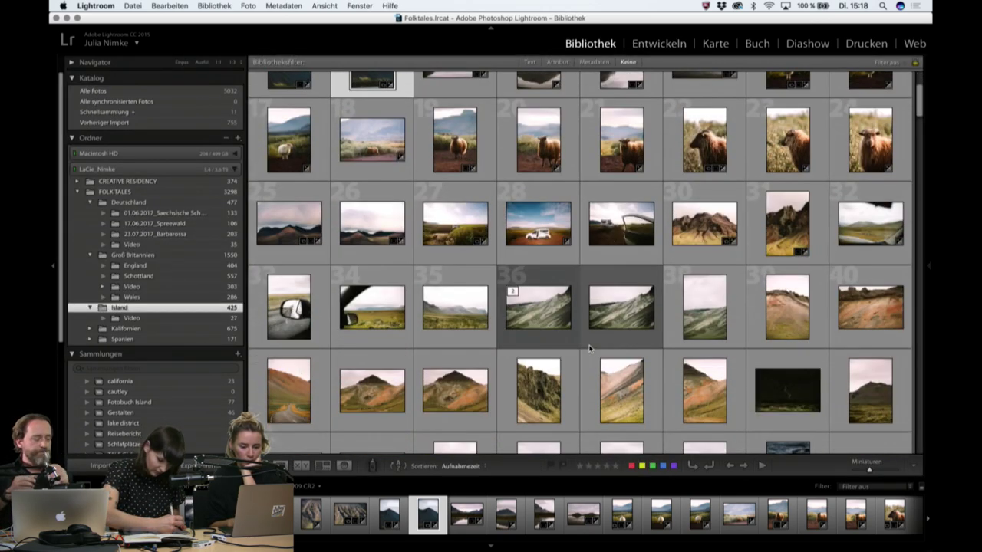
mouse_move(621, 307)
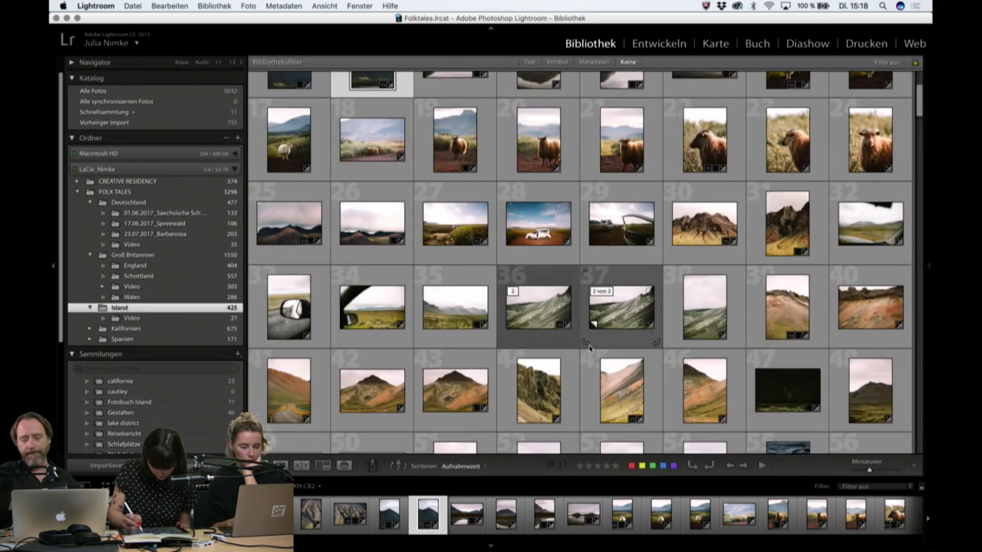
double_click(626, 321)
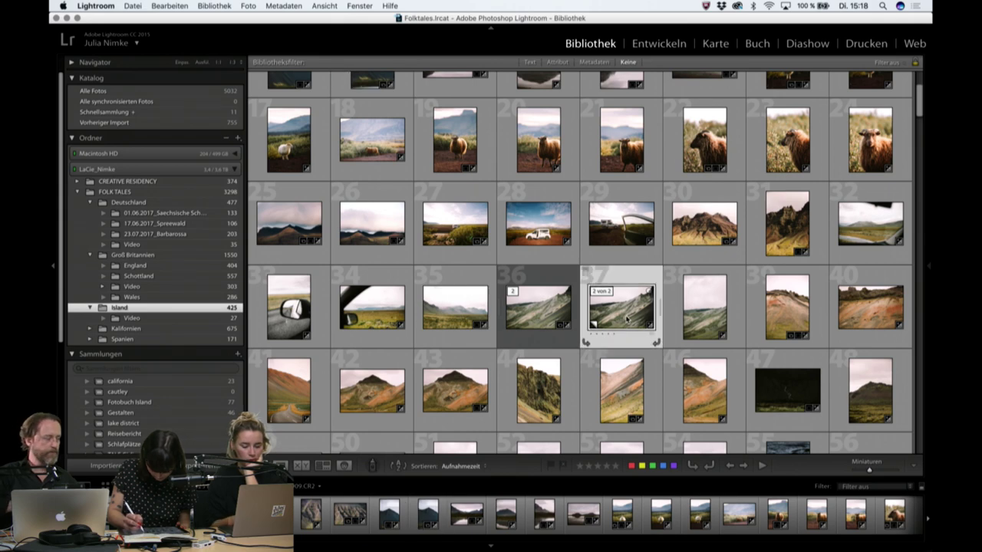
key("d")
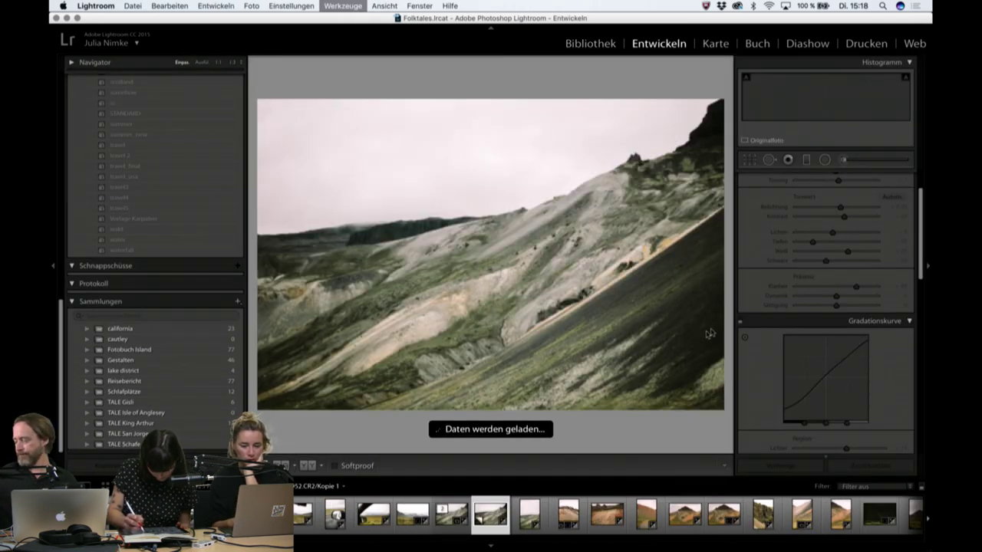
scroll(784, 322, "down", 5)
scroll(784, 322, "down", 2)
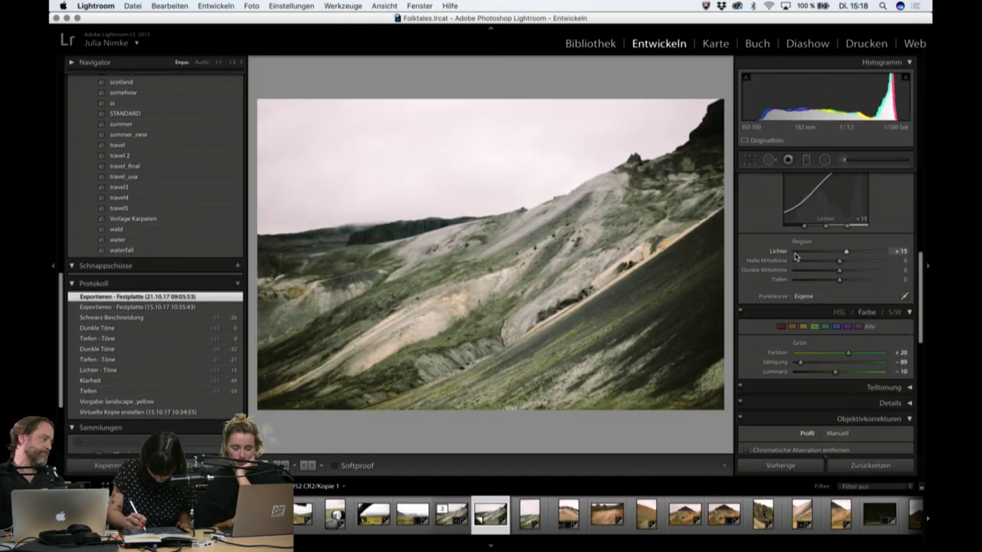
scroll(812, 315, "up", 5)
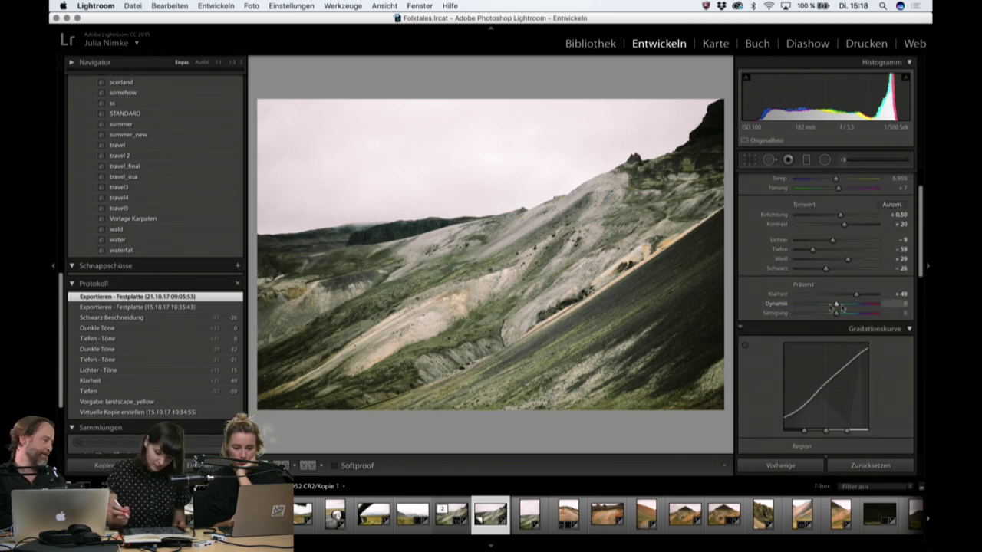
scroll(777, 345, "down", 5)
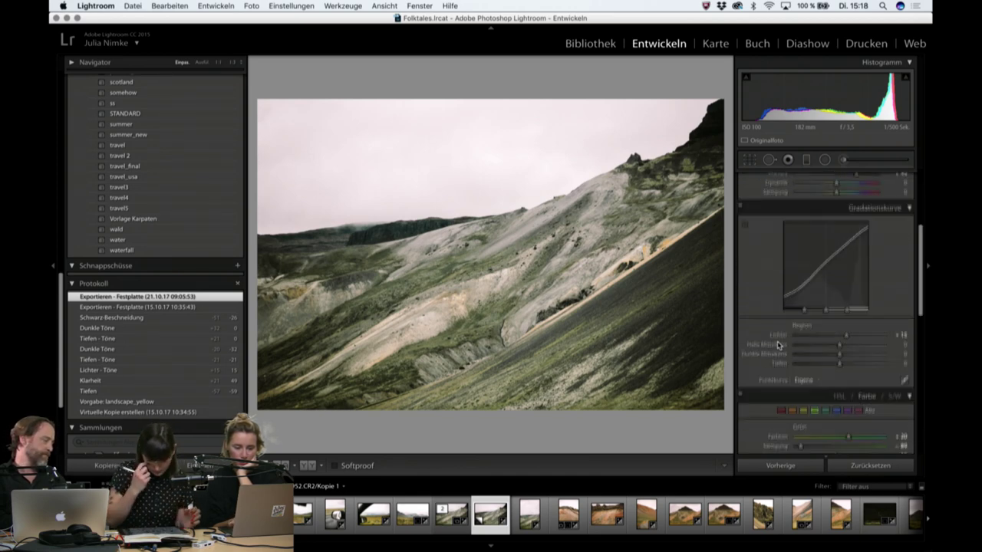
scroll(841, 357, "down", 2)
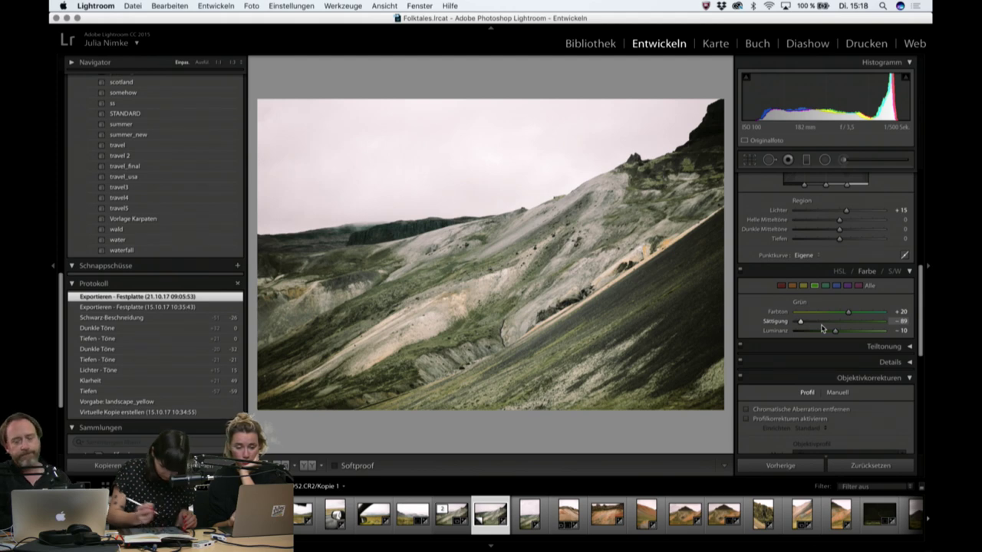
Review the photo's HSL adjustments for the aqua, yellow, orange and blue tones.
left_click(824, 285)
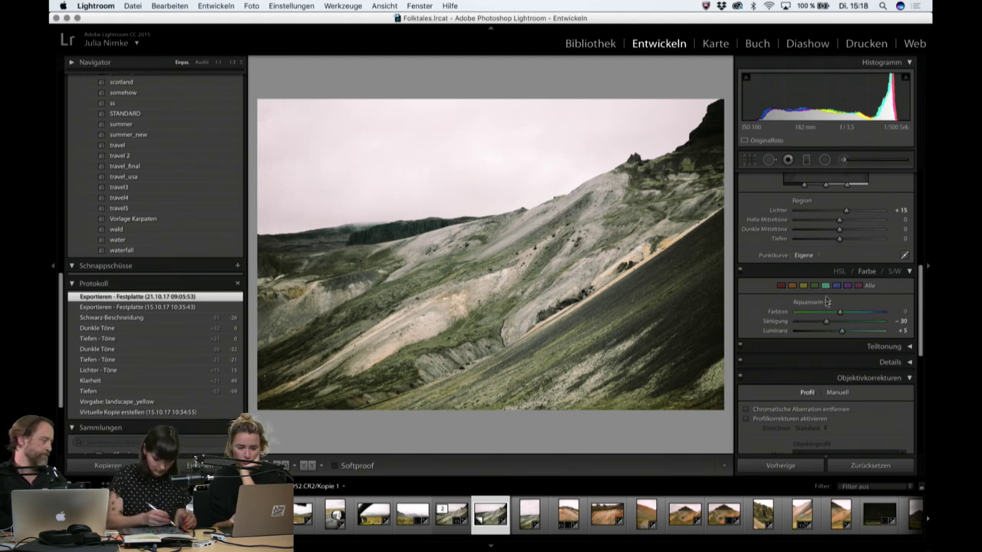
left_click(803, 286)
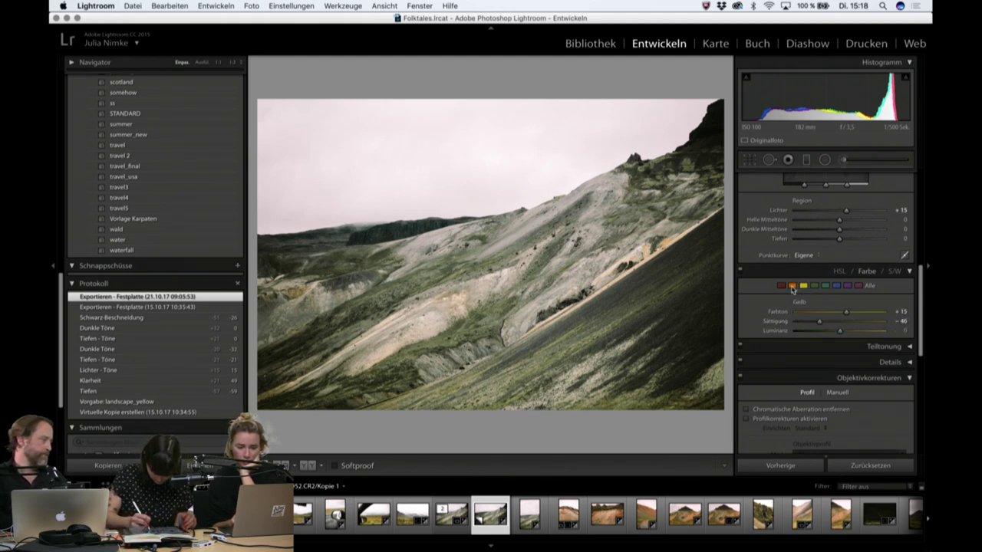
left_click(792, 286)
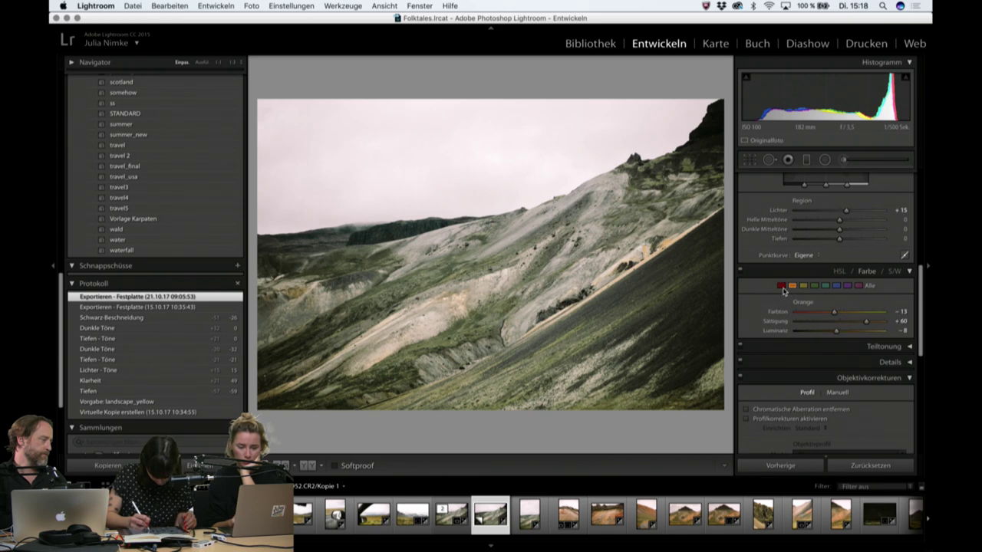
left_click(782, 286)
left_click(802, 286)
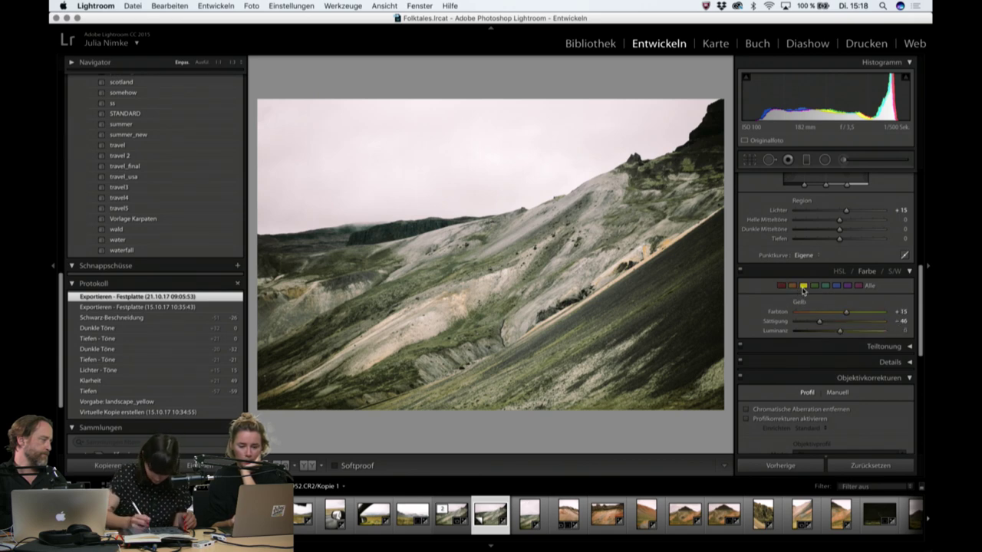
left_click(826, 286)
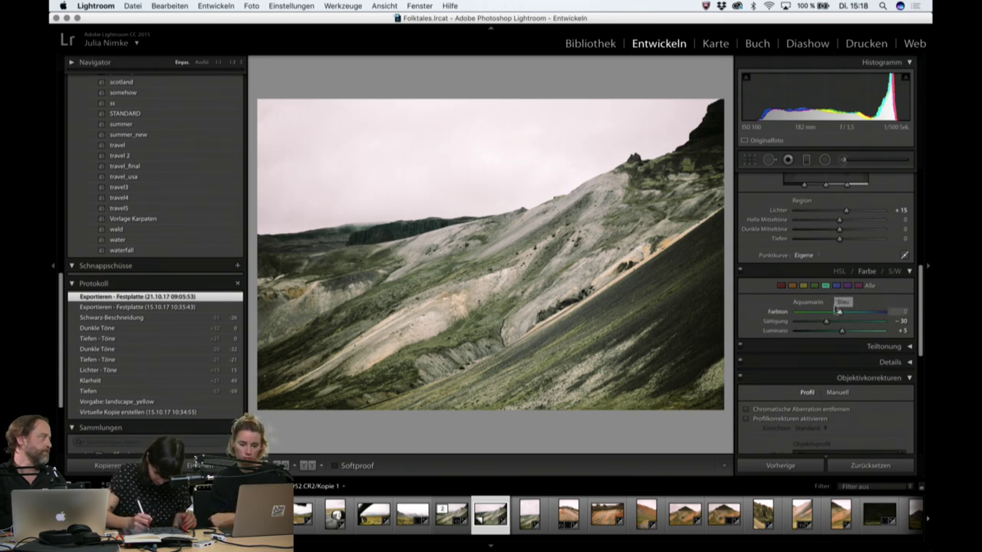
left_click(836, 286)
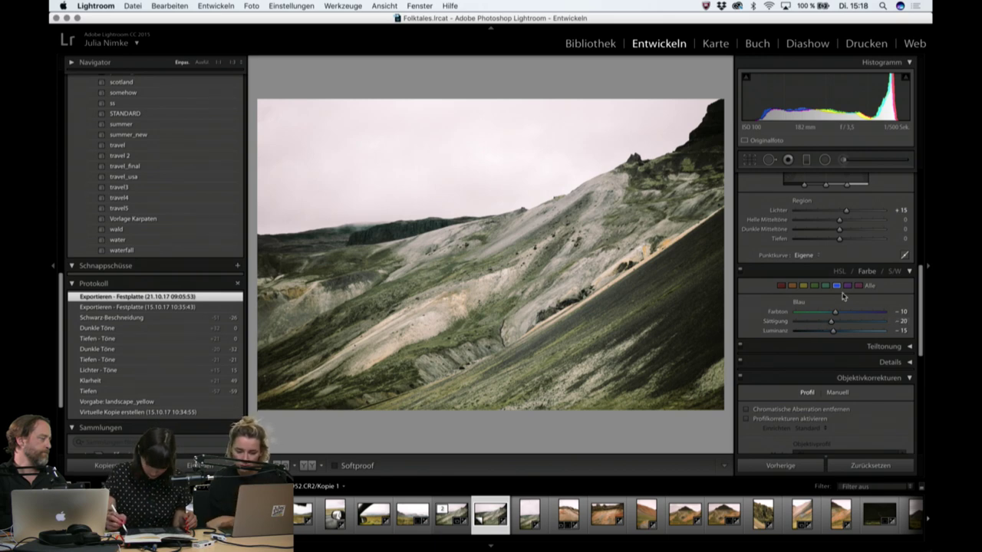
Scroll the Develop panel back to Grundeinstellungen and open another photo from the filmstrip.
scroll(756, 318, "up", 2)
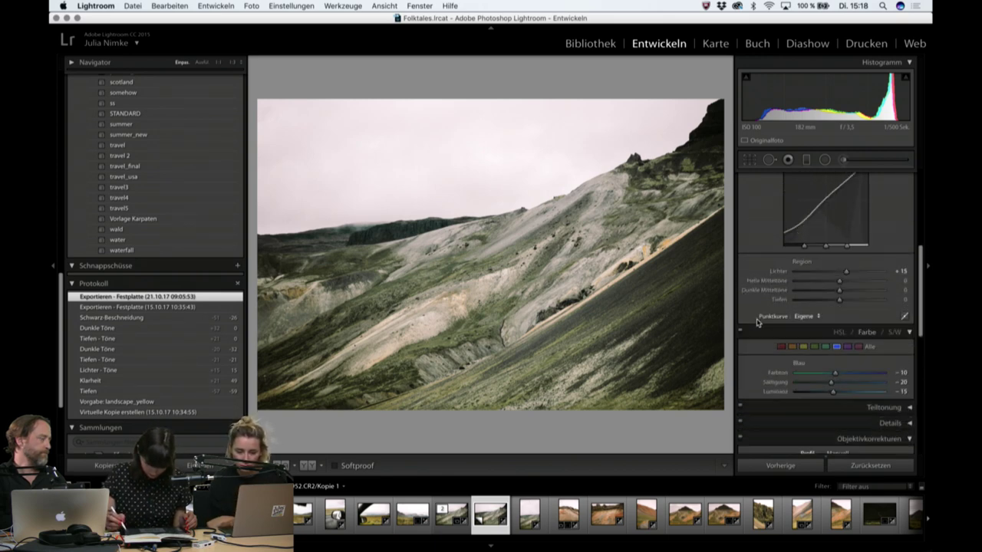
scroll(760, 326, "up", 4)
scroll(760, 326, "up", 3)
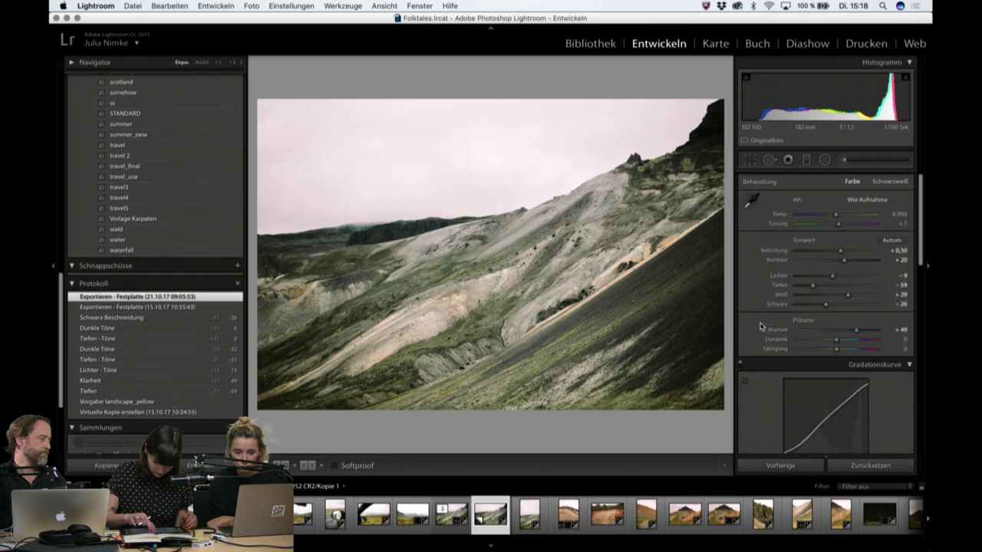
scroll(760, 326, "up", 2)
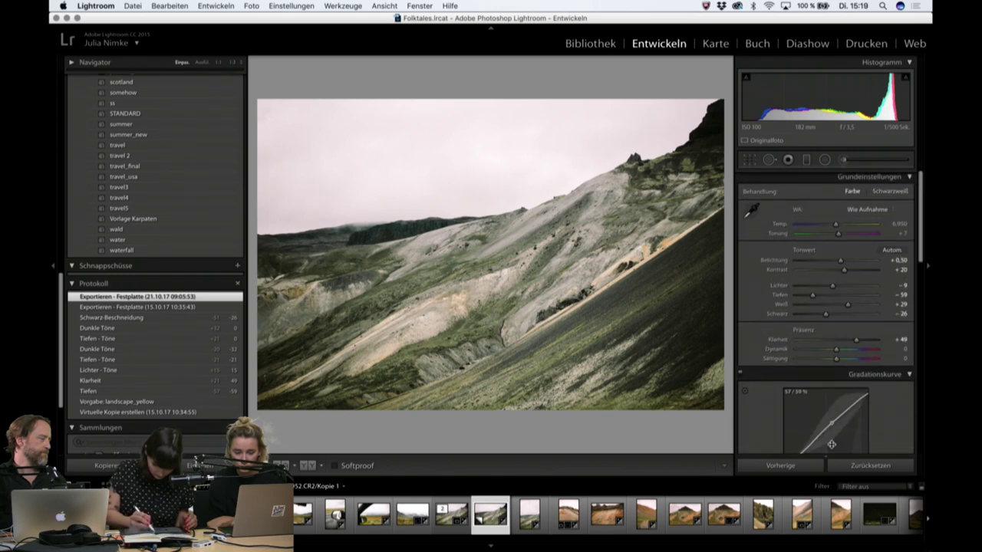
scroll(764, 394, "up", 1)
scroll(764, 394, "up", 1)
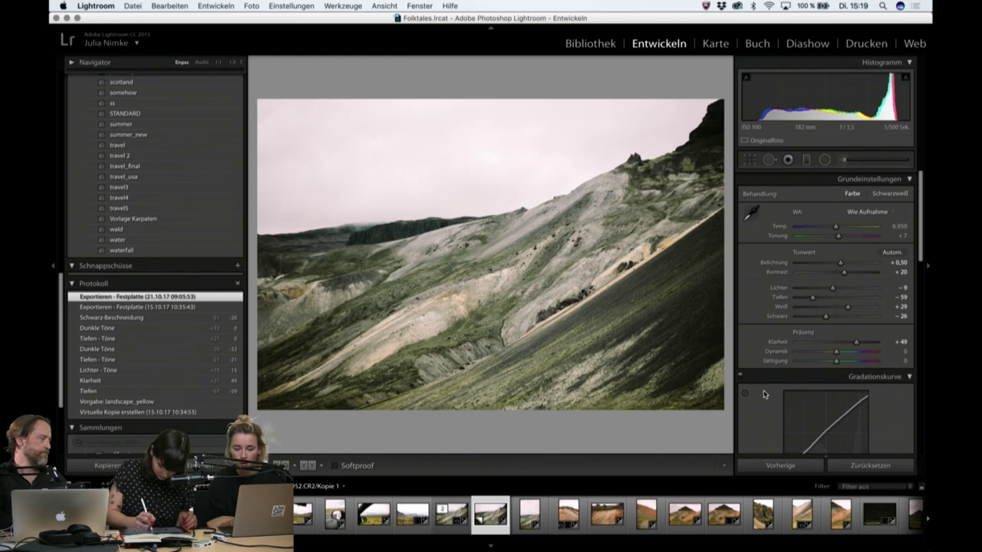
scroll(764, 395, "down", 2)
scroll(763, 394, "down", 3)
scroll(764, 395, "down", 3)
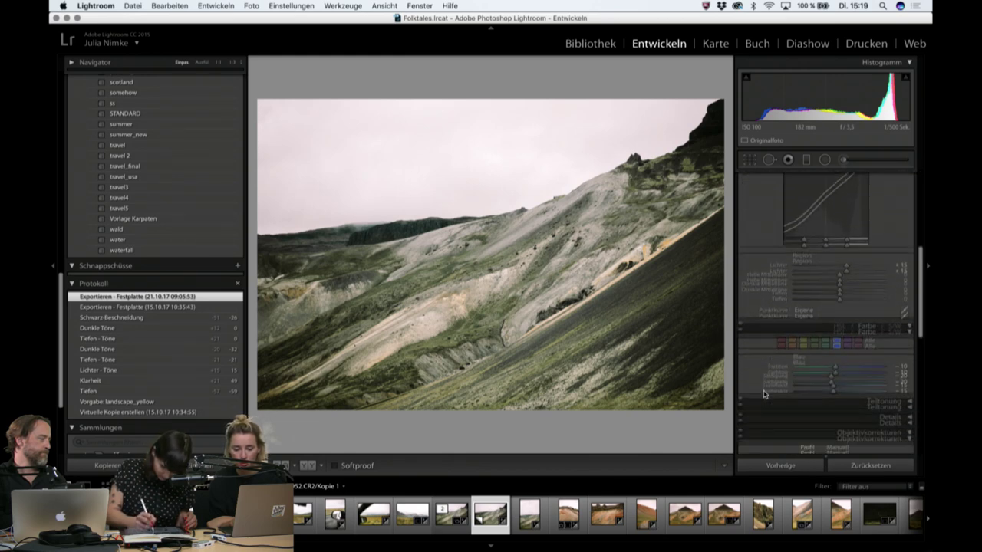
scroll(764, 395, "down", 3)
scroll(763, 394, "down", 1)
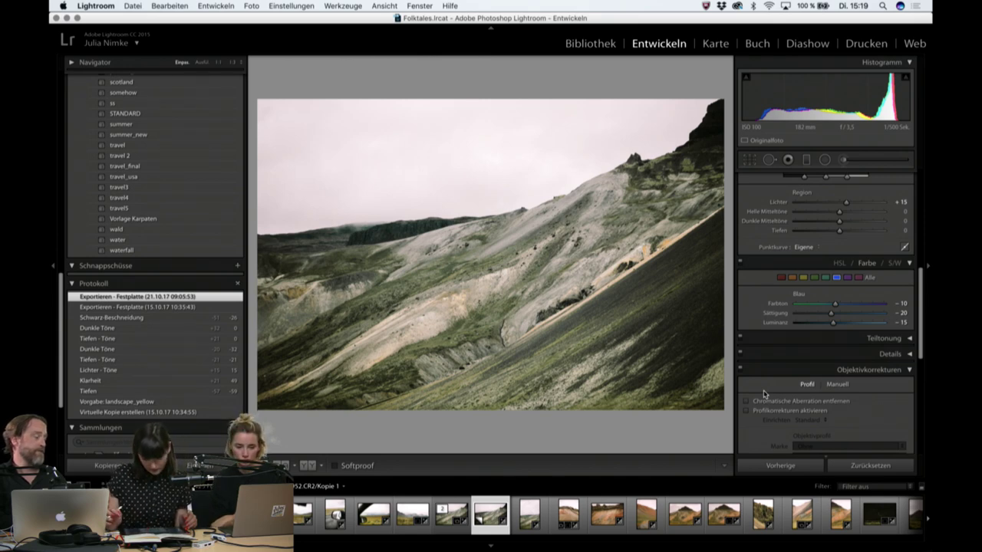
scroll(764, 394, "down", 3)
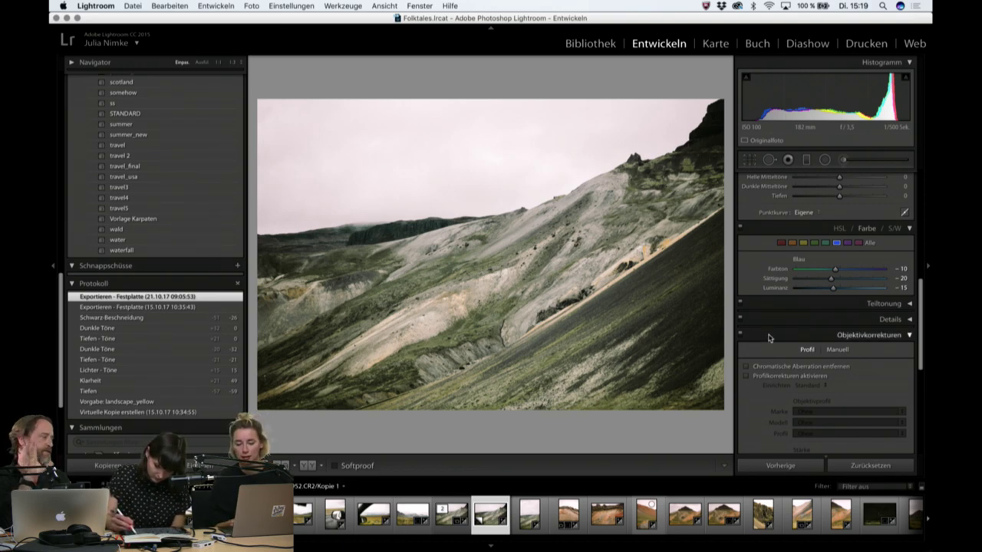
scroll(769, 338, "down", 5)
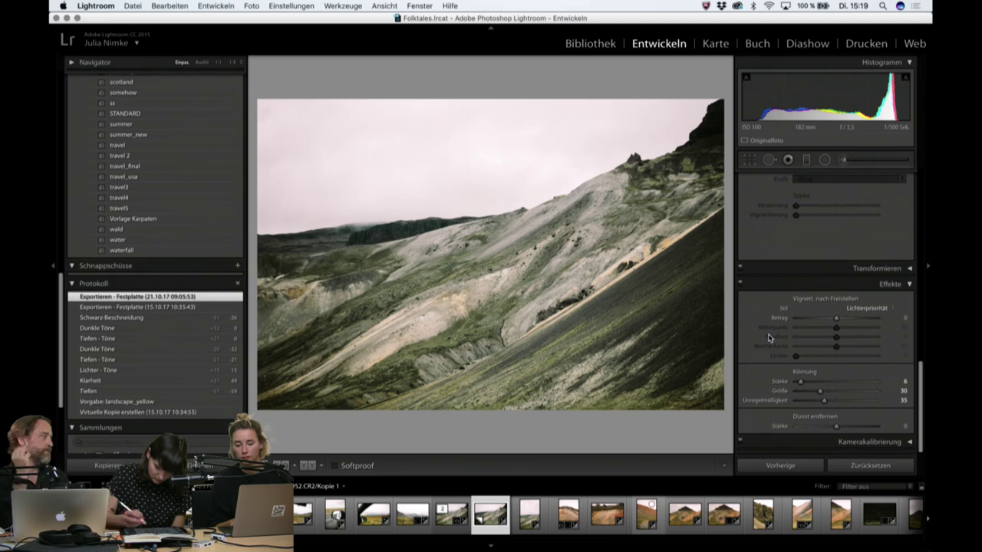
scroll(769, 337, "up", 3)
scroll(769, 338, "up", 3)
scroll(769, 337, "up", 3)
scroll(769, 338, "up", 2)
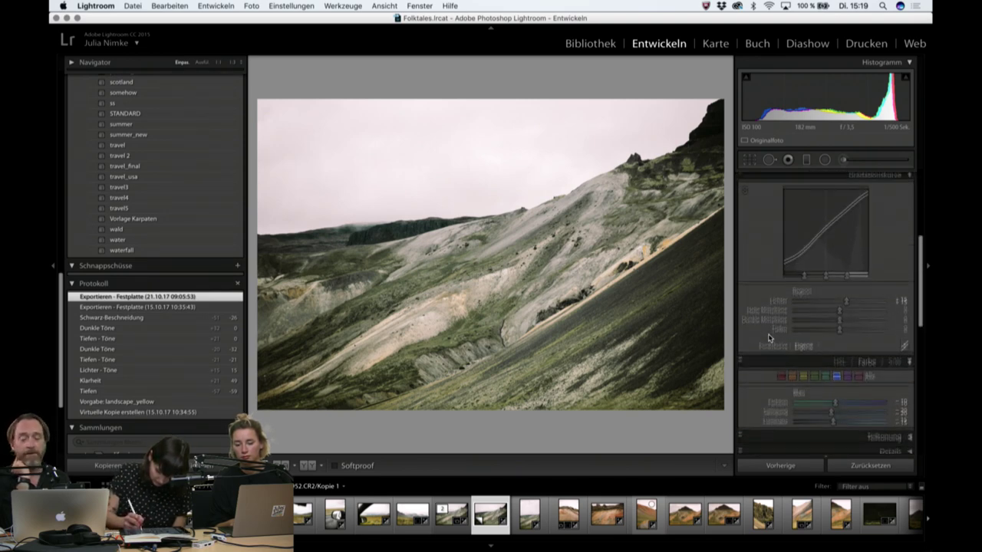
scroll(769, 337, "up", 2)
scroll(769, 337, "up", 2)
scroll(769, 337, "up", 2)
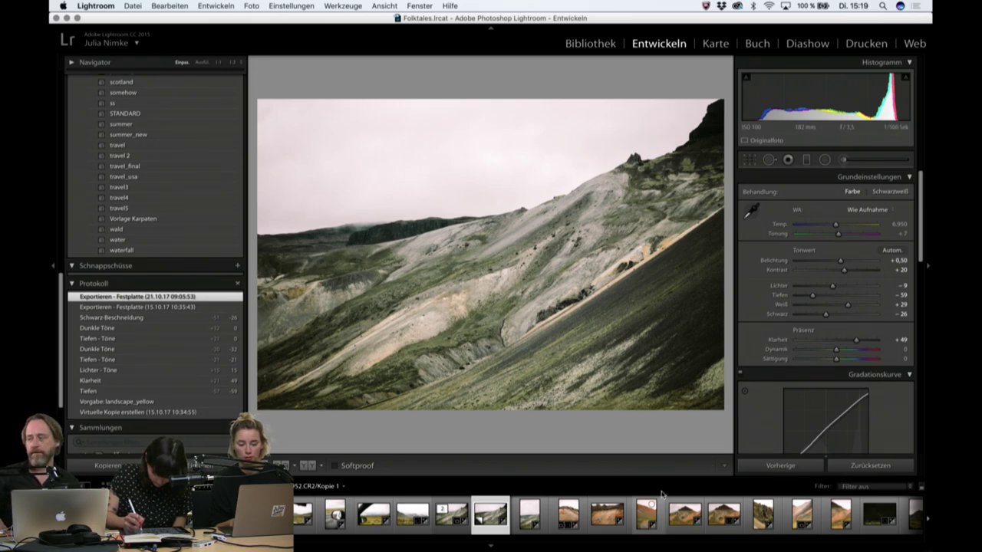
left_click(568, 516)
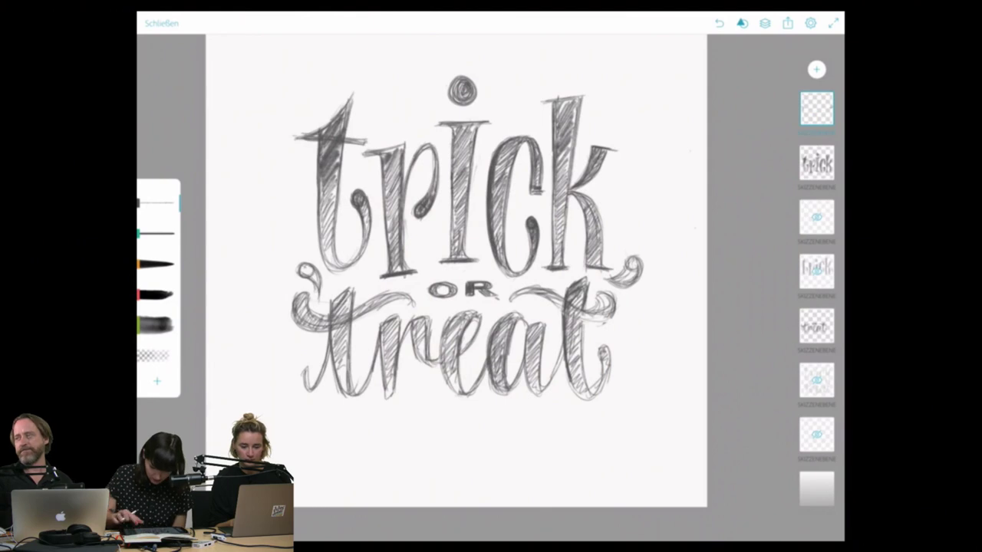
Set the clean trick lettering layer's Deckkraft to 100 %.
scroll(455, 271, "down", 5)
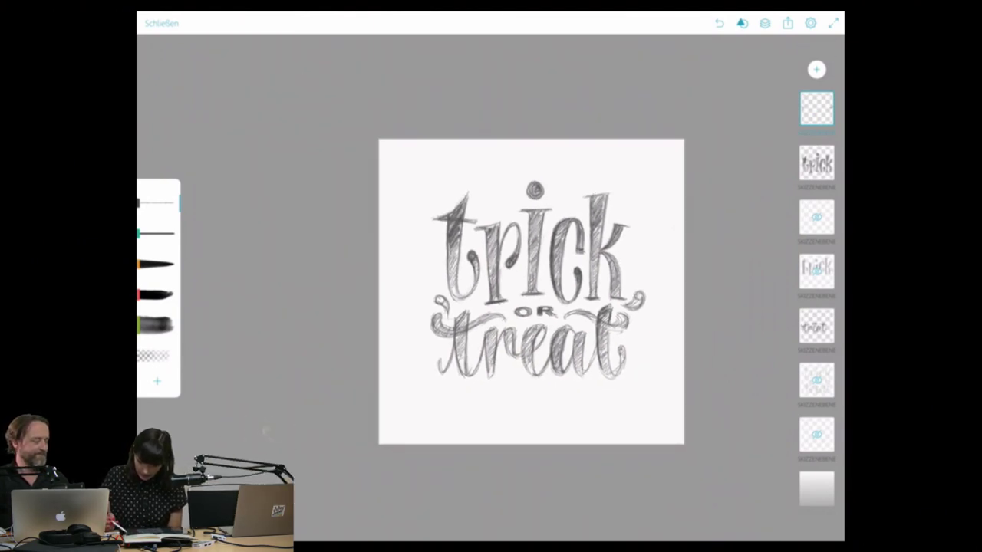
left_click(816, 162)
left_click(816, 271)
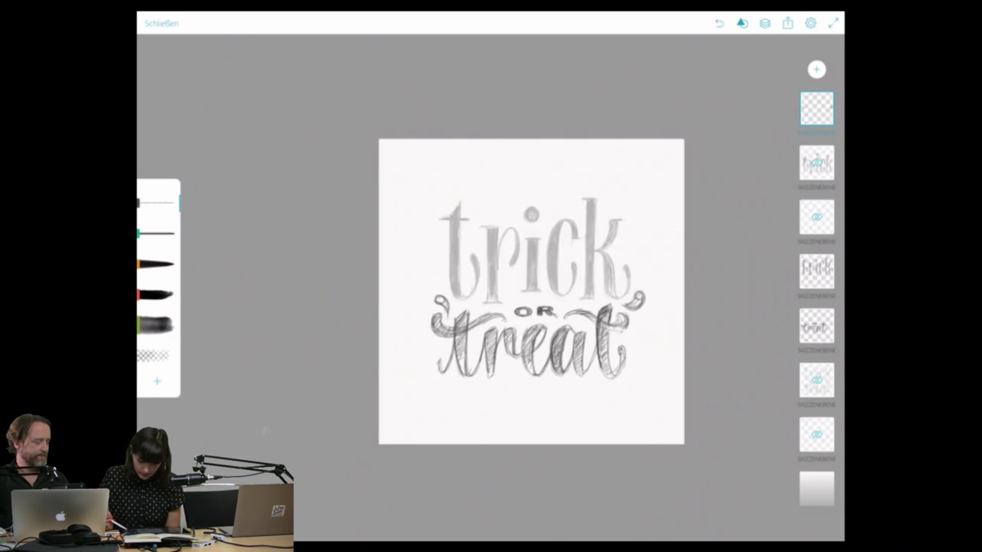
left_click(816, 271)
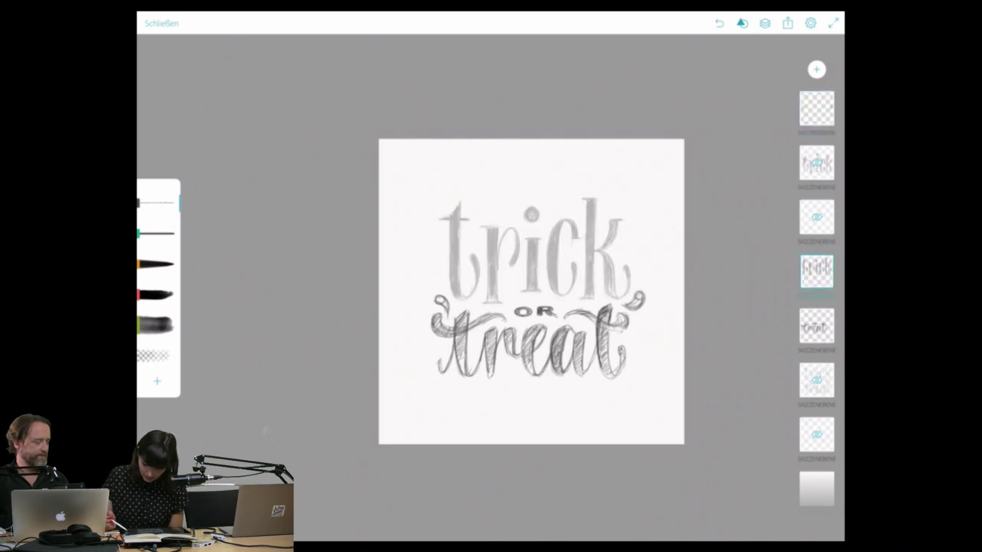
left_click(816, 271)
left_click_drag(686, 224, 765, 223)
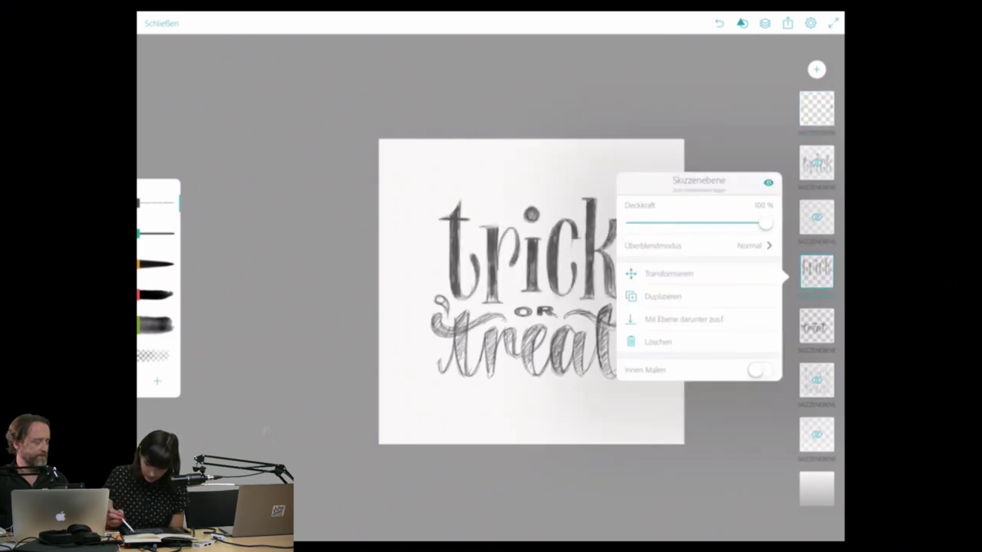
left_click(815, 271)
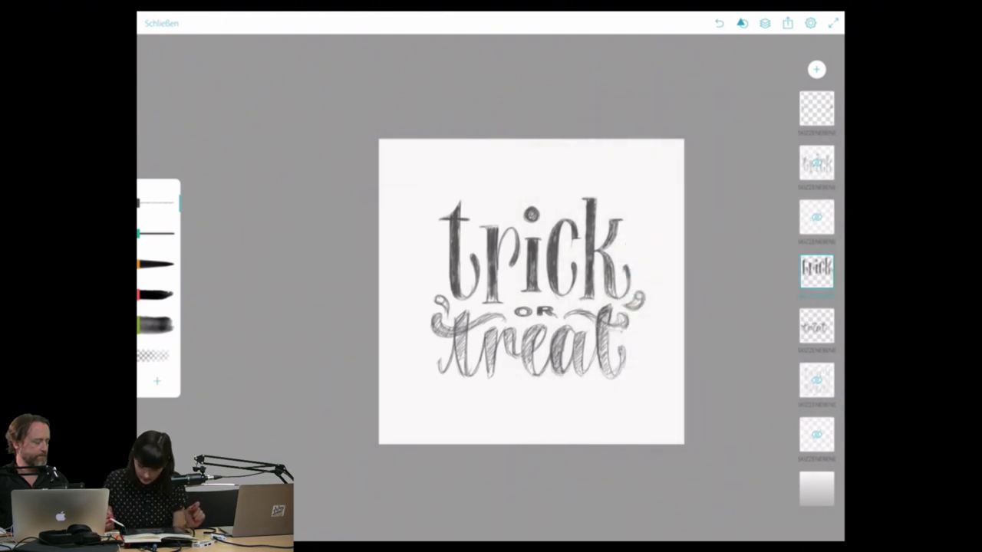
Hide the trick lettering layer so the pencil sketch shows through.
left_click(815, 271)
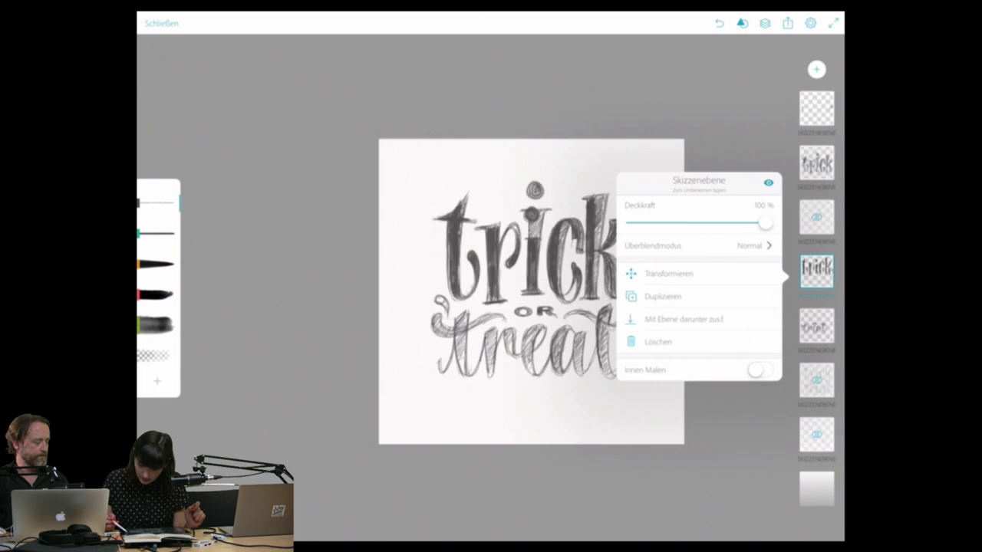
left_click(768, 183)
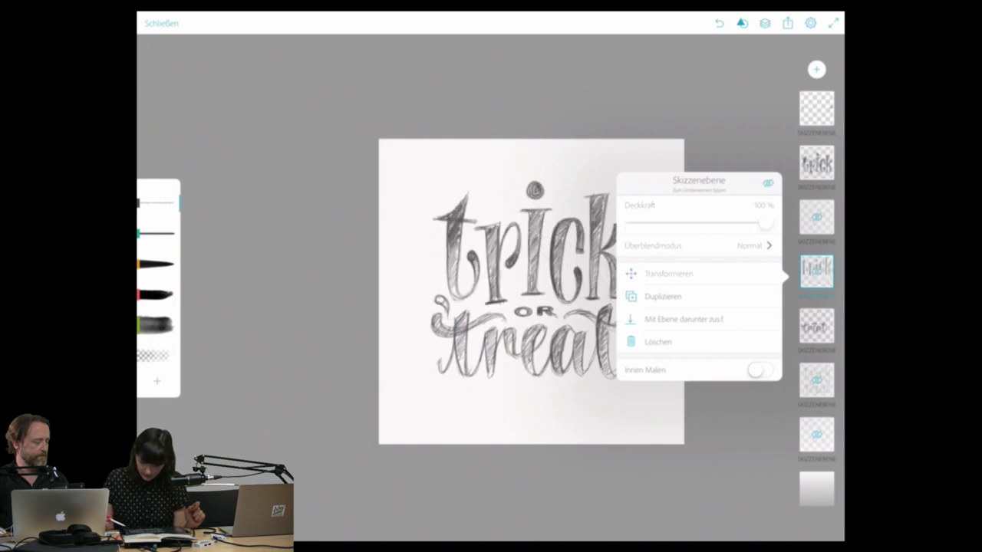
left_click(816, 270)
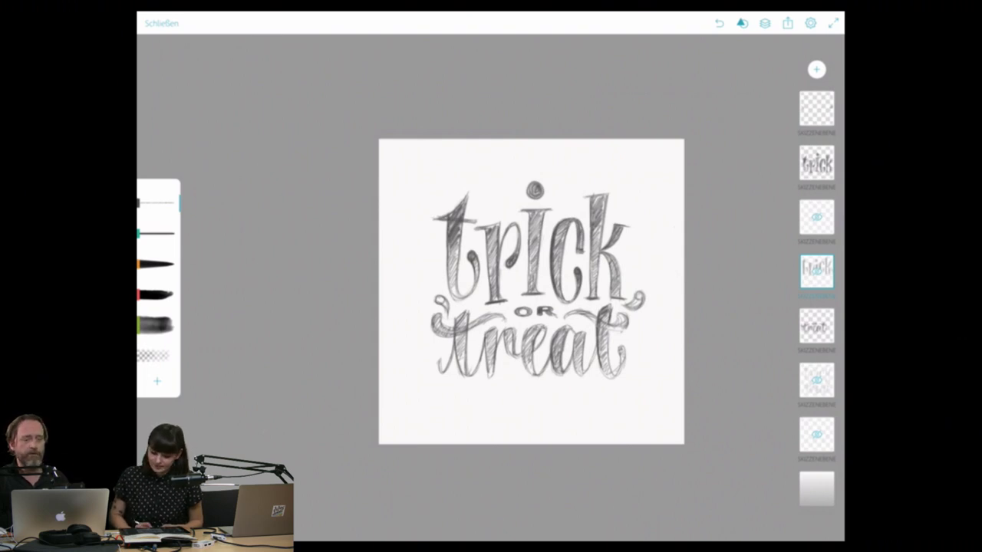
On the empty top layer, draw a curl flourish beside 'treat' and undo the stray hatching.
scroll(531, 291, "up", 3)
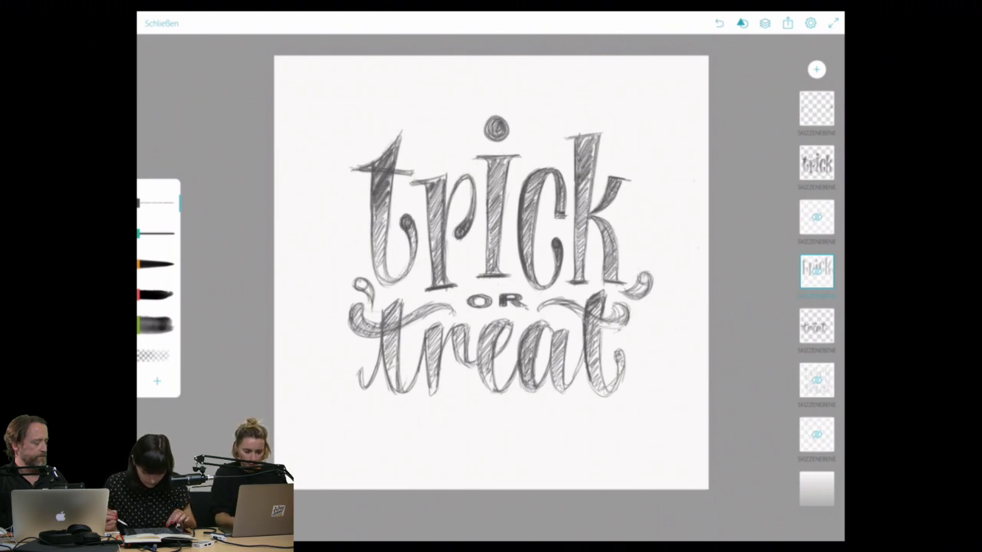
scroll(490, 273, "up", 2)
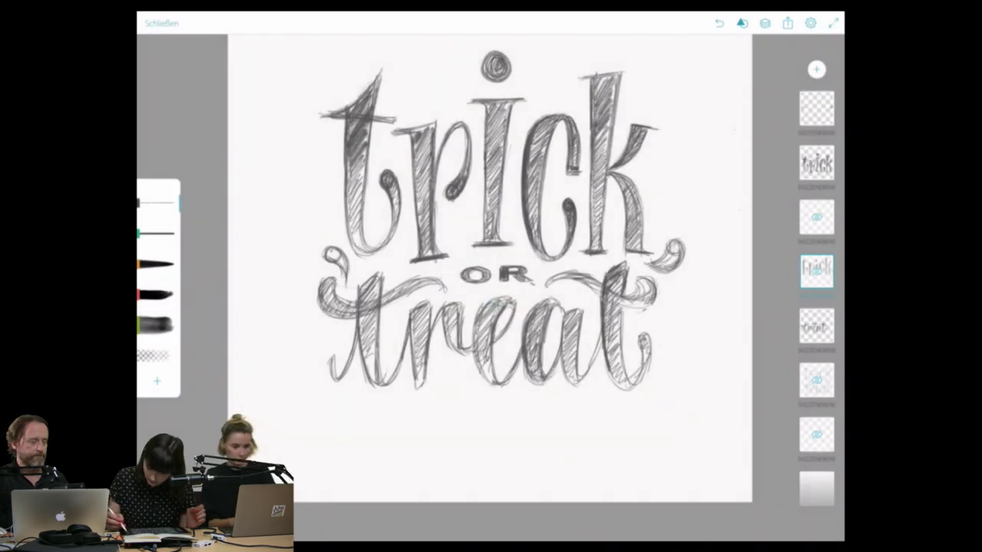
left_click(815, 108)
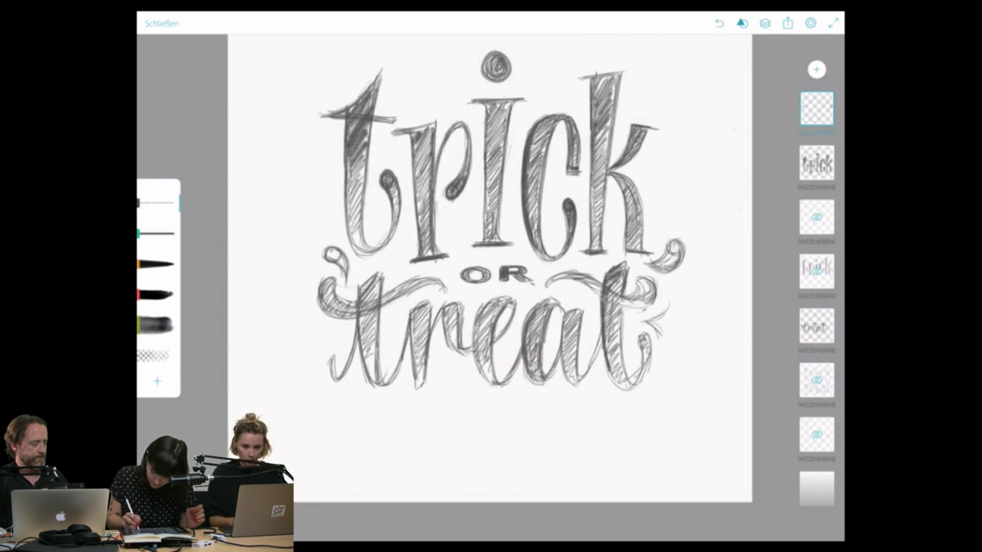
left_click_drag(670, 334, 641, 321)
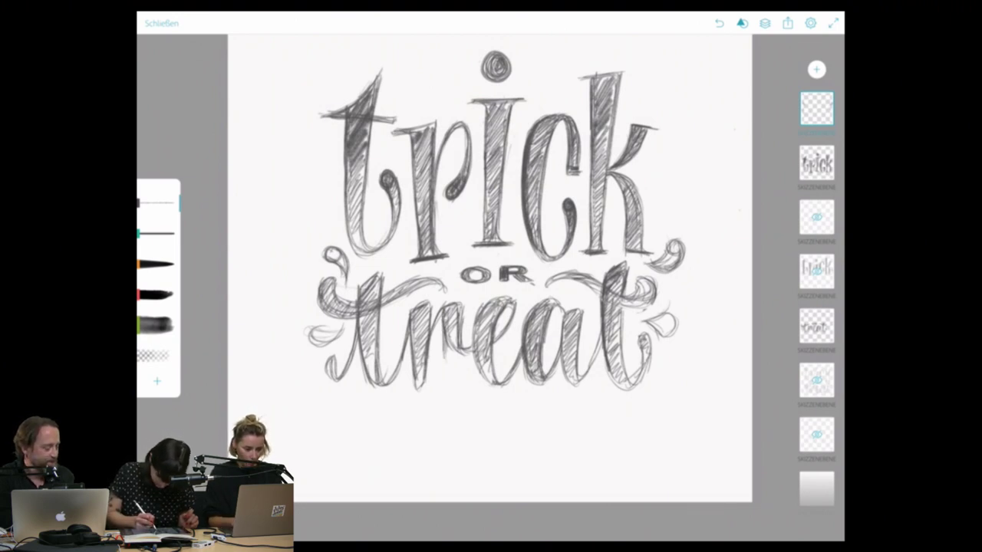
left_click_drag(441, 352, 454, 362)
mouse_move(439, 312)
left_mouse_down()
mouse_move(443, 363)
mouse_move(461, 328)
mouse_move(450, 365)
left_mouse_up()
left_click_drag(450, 336, 481, 360)
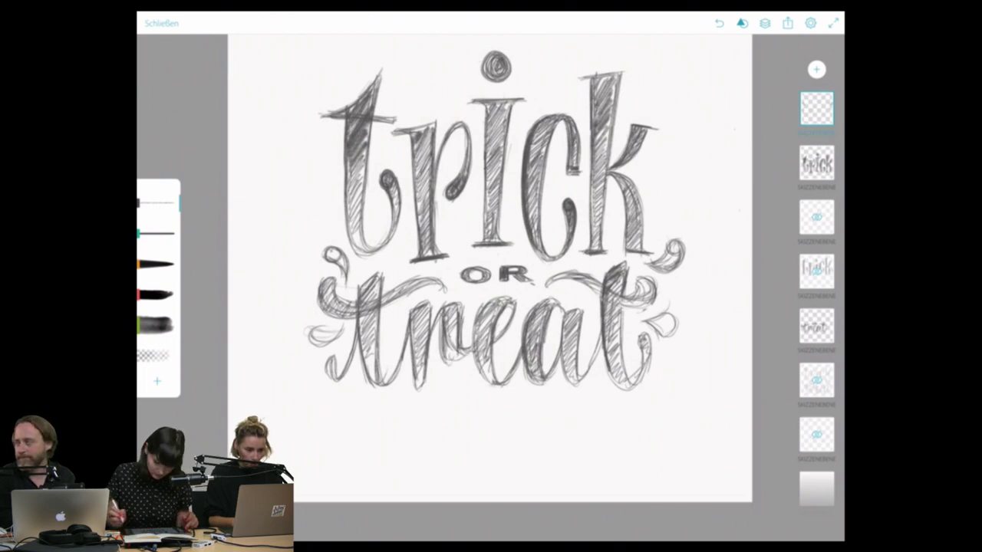
key("ctrl+z")
key("ctrl+z")
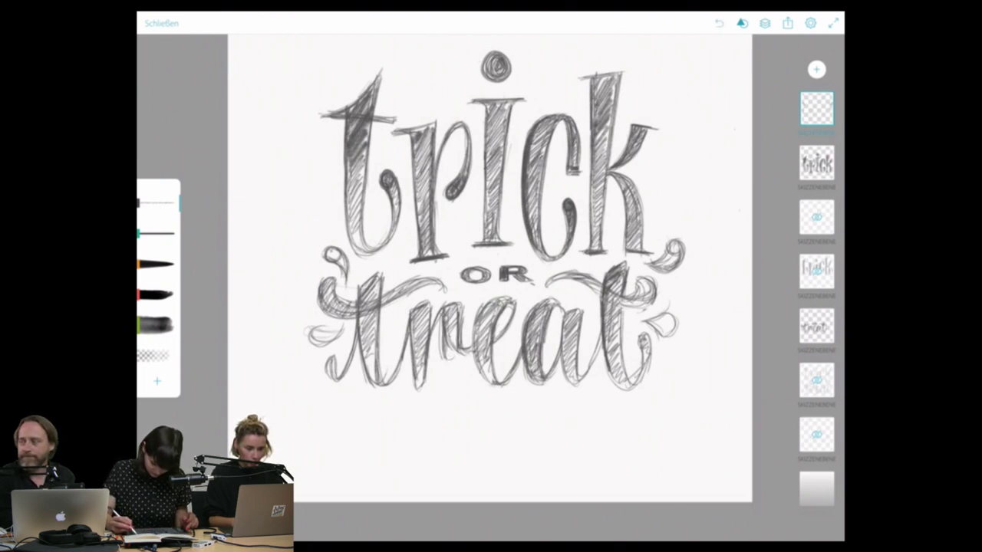
key("ctrl+z")
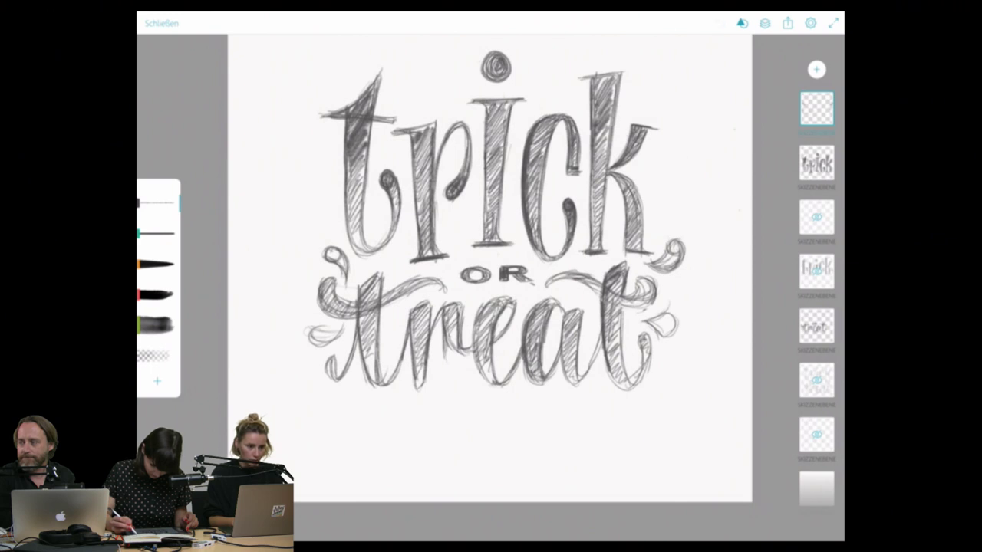
key("ctrl+z")
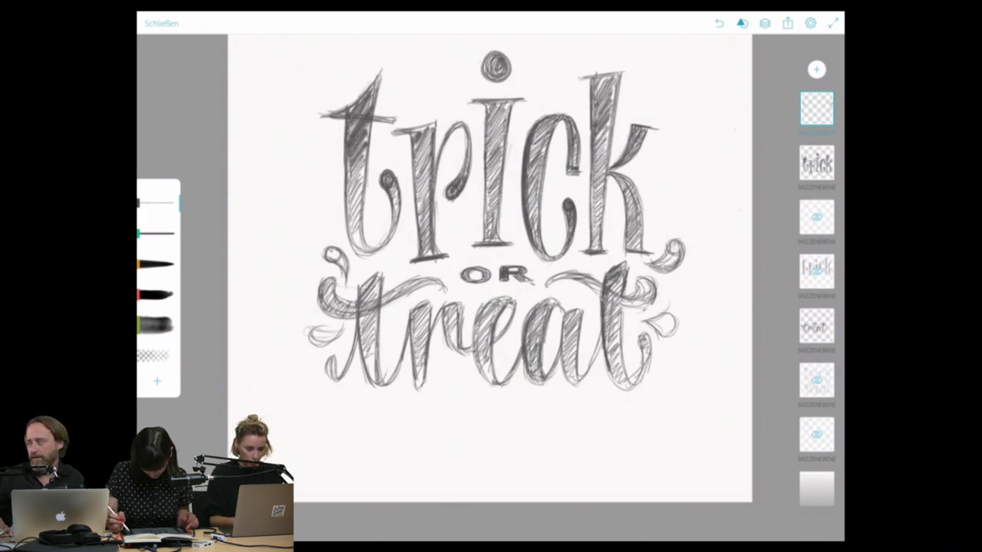
Place _Q1A3192.jpg as a layer filling the Photoshop canvas and commit it.
key("alt+Down")
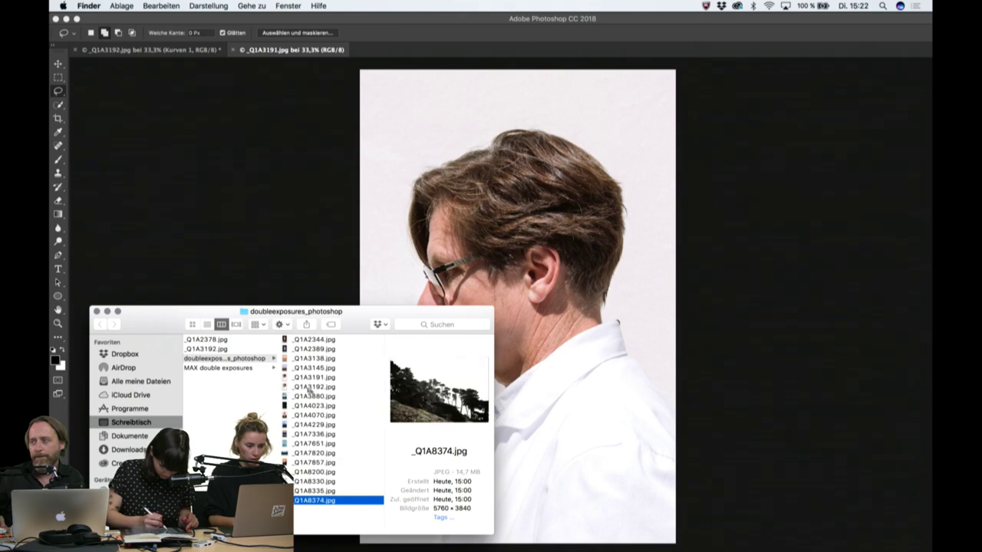
key("Up")
key("Up")
key("Up")
left_click_drag(285, 388, 452, 263)
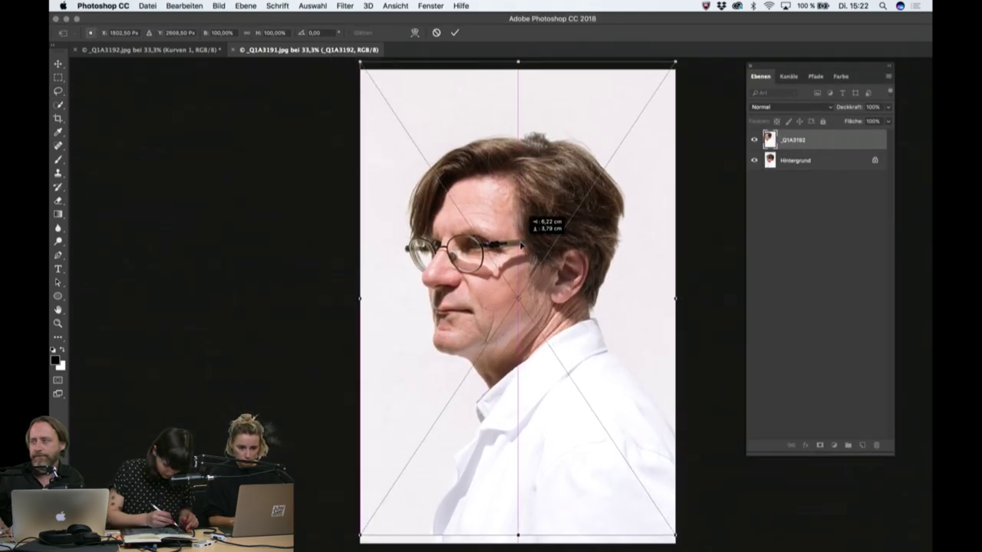
left_click_drag(454, 251, 523, 253)
key("Return")
key("l")
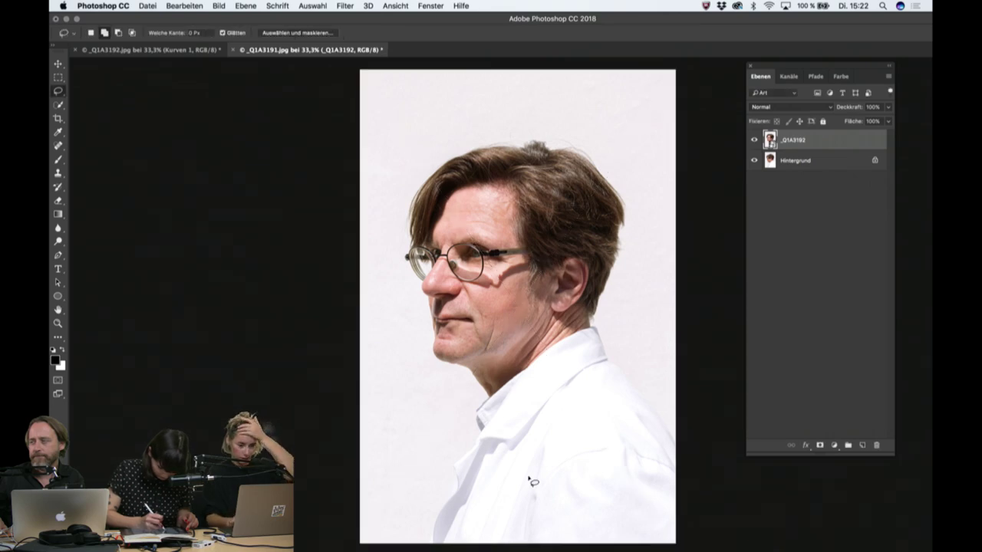
left_click(304, 529)
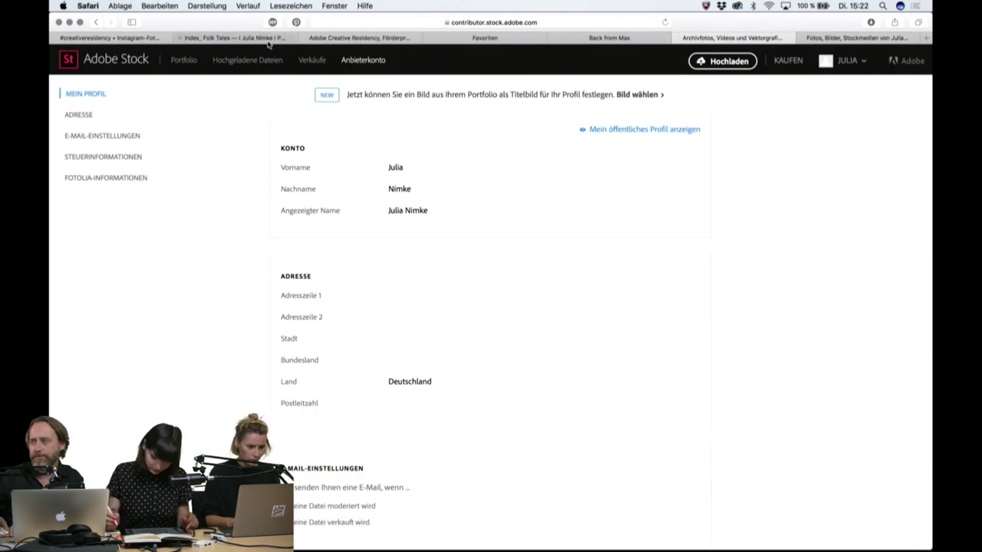
View the green-and-pink double-exposure post in the Instagram #creativeresidency tab, then return to Photoshop.
left_click(230, 38)
scroll(460, 268, "up", 10)
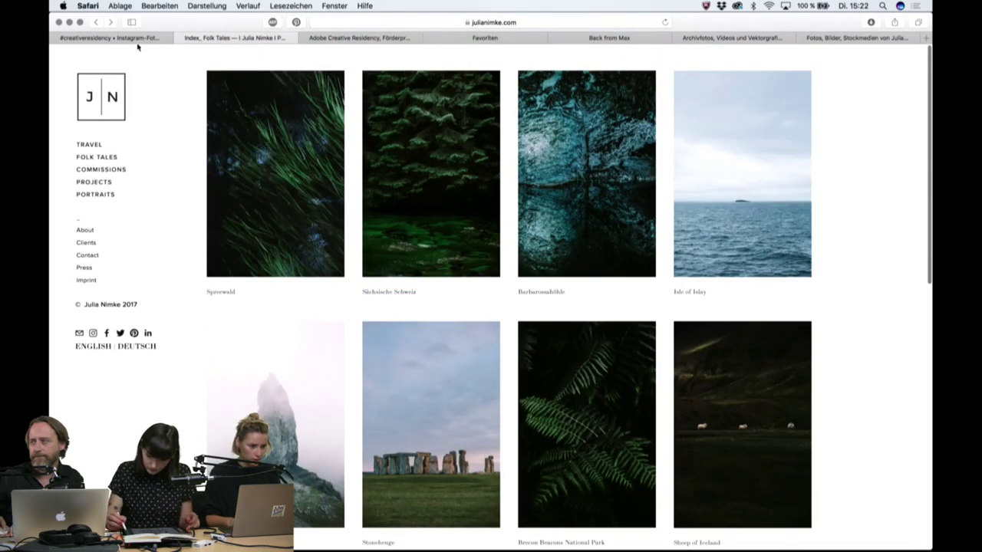
left_click(107, 38)
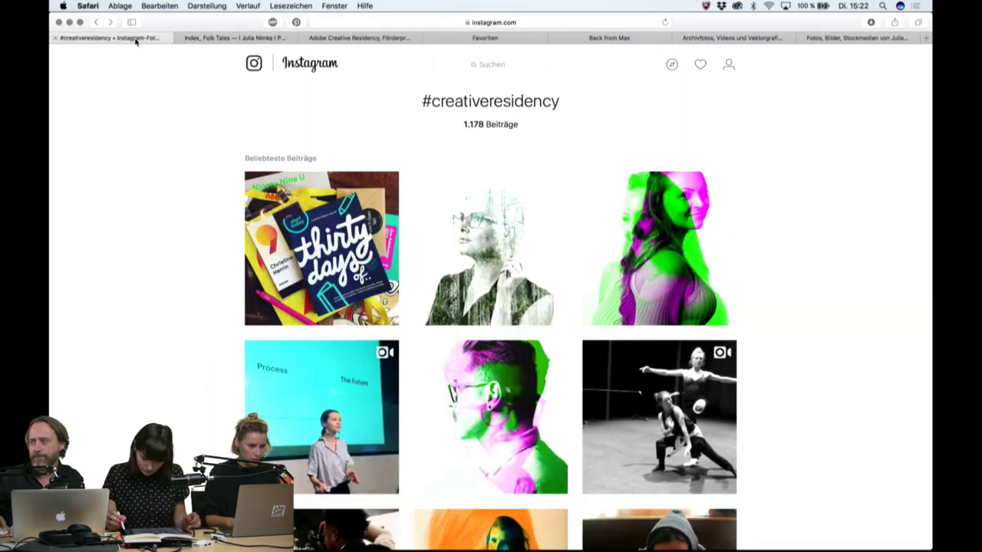
left_click(699, 261)
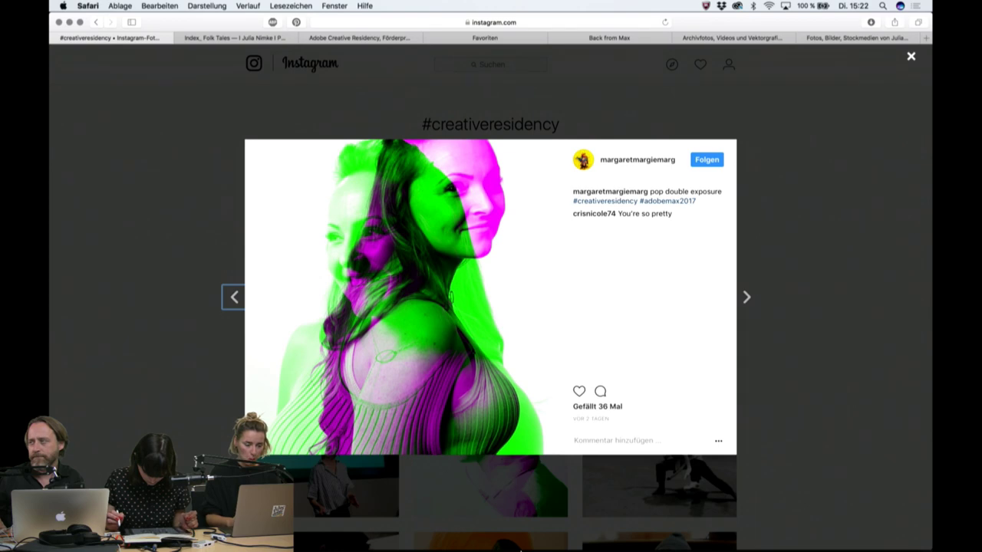
mouse_move(522, 549)
left_click(528, 536)
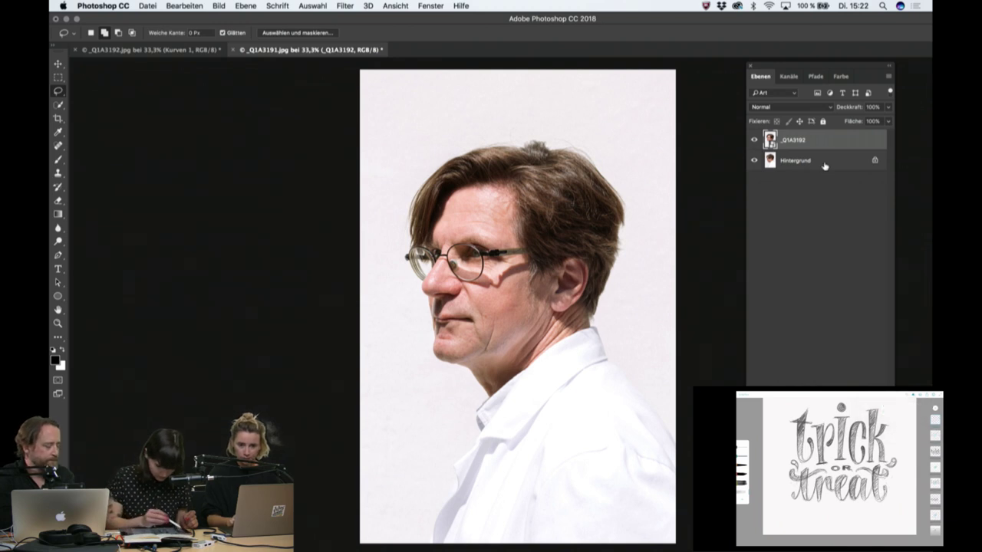
Compare the _Q1A3192 and _Q1A3191 documents and preview Black & White without applying it.
left_click(824, 166)
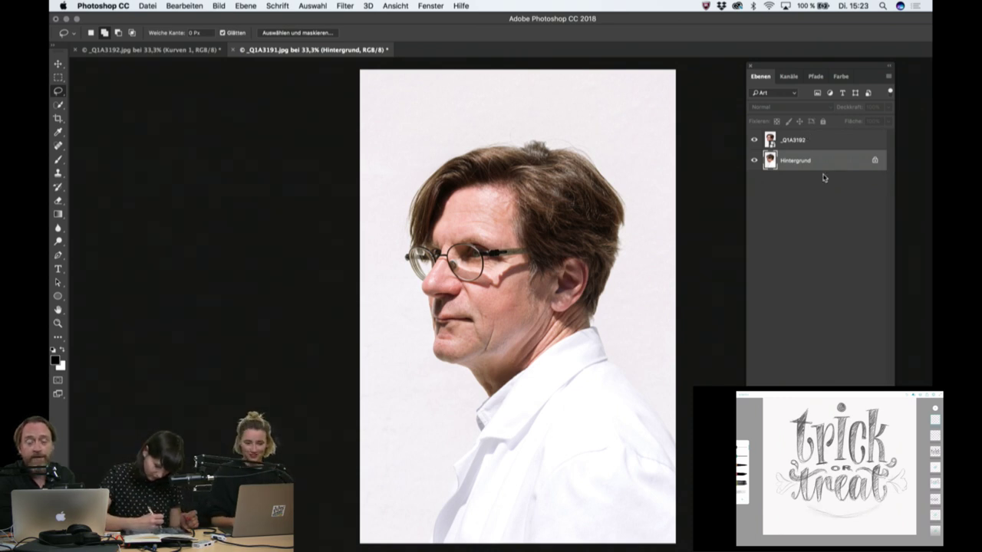
left_click(166, 53)
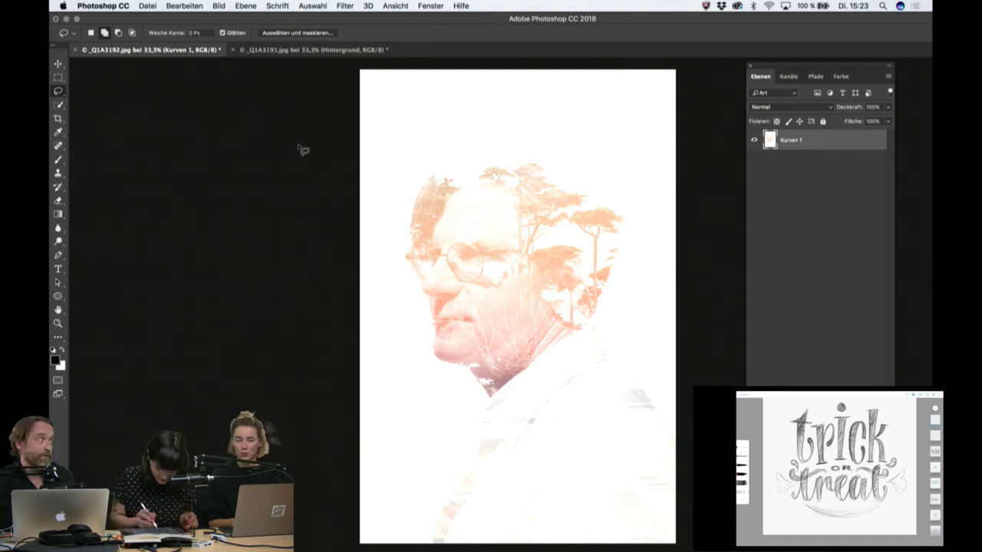
left_click(306, 50)
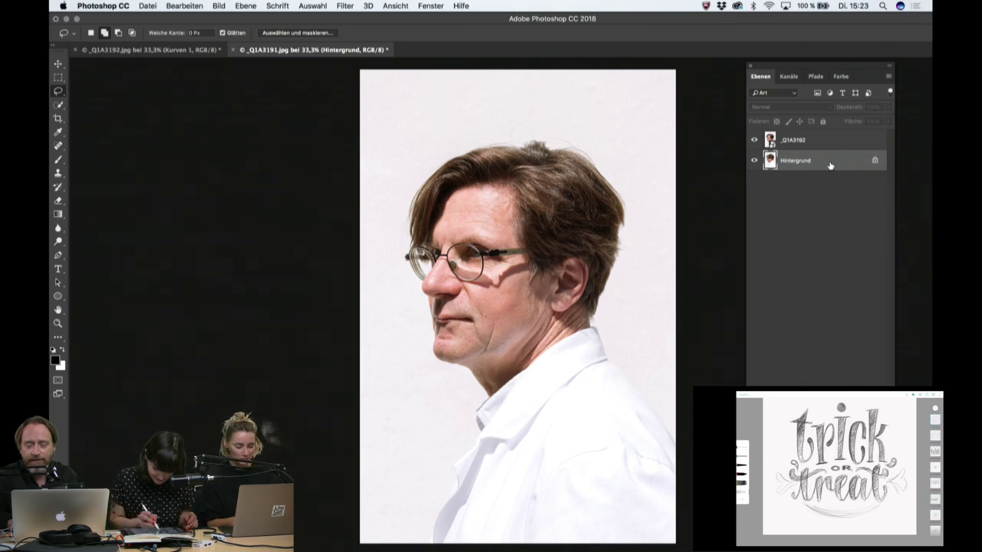
key("super+alt+shift+b")
key("Escape")
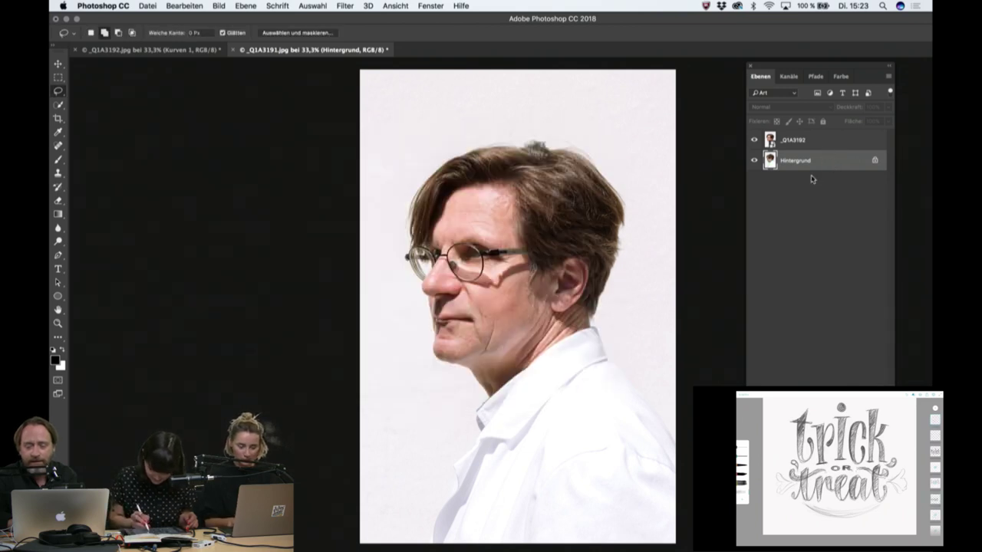
left_click(754, 140)
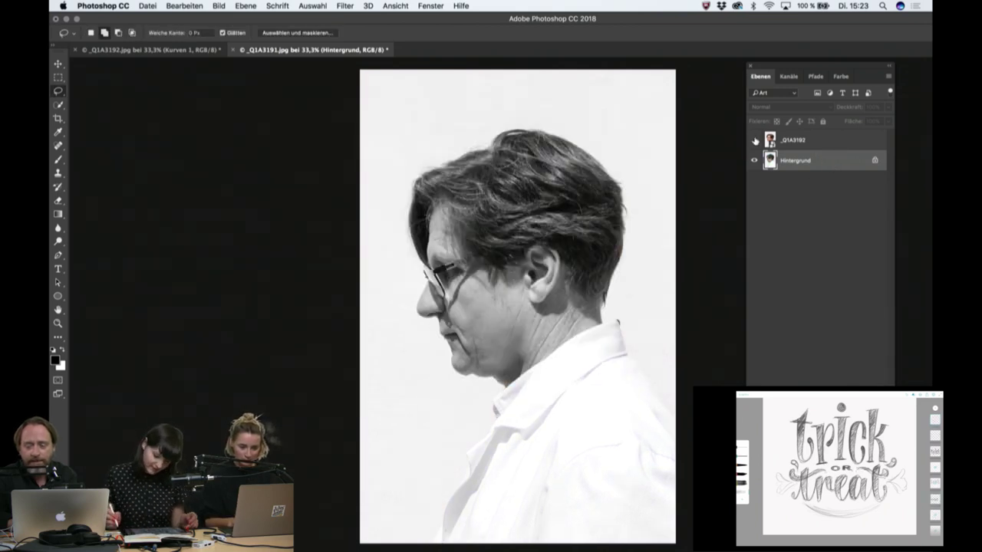
left_click(754, 140)
Apply Black & White to the _Q1A3192 layer as a smart filter and compare it with the background.
left_click(812, 142)
key("super+alt+shift+b")
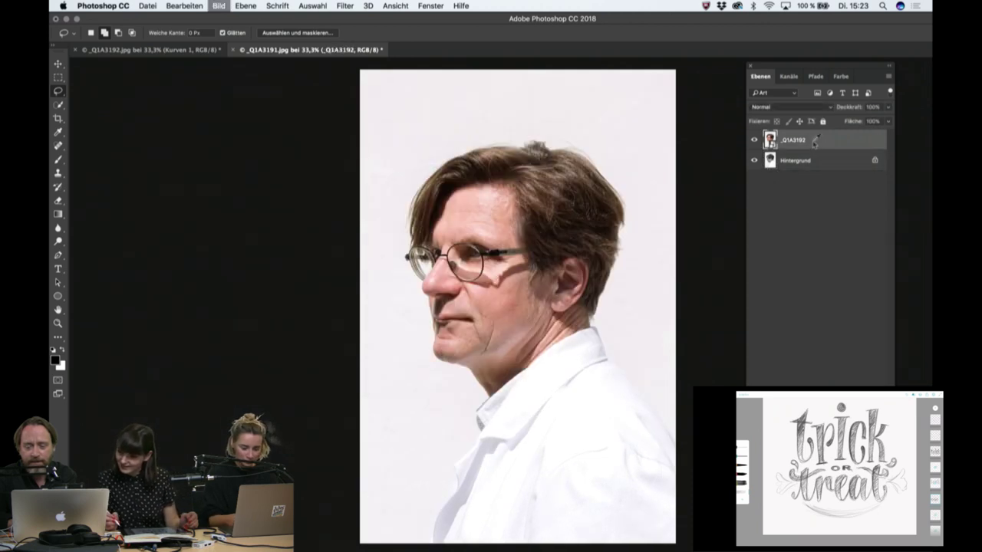
key("Return")
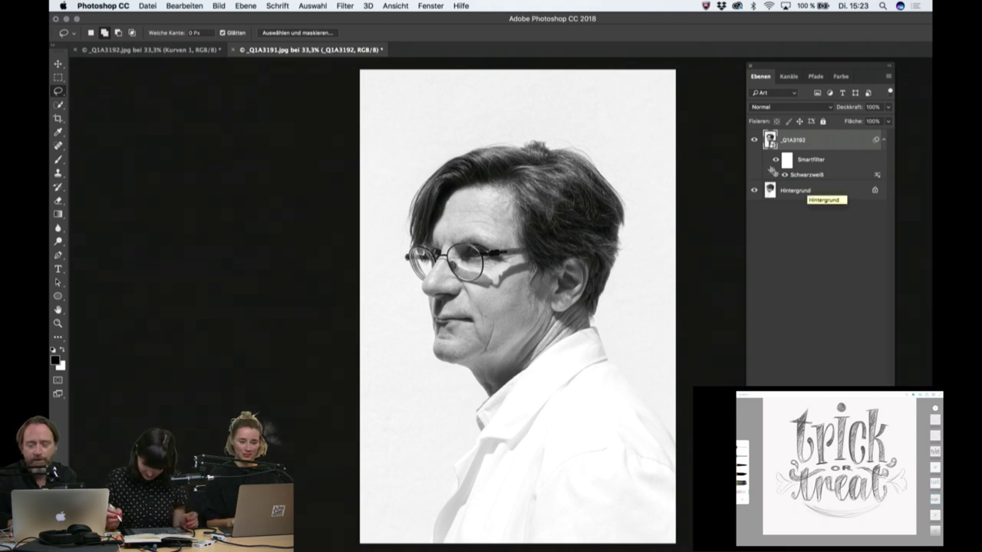
left_click(754, 141)
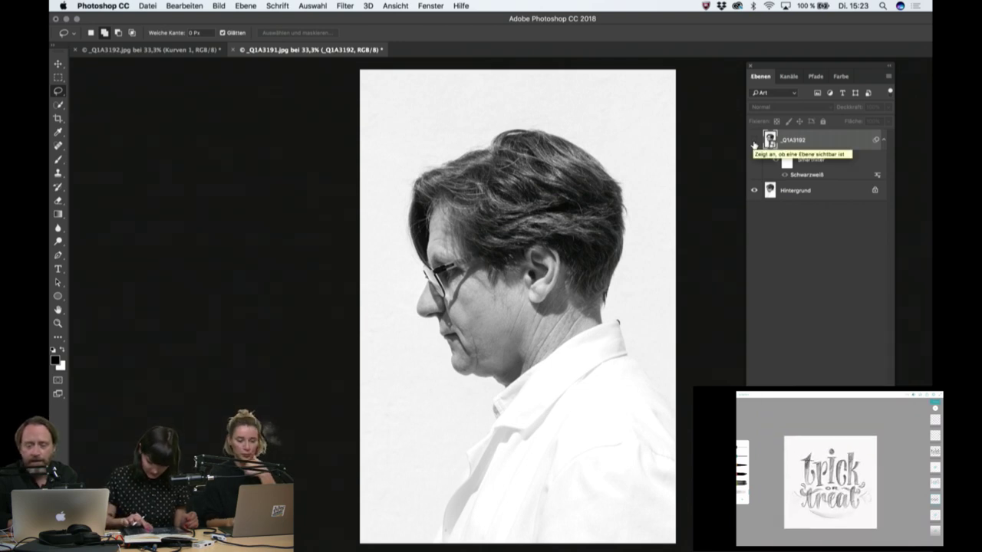
left_click(754, 141)
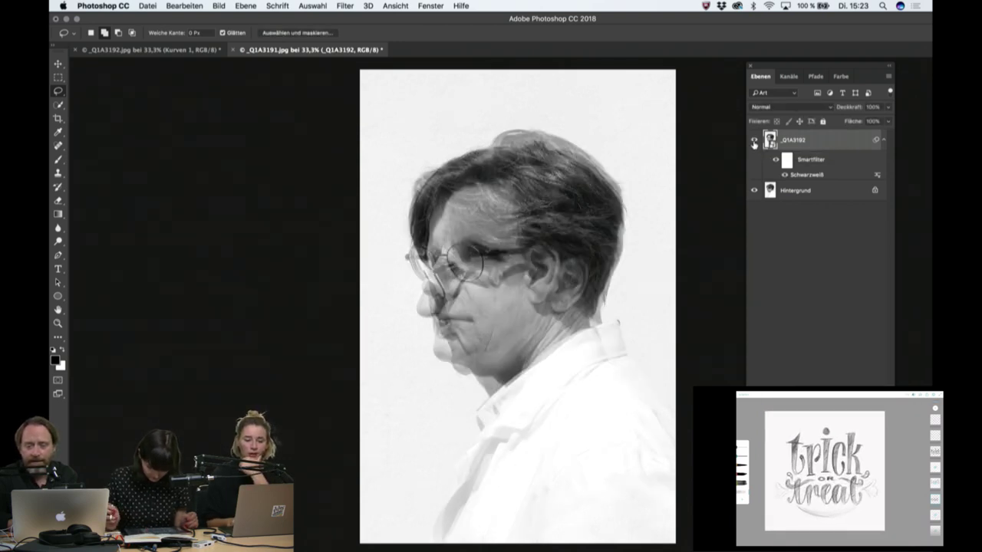
double_click(822, 143)
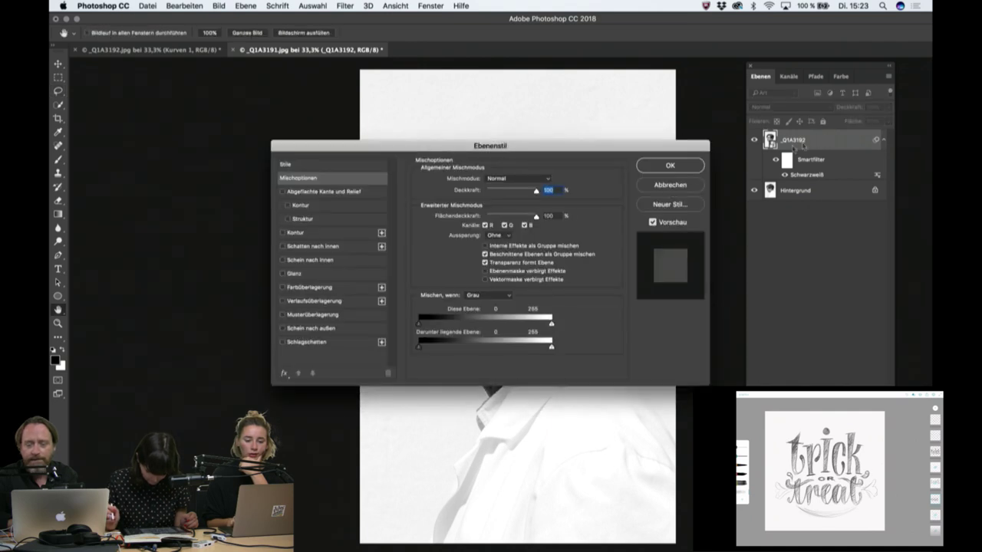
left_click(685, 186)
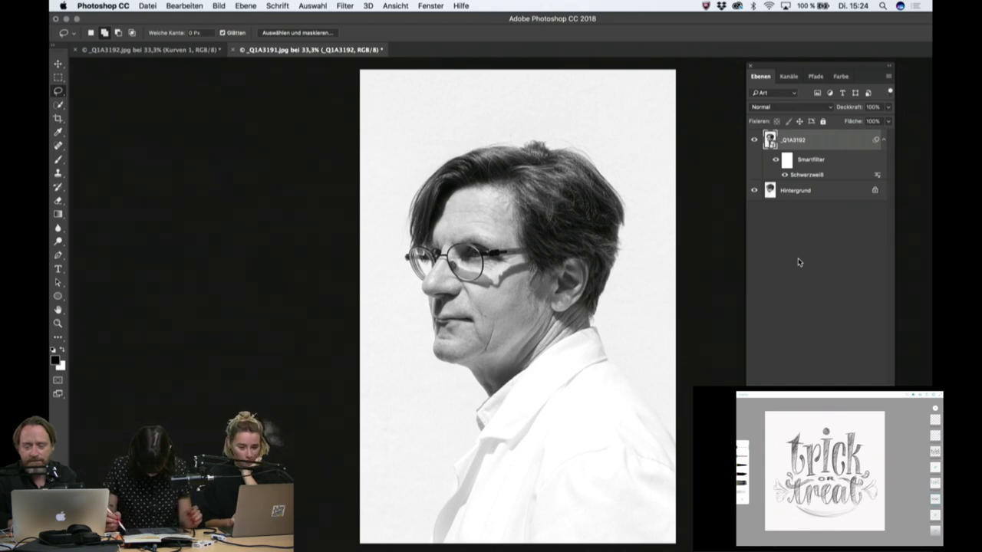
left_click(756, 140)
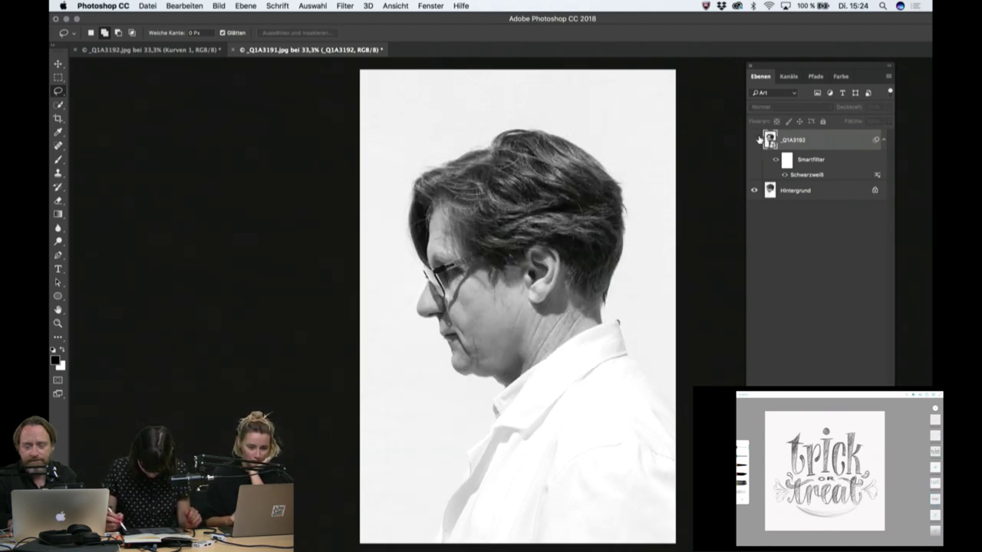
left_click(801, 190)
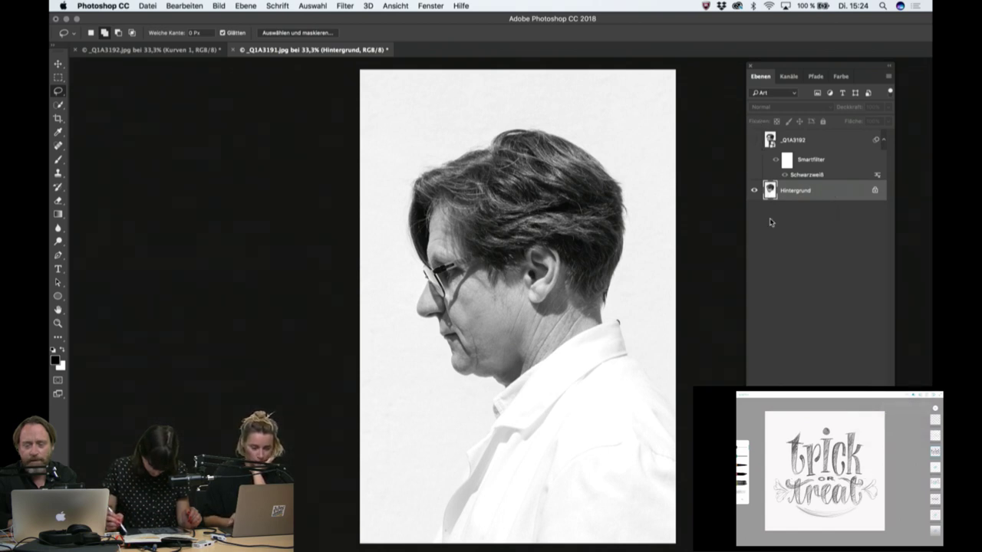
left_click(754, 140)
double_click(835, 138)
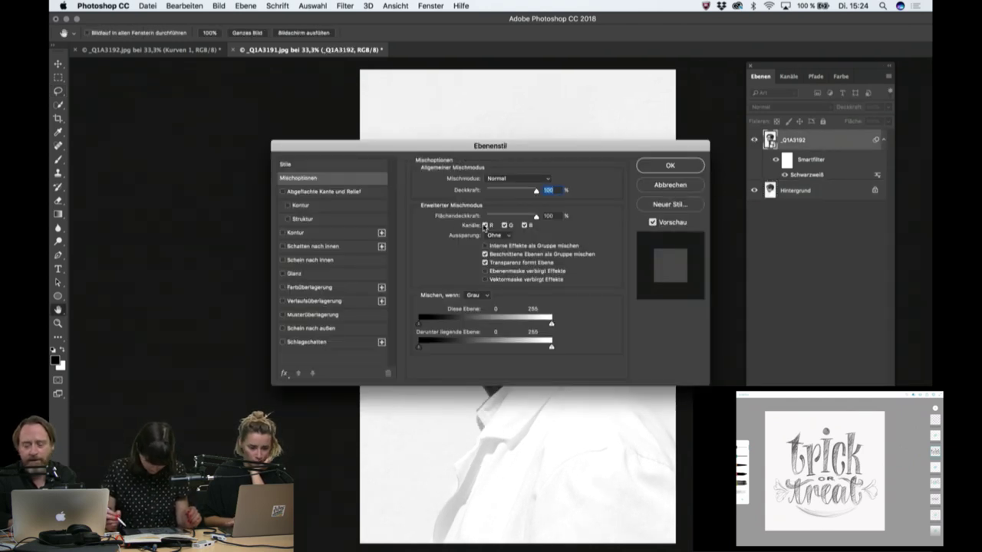
left_click(485, 225)
left_click(485, 226)
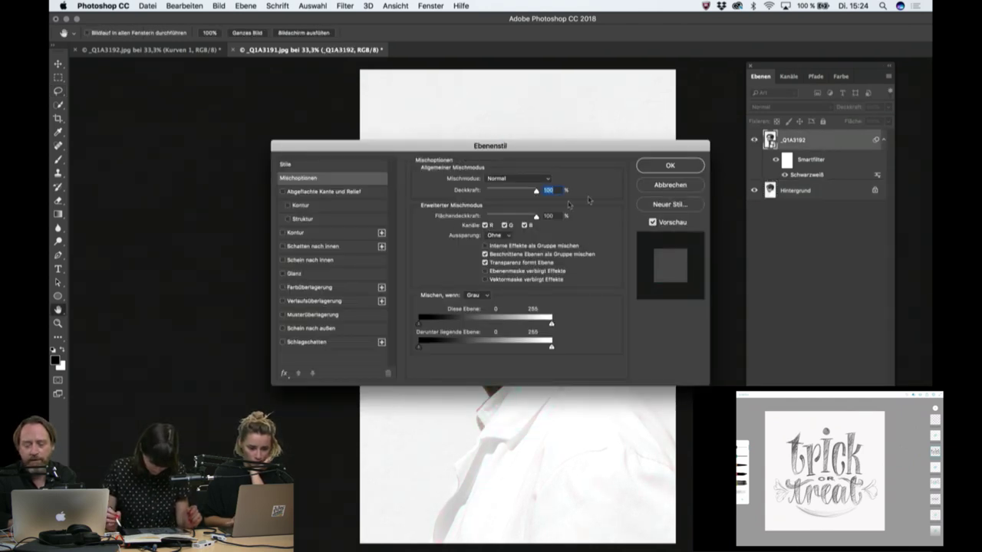
left_click(664, 185)
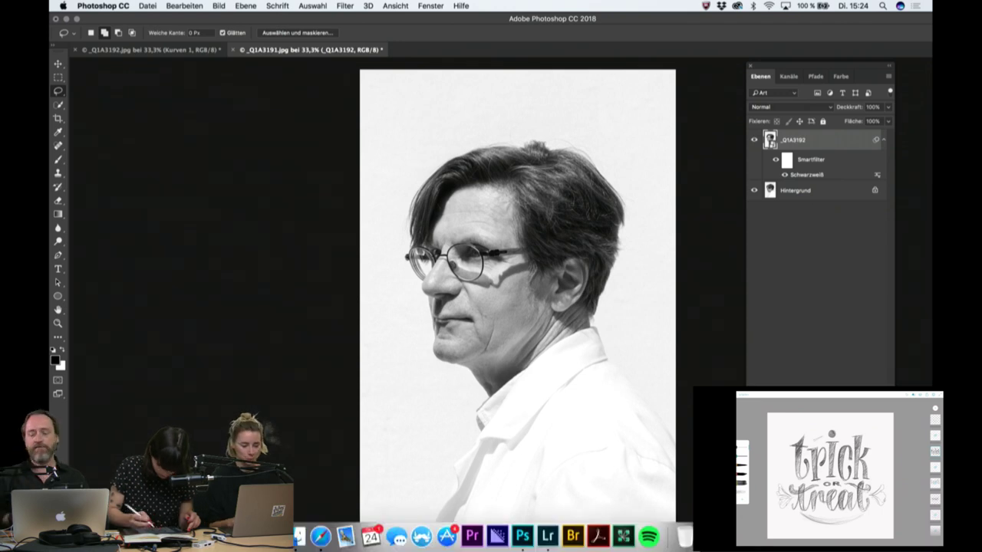
mouse_move(322, 529)
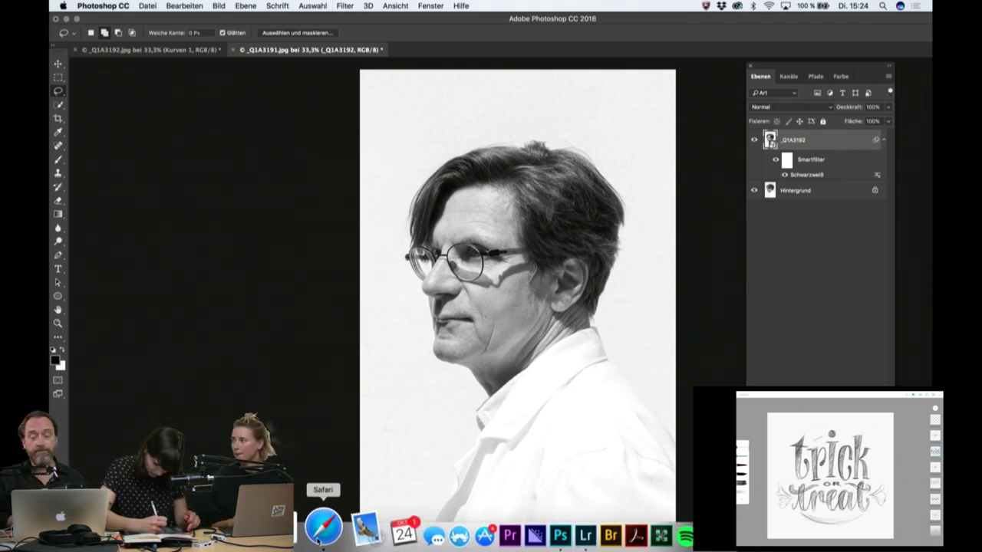
Hide the _Q1A3192 layer to reveal the profile shot beneath, then switch to Safari.
left_click(319, 539)
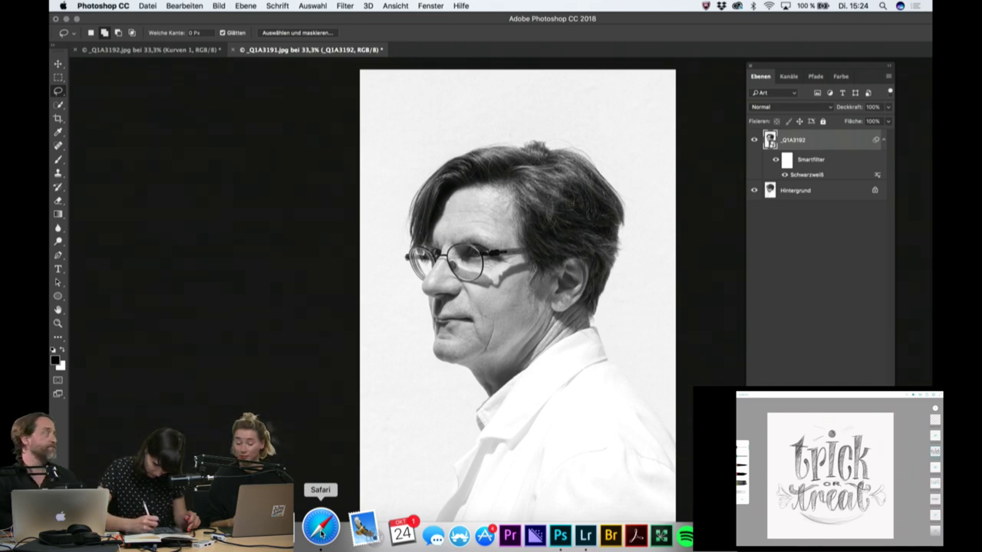
left_click(151, 49)
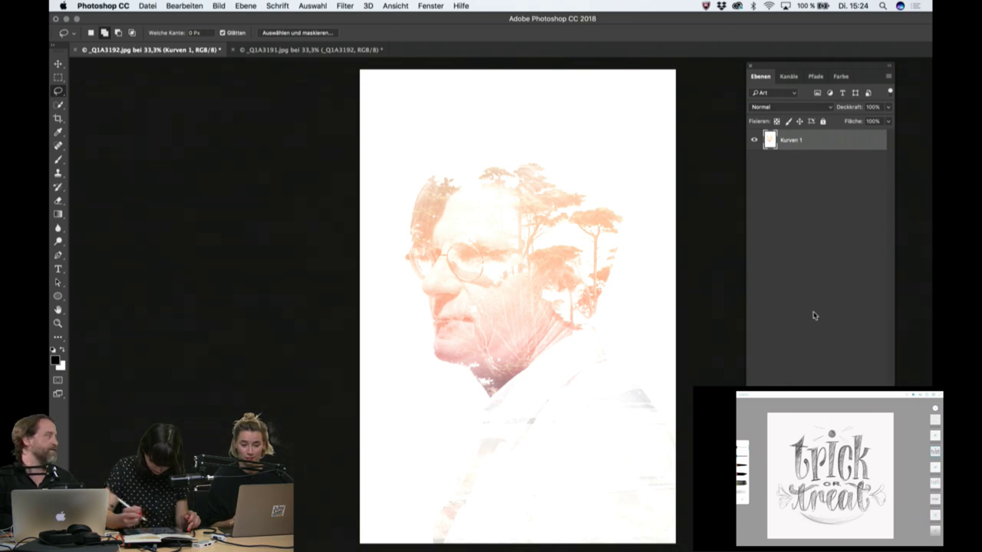
left_click(273, 51)
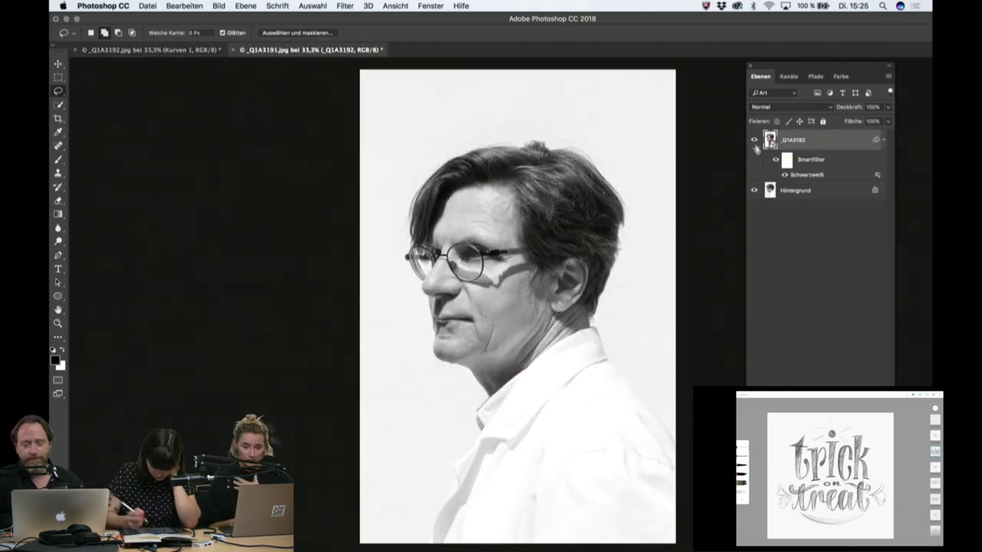
left_click(754, 140)
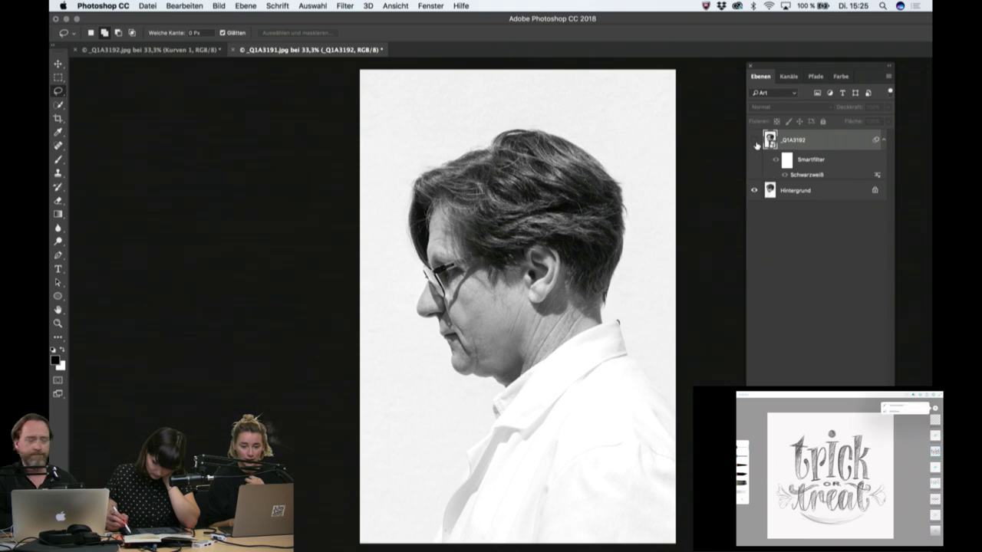
mouse_move(318, 548)
left_click(319, 529)
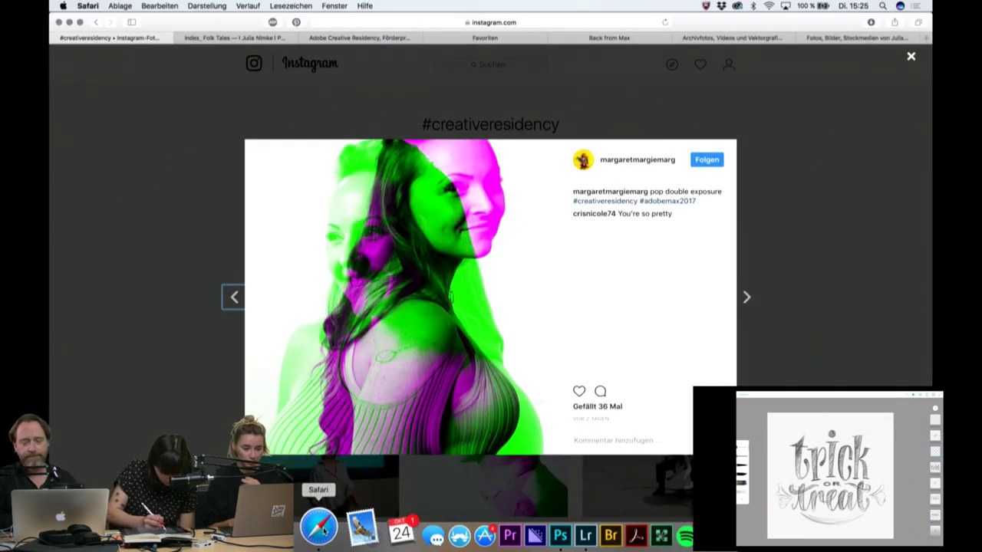
Close the Instagram double-exposure post to show the #creativeresidency grid, then return to Photoshop.
left_click(203, 443)
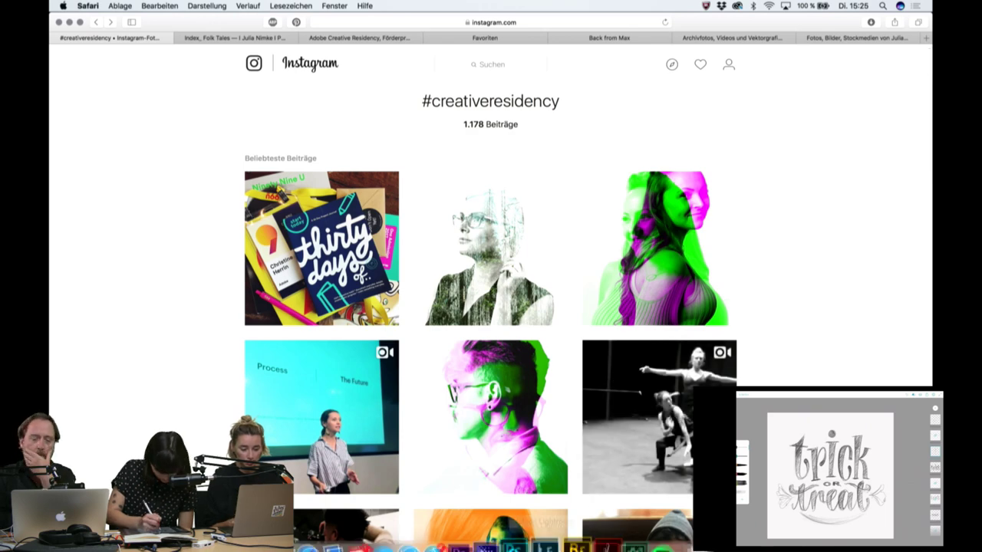
mouse_move(513, 548)
left_click(529, 528)
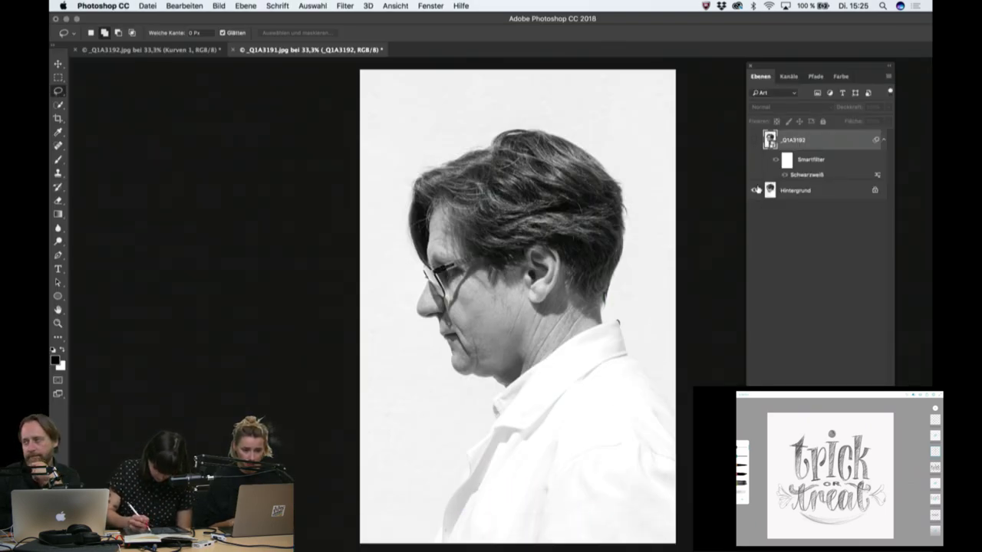
Make _Q1A3192 visible again and open its smart object's original colour photo in a new tab.
left_click(820, 194)
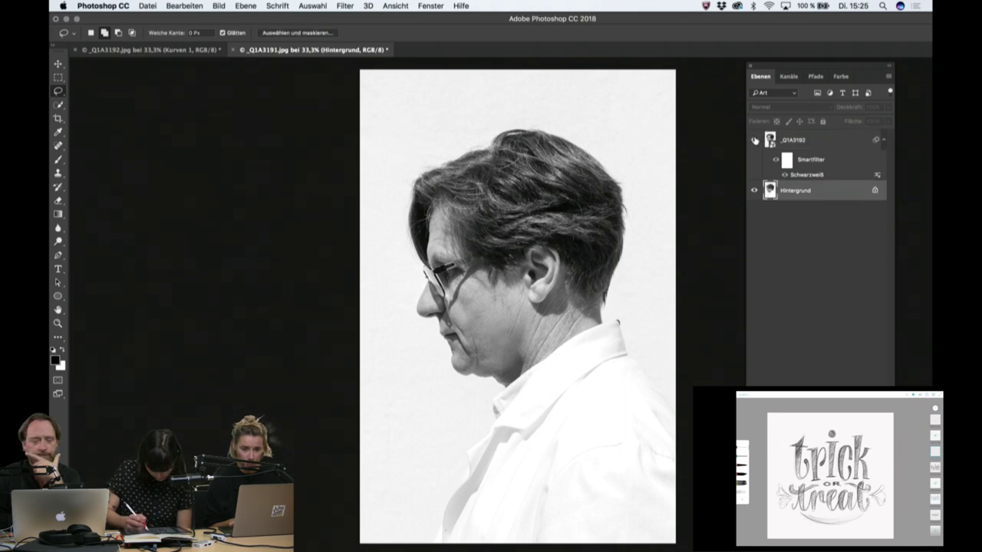
left_click(753, 140)
left_click(816, 145)
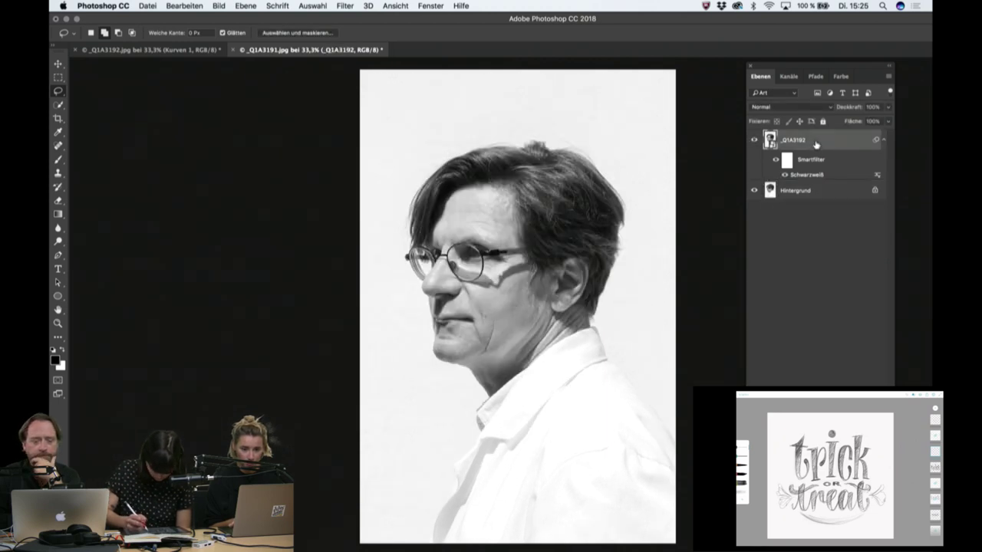
left_click(841, 195)
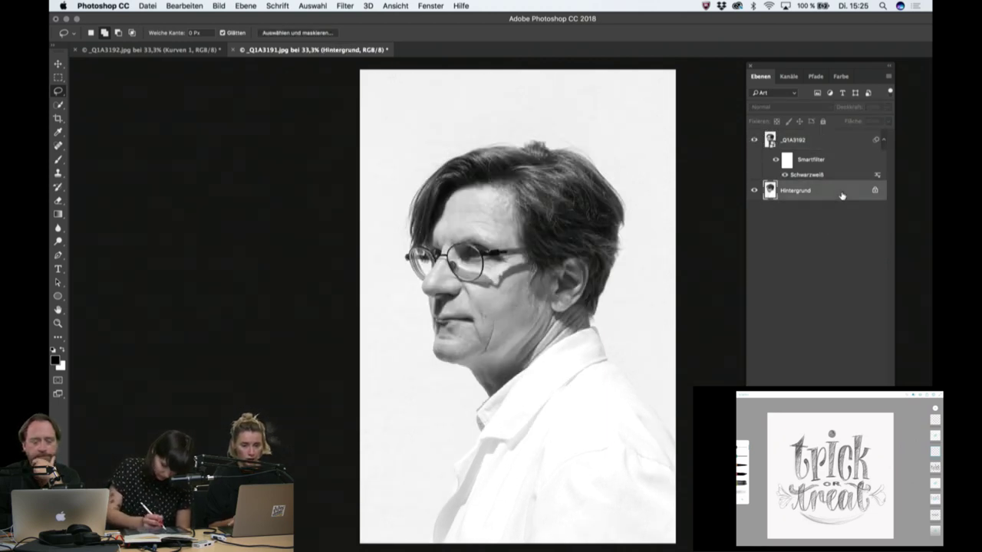
left_click(826, 141)
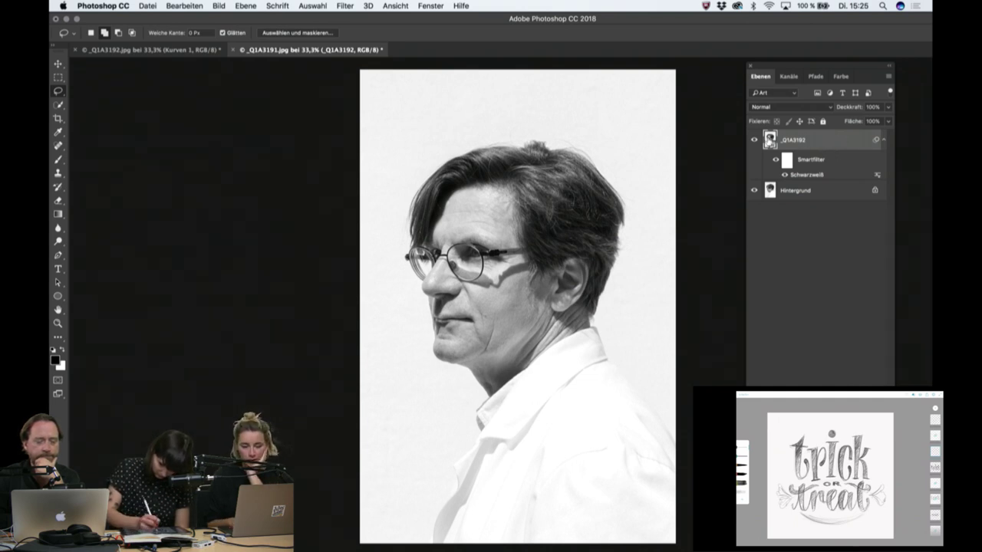
double_click(769, 140)
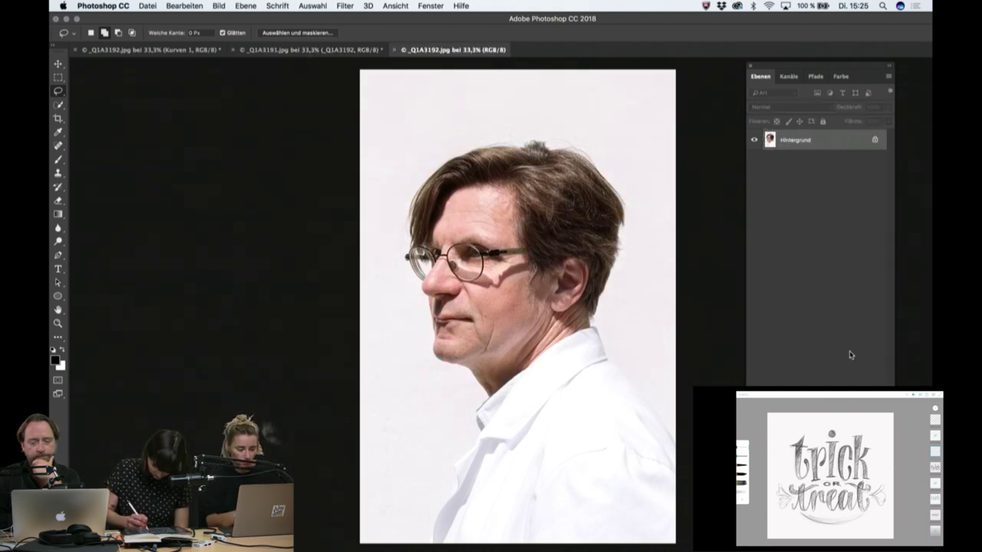
Back in the layered portrait, open the Layer Style blending options for _Q1A3192.
left_click(280, 51)
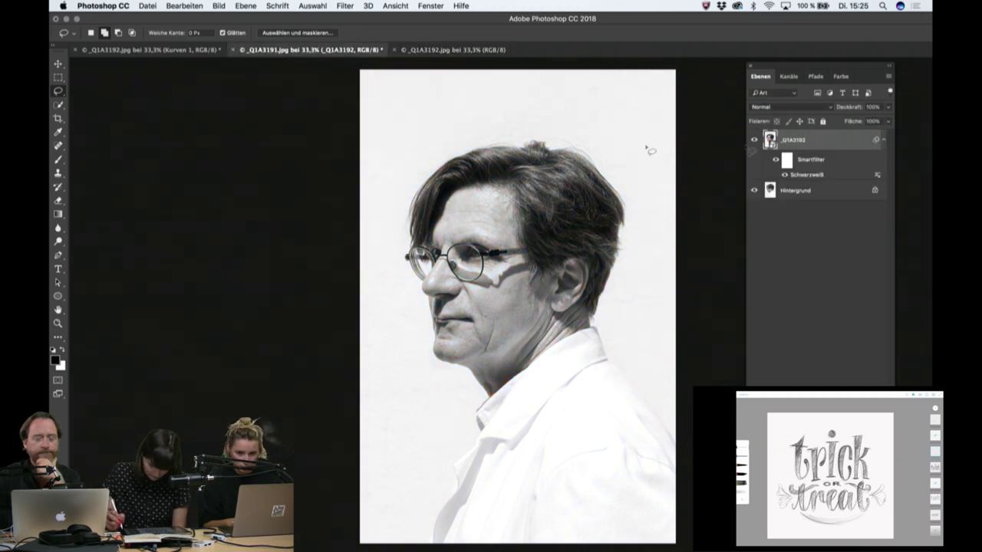
double_click(793, 140)
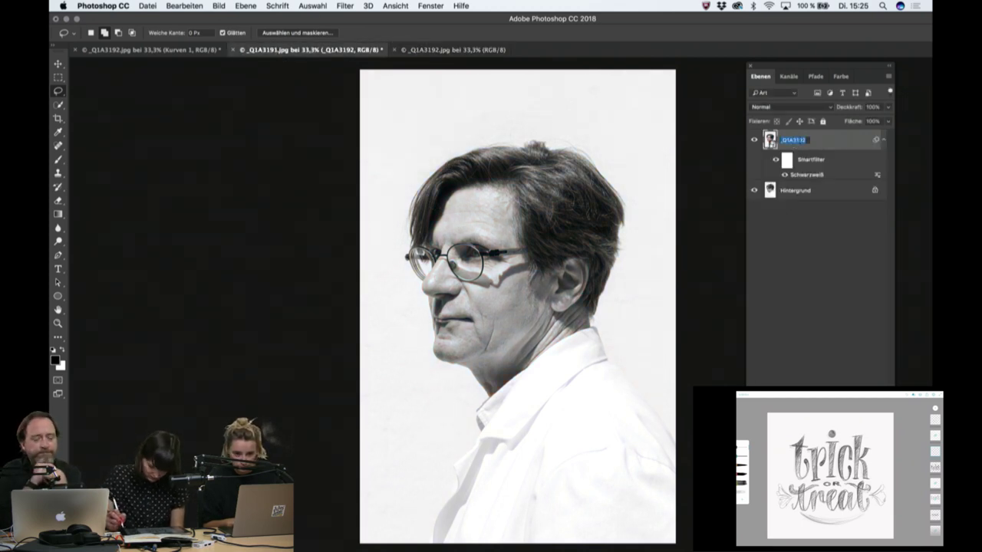
left_click(840, 265)
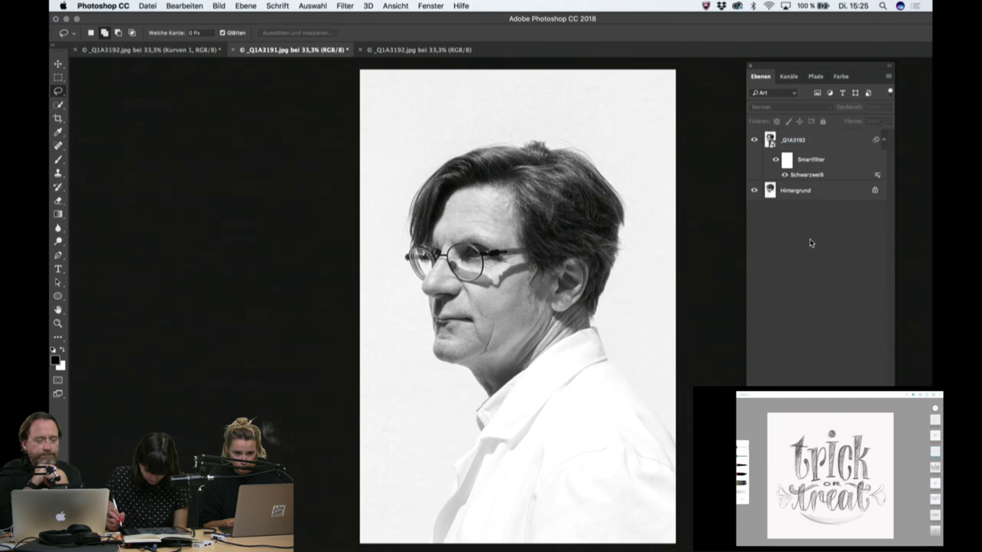
left_click(822, 147)
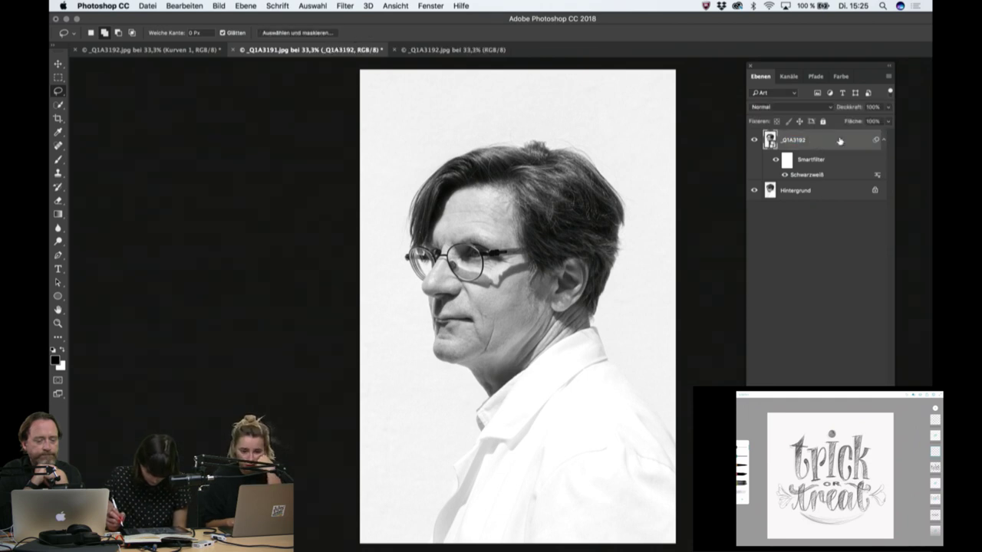
double_click(840, 140)
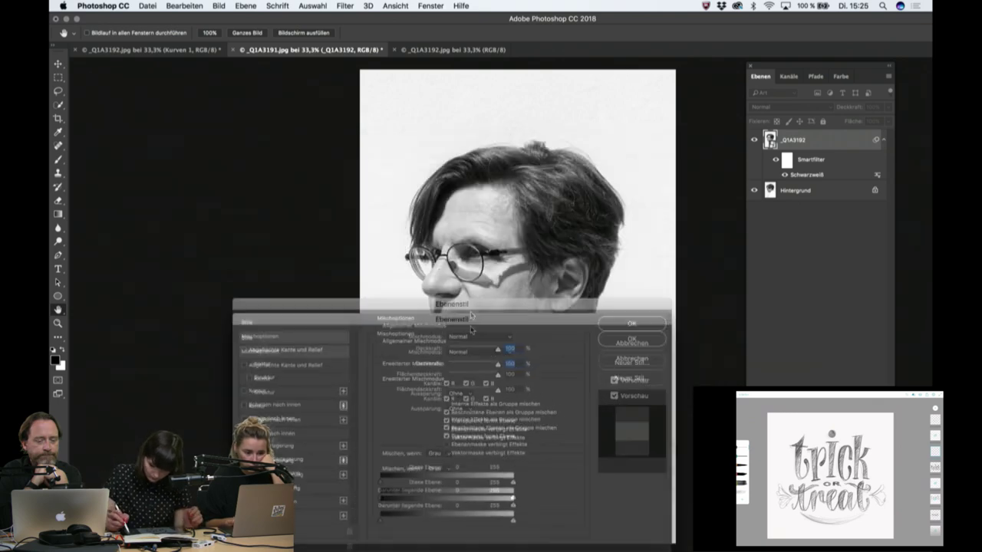
Preview red/cyan, green/magenta and blue/yellow offsets by toggling R, G, B channels, then cancel.
mouse_move(509, 147)
left_mouse_down()
mouse_move(234, 165)
mouse_move(275, 113)
mouse_move(254, 102)
left_mouse_up()
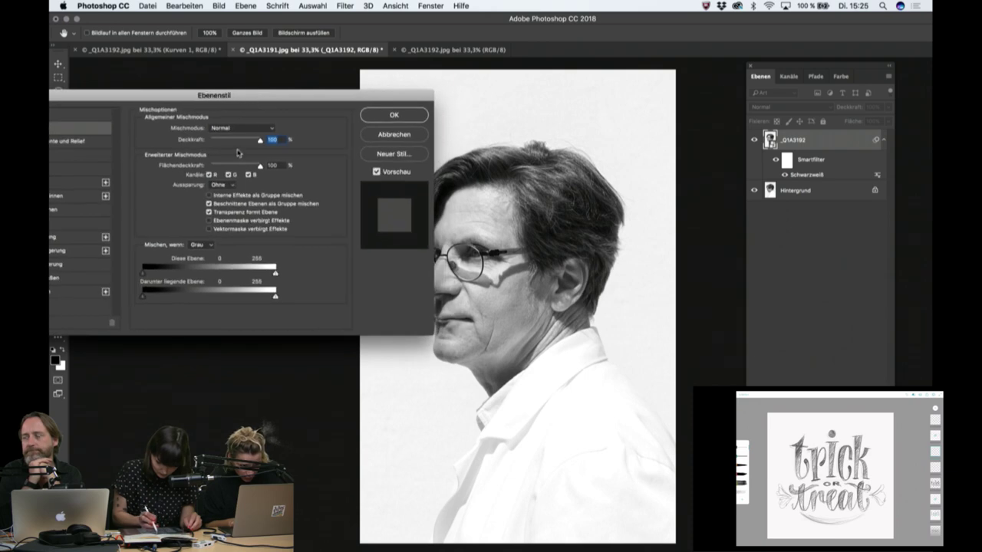
left_click(210, 178)
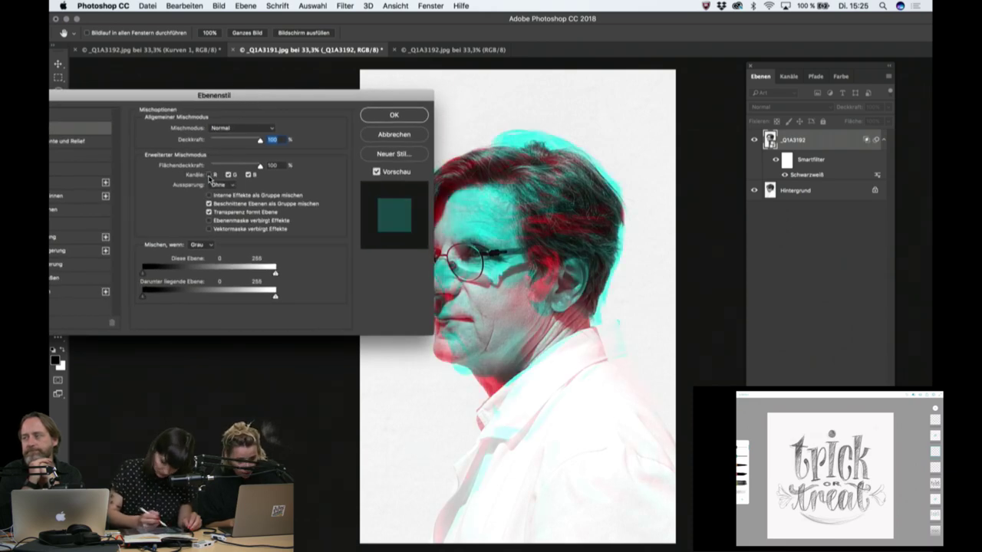
mouse_move(272, 95)
left_mouse_down()
mouse_move(209, 97)
mouse_move(252, 185)
left_mouse_up()
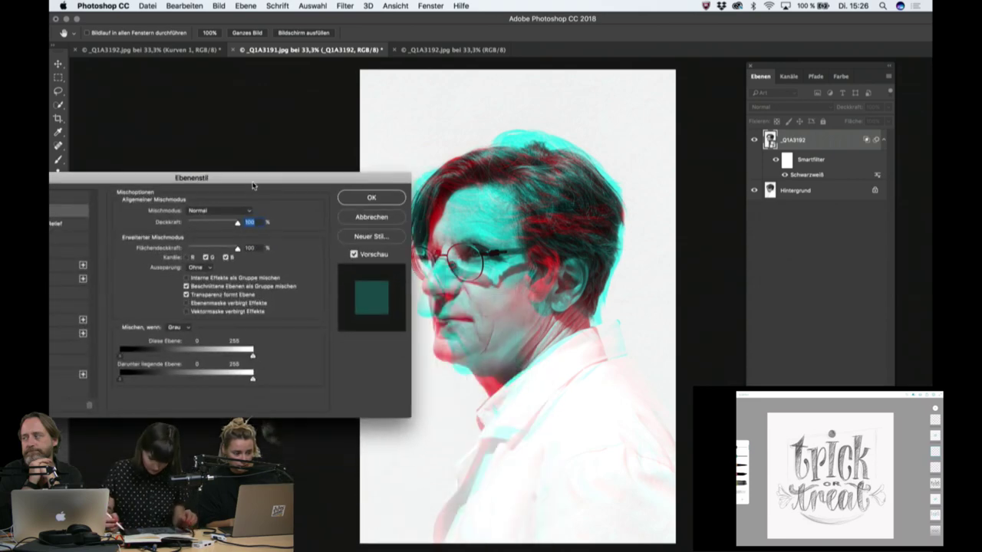
left_click(187, 257)
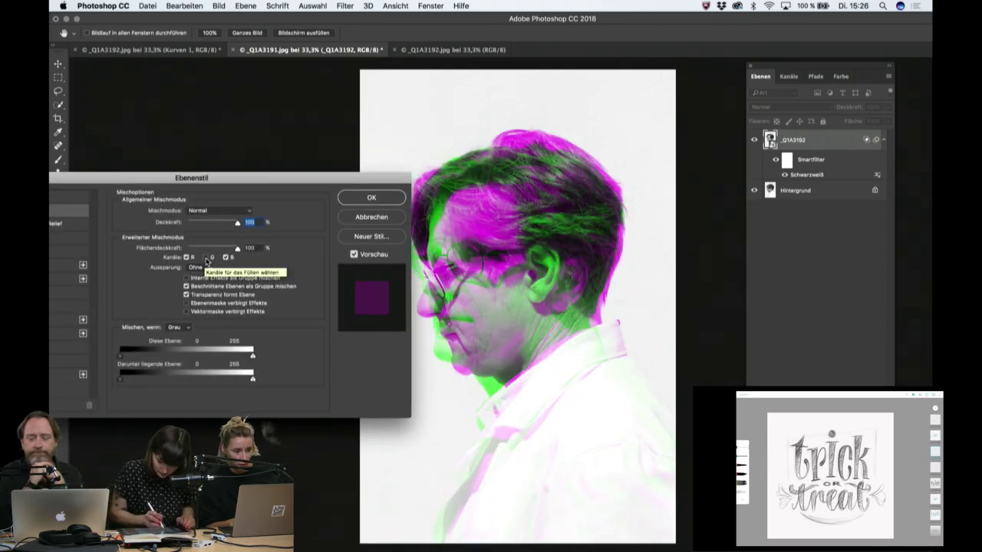
left_click(205, 258)
left_click(225, 258)
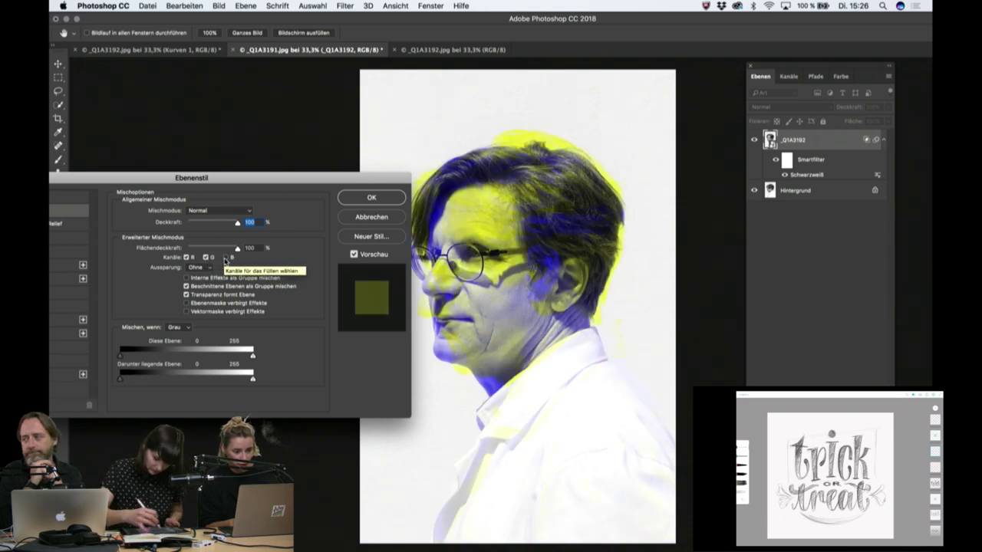
left_click(225, 258)
left_click(185, 258)
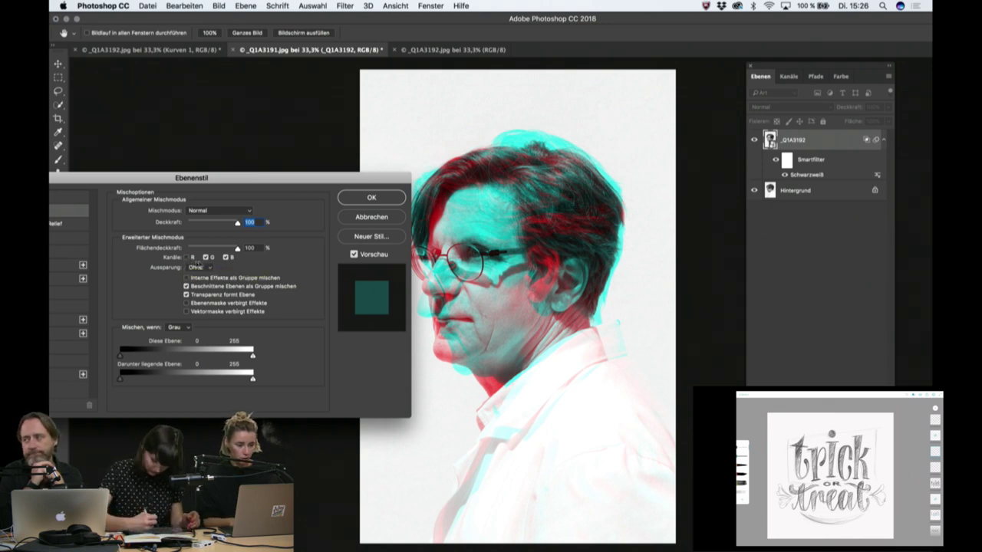
left_click(186, 258)
left_click(371, 217)
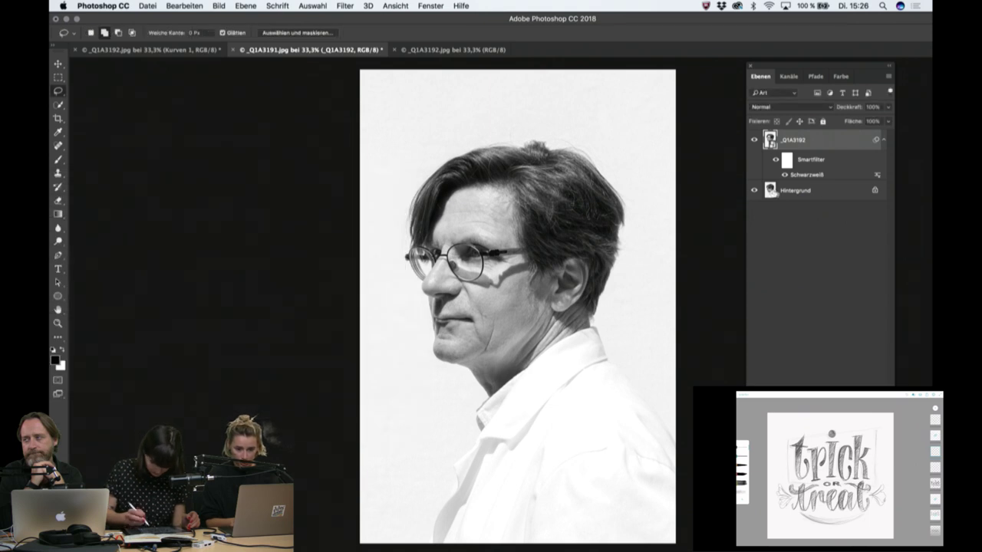
Hide _Q1A3192 and convert the Hintergrund background into an editable layer, Ebene 0.
left_click(810, 193)
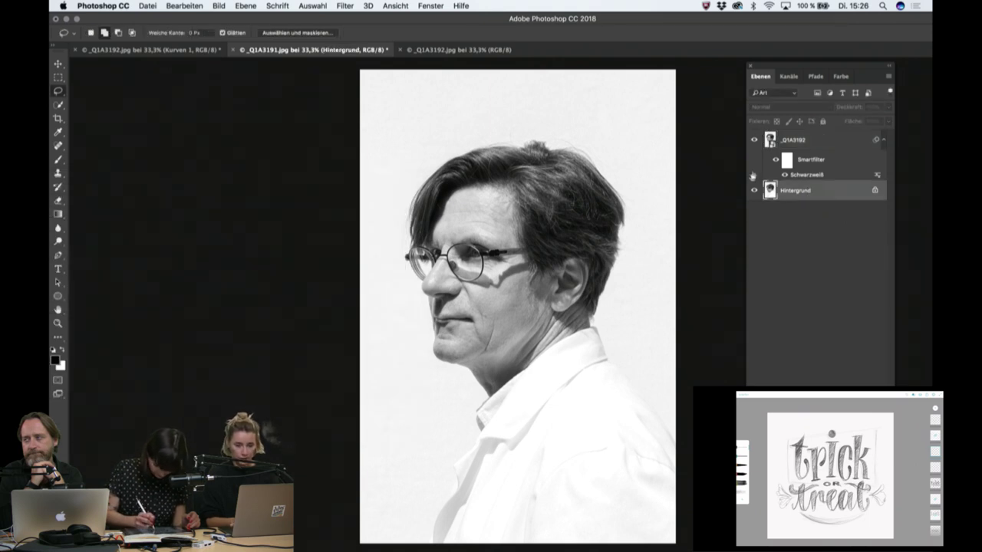
left_click(754, 140)
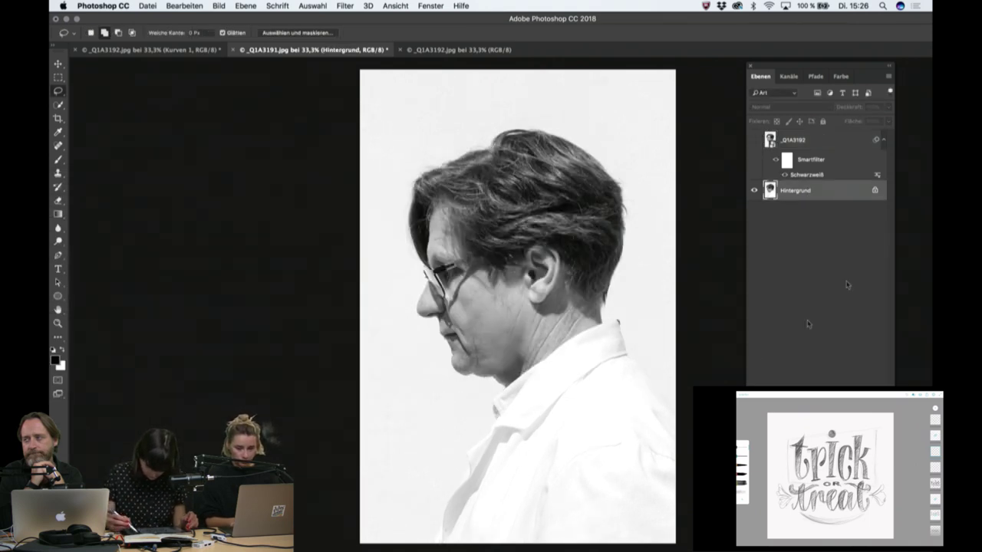
double_click(845, 193)
key("Return")
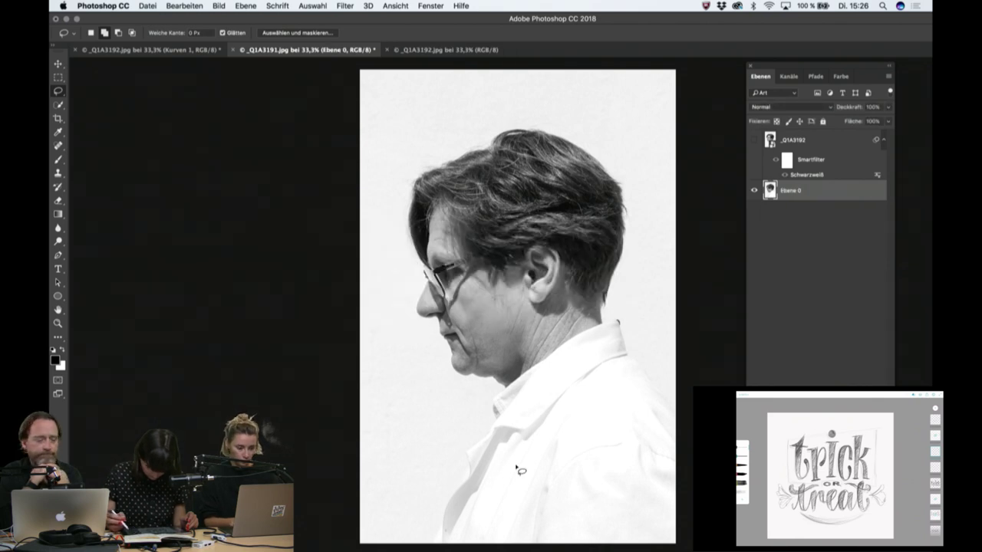
Free-transform Ebene 0 to about 145% and shift it to the right.
key("super+t")
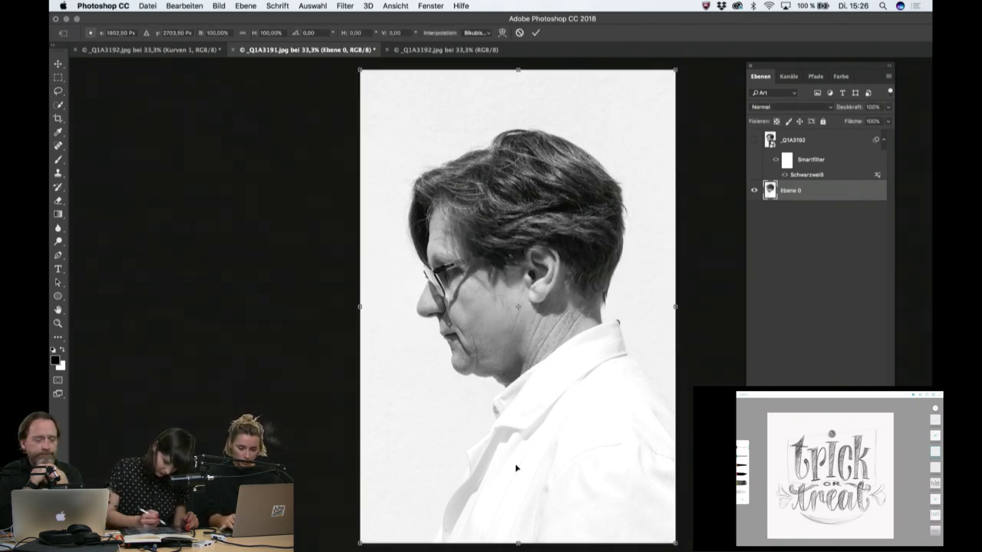
key("super+minus")
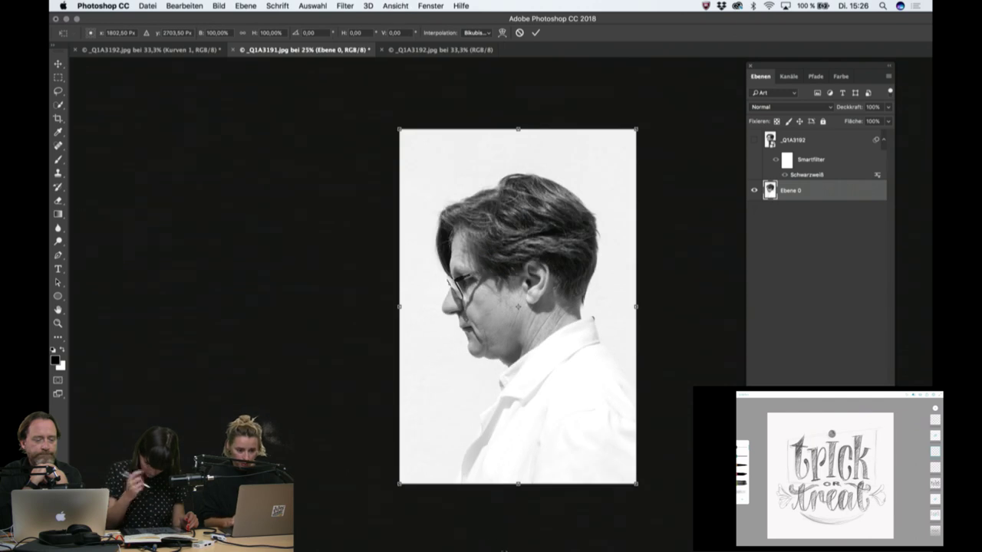
left_click_drag(636, 483, 695, 551)
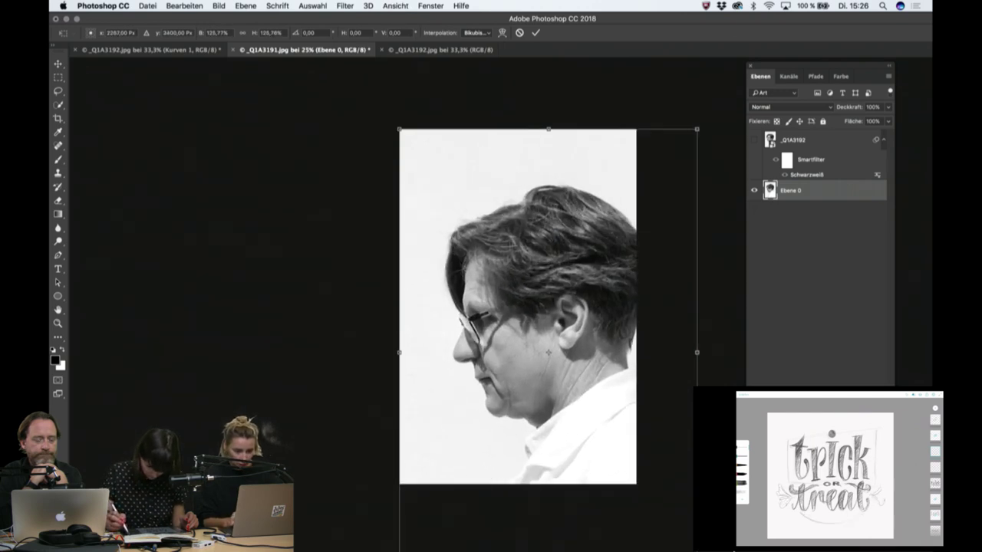
left_click_drag(399, 130, 353, 59)
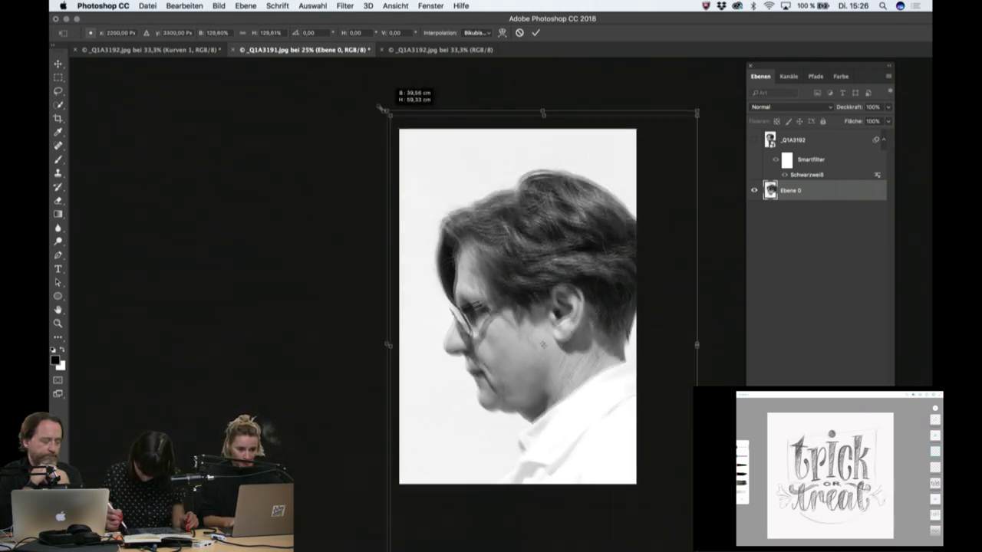
left_click_drag(445, 338, 492, 338)
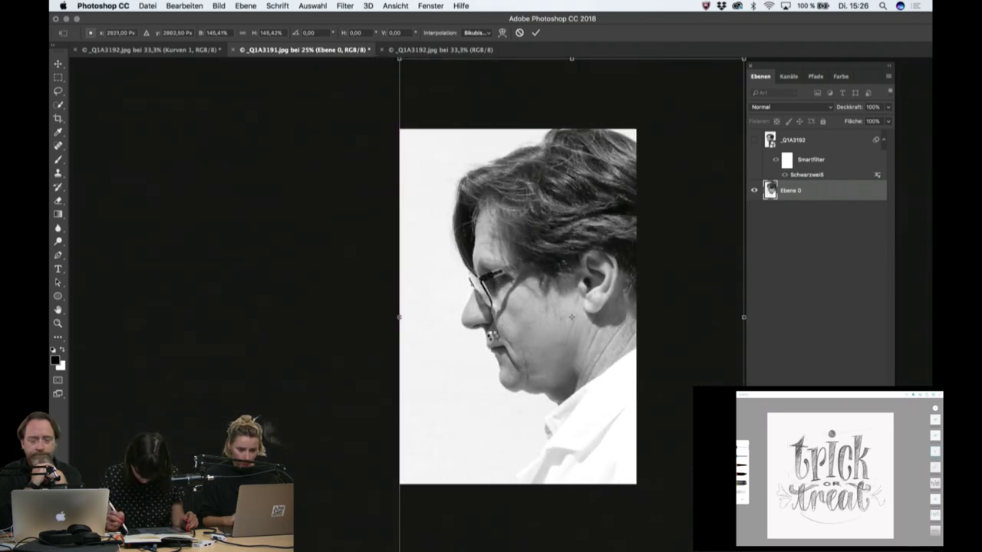
key("Return")
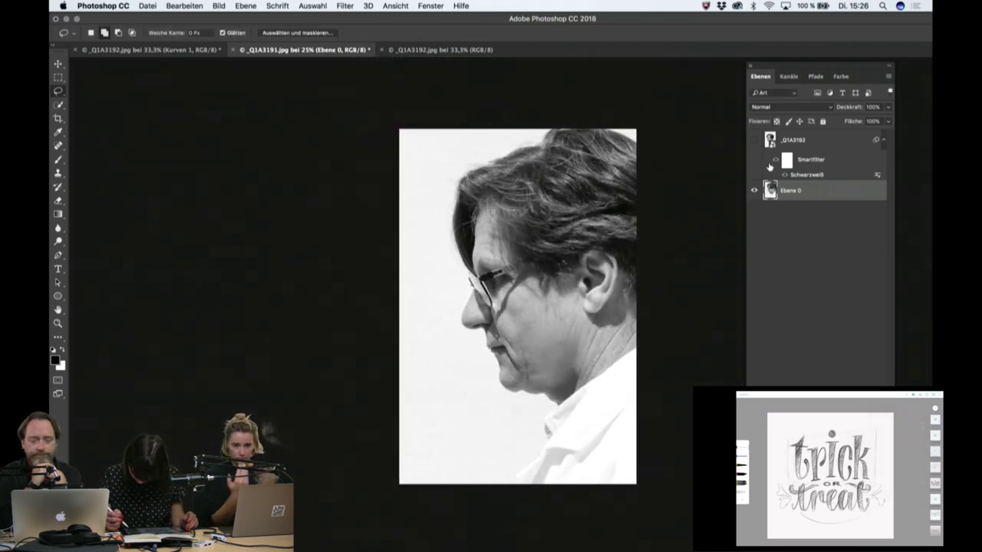
Show _Q1A3192 again, test R/G/B exclusions, and apply its style with the green channel unchecked.
left_click(755, 141)
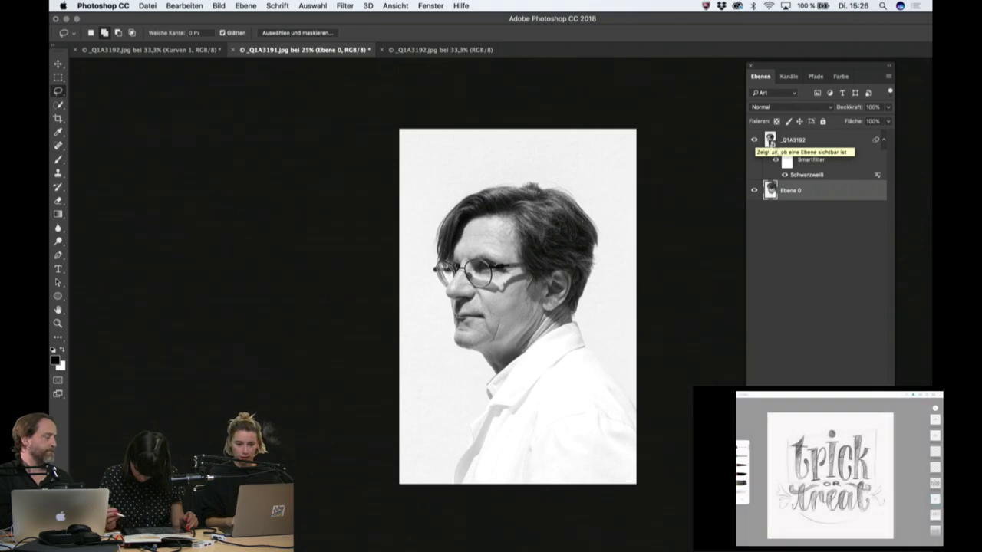
double_click(822, 140)
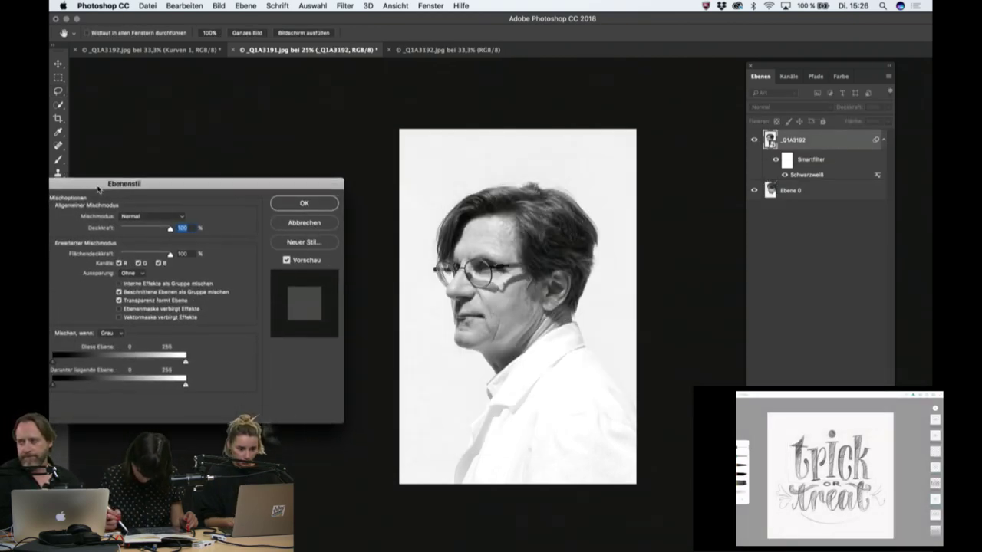
left_click(120, 263)
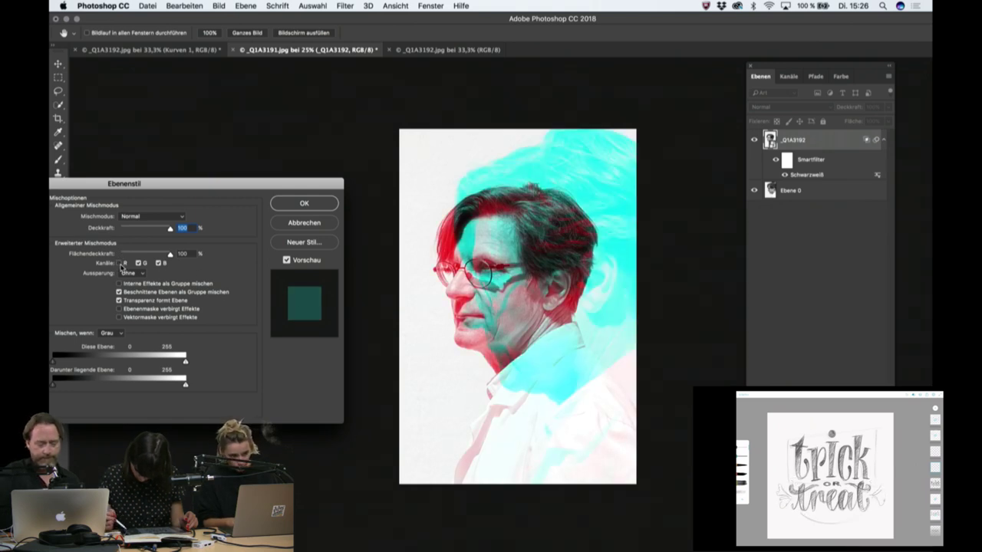
left_click(119, 263)
left_click(138, 263)
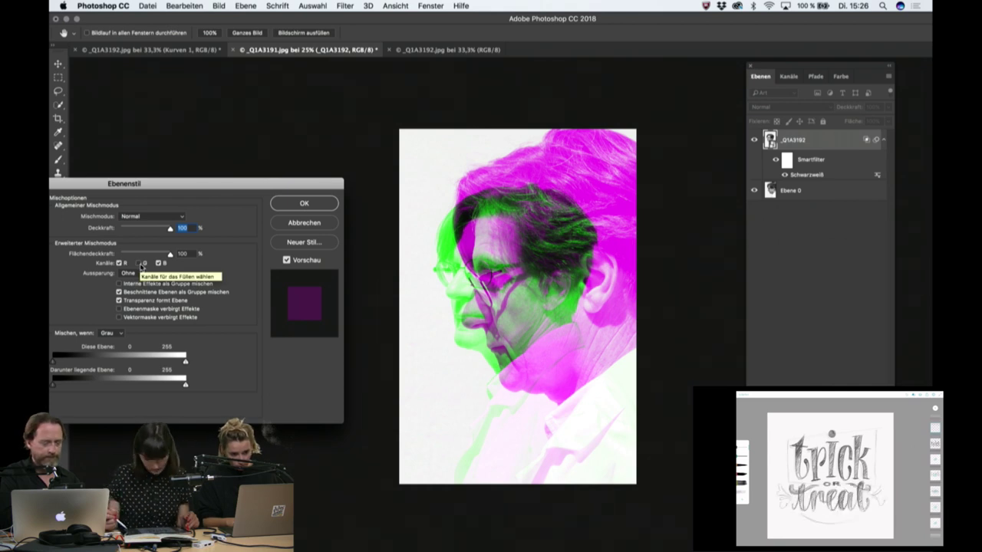
left_click(140, 263)
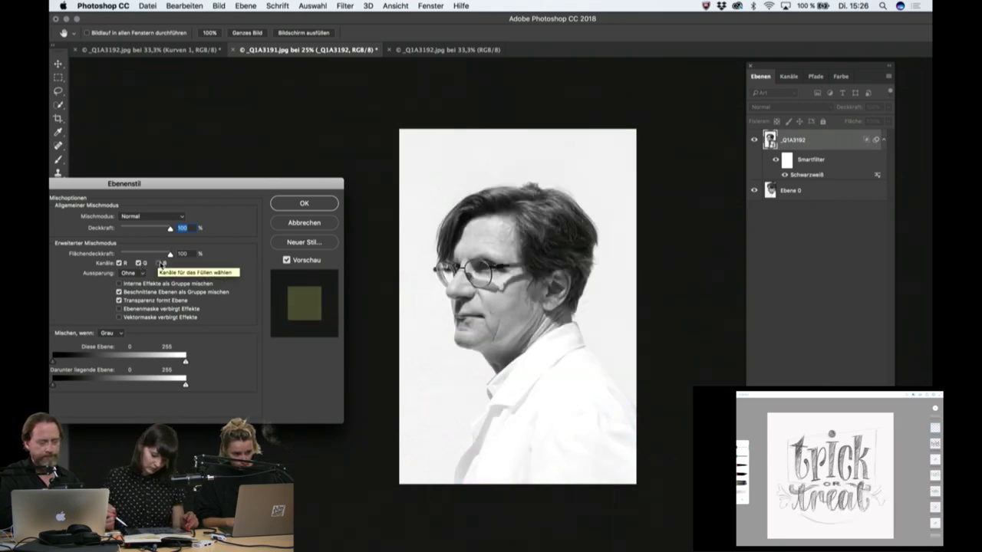
left_click(159, 263)
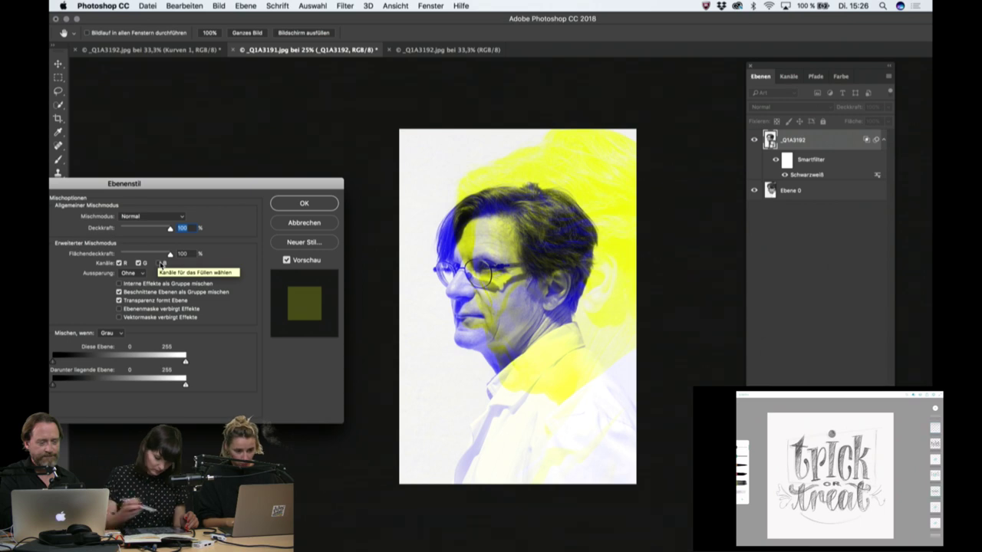
left_click(160, 263)
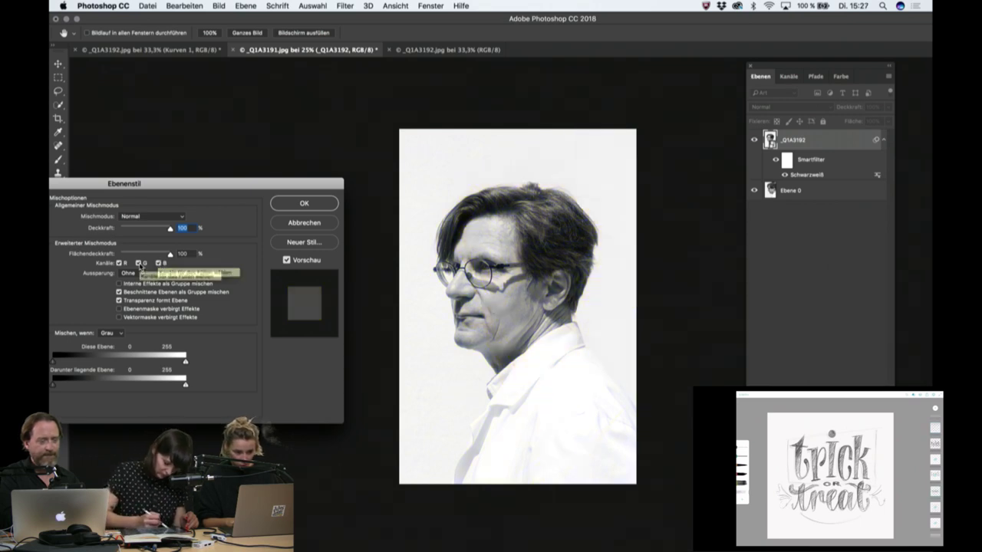
left_click(139, 263)
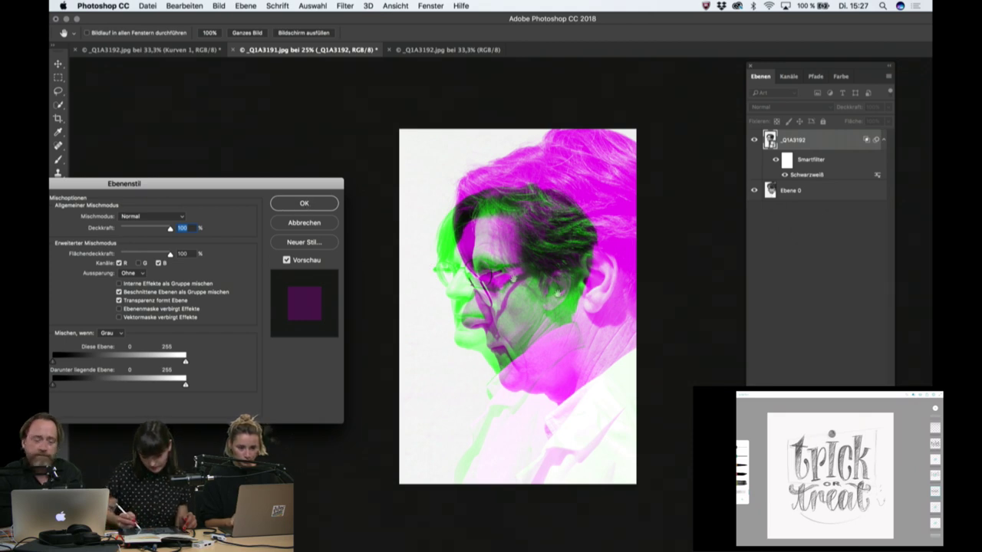
left_click(304, 204)
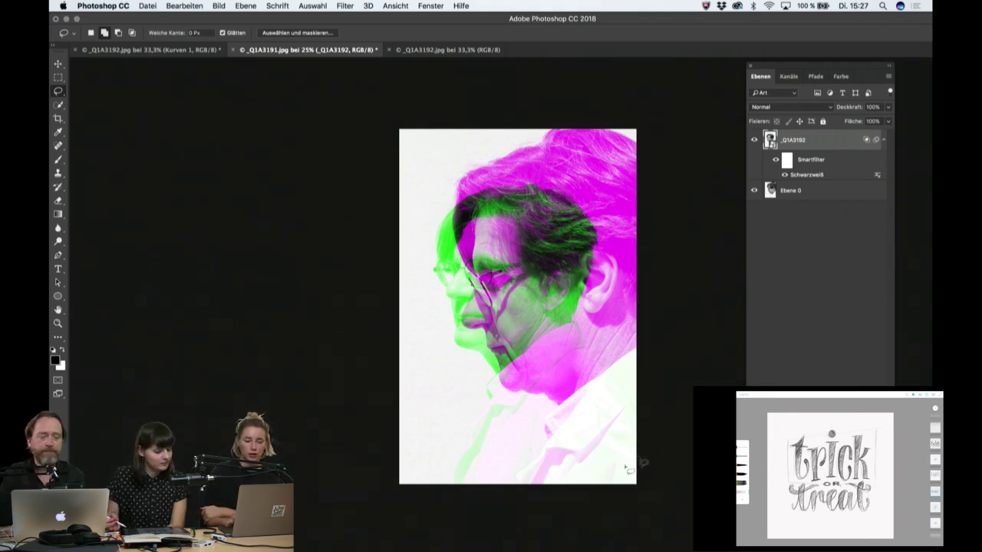
With the Move tool, shift Ebene 0 and _Q1A3192 to realign the green and magenta faces.
left_click(808, 190)
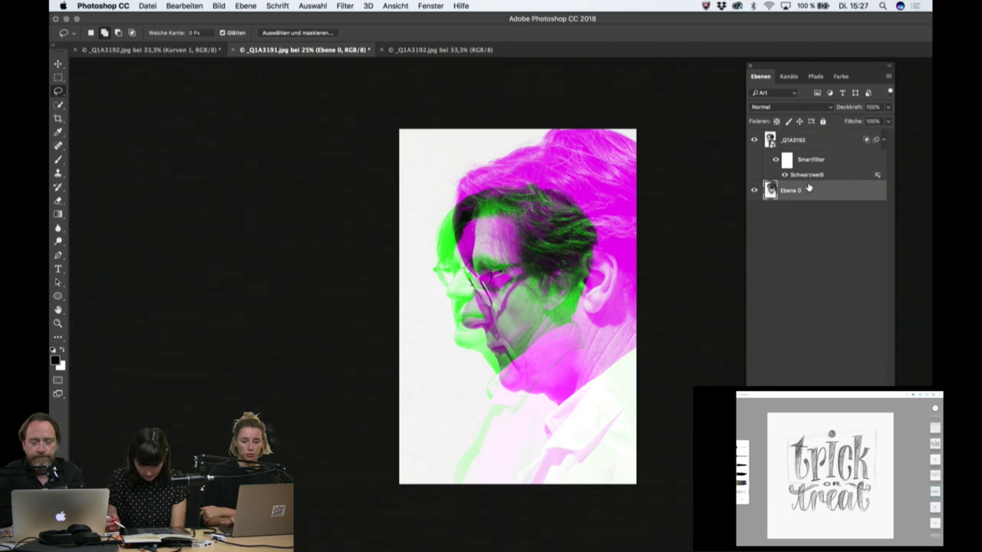
key("v")
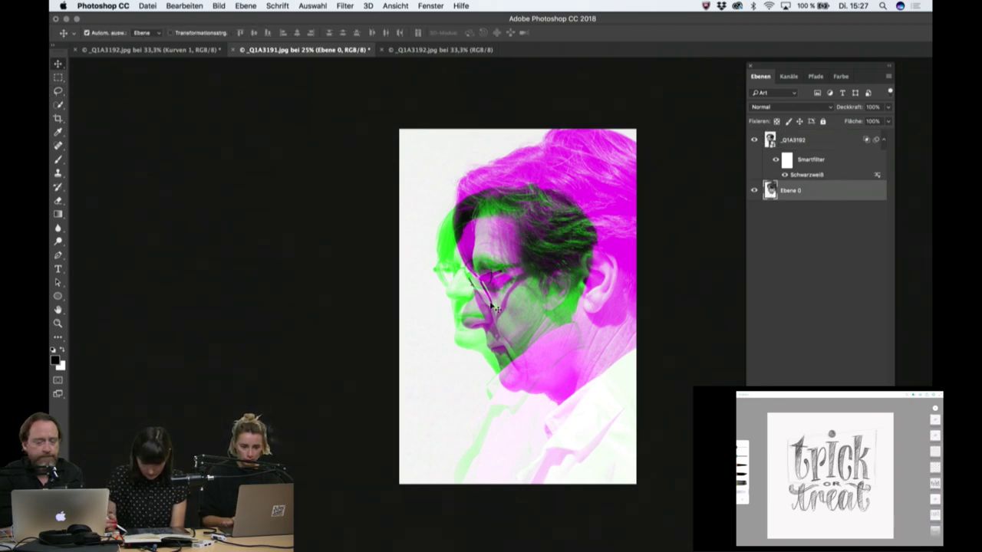
mouse_move(496, 307)
left_mouse_down()
mouse_move(529, 284)
mouse_move(499, 286)
left_mouse_up()
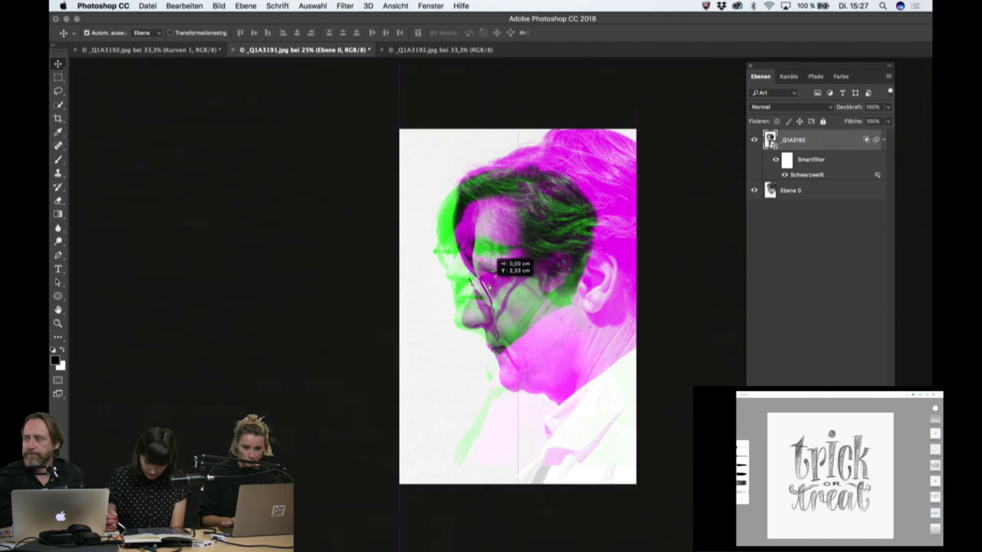
left_click_drag(498, 286, 491, 287)
left_click(829, 195)
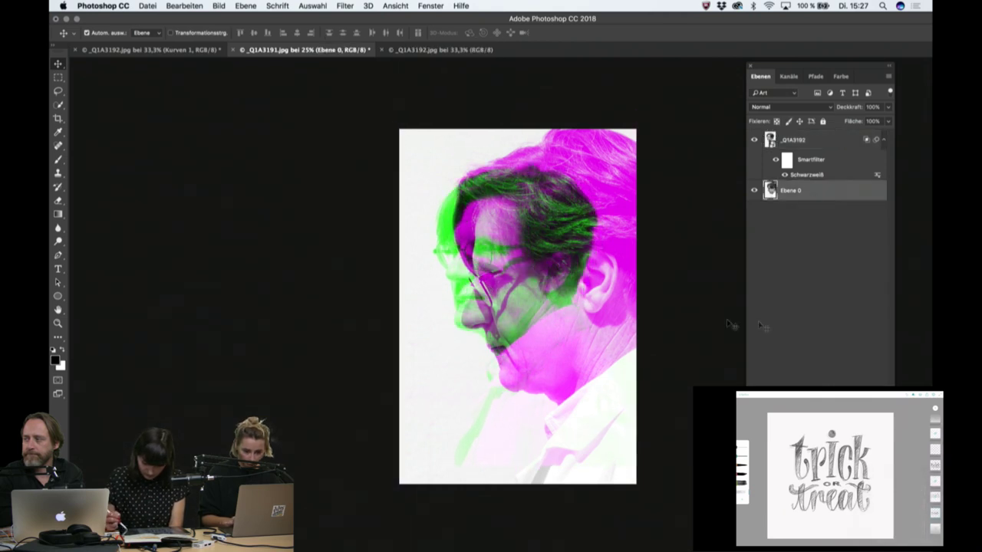
left_click(813, 145)
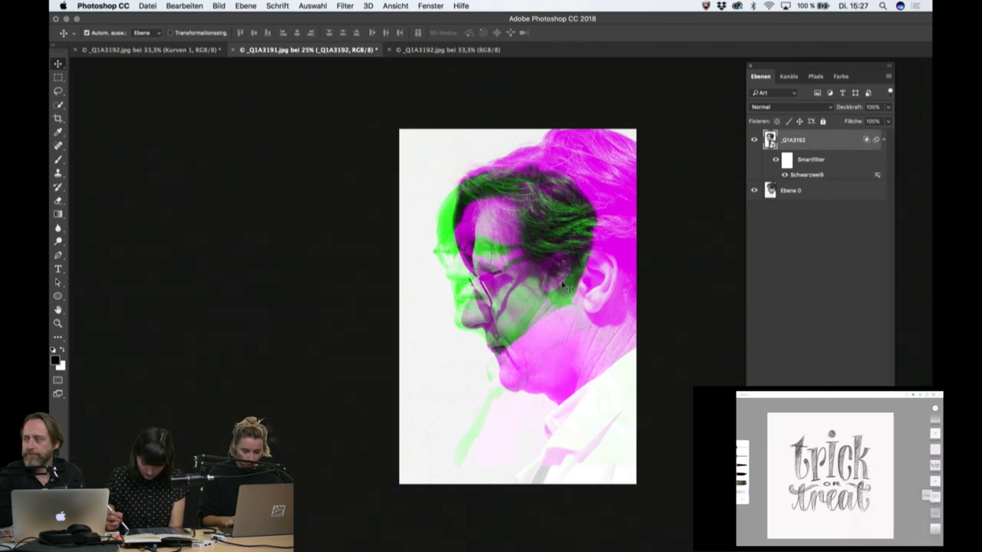
left_click_drag(537, 272, 538, 281)
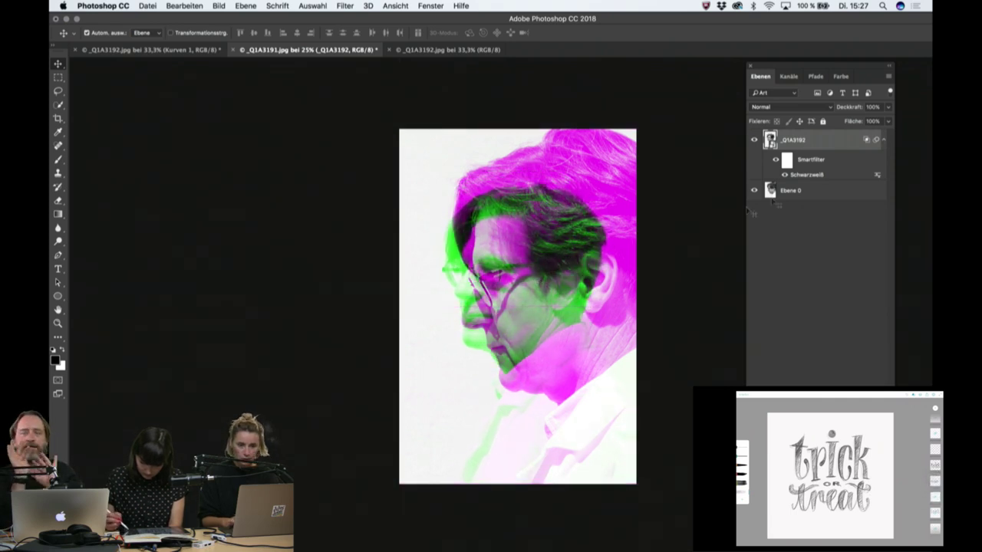
left_click(819, 195)
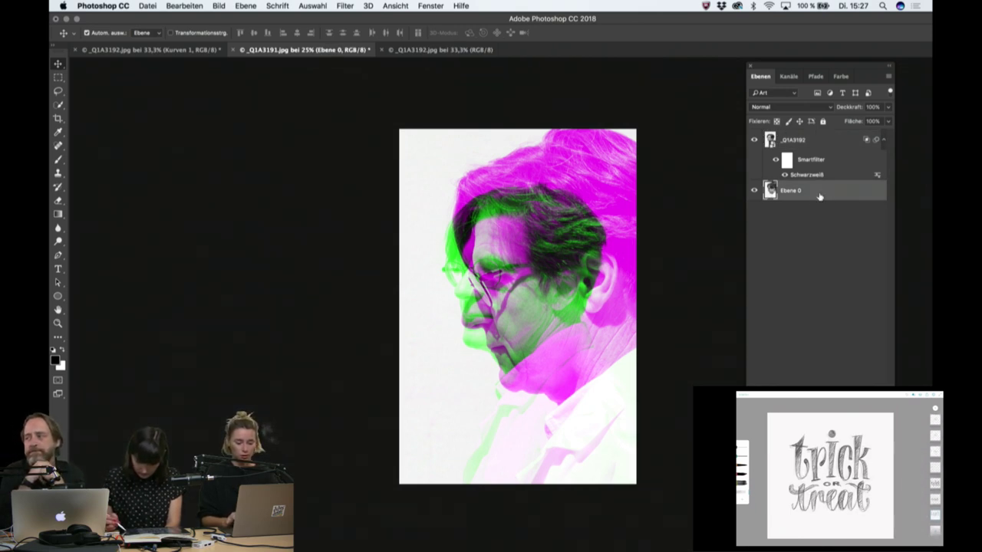
Flip Ebene 0 horizontally with Free Transform, undoing an accidental quarter-turn rotation.
key("ctrl+t")
right_click(535, 287)
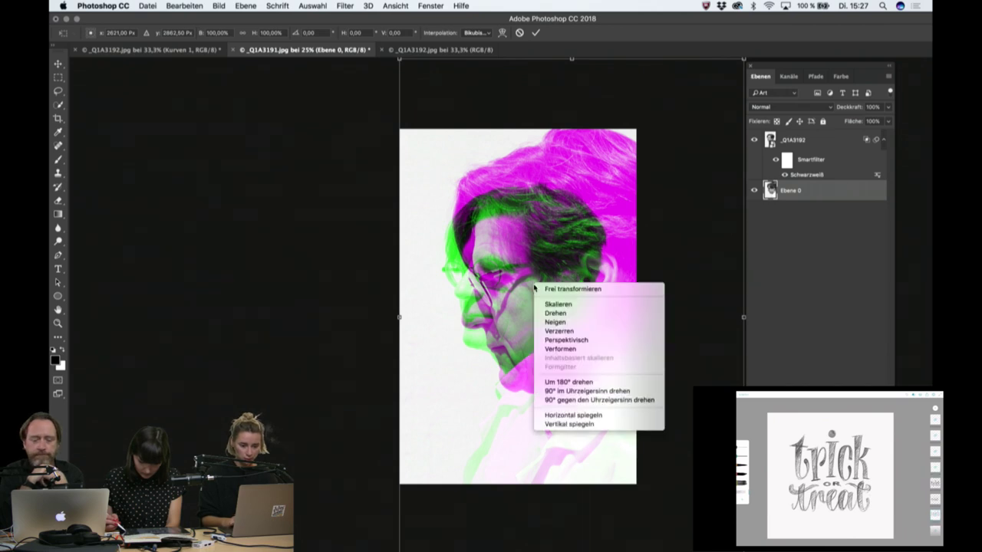
left_click(585, 399)
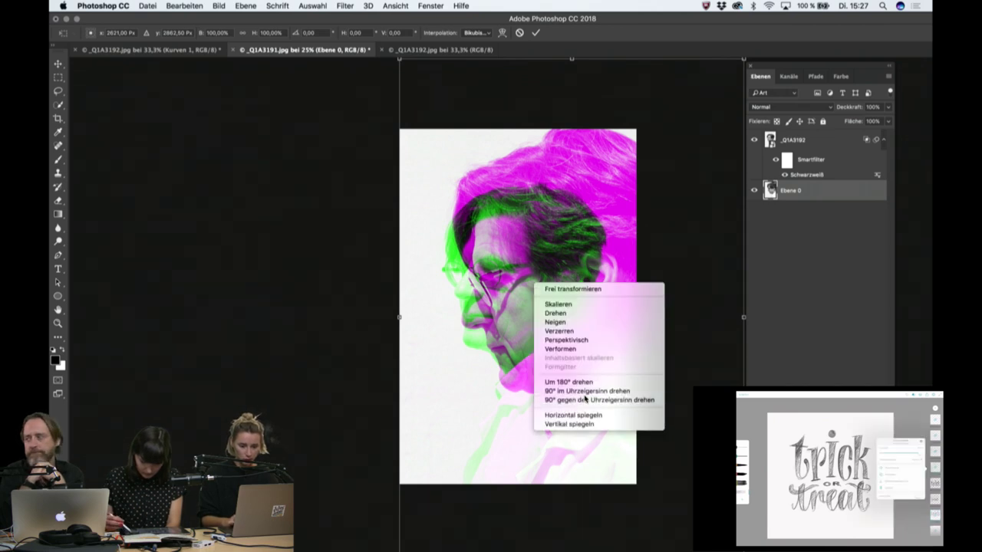
key("ctrl+z")
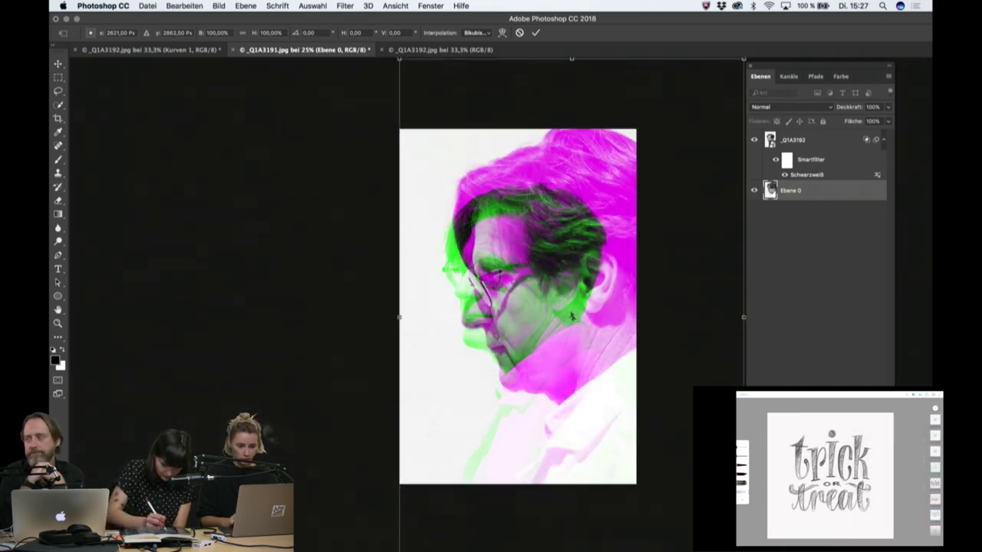
right_click(571, 313)
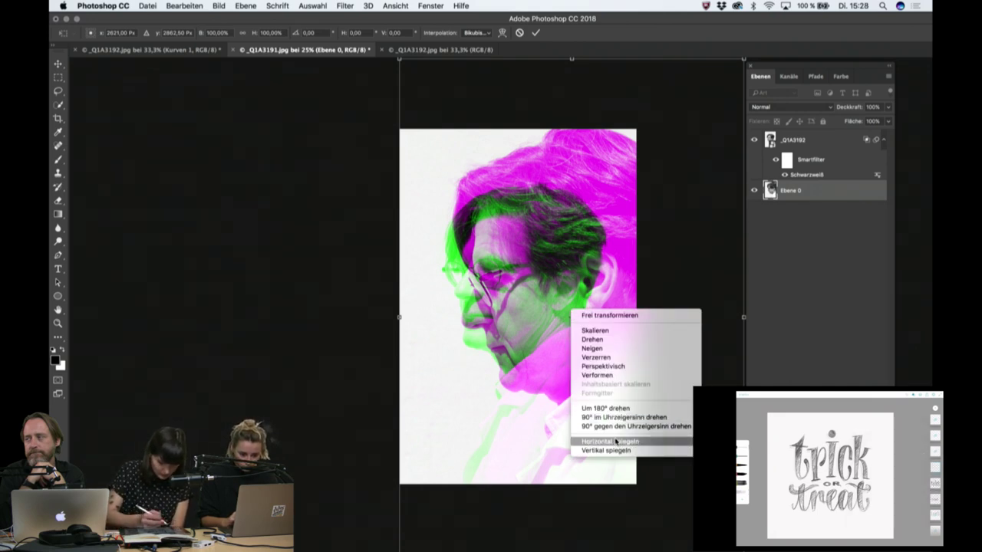
left_click(615, 442)
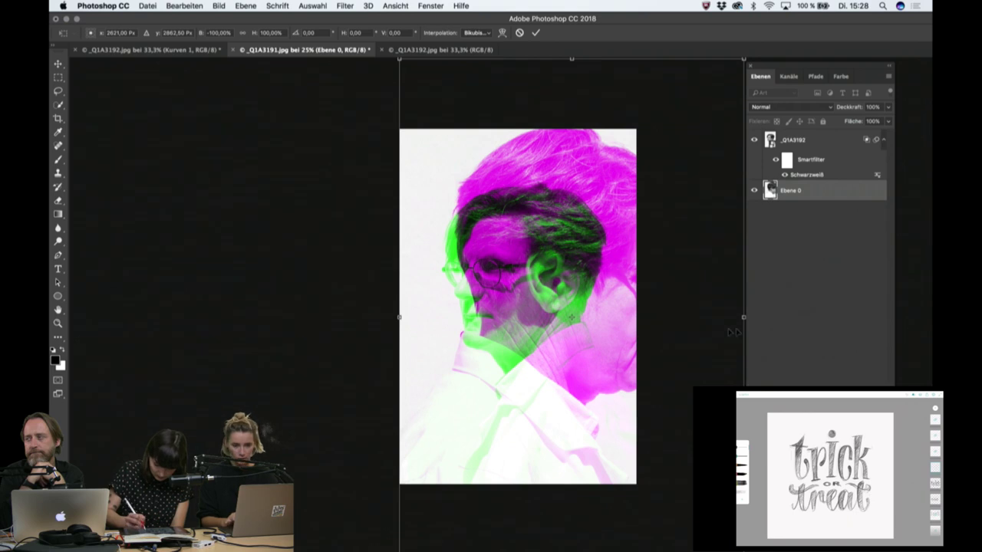
key("Return")
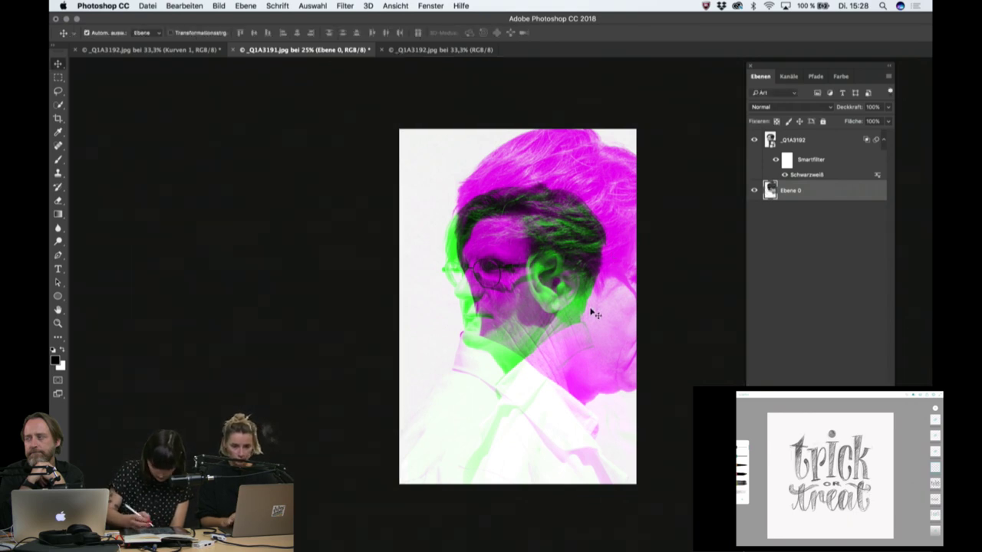
Reposition the top and lower portrait layers with drags and arrow nudges to change their overlap.
left_click_drag(566, 399, 497, 368)
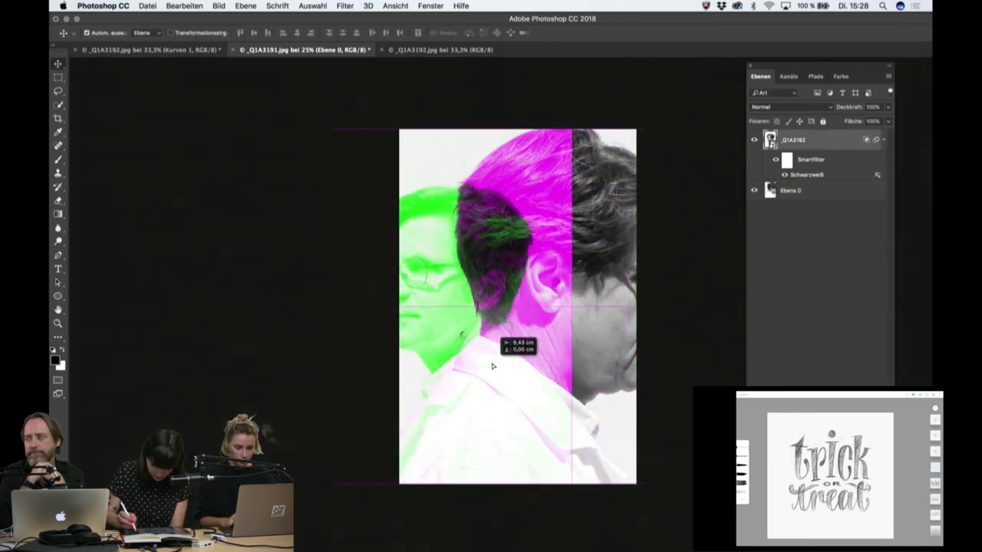
left_click(837, 191)
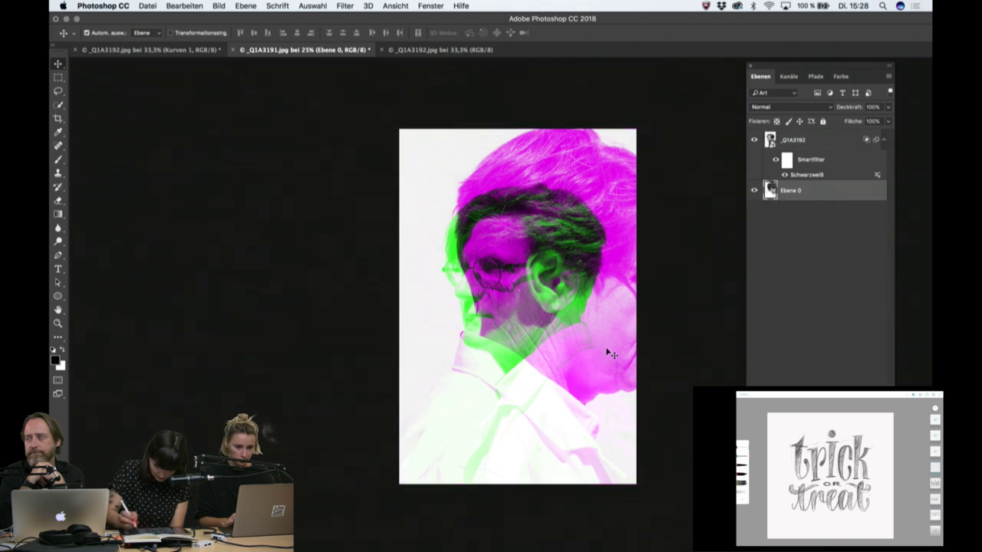
mouse_move(611, 354)
left_mouse_down()
mouse_move(554, 355)
mouse_move(601, 355)
left_mouse_up()
left_click(835, 192)
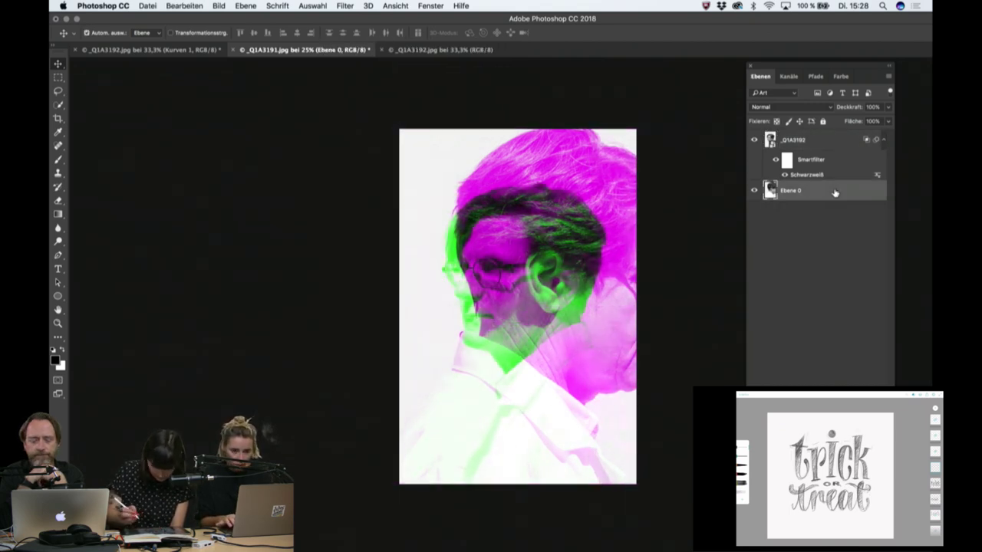
key("Left")
key("Left")
key("Left")
key("Left")
key("Left")
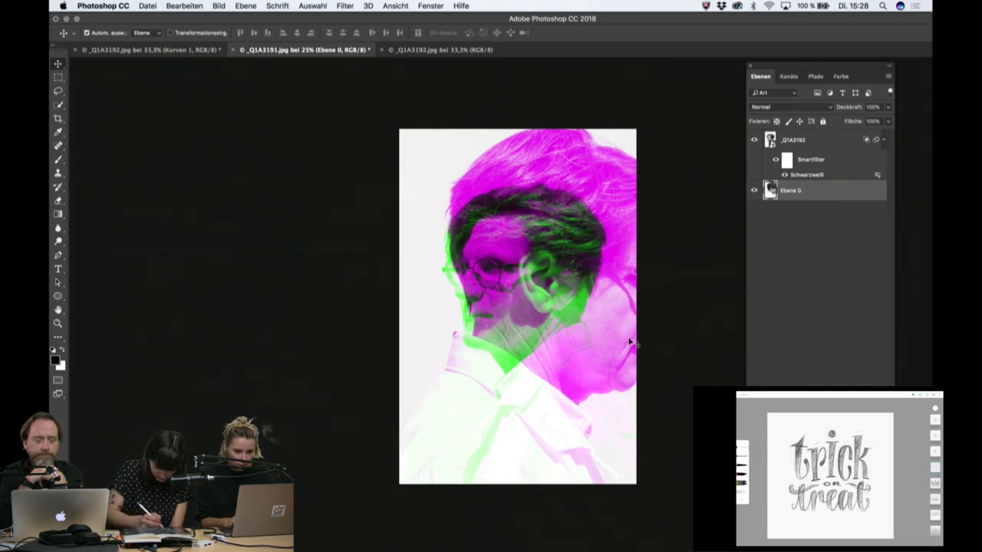
left_click_drag(629, 342, 613, 346)
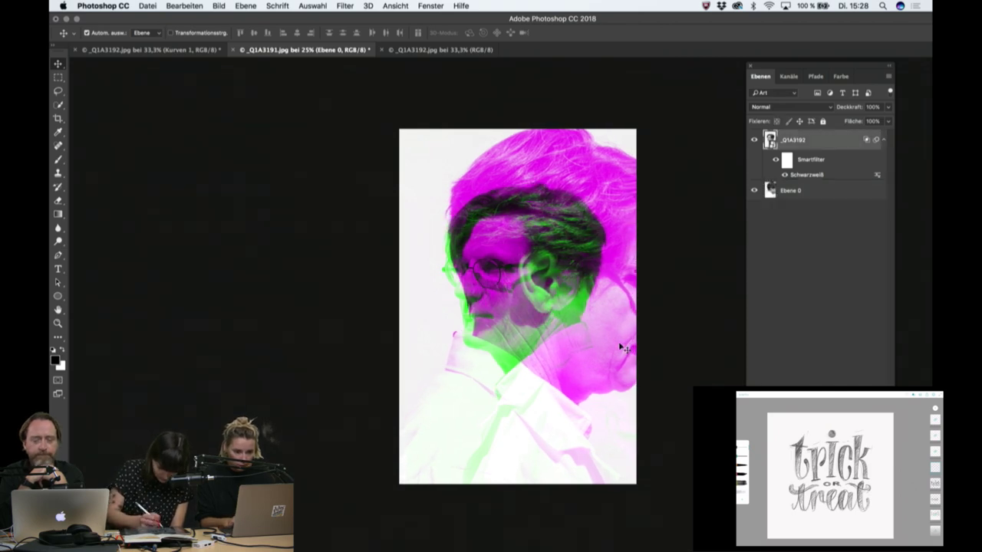
left_click(754, 140)
left_click_drag(593, 314, 498, 321)
left_click(755, 140)
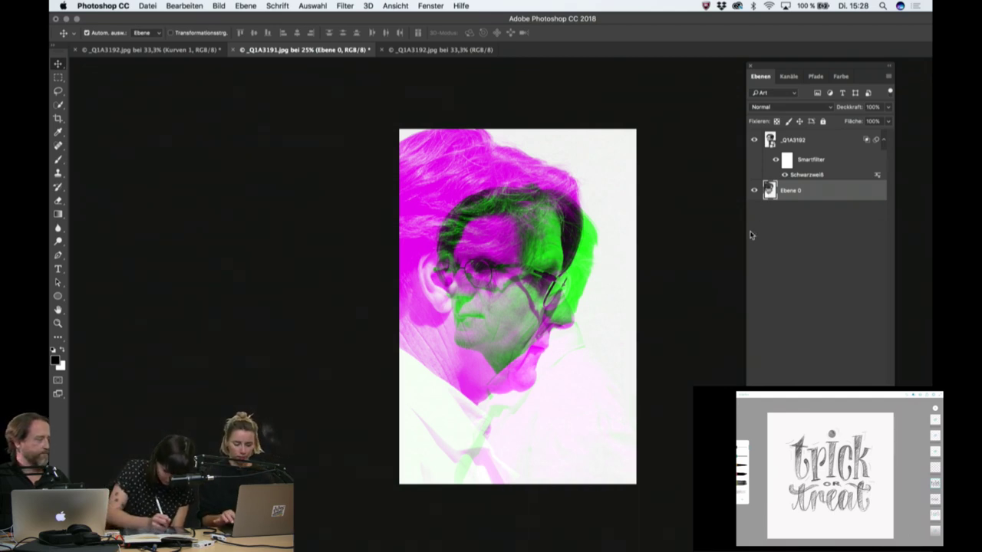
key("shift+Left")
key("shift+Left")
key("shift+Left")
key("shift+Left")
key("shift+Left")
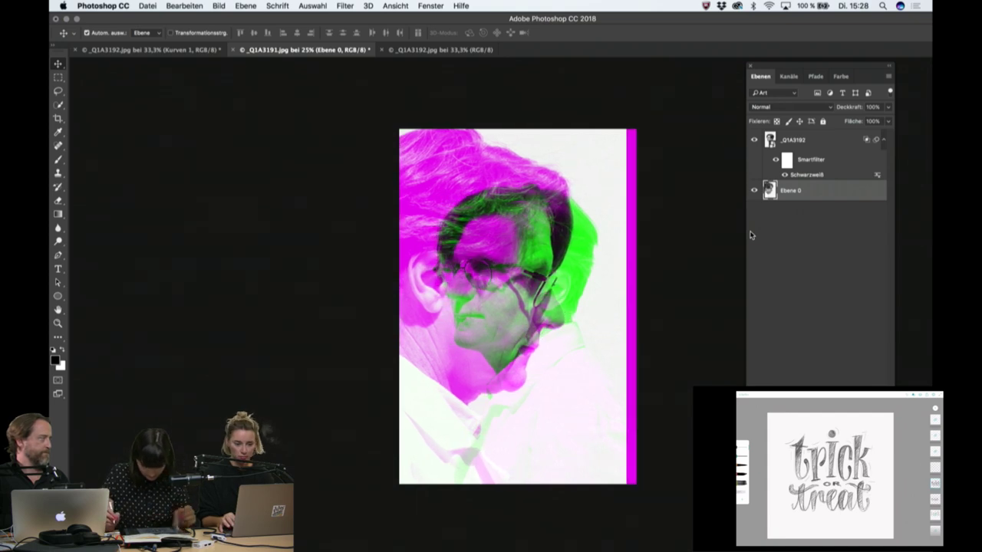
key("ctrl+z")
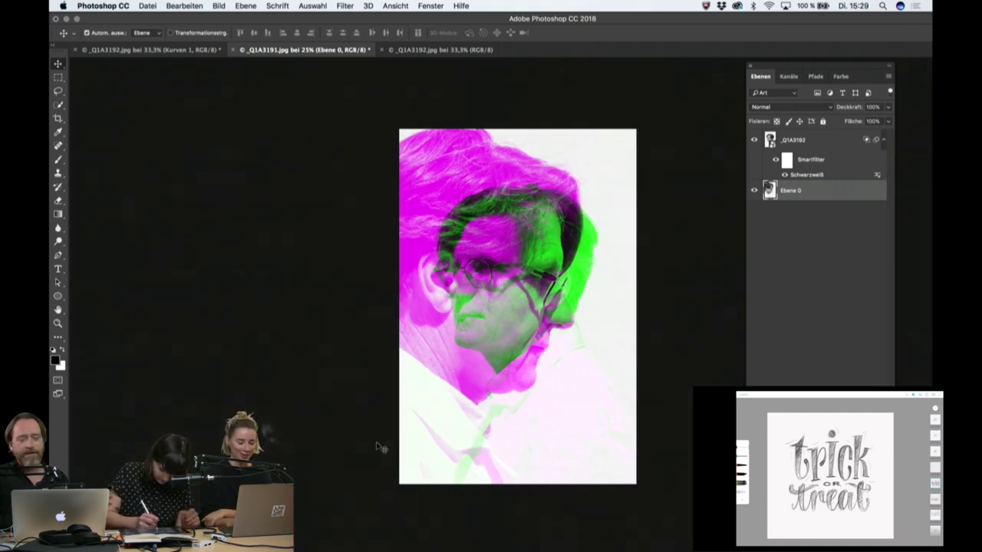
left_click(737, 6)
scroll(723, 241, "down", 5)
scroll(726, 241, "down", 3)
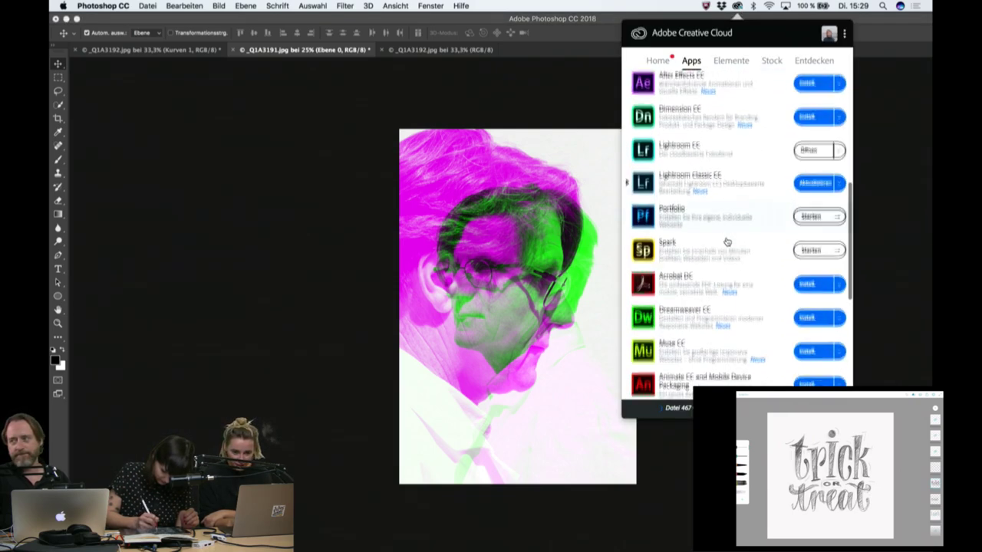
scroll(726, 242, "up", 5)
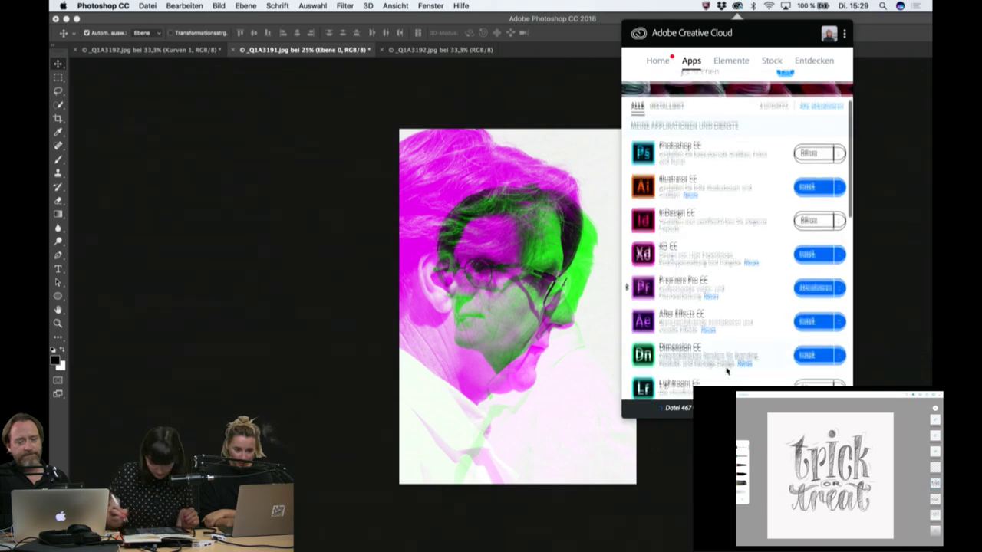
scroll(726, 368, "down", 2)
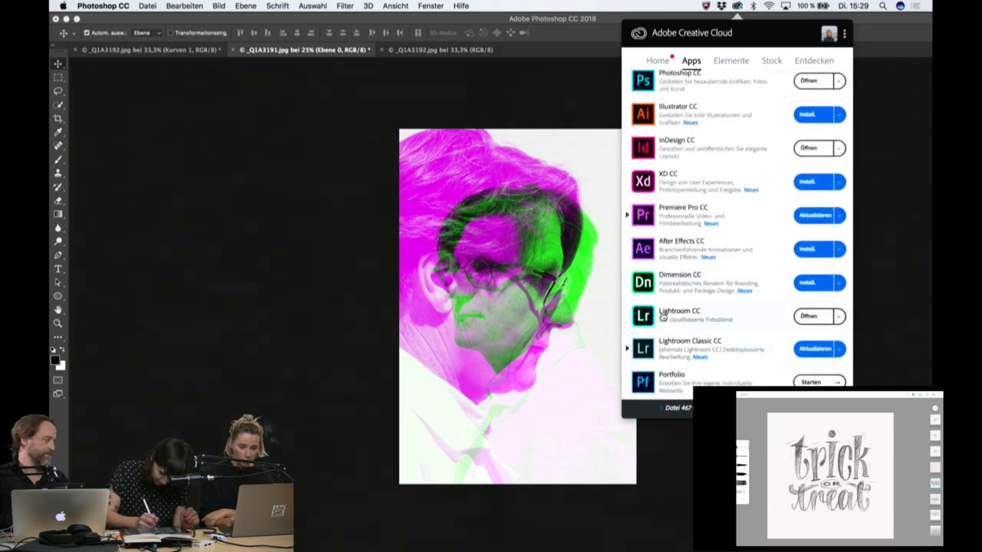
scroll(712, 230, "down", 5)
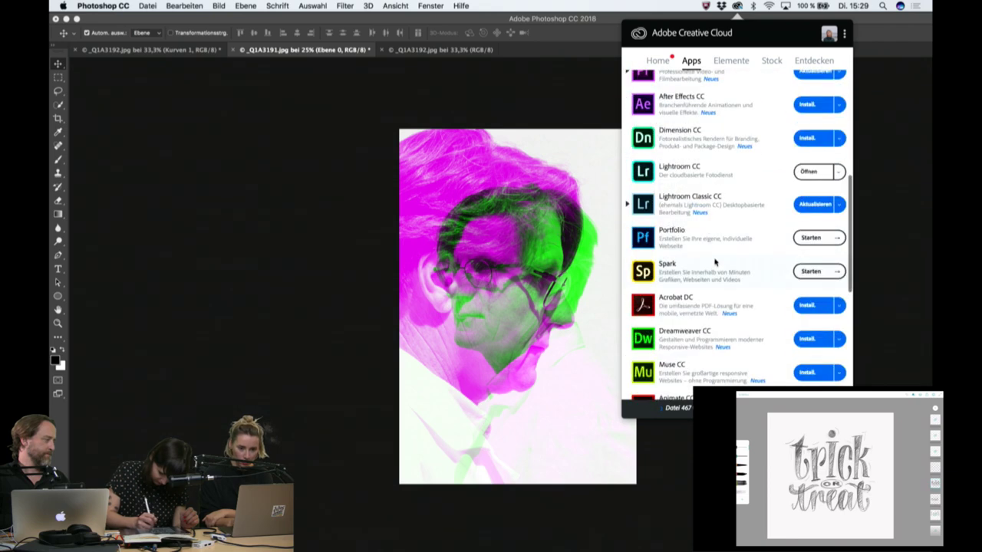
scroll(721, 234, "up", 5)
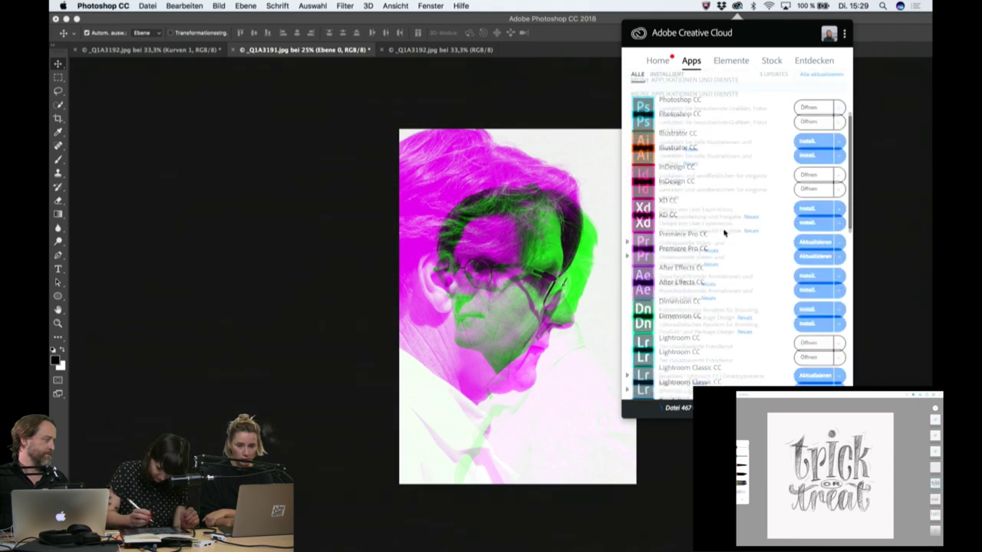
left_click(238, 245)
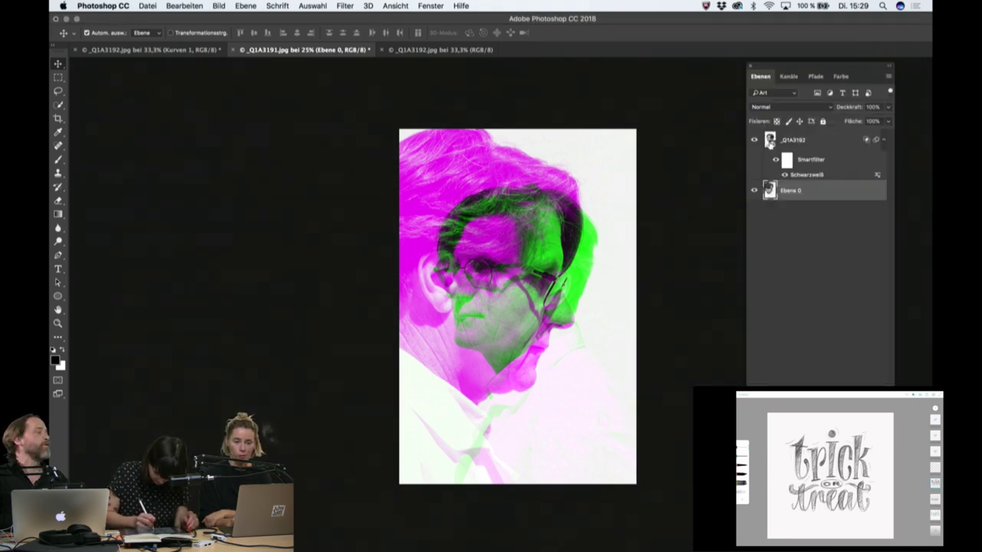
Toggle the _Q1A3192 layer's visibility to compare the looks, then reselect that layer.
left_click(753, 140)
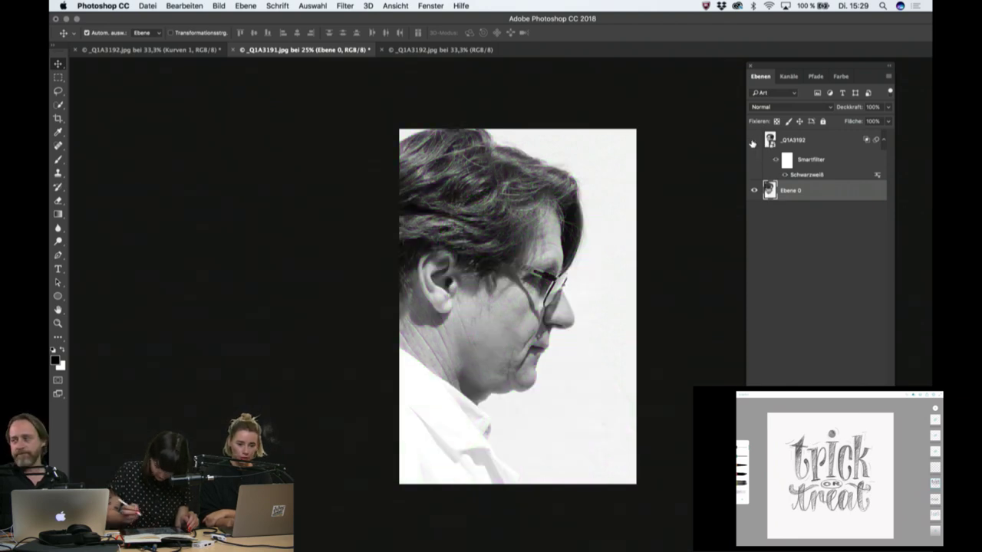
left_click(753, 140)
left_click(831, 146)
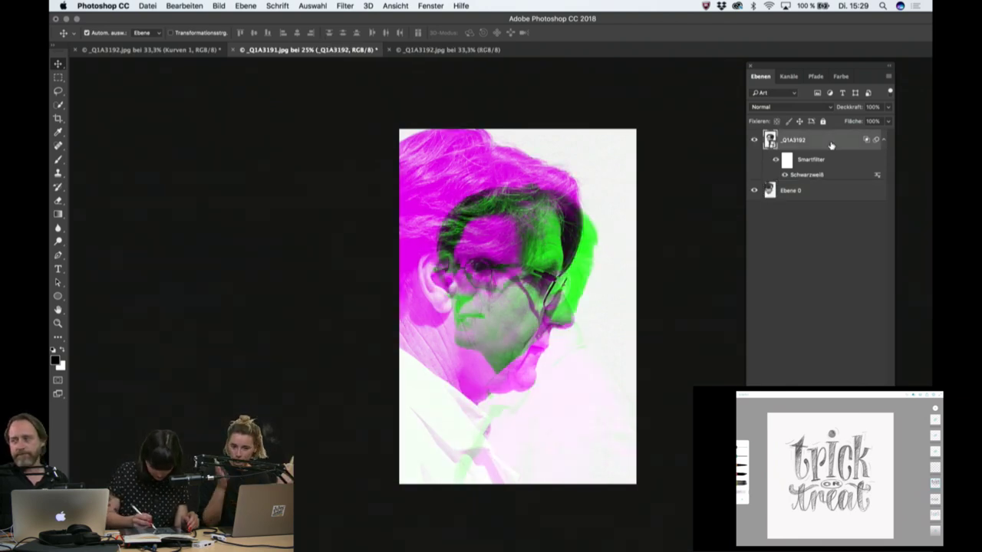
left_click(809, 205)
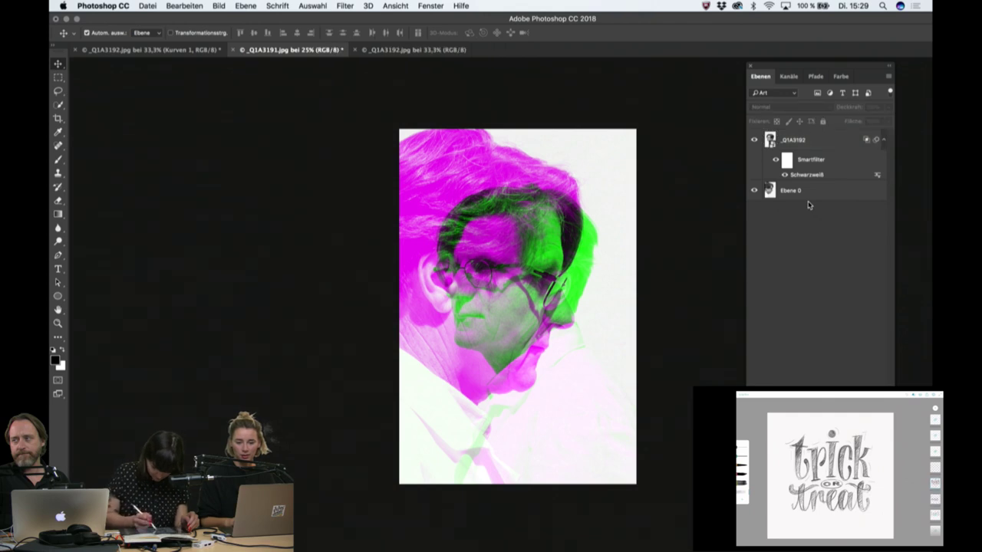
left_click(754, 141)
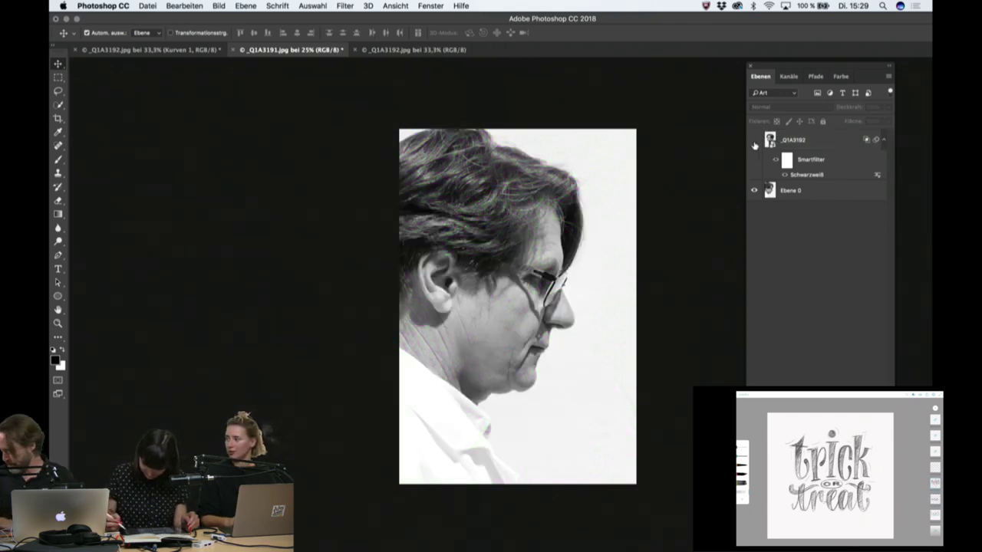
left_click(754, 141)
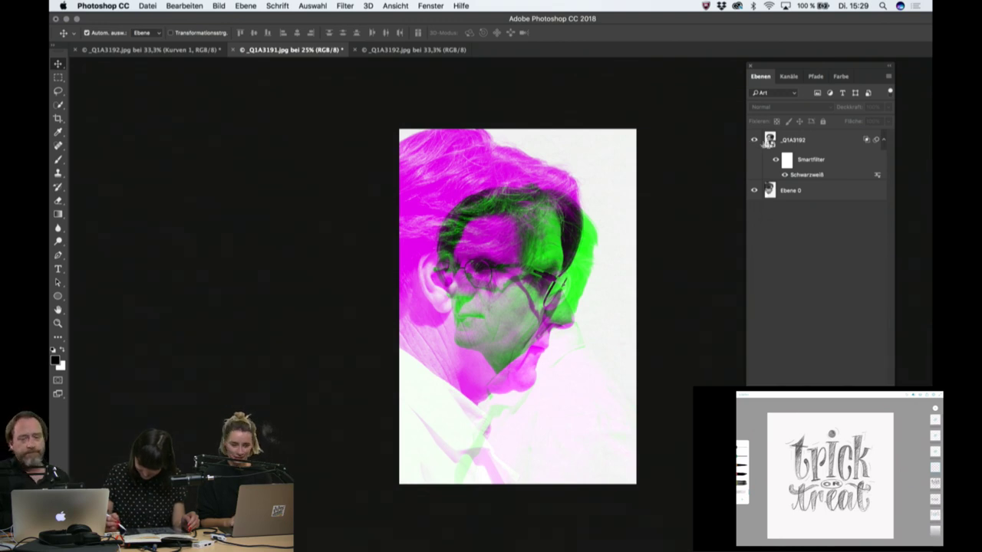
left_click(836, 142)
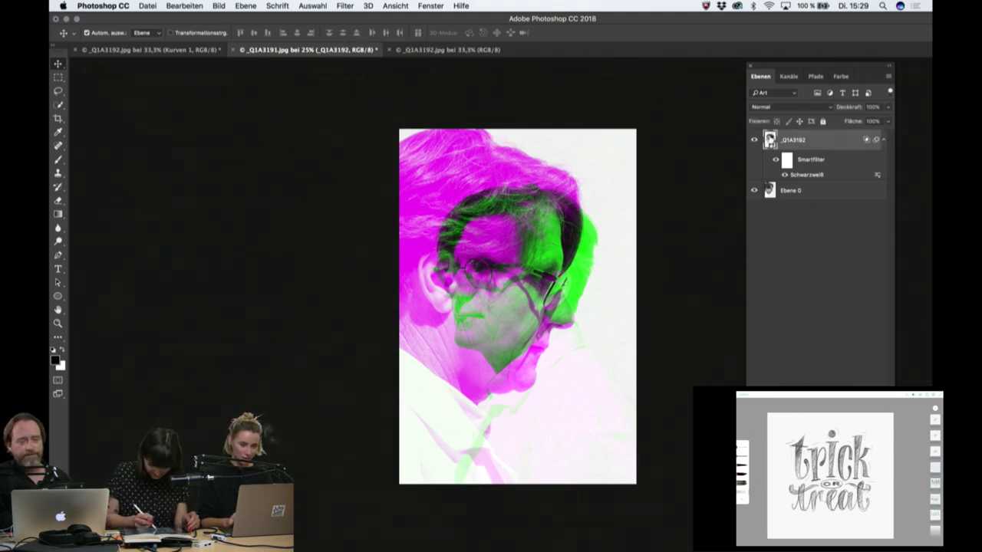
Switch to the original colour _Q1A3192 document and close it.
key("ctrl+Tab")
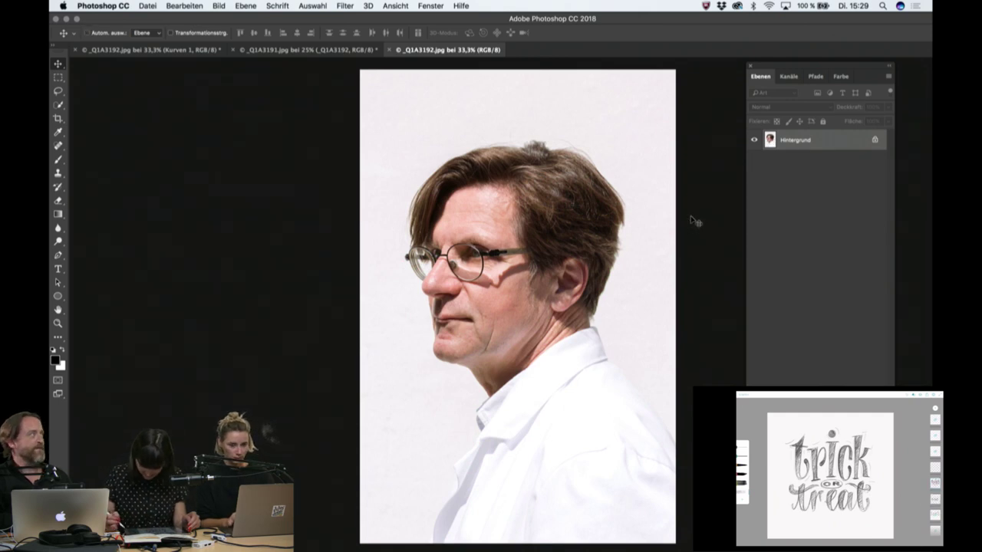
key("super")
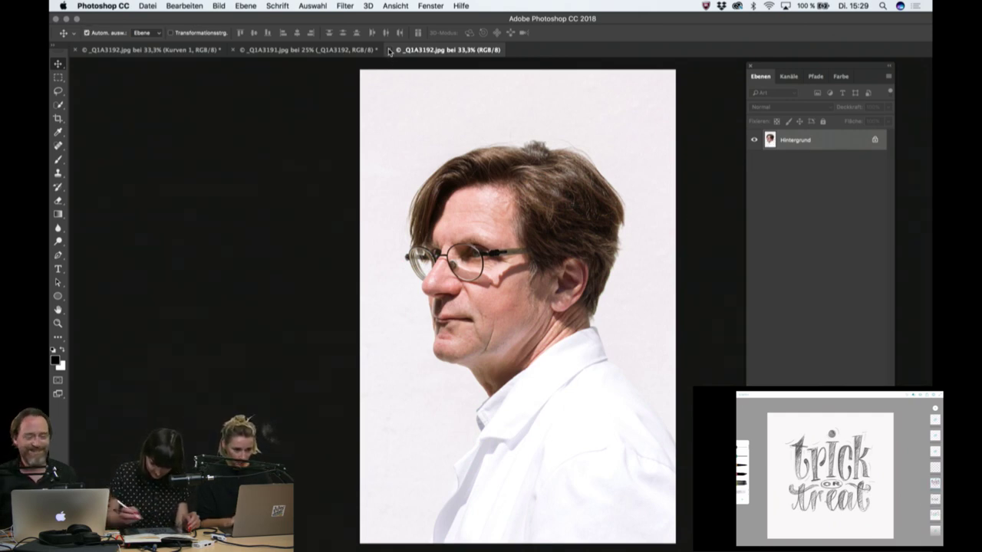
left_click(389, 50)
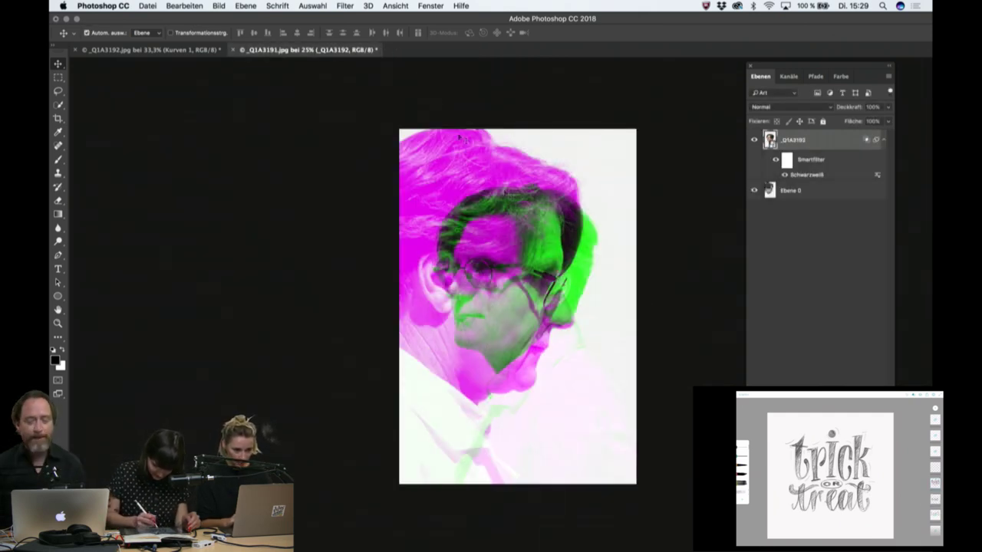
Apply a red/cyan look by excluding channel R for _Q1A3192, then select Ebene 0 for merging.
double_click(841, 143)
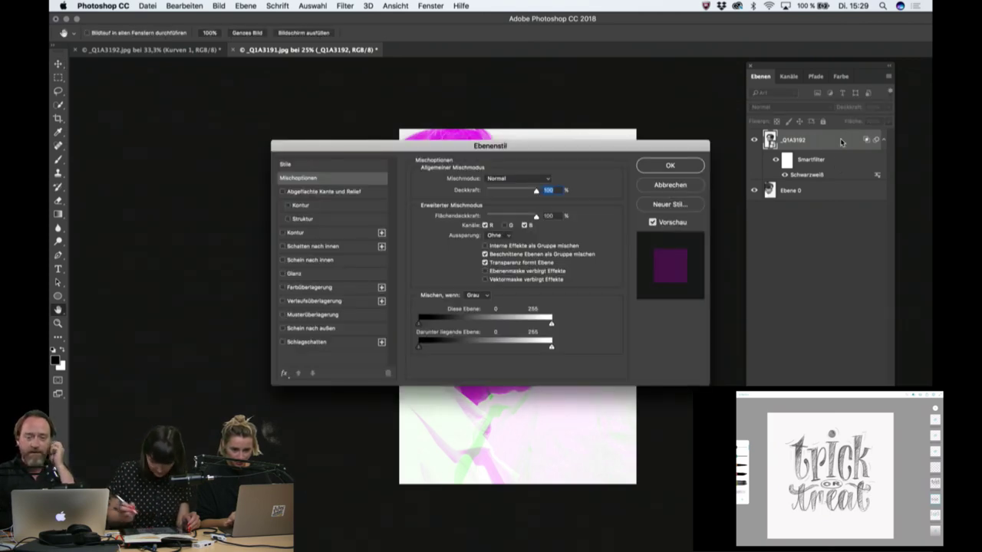
mouse_move(524, 144)
left_mouse_down()
mouse_move(307, 293)
mouse_move(226, 252)
left_mouse_up()
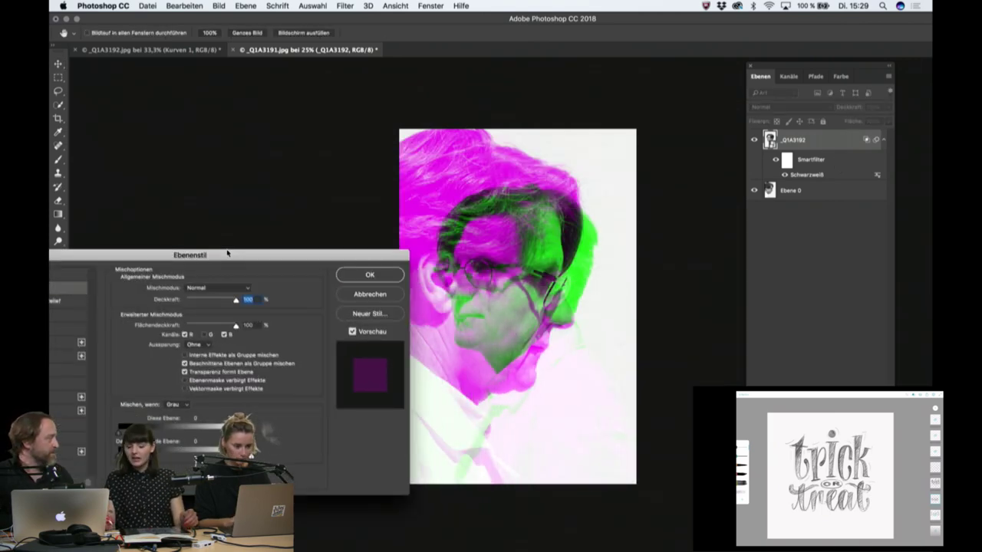
left_click(186, 336)
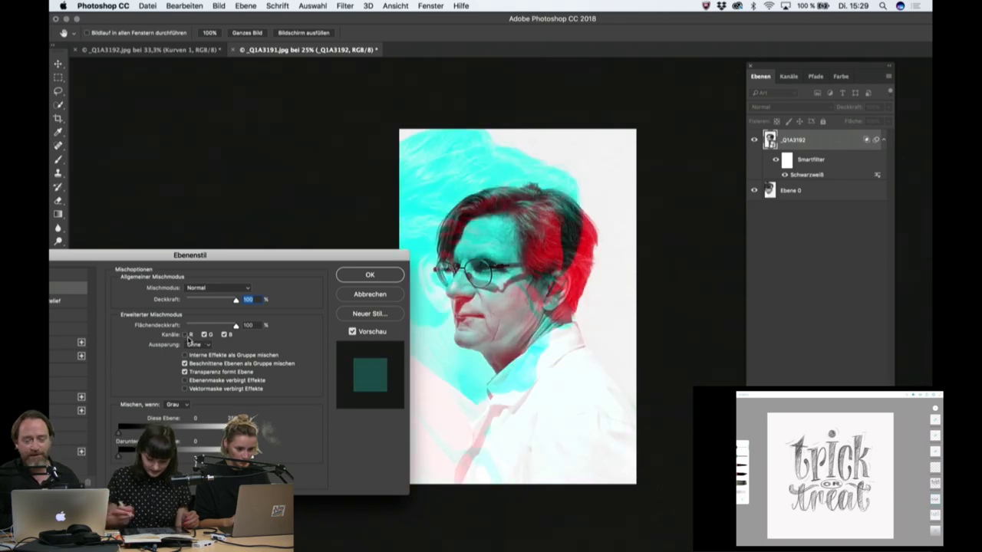
left_click(185, 335)
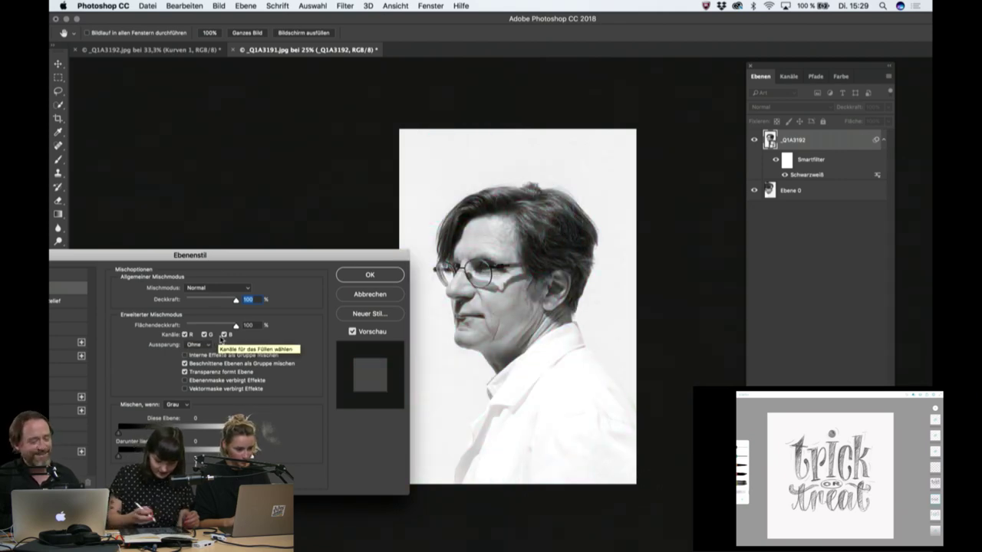
left_click(224, 335)
left_click(225, 335)
left_click(186, 335)
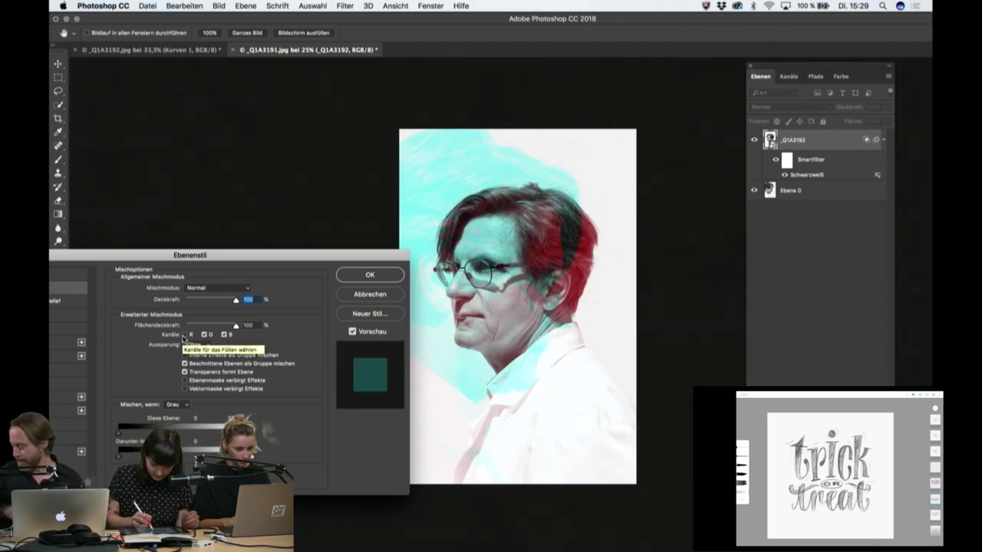
left_click(369, 274)
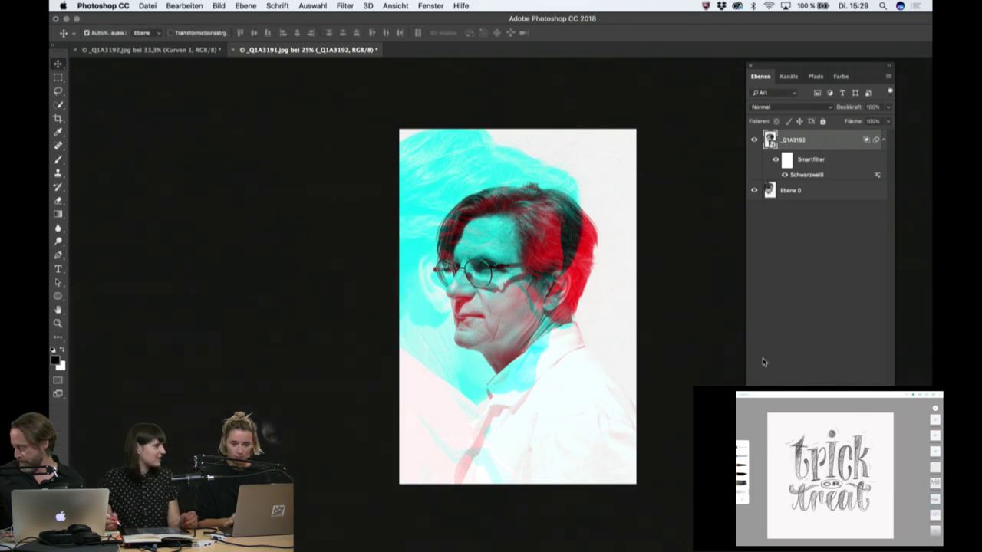
left_click(825, 196)
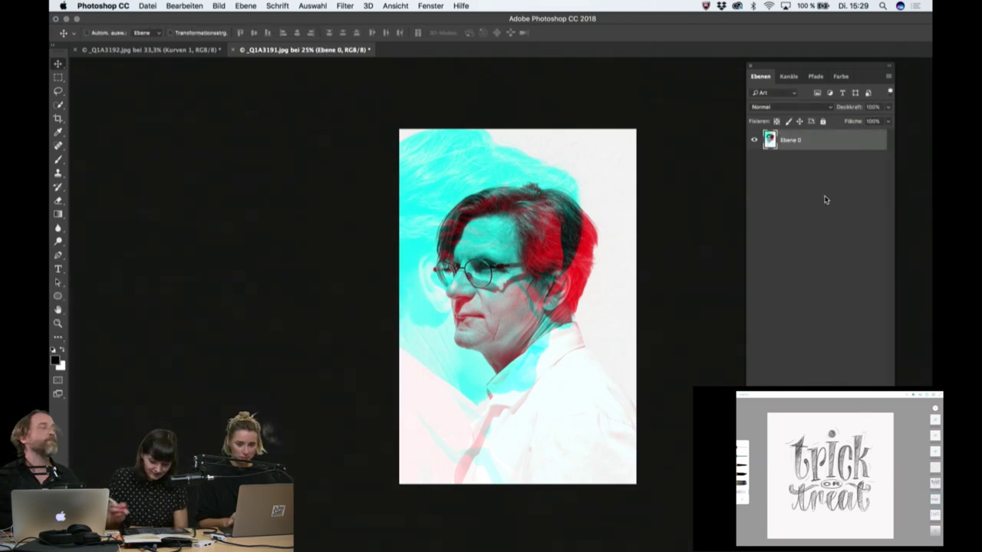
Merge the portrait layers into Ebene 0 and save a JPEG copy with default JPEG options.
key("ctrl+shift+e")
key("ctrl+shift+s")
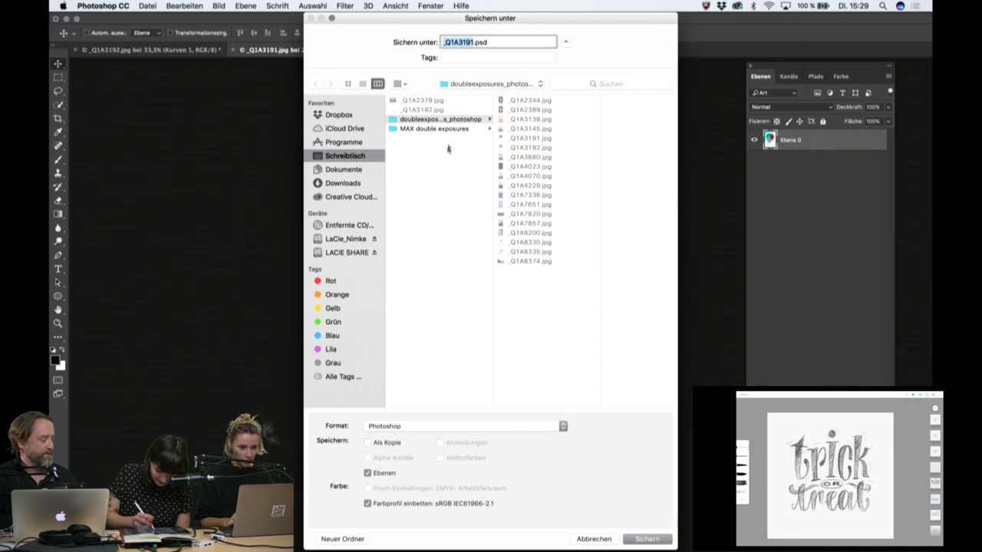
left_click(456, 426)
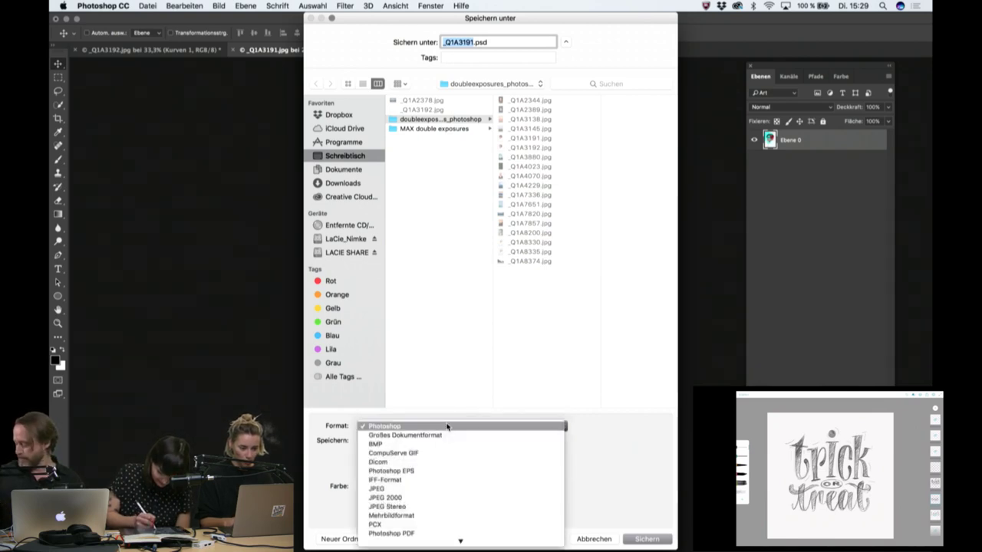
left_click(442, 490)
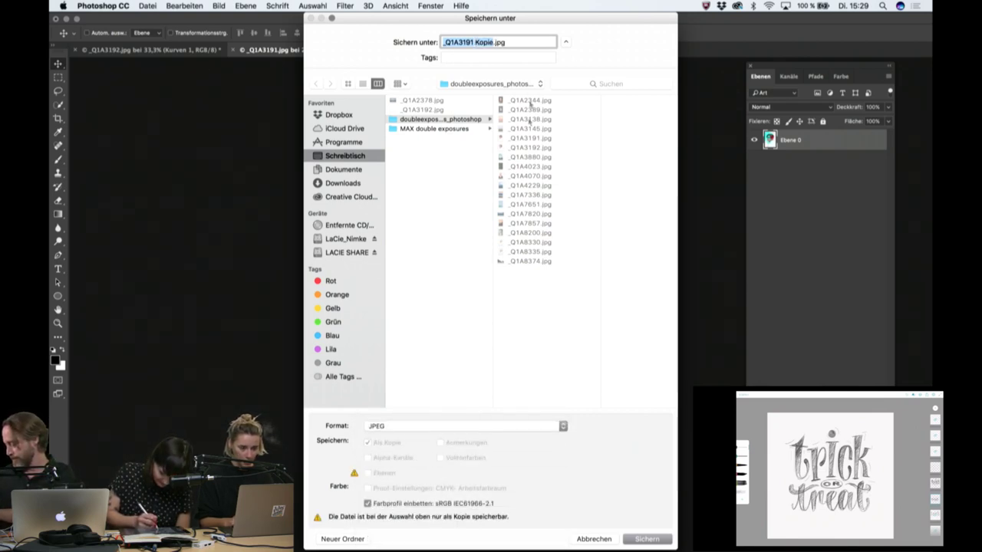
left_click(647, 540)
left_click(554, 205)
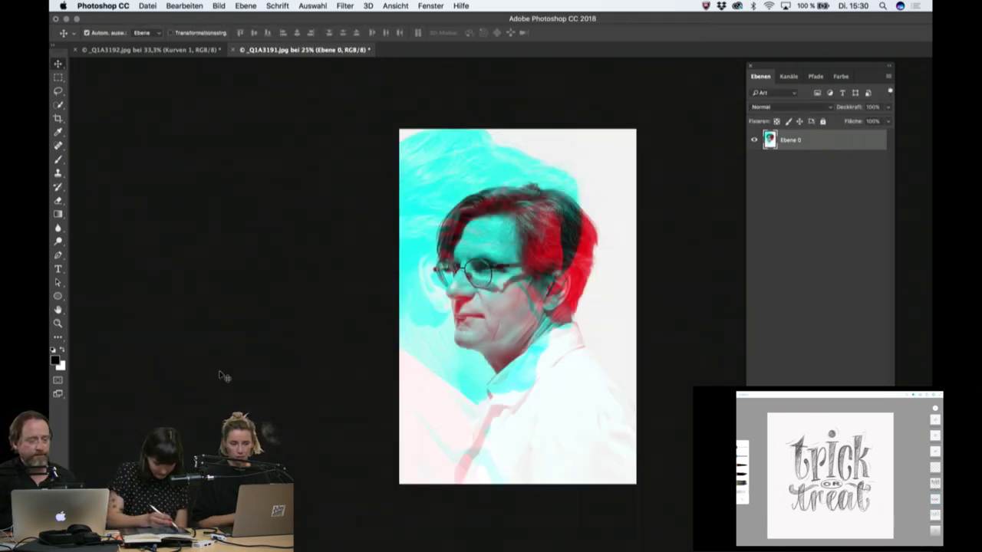
Flip between the double-exposure and red/cyan portrait documents, then switch away from Photoshop.
left_click(173, 49)
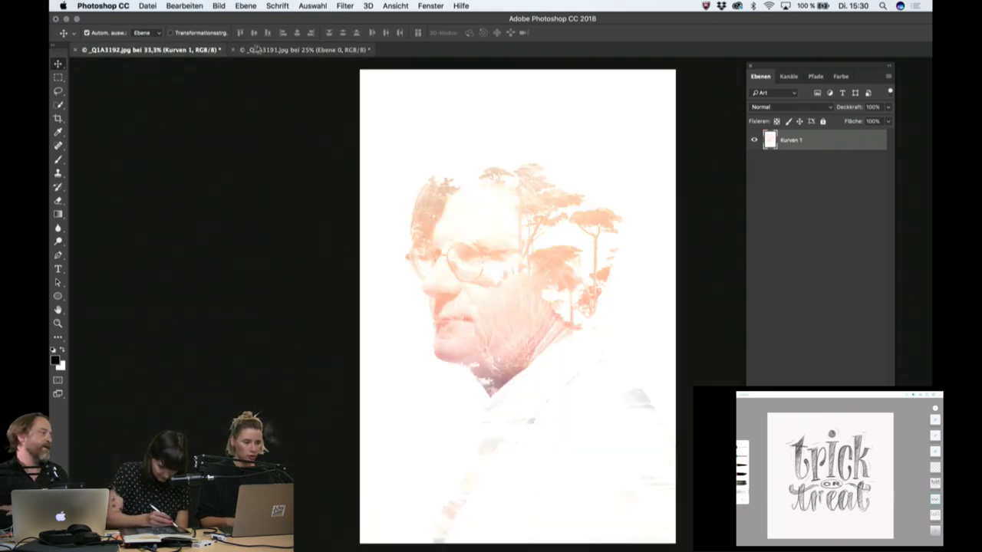
left_click(255, 50)
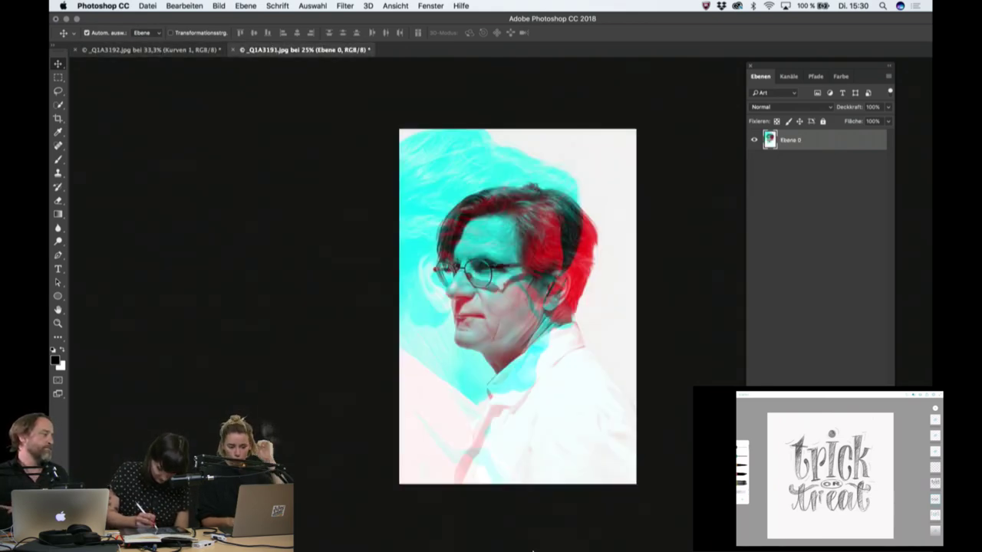
mouse_move(533, 549)
left_click(551, 528)
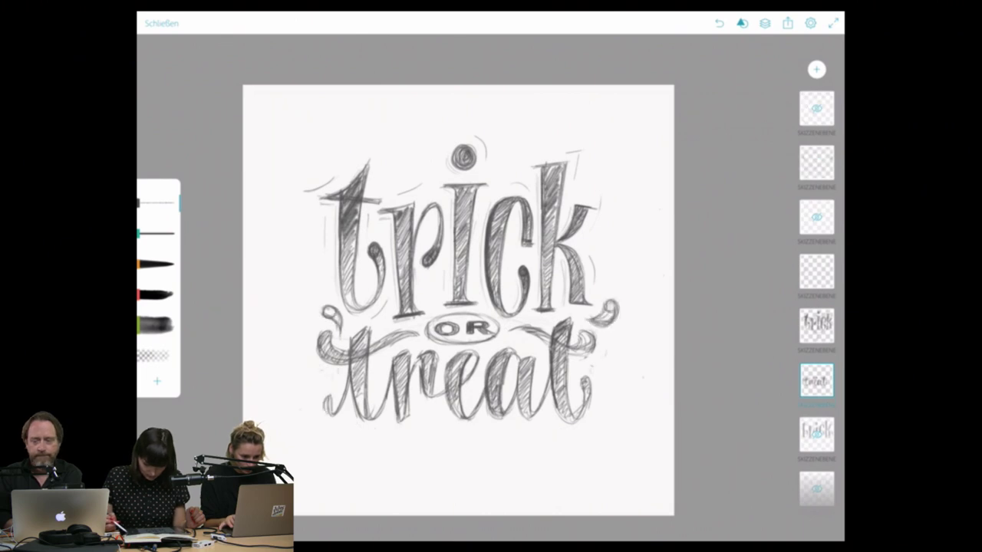
Sketch guide lines around 'trick', then hide the layer holding that guide frame.
left_click_drag(315, 180, 315, 325)
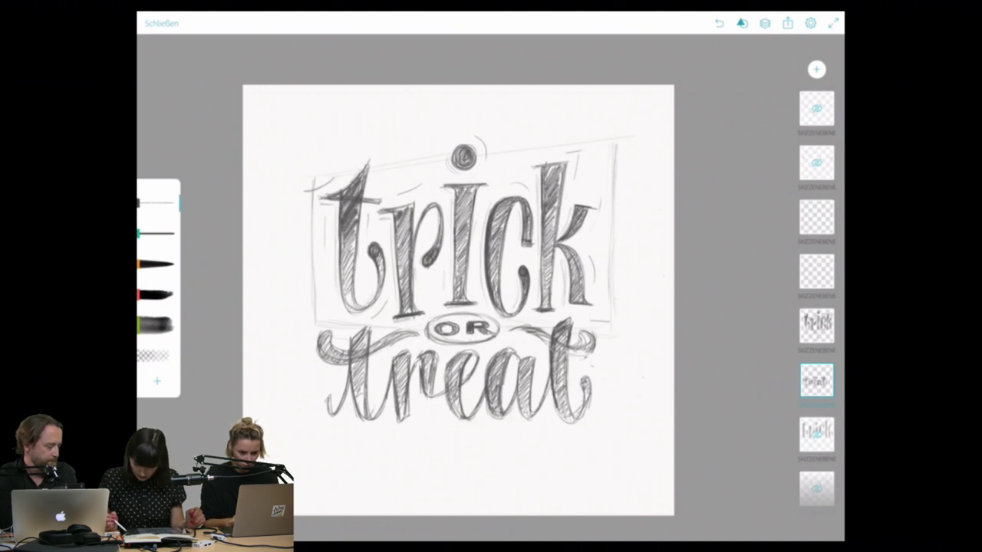
scroll(816, 306, "down", 1)
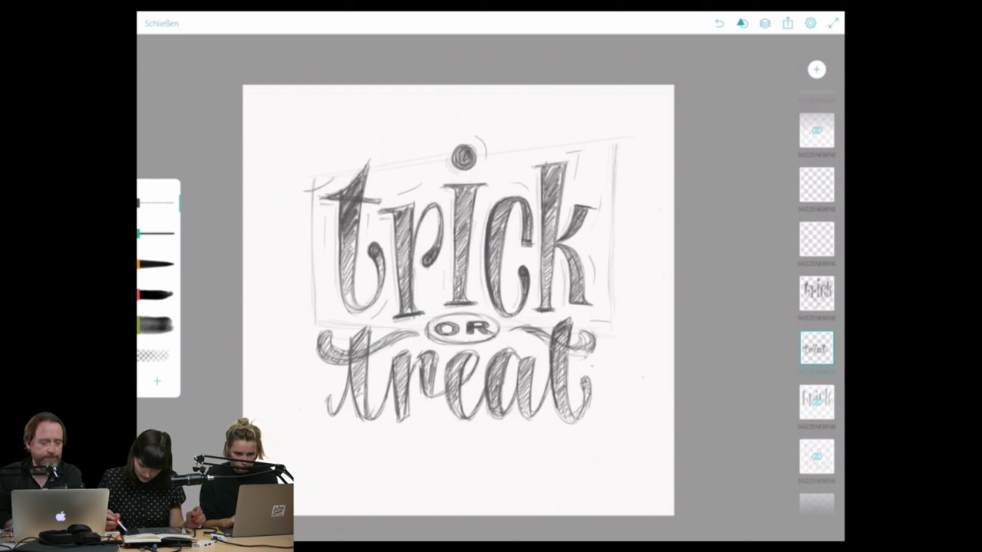
left_click(816, 184)
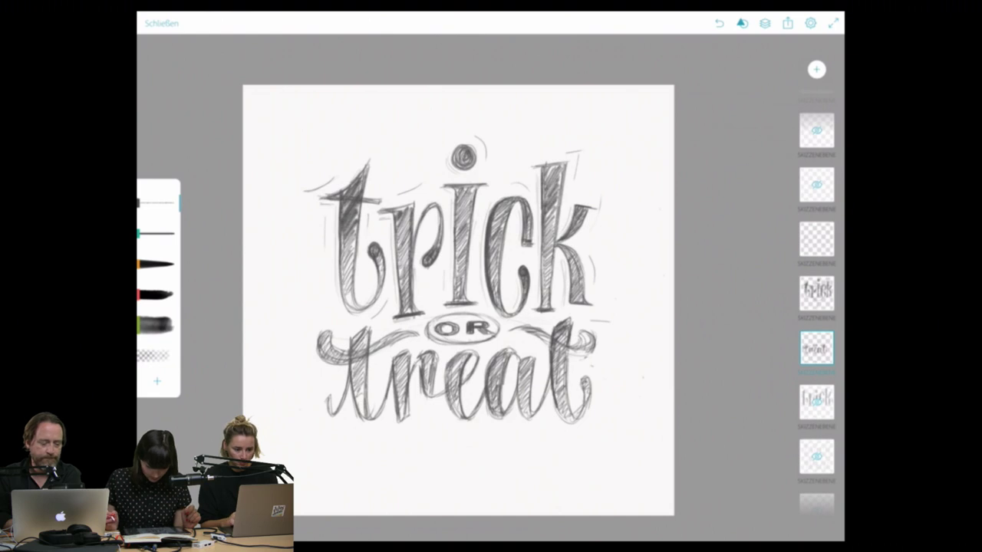
scroll(816, 307, "down", 2)
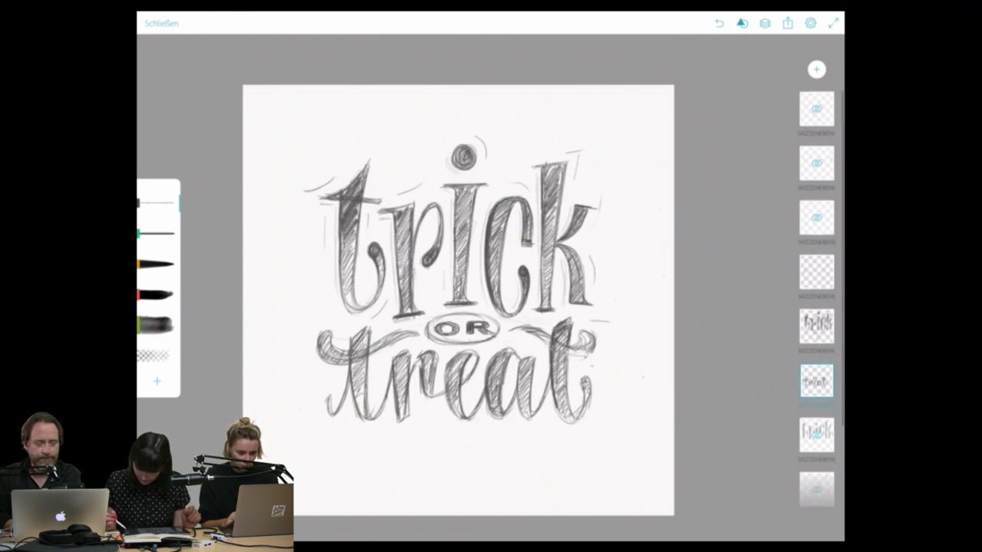
Try the textured, pencil and checkered texture brushes on the trick-or-treat sketch.
left_click(816, 303)
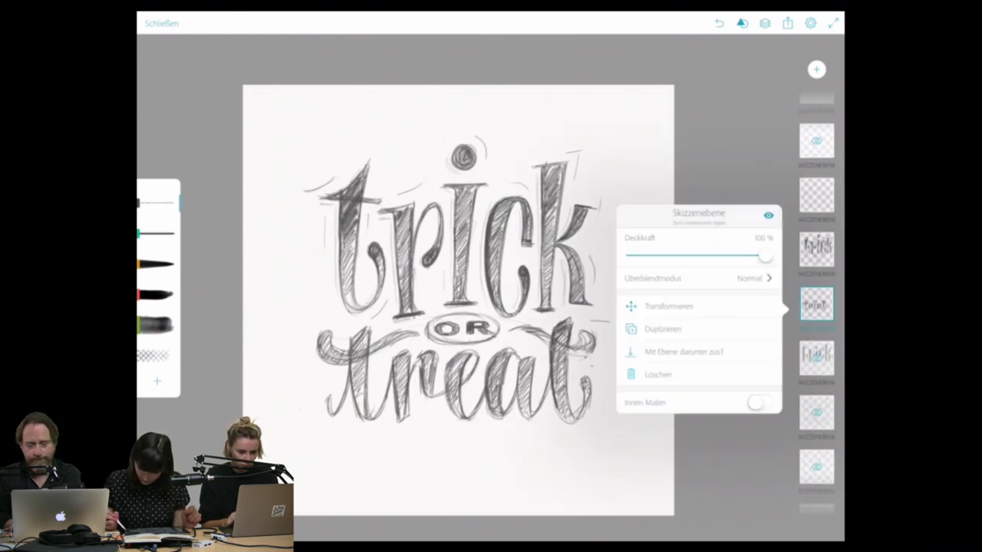
left_click(816, 303)
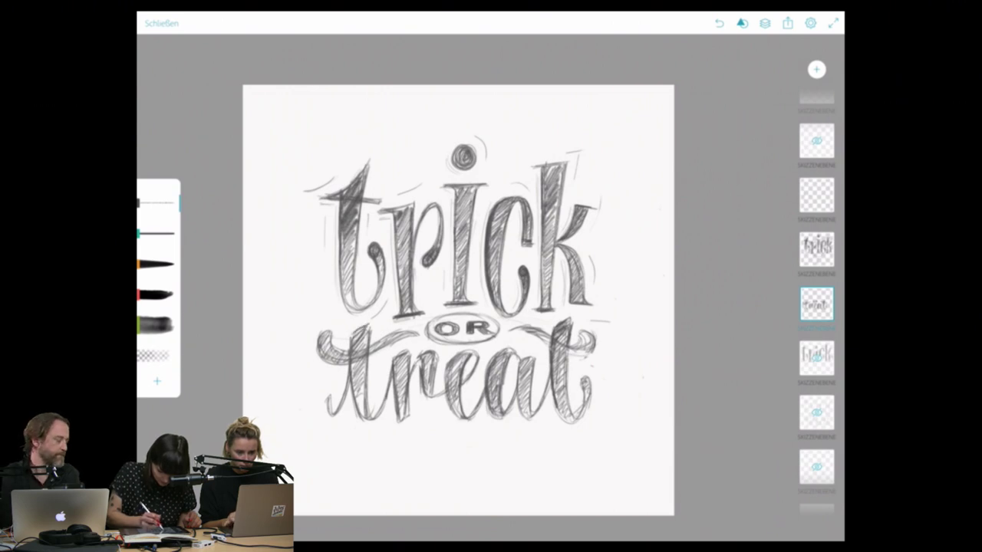
left_click(157, 355)
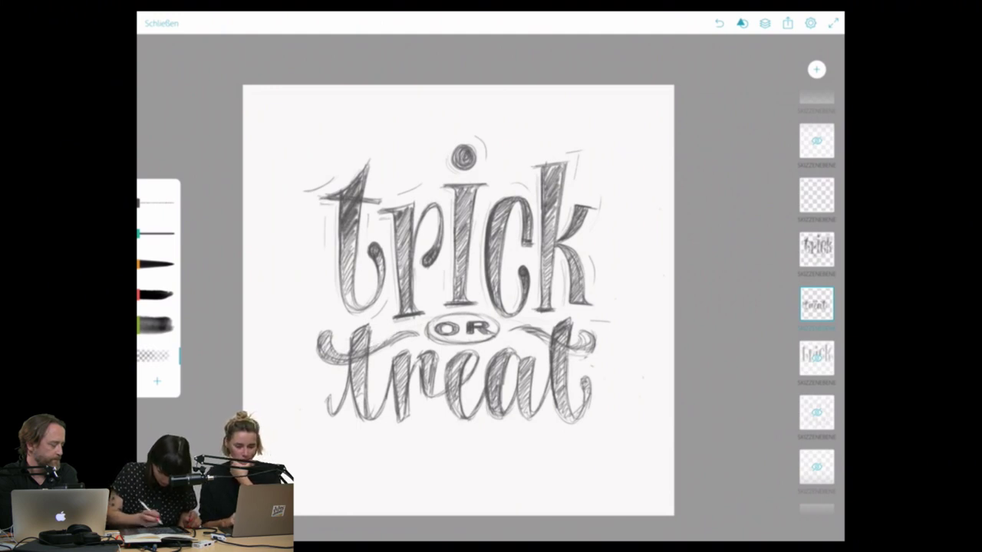
left_click(157, 202)
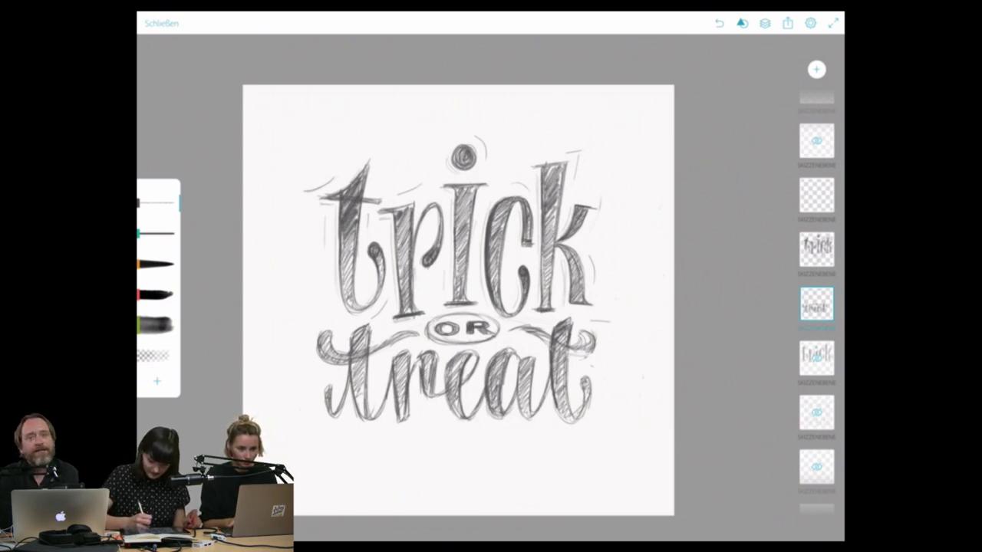
left_click(154, 355)
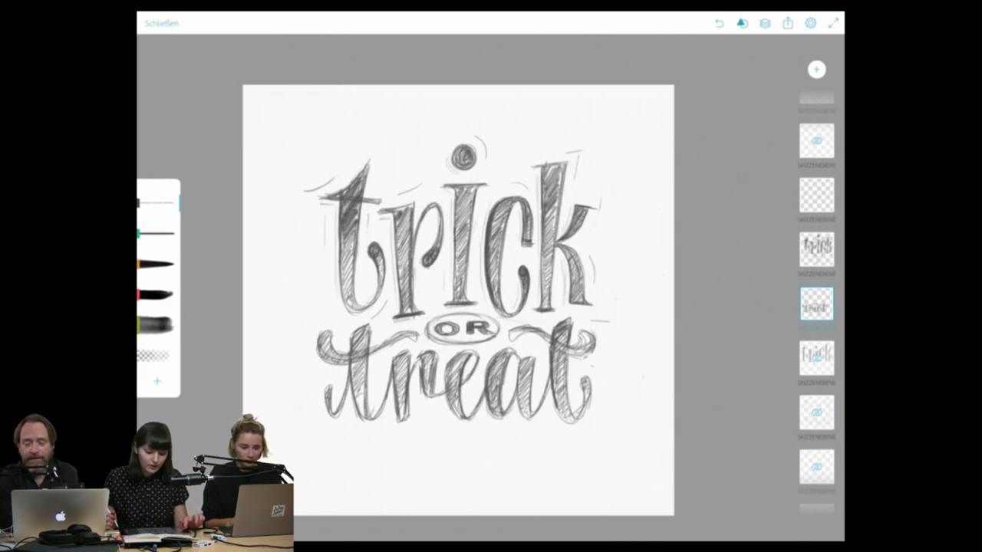
Close the trick-or-treat sketch and open the Mirage lettering project from the gallery.
left_click(833, 23)
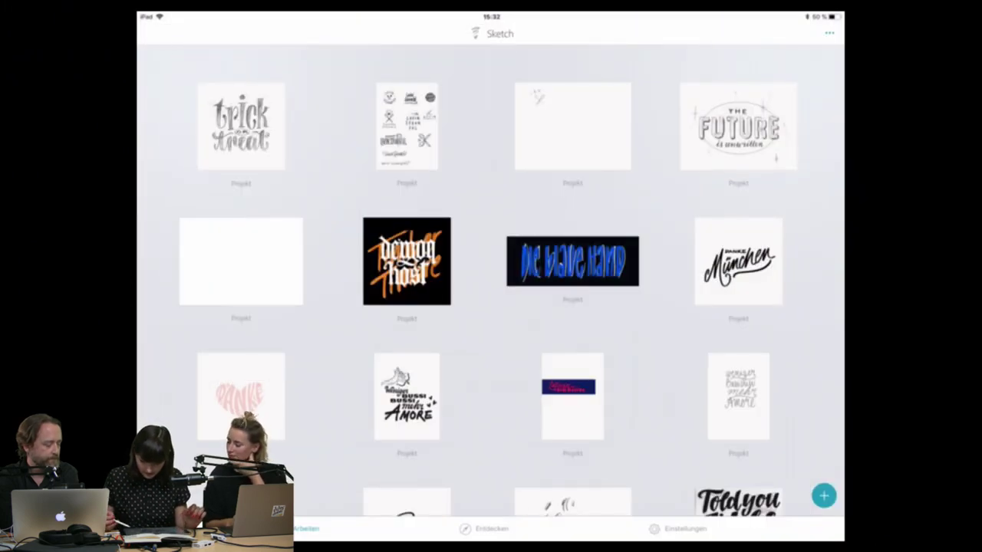
scroll(511, 281, "down", 2)
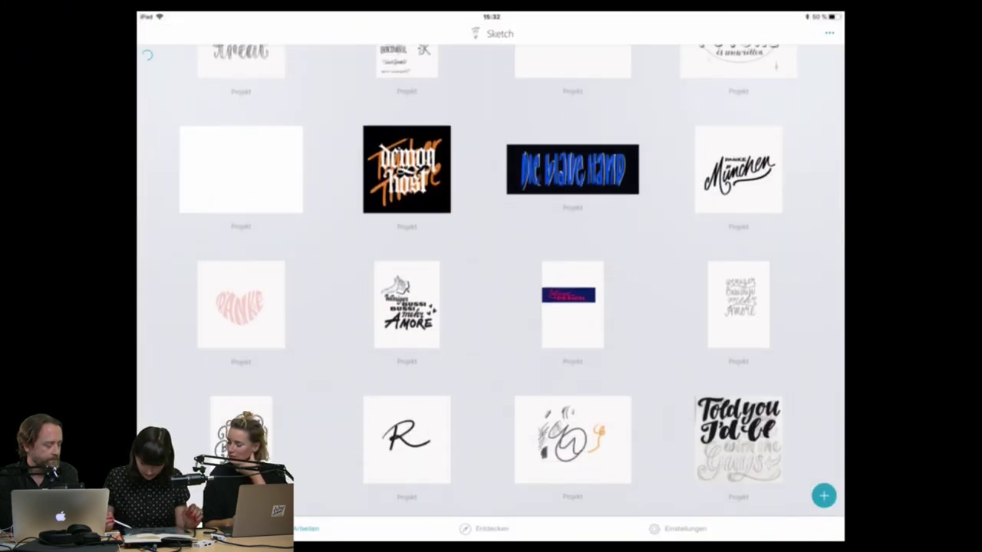
scroll(491, 281, "down", 5)
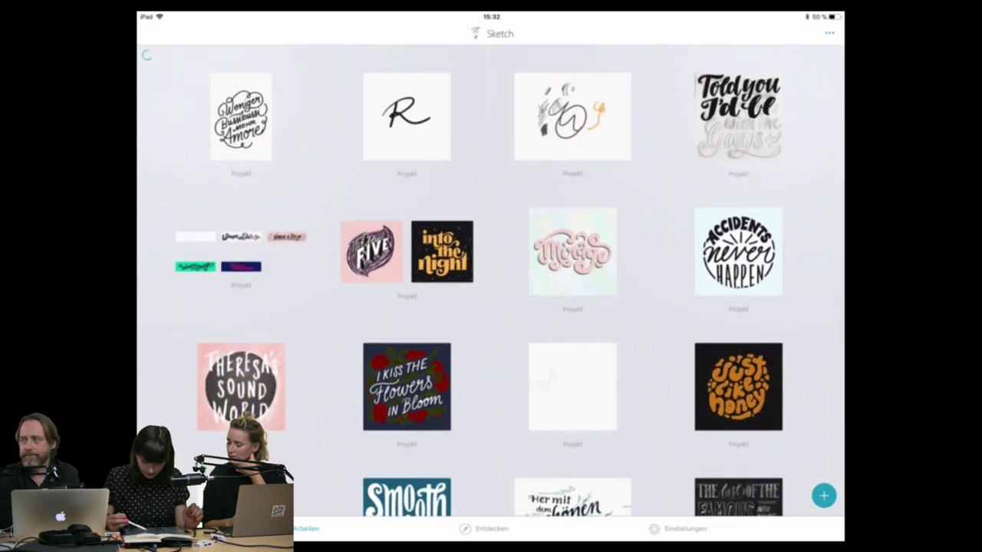
left_click(572, 251)
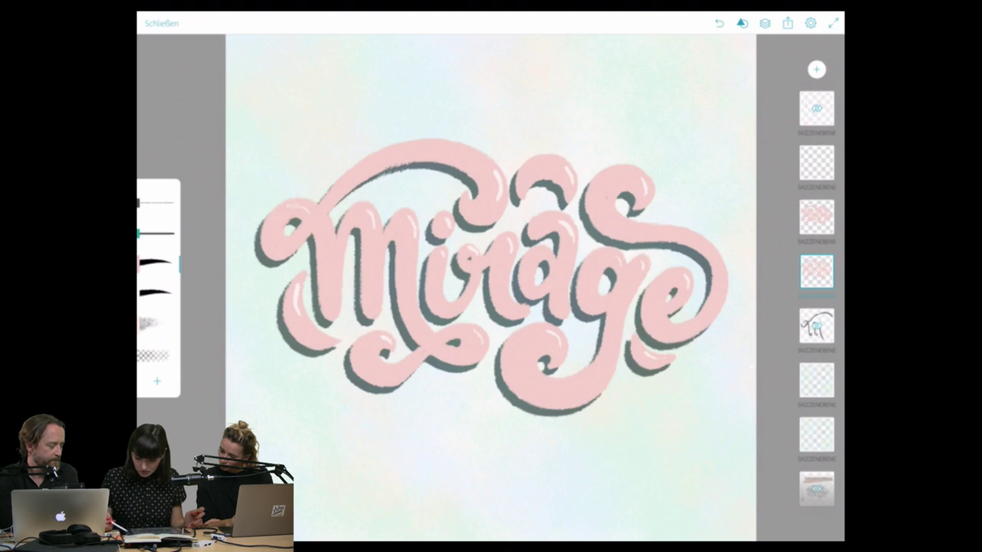
Toggle the bluish background texture layers of the Mirage piece off and back on.
scroll(815, 291, "down", 2)
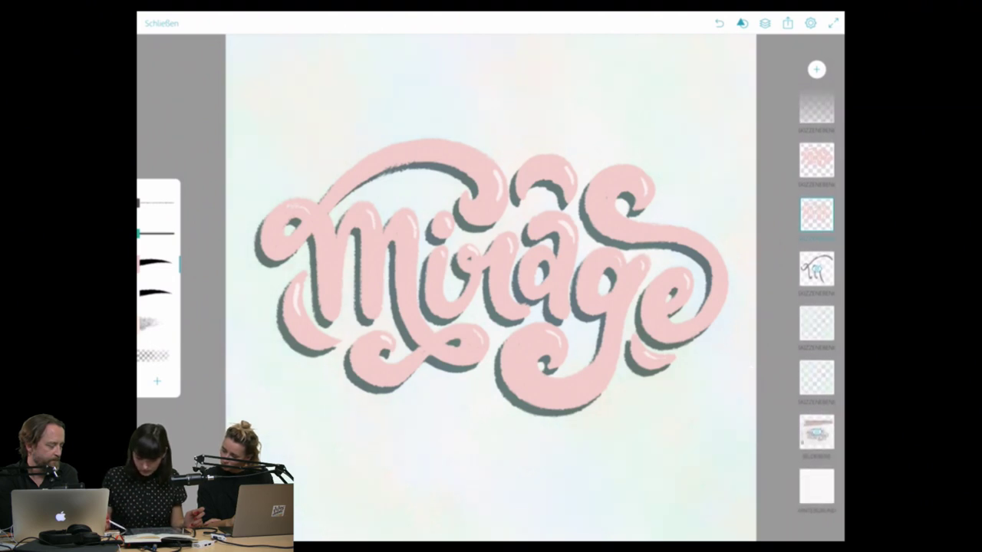
left_click(816, 377)
left_click(816, 323)
left_click(816, 324)
left_click(816, 377)
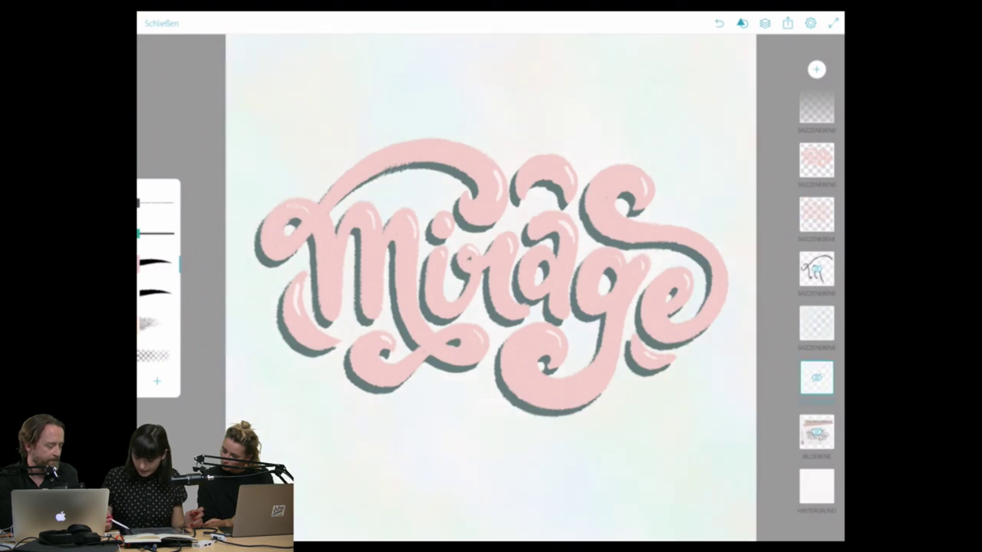
left_click(816, 378)
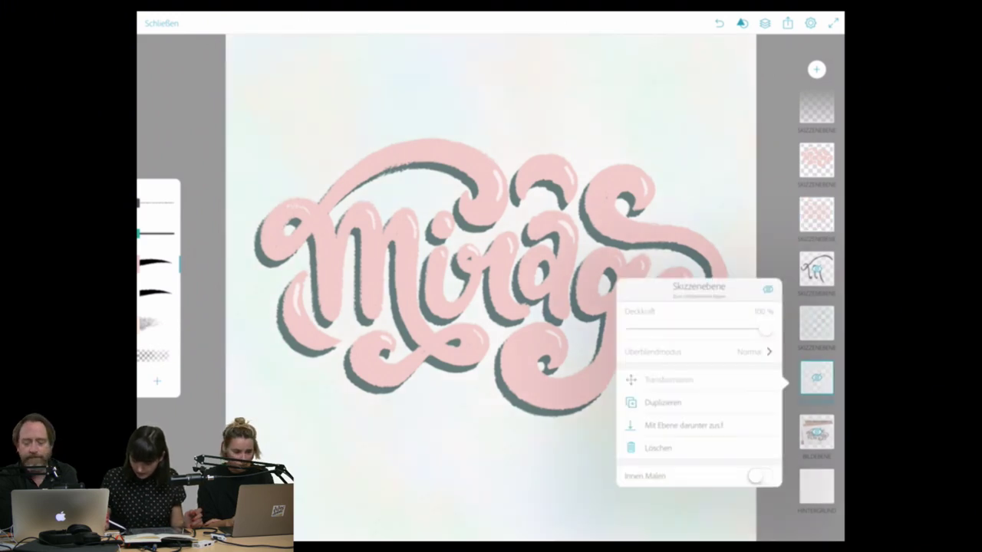
Hide the canvas texture, teal shadow, highlights and pink lettering layers.
left_click(816, 323)
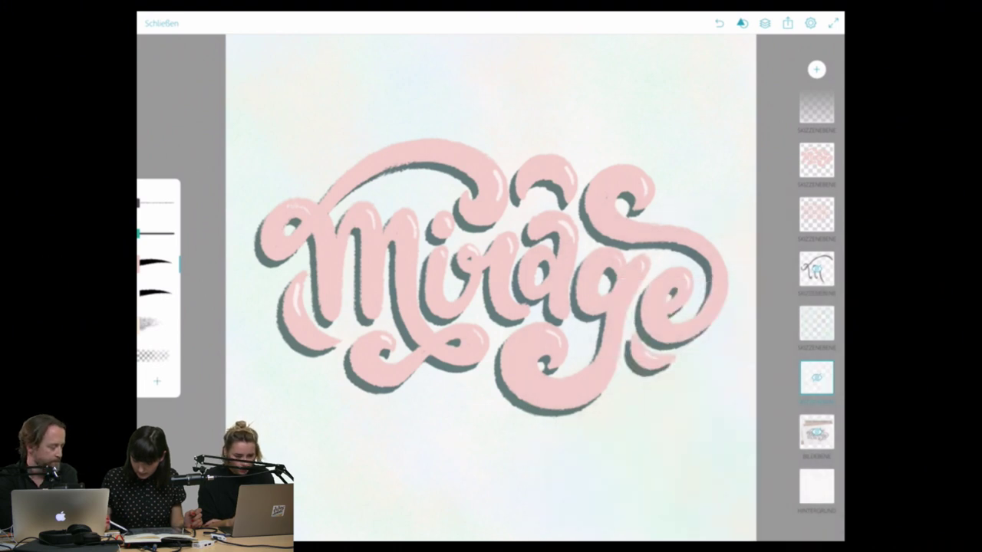
left_click(816, 215)
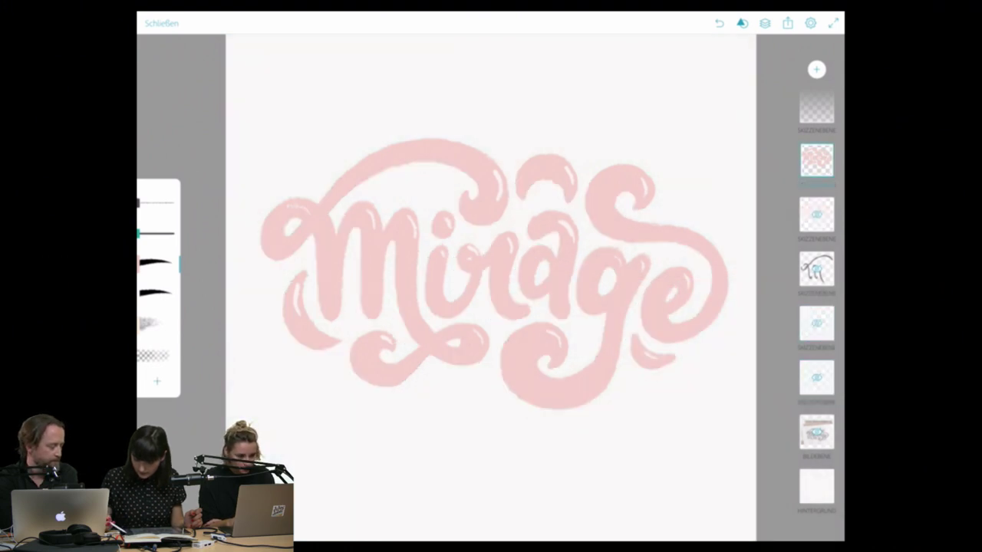
left_click(816, 108)
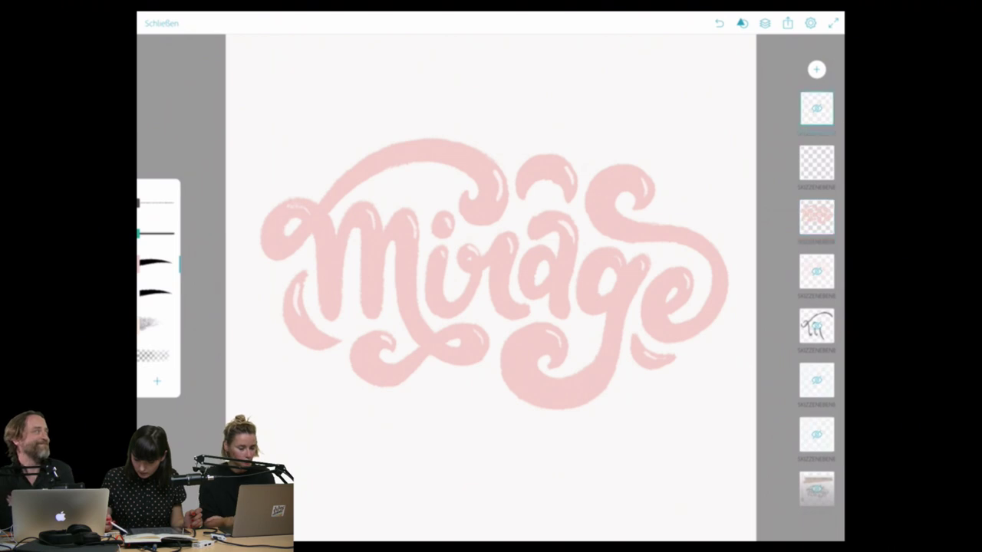
left_click(816, 217)
scroll(816, 307, "down", 1)
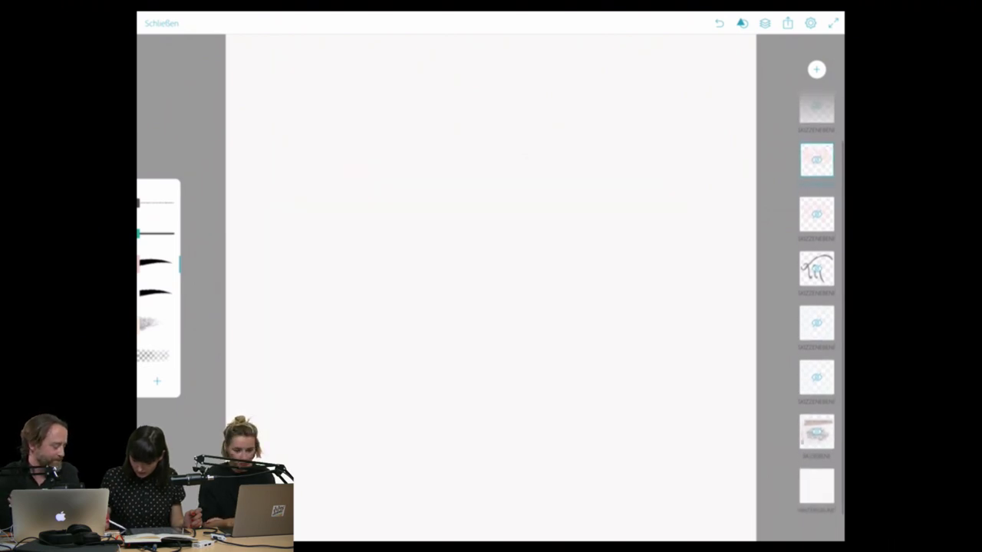
left_click(815, 433)
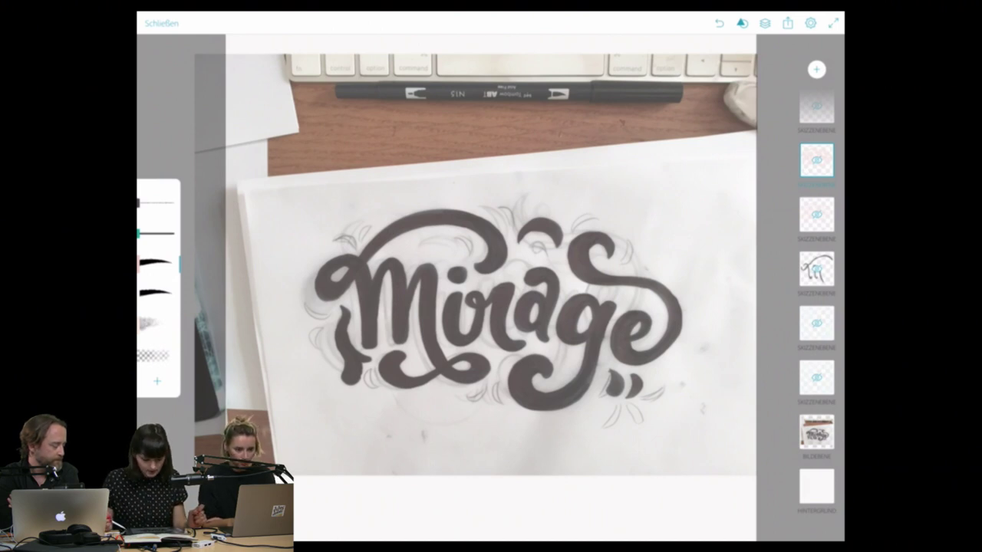
Hide the Mirage photo layer so the canvas goes blank, then close the drawing.
left_click(816, 431)
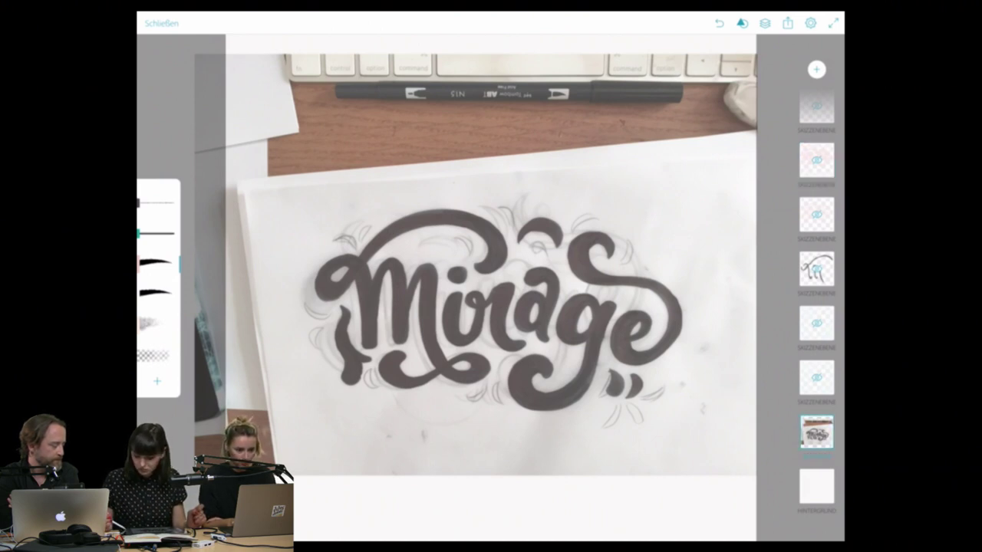
left_click(816, 432)
left_click(768, 355)
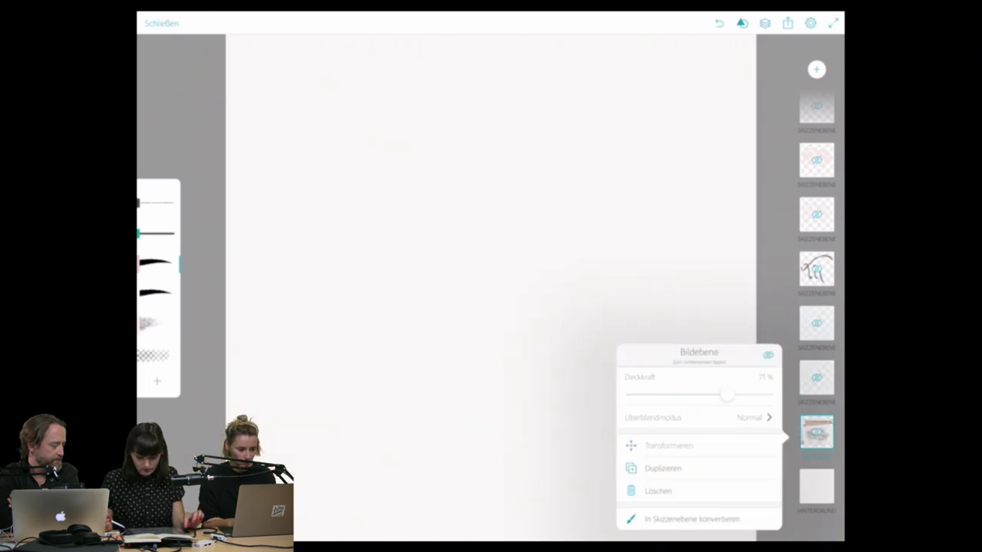
left_click(161, 23)
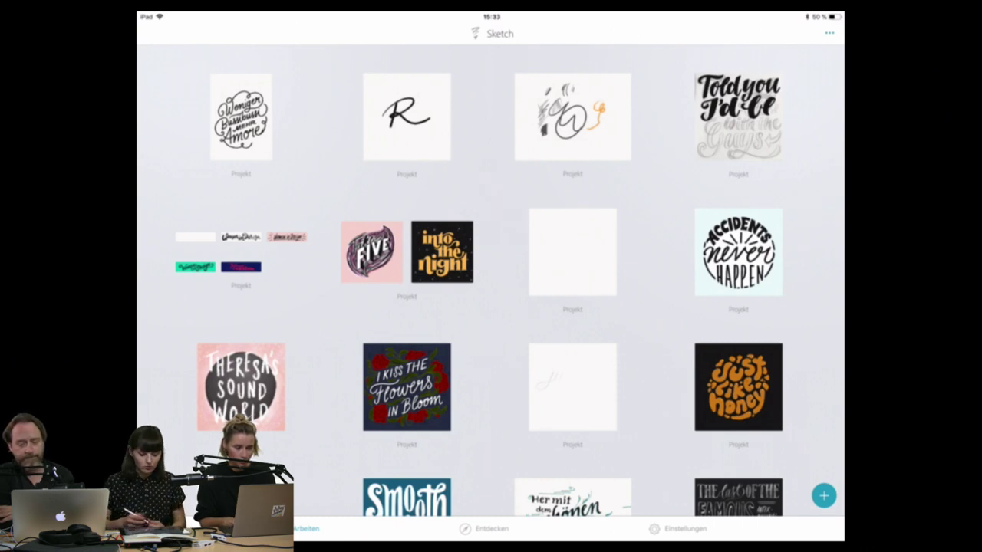
Scroll down and back up through the Projekt gallery thumbnails, then exit to the home screen.
scroll(491, 291, "down", 4)
scroll(490, 291, "down", 3)
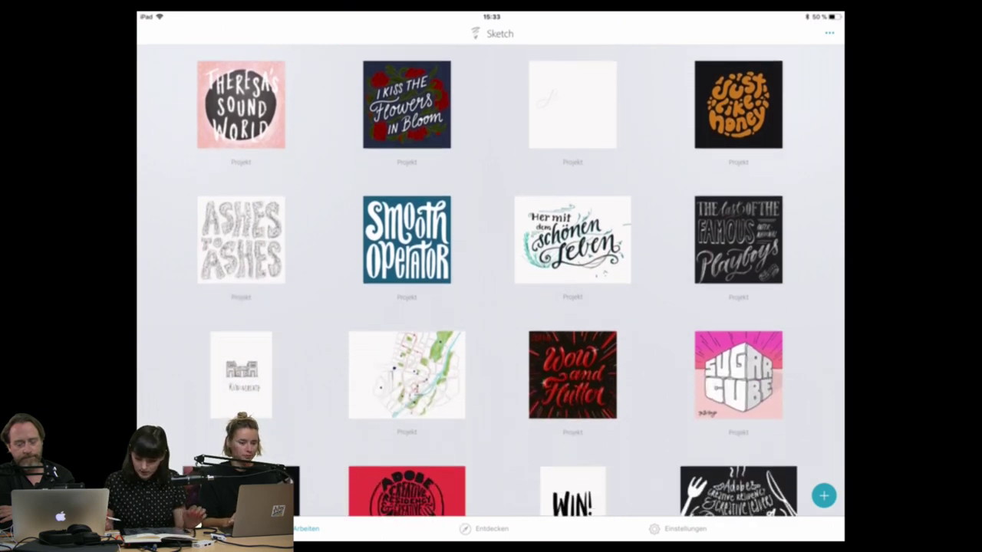
scroll(490, 292, "down", 3)
scroll(491, 291, "up", 3)
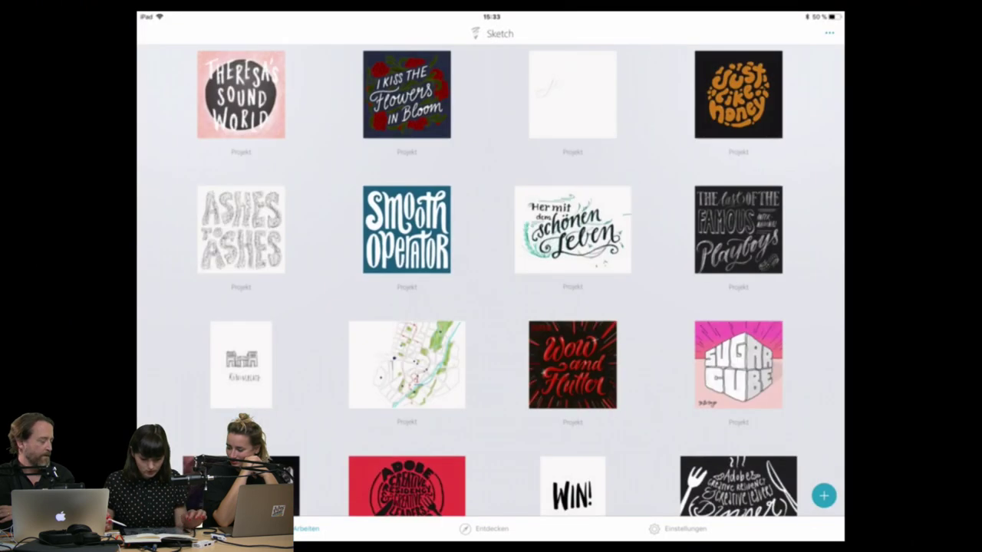
scroll(491, 284, "up", 2)
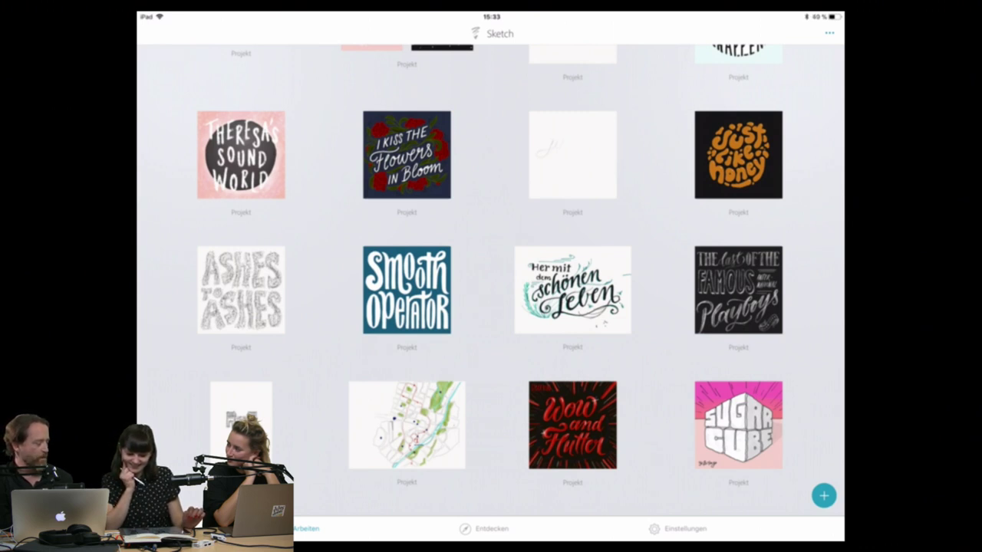
scroll(491, 280, "up", 1)
scroll(491, 280, "up", 2)
scroll(490, 280, "up", 4)
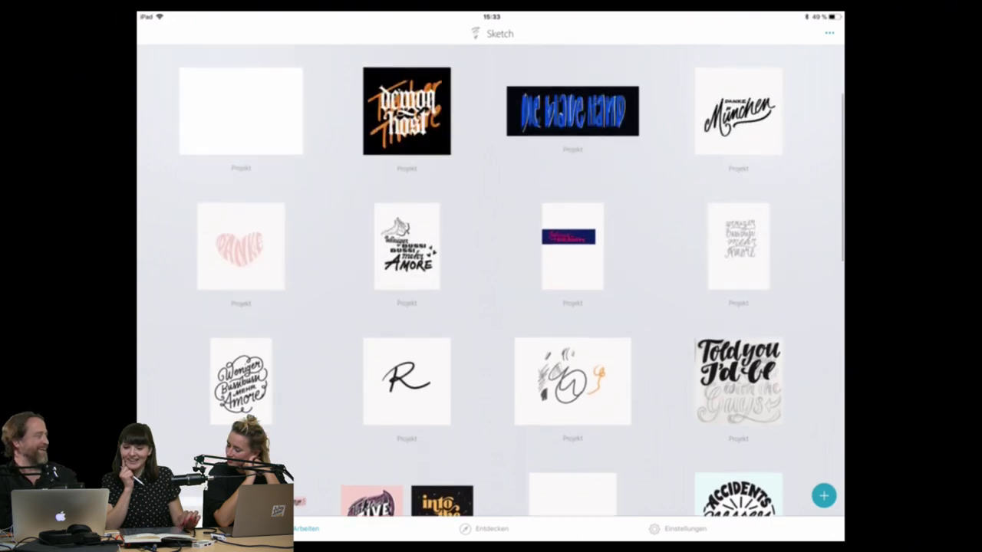
scroll(491, 280, "up", 2)
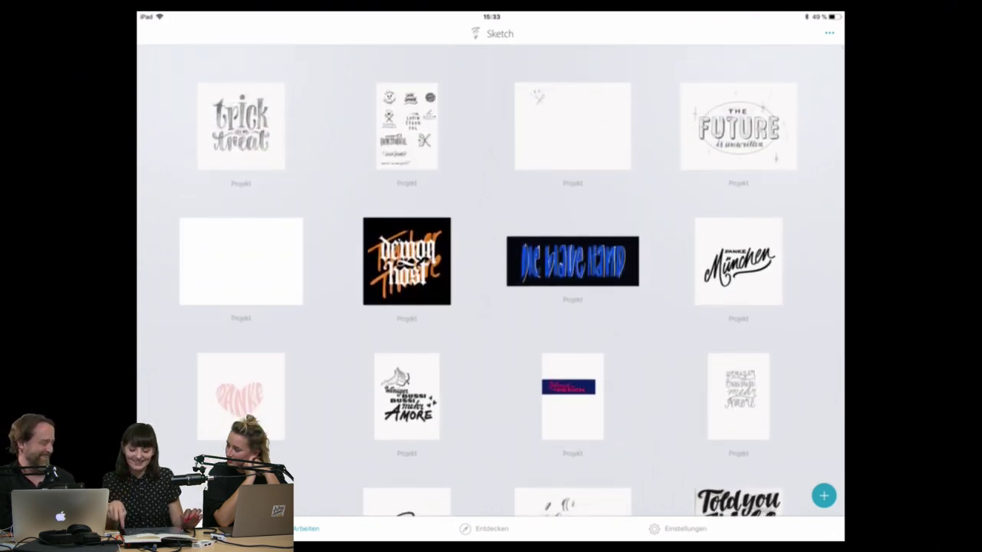
key("super+h")
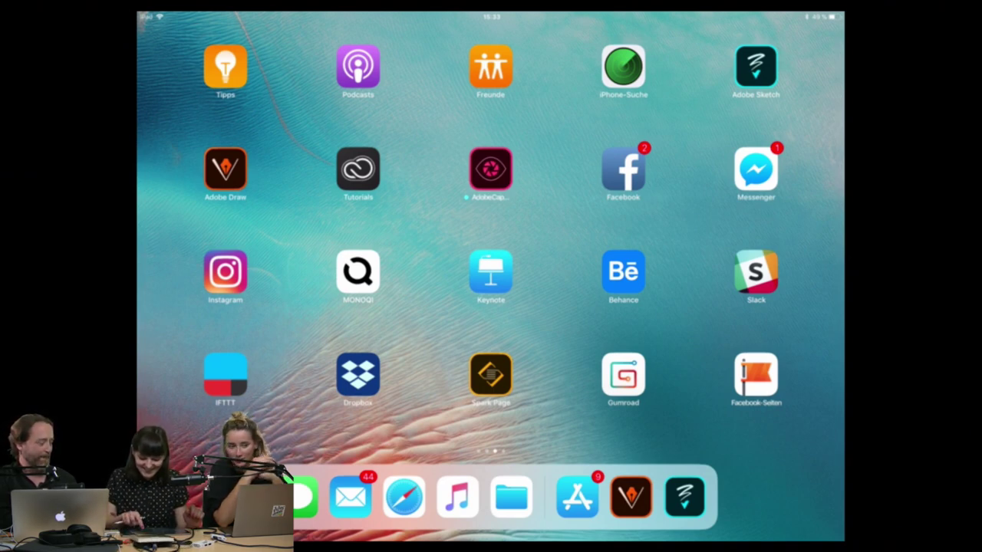
Launch Behance, go to the profile page and scroll into the lettering project.
left_click(623, 271)
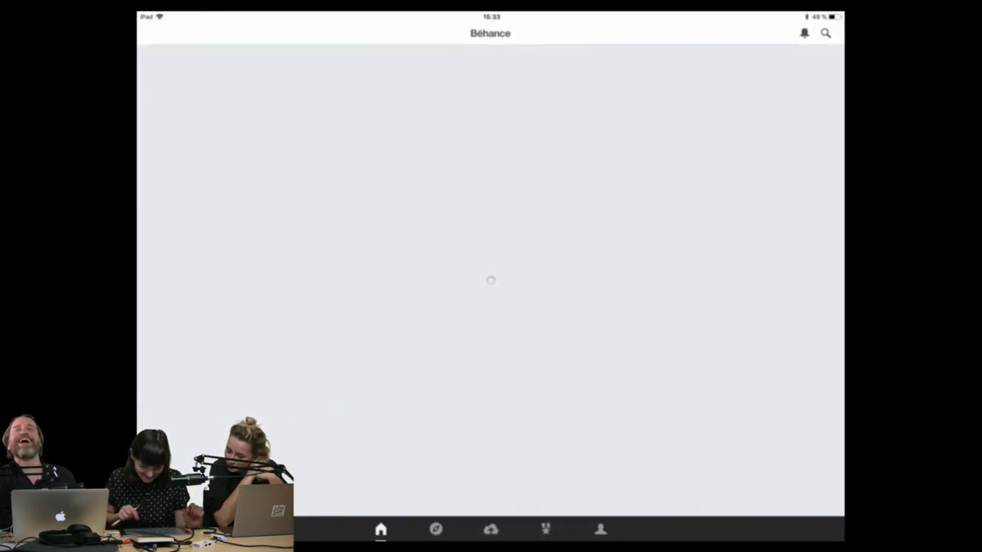
left_click(600, 529)
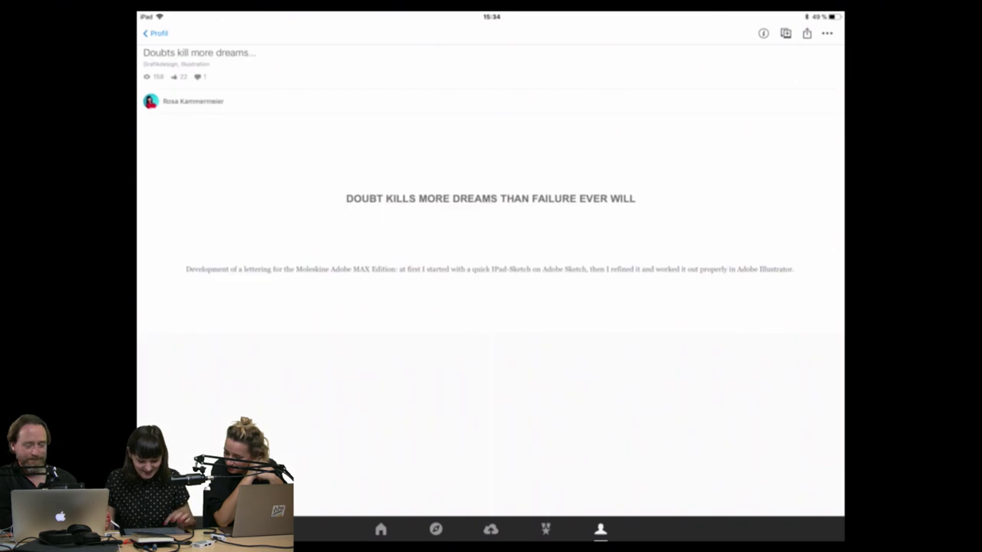
scroll(491, 291, "down", 3)
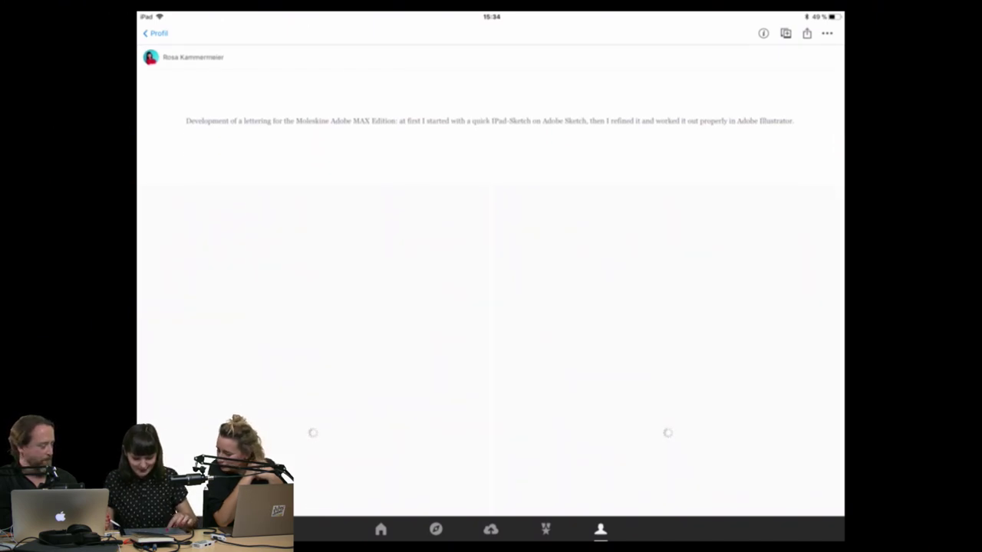
scroll(491, 307, "down", 2)
scroll(490, 307, "down", 1)
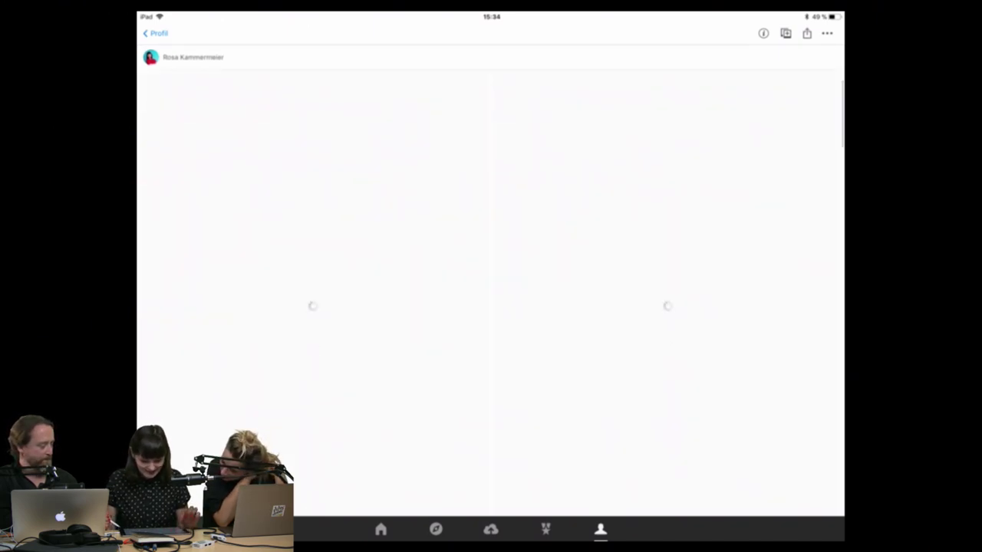
scroll(491, 307, "down", 2)
scroll(490, 307, "down", 3)
Scroll through the 'doubts kill more dreams' images down to the embossed notebook photo.
scroll(491, 307, "up", 6)
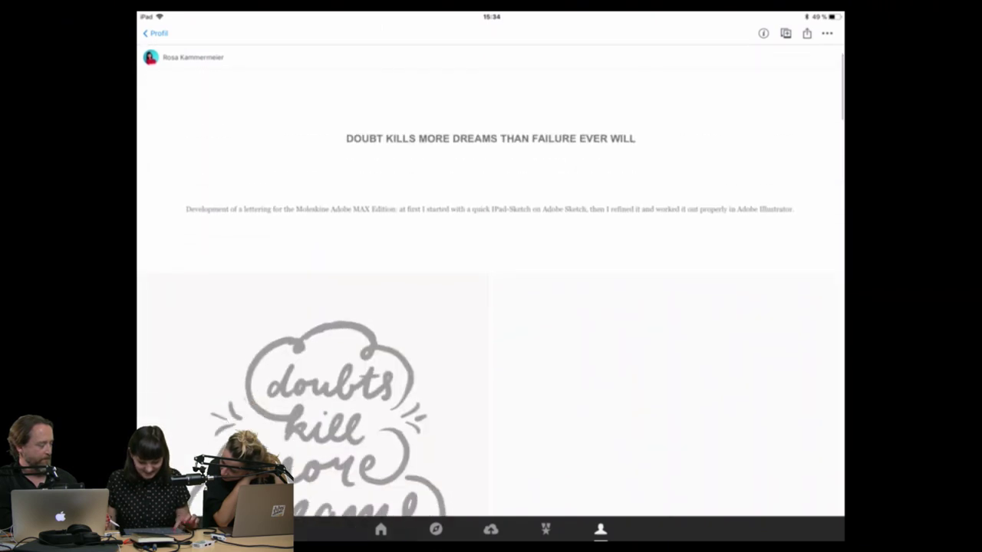
scroll(490, 307, "down", 5)
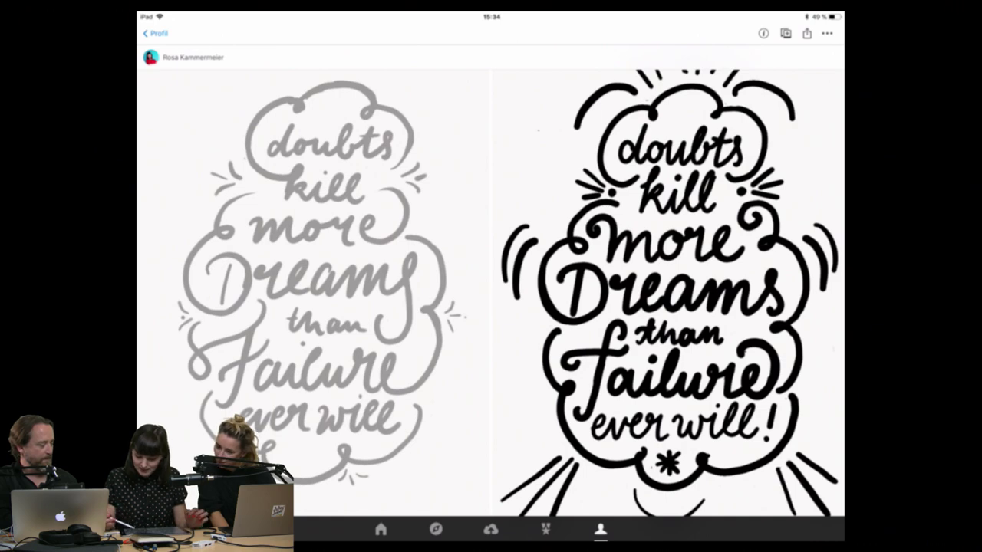
scroll(669, 294, "down", 3)
scroll(670, 294, "up", 3)
scroll(490, 292, "down", 10)
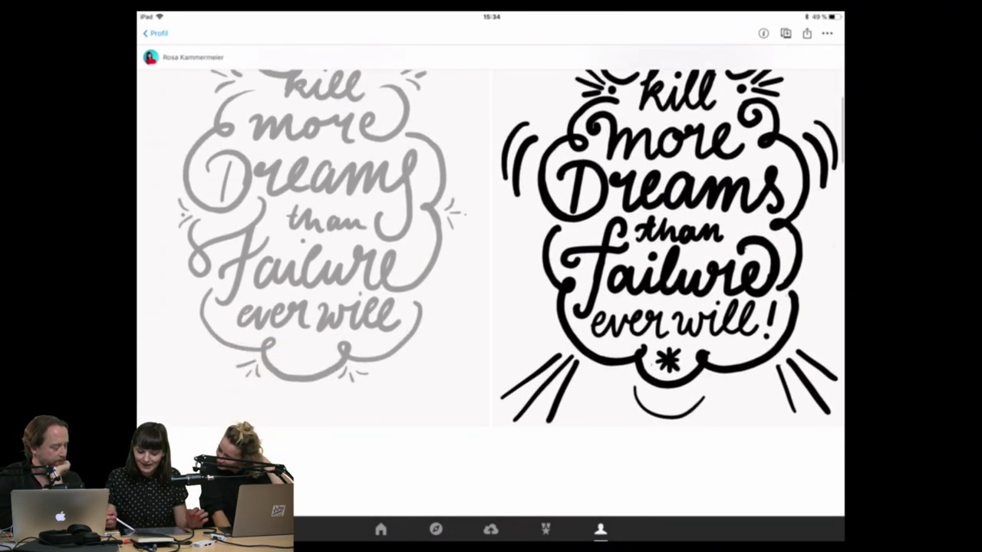
scroll(490, 291, "down", 2)
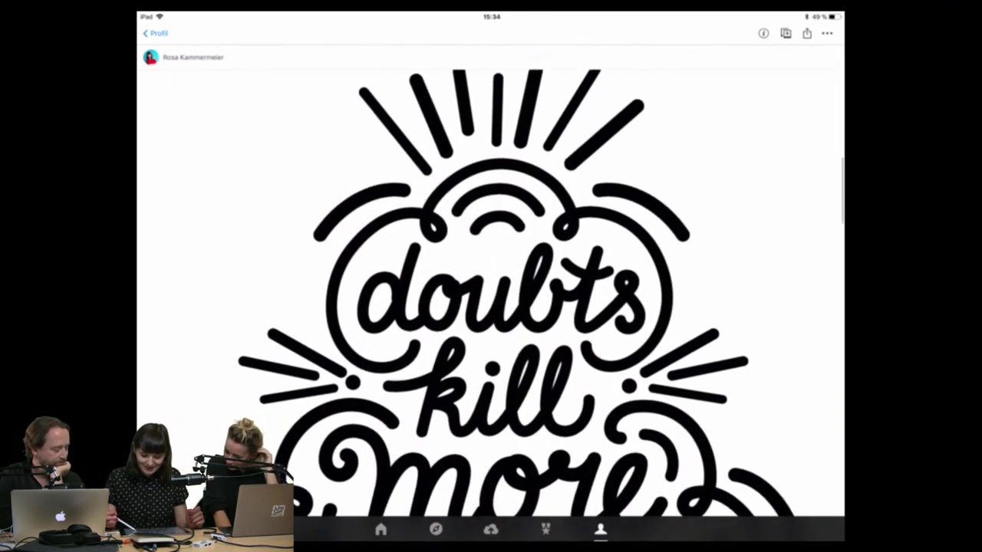
scroll(490, 292, "down", 3)
scroll(491, 291, "up", 2)
scroll(491, 292, "up", 2)
scroll(491, 292, "down", 3)
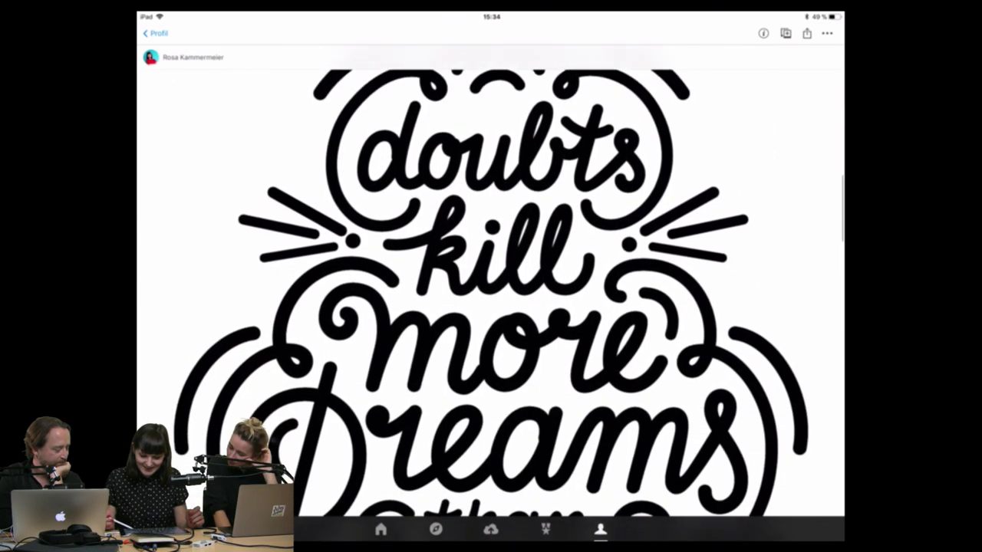
scroll(490, 291, "up", 1)
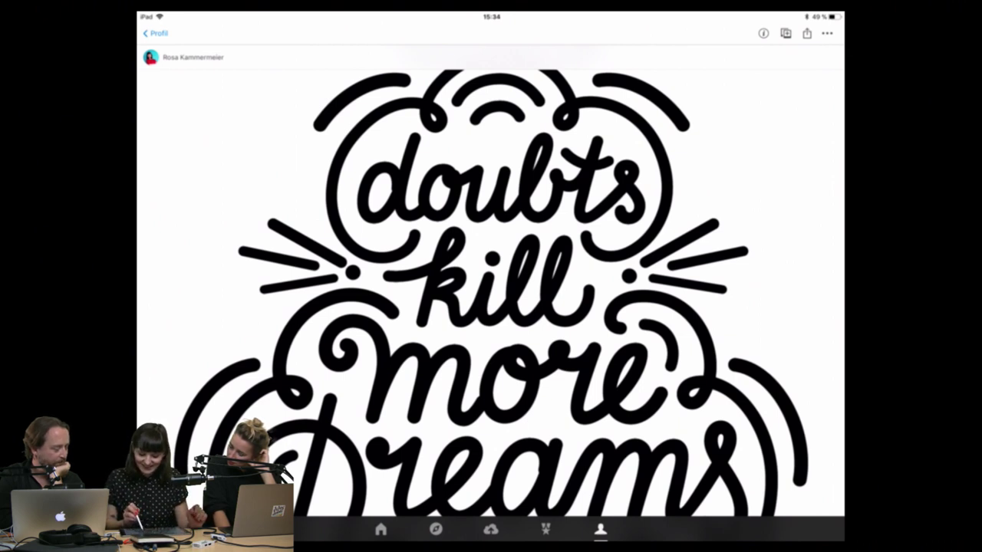
scroll(491, 292, "down", 1)
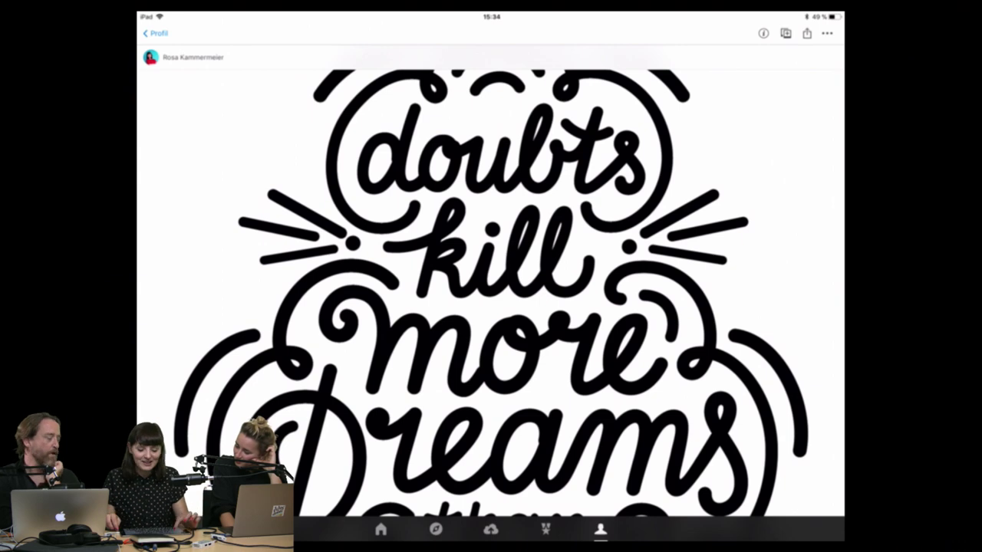
scroll(490, 307, "down", 3)
scroll(490, 306, "down", 3)
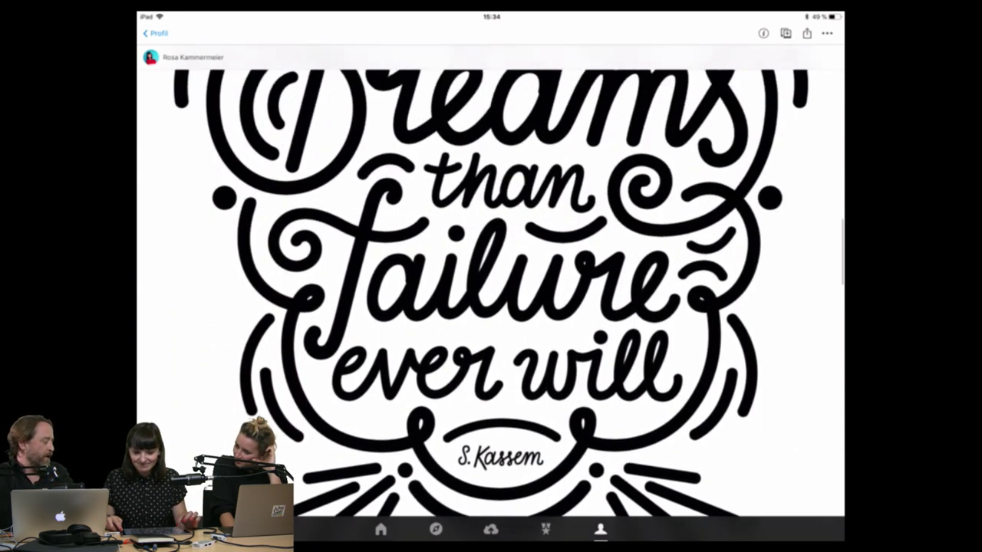
scroll(491, 307, "up", 3)
scroll(491, 307, "up", 3)
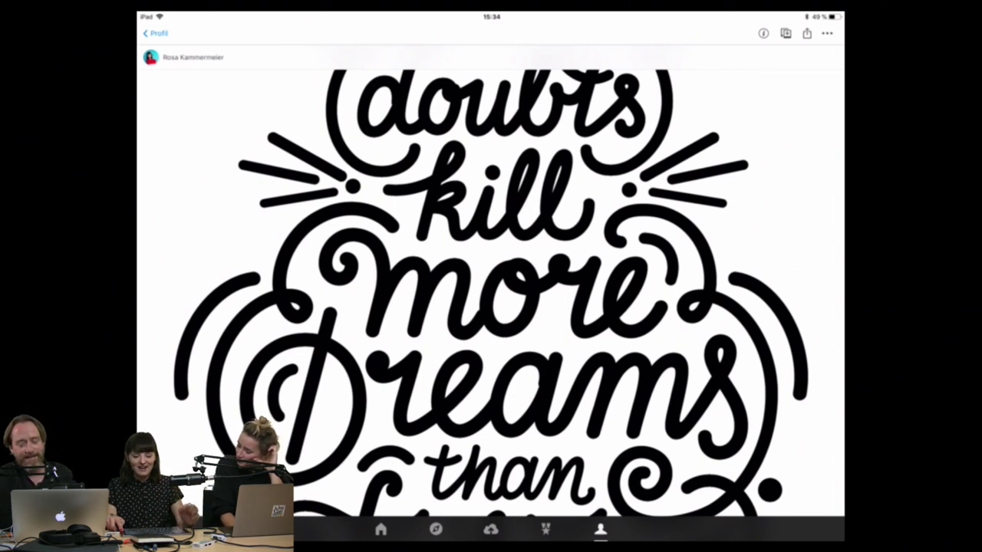
scroll(490, 307, "down", 3)
scroll(491, 307, "down", 5)
scroll(490, 307, "down", 5)
scroll(491, 306, "down", 5)
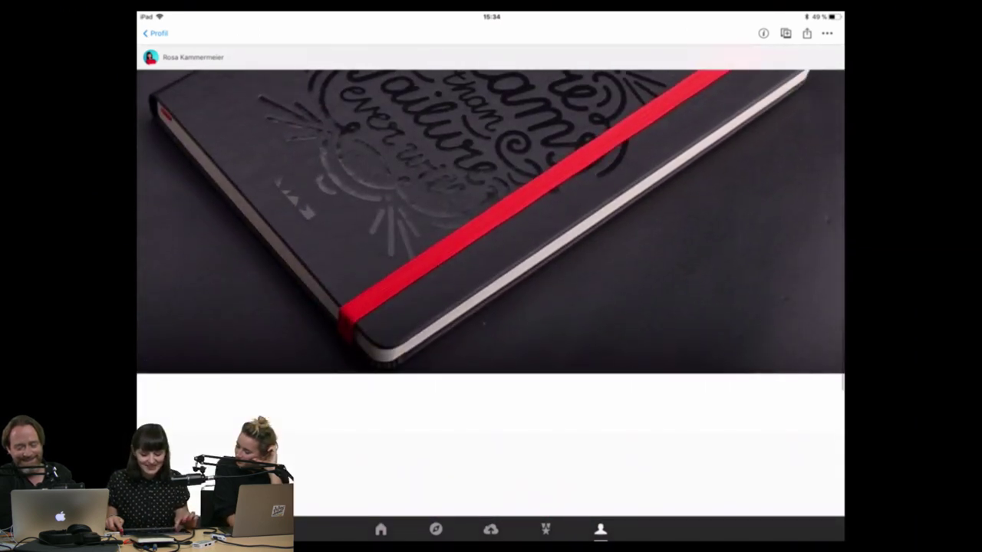
Leave Behance for the home screen and reopen Photoshop Sketch's project gallery.
key("super+h")
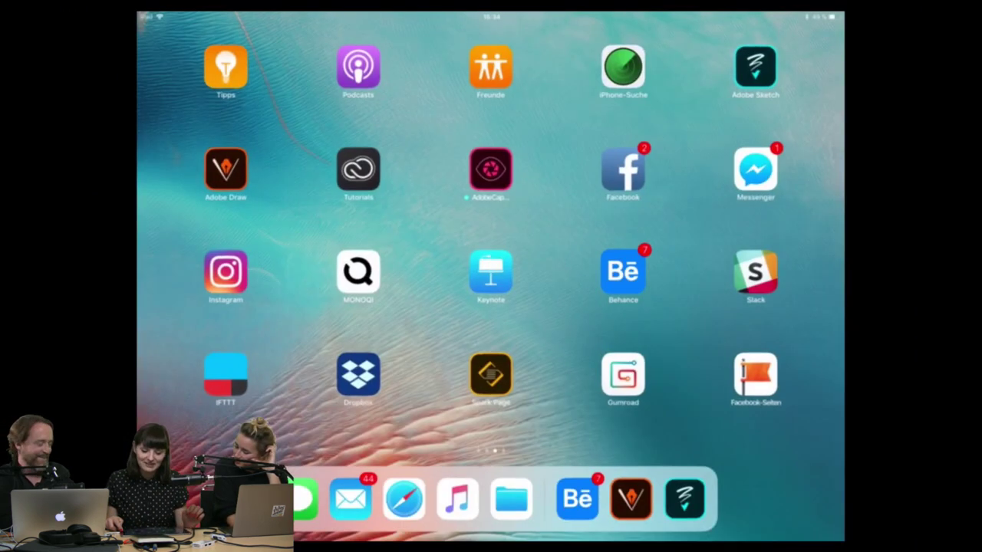
left_click(756, 67)
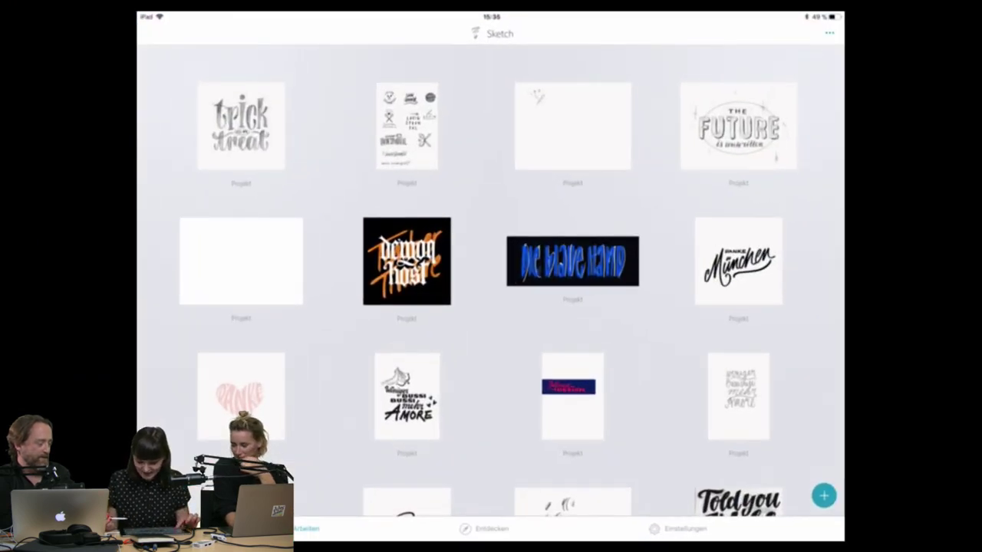
scroll(490, 292, "down", 5)
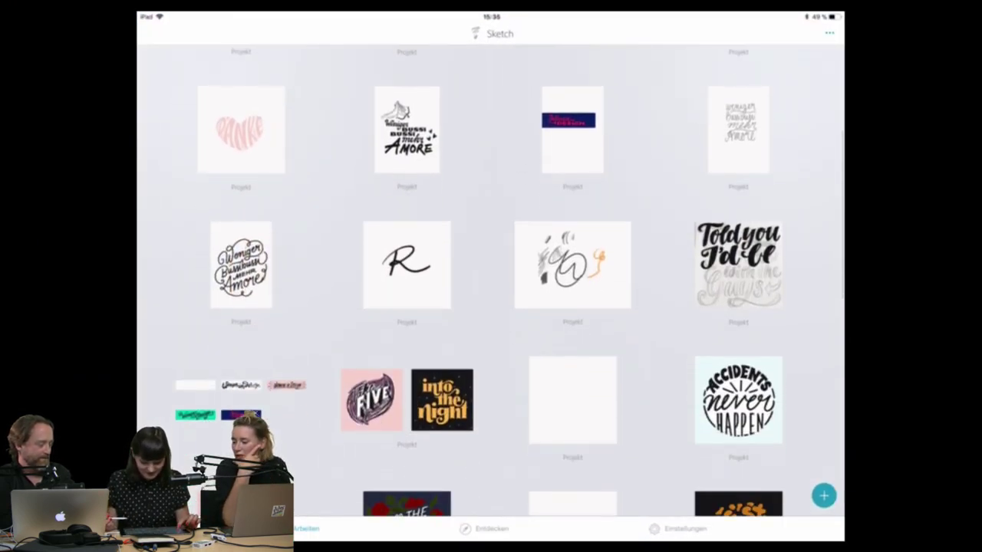
scroll(491, 276, "up", 5)
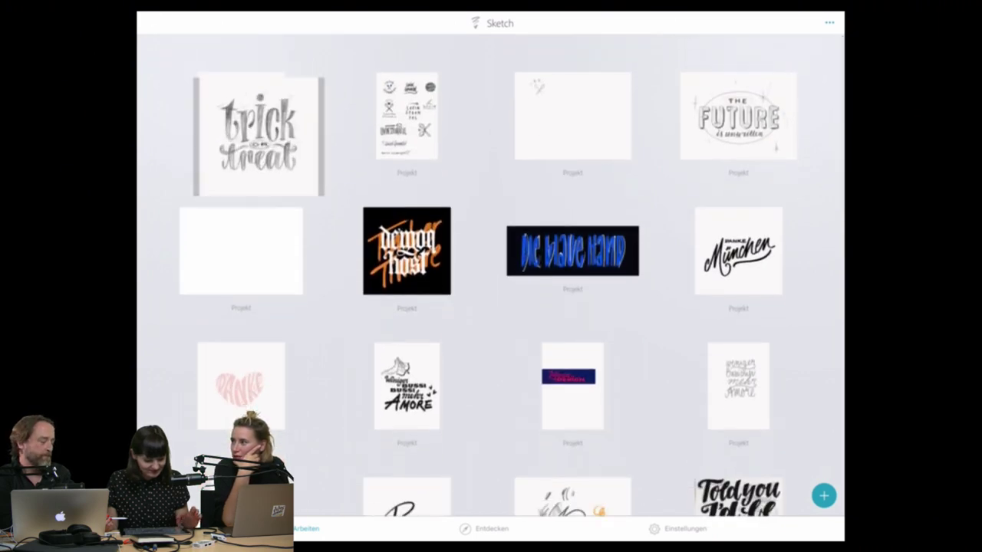
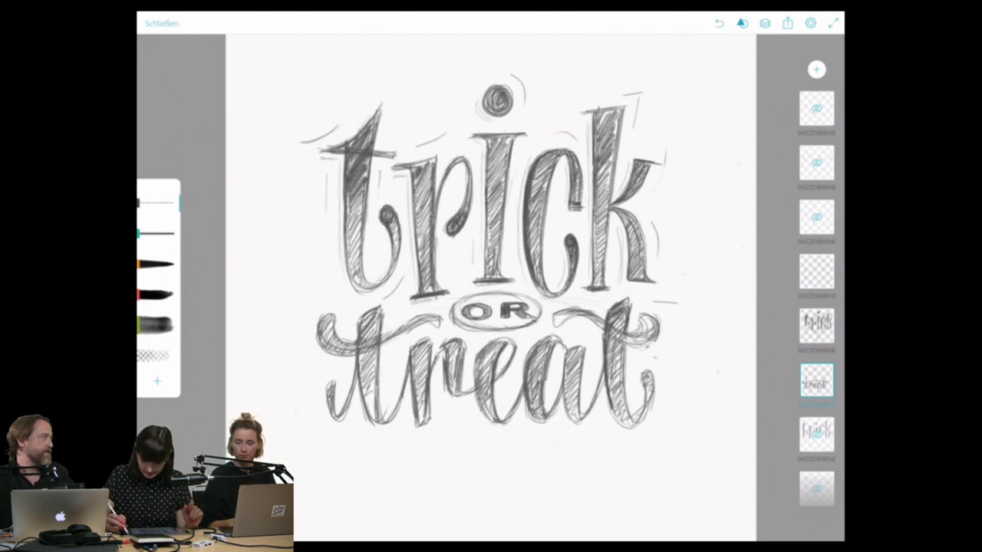
Add an empty sketch layer and set the treat lettering layer to 30% opacity.
left_click(816, 69)
left_click(667, 60)
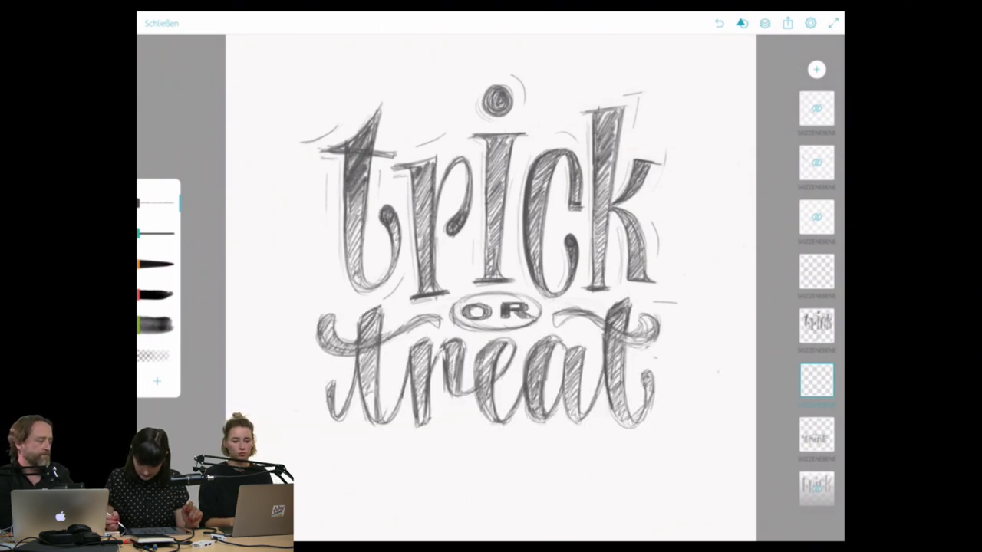
left_click(816, 434)
left_click(816, 434)
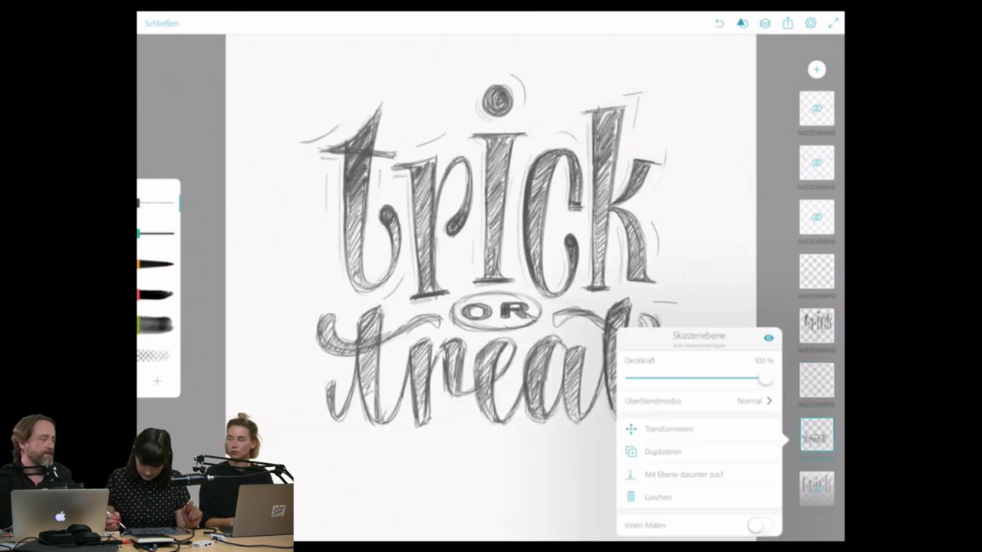
left_click_drag(769, 378, 672, 379)
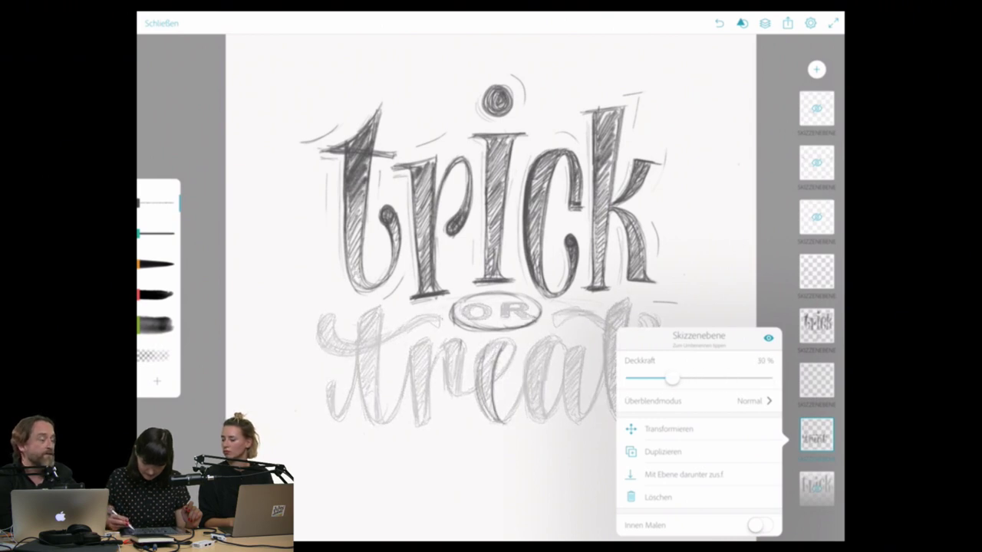
left_click(816, 434)
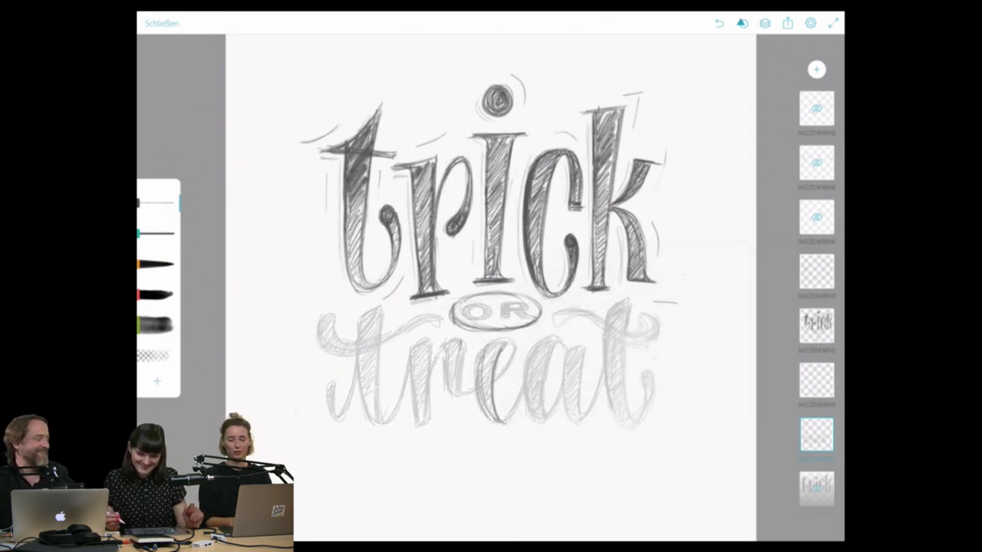
Erase stray pencil strokes on the trick lettering layer.
scroll(491, 322, "up", 5)
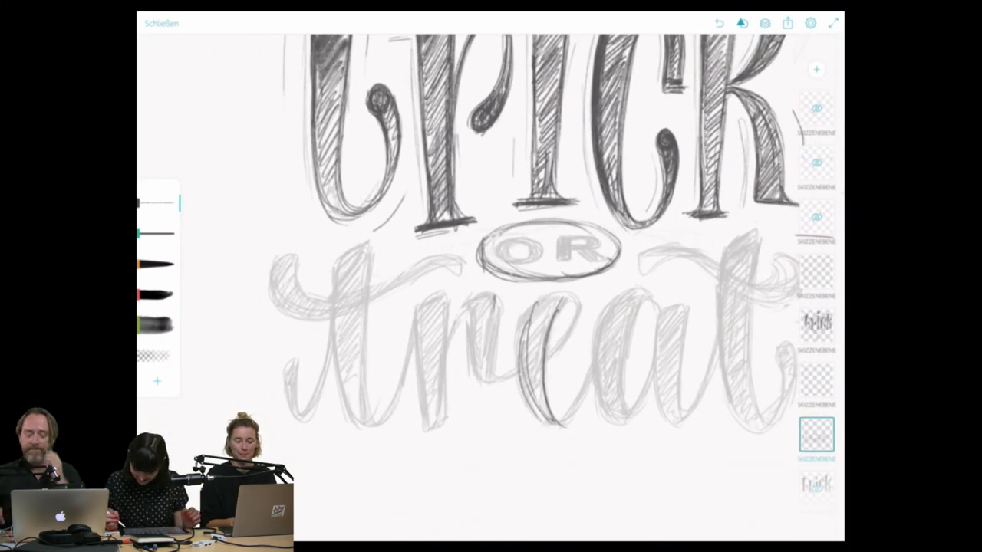
left_click(816, 324)
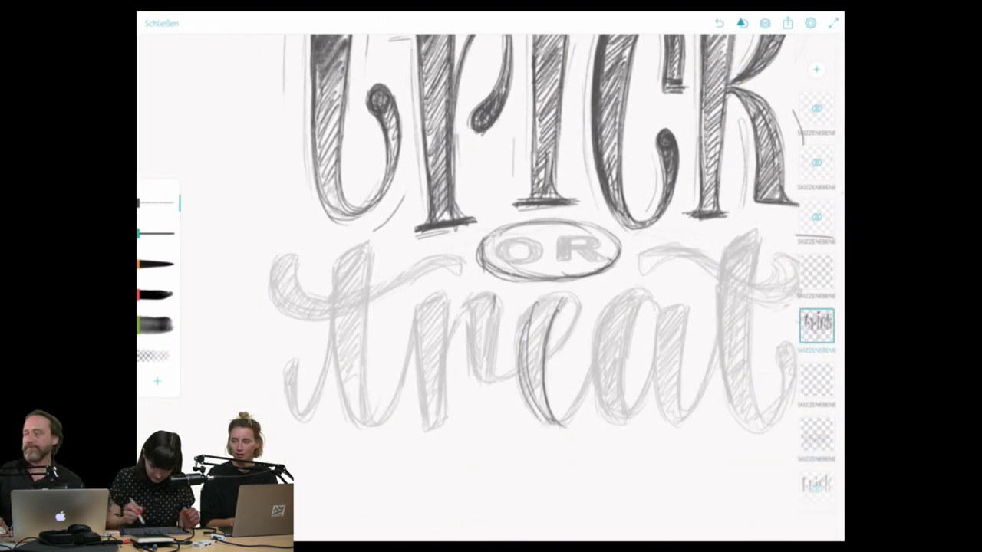
mouse_move(537, 341)
left_mouse_down()
mouse_move(543, 406)
mouse_move(556, 425)
left_mouse_up()
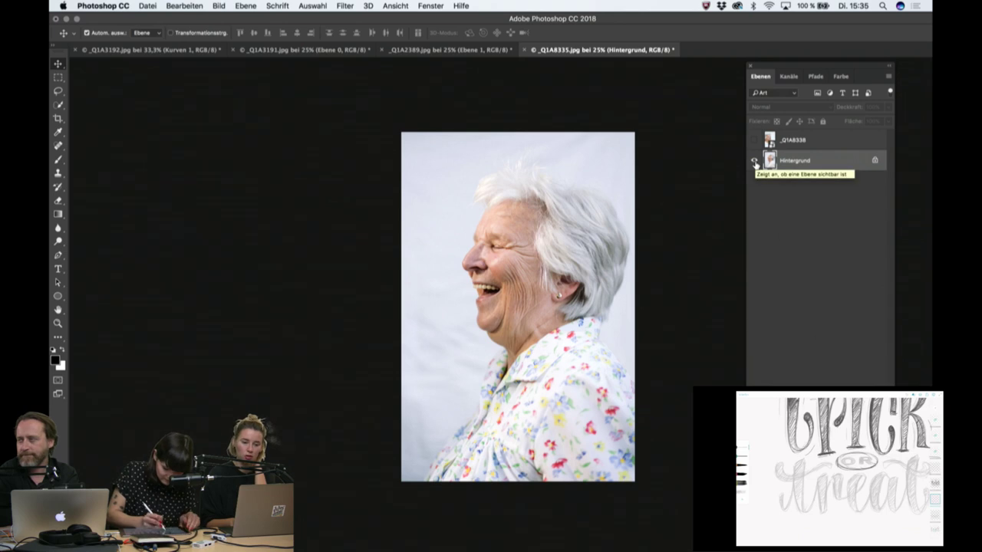
Toggle the top portrait layer's visibility to compare it with the photo beneath.
left_click(754, 139)
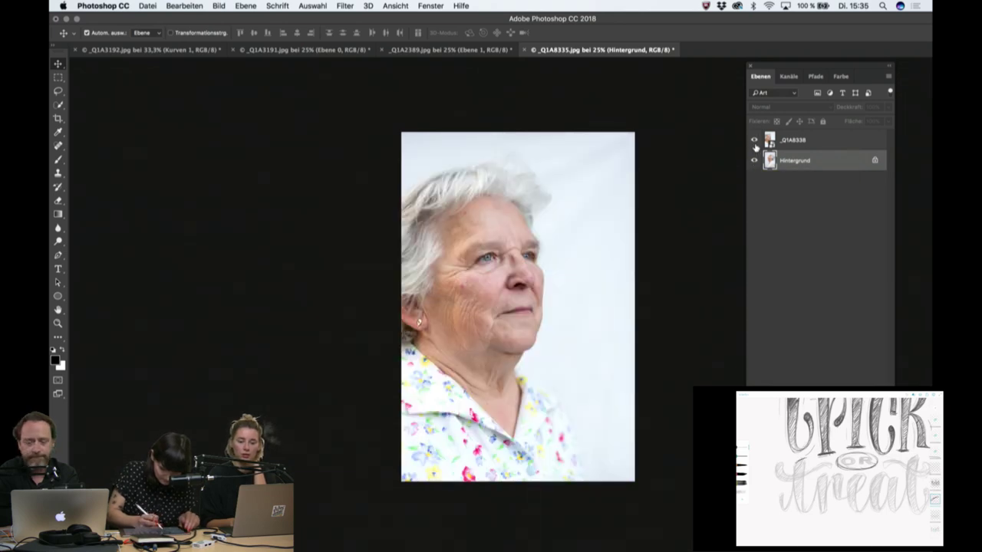
left_click(755, 141)
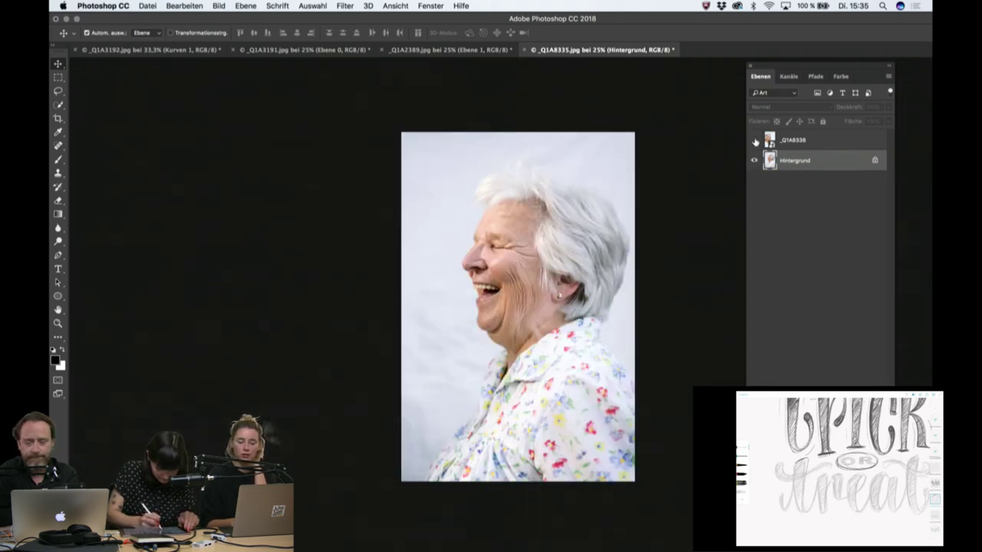
left_click(755, 140)
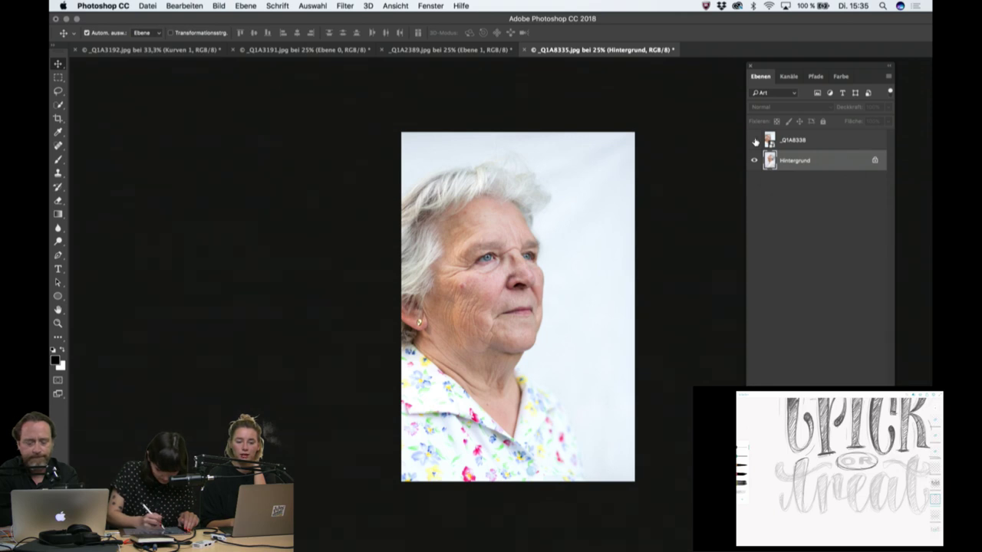
left_click(754, 140)
left_click(755, 141)
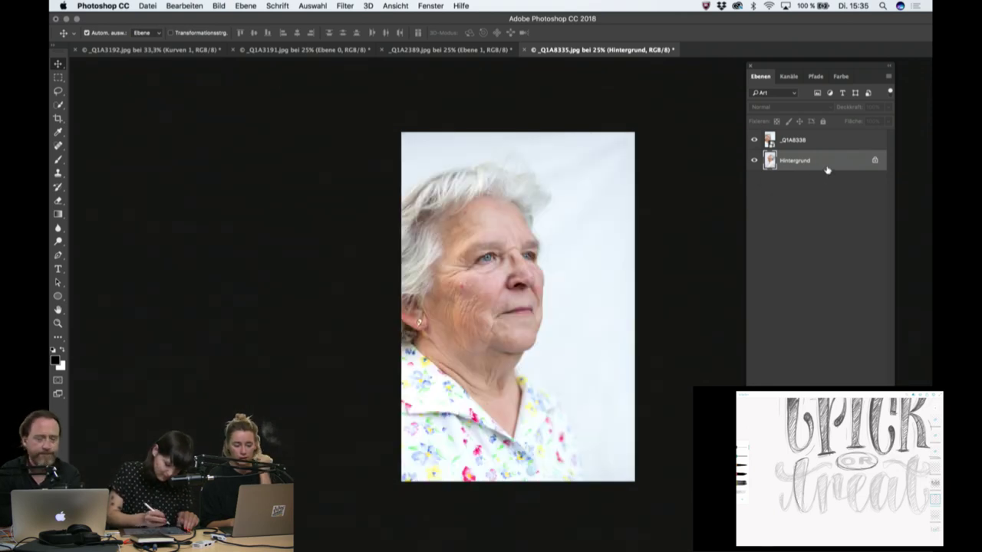
Convert the top portrait _Q1A8338 to black and white as a smart filter.
key("super+alt+shift+b")
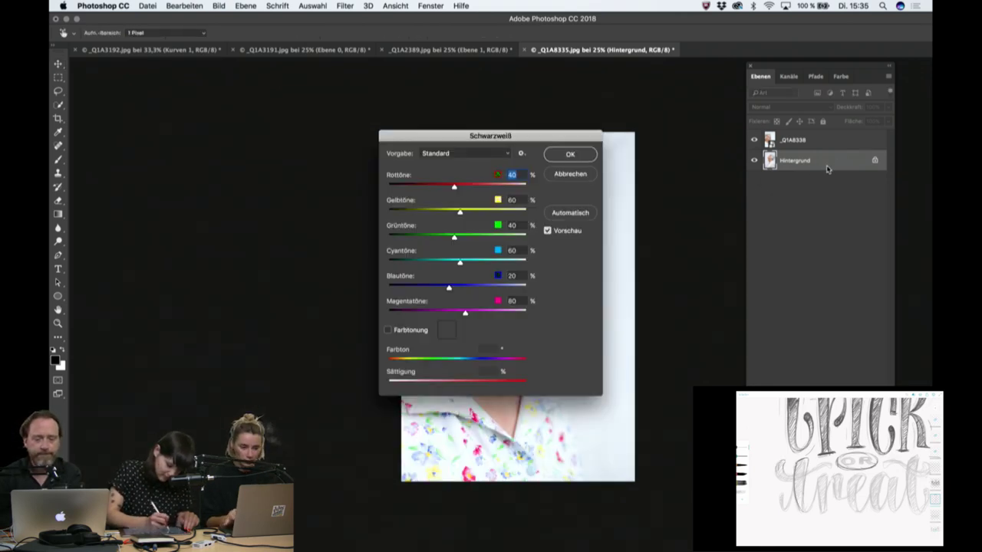
key("Escape")
left_click(828, 142)
key("super+alt+shift+b")
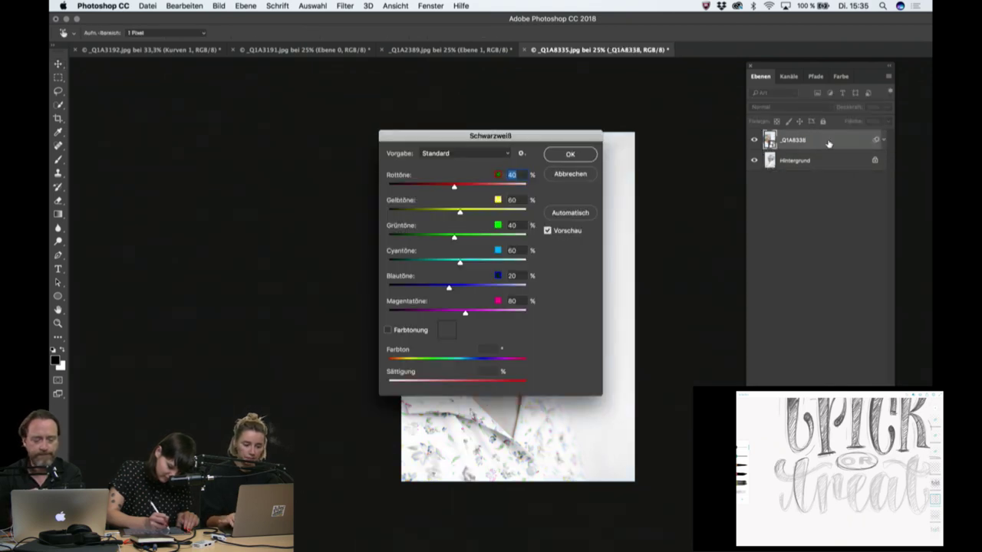
key("Return")
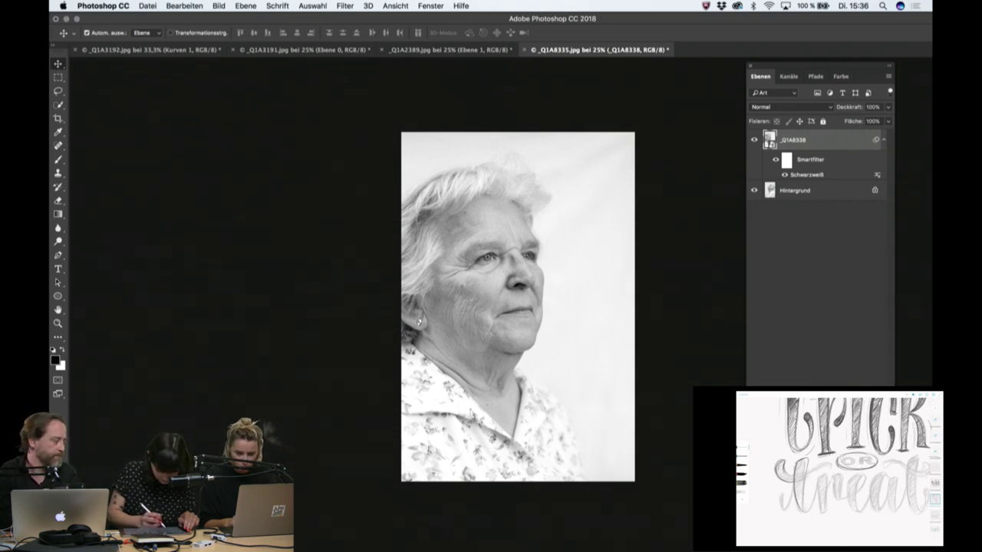
Add a Levels adjustment layer and raise its black input to 40.
left_click(833, 371)
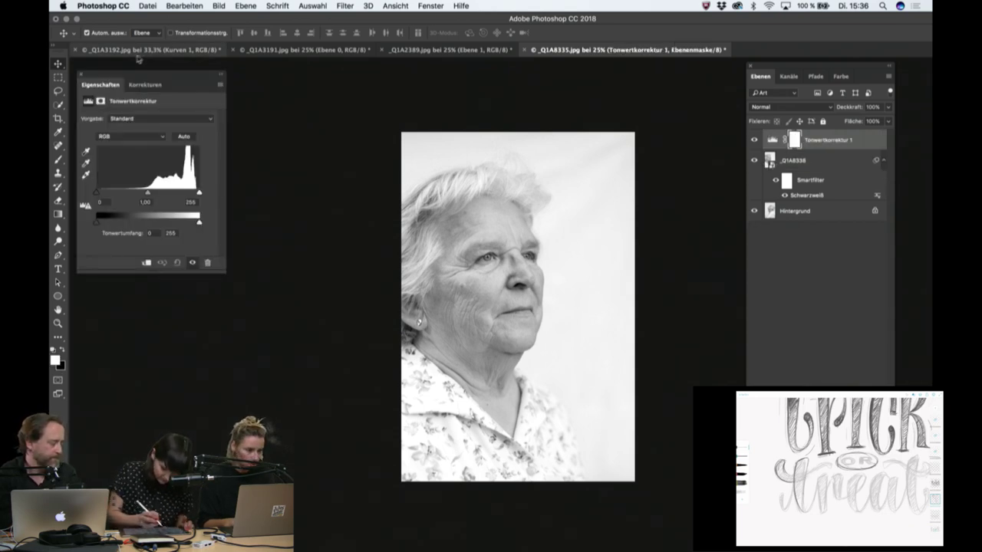
left_click_drag(155, 74, 251, 182)
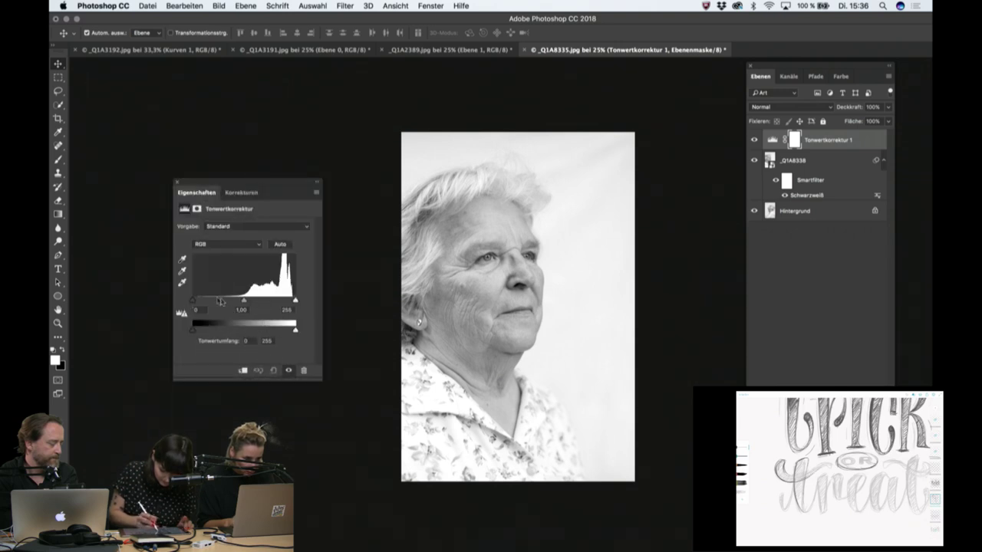
left_click_drag(193, 301, 205, 302)
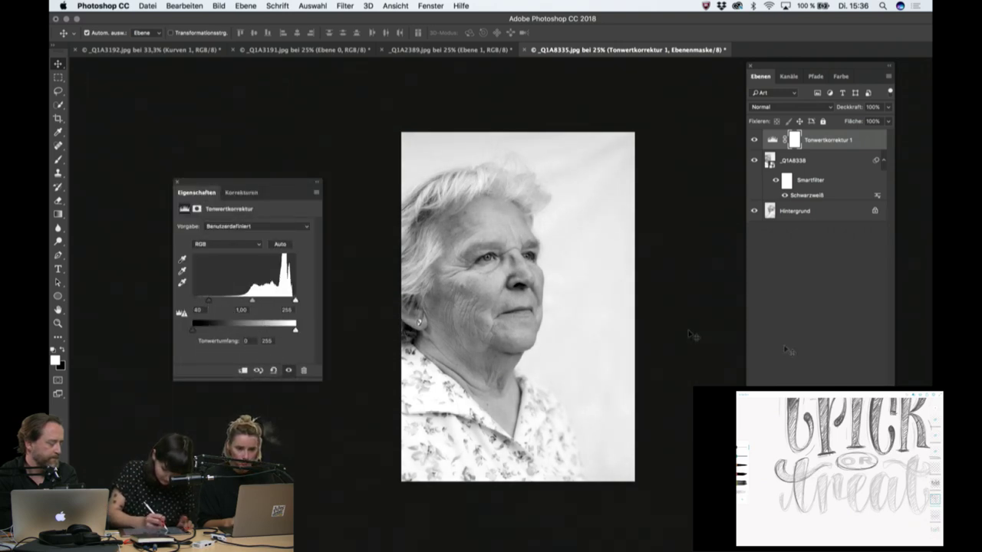
double_click(835, 160)
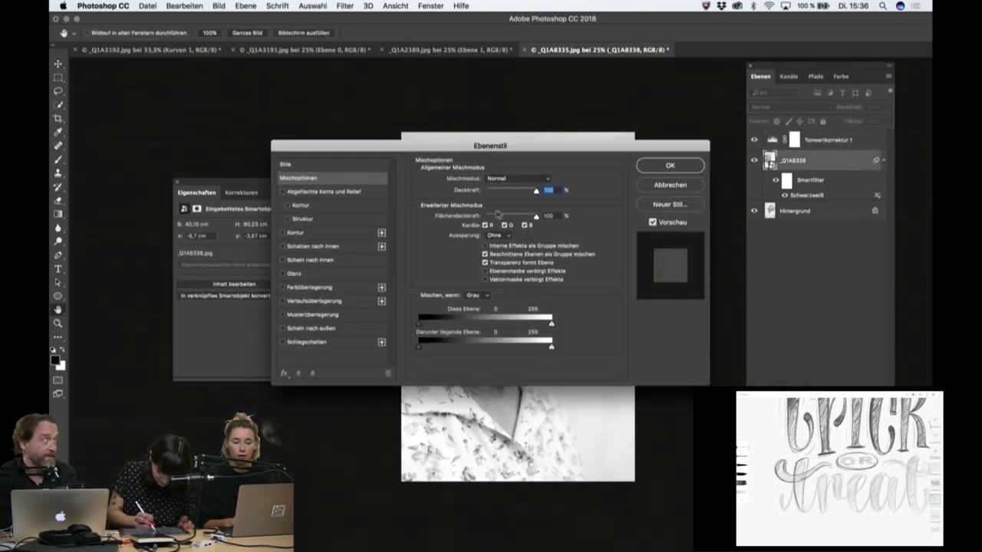
In Layer Style Channels, uncheck G for _Q1A8338 while keeping R and B checked.
left_click_drag(228, 186, 125, 72)
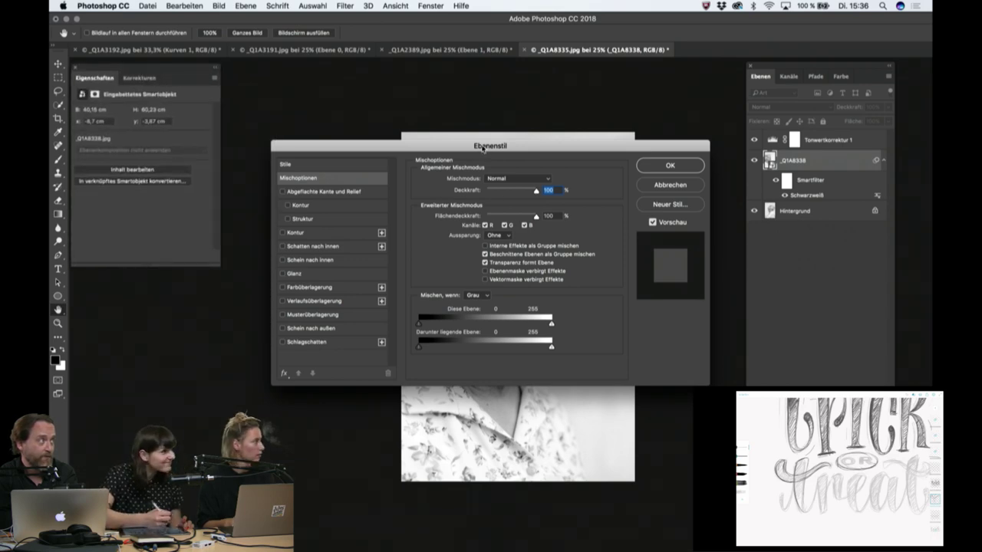
mouse_move(510, 149)
left_mouse_down()
mouse_move(283, 297)
mouse_move(271, 331)
left_mouse_up()
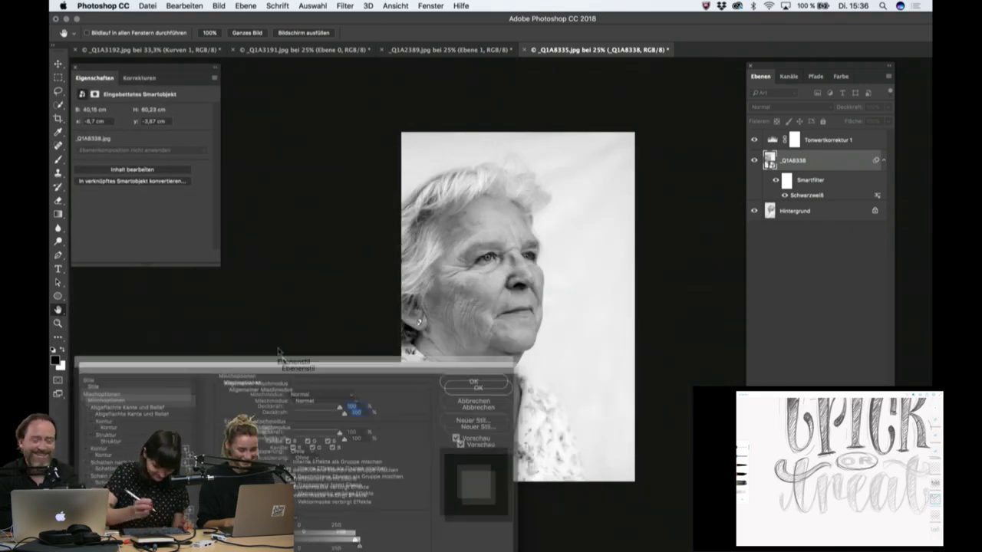
left_click(272, 408)
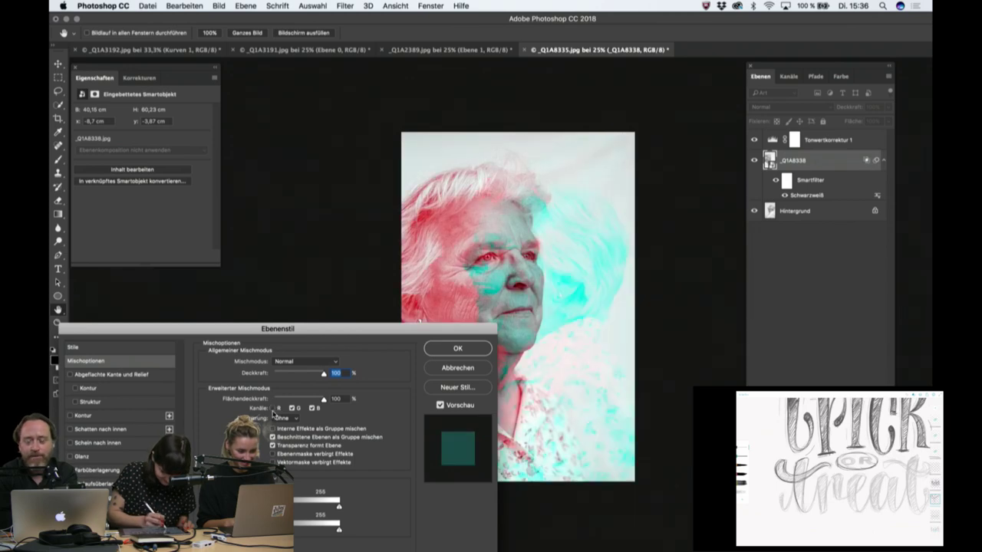
left_click(275, 408)
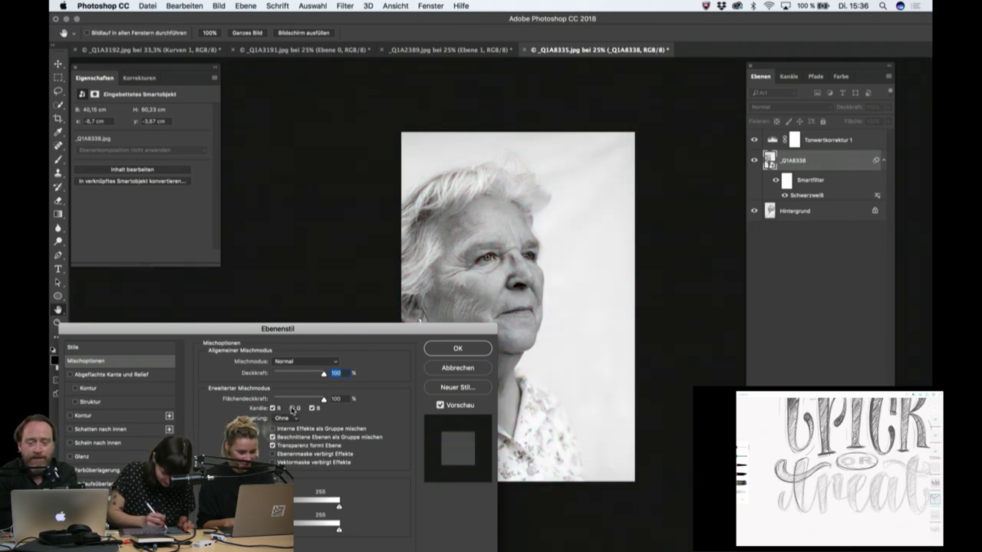
left_click_drag(387, 324, 279, 287)
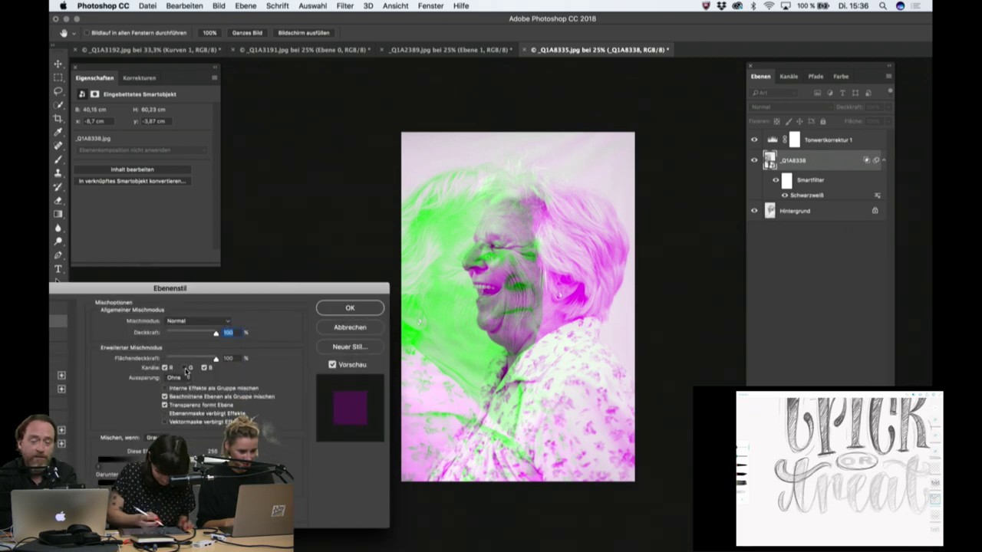
left_click(184, 369)
left_click(205, 368)
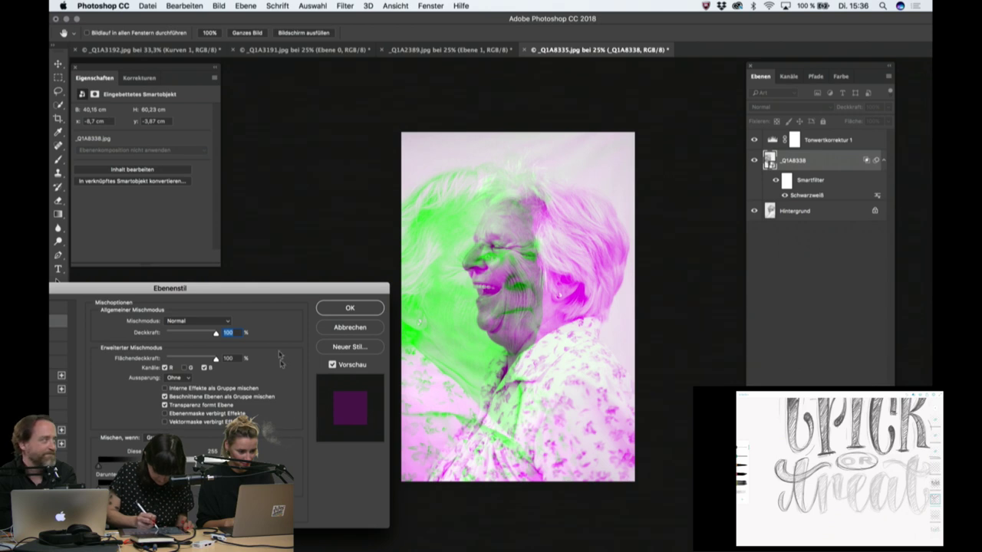
left_click_drag(257, 293, 261, 252)
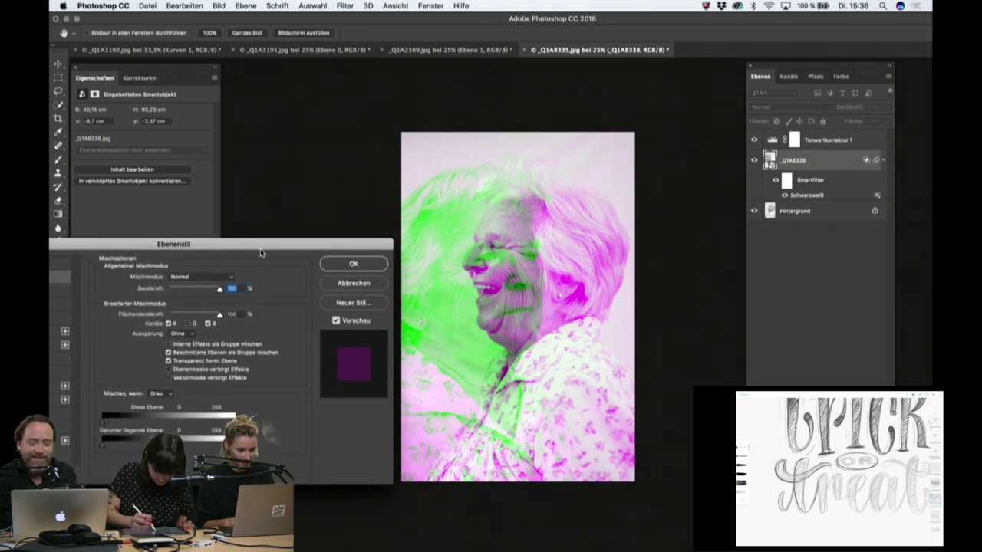
Confirm the blending change and toggle the Levels layer to compare its effect.
left_click(341, 265)
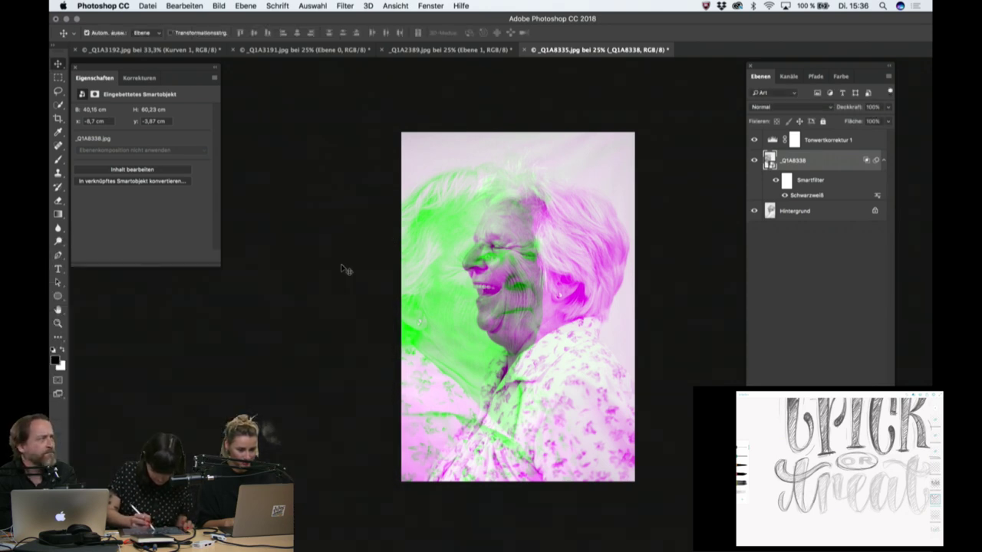
left_click(822, 214)
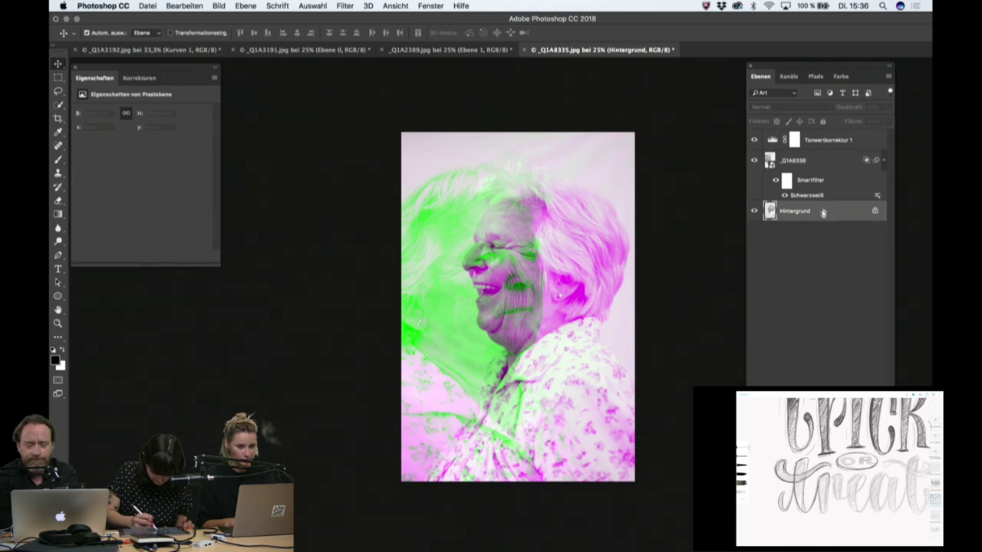
left_click(754, 139)
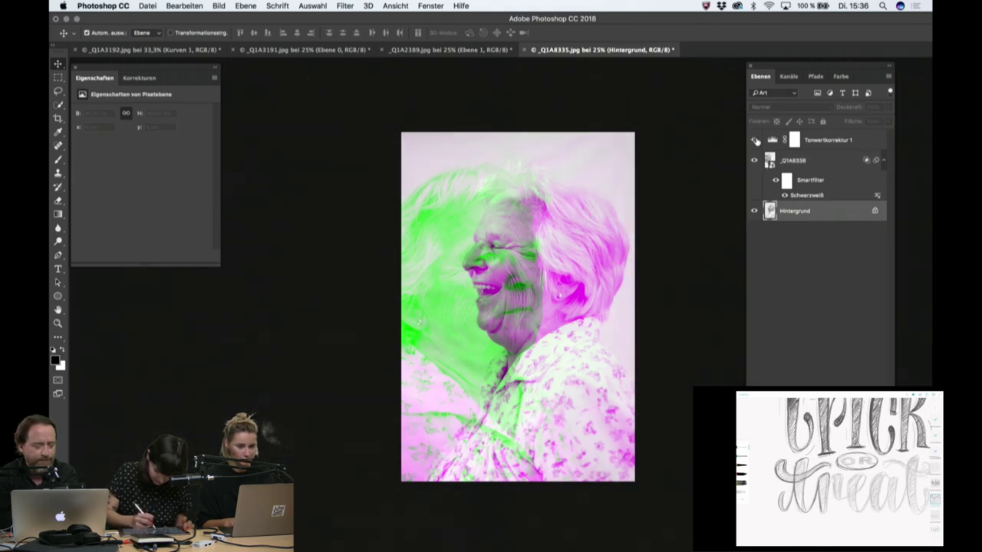
left_click(860, 144)
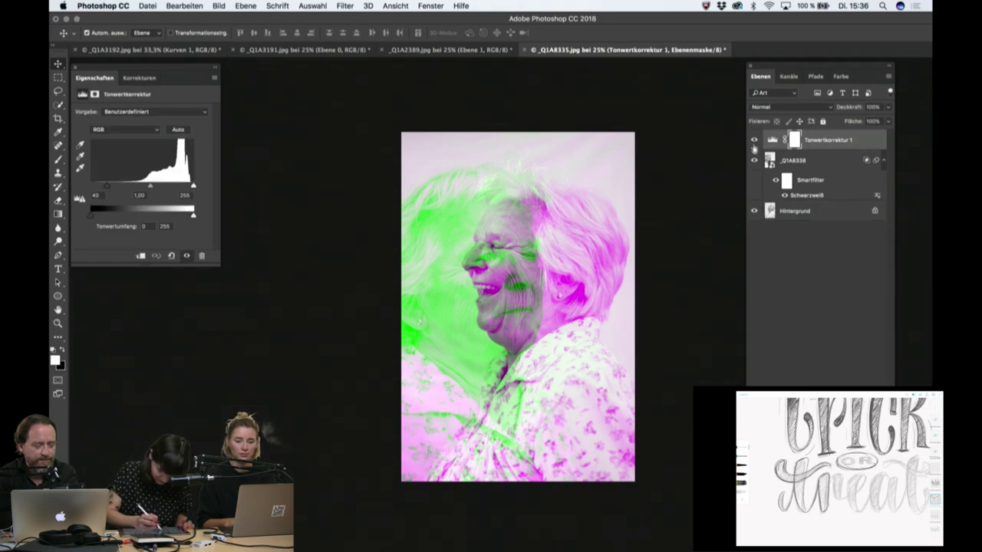
left_click(753, 141)
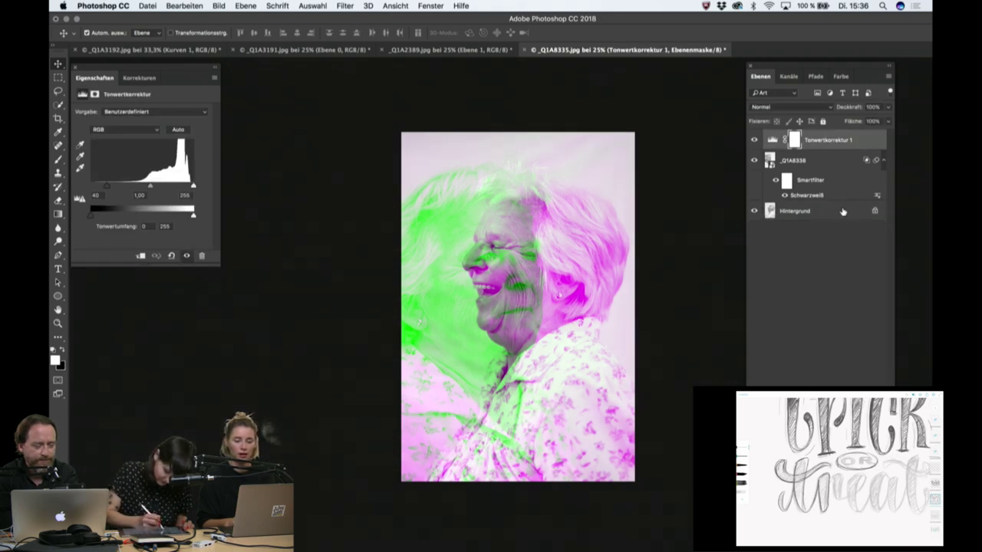
left_click(843, 212)
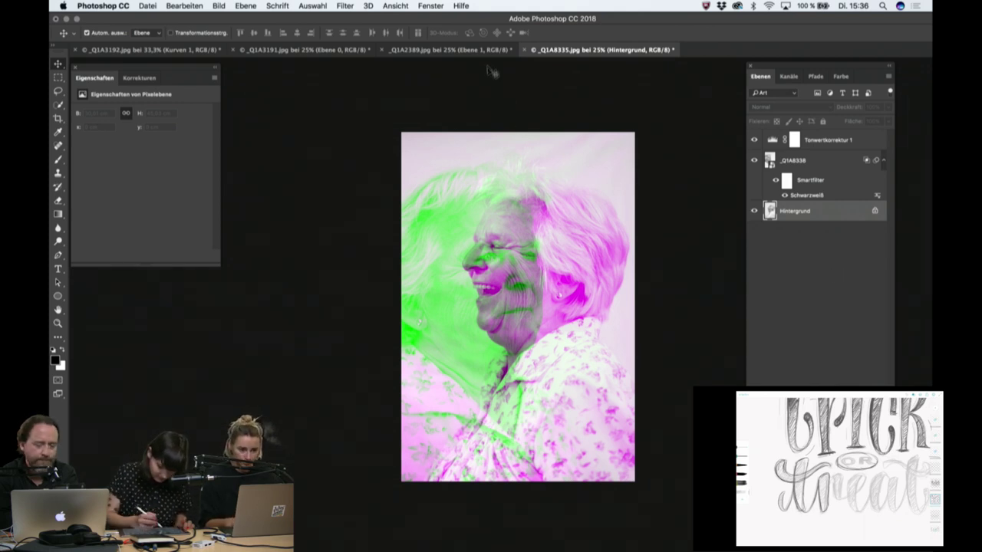
Look through the _Q1A2389 and cyan-and-red portrait documents, then return to the green-magenta one.
left_click(452, 50)
left_click(307, 50)
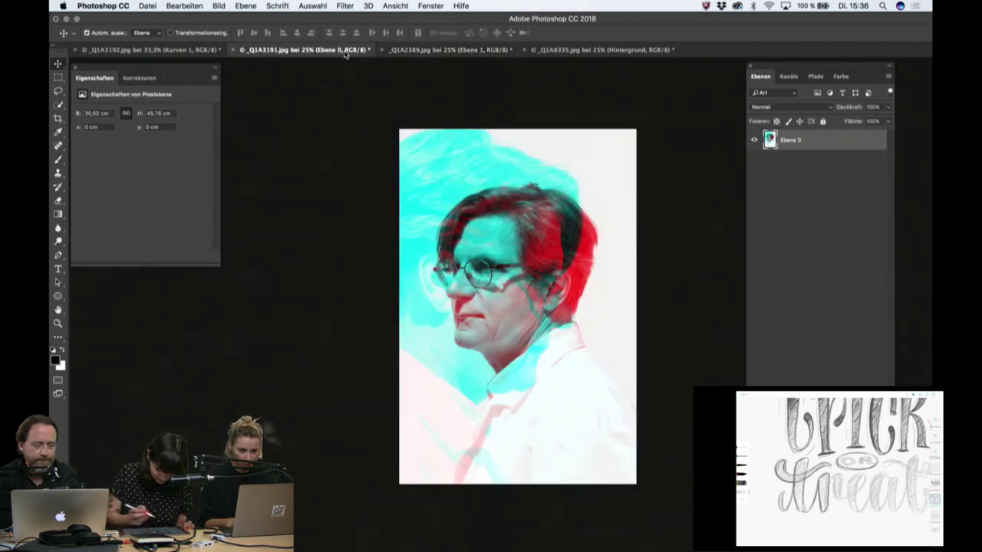
left_click_drag(207, 68, 245, 273)
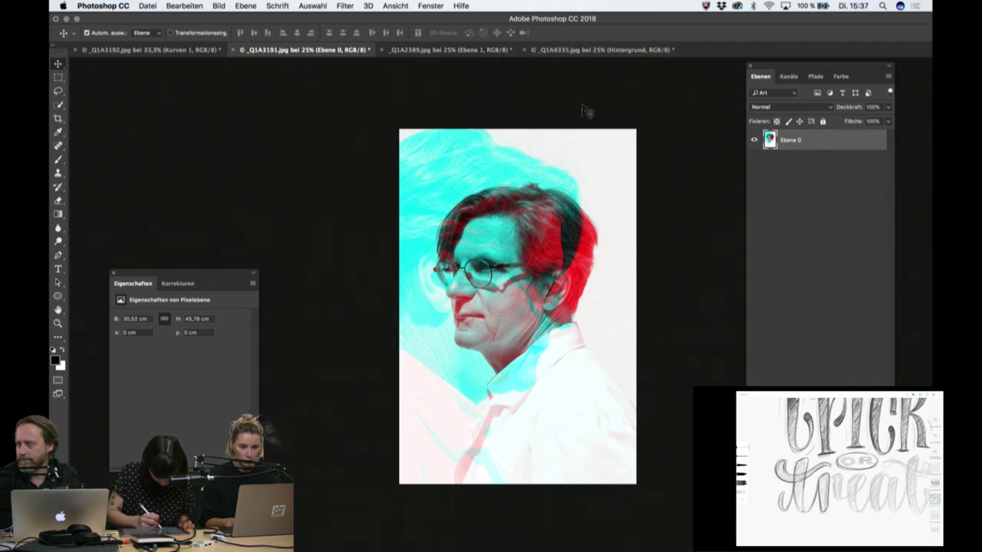
left_click(598, 49)
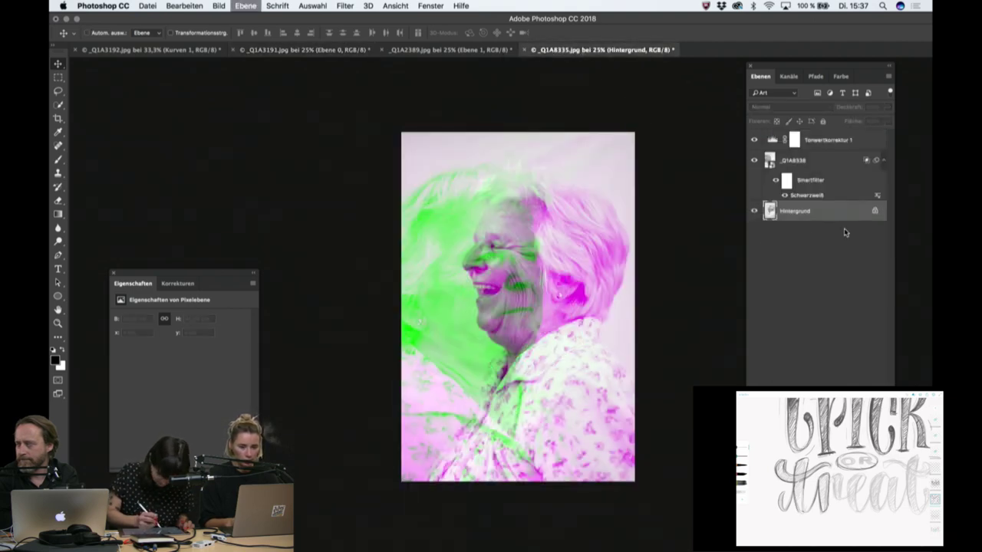
Flatten the image and start saving it into the desktop doubleexposures folder.
key("super+shift+e")
key("super+shift+s")
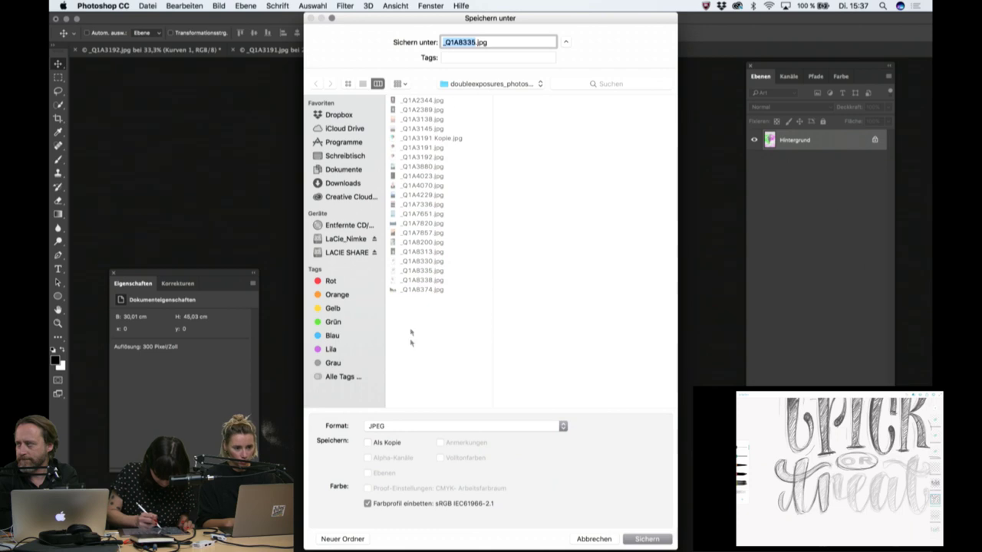
left_click(351, 155)
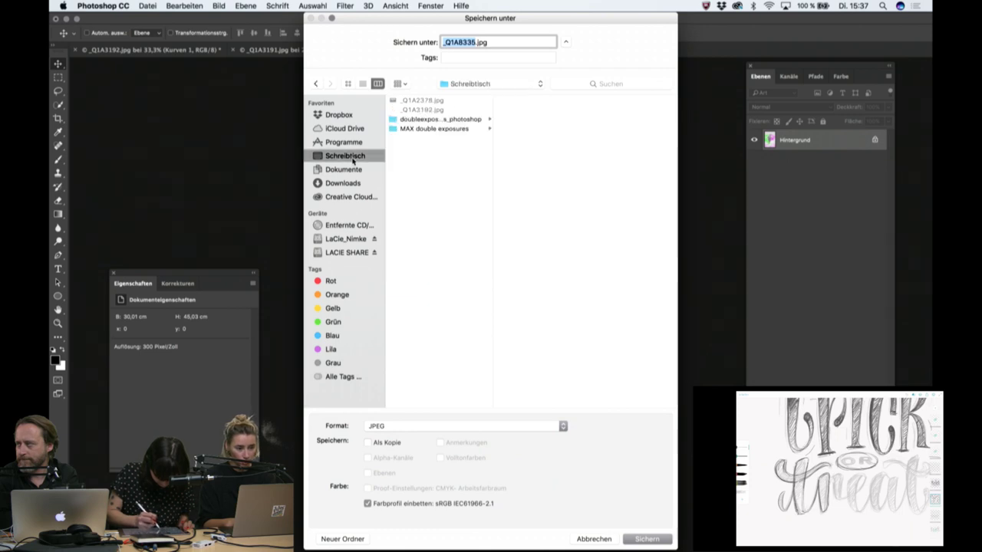
left_click(463, 120)
left_click(646, 538)
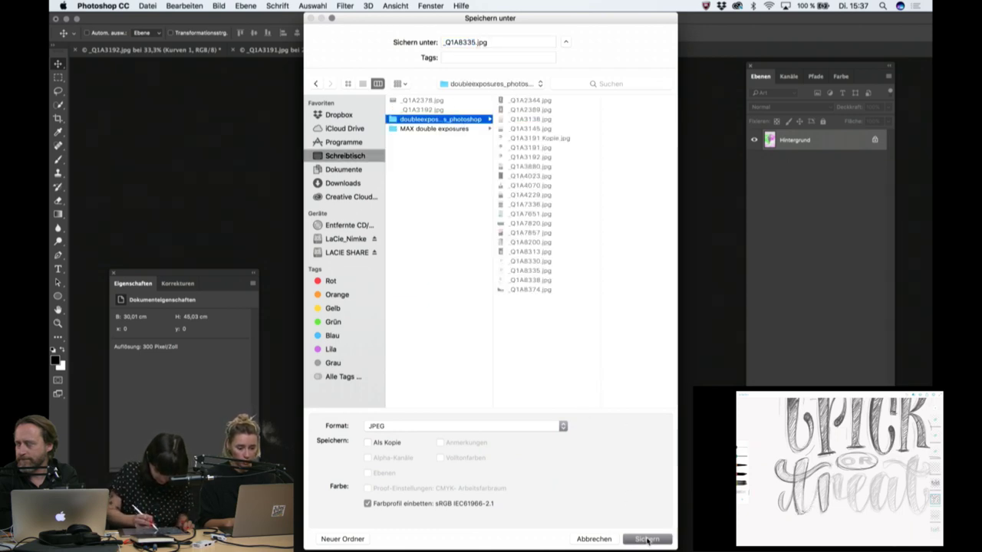
left_click(527, 93)
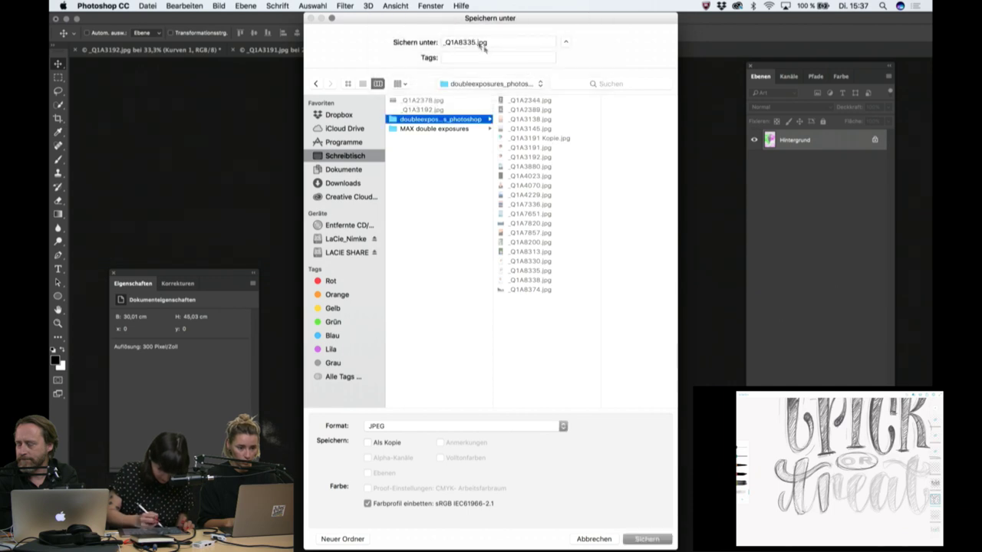
Rename the file to _Q1A8335_2.jpg and save it with the JPEG options confirmed.
left_click(474, 42)
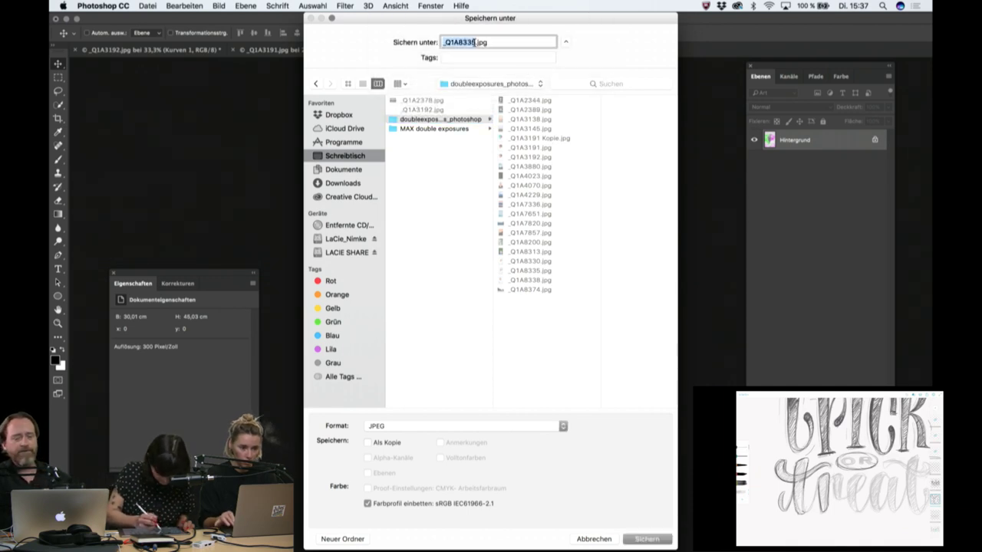
left_click(473, 42)
key("BackSpace")
type("5_2")
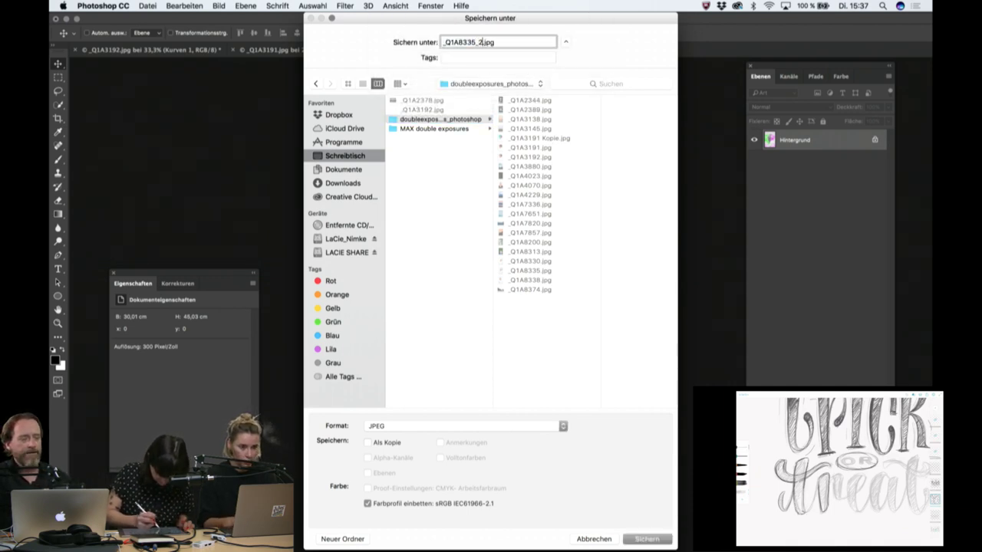
left_click(644, 539)
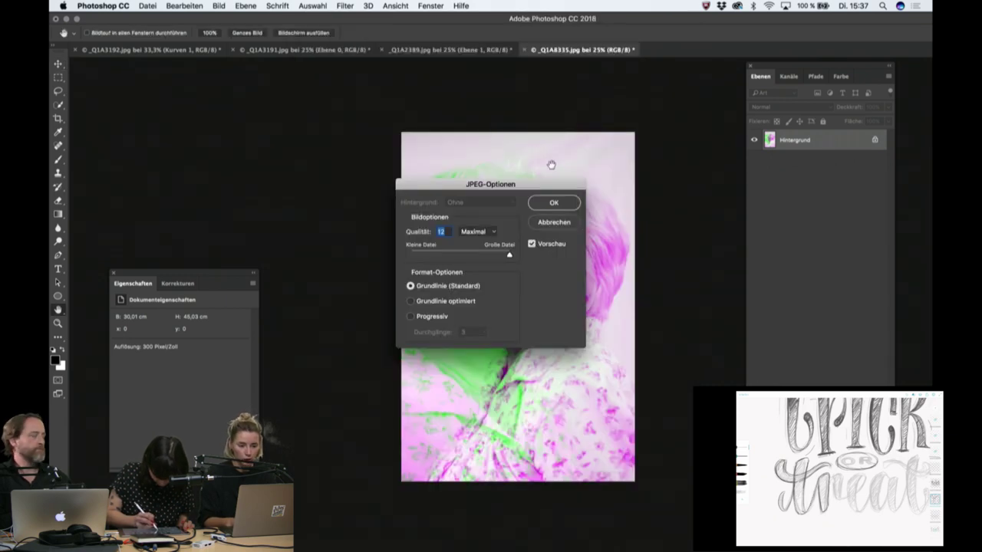
left_click(552, 203)
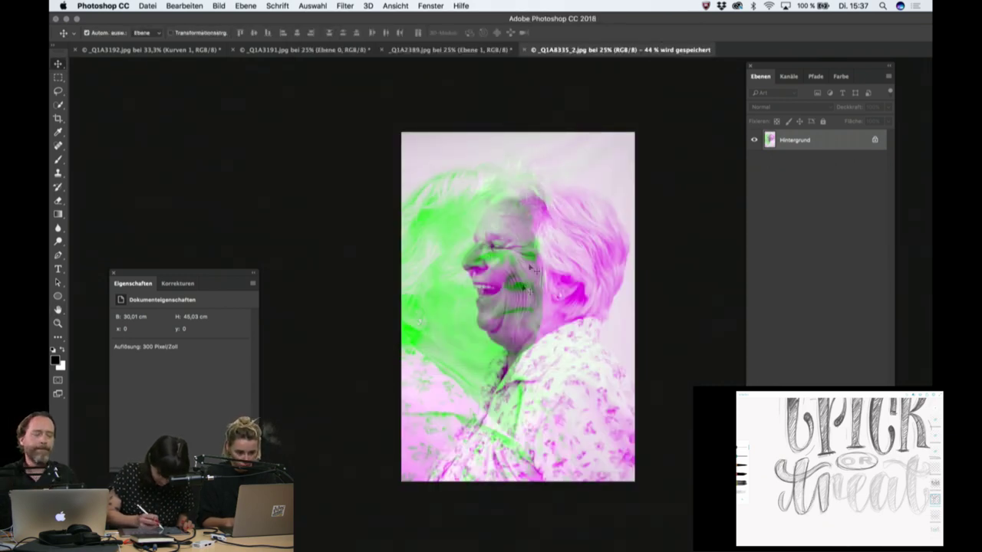
Switch through the _Q1A3192 and _Q1A3191 tabs to the _Q1A2389 woman's portrait document.
left_click(189, 51)
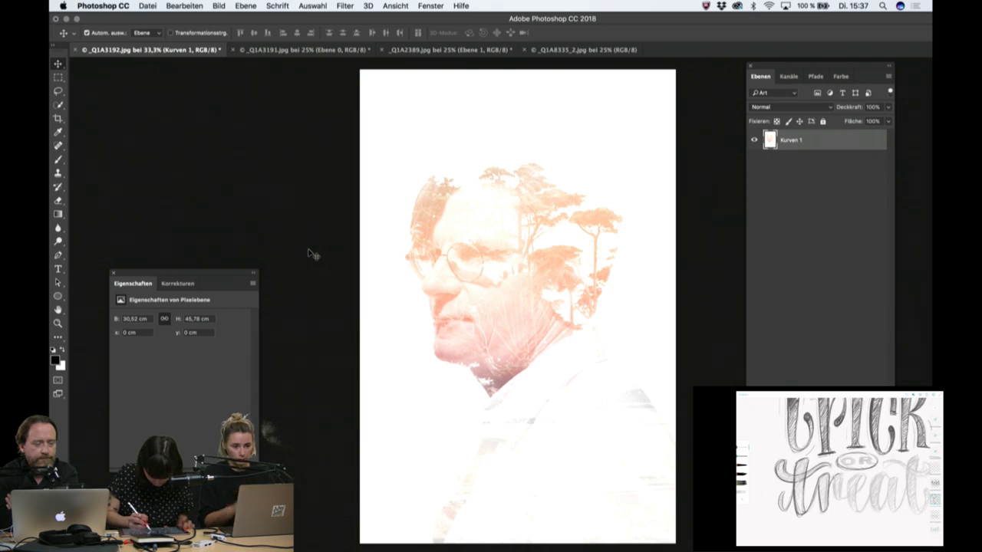
left_click(305, 50)
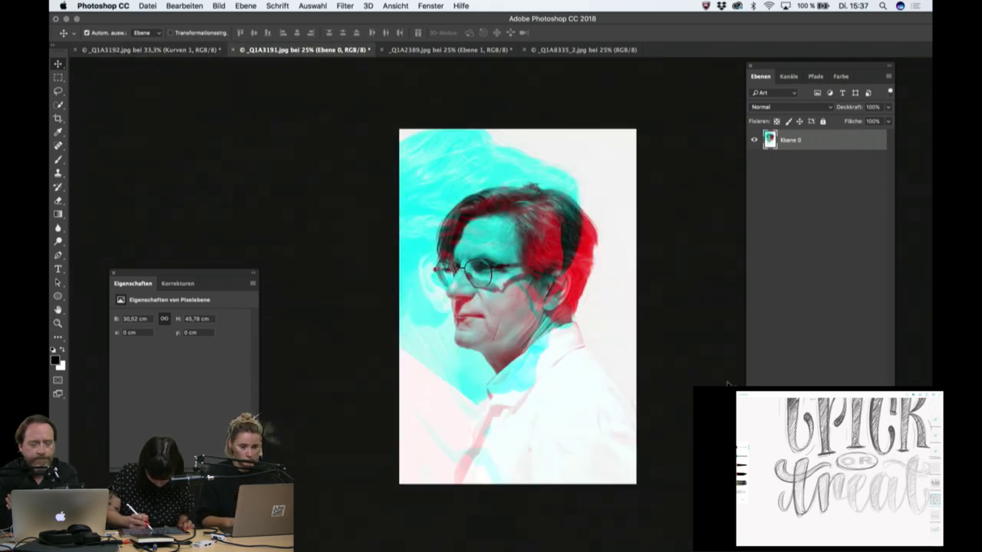
left_click(462, 50)
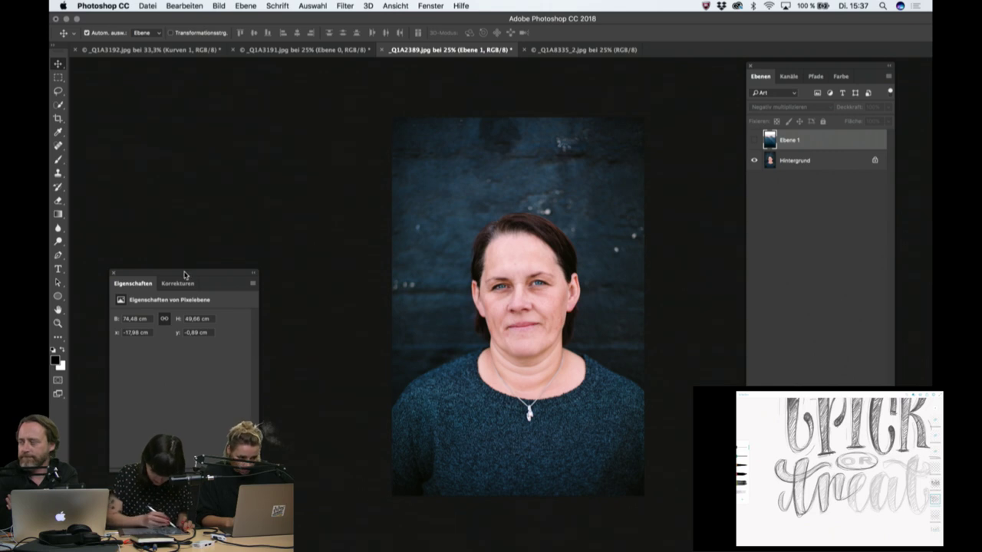
Show the Ebene 1 mountain layer in Normal blend mode and shift it slightly.
mouse_move(181, 269)
left_mouse_down()
mouse_move(165, 82)
mouse_move(146, 66)
left_mouse_up()
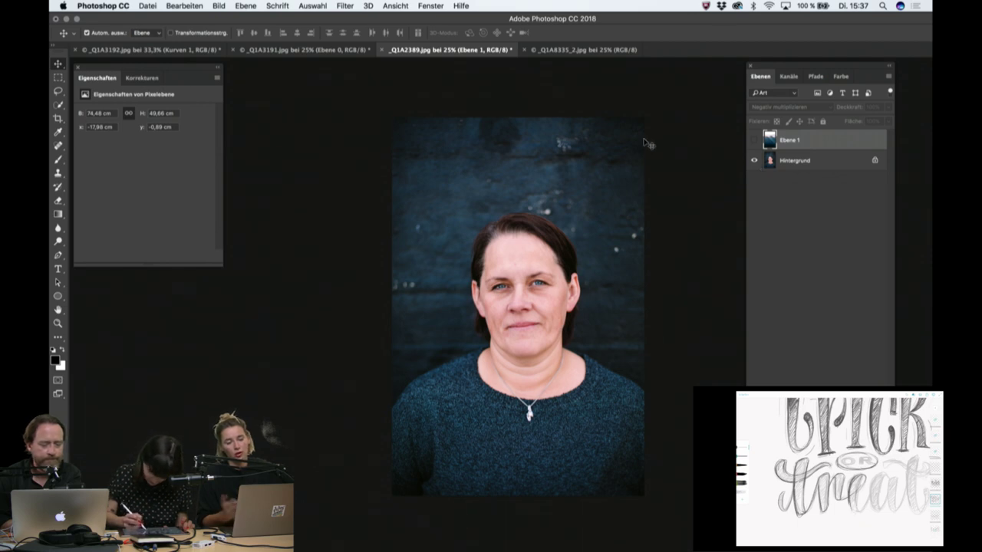
left_click(753, 143)
left_click(790, 107)
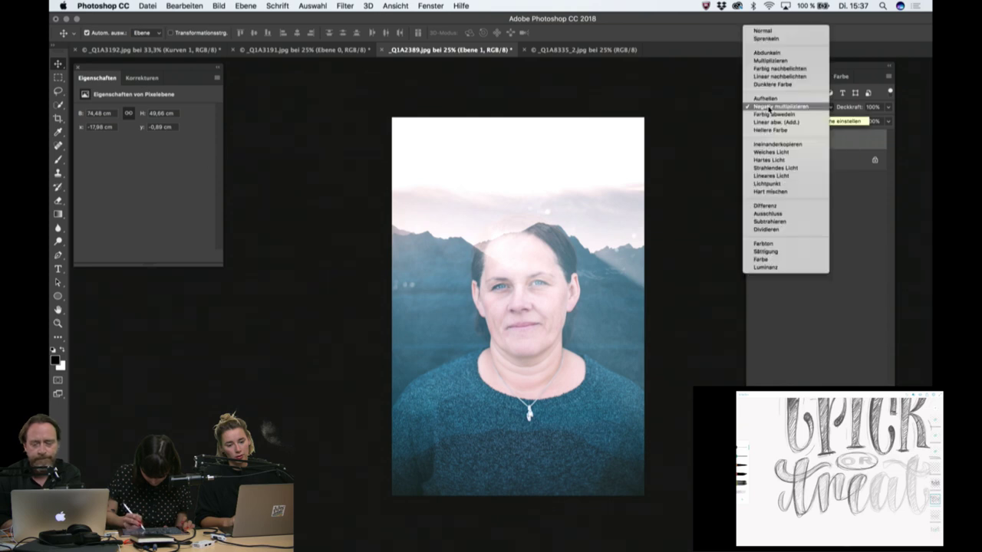
left_click(771, 31)
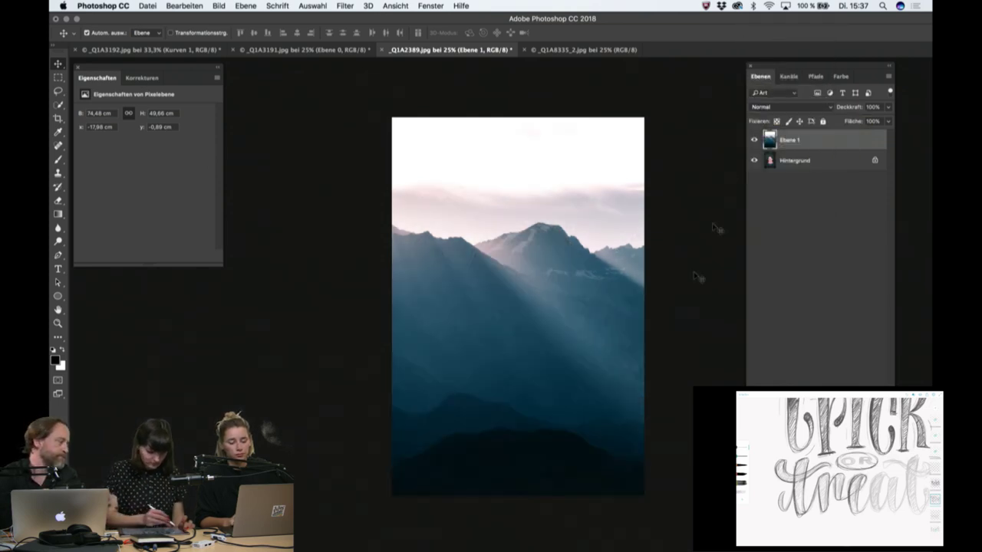
mouse_move(573, 339)
left_mouse_down()
mouse_move(533, 338)
mouse_move(531, 328)
mouse_move(535, 342)
mouse_move(584, 344)
left_mouse_up()
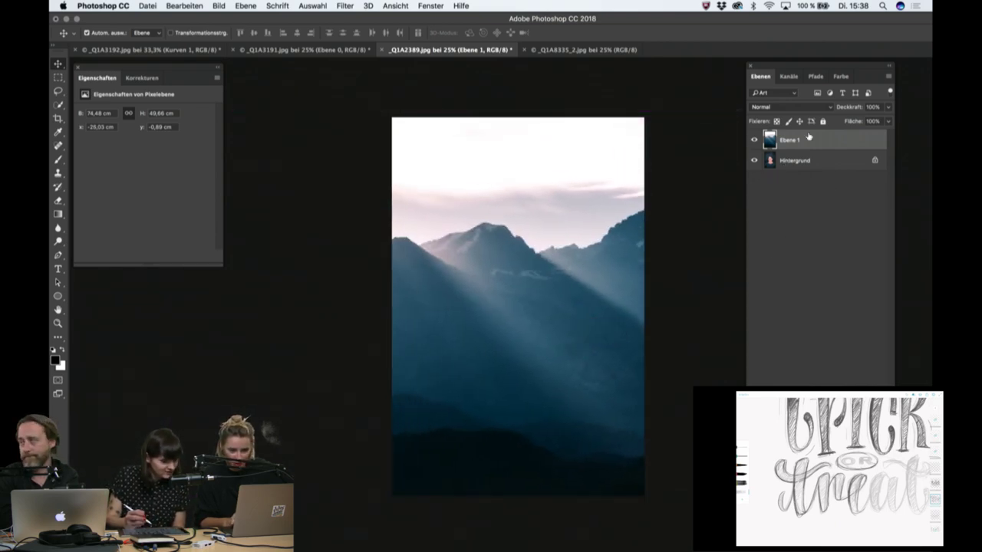
Set the mountain layer to Negativ multiplizieren and move it left to frame her head.
left_click(786, 108)
left_click(783, 183)
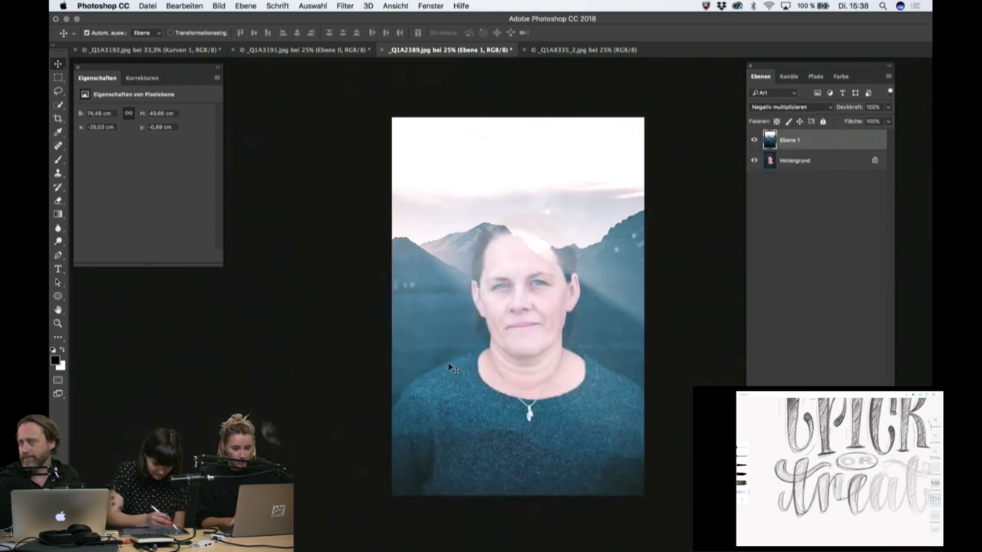
left_click_drag(451, 369, 481, 367)
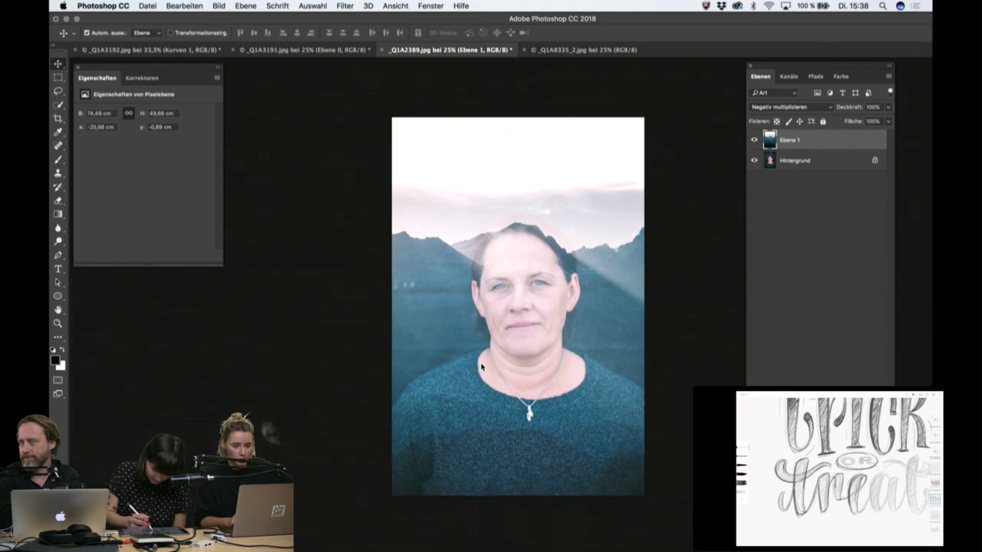
left_click_drag(441, 337, 432, 331)
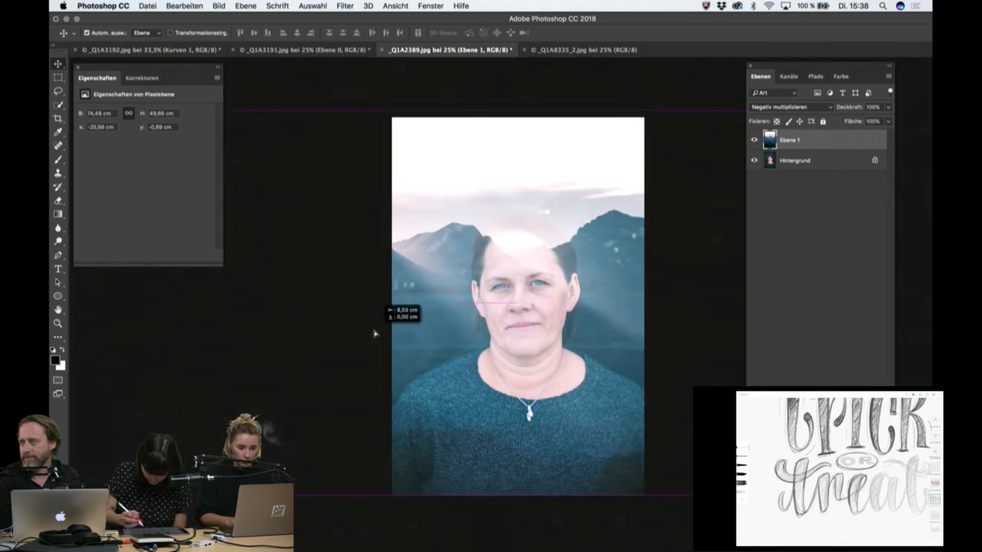
left_click_drag(433, 330, 288, 340)
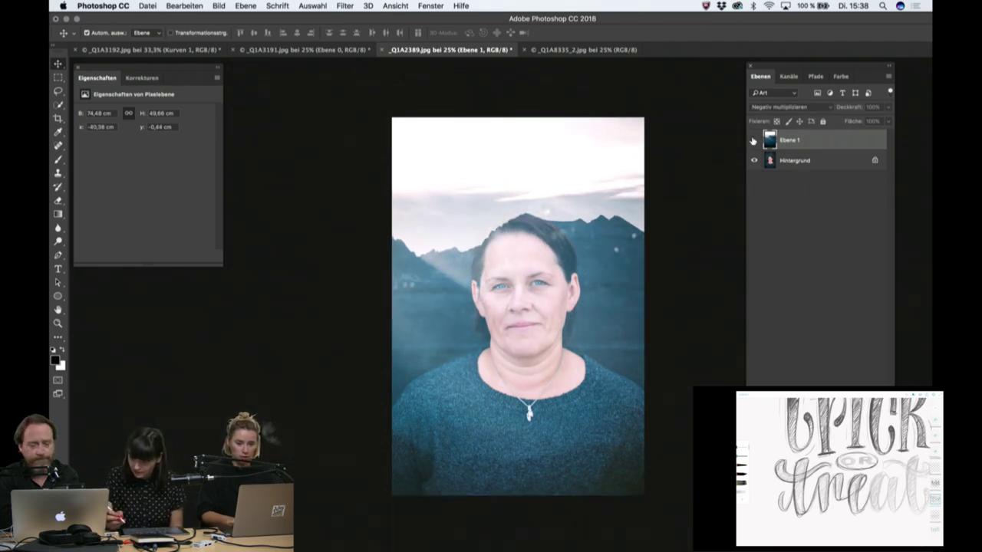
Toggle the mountain layer off and on, then nudge it rightward over the portrait.
left_click(753, 140)
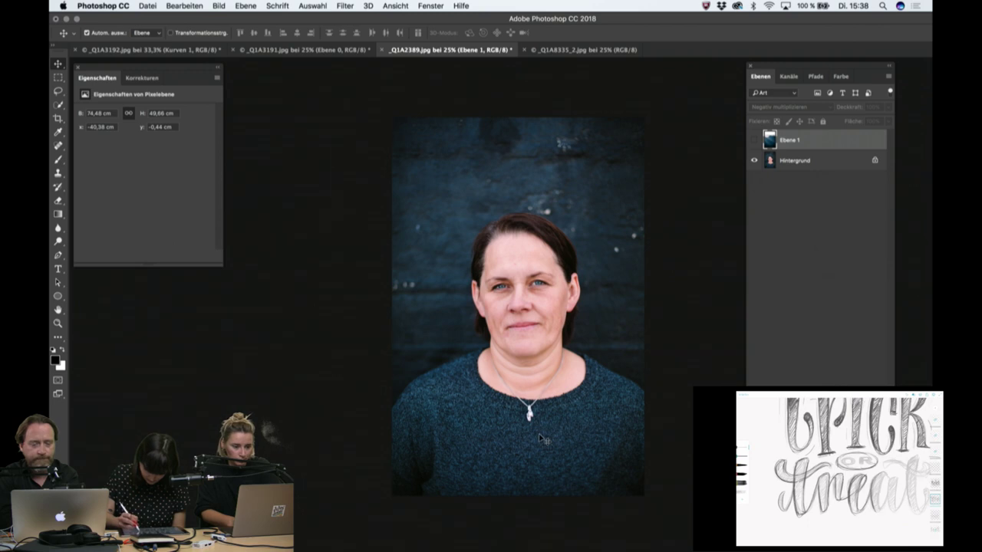
left_click(755, 141)
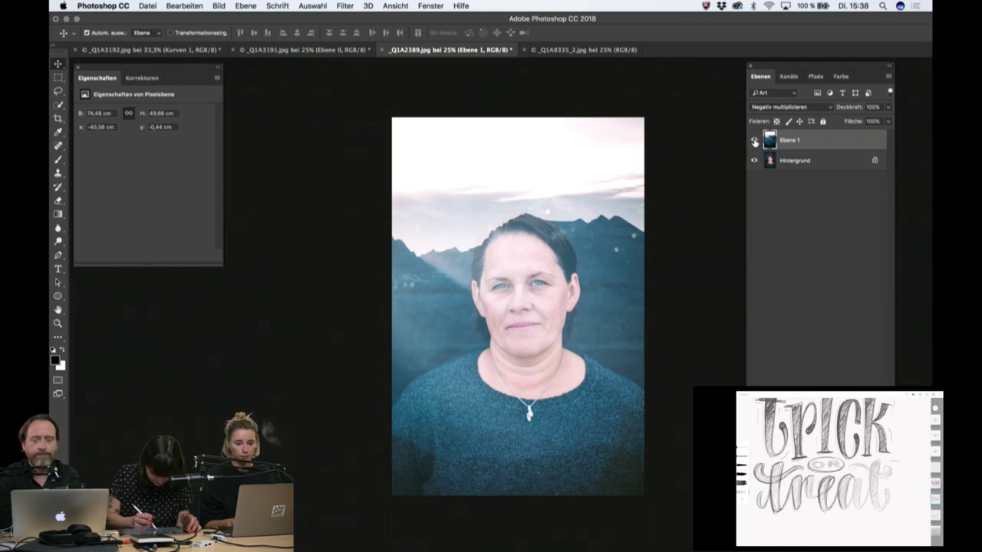
left_click_drag(594, 328, 691, 324)
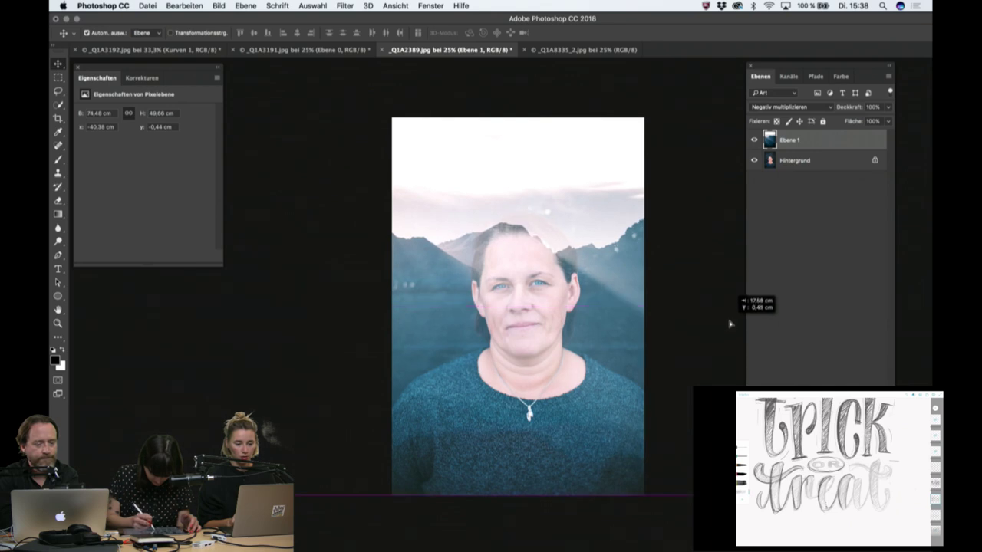
left_click_drag(691, 324, 692, 322)
left_click_drag(508, 365, 500, 361)
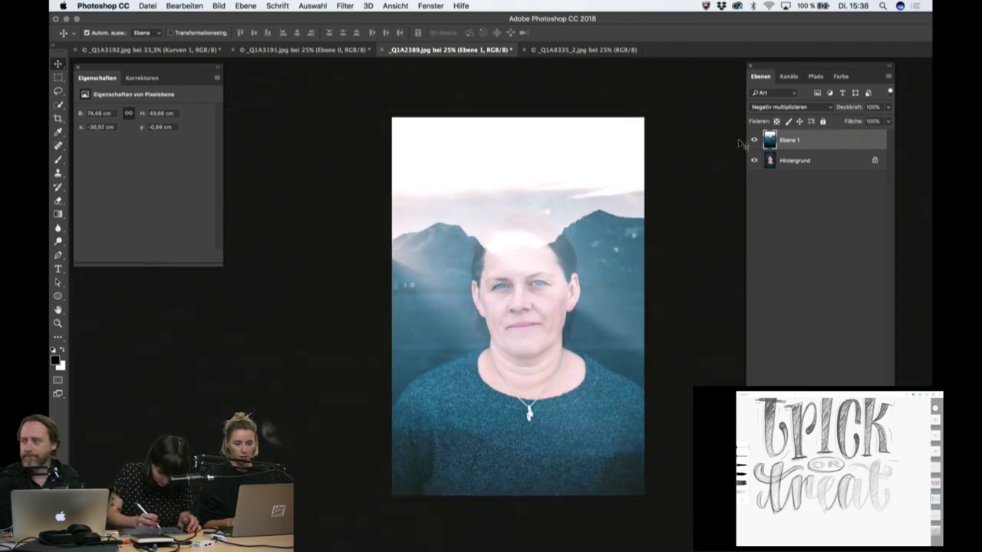
Select the Hintergrund layer and toggle the mountain overlay, leaving it hidden.
left_click(753, 140)
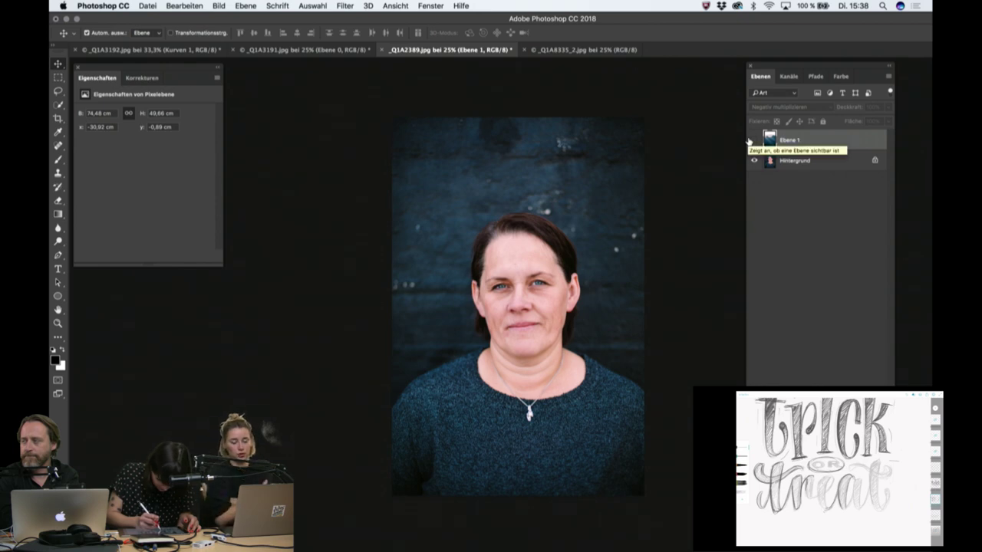
left_click(805, 160)
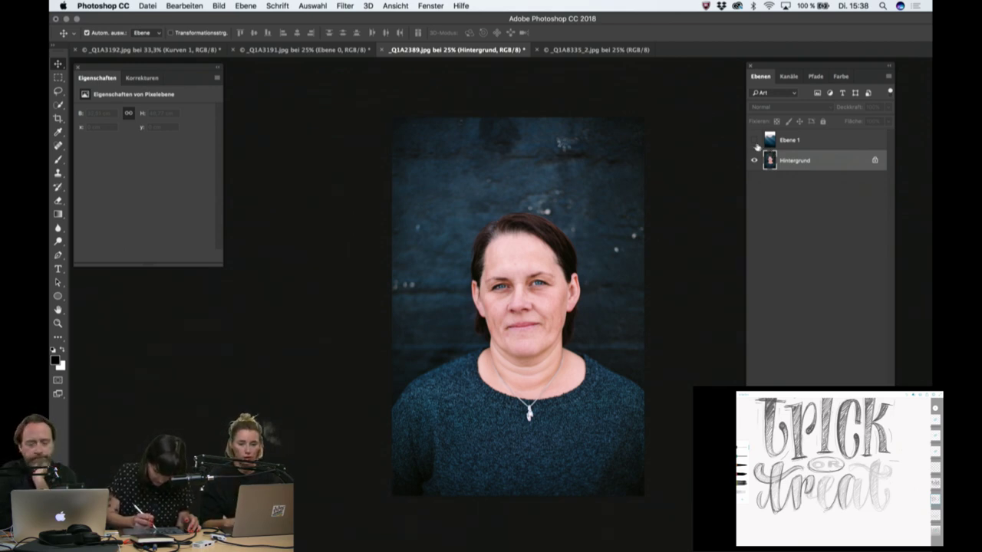
left_click(754, 141)
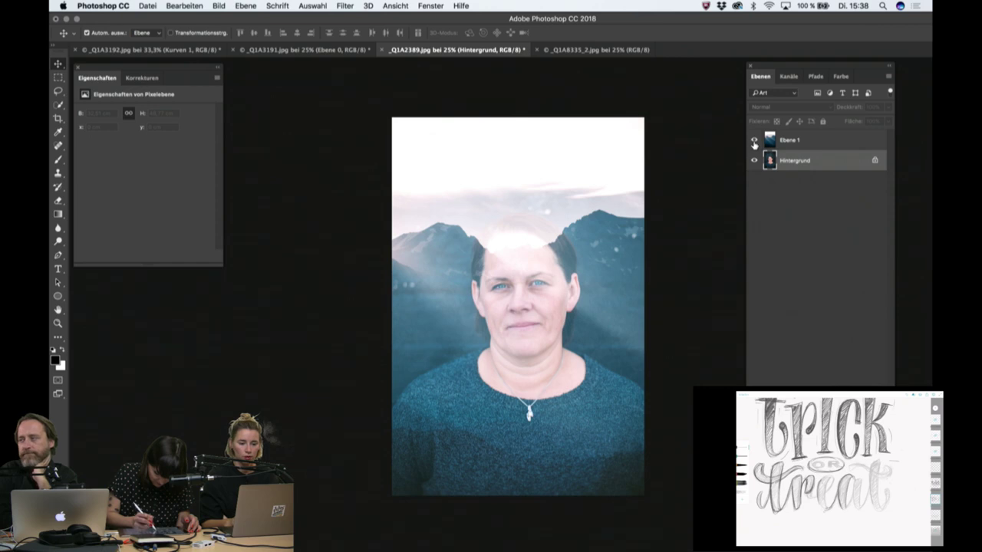
left_click(754, 142)
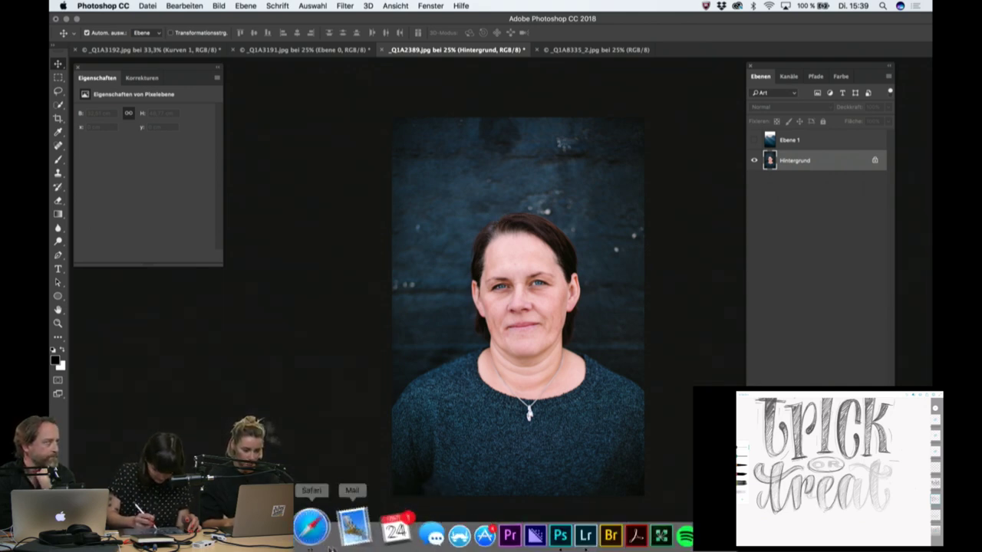
In Safari's portfolio tab, open FOLK TALES and its road-trip map link.
left_click(320, 526)
left_click(251, 38)
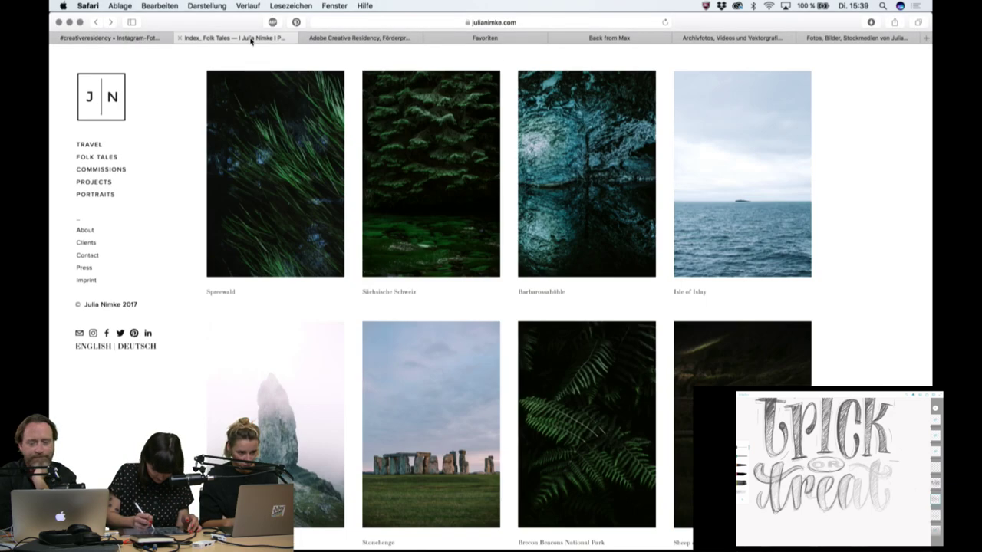
left_click(96, 156)
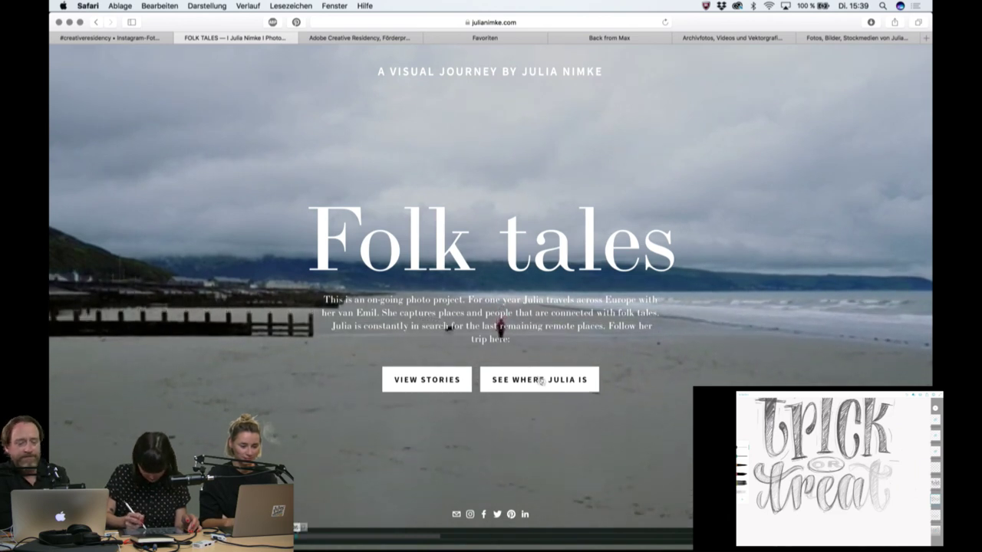
left_click(551, 384)
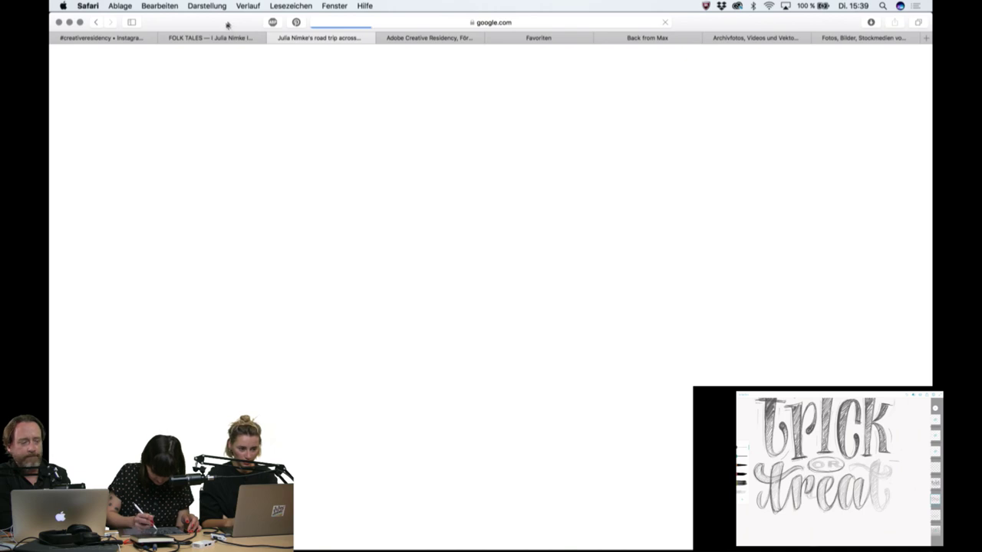
left_click(214, 42)
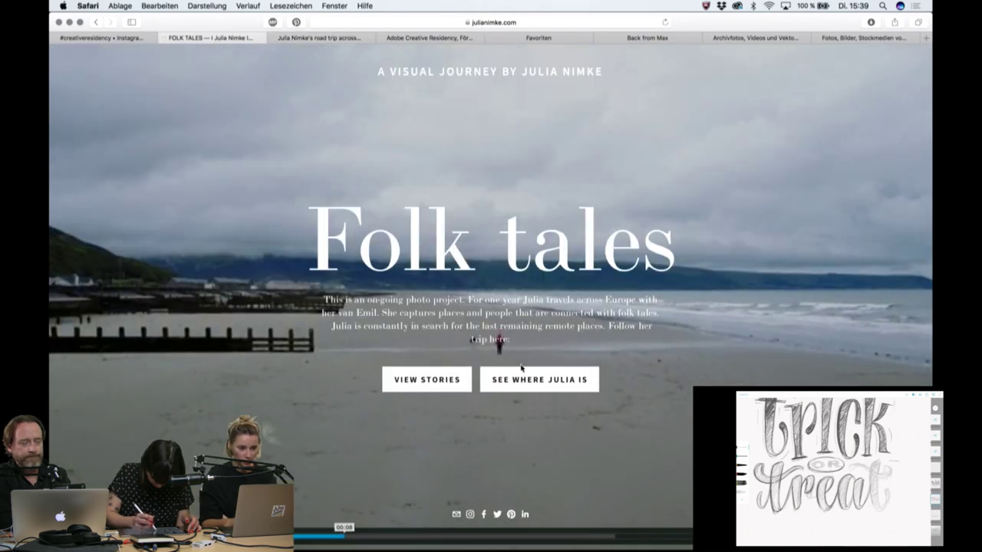
left_click(305, 42)
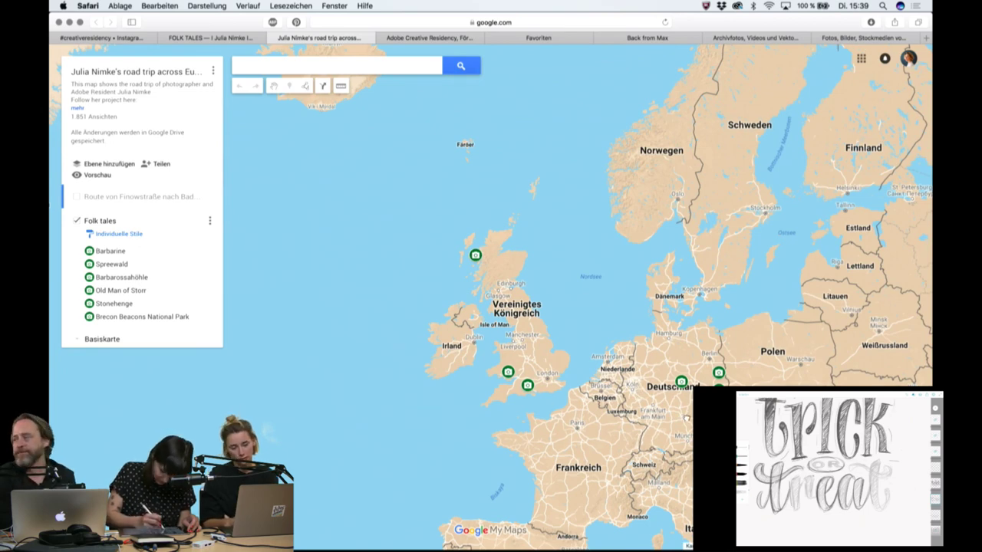
Pan the map, open the Old Man of Storr pin in Scotland, and follow its story link.
left_click_drag(687, 416, 618, 384)
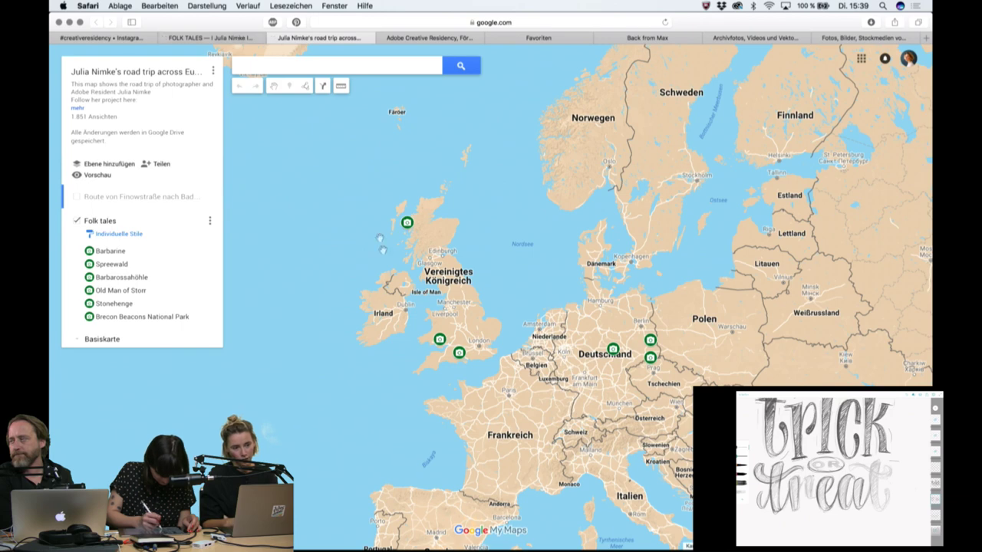
left_click(406, 223)
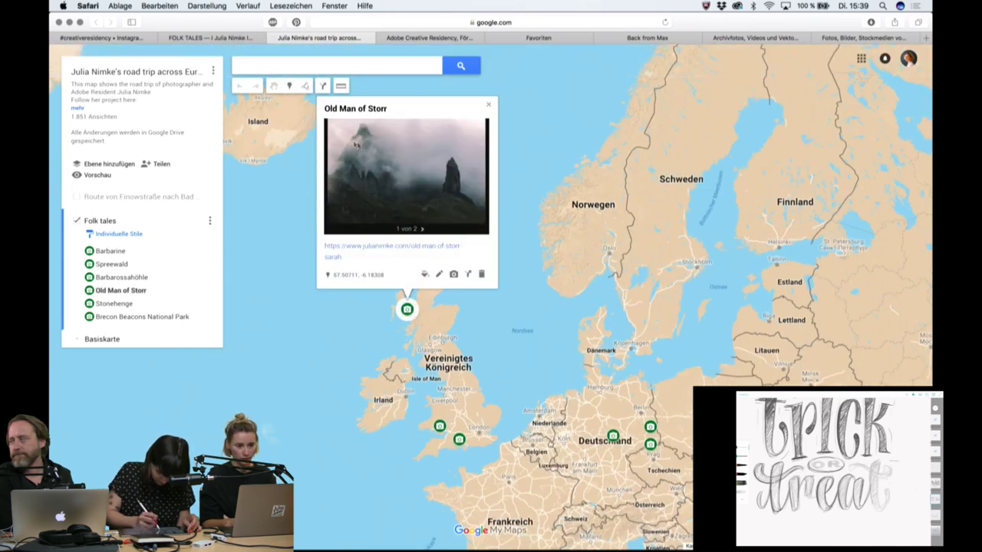
left_click(375, 248)
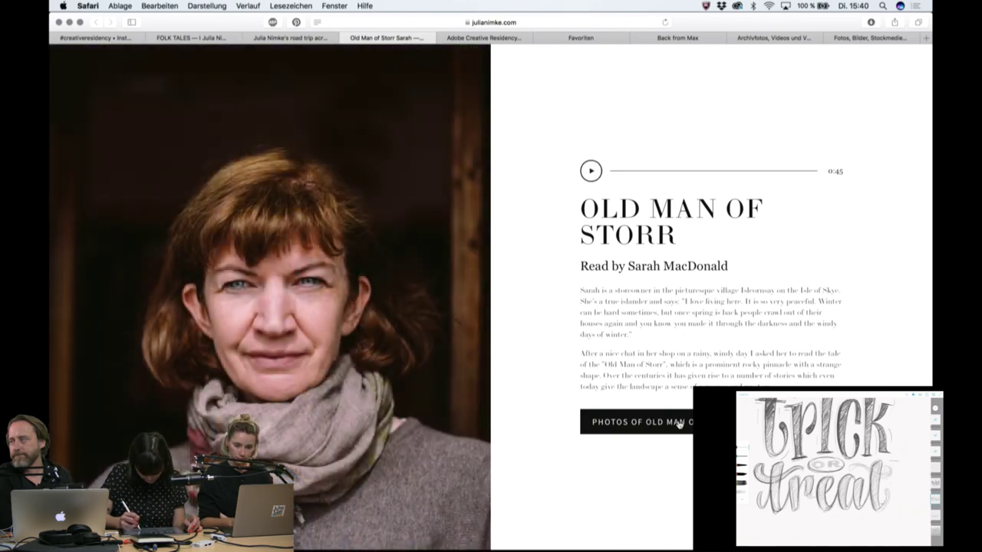
View the Old Man of Storr photo gallery, then switch back to the road-trip map tab.
left_click(679, 423)
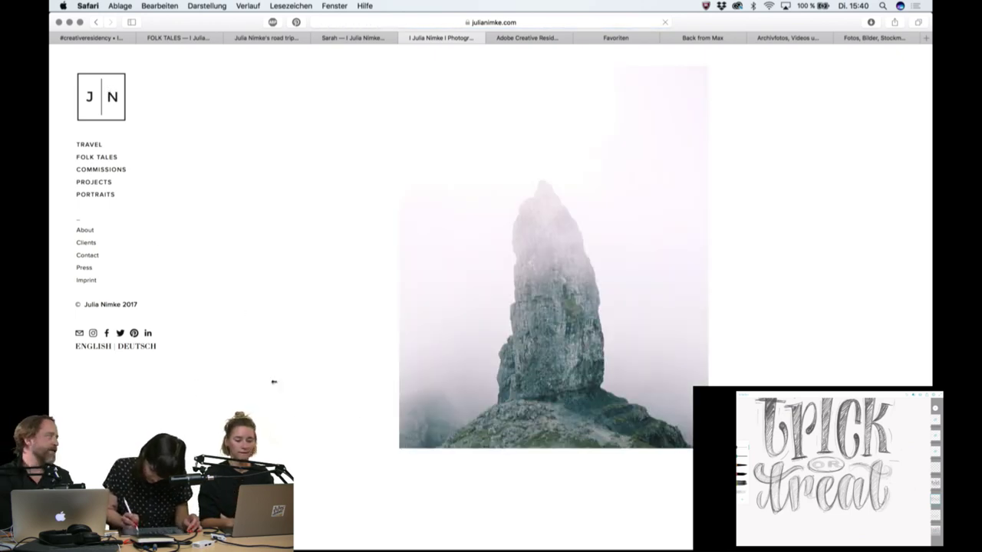
left_click(253, 38)
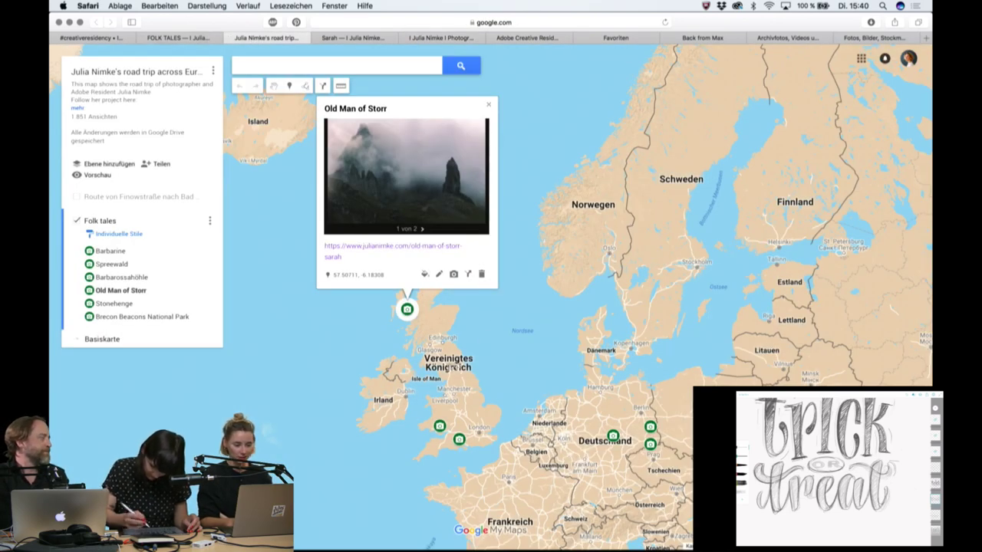
Close the Old Man of Storr details and centre the road-trip map on the Isle of Skye.
left_click(488, 108)
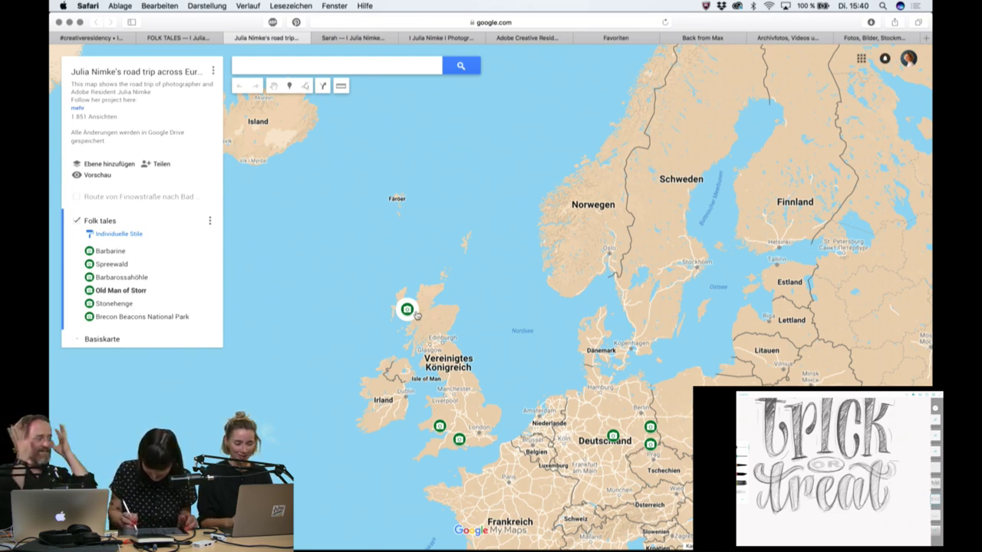
mouse_move(406, 309)
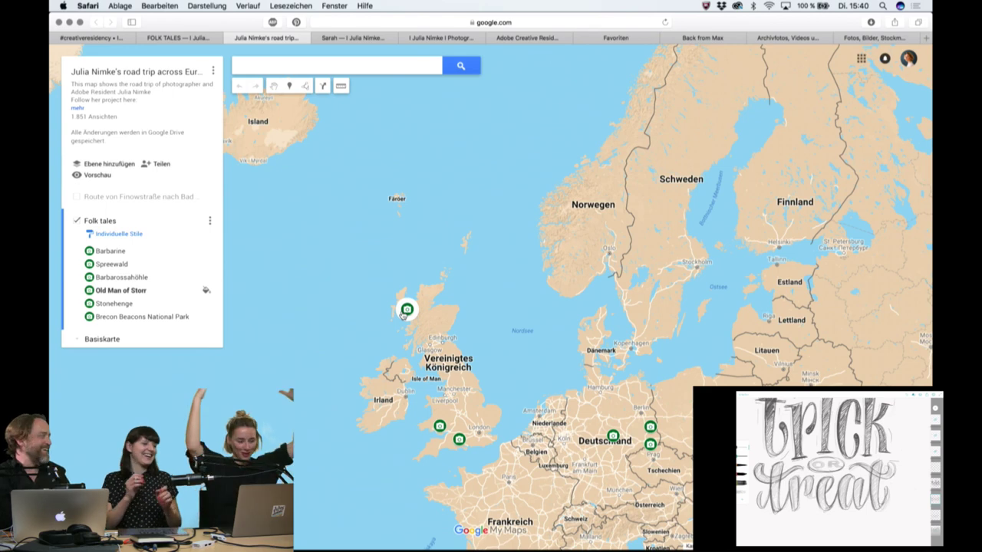
left_click(170, 38)
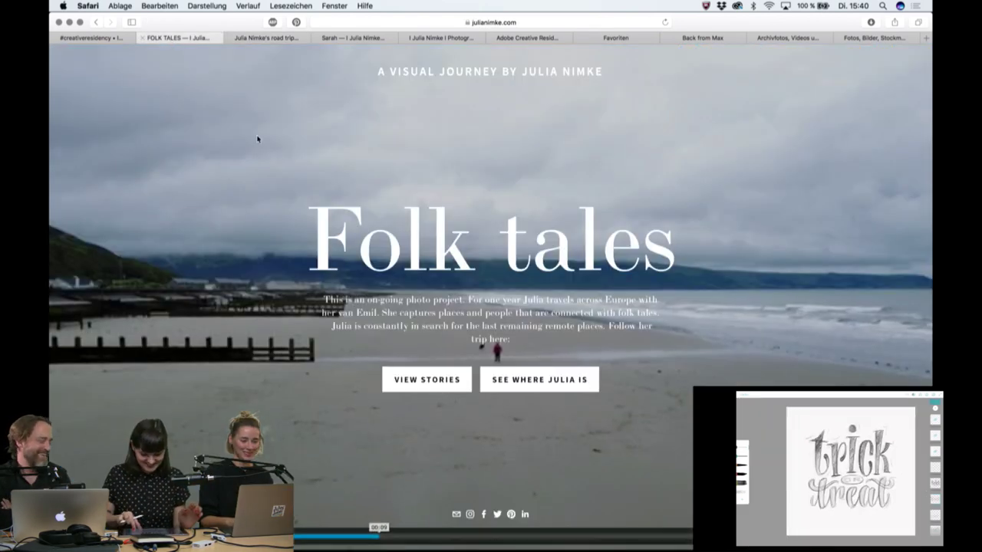
left_click(263, 38)
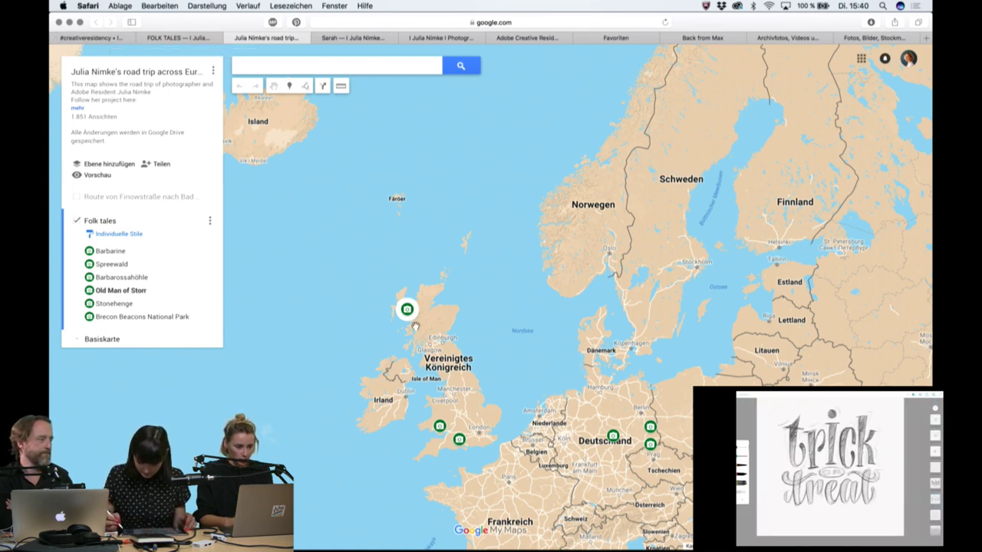
scroll(470, 321, "up", 5)
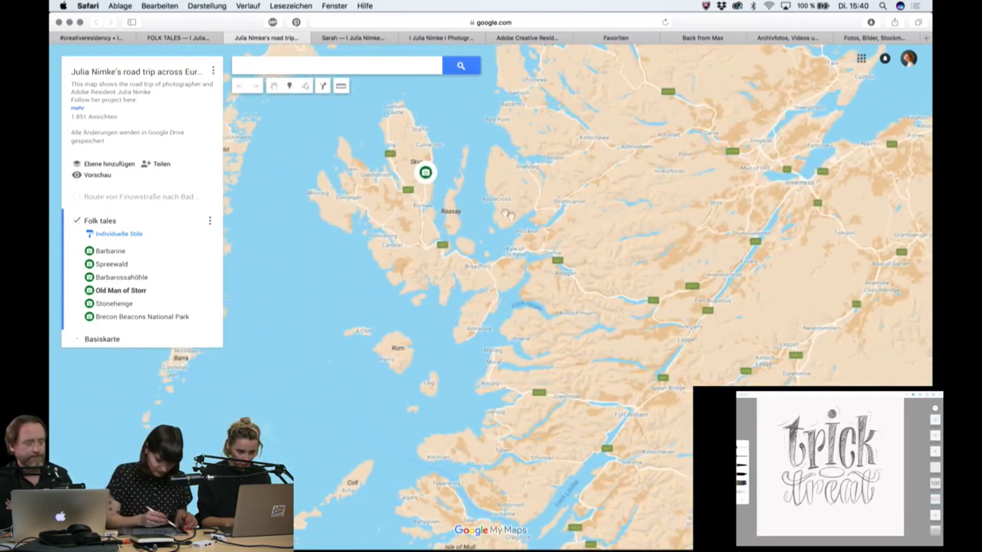
left_click_drag(453, 208, 449, 270)
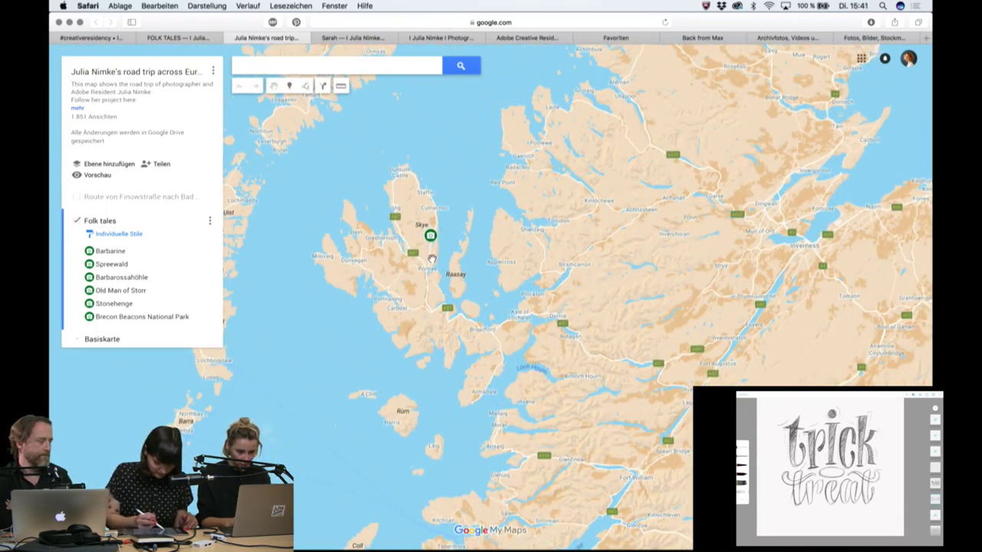
scroll(432, 259, "up", 2)
scroll(436, 253, "up", 2)
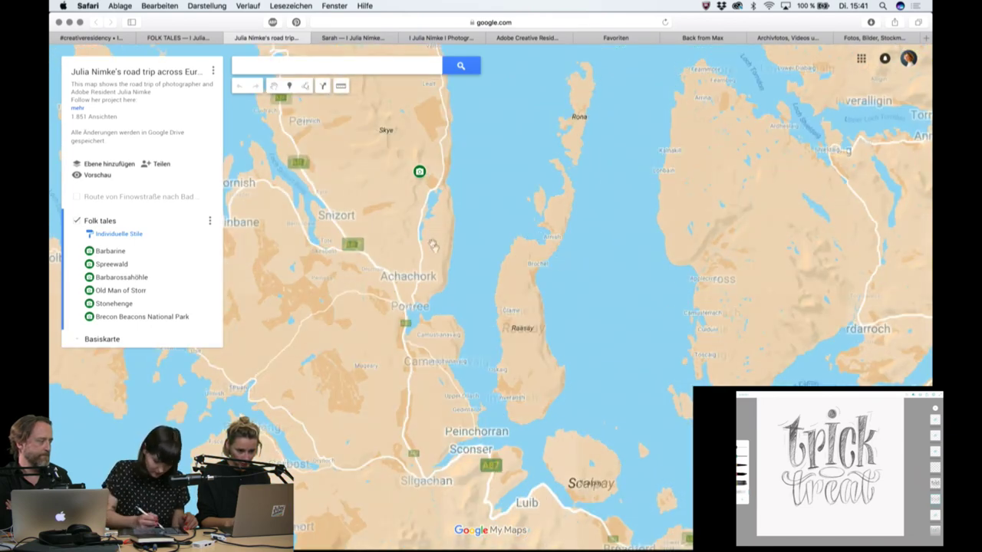
left_click_drag(420, 170, 475, 255)
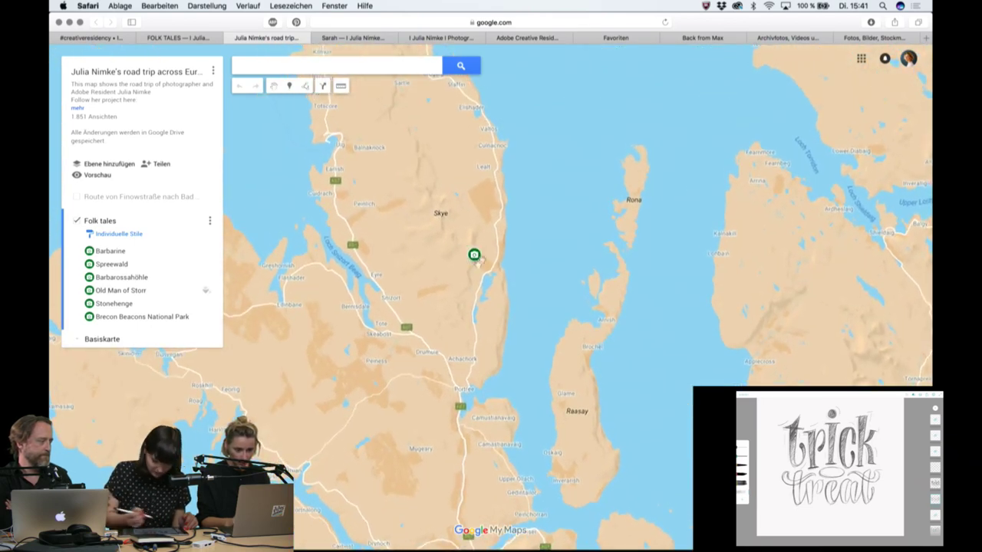
Pan south past Portree and Broadford, then zoom closely into Isleornsay and Drumfearn.
left_click_drag(487, 349, 486, 308)
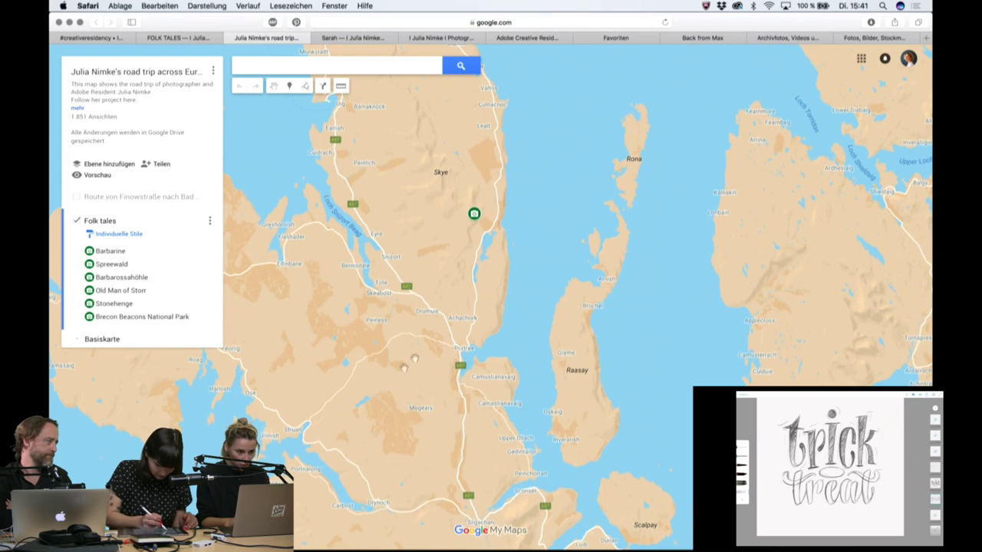
scroll(483, 276, "up", 2)
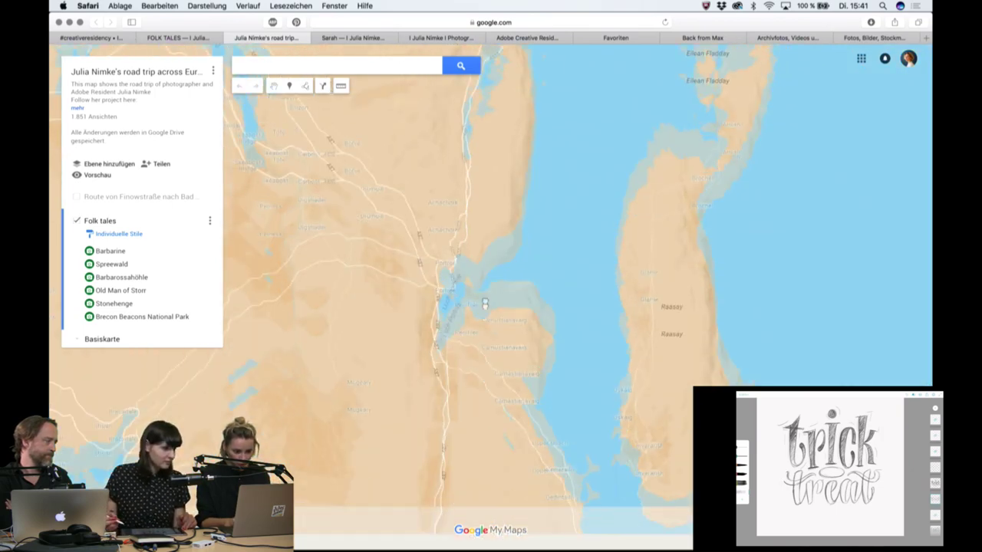
left_click_drag(464, 384, 484, 297)
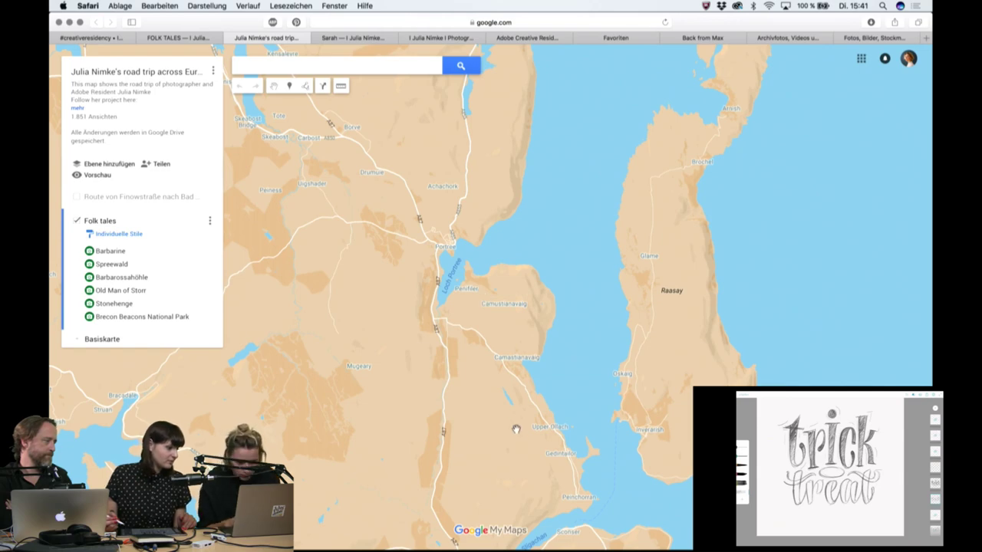
scroll(488, 316, "down", 2)
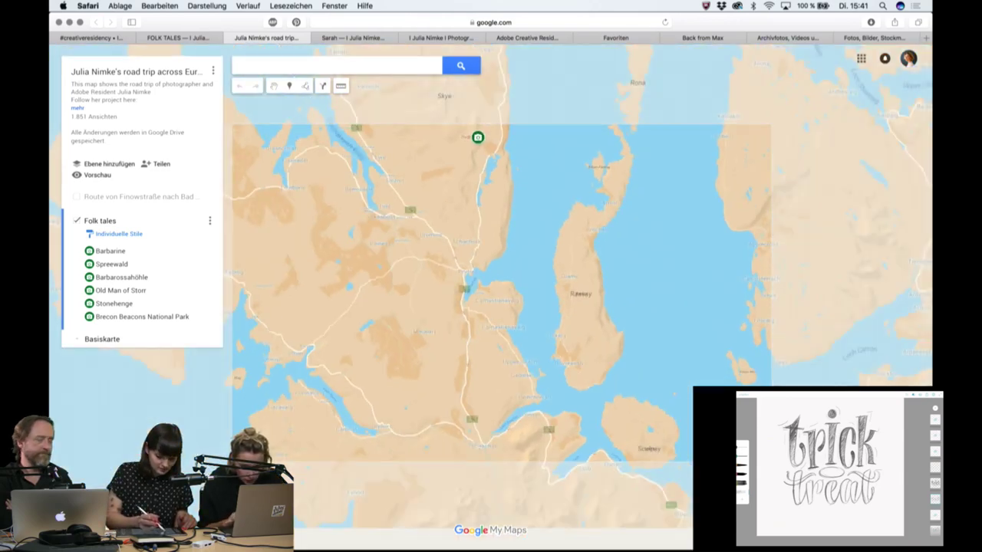
left_click_drag(553, 467, 490, 254)
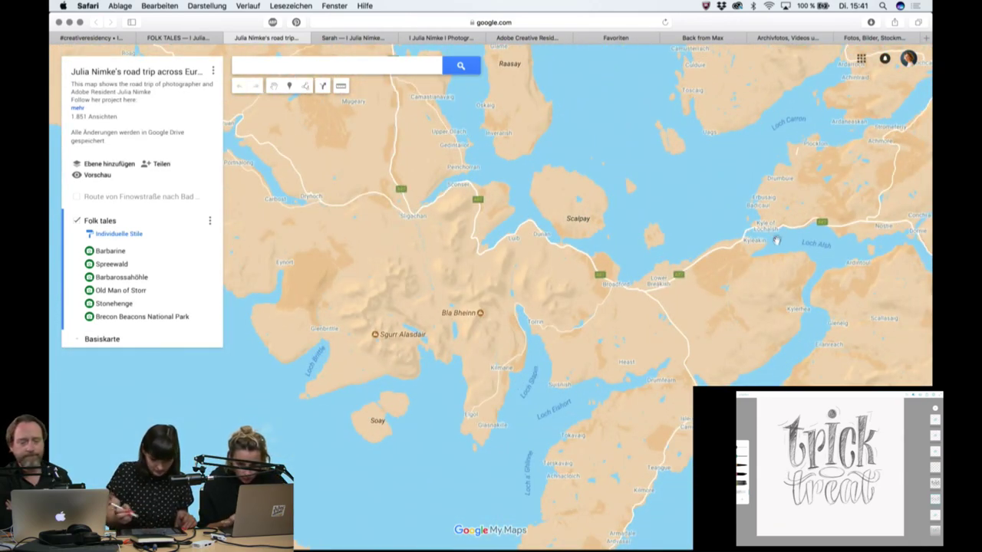
left_click_drag(723, 448, 598, 403)
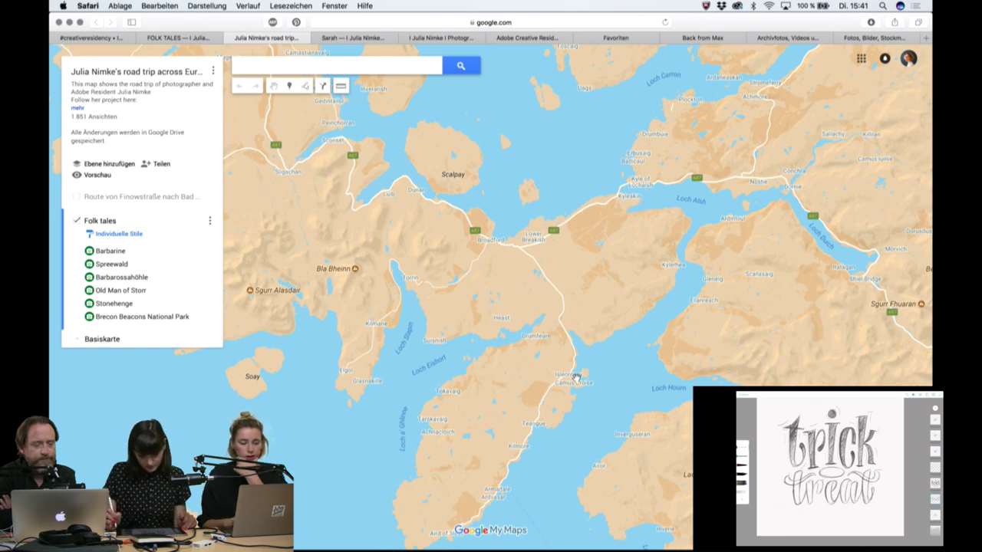
double_click(573, 368)
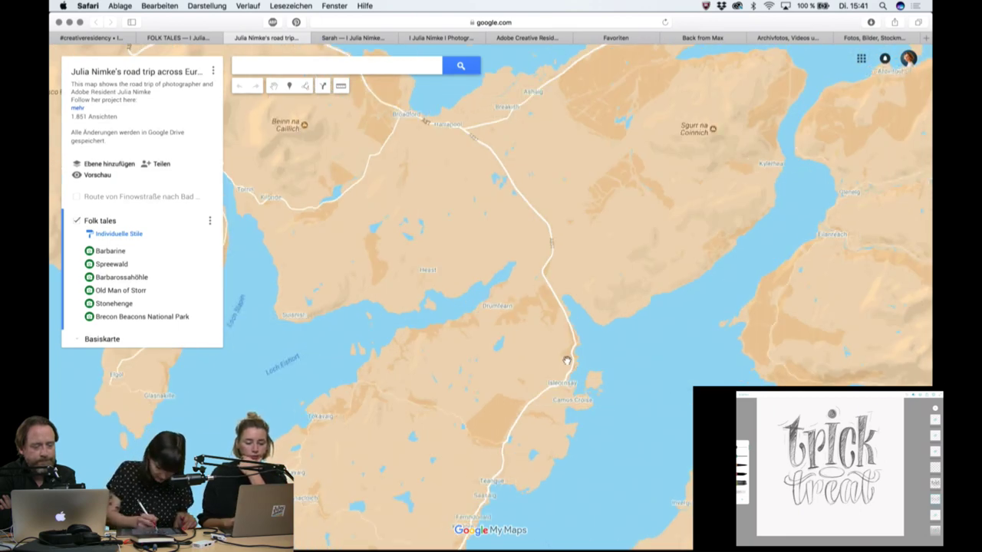
double_click(567, 360)
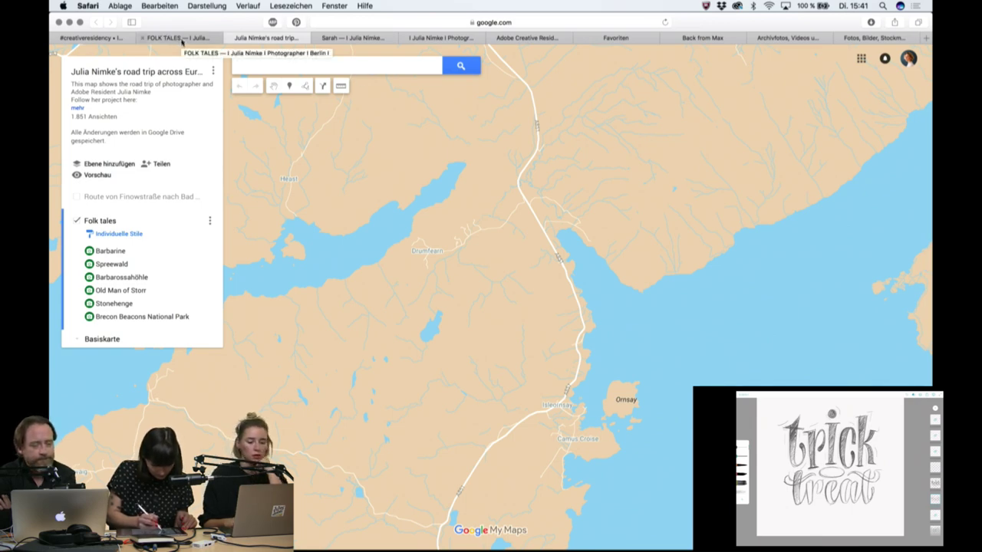
View the Old Man of Storr story, close its two pages, and return to the Folk Tales index.
left_click(151, 39)
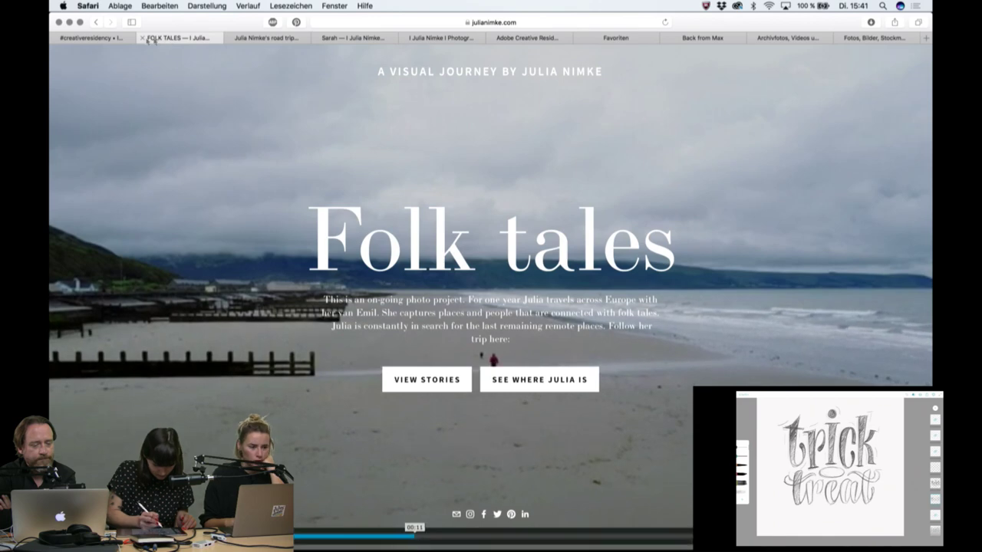
left_click(390, 40)
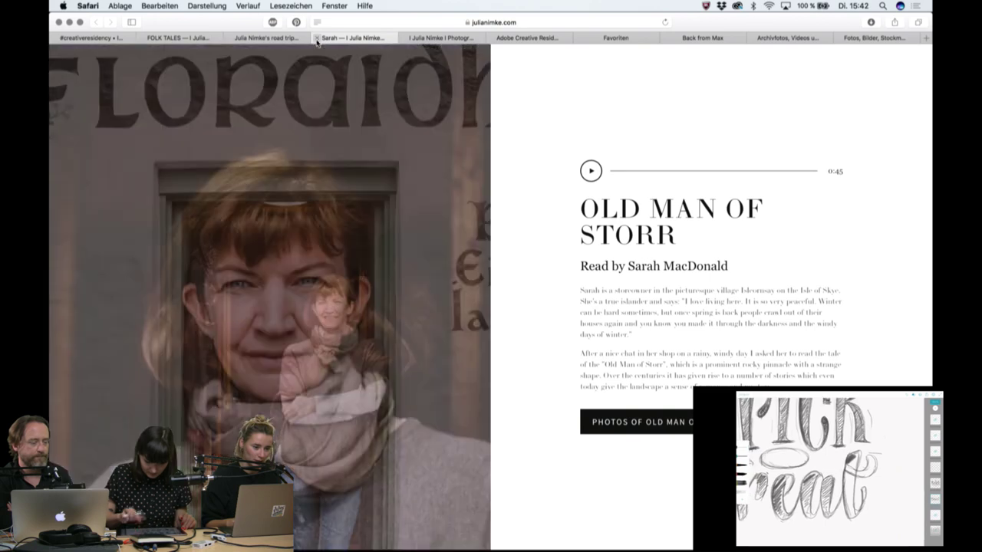
left_click(317, 38)
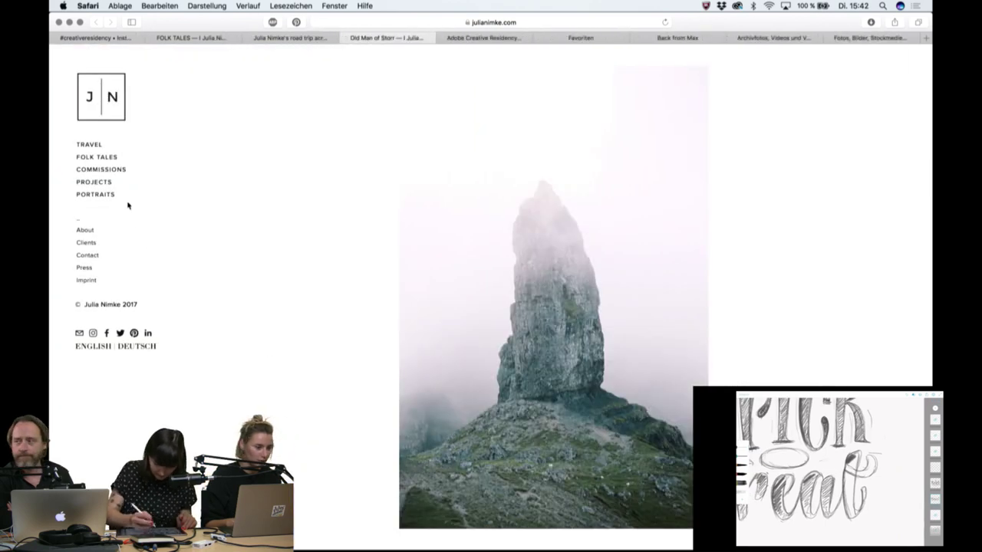
left_click(345, 38)
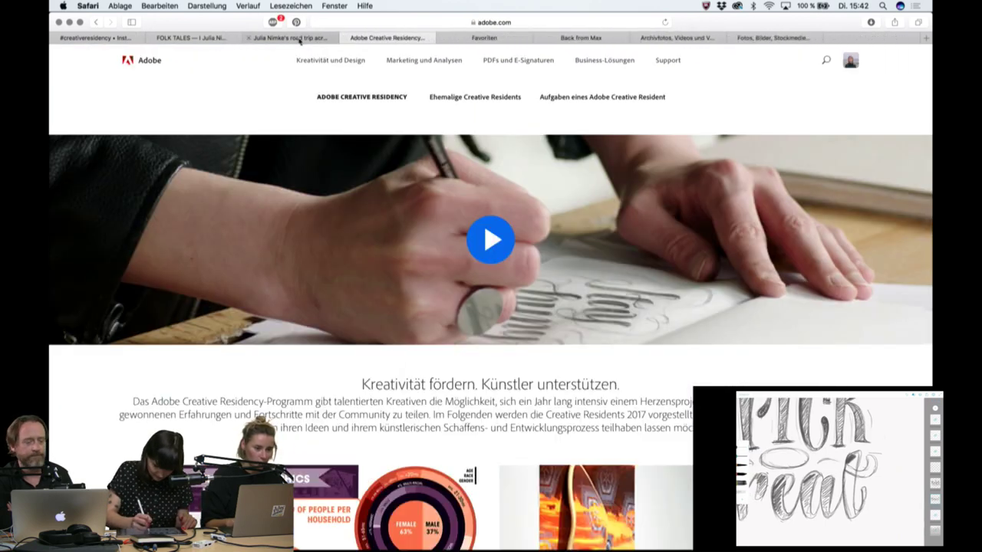
left_click(184, 38)
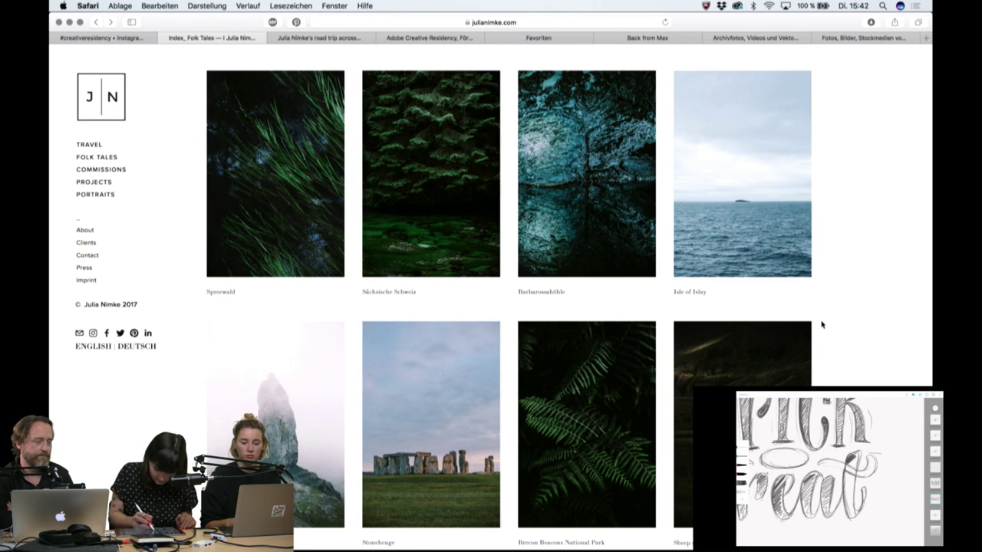
scroll(823, 325, "down", 3)
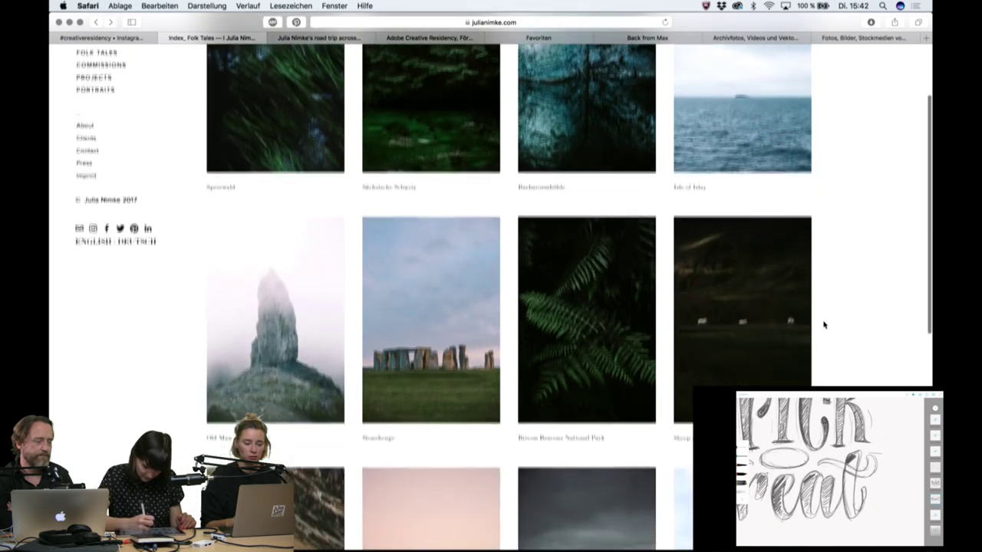
scroll(824, 325, "down", 2)
scroll(823, 325, "up", 5)
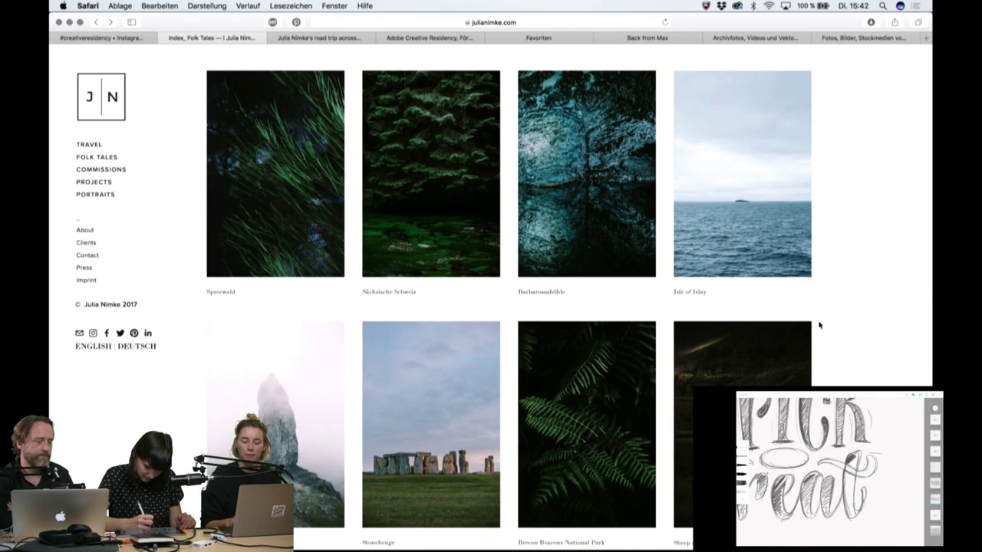
scroll(823, 325, "down", 5)
scroll(820, 325, "down", 5)
mouse_move(275, 419)
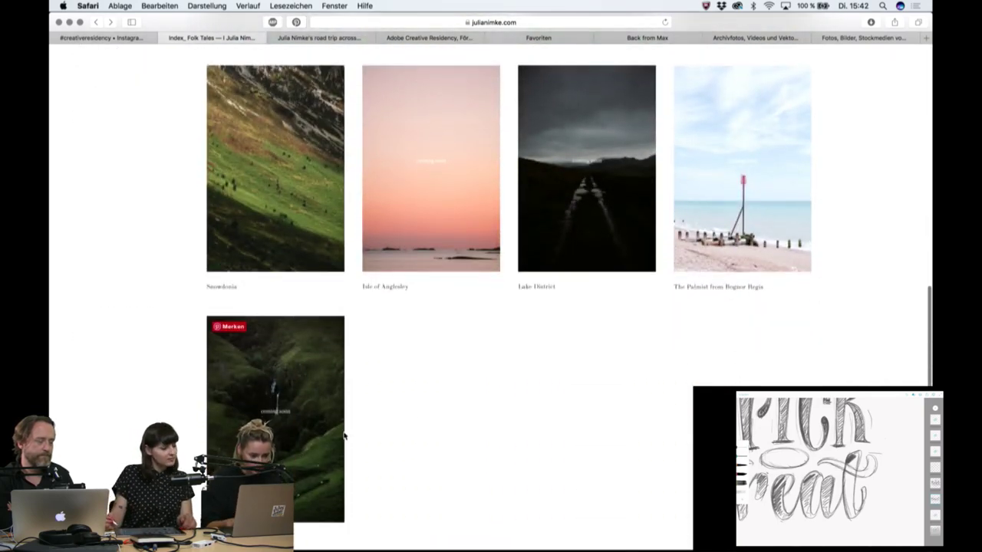
scroll(344, 434, "down", 1)
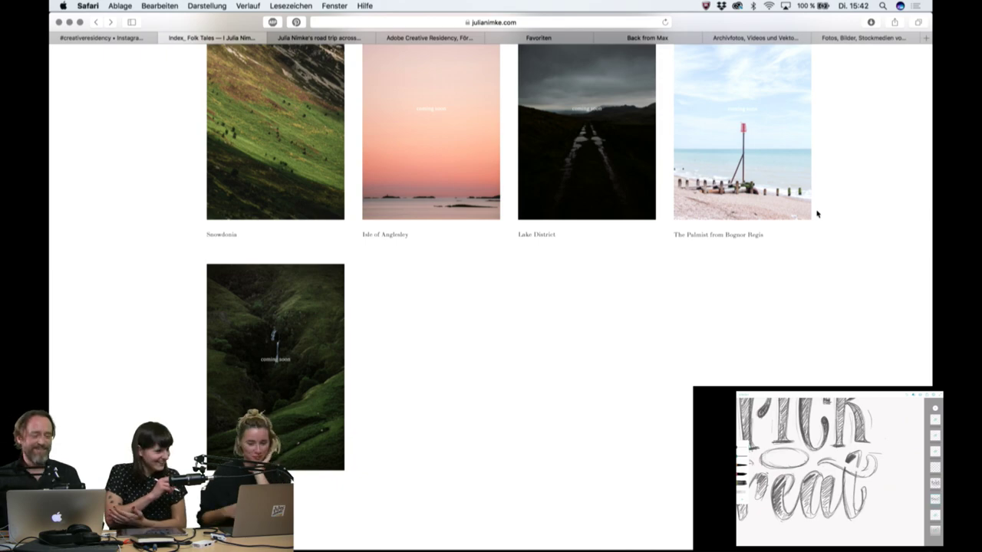
scroll(817, 214, "up", 10)
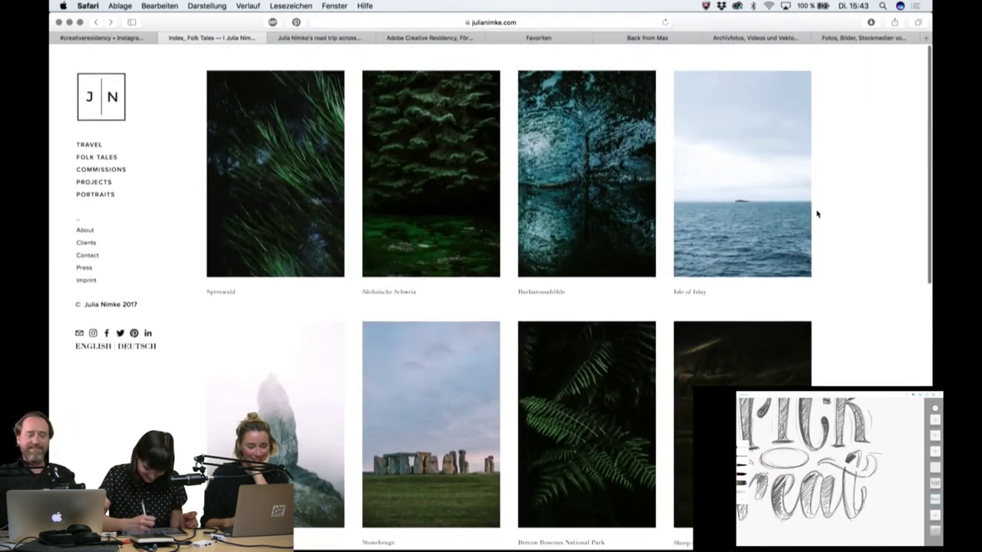
scroll(817, 214, "down", 5)
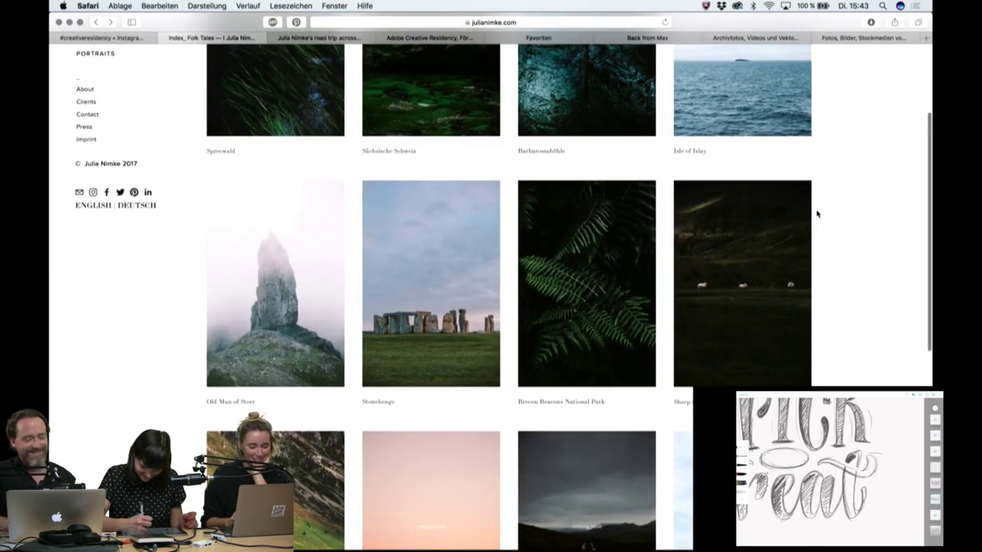
scroll(816, 214, "down", 6)
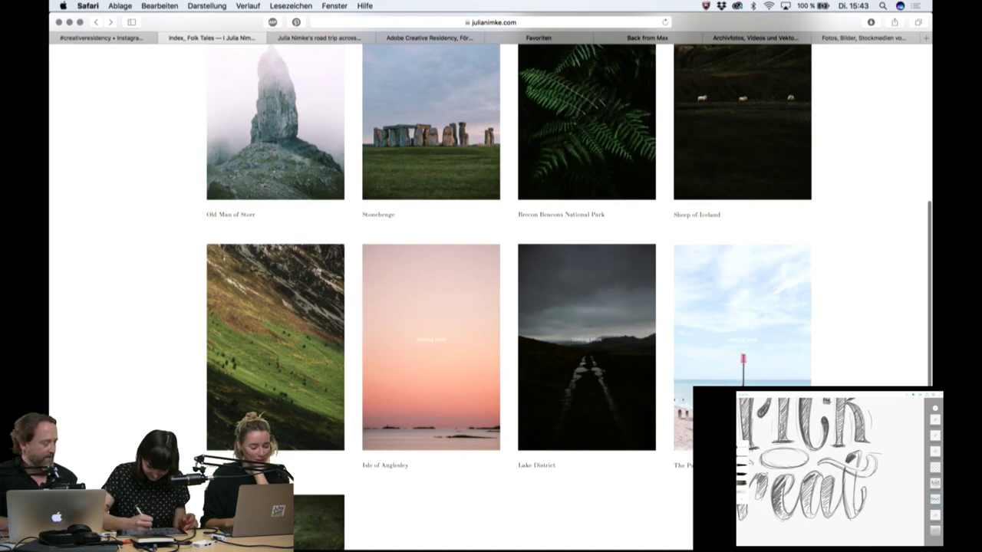
scroll(357, 332, "down", 4)
scroll(356, 331, "down", 2)
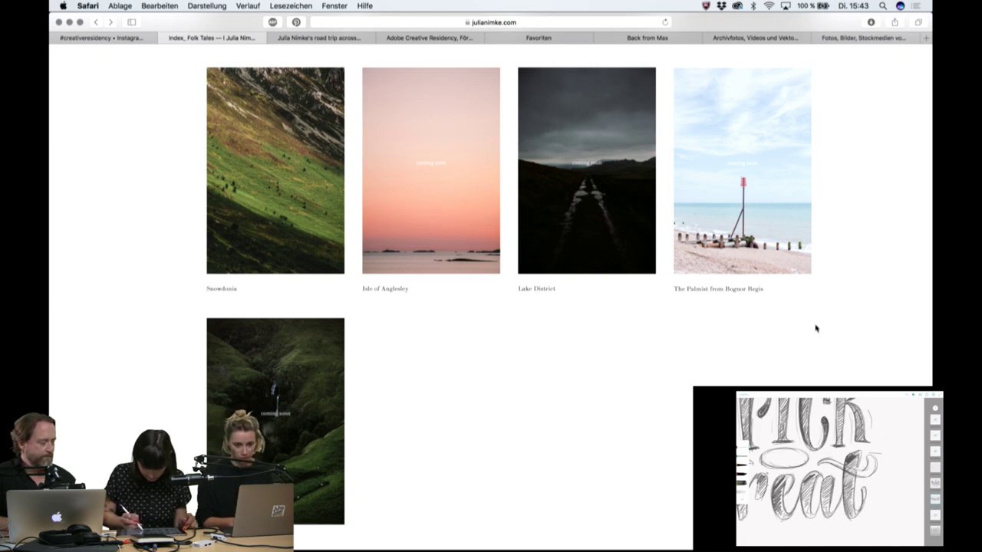
scroll(828, 268, "up", 2)
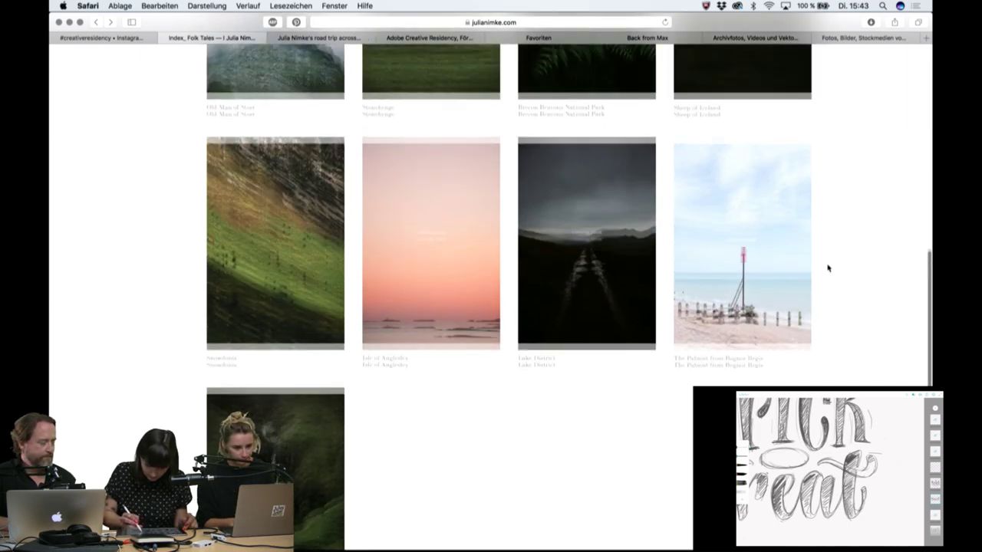
scroll(827, 267, "up", 3)
scroll(827, 267, "up", 1)
scroll(828, 268, "up", 2)
scroll(828, 268, "up", 1)
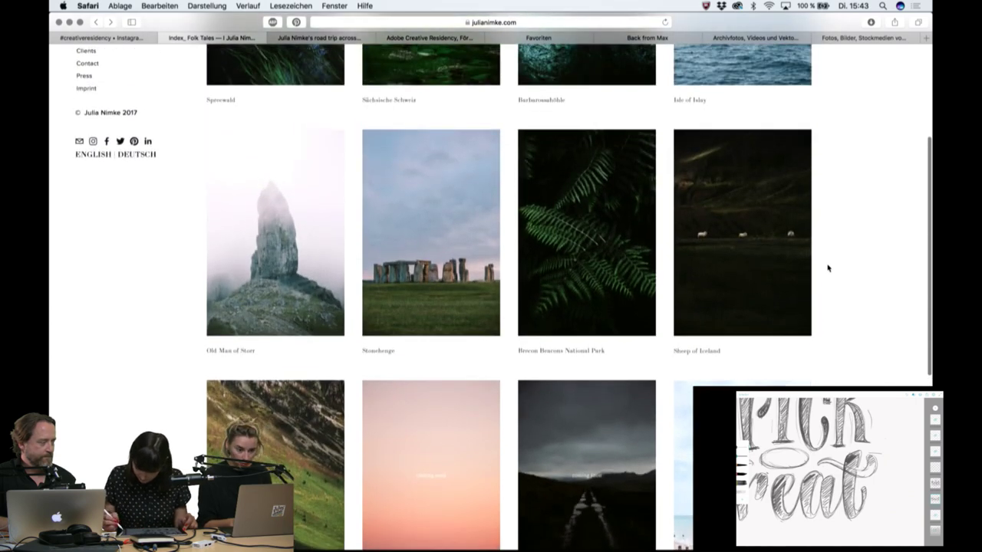
scroll(828, 268, "up", 2)
scroll(827, 268, "up", 2)
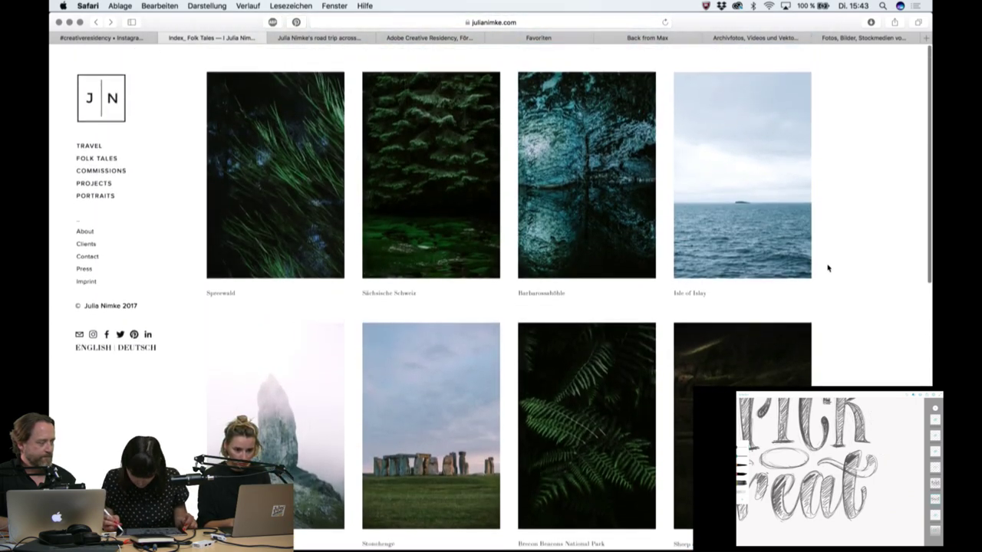
mouse_move(431, 232)
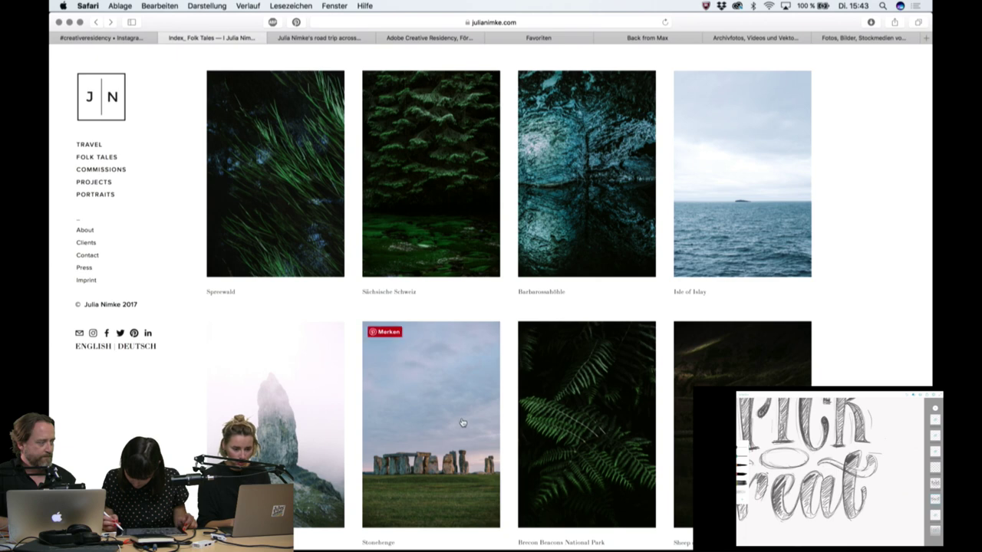
Open the Stonehenge story from the Folk Tales grid, then close its page.
left_click(463, 452)
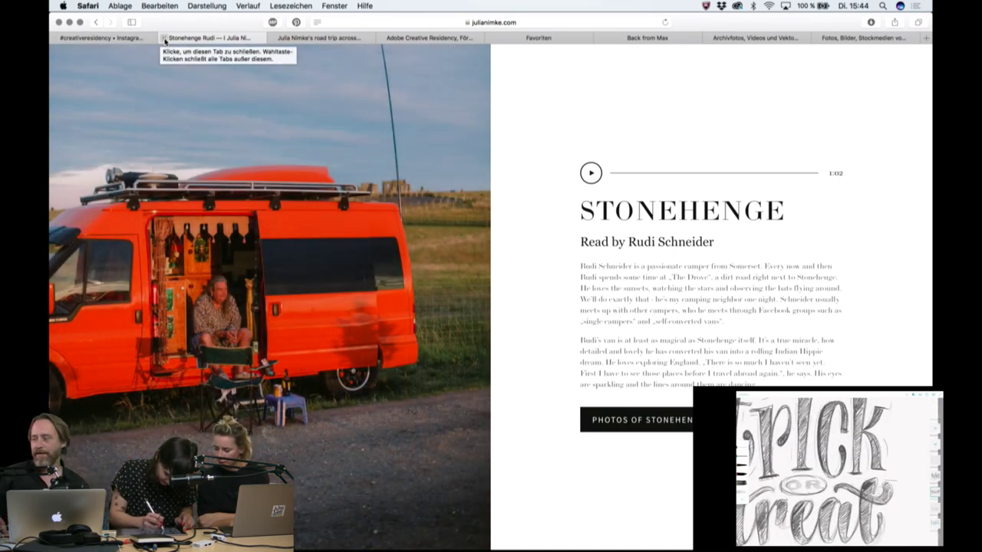
left_click(164, 38)
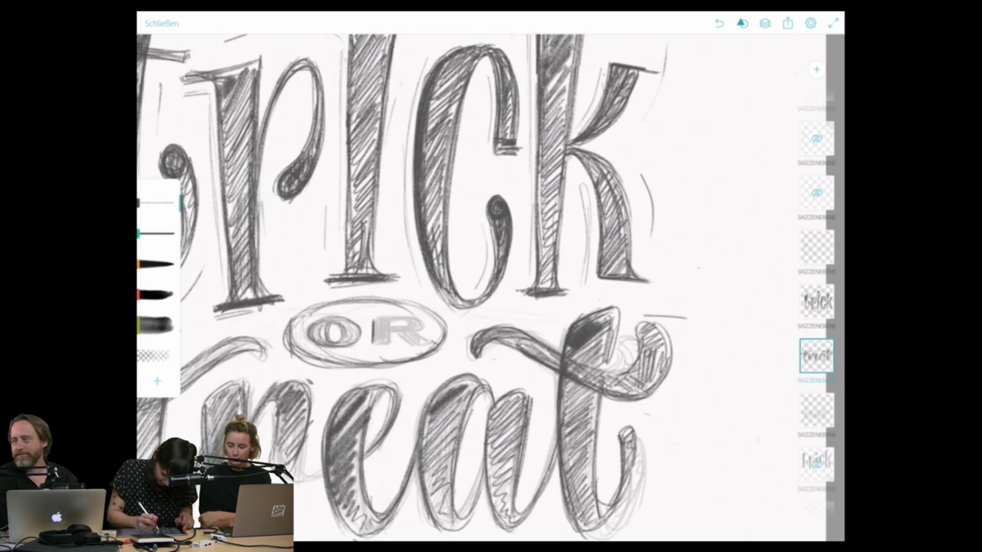
scroll(405, 288, "down", 3)
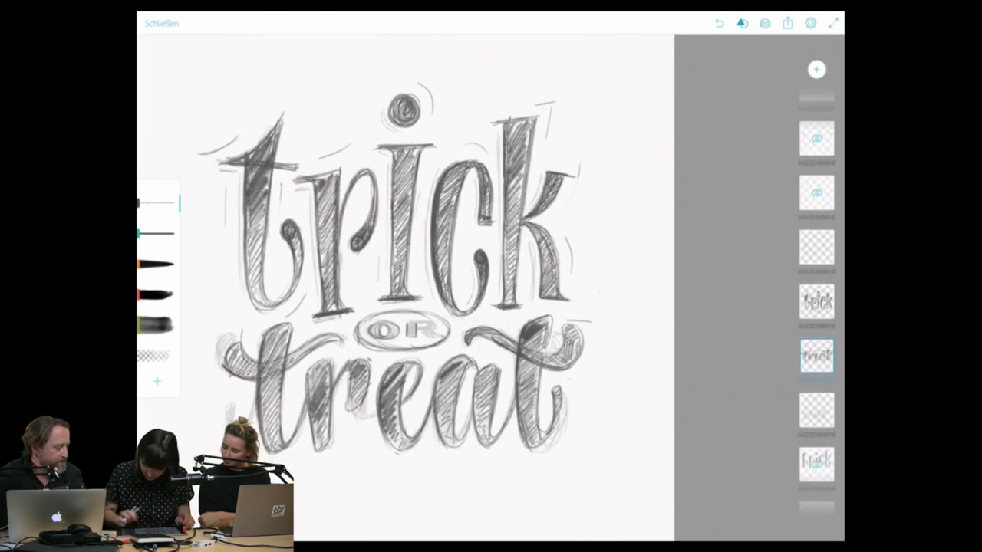
scroll(816, 307, "down", 4)
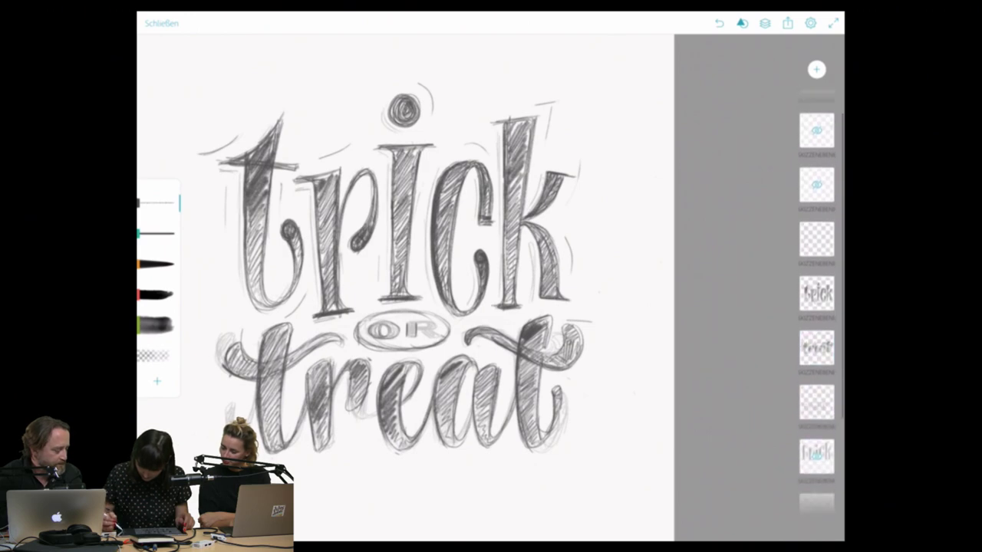
scroll(815, 307, "up", 3)
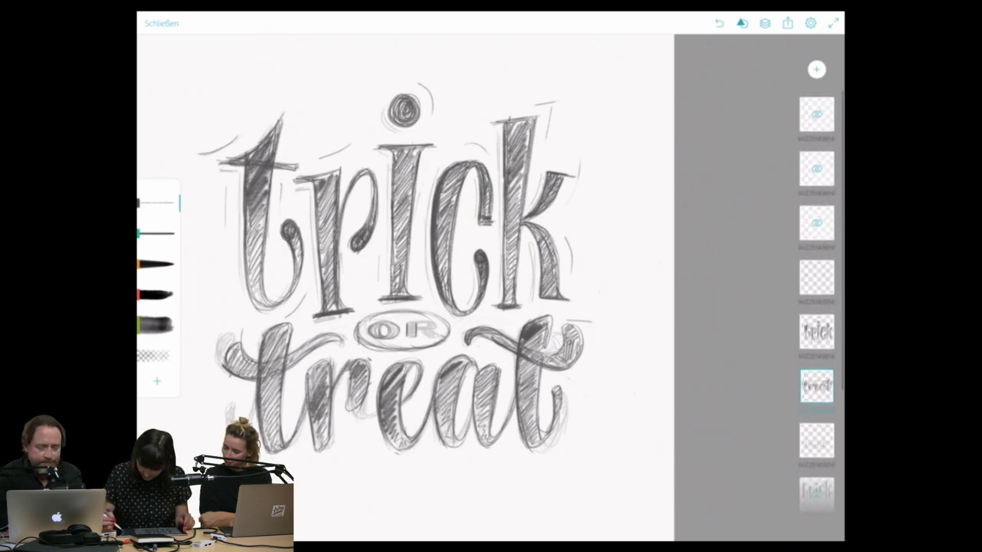
scroll(447, 316, "up", 3)
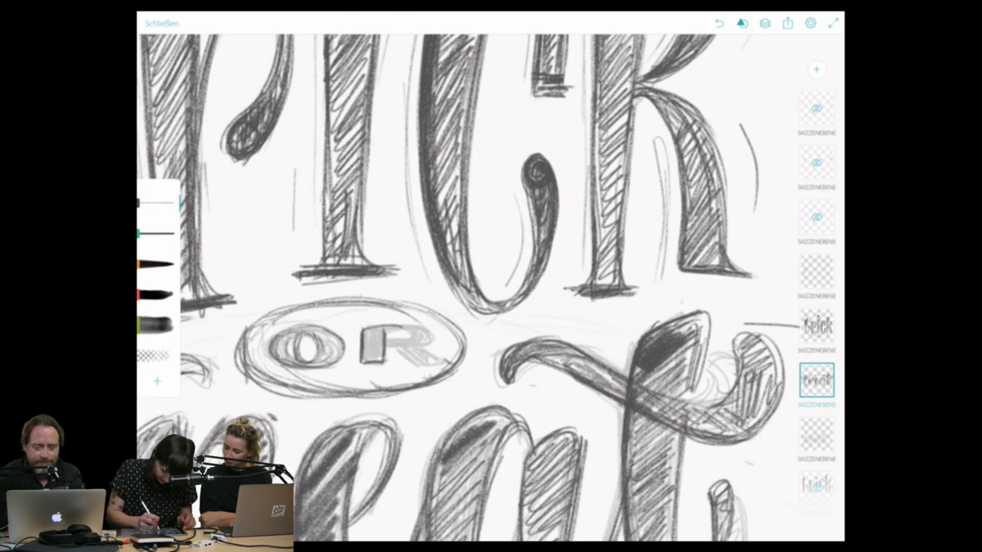
left_click_drag(385, 345, 426, 345)
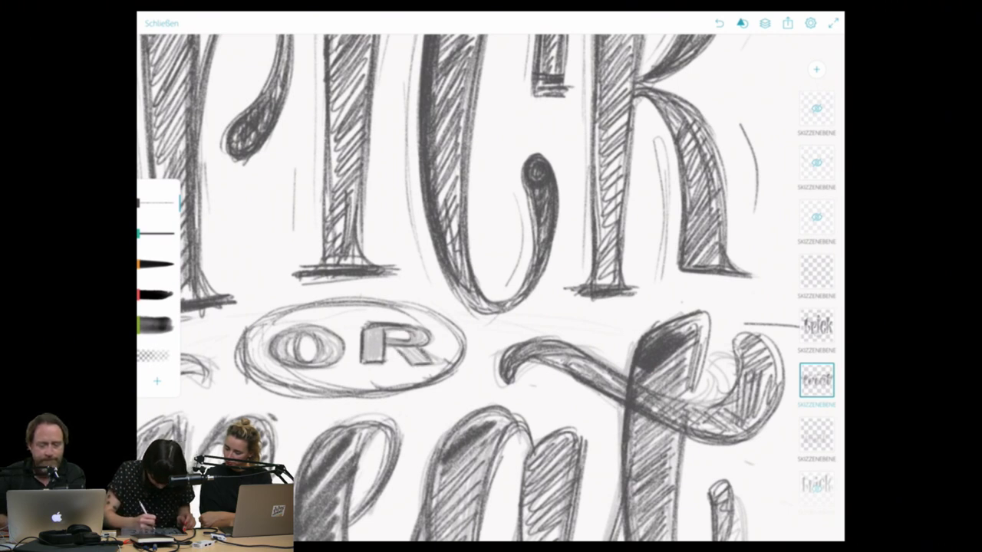
scroll(491, 287, "down", 5)
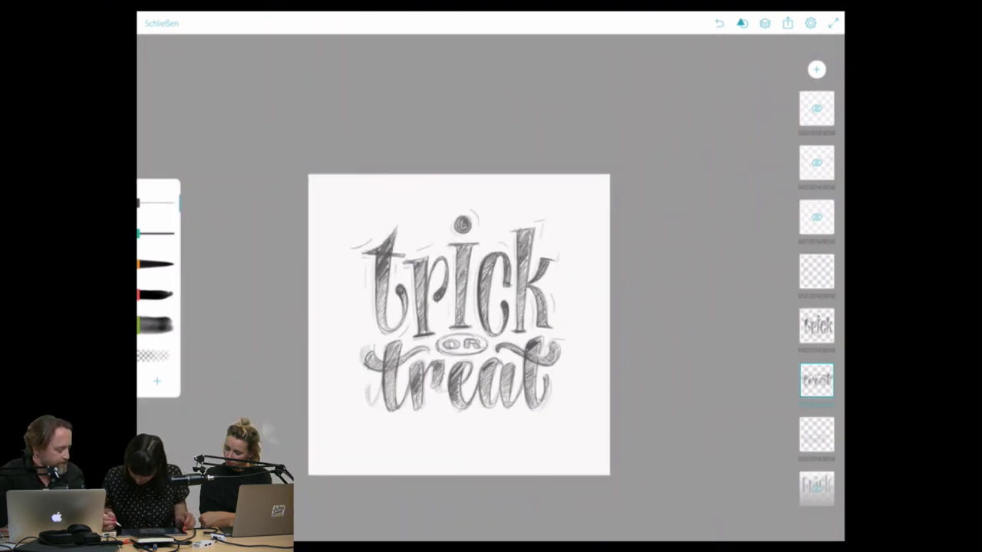
left_click(816, 434)
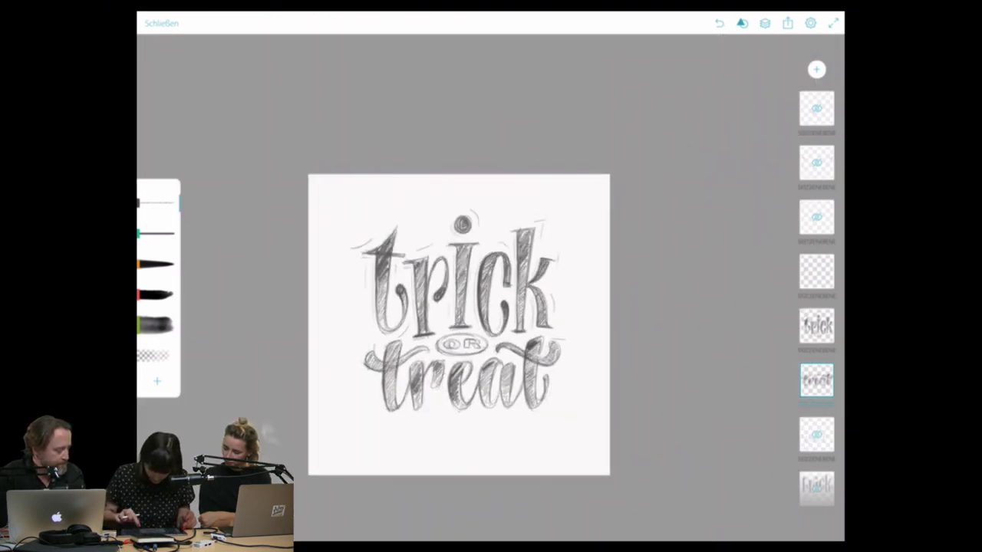
scroll(459, 324, "up", 5)
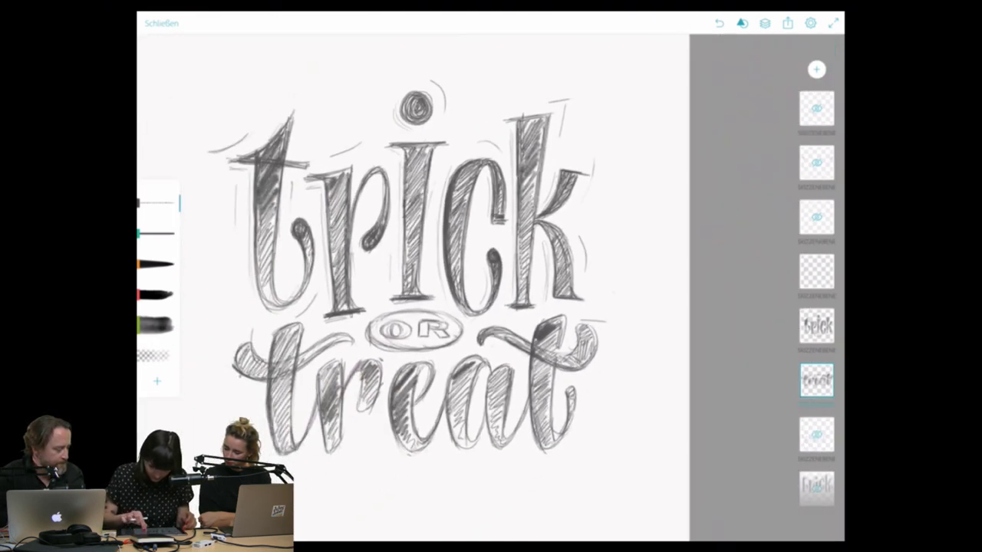
scroll(443, 288, "down", 3)
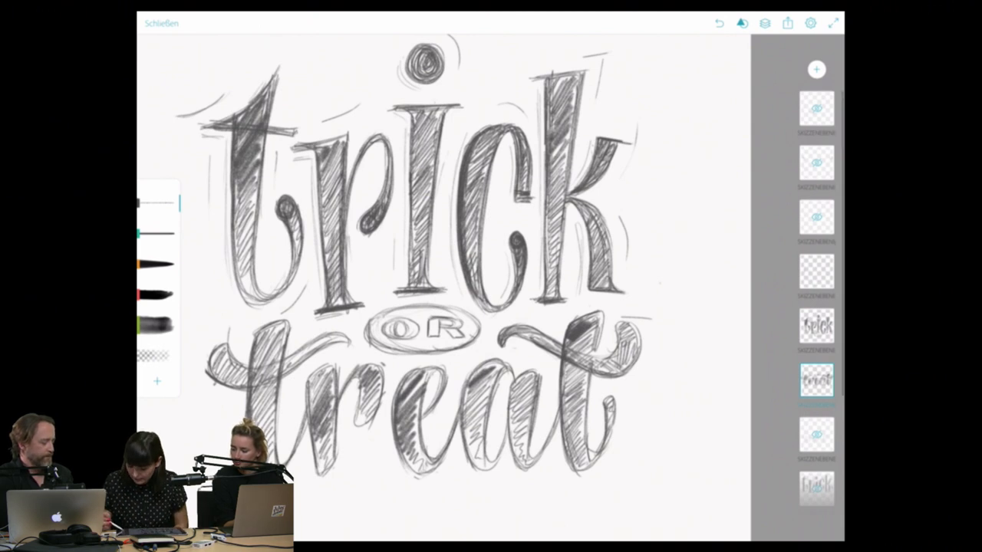
scroll(816, 292, "down", 3)
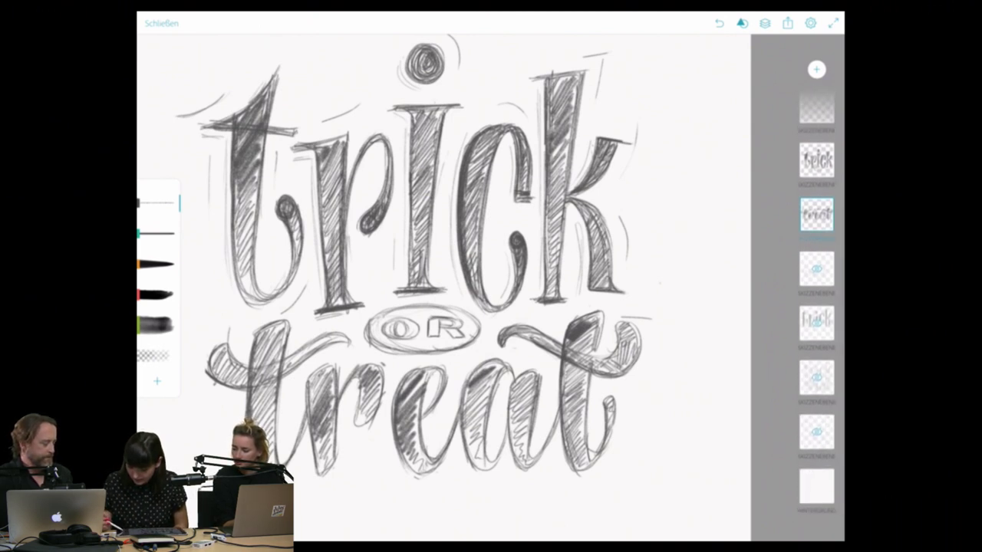
left_click(816, 322)
left_click(815, 159)
left_click(816, 214)
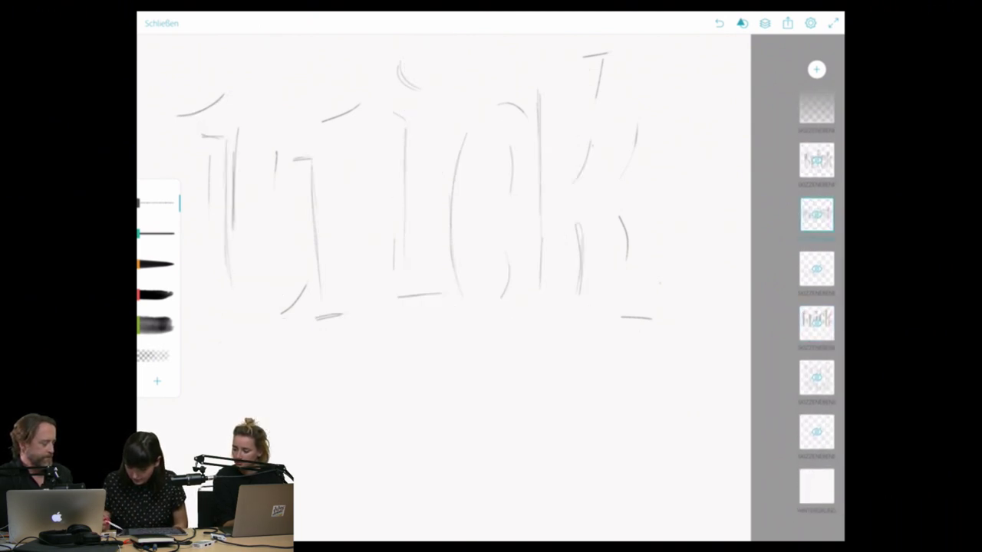
left_click(816, 377)
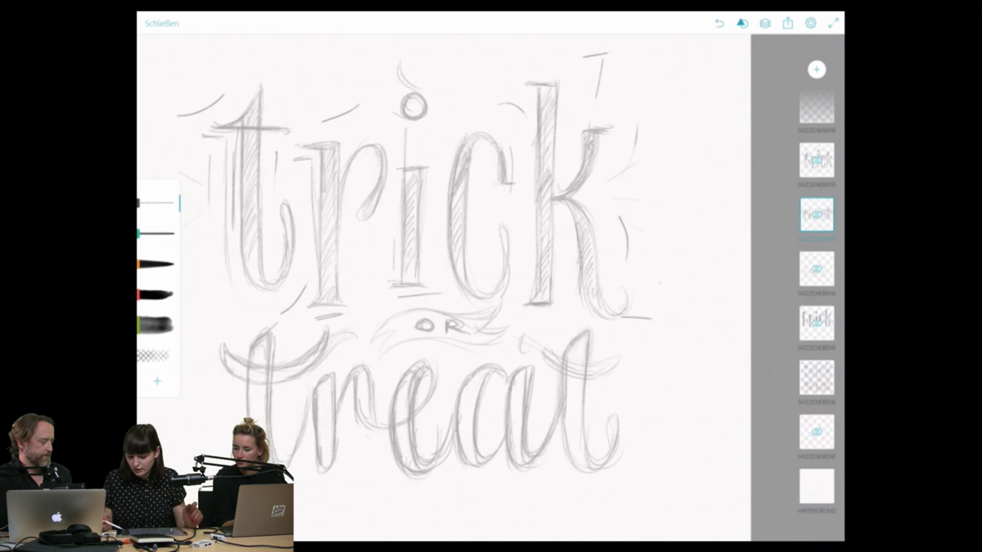
scroll(816, 307, "up", 2)
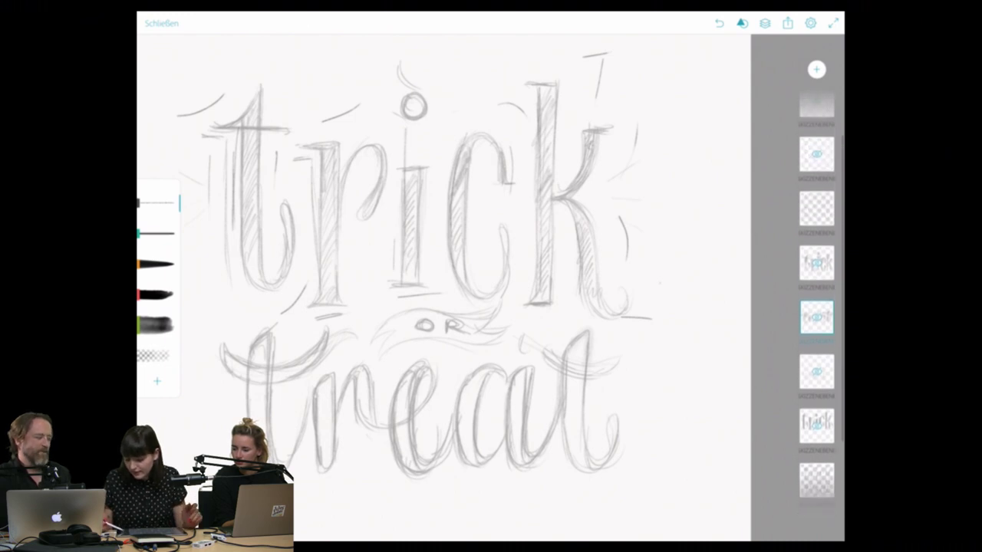
scroll(816, 306, "down", 2)
left_click(816, 283)
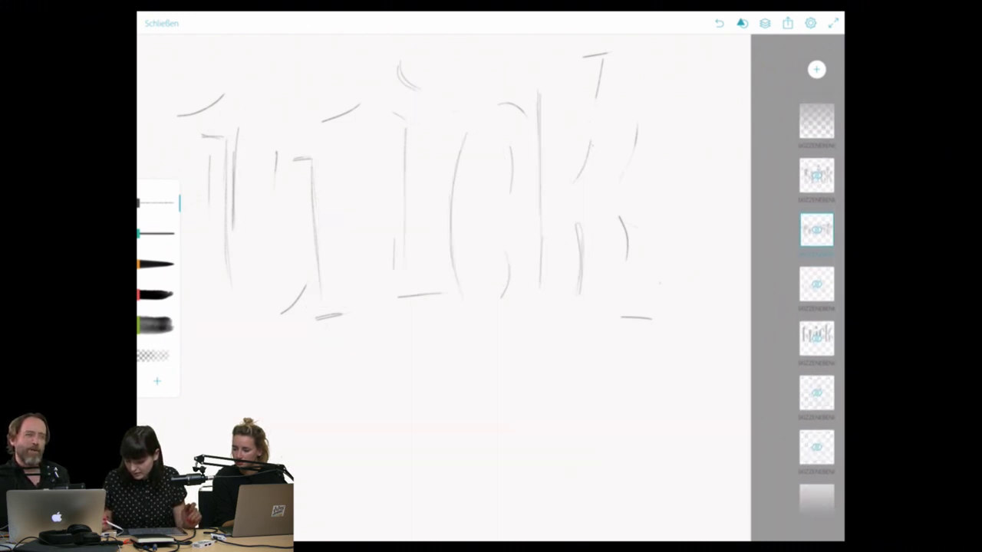
left_click(816, 337)
scroll(816, 307, "up", 1)
left_click(815, 228)
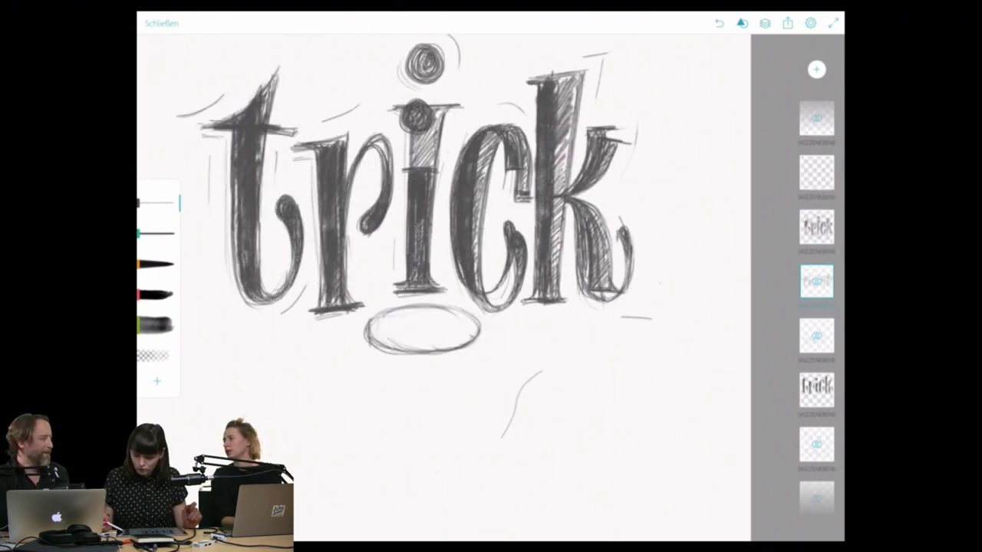
scroll(816, 307, "up", 1)
left_click(816, 412)
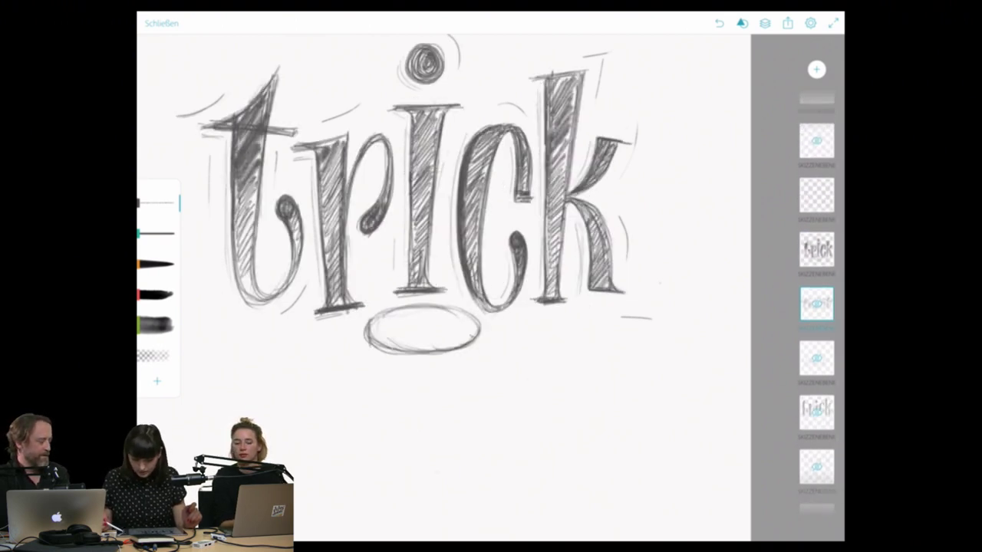
left_click(816, 249)
scroll(816, 307, "up", 1)
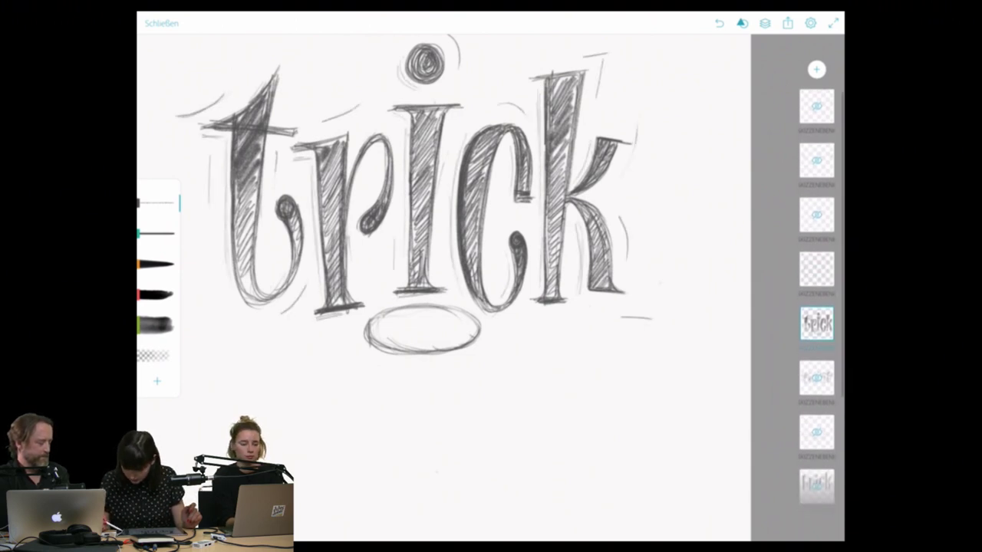
scroll(816, 307, "down", 1)
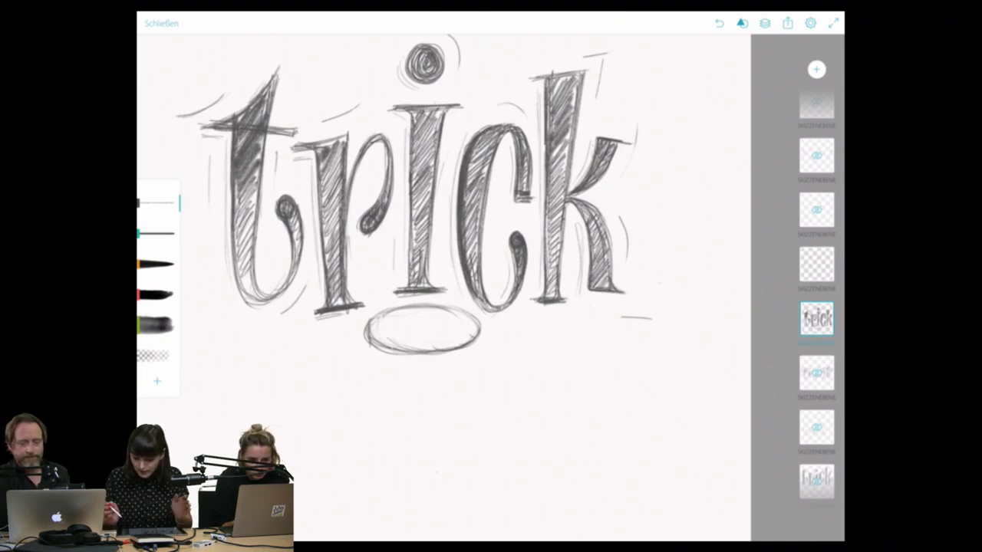
scroll(816, 307, "down", 2)
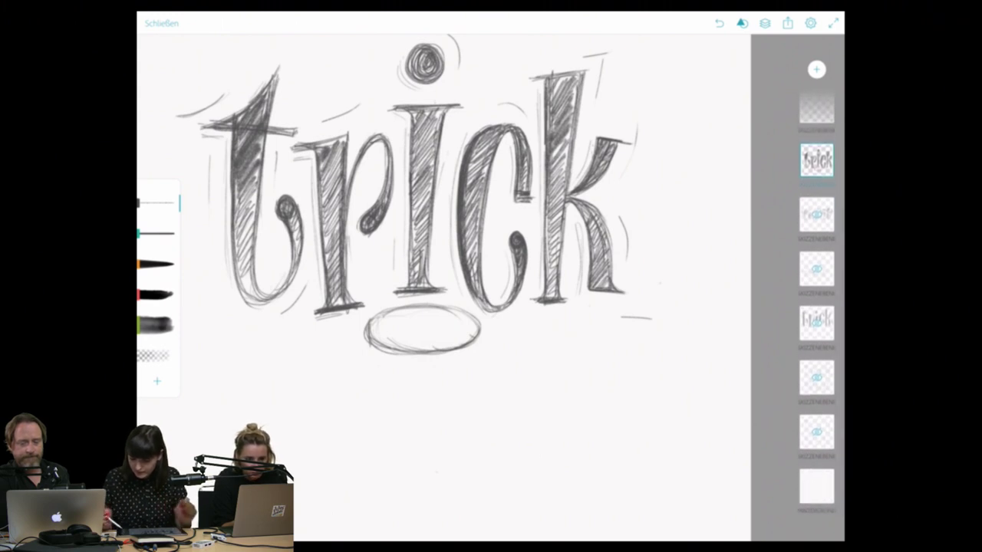
scroll(816, 307, "up", 3)
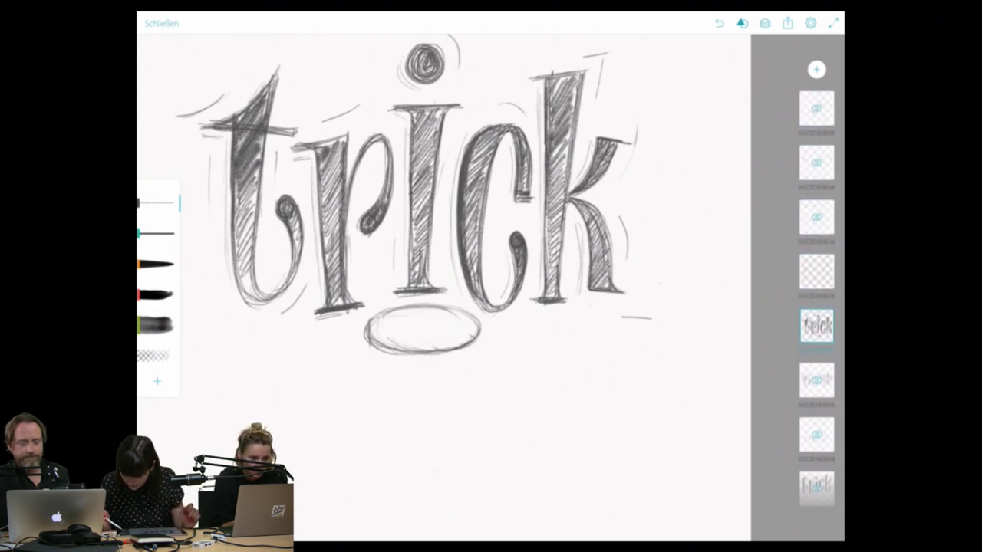
scroll(816, 307, "down", 3)
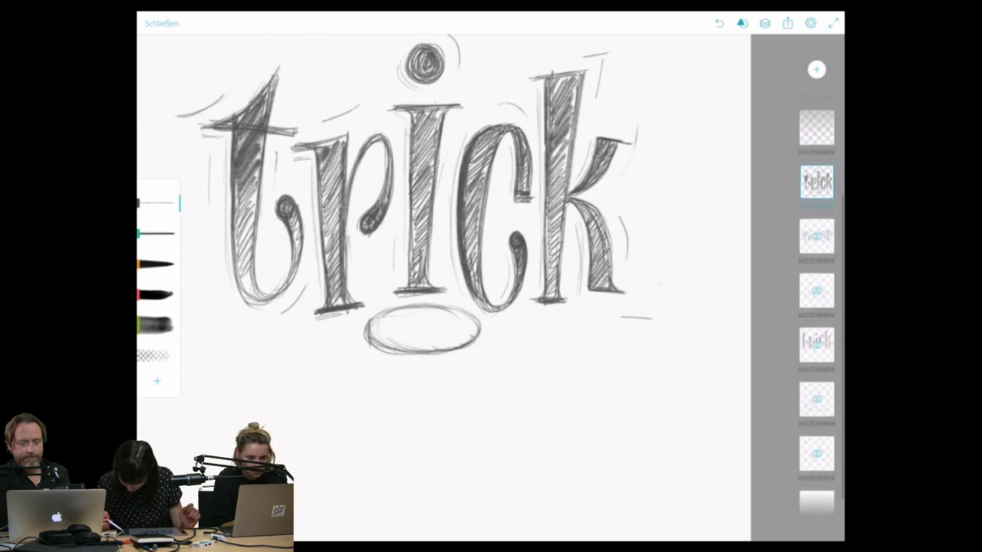
left_click(816, 235)
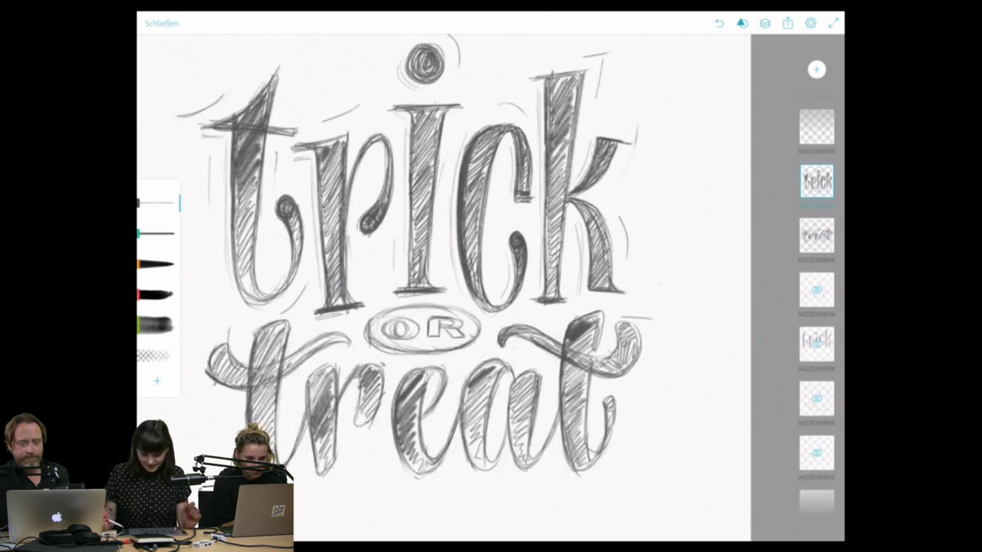
On the 'OR treat' layer, add a small pencil stroke inside the O, then exit Sketch.
left_click(816, 235)
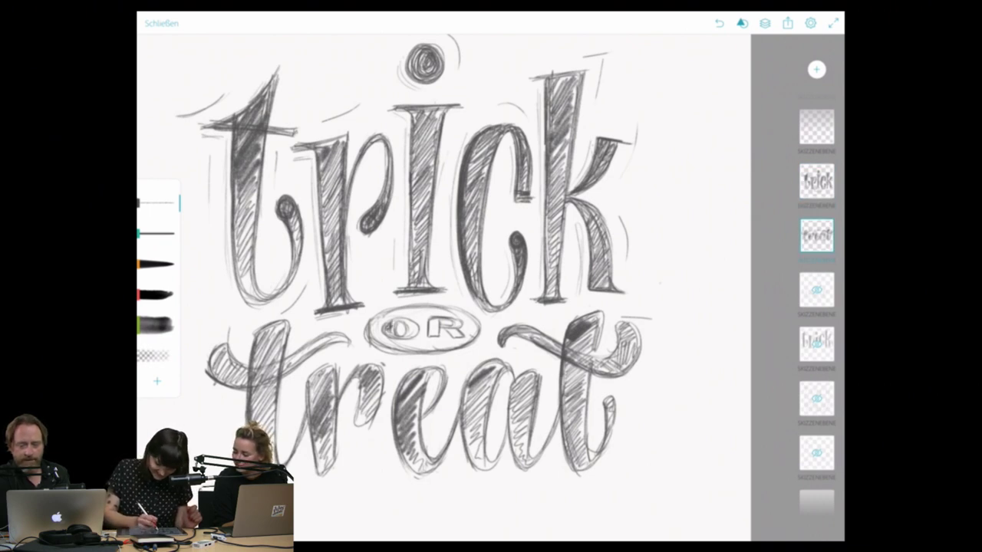
mouse_move(391, 323)
left_mouse_down()
mouse_move(395, 334)
mouse_move(452, 337)
left_mouse_up()
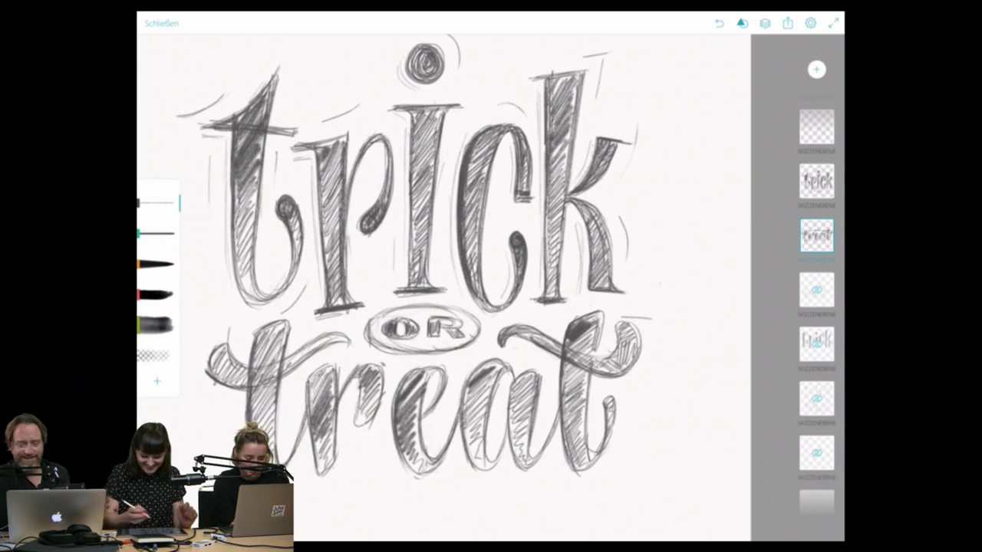
scroll(491, 306, "down", 5)
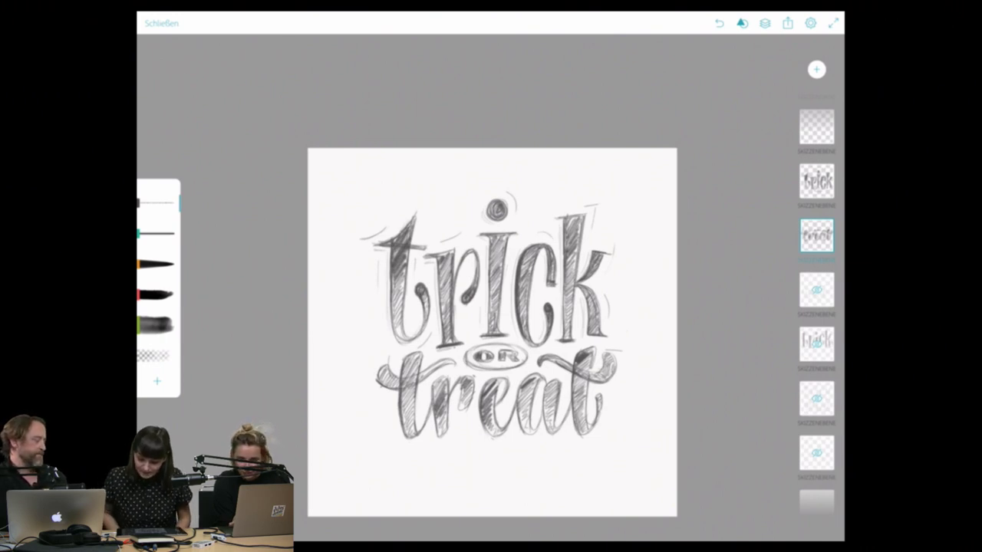
key("super+h")
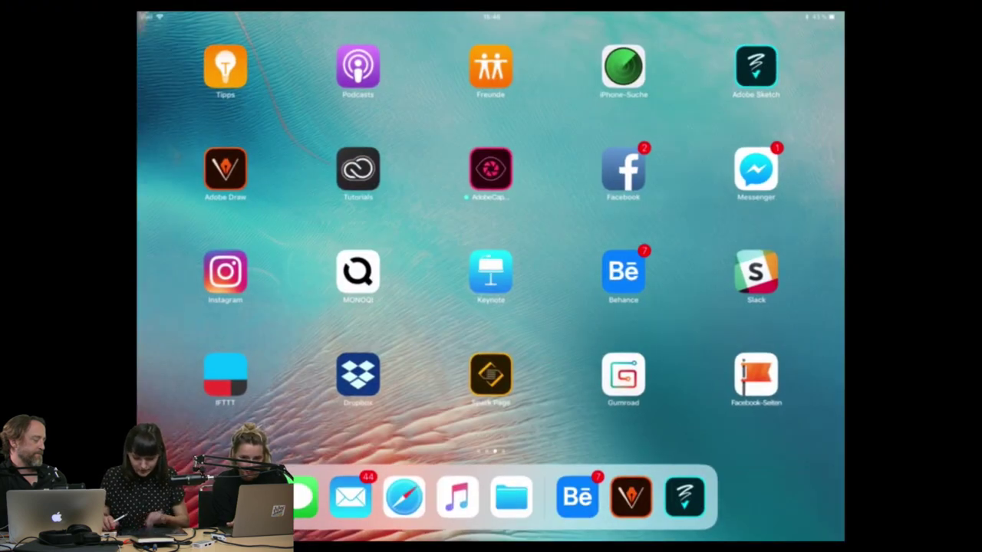
Launch Pinterest from the last home page and open the profile's 'vintage lettering' board.
left_click_drag(690, 230, 306, 230)
left_click(625, 66)
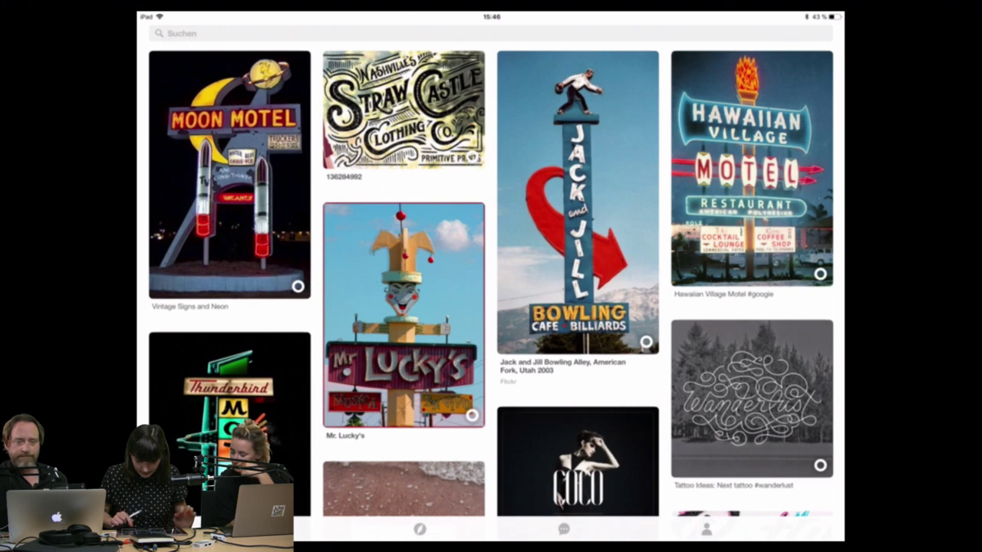
left_click(706, 529)
scroll(491, 307, "down", 3)
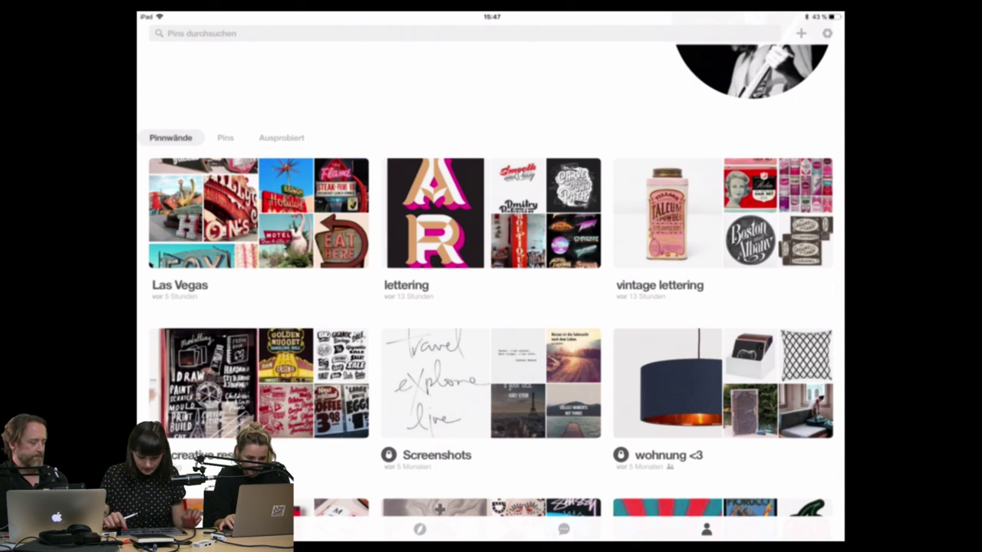
left_click(723, 213)
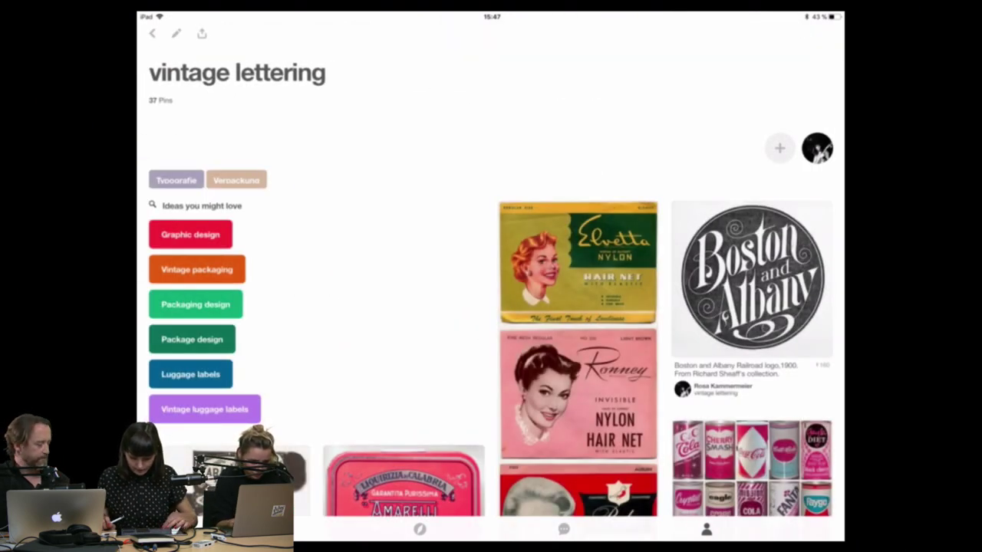
Scroll through the board's hotel label and tobacco packaging pins, then go back to the boards list.
scroll(491, 307, "down", 5)
scroll(491, 307, "up", 1)
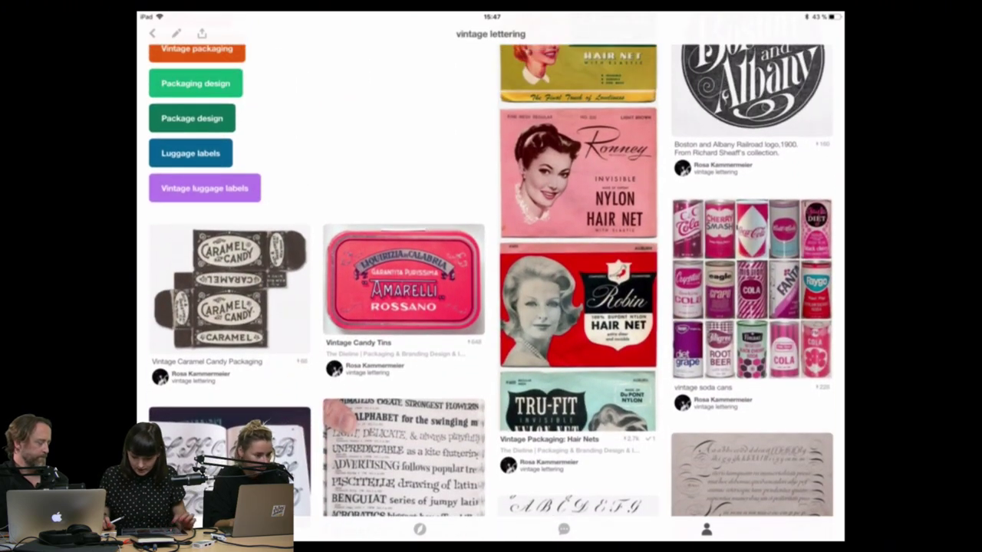
scroll(491, 280, "up", 1)
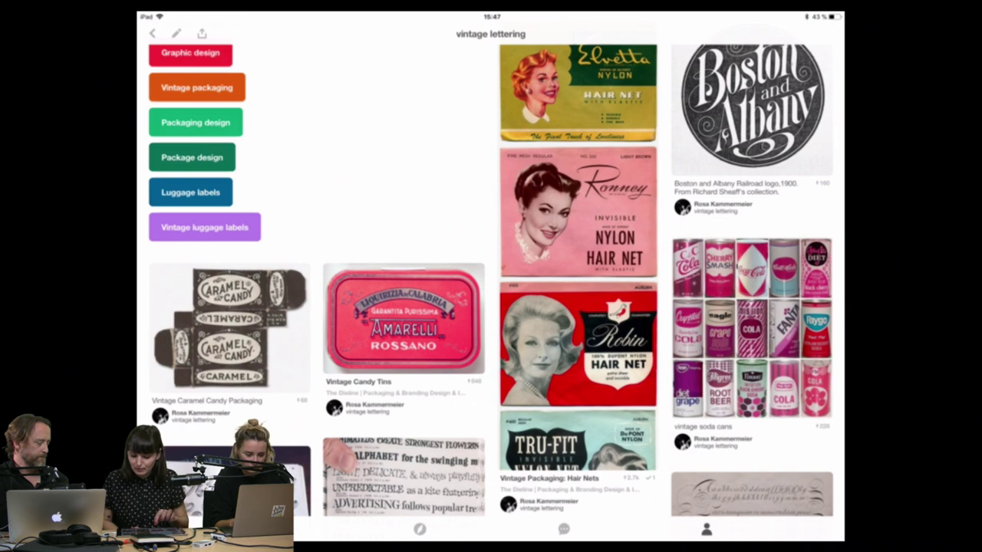
scroll(490, 284, "down", 2)
scroll(491, 284, "down", 2)
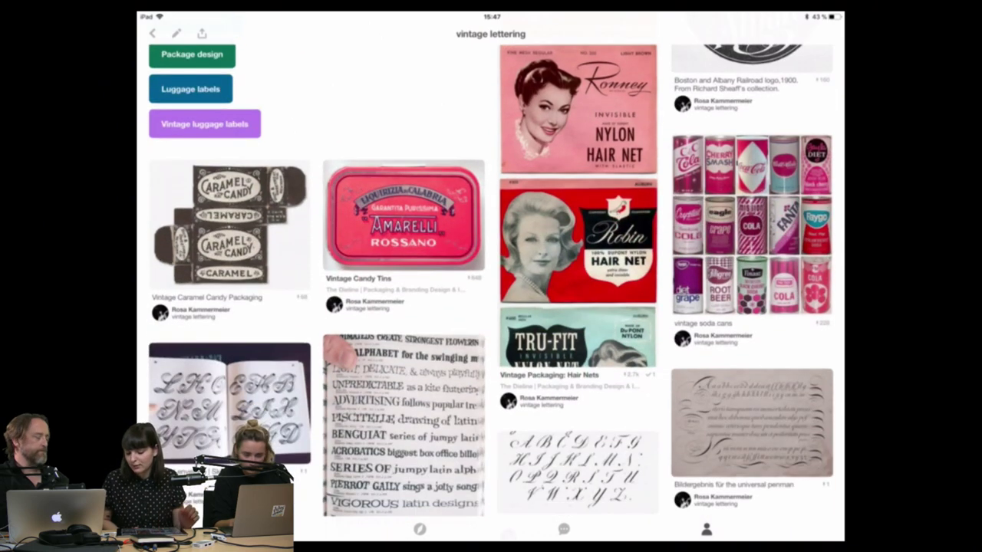
scroll(491, 284, "up", 3)
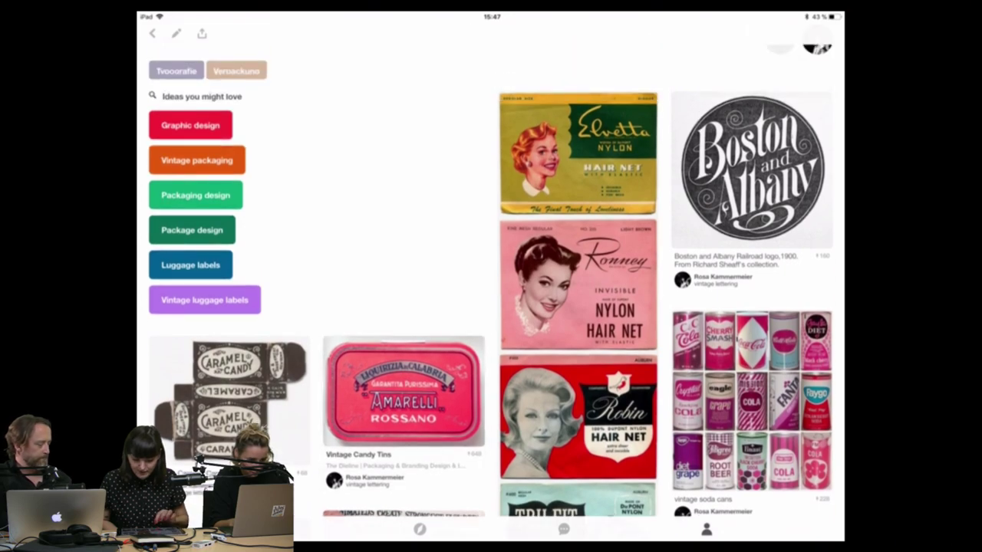
scroll(491, 284, "down", 3)
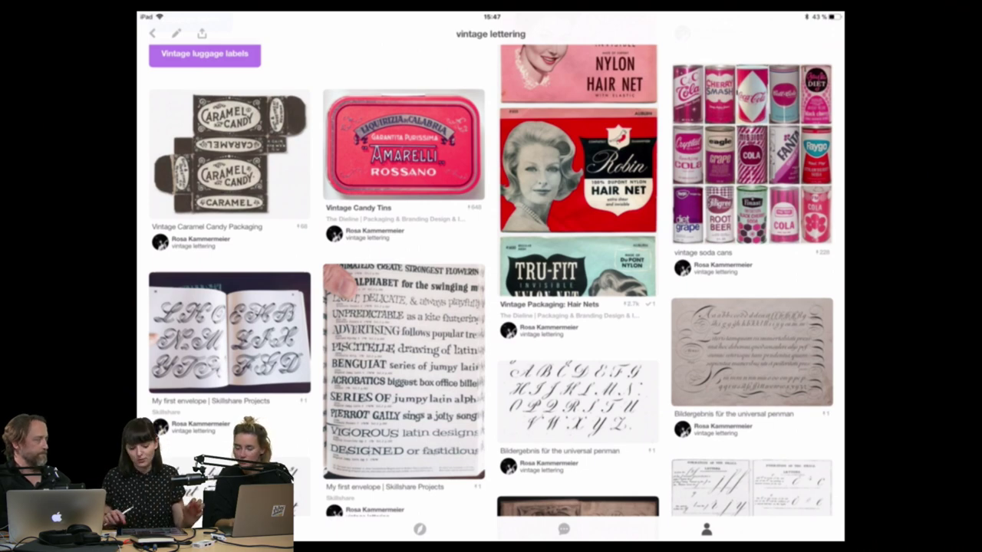
scroll(491, 281, "down", 3)
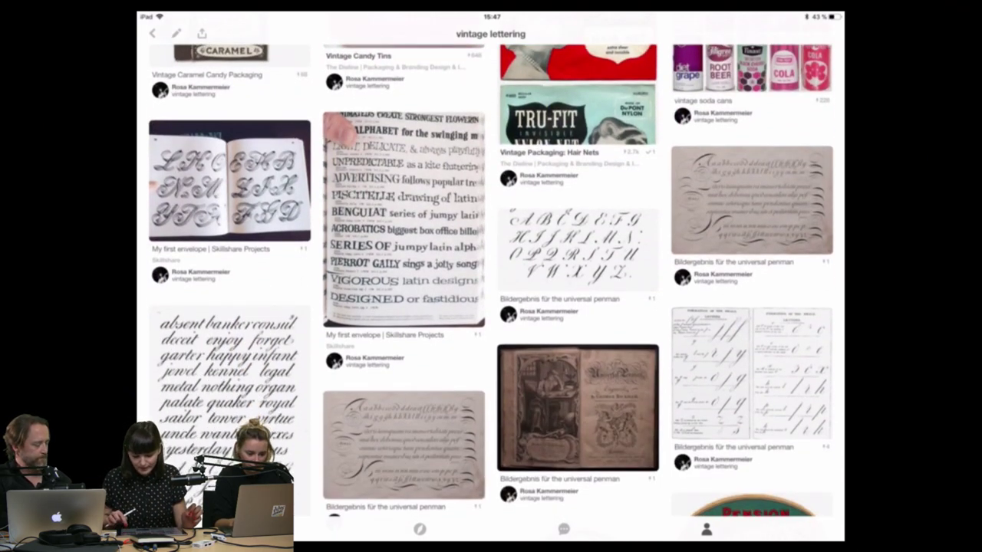
scroll(491, 280, "down", 5)
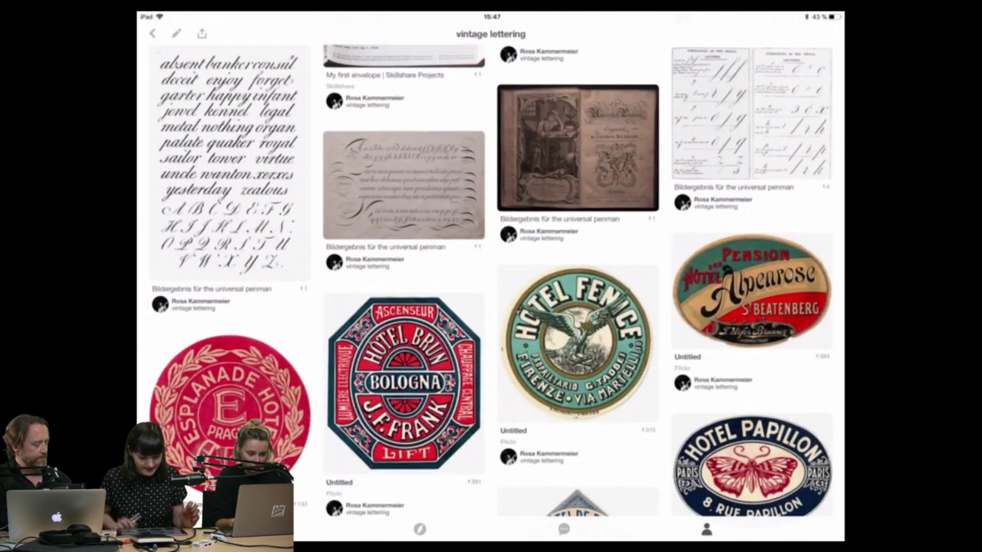
scroll(491, 280, "down", 6)
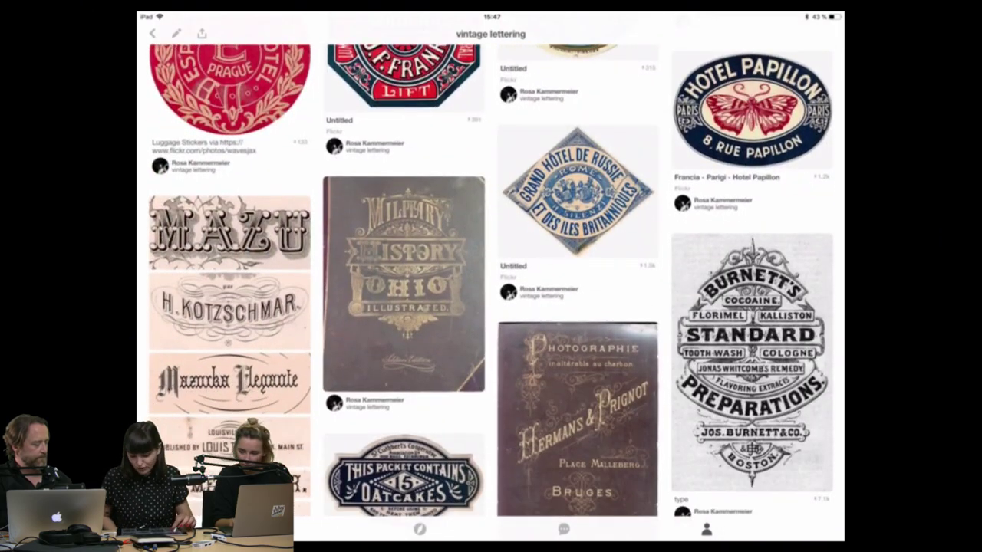
scroll(491, 281, "down", 3)
scroll(491, 281, "down", 2)
scroll(491, 281, "down", 5)
scroll(491, 281, "down", 4)
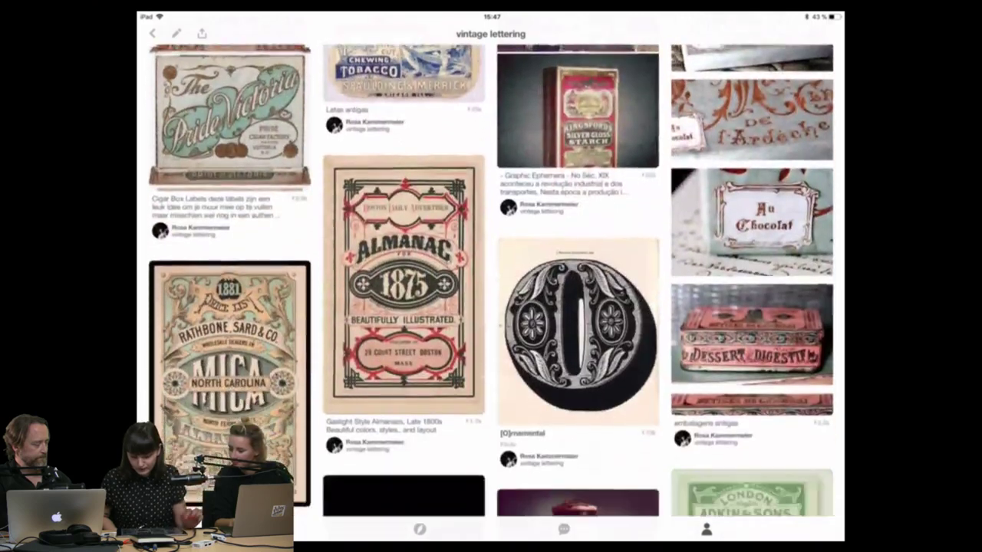
scroll(491, 281, "down", 5)
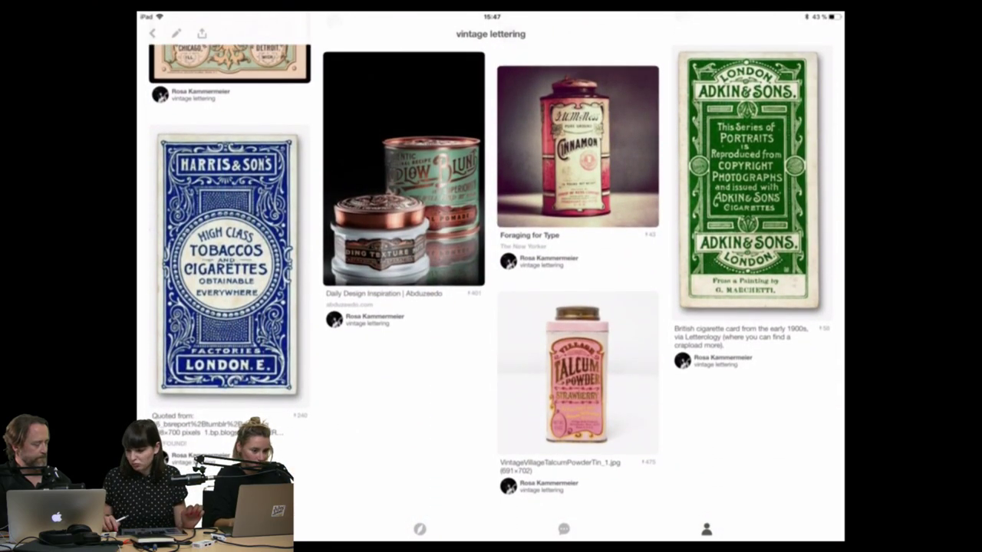
scroll(491, 280, "down", 10)
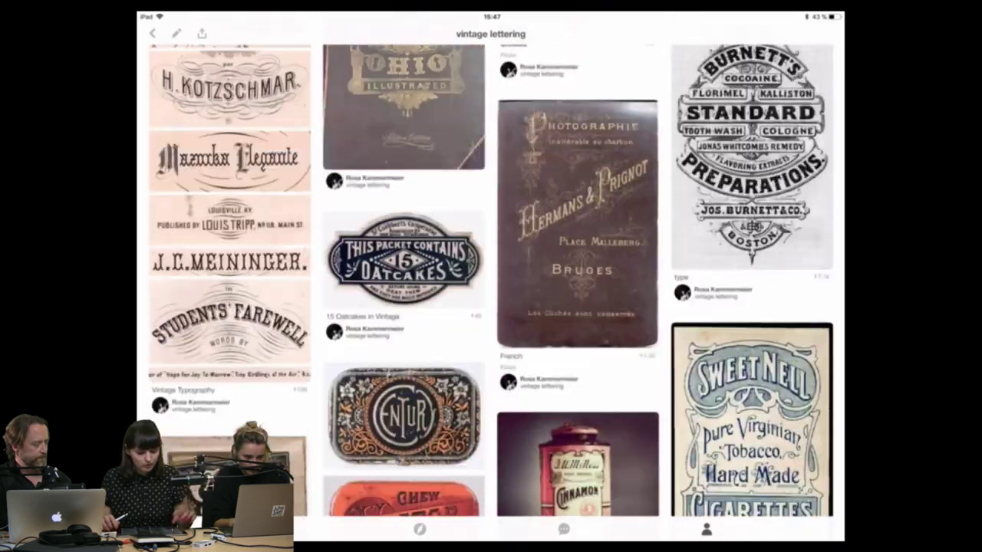
scroll(491, 281, "down", 5)
scroll(491, 281, "up", 5)
left_click(152, 33)
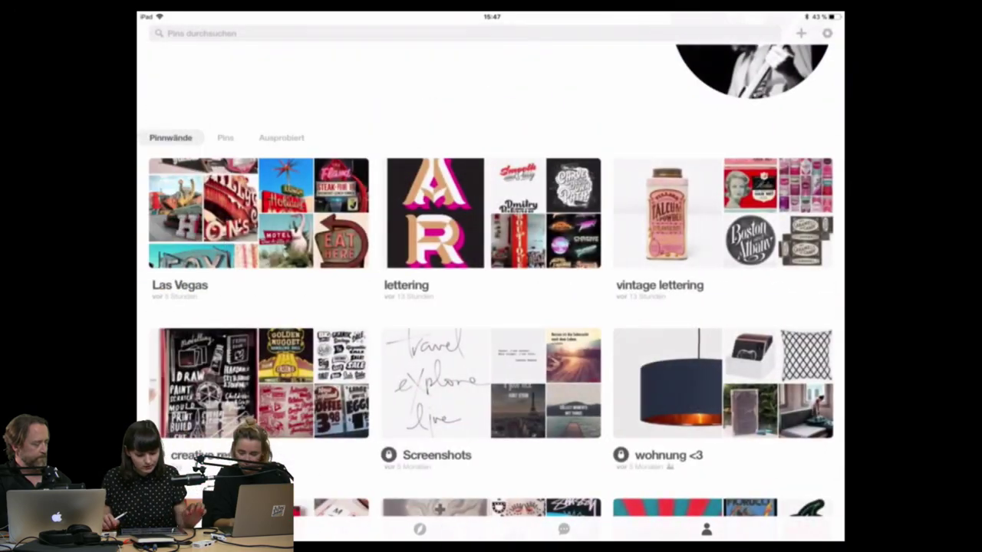
Browse the 25-pin Las Vegas neon signs board, then leave Pinterest for the home screen.
left_click(258, 213)
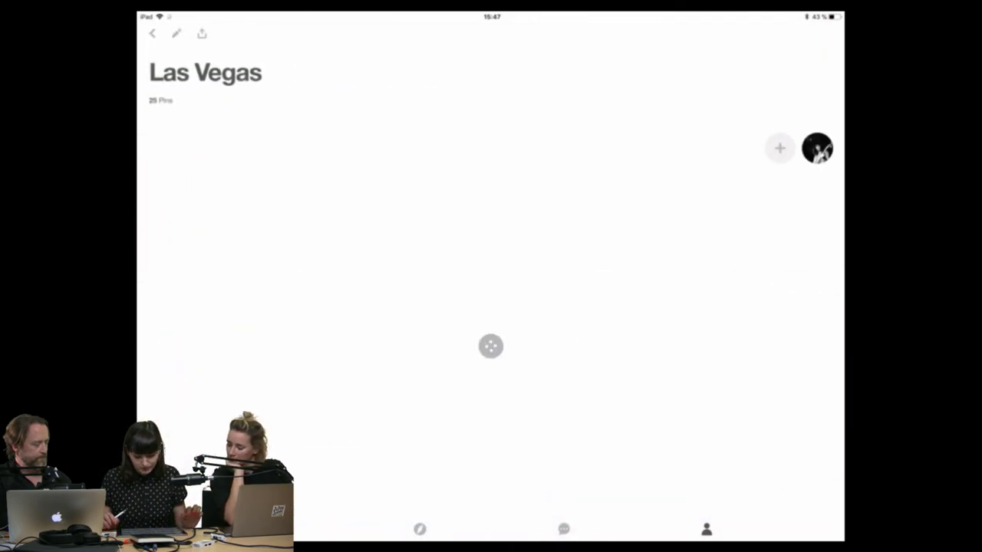
scroll(490, 346, "down", 3)
scroll(490, 346, "down", 3)
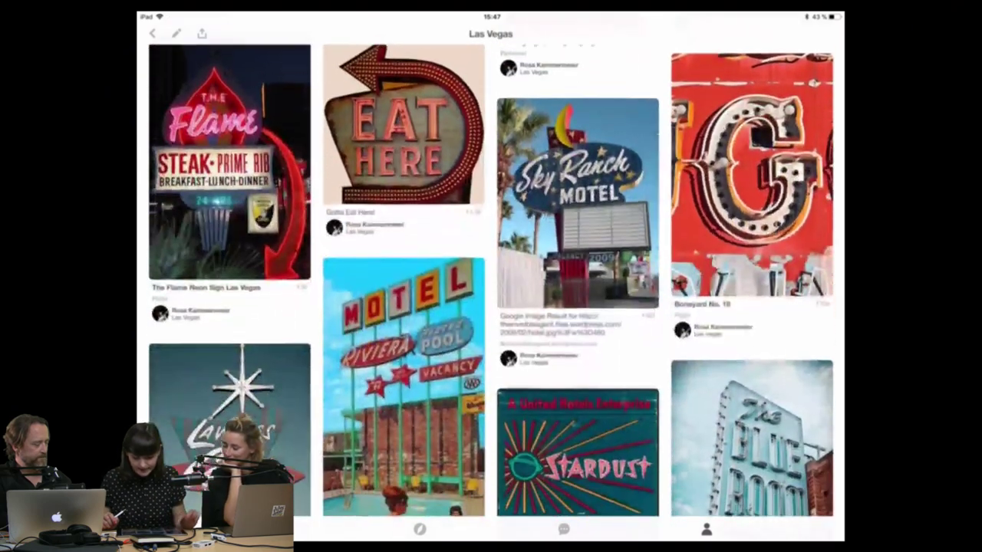
scroll(490, 346, "up", 1)
scroll(491, 281, "up", 2)
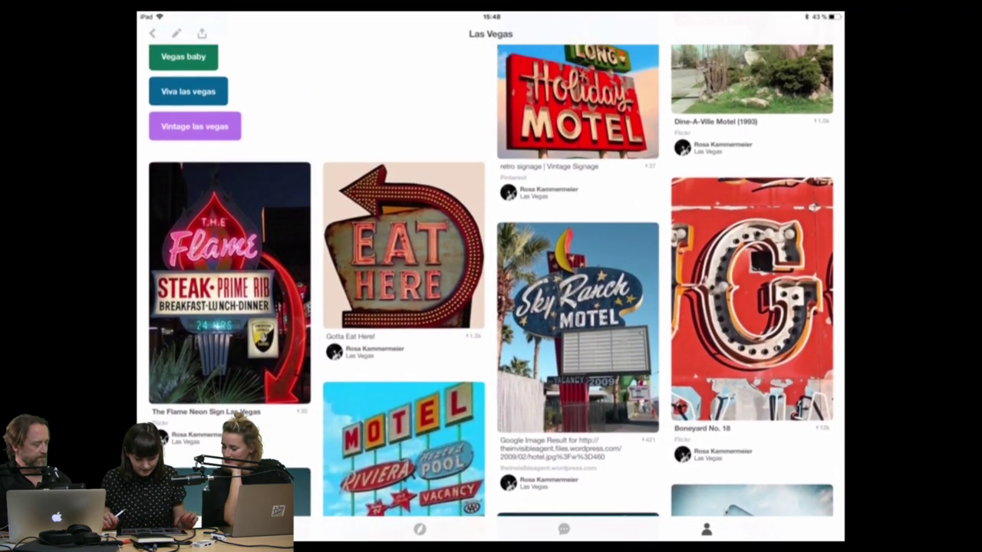
scroll(491, 281, "down", 3)
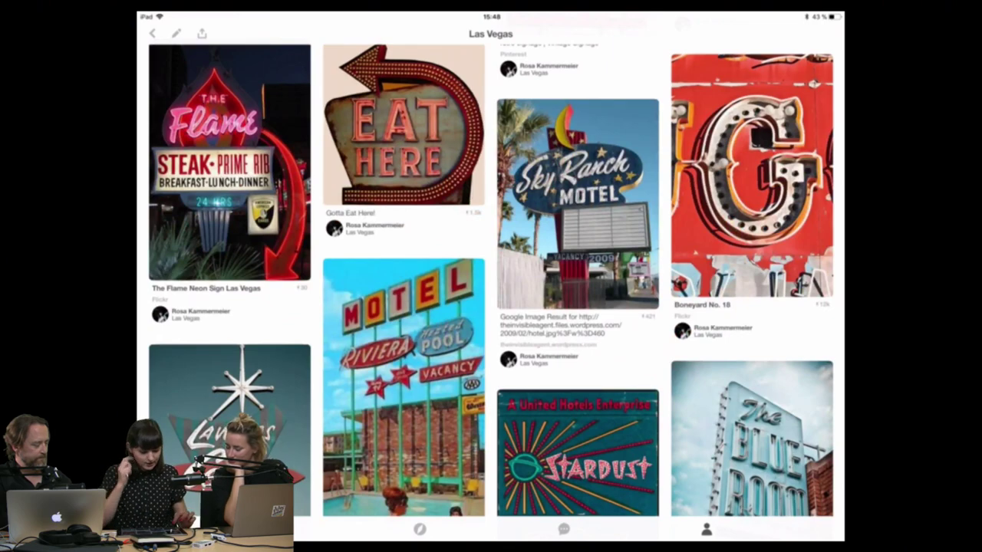
scroll(491, 281, "down", 5)
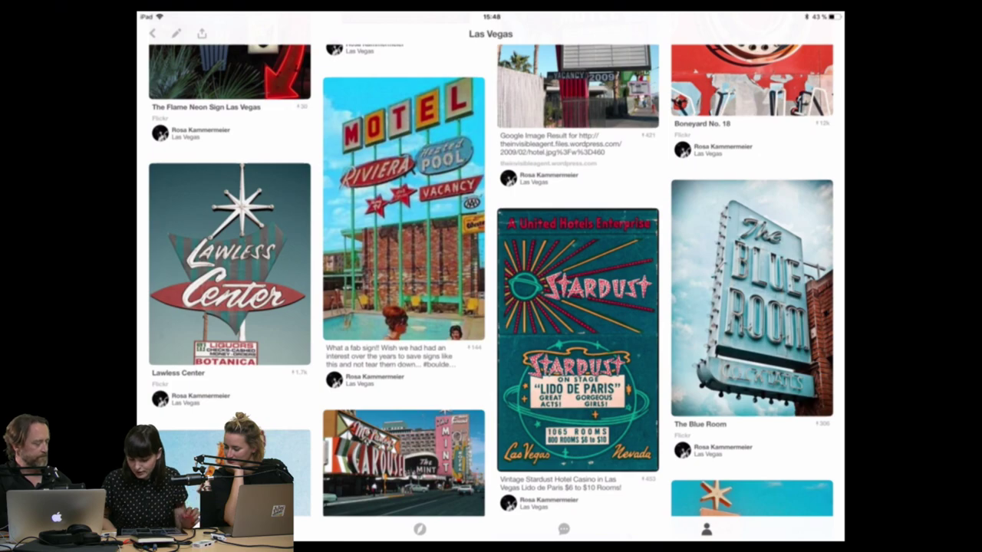
scroll(491, 280, "down", 9)
scroll(490, 280, "down", 4)
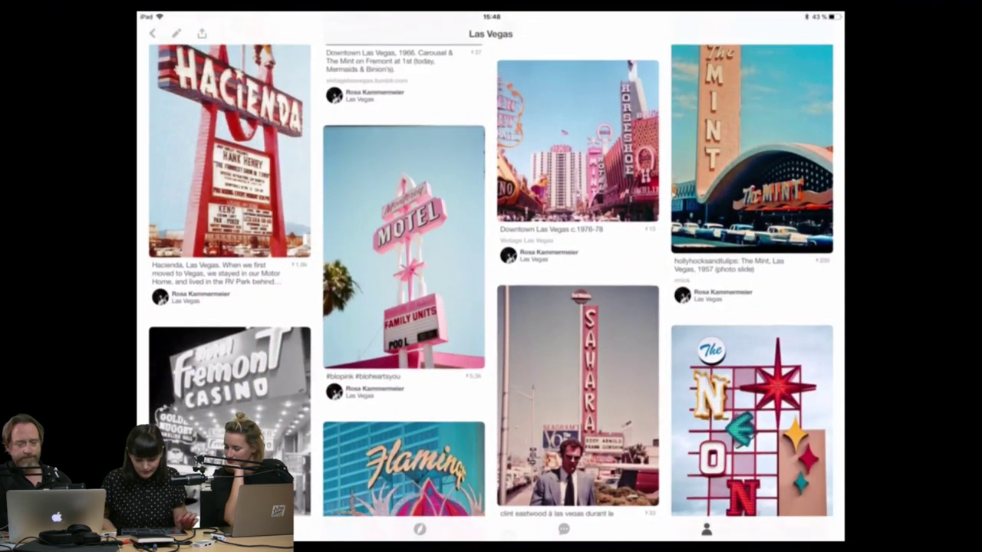
scroll(491, 280, "down", 7)
scroll(491, 281, "down", 8)
scroll(490, 281, "down", 3)
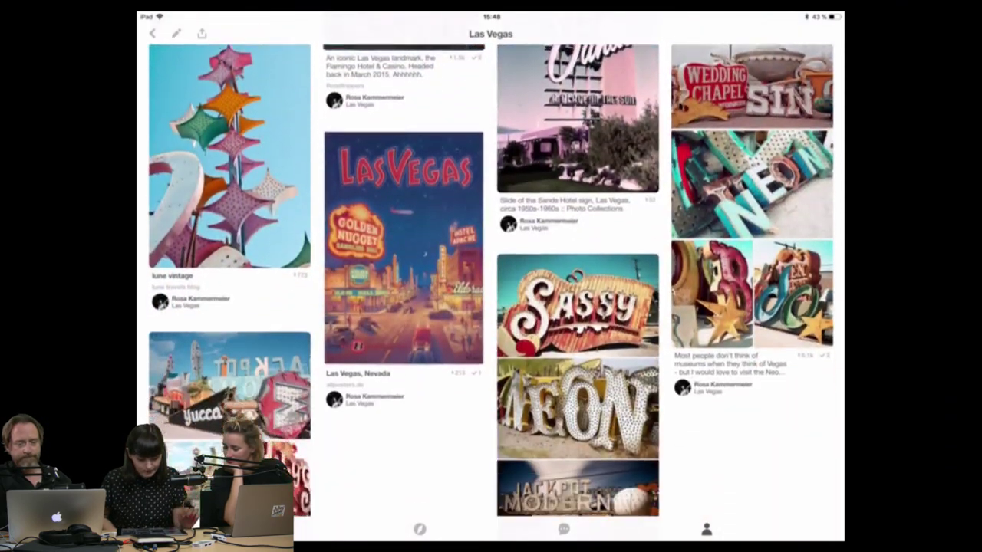
scroll(491, 280, "down", 2)
scroll(490, 281, "down", 3)
scroll(491, 281, "up", 9)
scroll(491, 280, "up", 8)
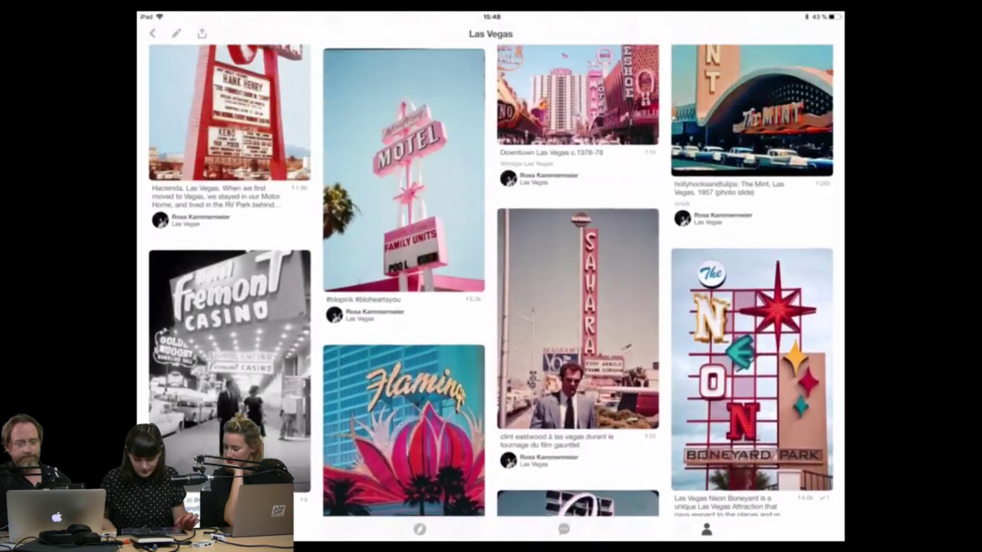
scroll(490, 281, "up", 8)
scroll(491, 281, "up", 8)
scroll(491, 281, "up", 6)
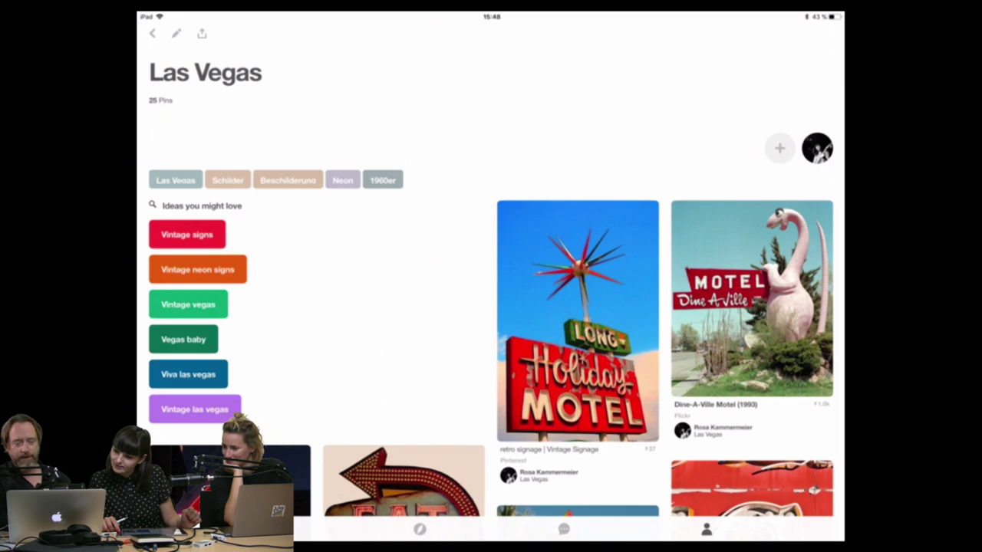
key("super+h")
Reopen the trick or treat sketch and share it to Illustrator CC, then exit Sketch.
scroll(491, 276, "right", 5)
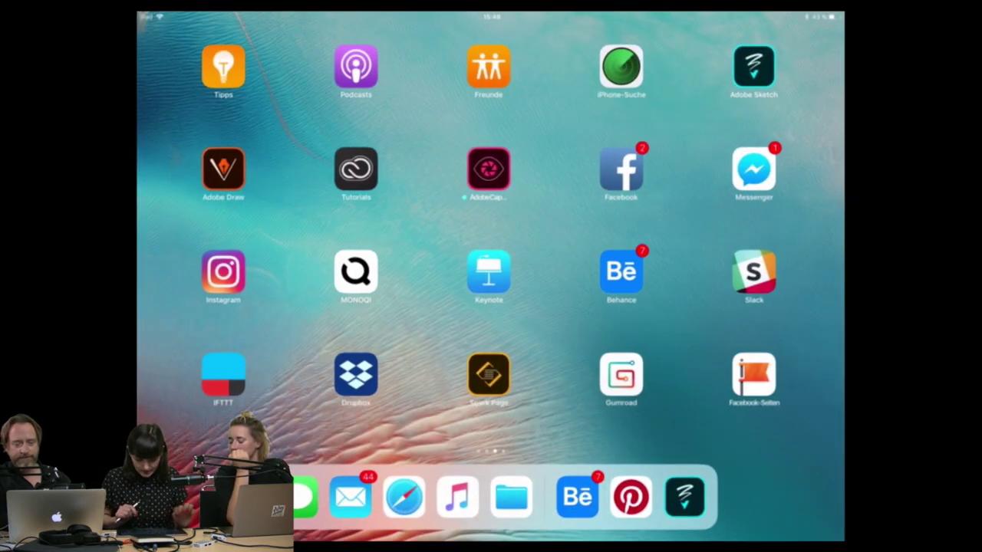
left_click(684, 496)
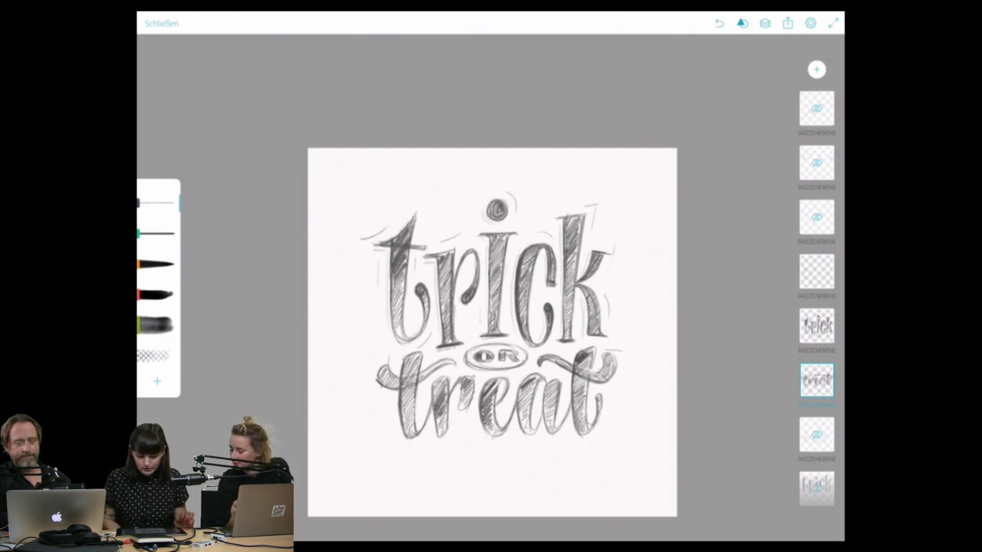
scroll(452, 292, "up", 3)
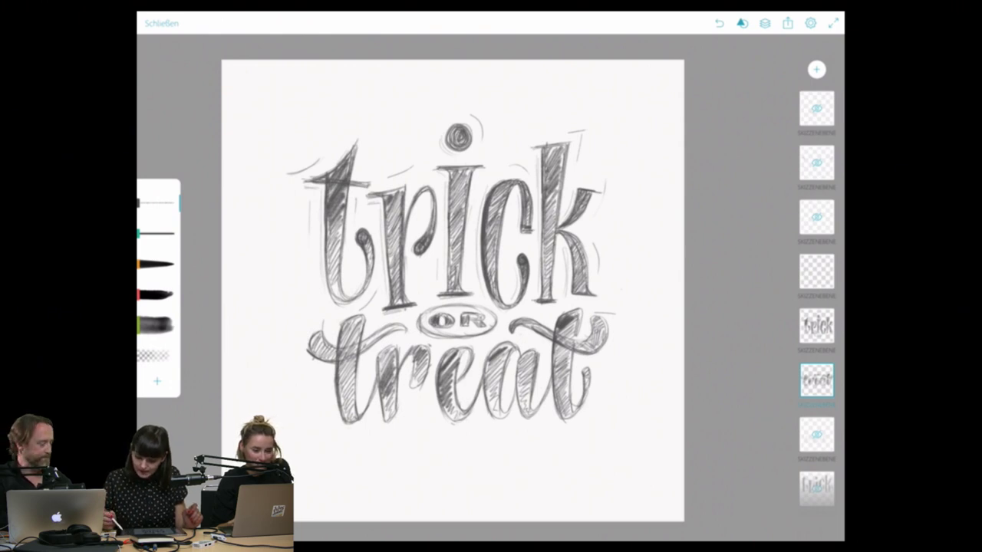
left_click(787, 23)
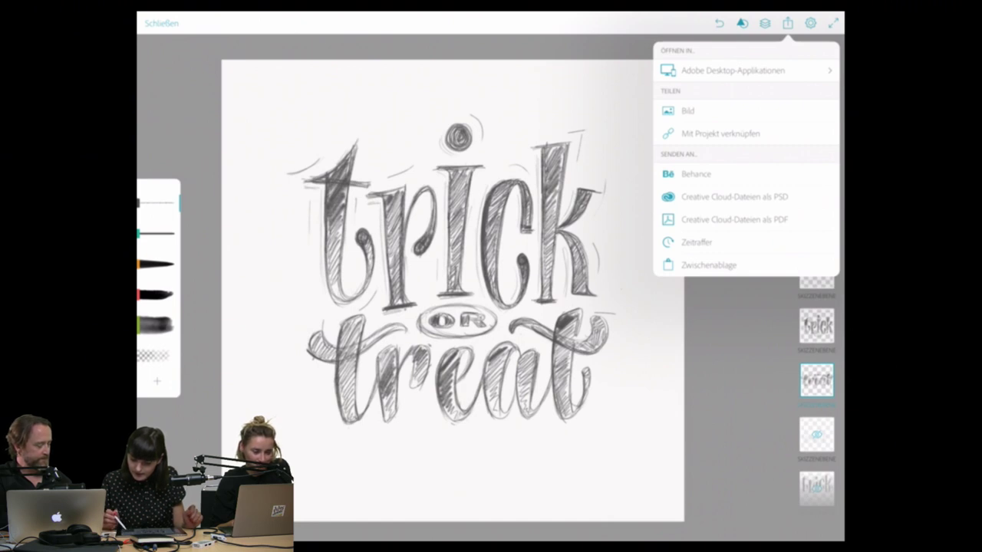
left_click(732, 70)
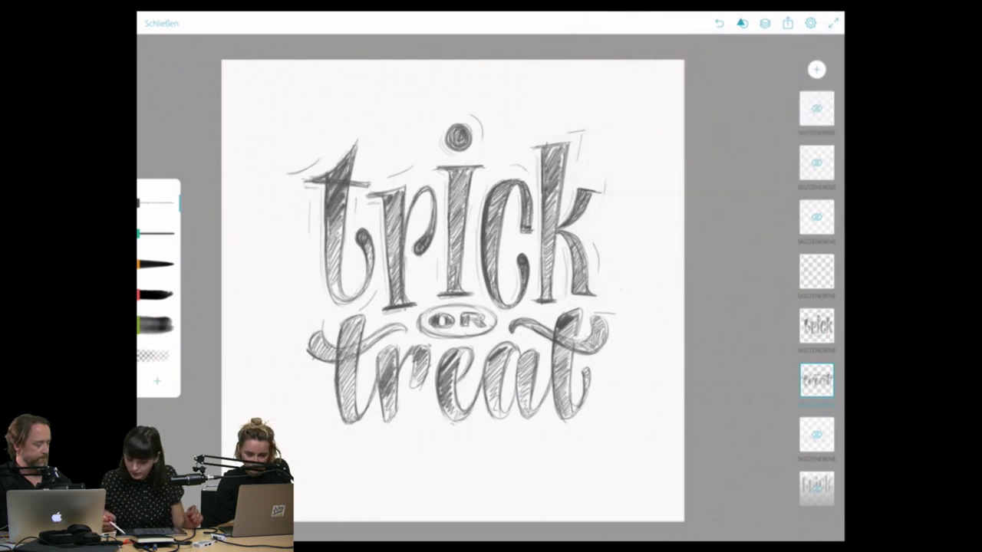
left_click(787, 23)
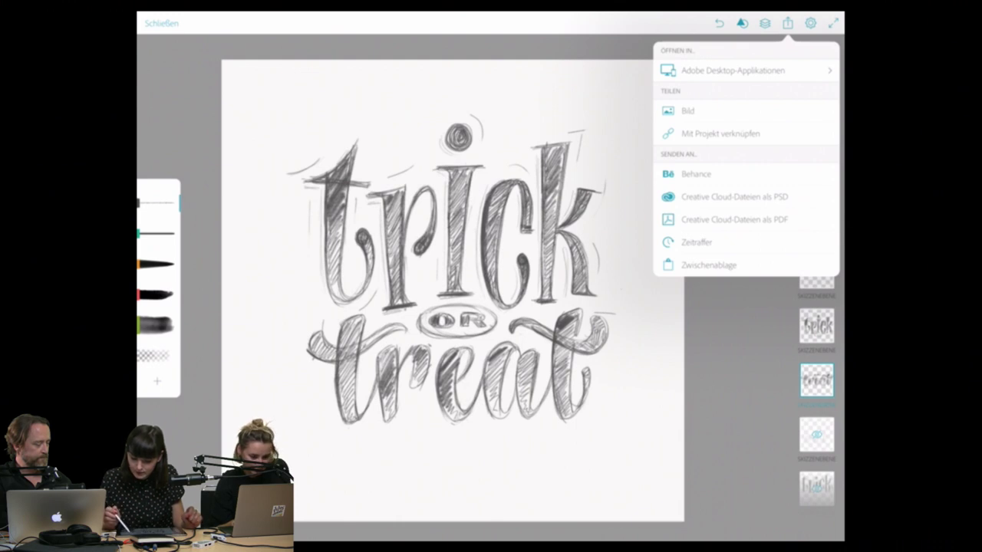
left_click(732, 70)
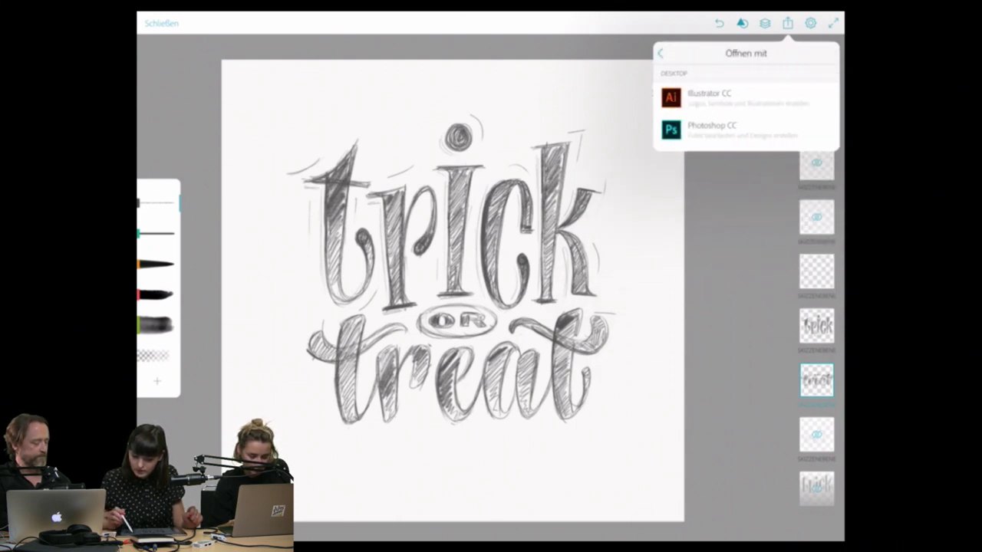
left_click(709, 97)
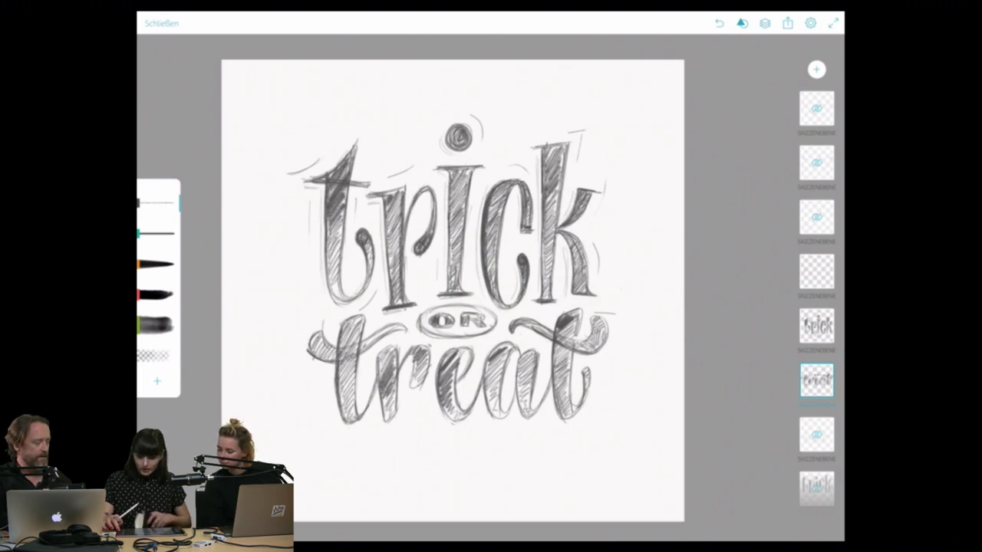
key("super+h")
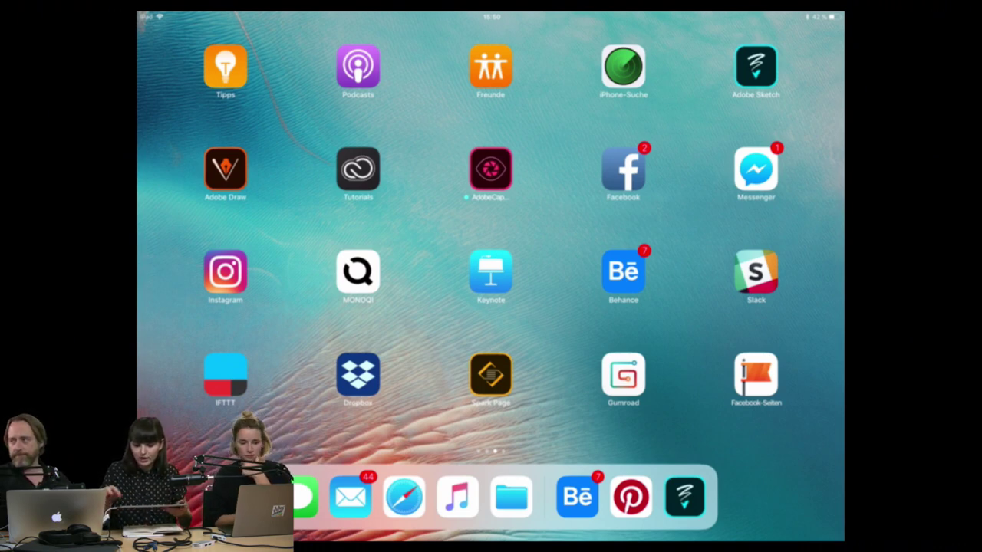
Launch Adobe Capture, start a new shape with inverted tones, and photograph the treat lettering.
left_click(490, 169)
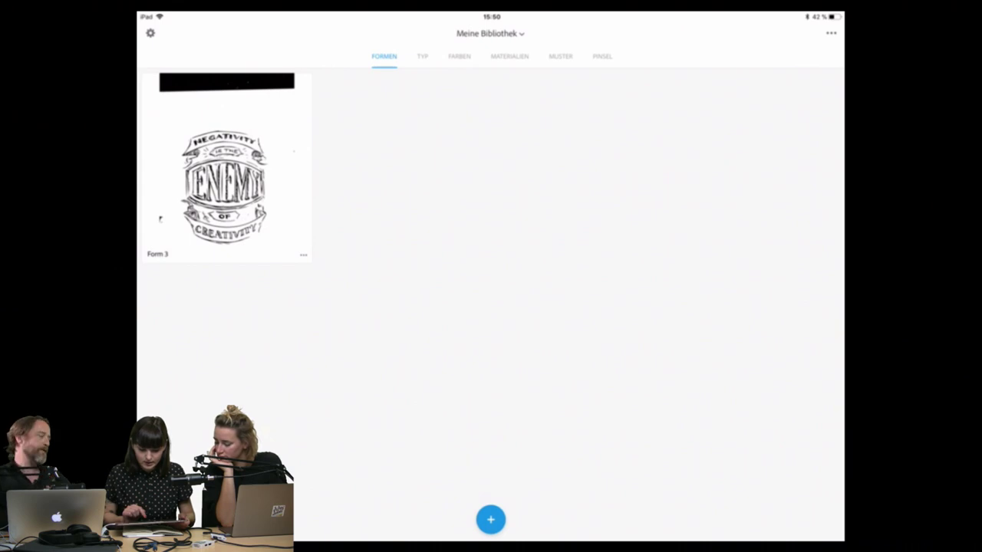
left_click(490, 519)
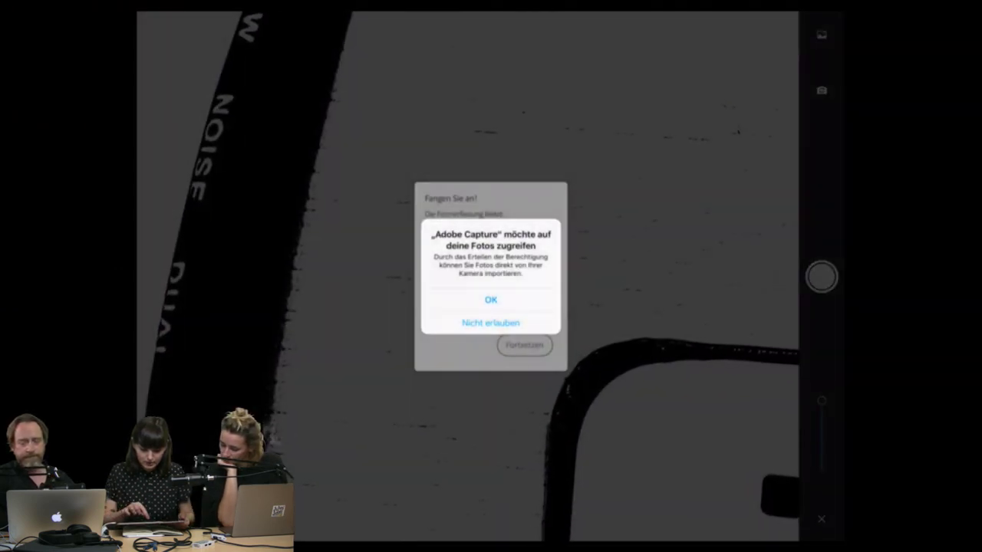
left_click(491, 300)
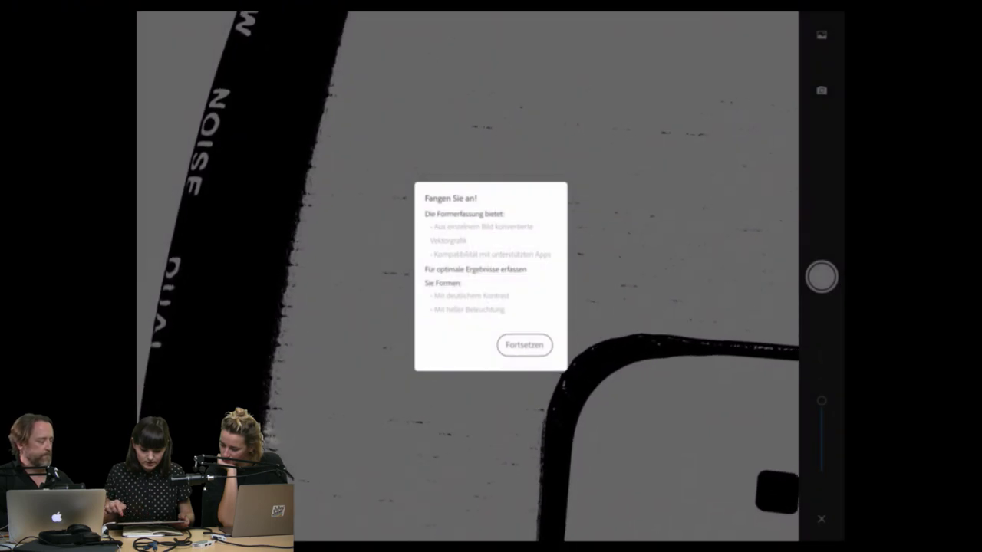
left_click(524, 345)
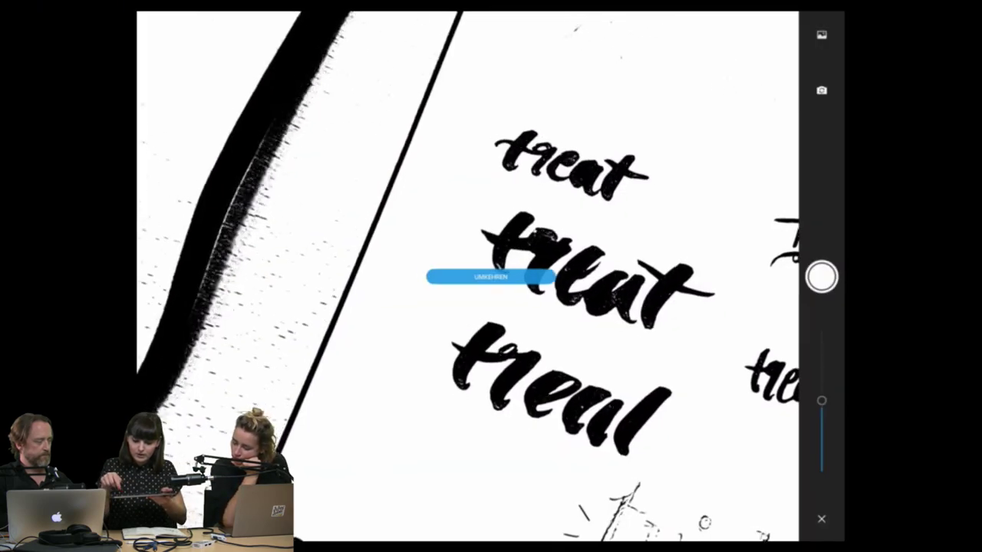
left_click(466, 276)
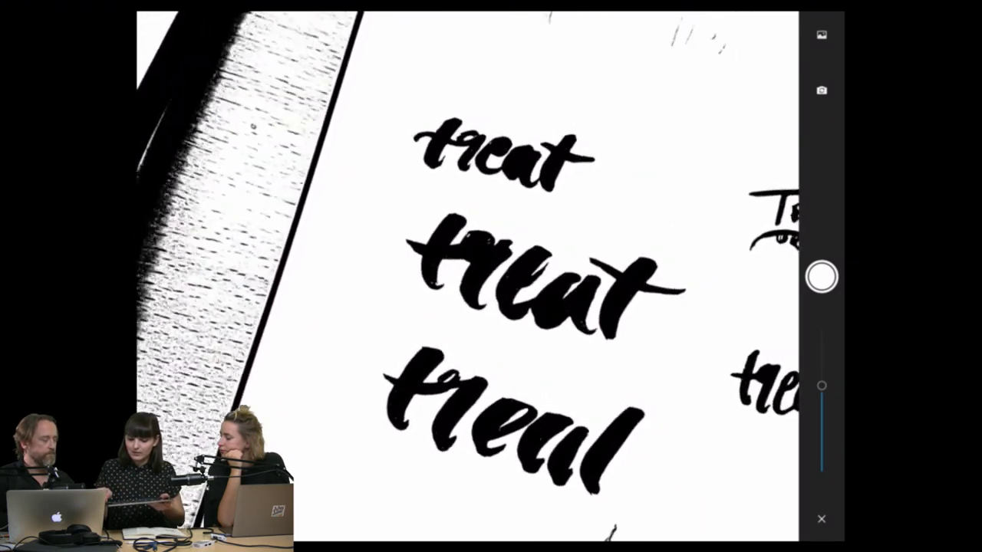
left_click(820, 276)
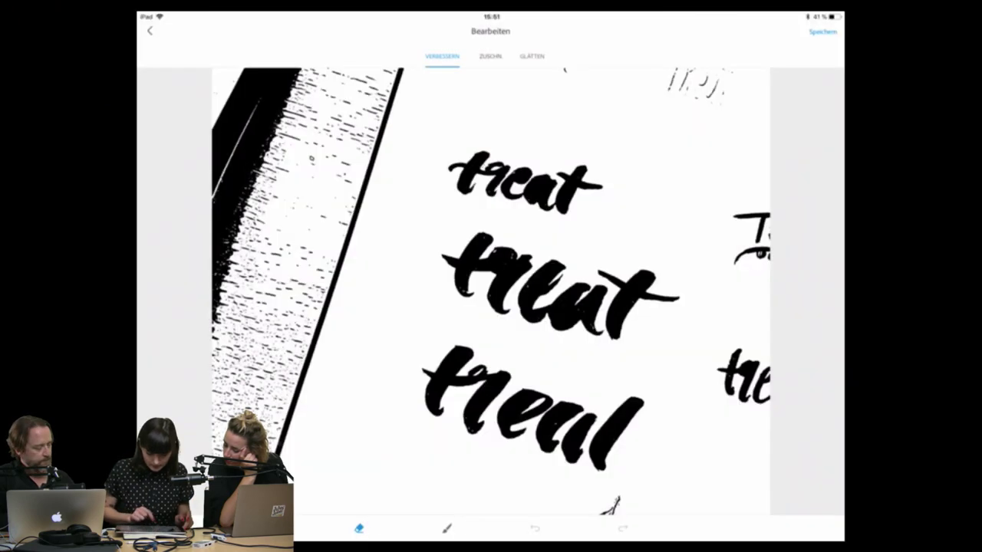
Erase the top and middle 'treat' words, leaving only the lowest one.
left_click_drag(453, 168, 609, 201)
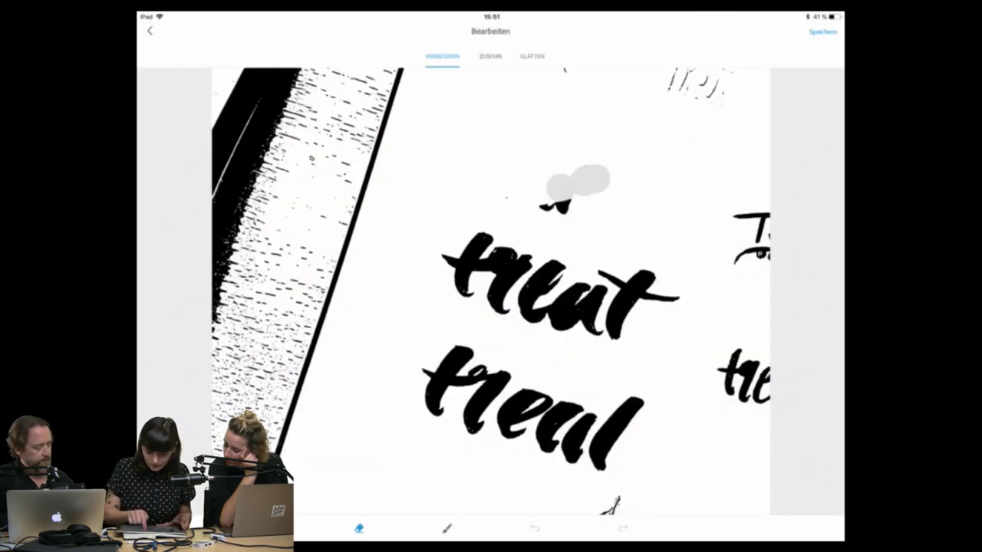
mouse_move(620, 97)
left_mouse_down()
mouse_move(732, 102)
mouse_move(646, 87)
mouse_move(383, 98)
mouse_move(269, 127)
mouse_move(195, 123)
mouse_move(259, 82)
mouse_move(328, 83)
mouse_move(237, 270)
mouse_move(350, 153)
mouse_move(244, 307)
mouse_move(350, 176)
mouse_move(383, 153)
mouse_move(296, 386)
left_mouse_up()
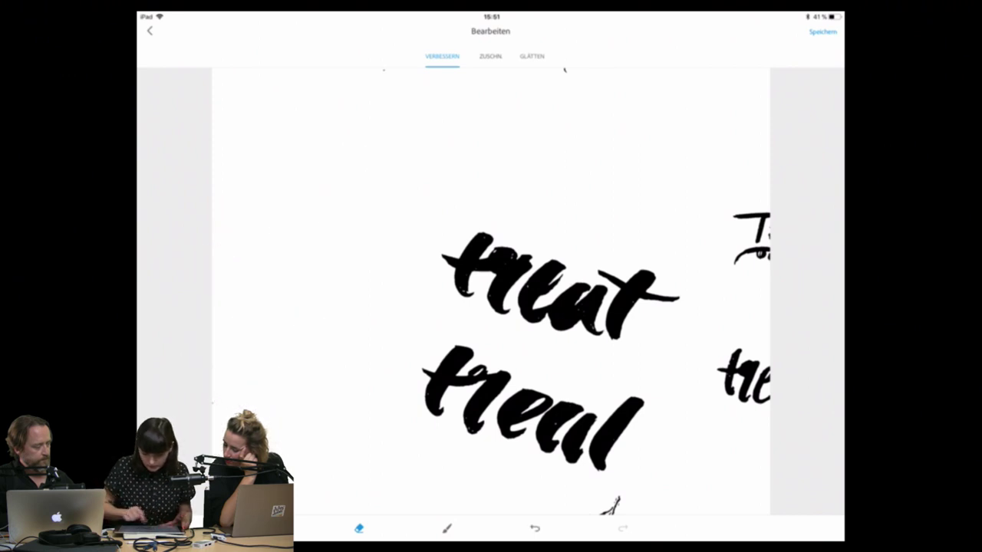
mouse_move(418, 264)
left_mouse_down()
mouse_move(476, 298)
mouse_move(634, 265)
mouse_move(690, 330)
mouse_move(760, 383)
mouse_move(635, 493)
mouse_move(781, 303)
mouse_move(789, 237)
mouse_move(694, 230)
mouse_move(702, 495)
mouse_move(486, 504)
mouse_move(574, 495)
mouse_move(658, 509)
left_mouse_up()
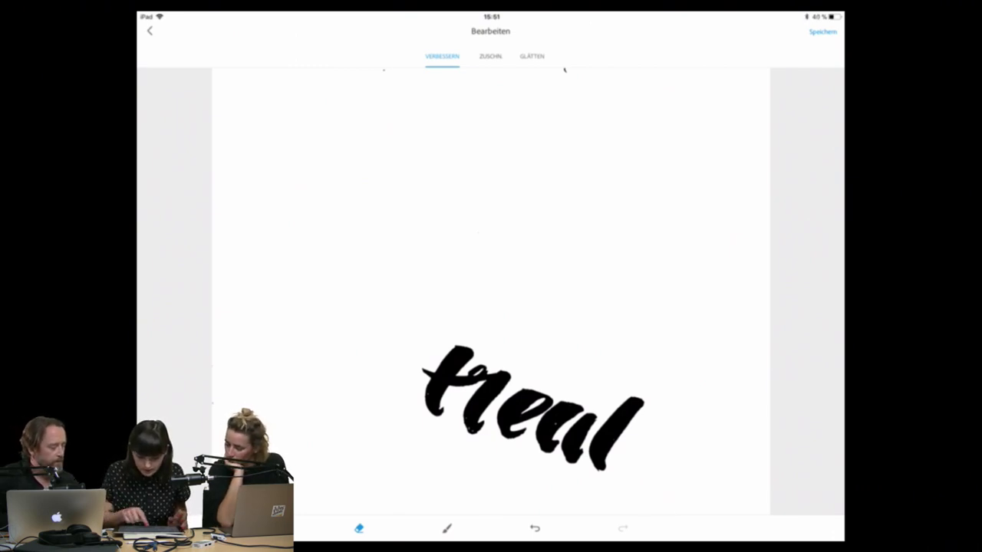
Rotate the treat lettering toward level and crop tightly around the centred word.
left_click(490, 56)
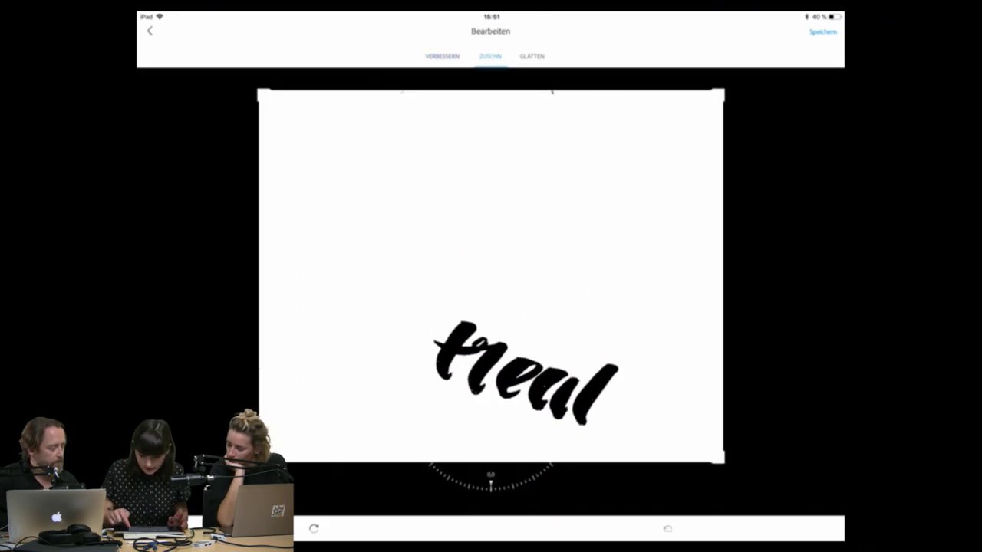
left_click_drag(552, 91, 552, 195)
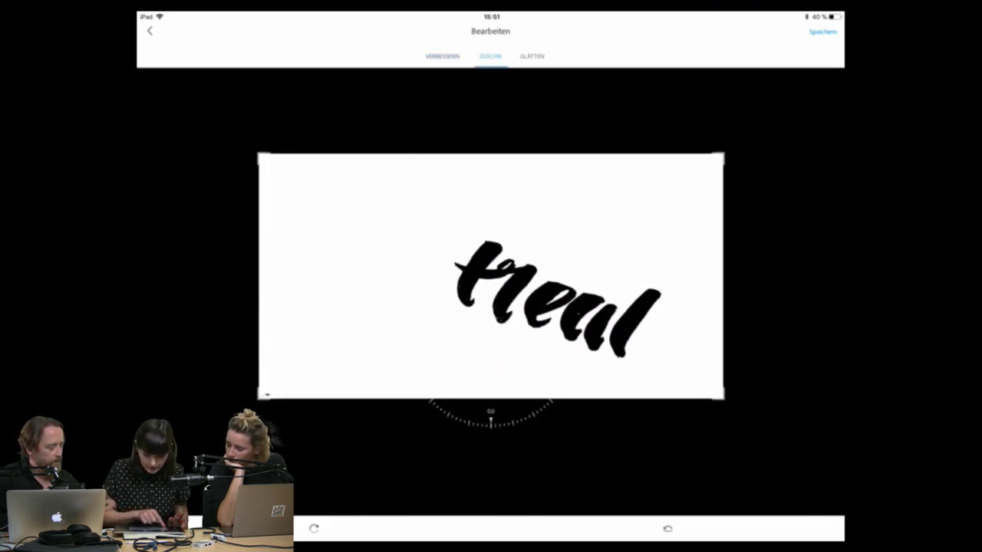
left_click_drag(559, 299, 565, 295)
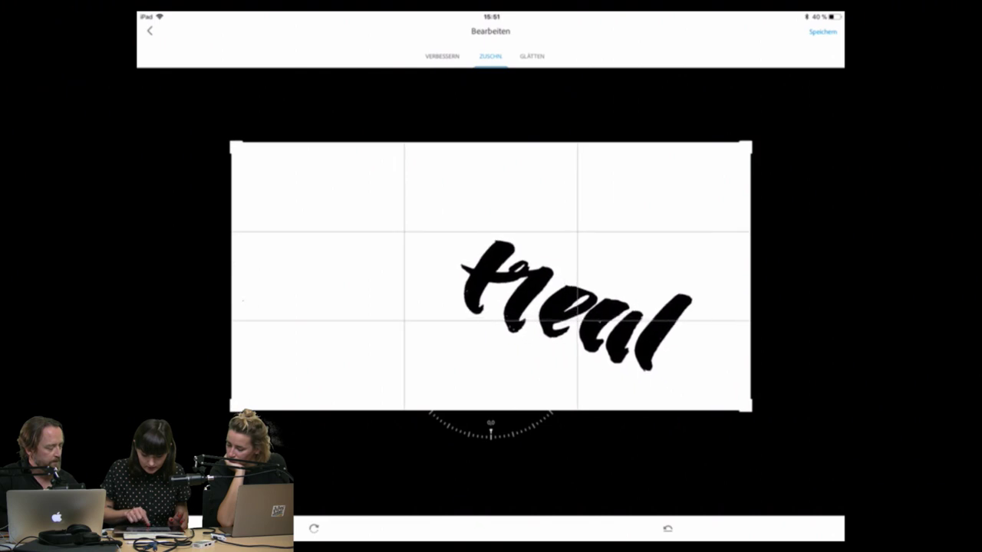
left_click_drag(490, 426, 522, 425)
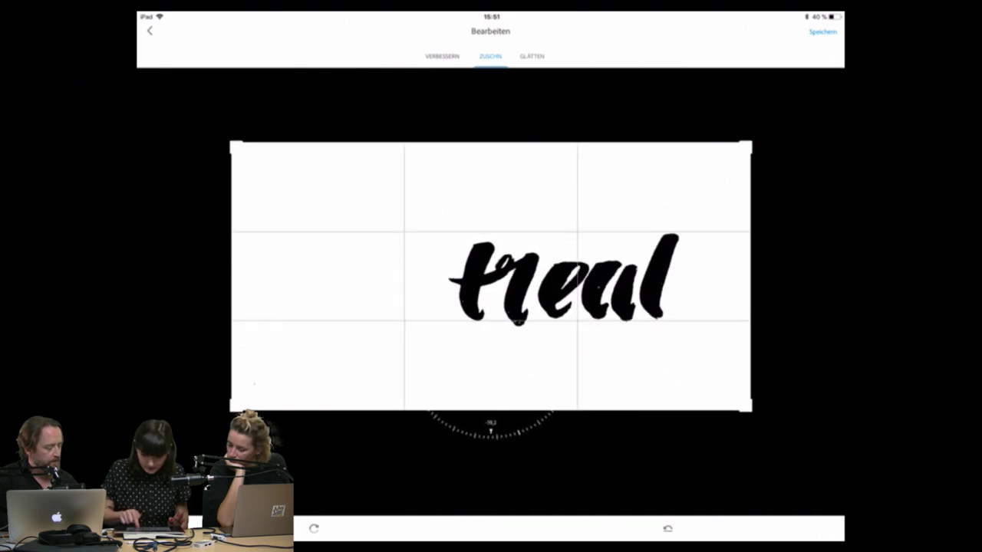
left_click_drag(537, 276, 498, 276)
mouse_move(782, 127)
left_mouse_down()
mouse_move(636, 153)
mouse_move(636, 166)
left_mouse_up()
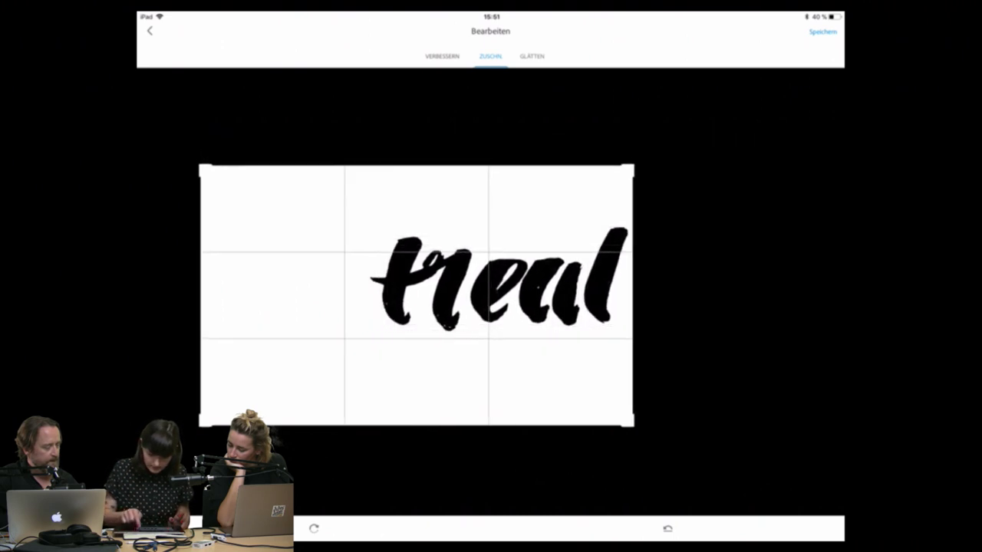
left_click_drag(537, 276, 393, 305)
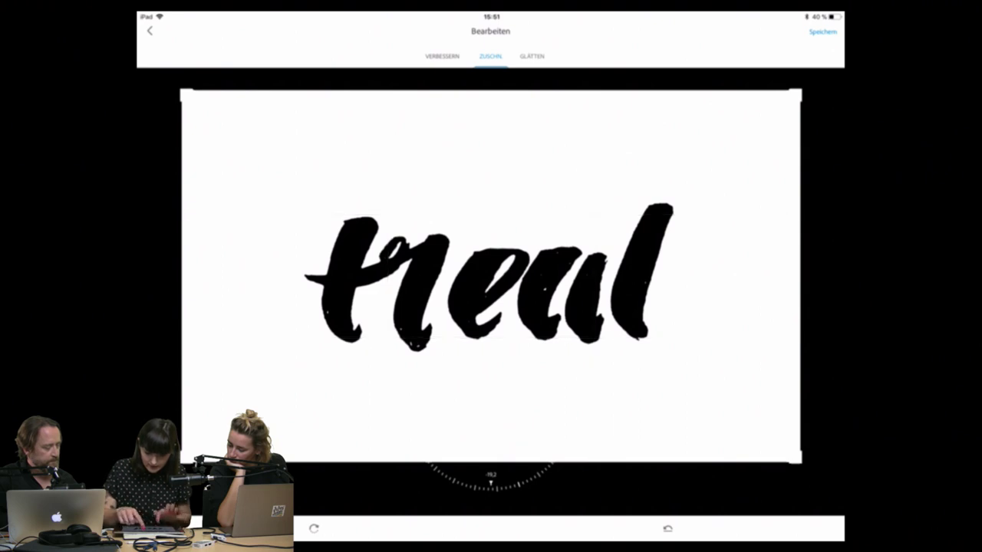
Check the smoothing options, then undo the previous crop and rotation.
left_click(532, 56)
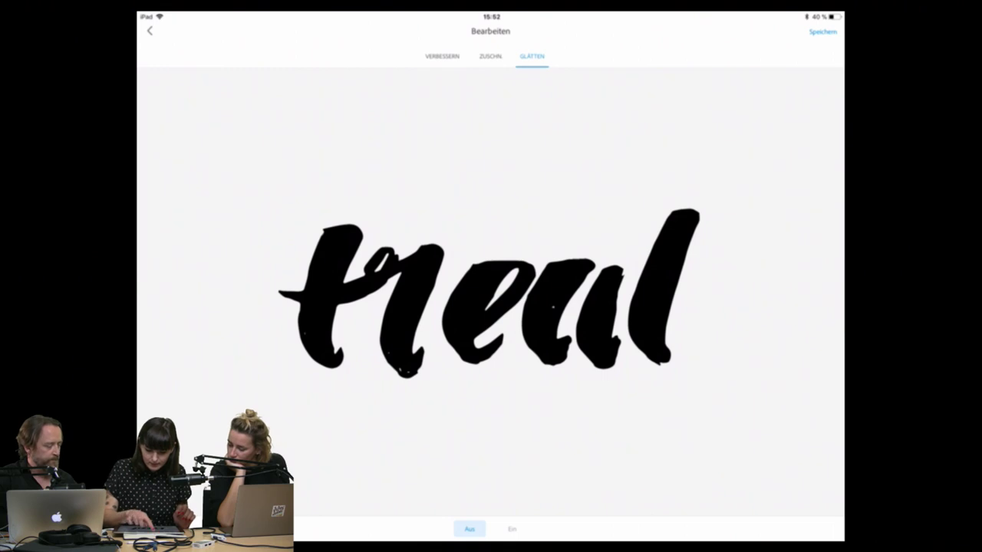
left_click(442, 56)
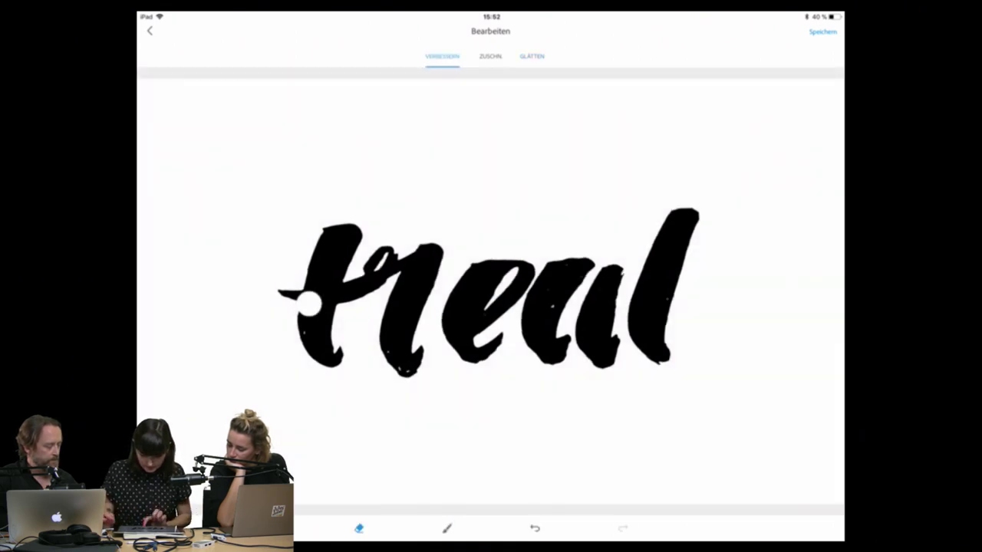
left_click(534, 528)
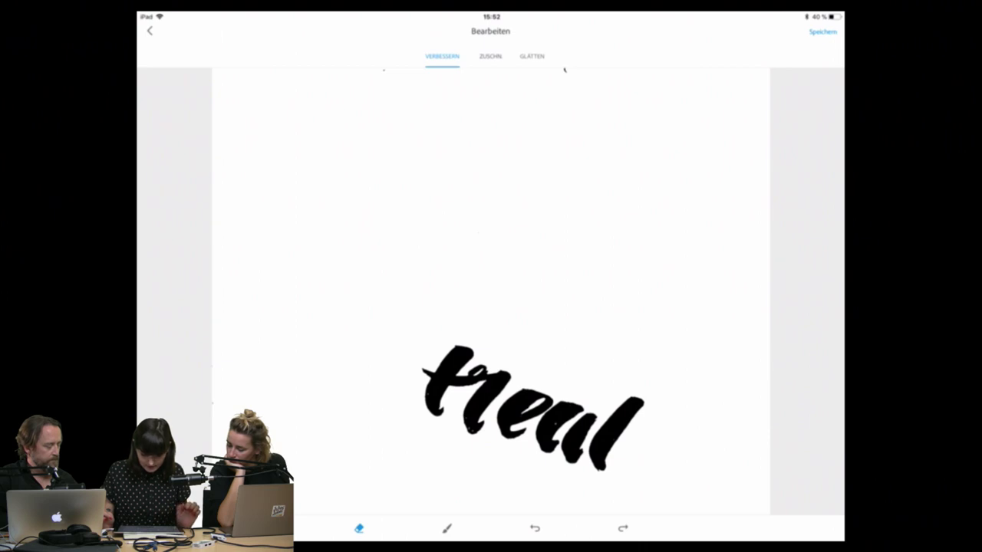
Re-crop the treat lettering horizontally in a wide frame and proceed to saving.
left_click(490, 56)
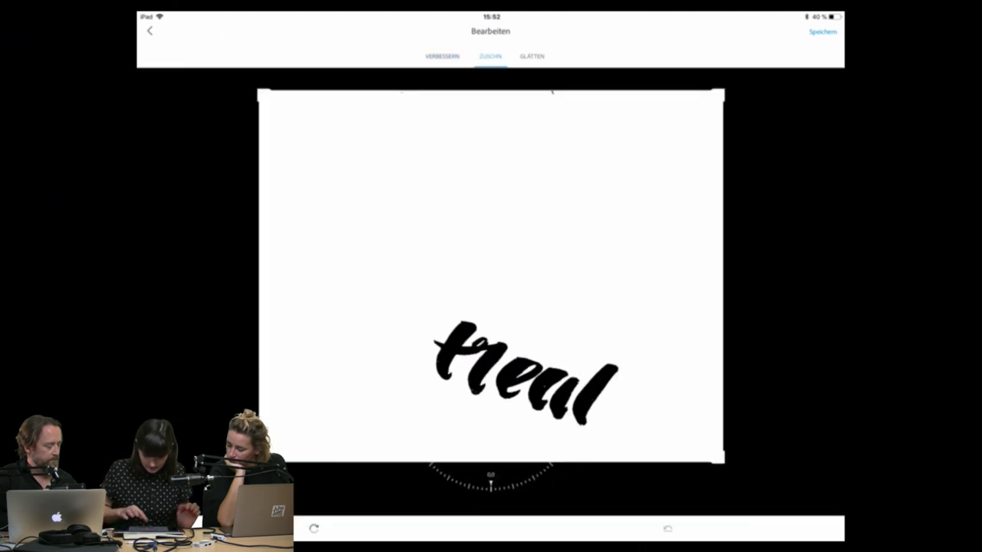
mouse_move(525, 372)
left_mouse_down()
mouse_move(514, 376)
mouse_move(556, 349)
left_mouse_up()
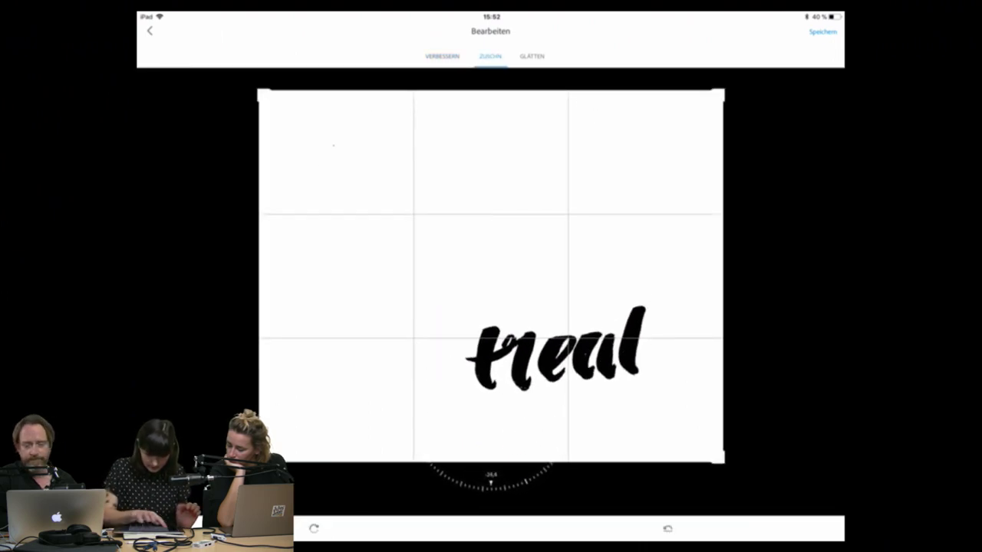
left_click_drag(491, 89, 491, 161)
left_click_drag(259, 276, 412, 276)
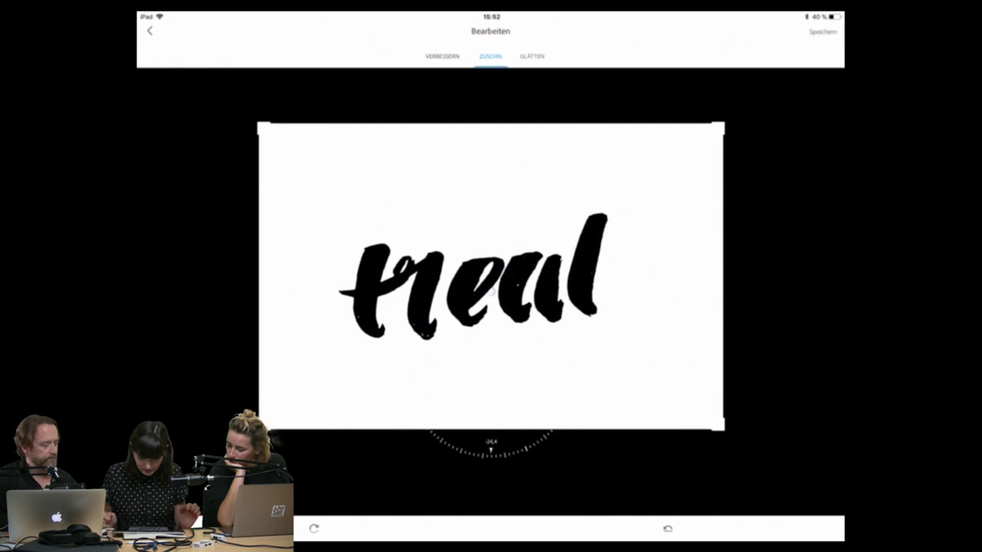
left_click(823, 31)
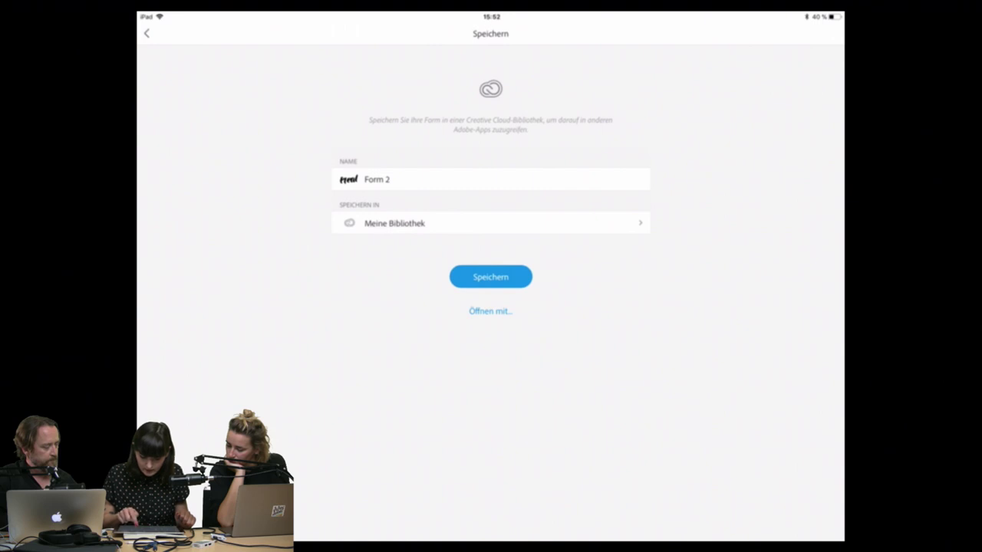
Send the saved treat shape to Illustrator and dismiss the app rating prompt.
left_click(490, 311)
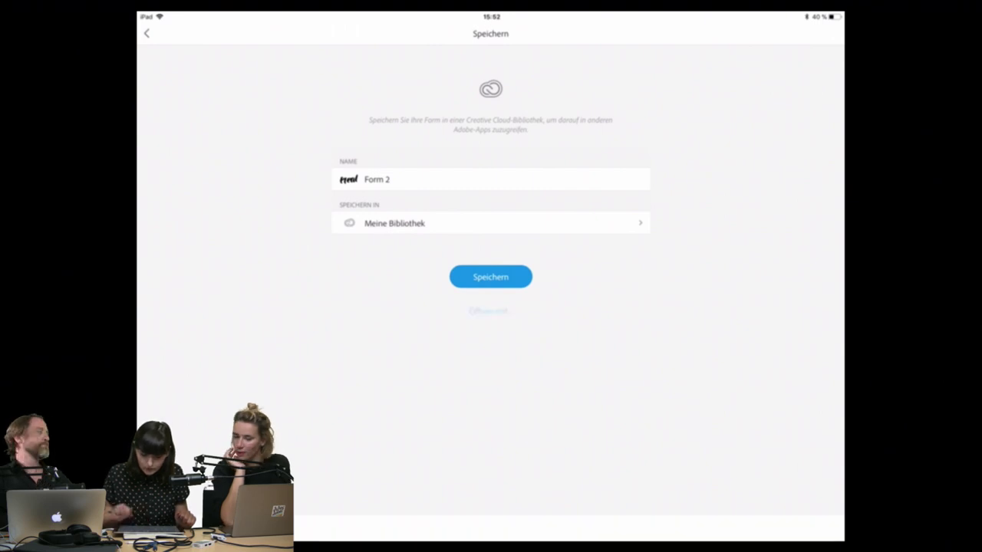
left_click(382, 127)
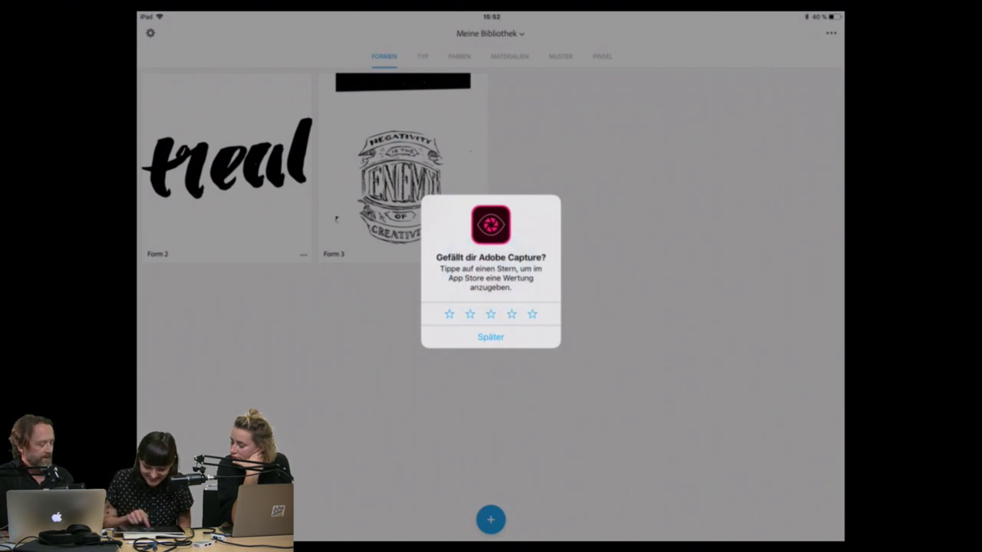
left_click(490, 337)
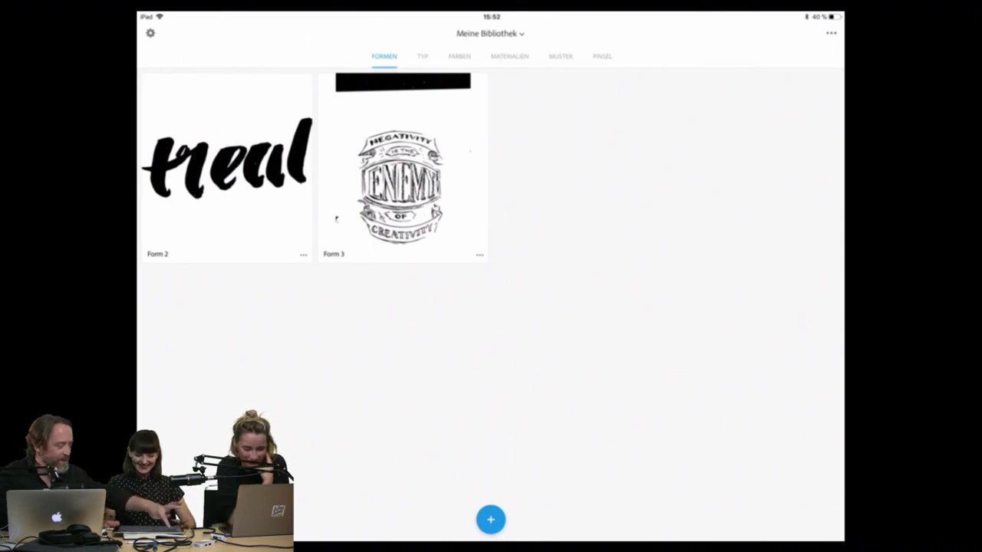
Preview the Form 2 shape up close, then return to the trick or treat sketch.
left_click(226, 165)
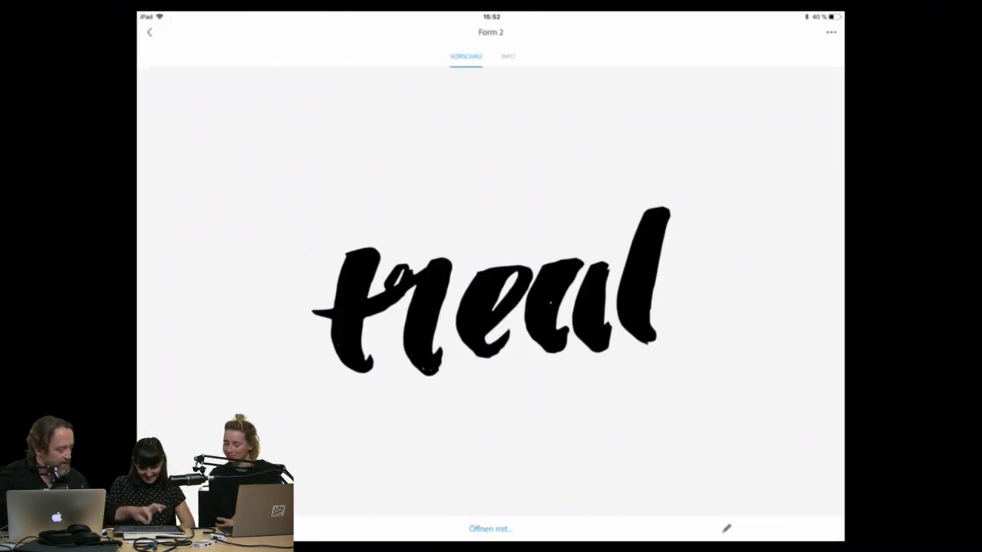
scroll(491, 307, "up", 2)
scroll(490, 307, "up", 3)
scroll(491, 306, "up", 1)
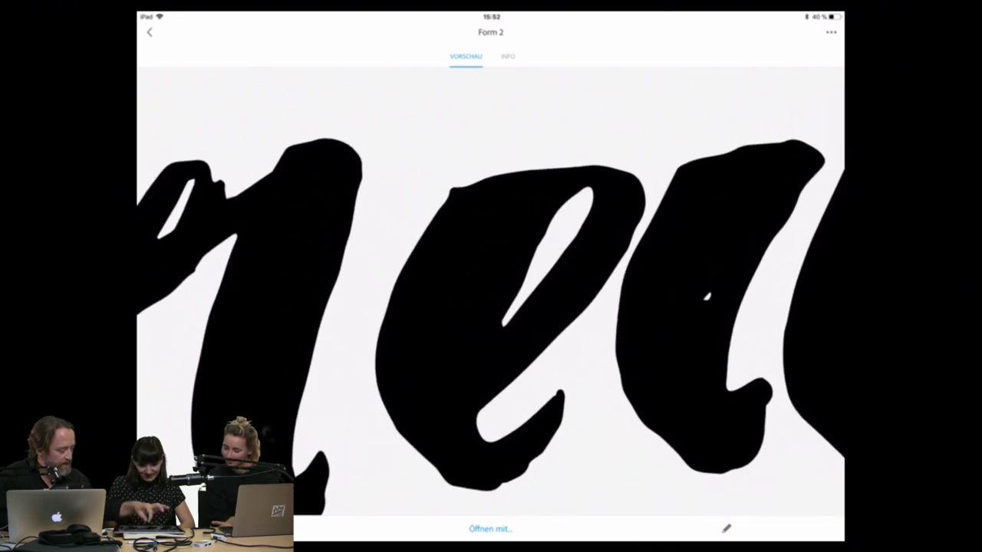
scroll(491, 292, "up", 3)
scroll(491, 292, "down", 1)
scroll(491, 291, "up", 1)
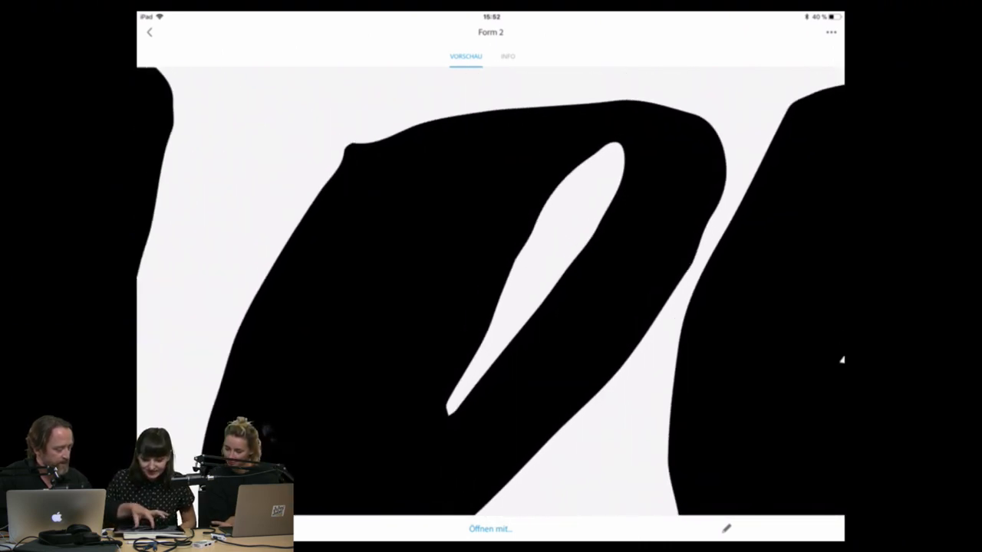
scroll(491, 291, "up", 1)
scroll(491, 292, "down", 1)
scroll(491, 291, "down", 3)
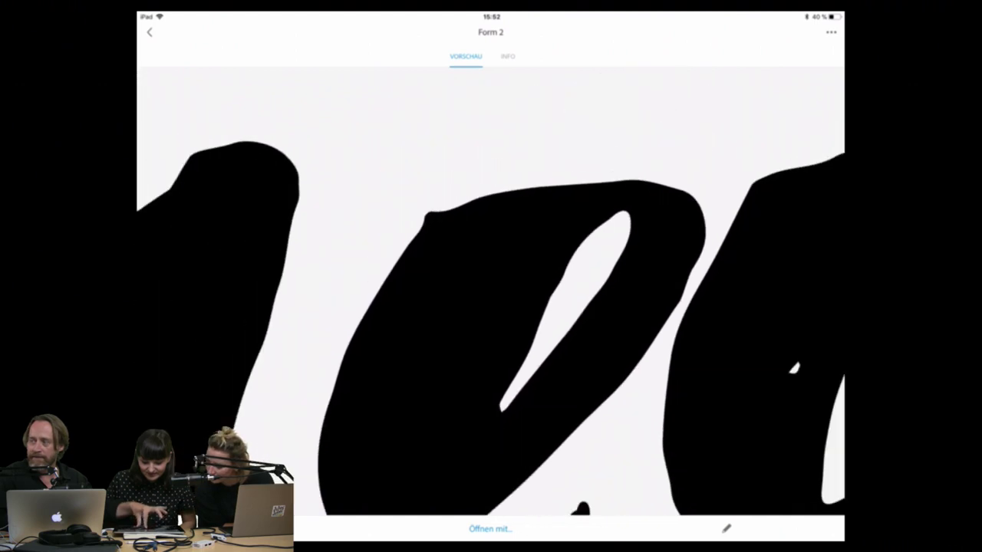
scroll(491, 291, "down", 3)
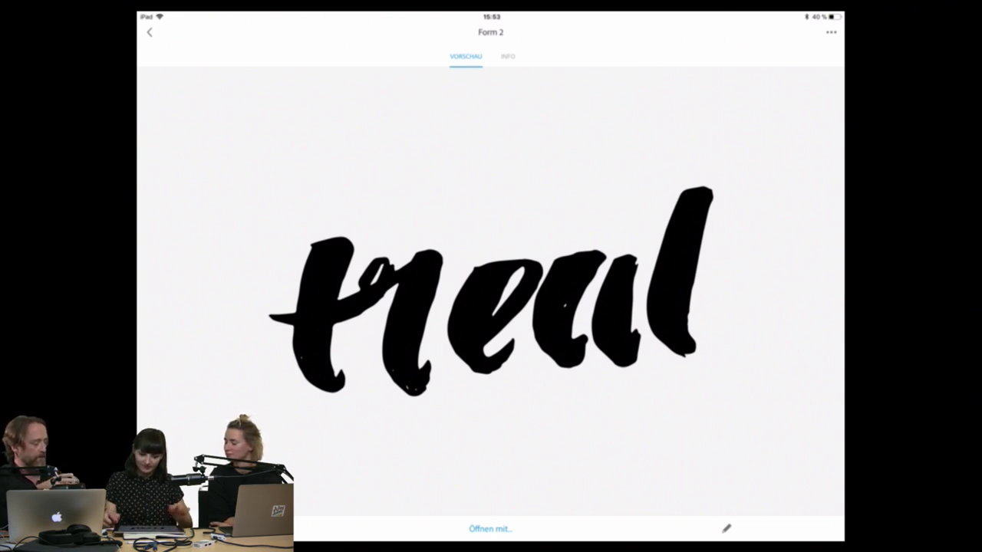
left_click(150, 32)
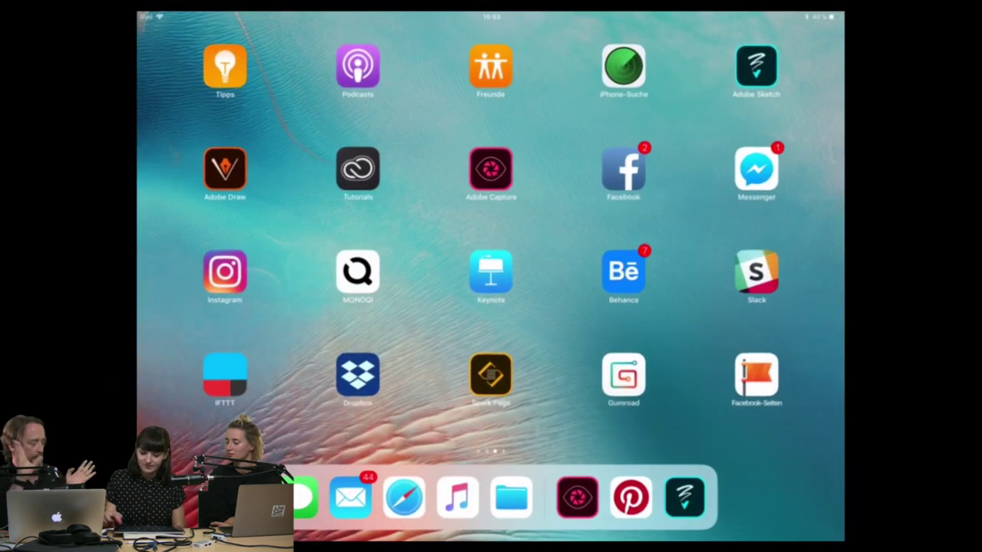
left_click(758, 66)
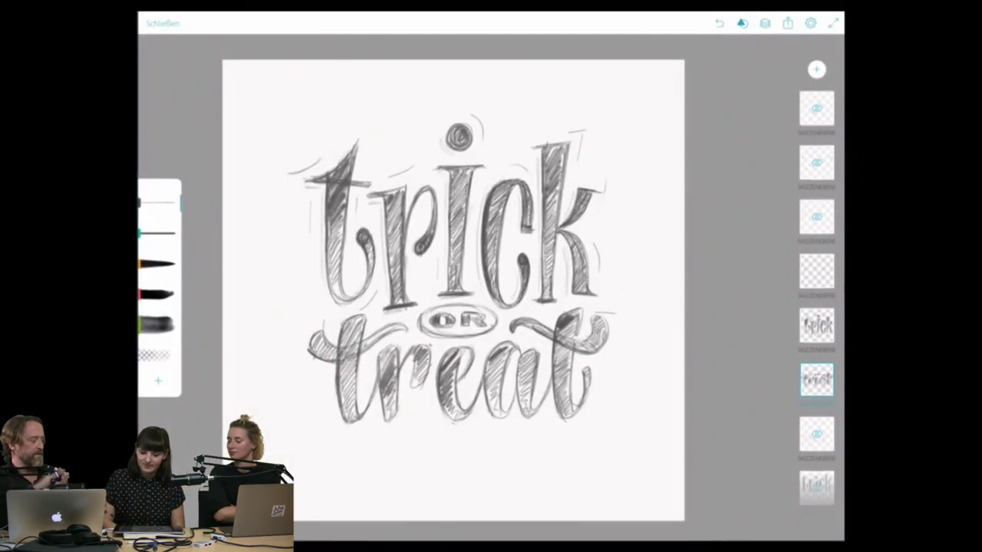